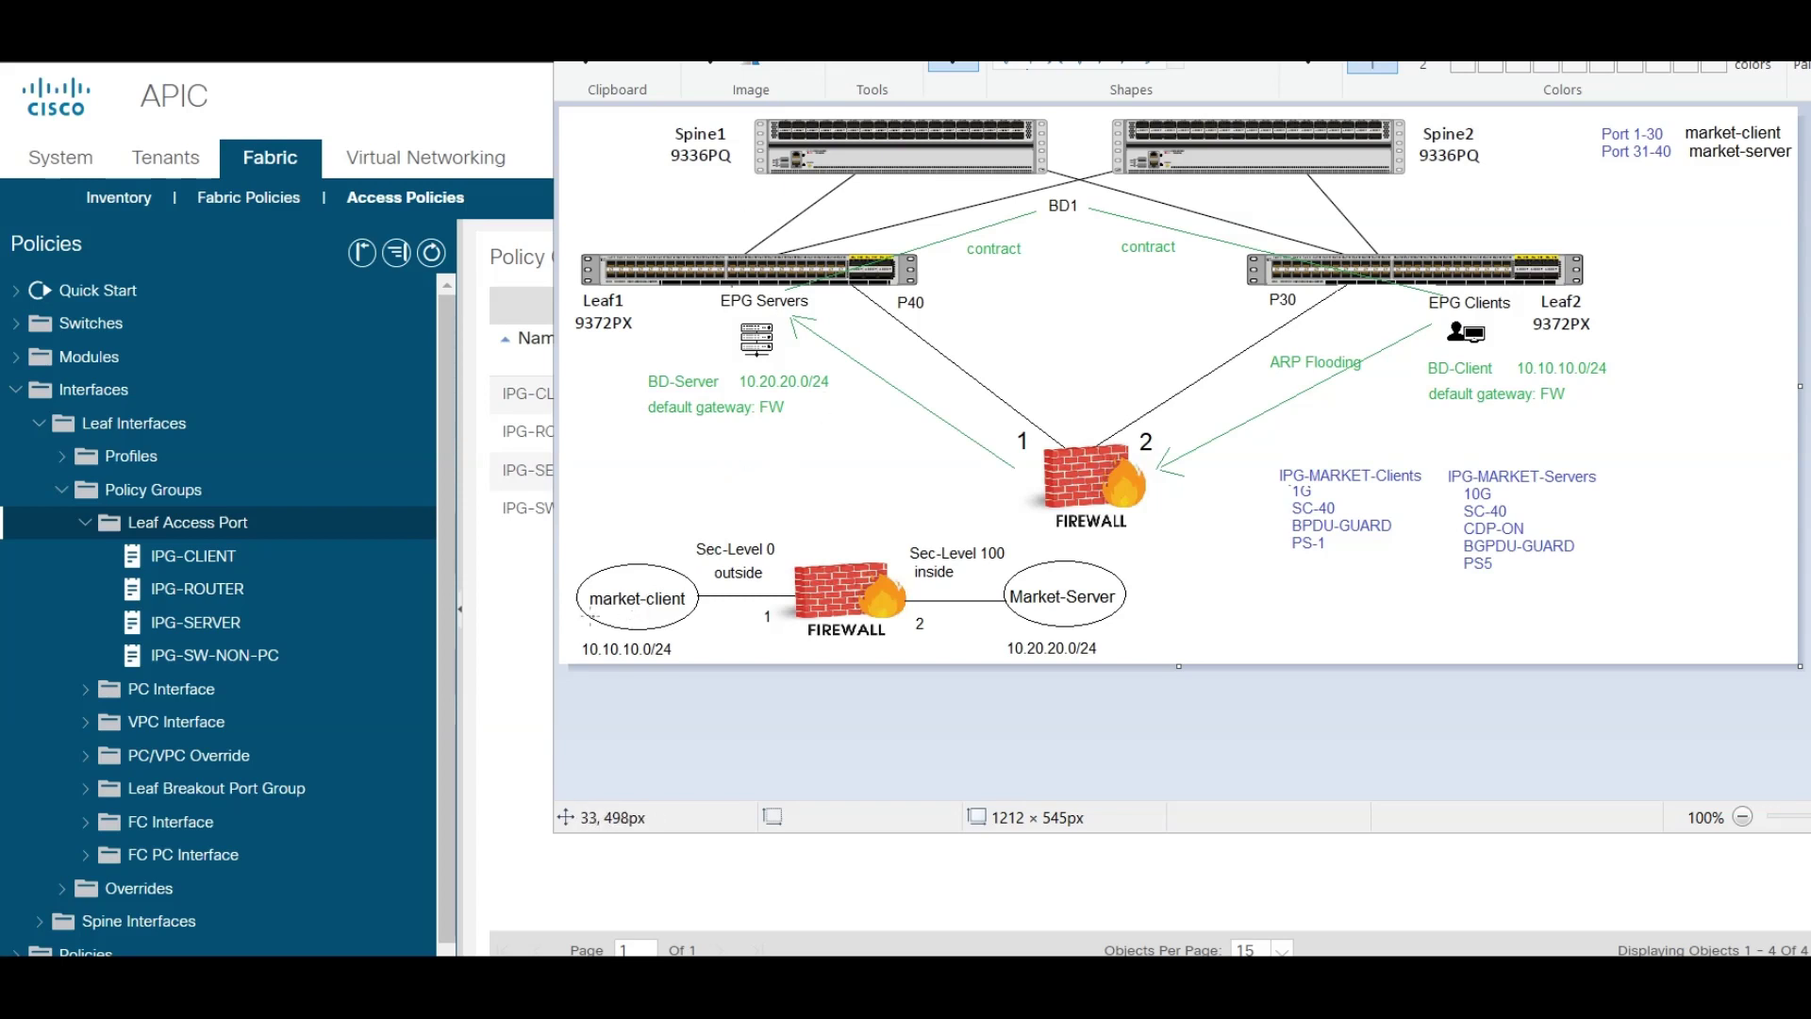
# Underline market-client and Market-Server and circle the Sec-Level 0 outside and Sec-Level 100 inside labels in red on the firewall diagram
pyautogui.moveTo(604, 613); pyautogui.dragTo(697, 621)
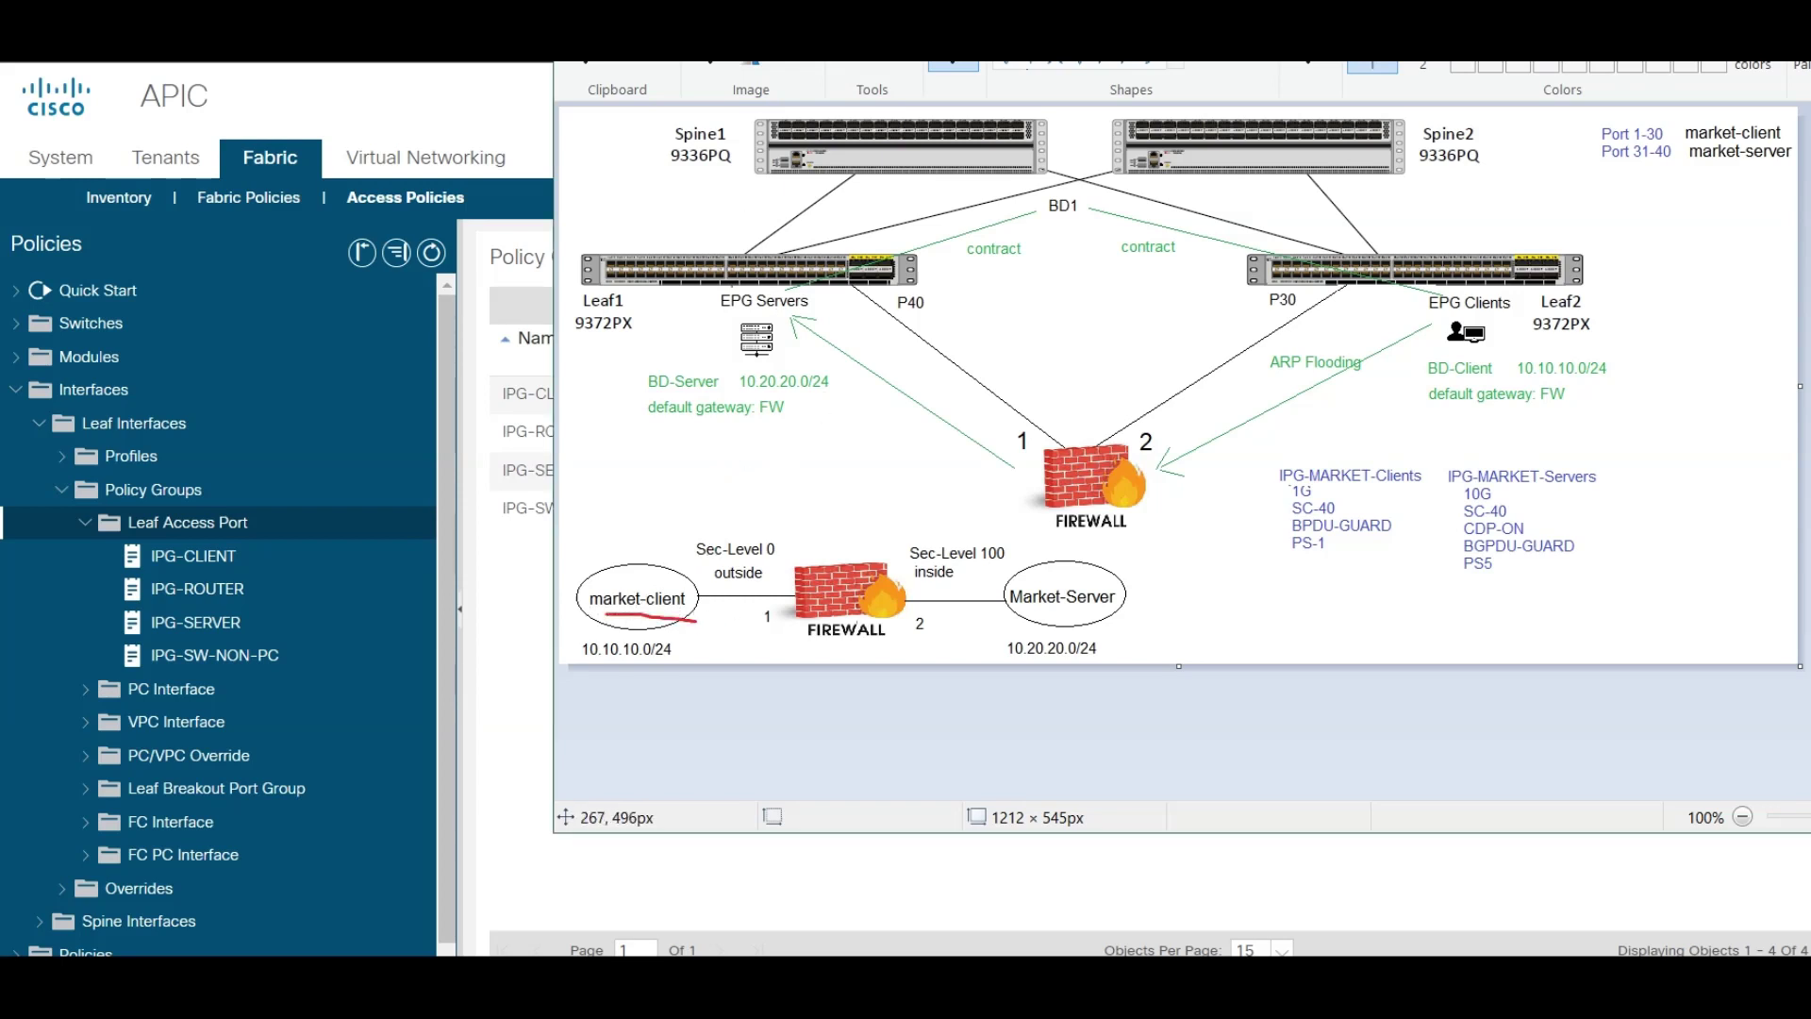
pyautogui.moveTo(1031, 615); pyautogui.dragTo(1147, 615)
pyautogui.moveTo(715, 583)
pyautogui.mouseDown()
pyautogui.moveTo(776, 555)
pyautogui.moveTo(676, 534)
pyautogui.moveTo(745, 593)
pyautogui.mouseUp()
pyautogui.moveTo(937, 530)
pyautogui.mouseDown()
pyautogui.moveTo(957, 597)
pyautogui.moveTo(989, 531)
pyautogui.moveTo(964, 536)
pyautogui.mouseUp()
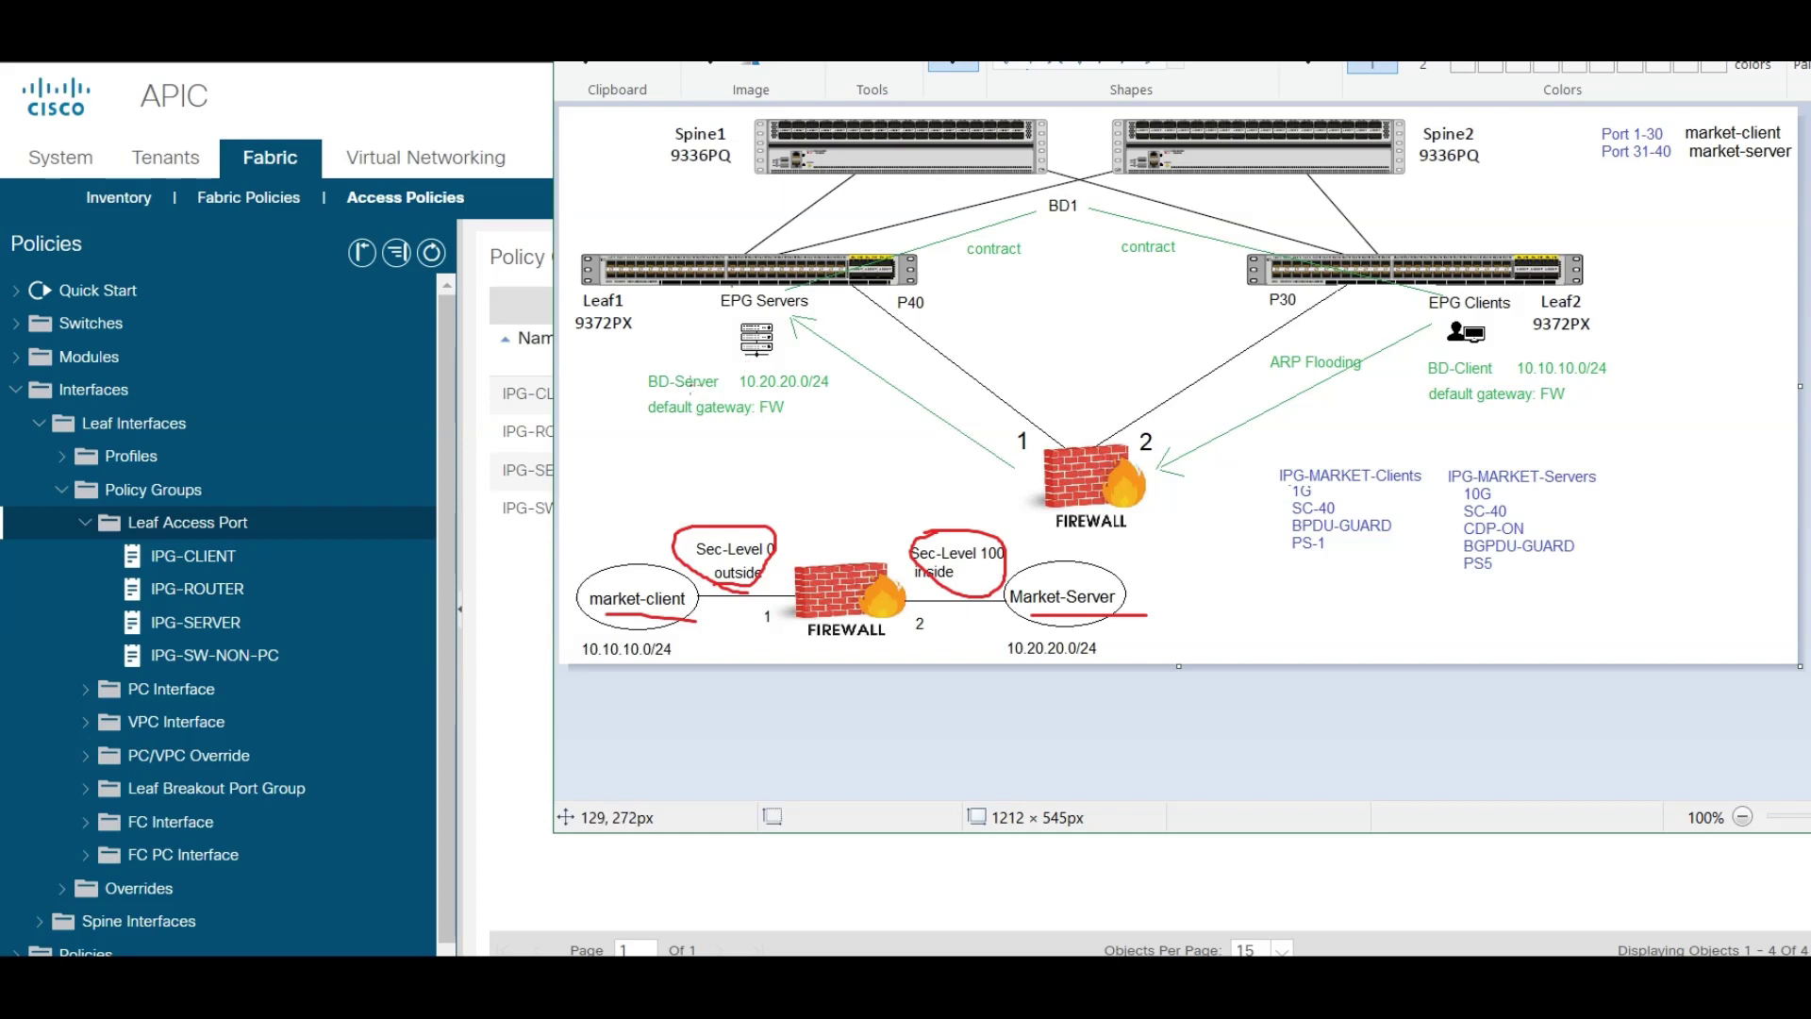
# Underline the BD-Server and BD-Client labels and both FW default gateways in red on the topology diagram
pyautogui.moveTo(648, 386); pyautogui.dragTo(724, 387)
pyautogui.moveTo(1428, 379); pyautogui.dragTo(1498, 381)
pyautogui.moveTo(1544, 409); pyautogui.dragTo(1570, 408)
pyautogui.moveTo(754, 415); pyautogui.dragTo(782, 417)
# Underline ports P40 and P30 and mark both contract labels in red on the topology diagram
pyautogui.moveTo(899, 311); pyautogui.dragTo(927, 313)
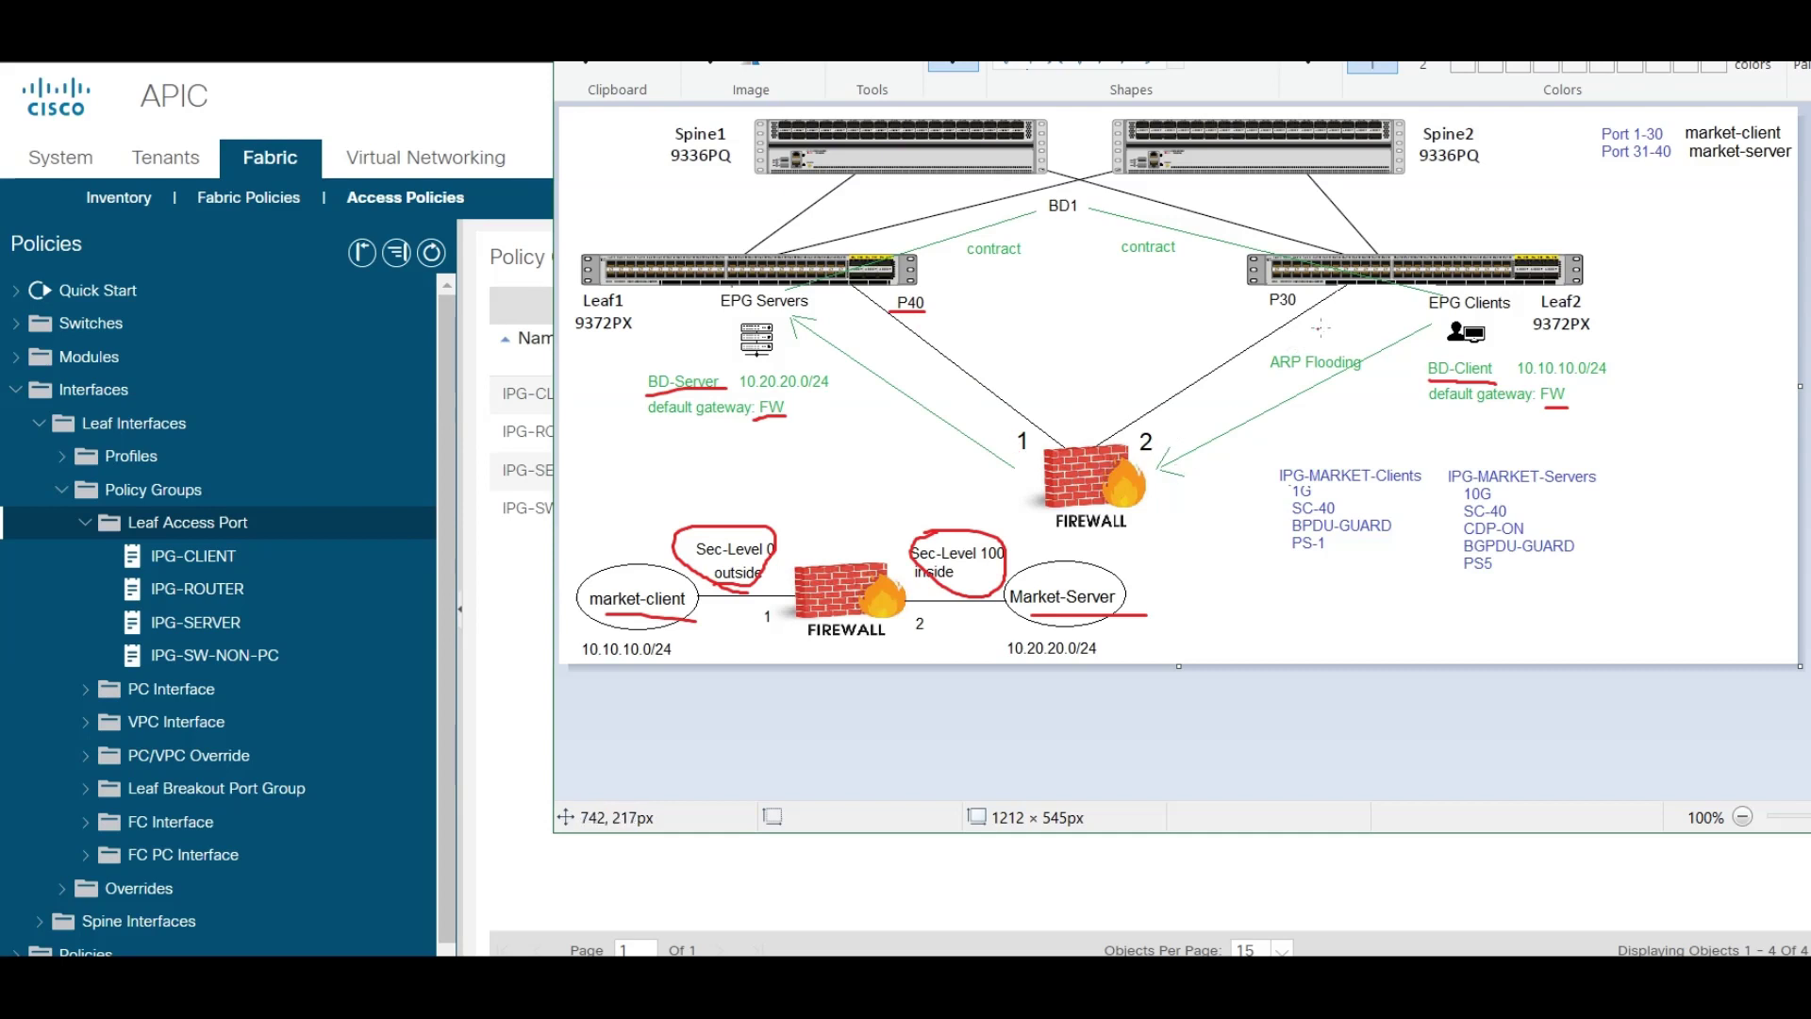
pyautogui.moveTo(1264, 314); pyautogui.dragTo(1287, 314)
pyautogui.moveTo(968, 257); pyautogui.dragTo(1179, 262)
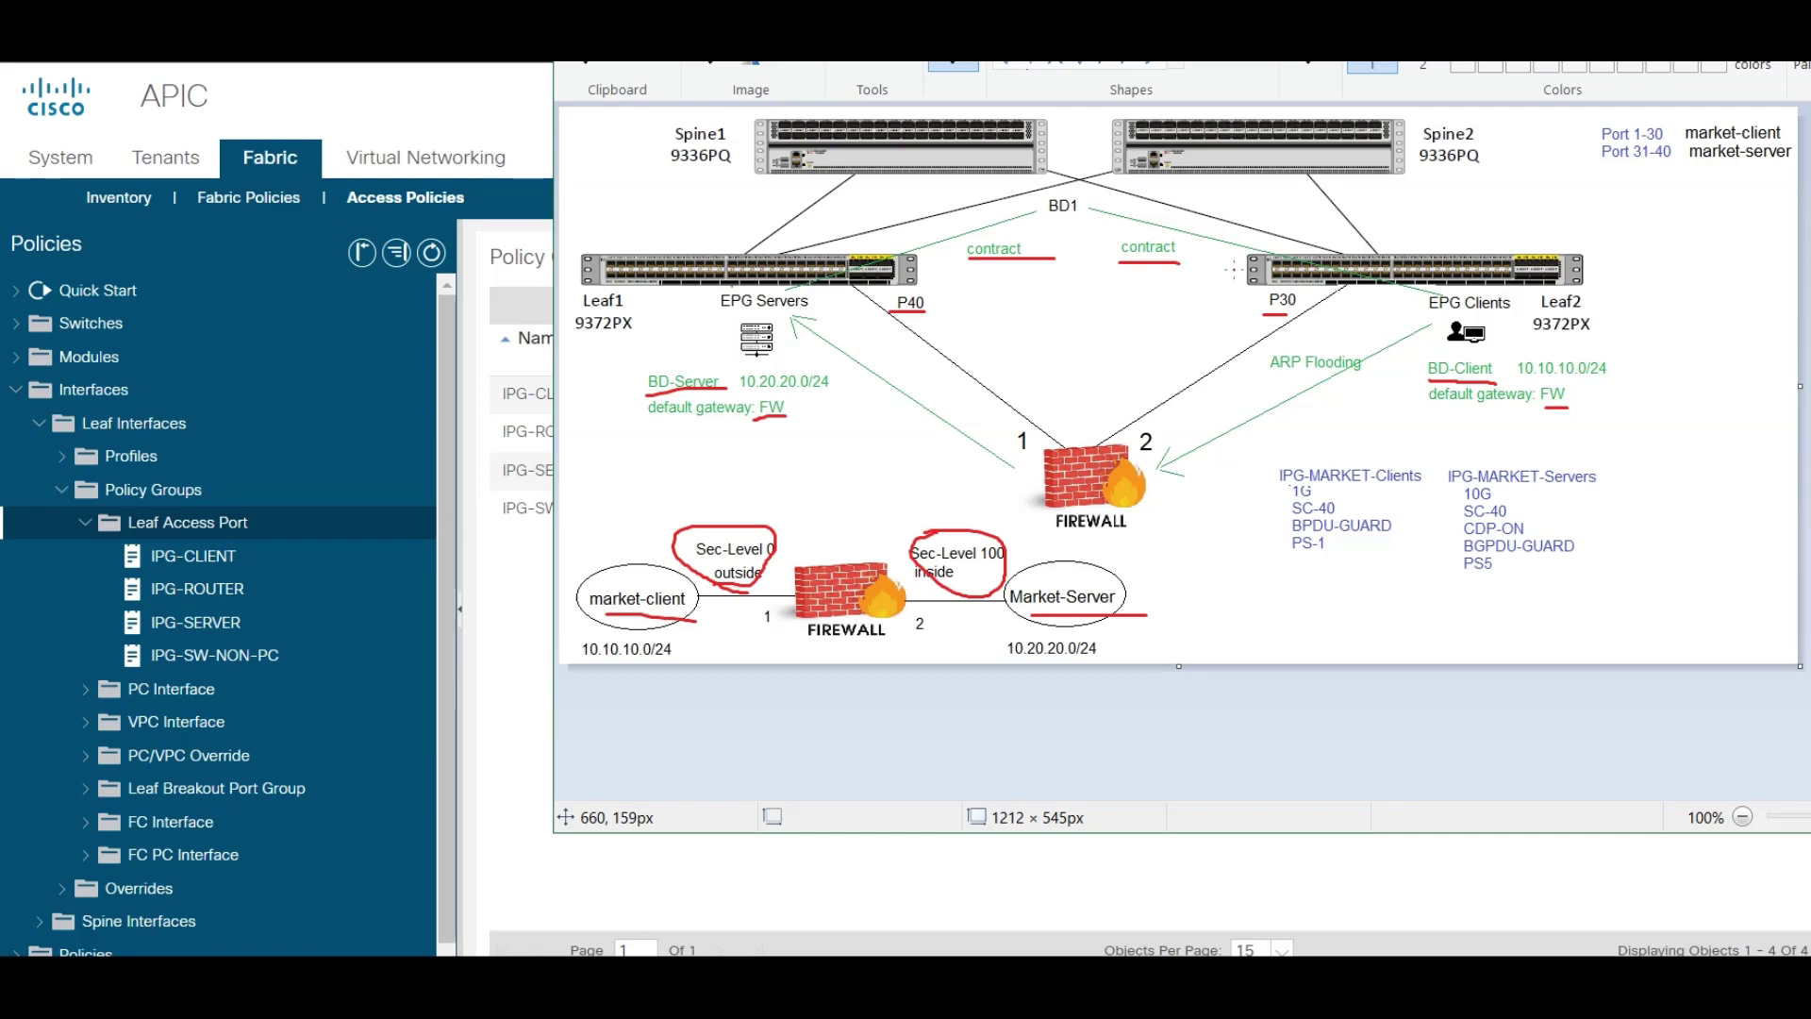
pyautogui.moveTo(1011, 232)
pyautogui.mouseDown()
pyautogui.moveTo(987, 256)
pyautogui.moveTo(1014, 259)
pyautogui.mouseUp()
pyautogui.moveTo(1166, 234)
pyautogui.mouseDown()
pyautogui.moveTo(1152, 254)
pyautogui.moveTo(1171, 261)
pyautogui.mouseUp()
# Switch to APIC and start a new leaf access port policy group named IPG-MARKET-CLIENTS
pyautogui.hotkey('alt', 'Tab')
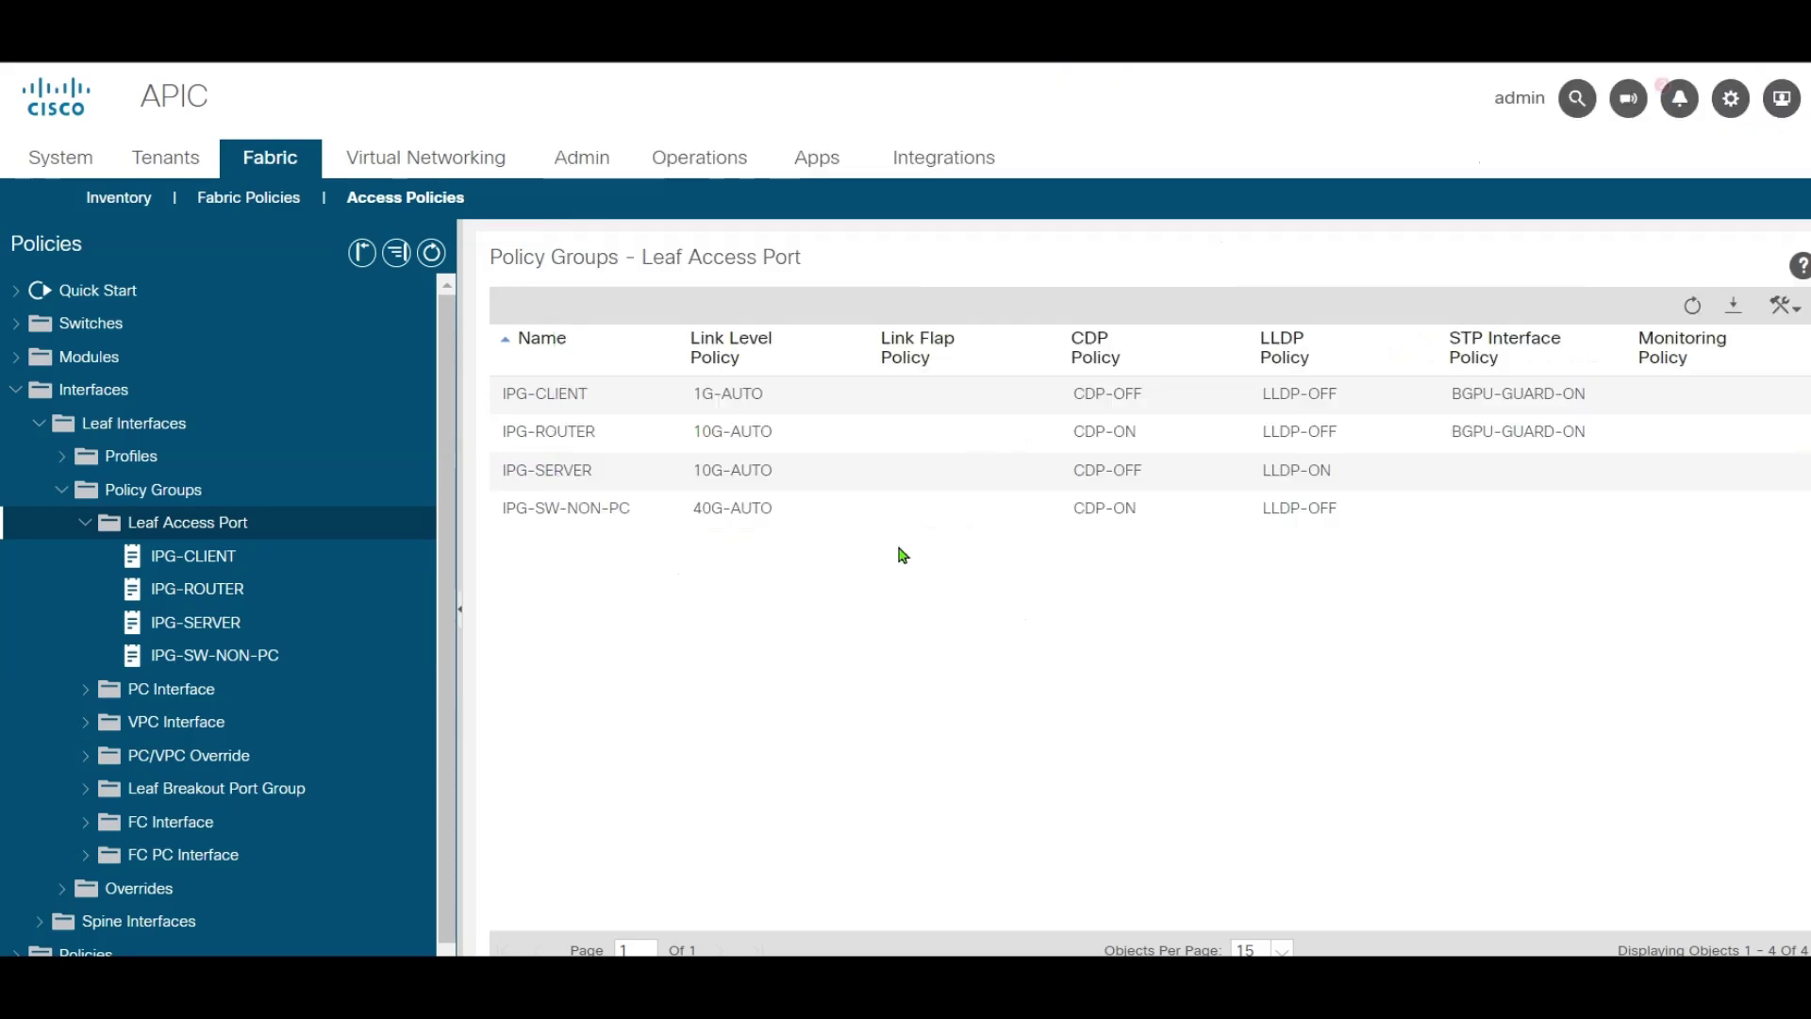
pyautogui.rightClick(221, 531)
pyautogui.click(283, 543)
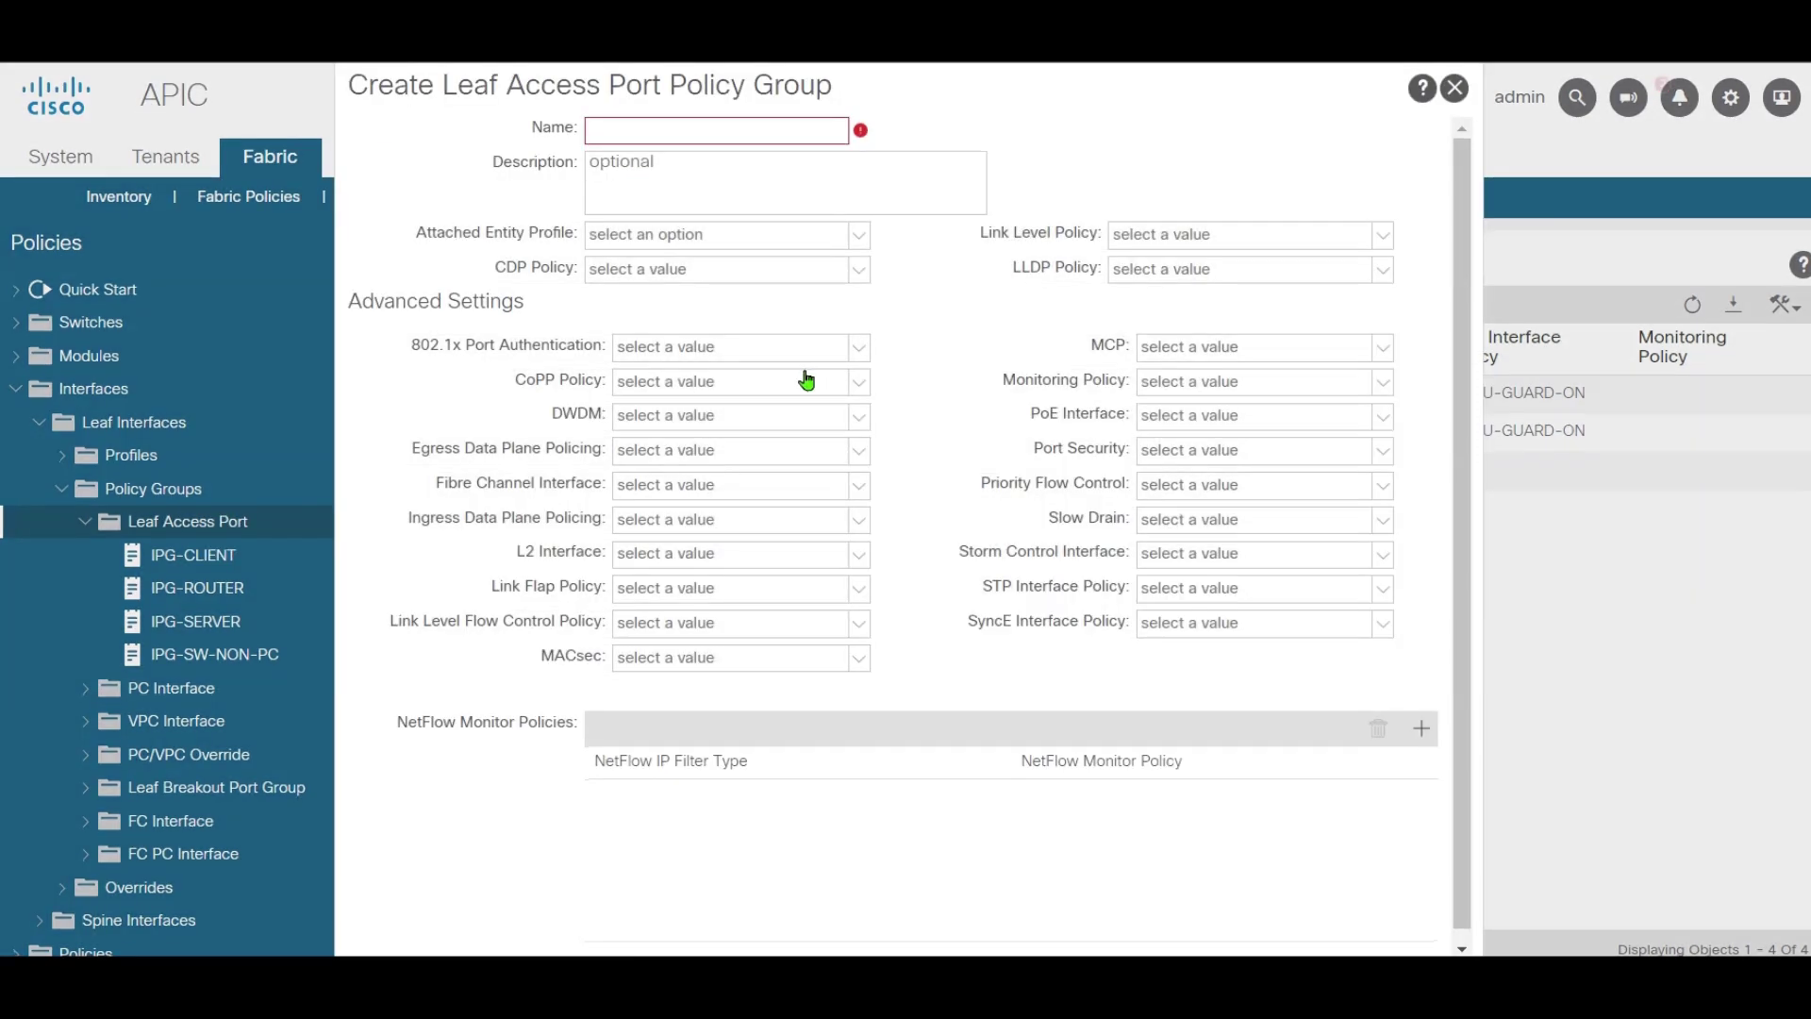
pyautogui.click(701, 141)
pyautogui.write('IPG-MARKET-CLIENTS')
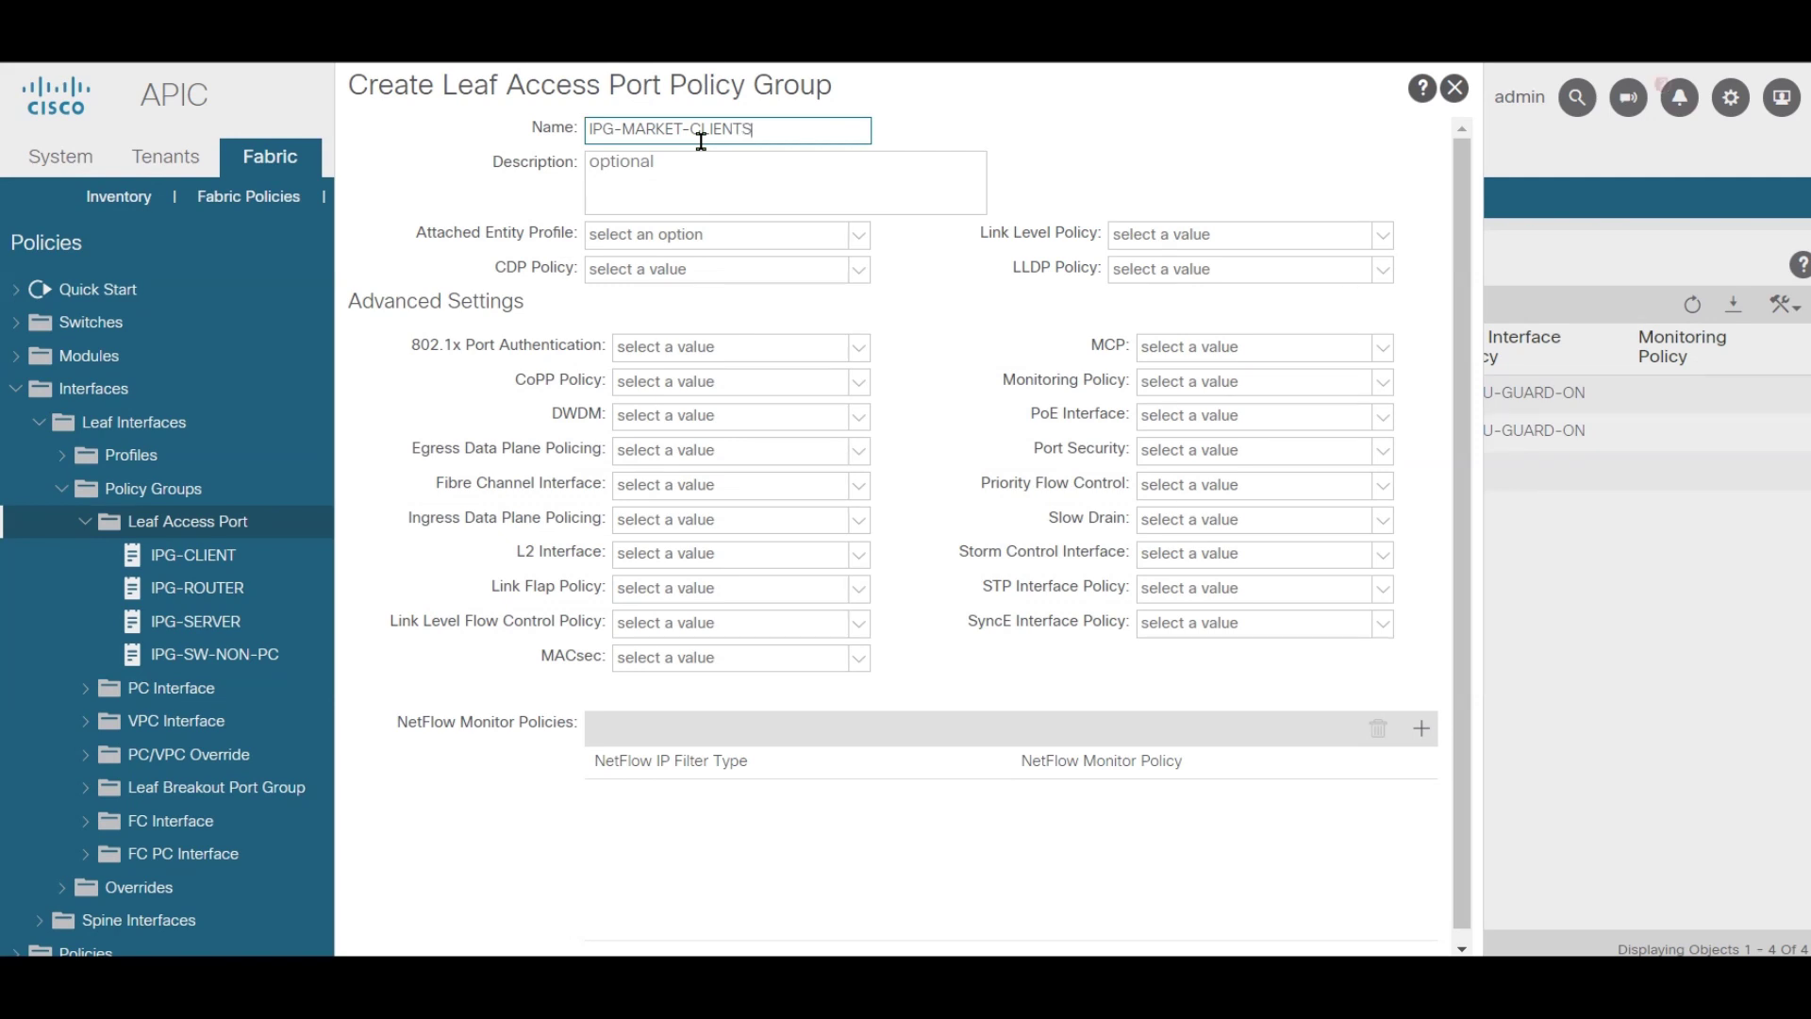
# Set the clients policy group's CDP policy to CDP-OFF and its link level policy to 1G-AUTO
pyautogui.click(742, 270)
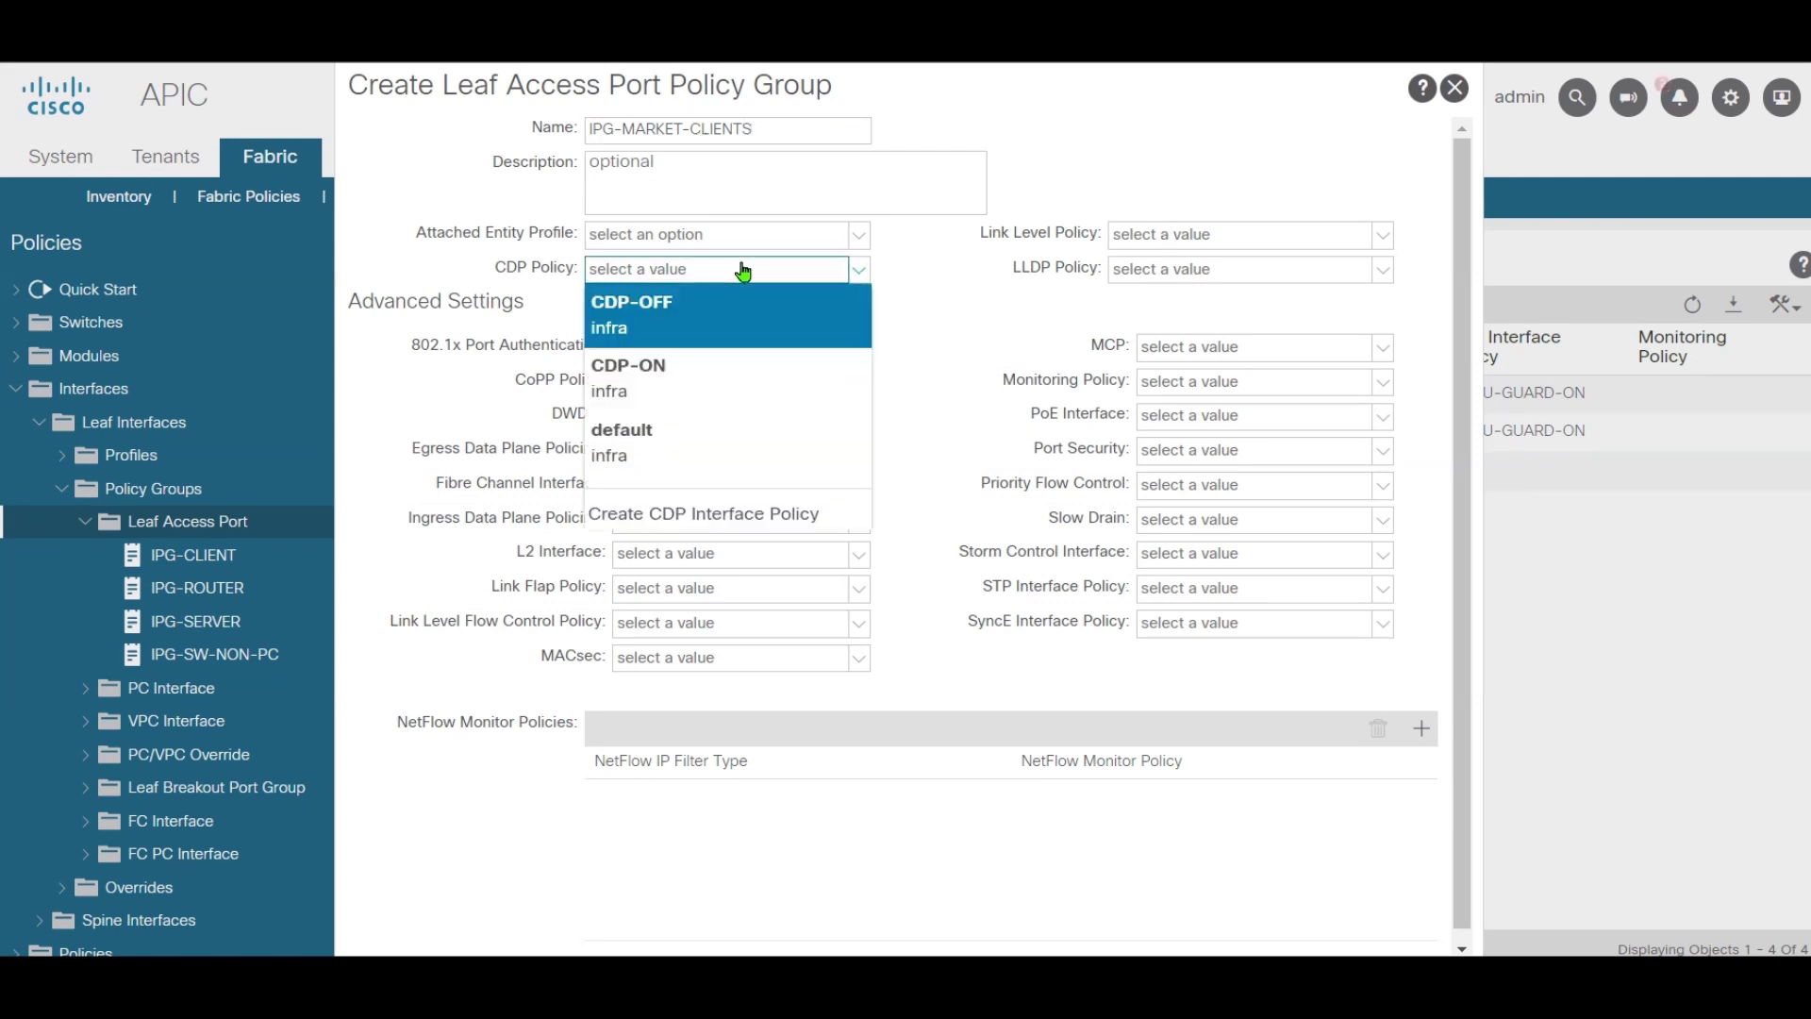
pyautogui.click(677, 341)
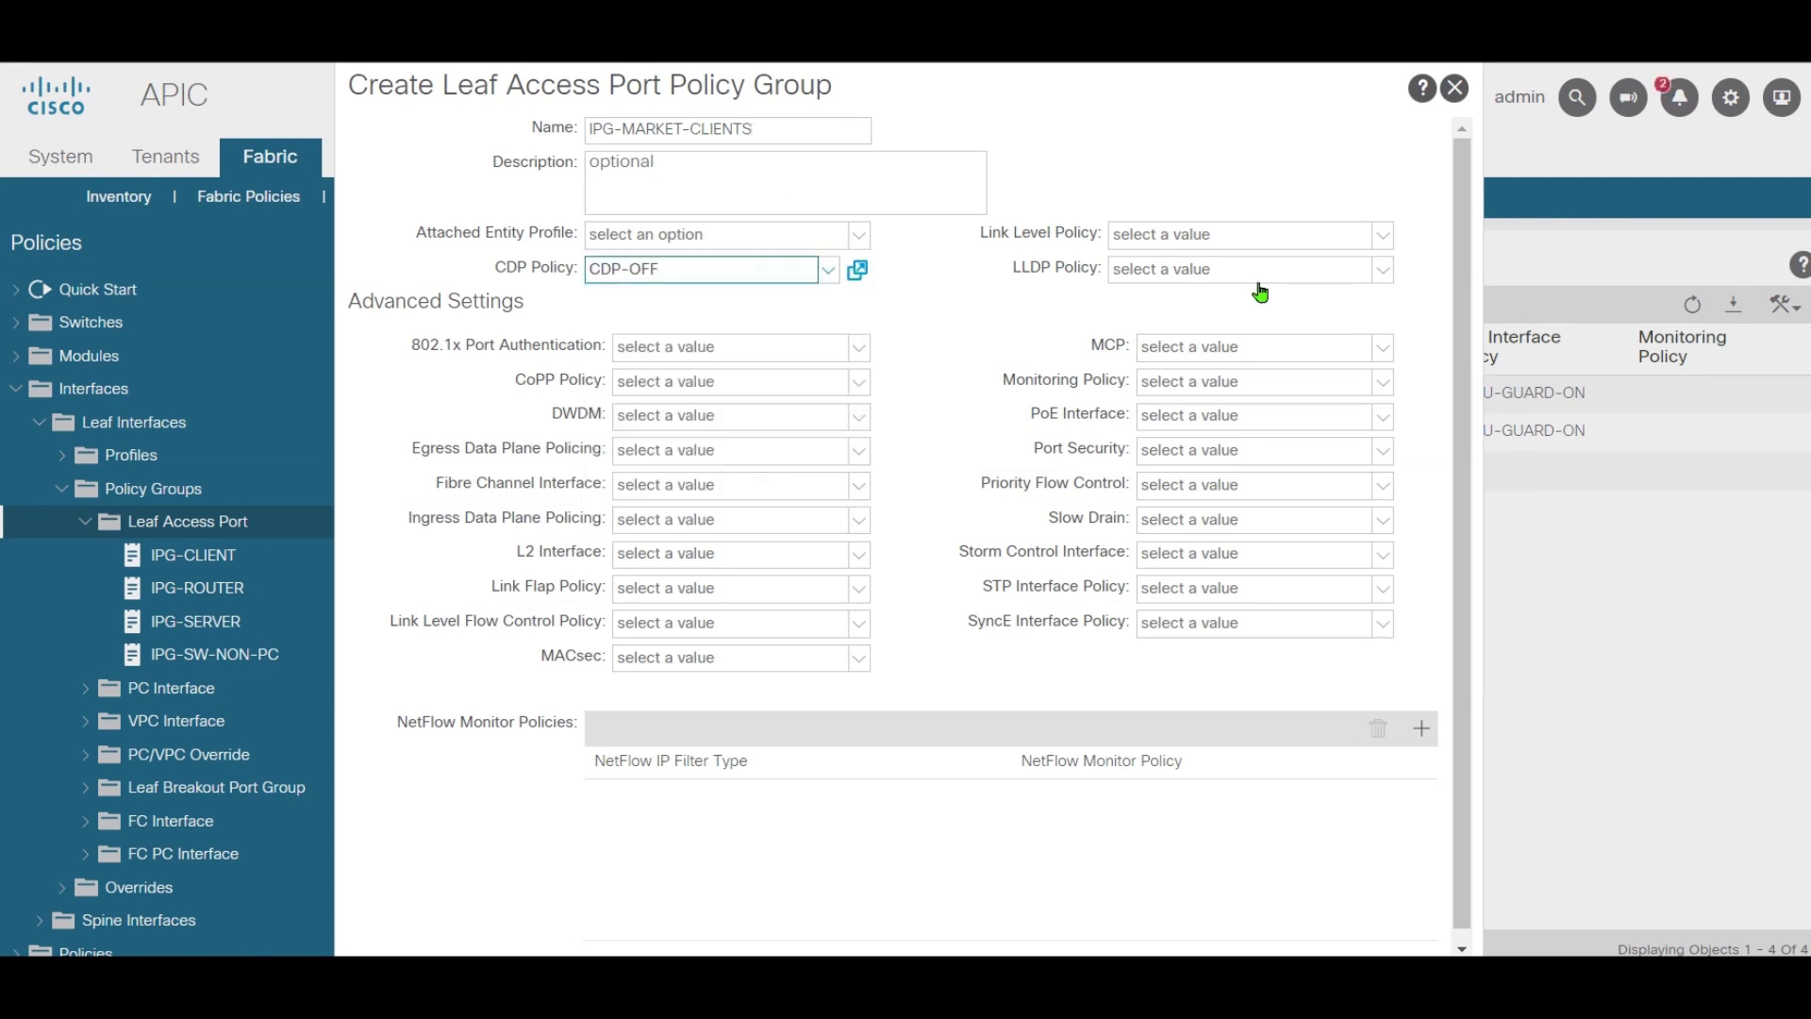
pyautogui.click(1198, 242)
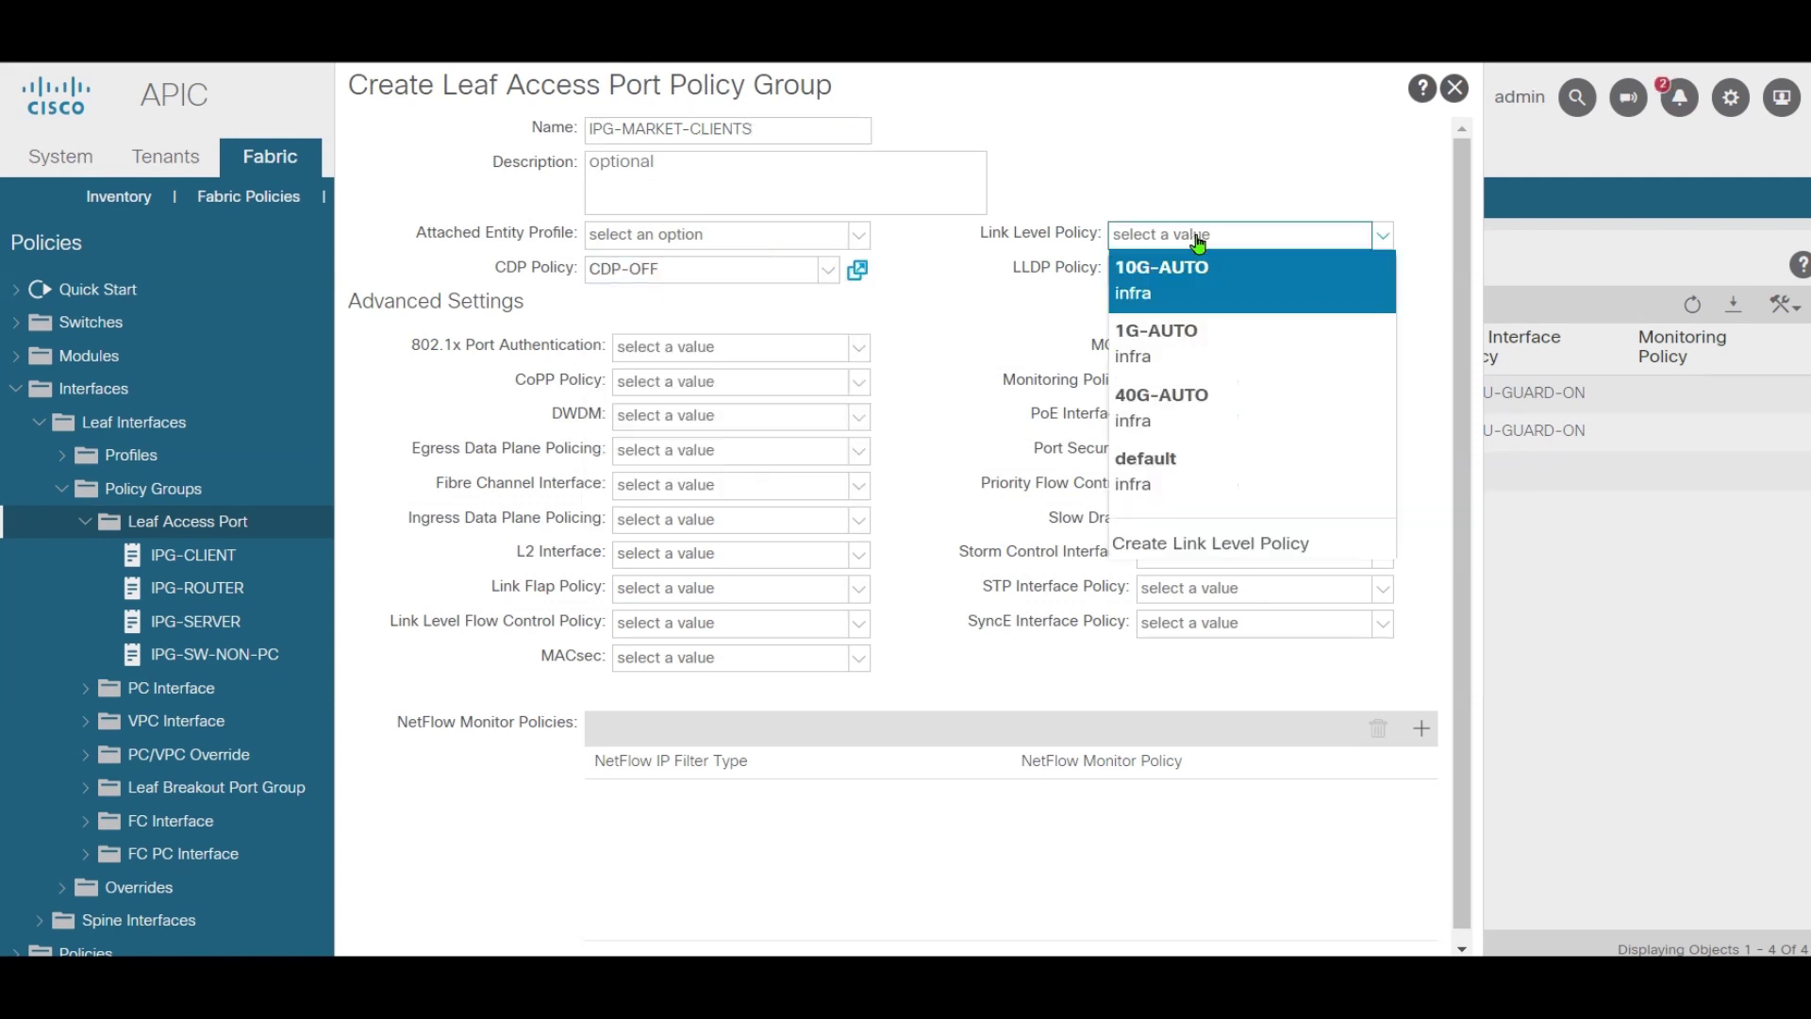
pyautogui.click(1170, 335)
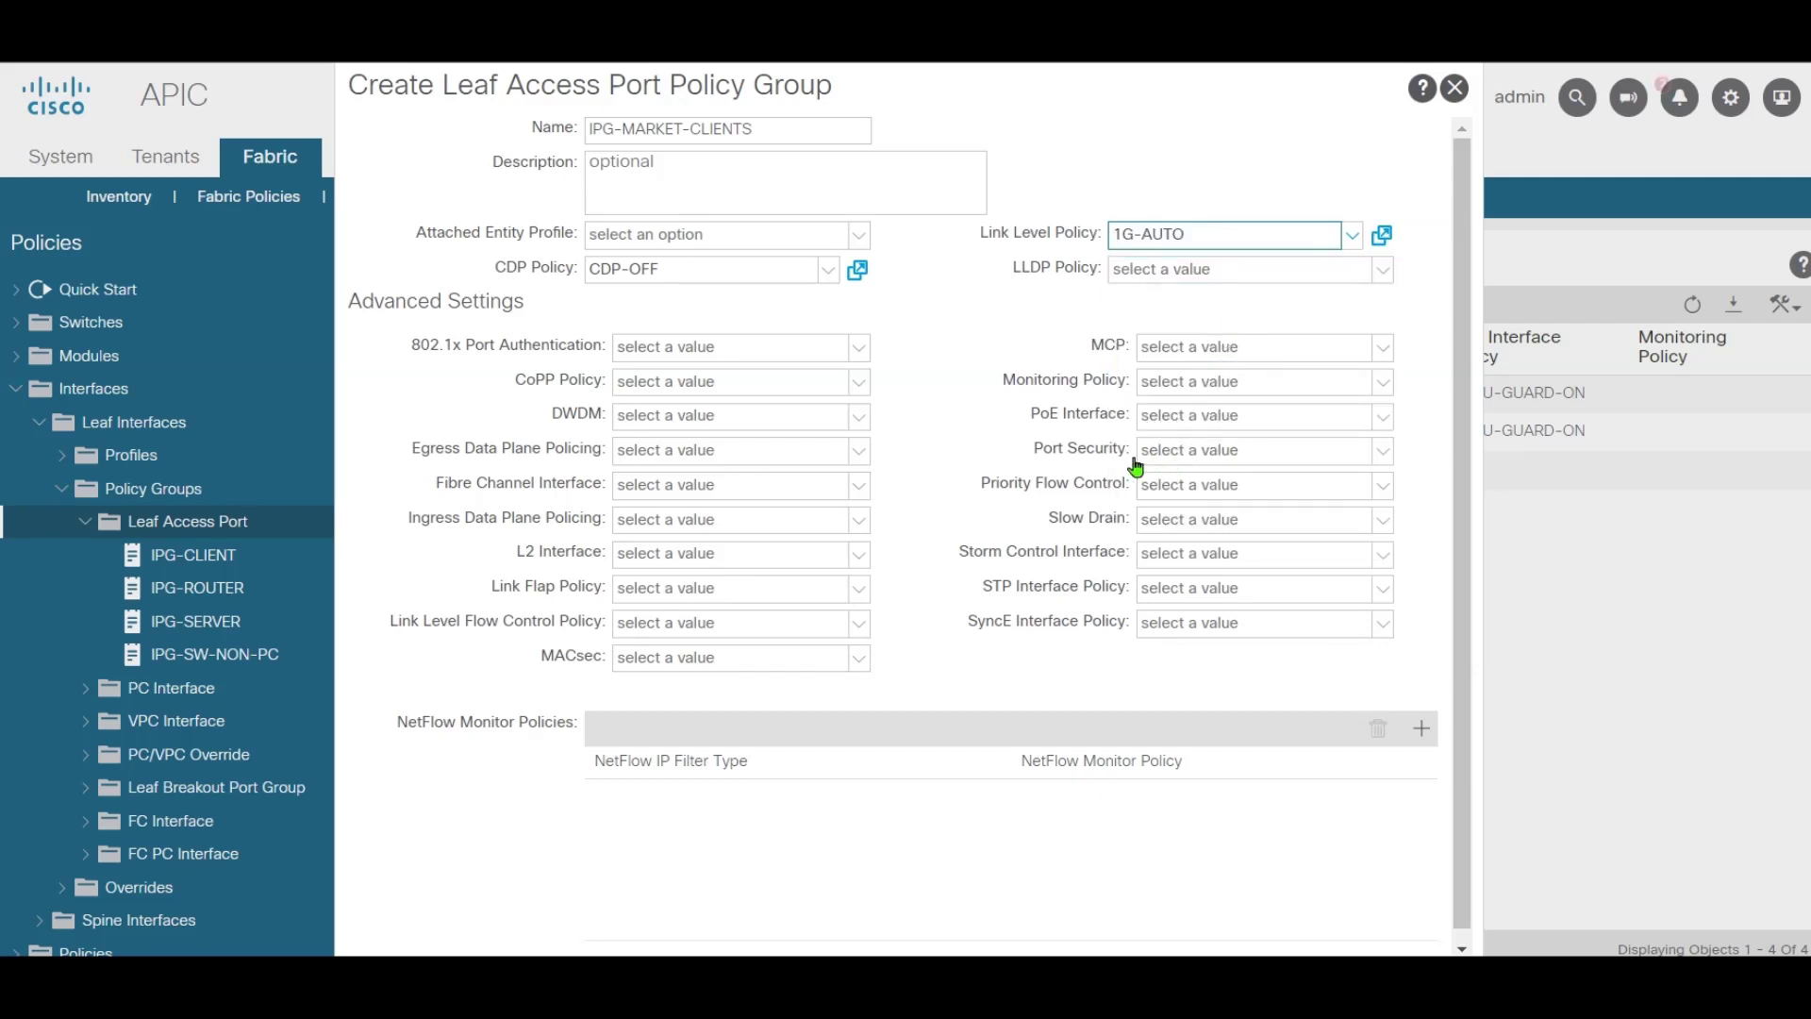
# Assign port security PS-1, storm control SC-40 and STP policy BGPU-GUARD-ON to the clients policy group and submit it
pyautogui.click(1191, 454)
pyautogui.click(1208, 494)
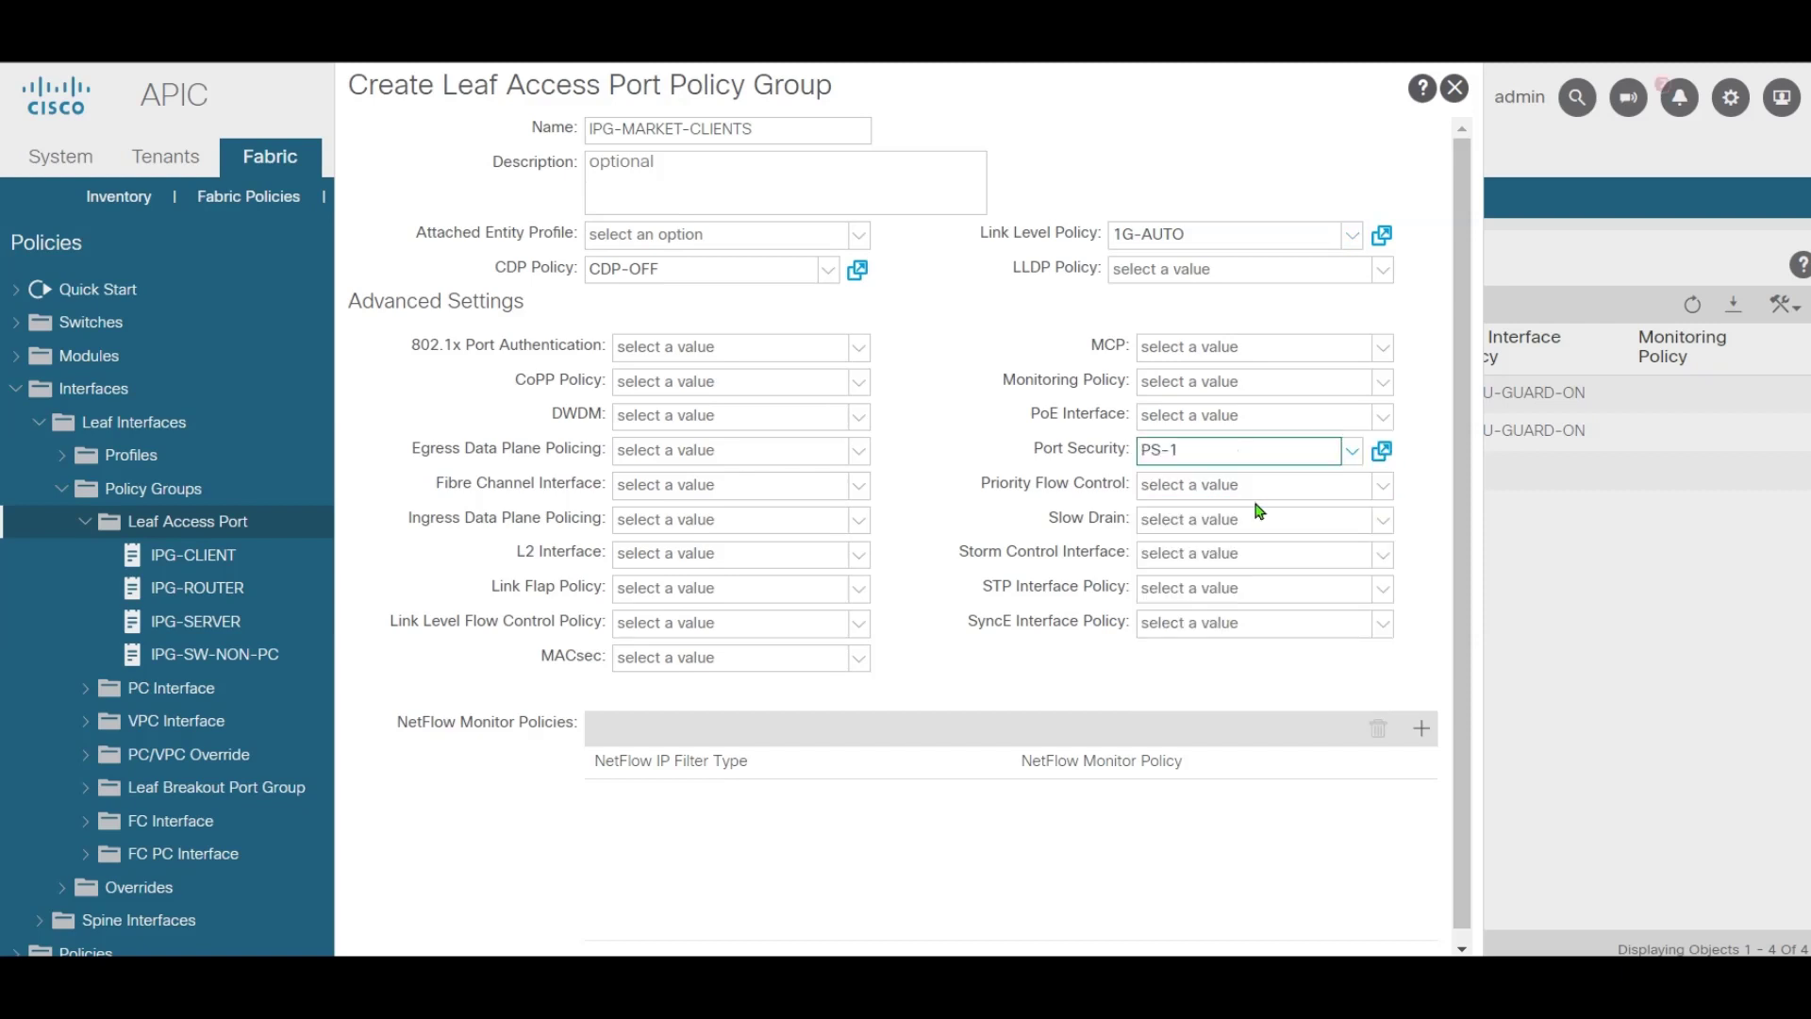
pyautogui.click(1203, 555)
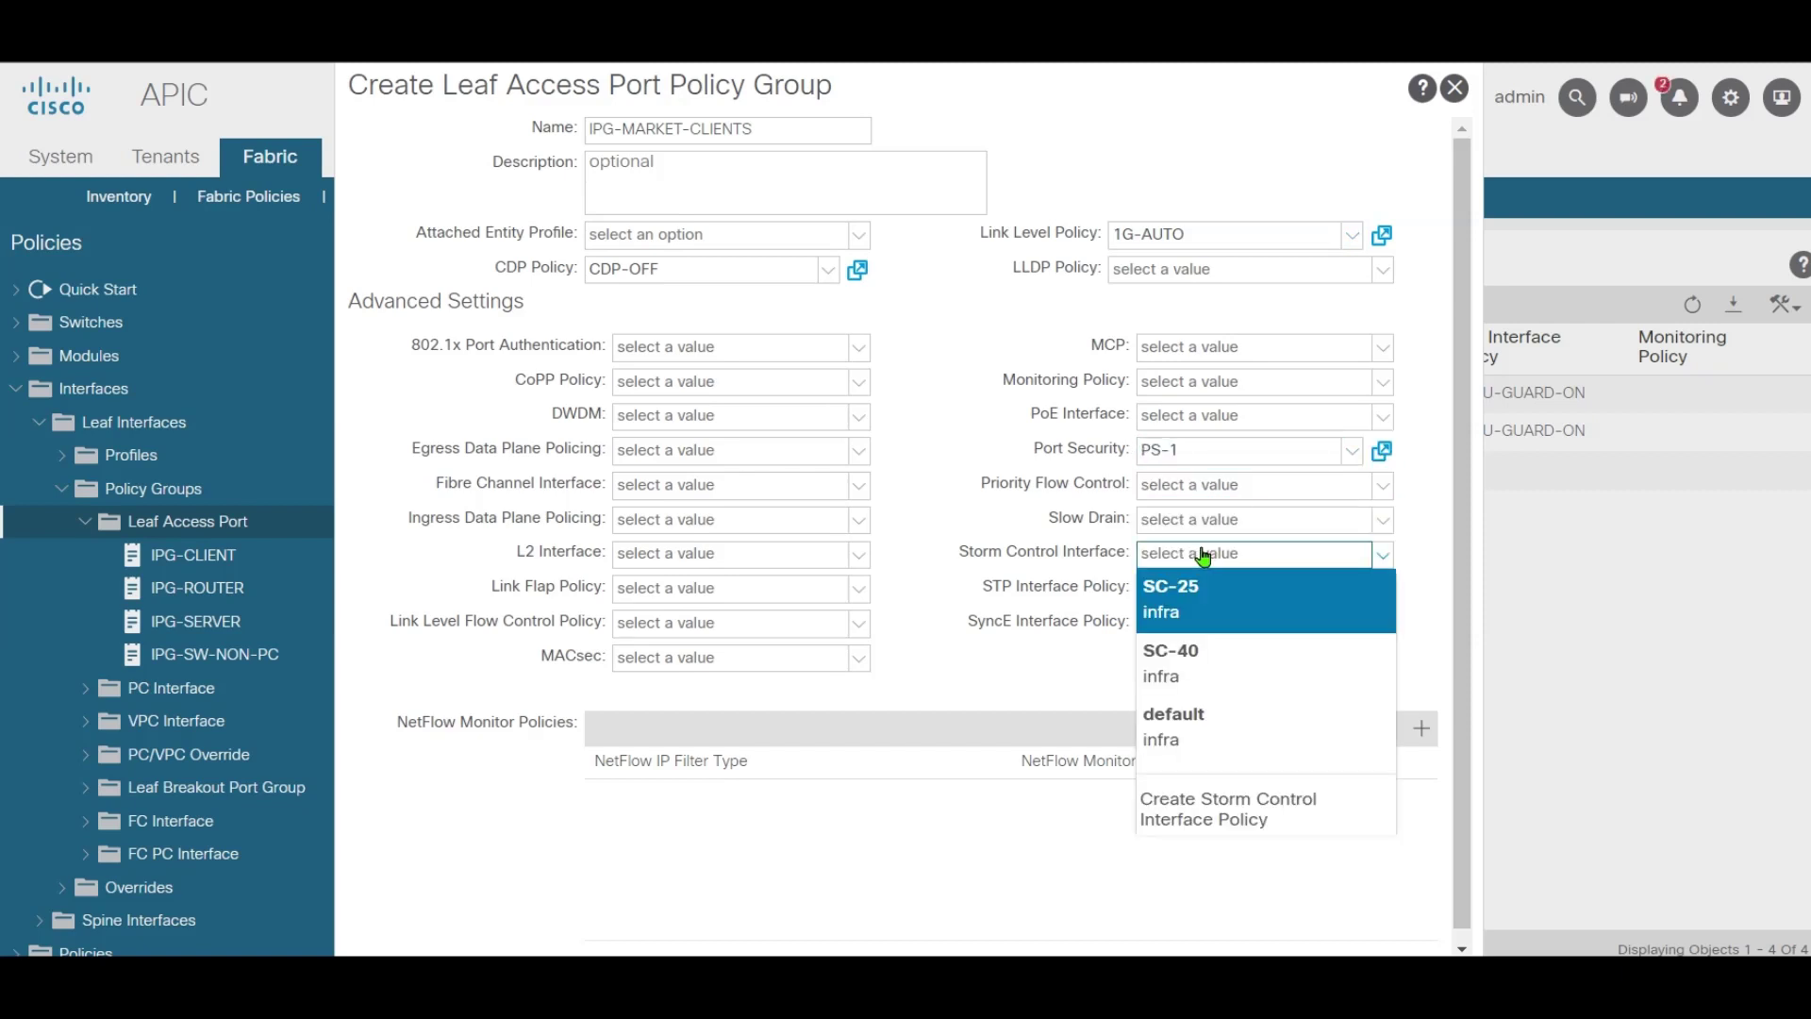
pyautogui.click(1175, 673)
pyautogui.click(1243, 594)
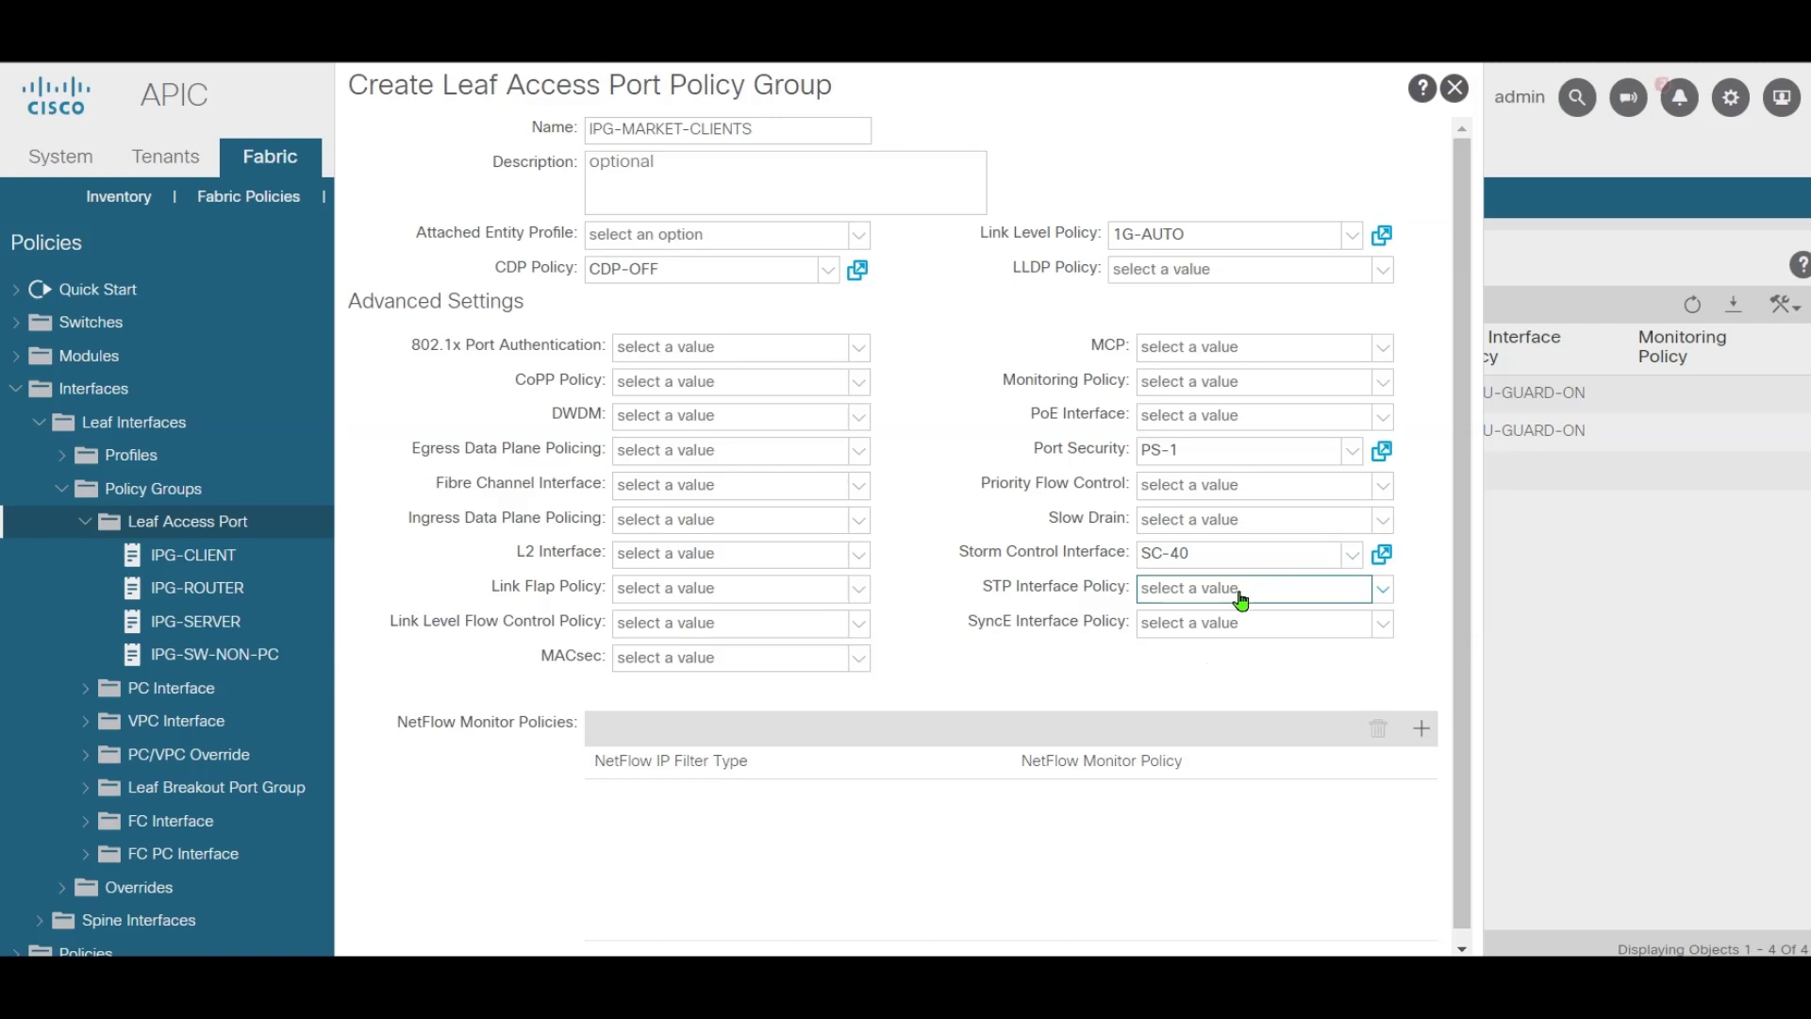
pyautogui.click(1242, 634)
pyautogui.click(1415, 983)
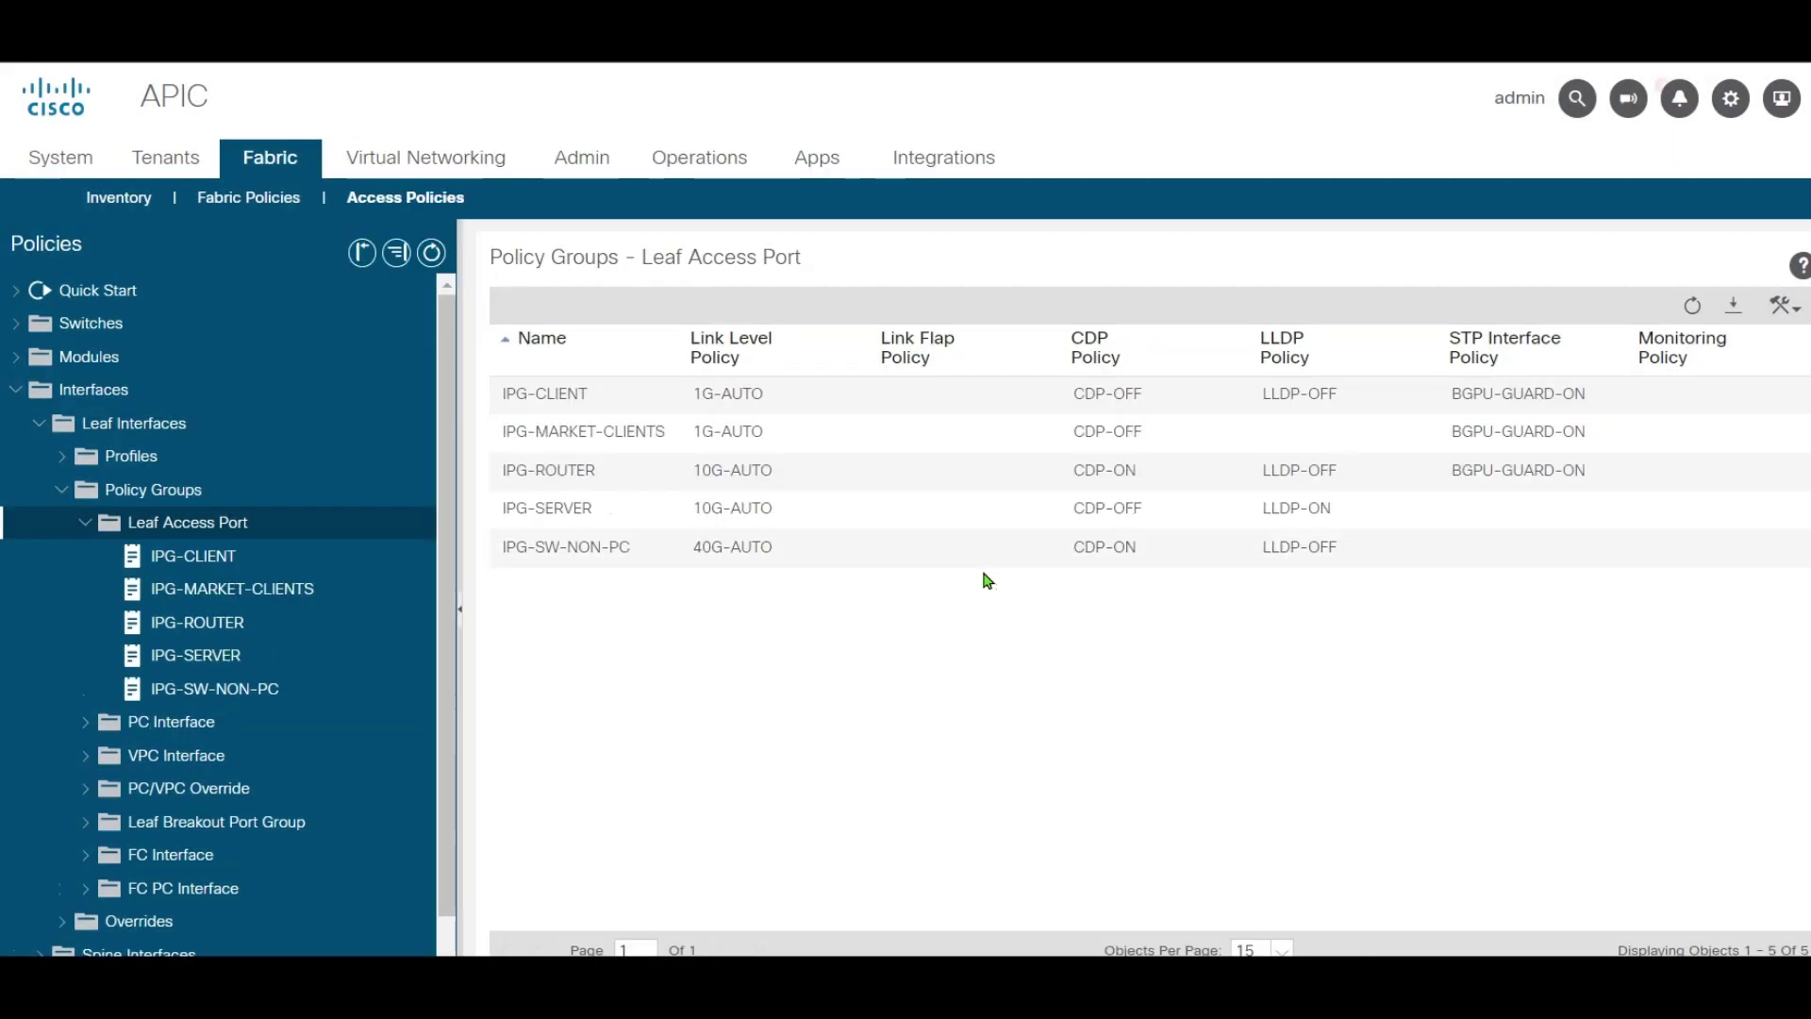
# Start another leaf access port policy group named IPG-MARKET-SERVERS
pyautogui.rightClick(231, 523)
pyautogui.click(283, 534)
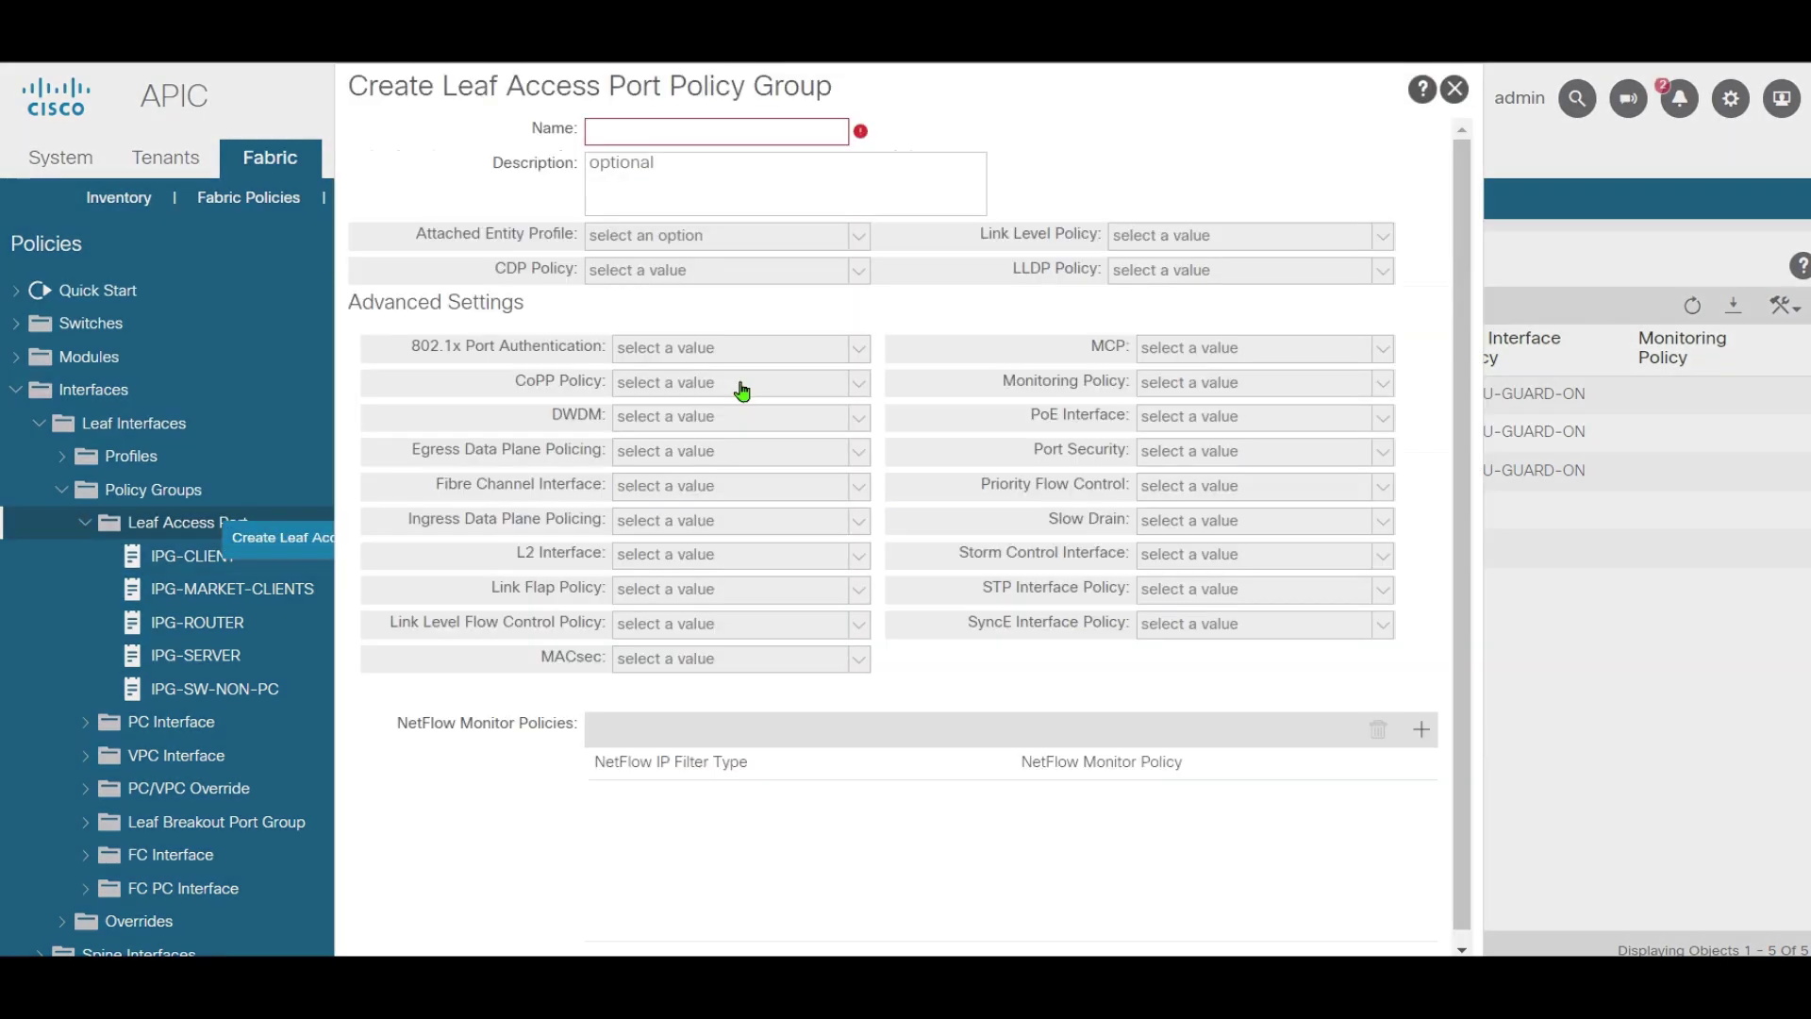
pyautogui.click(740, 140)
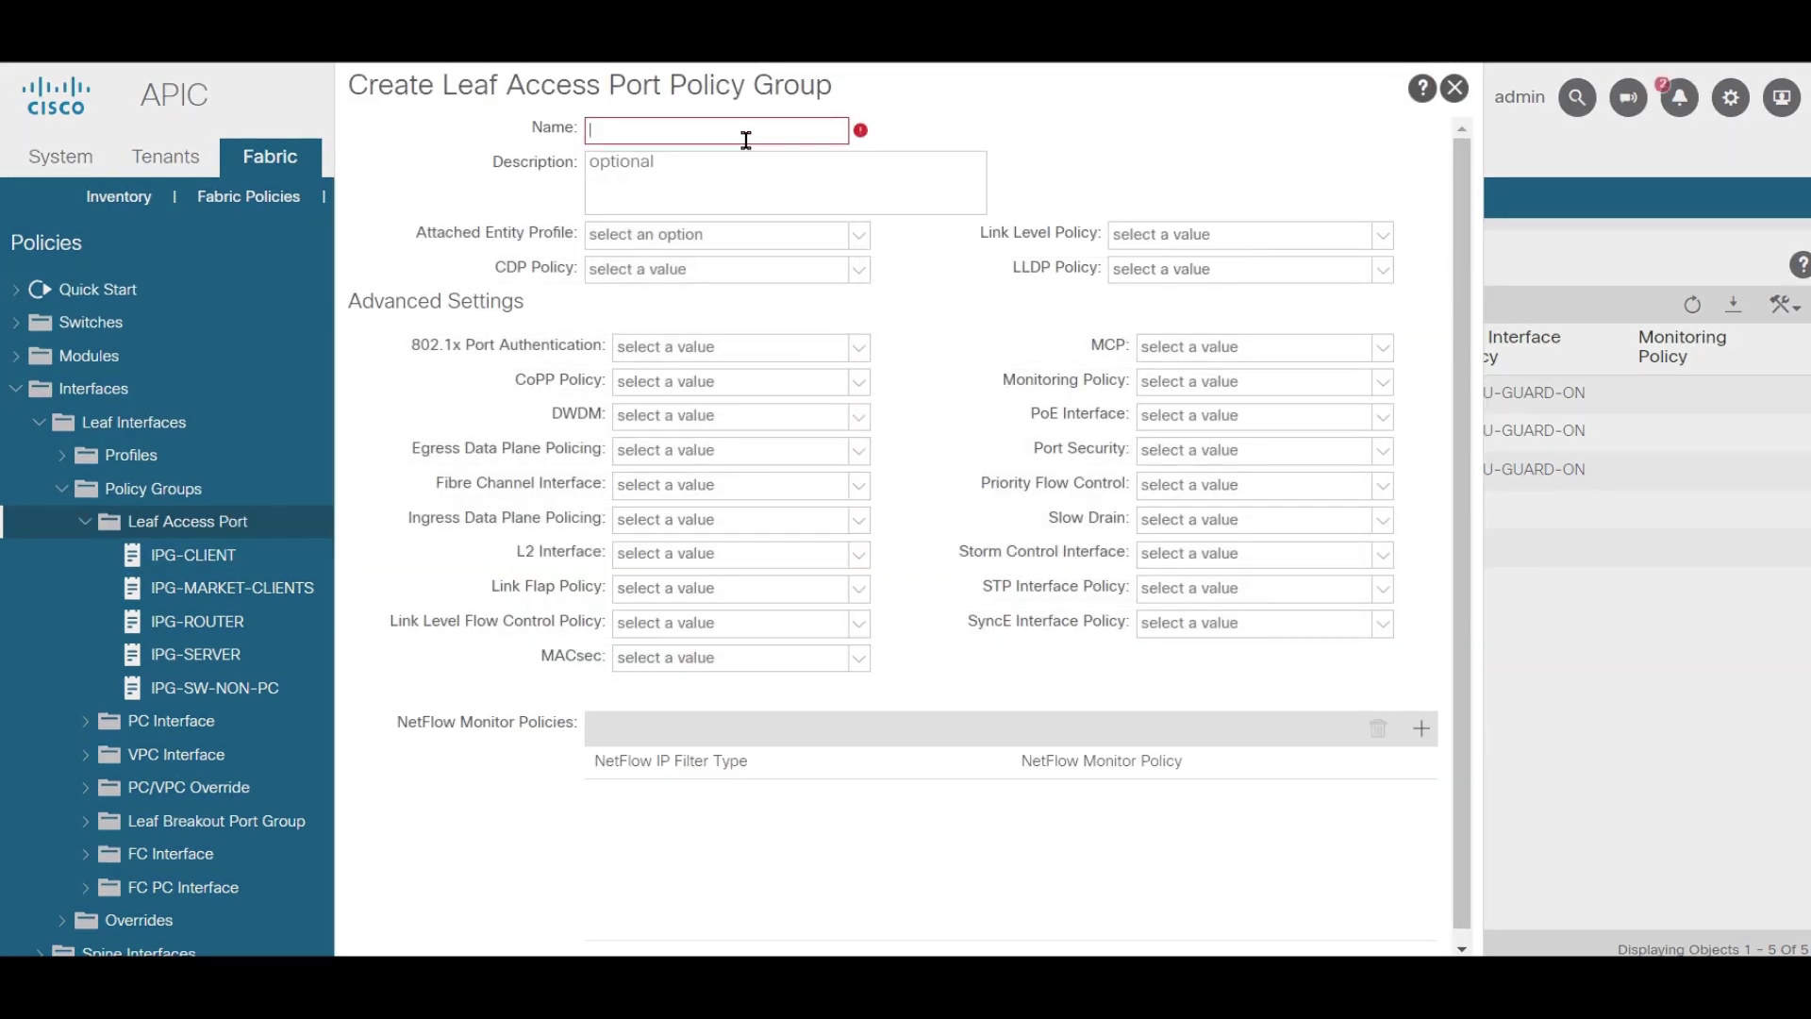
pyautogui.write('IPG-MARKET-')
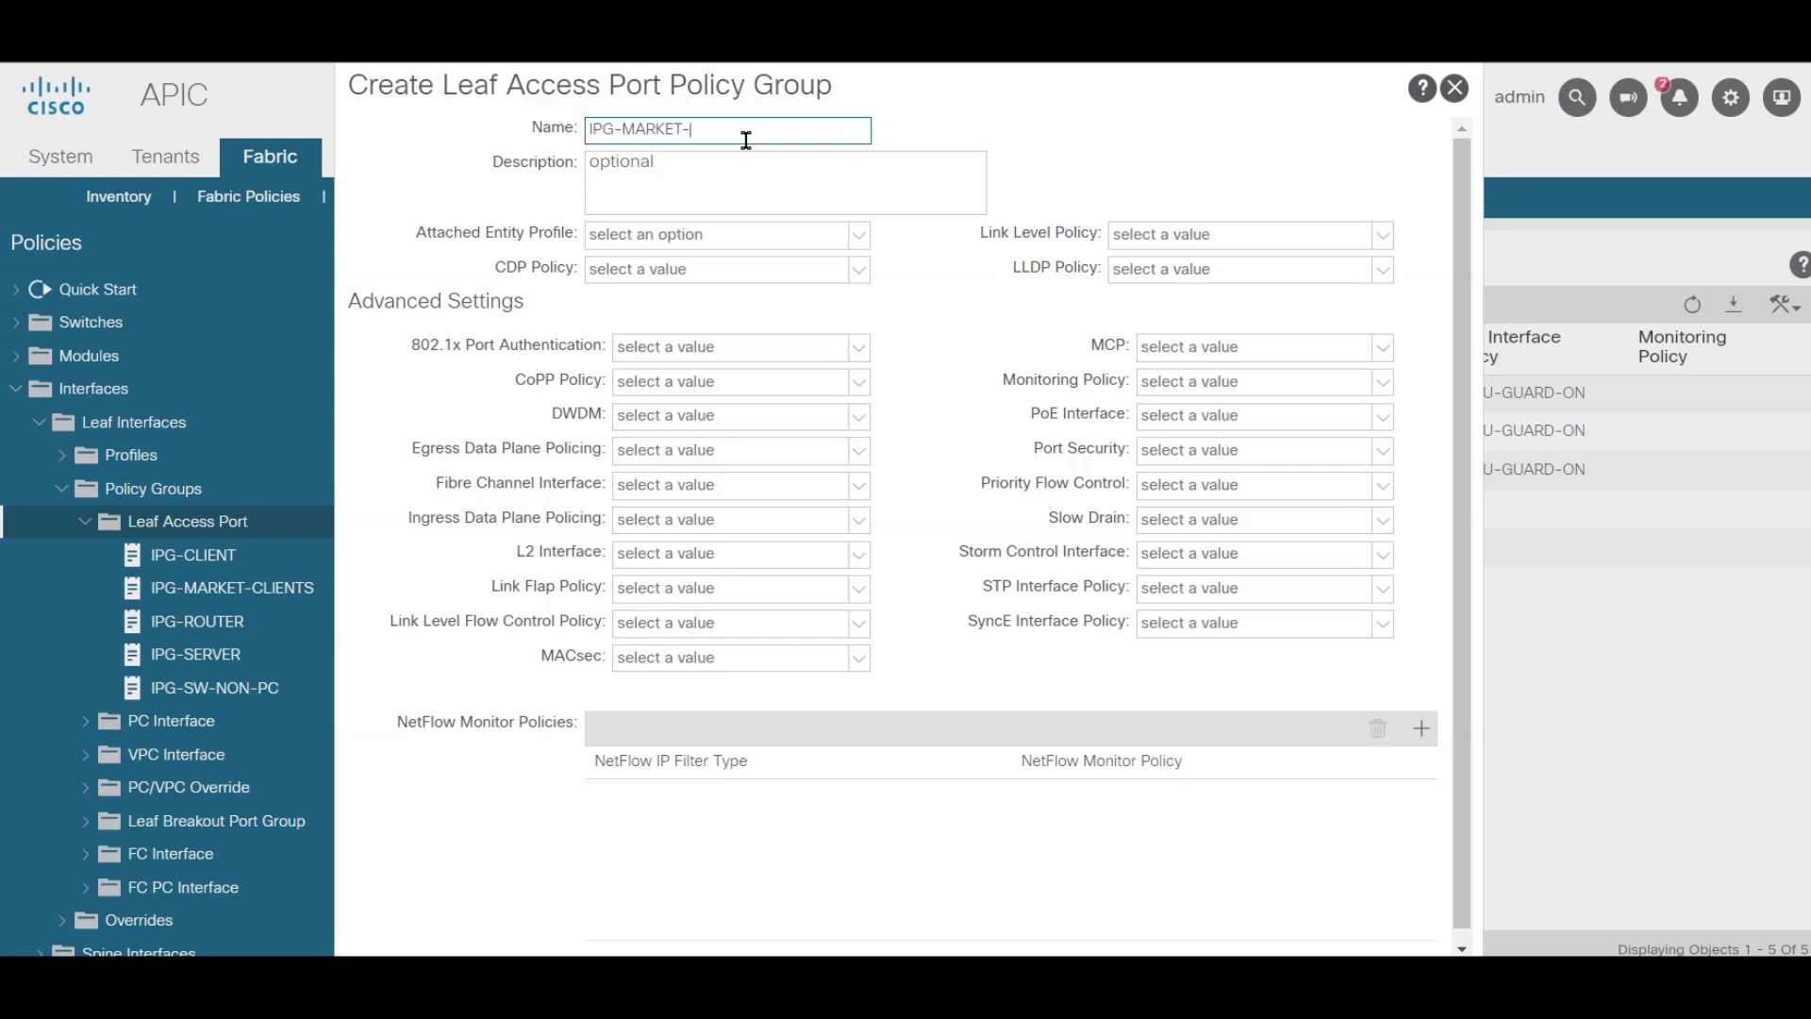
pyautogui.write('SERVERS')
# Set the servers policy group's CDP policy to CDP-ON and its link level policy to 10G-AUTO
pyautogui.click(722, 271)
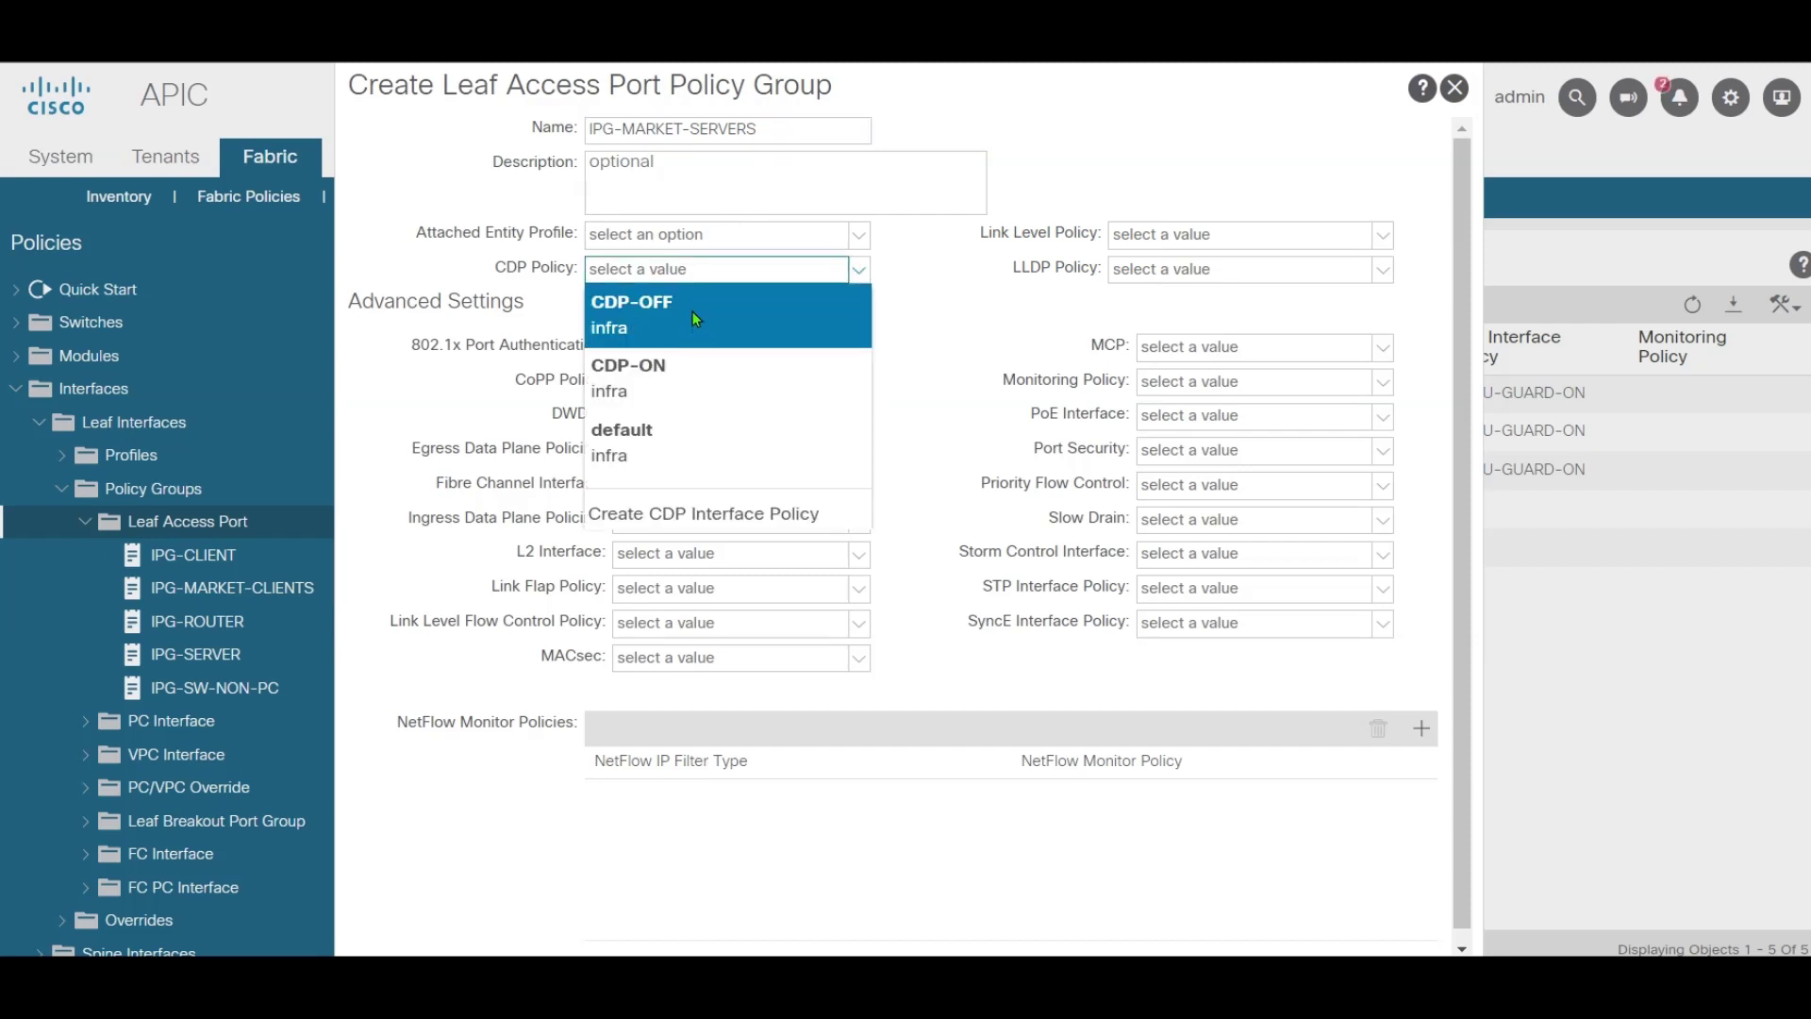
pyautogui.click(651, 370)
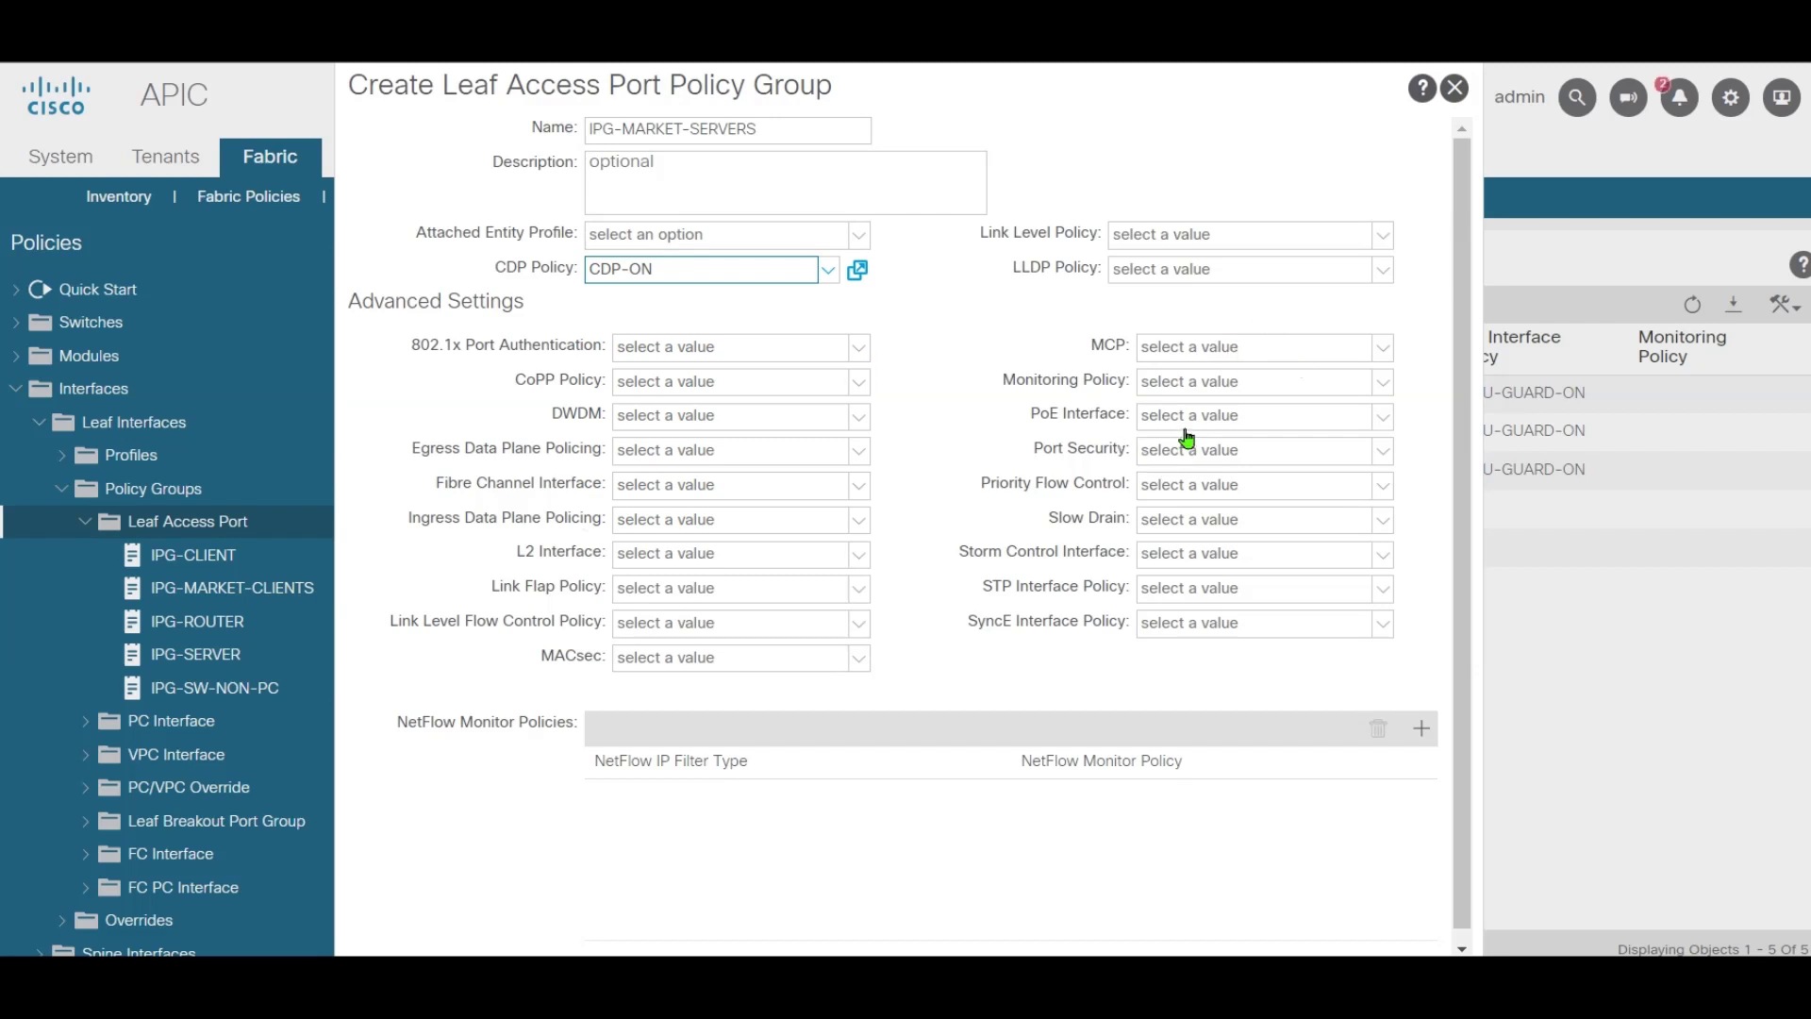
pyautogui.click(1162, 238)
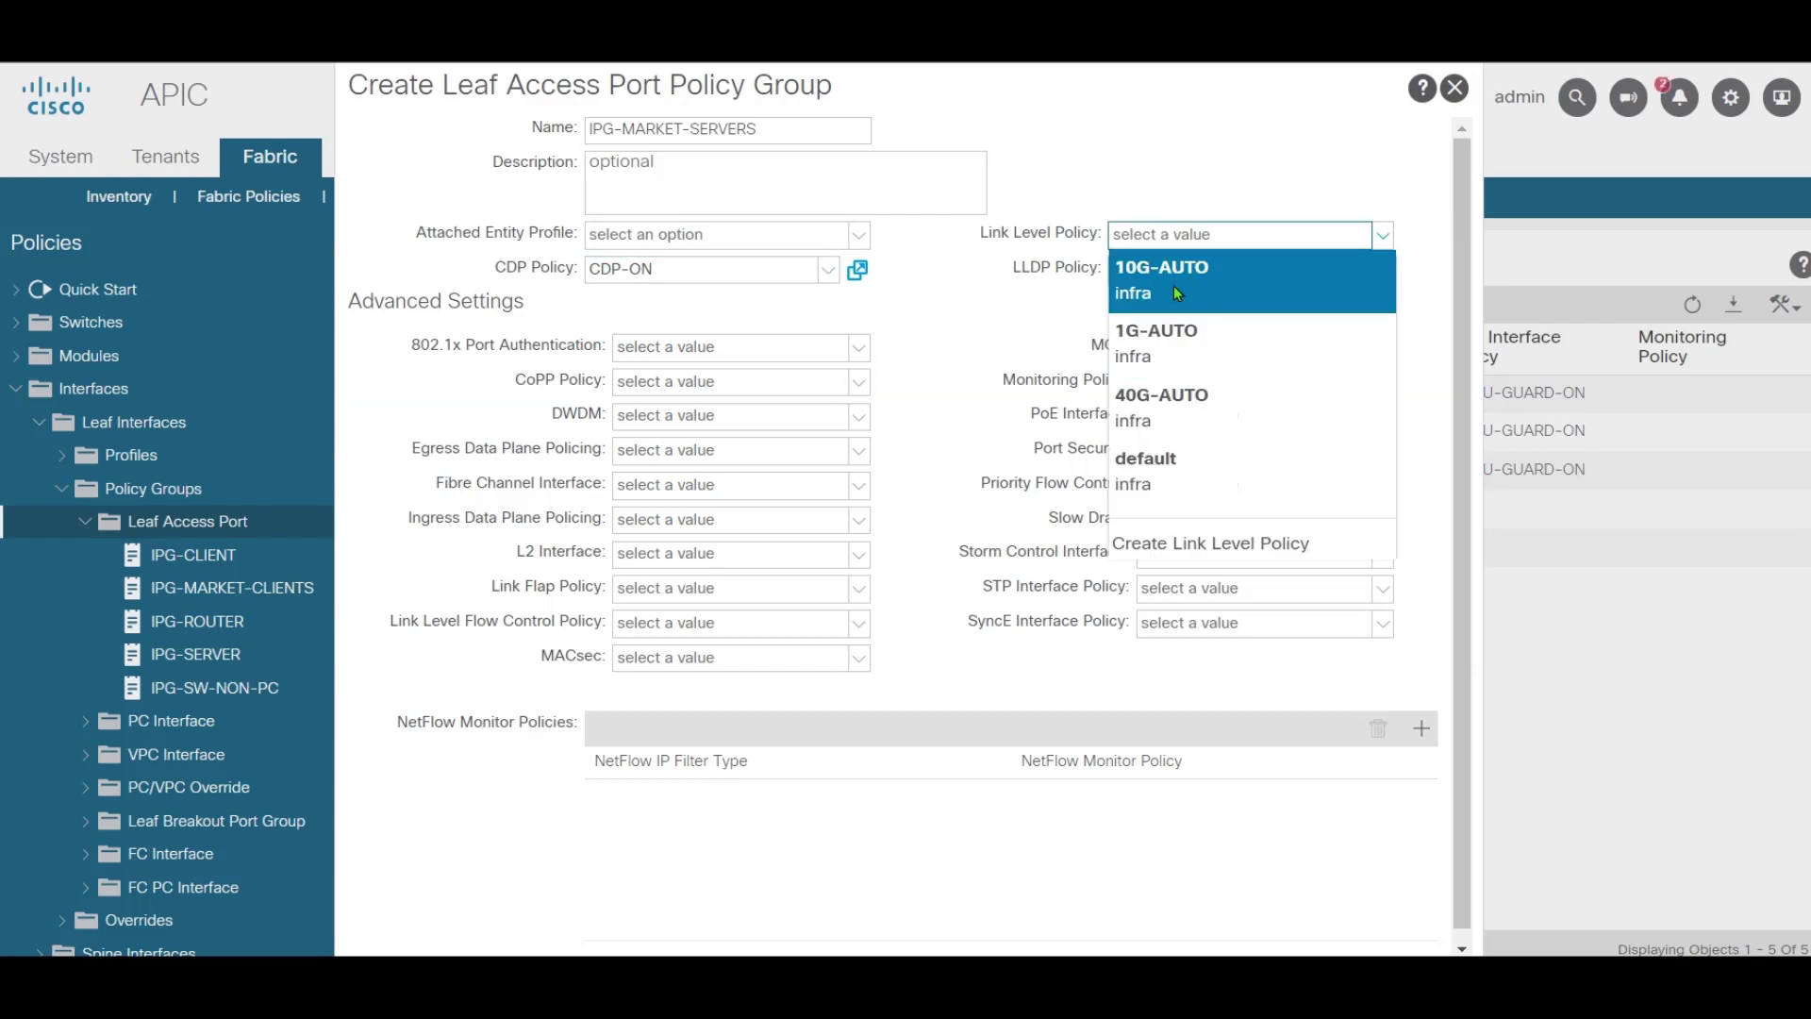
pyautogui.click(1174, 283)
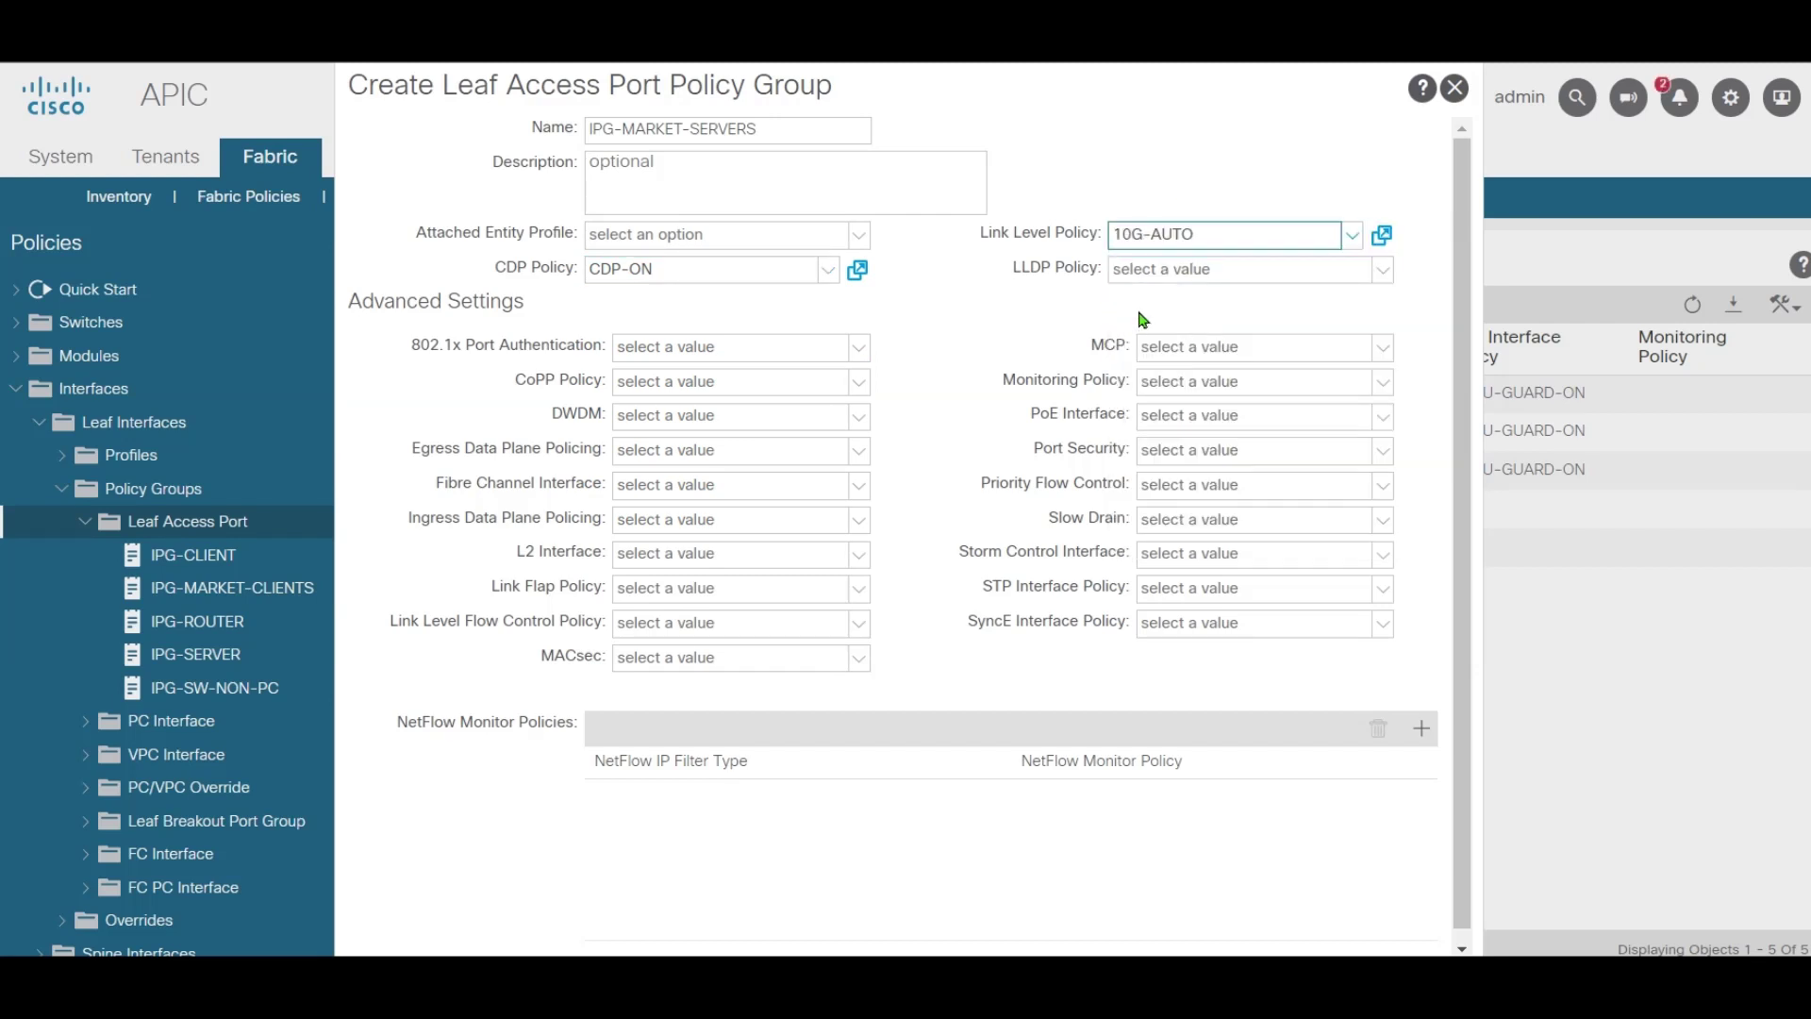
# Assign port security PS-5, storm control SC-40 and STP policy BGPU-GUARD-ON to the servers policy group and submit it
pyautogui.click(1196, 451)
pyautogui.click(1200, 549)
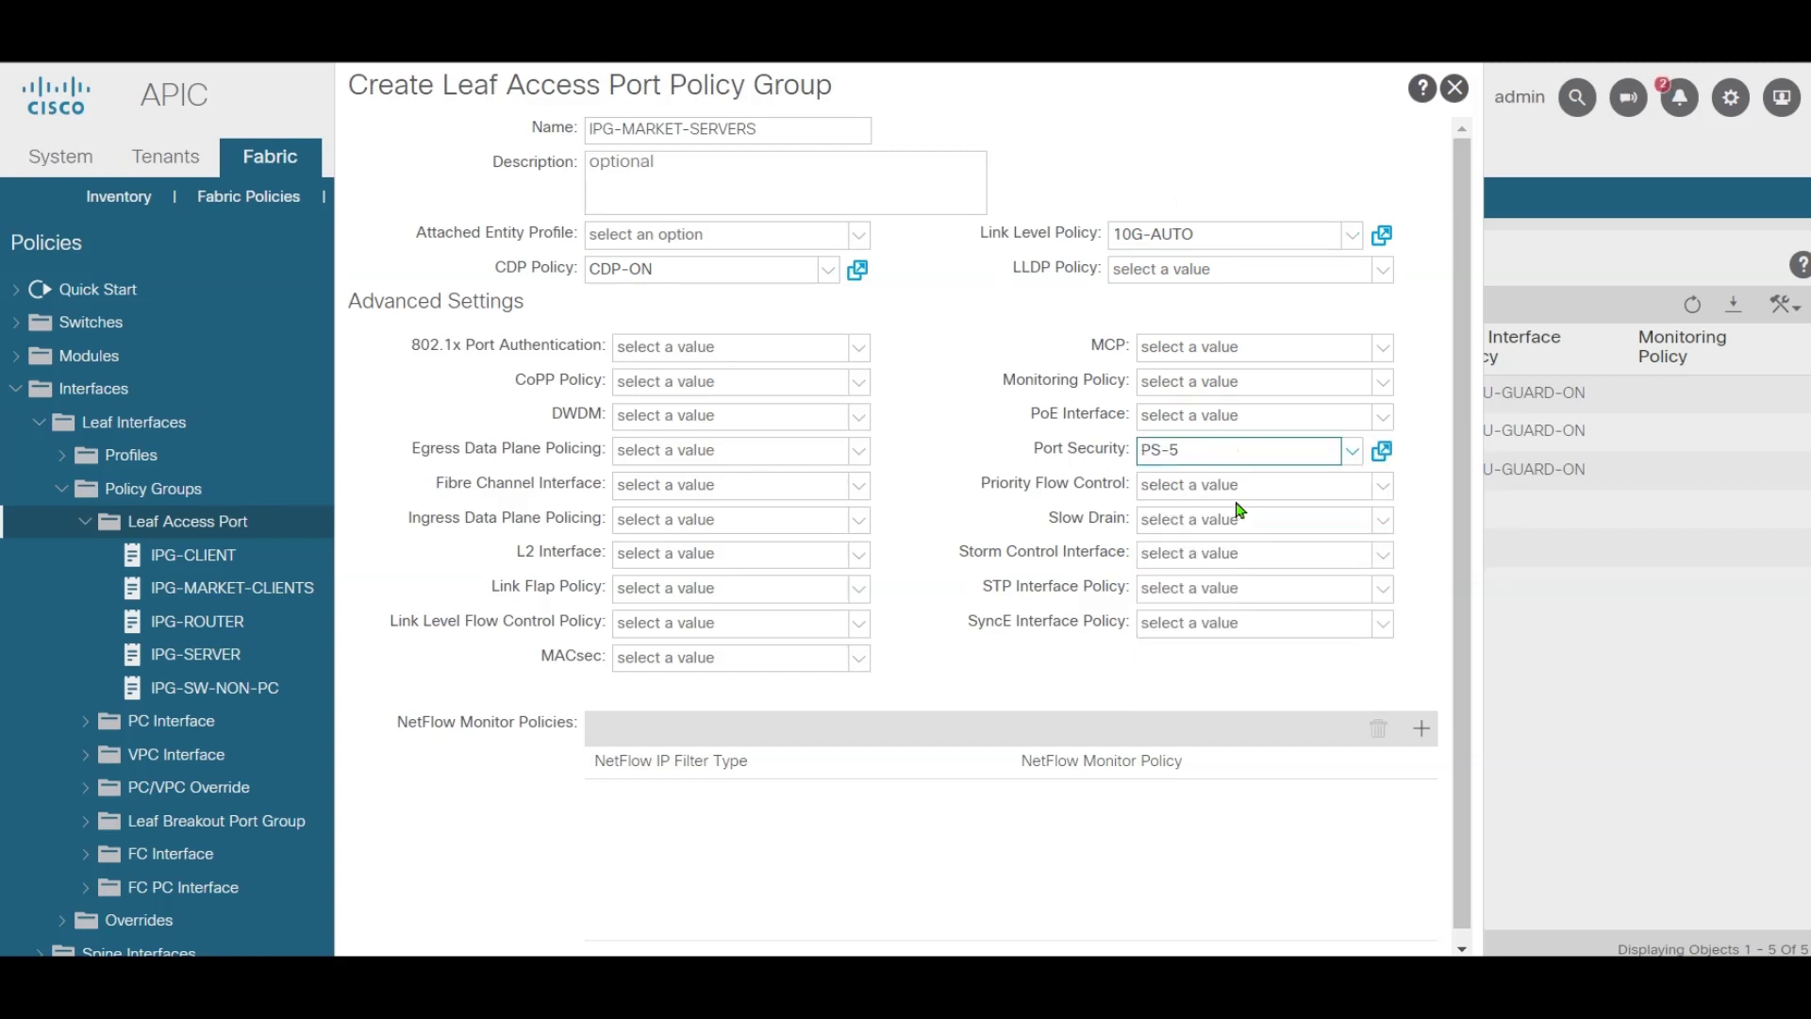
pyautogui.click(1207, 530)
pyautogui.click(1071, 536)
pyautogui.click(1215, 560)
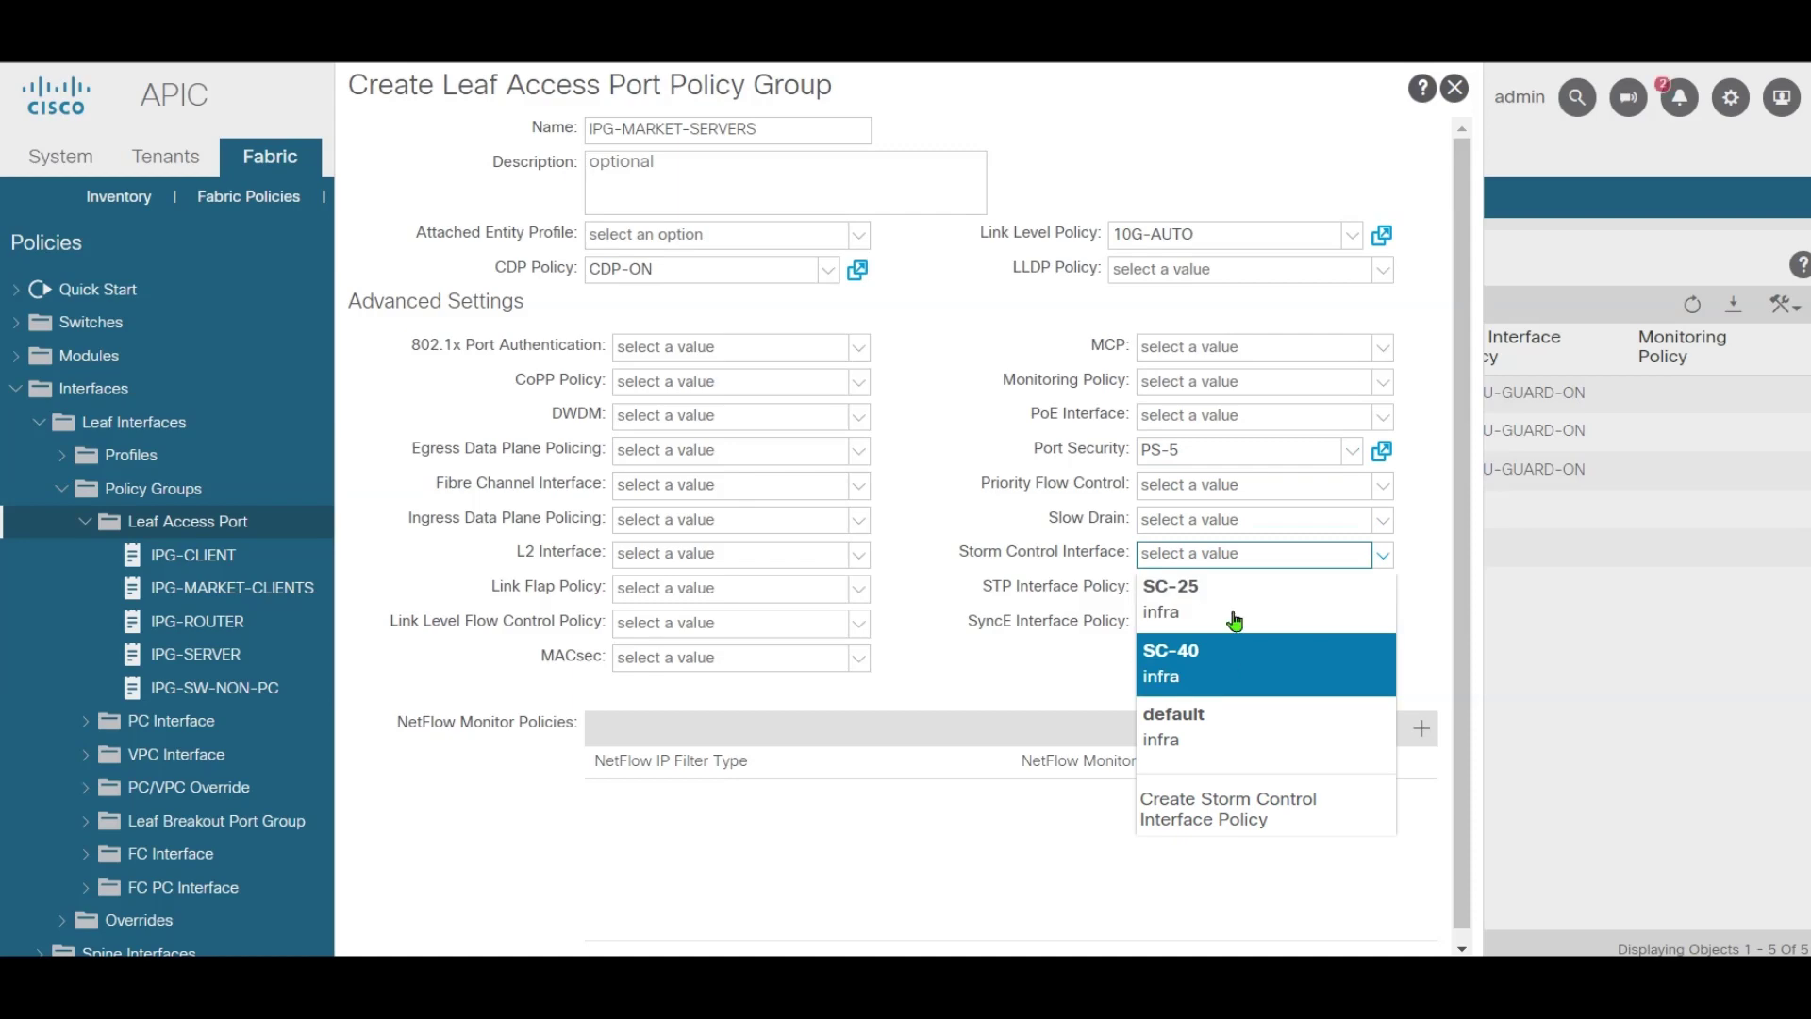
pyautogui.click(1236, 651)
pyautogui.click(1228, 591)
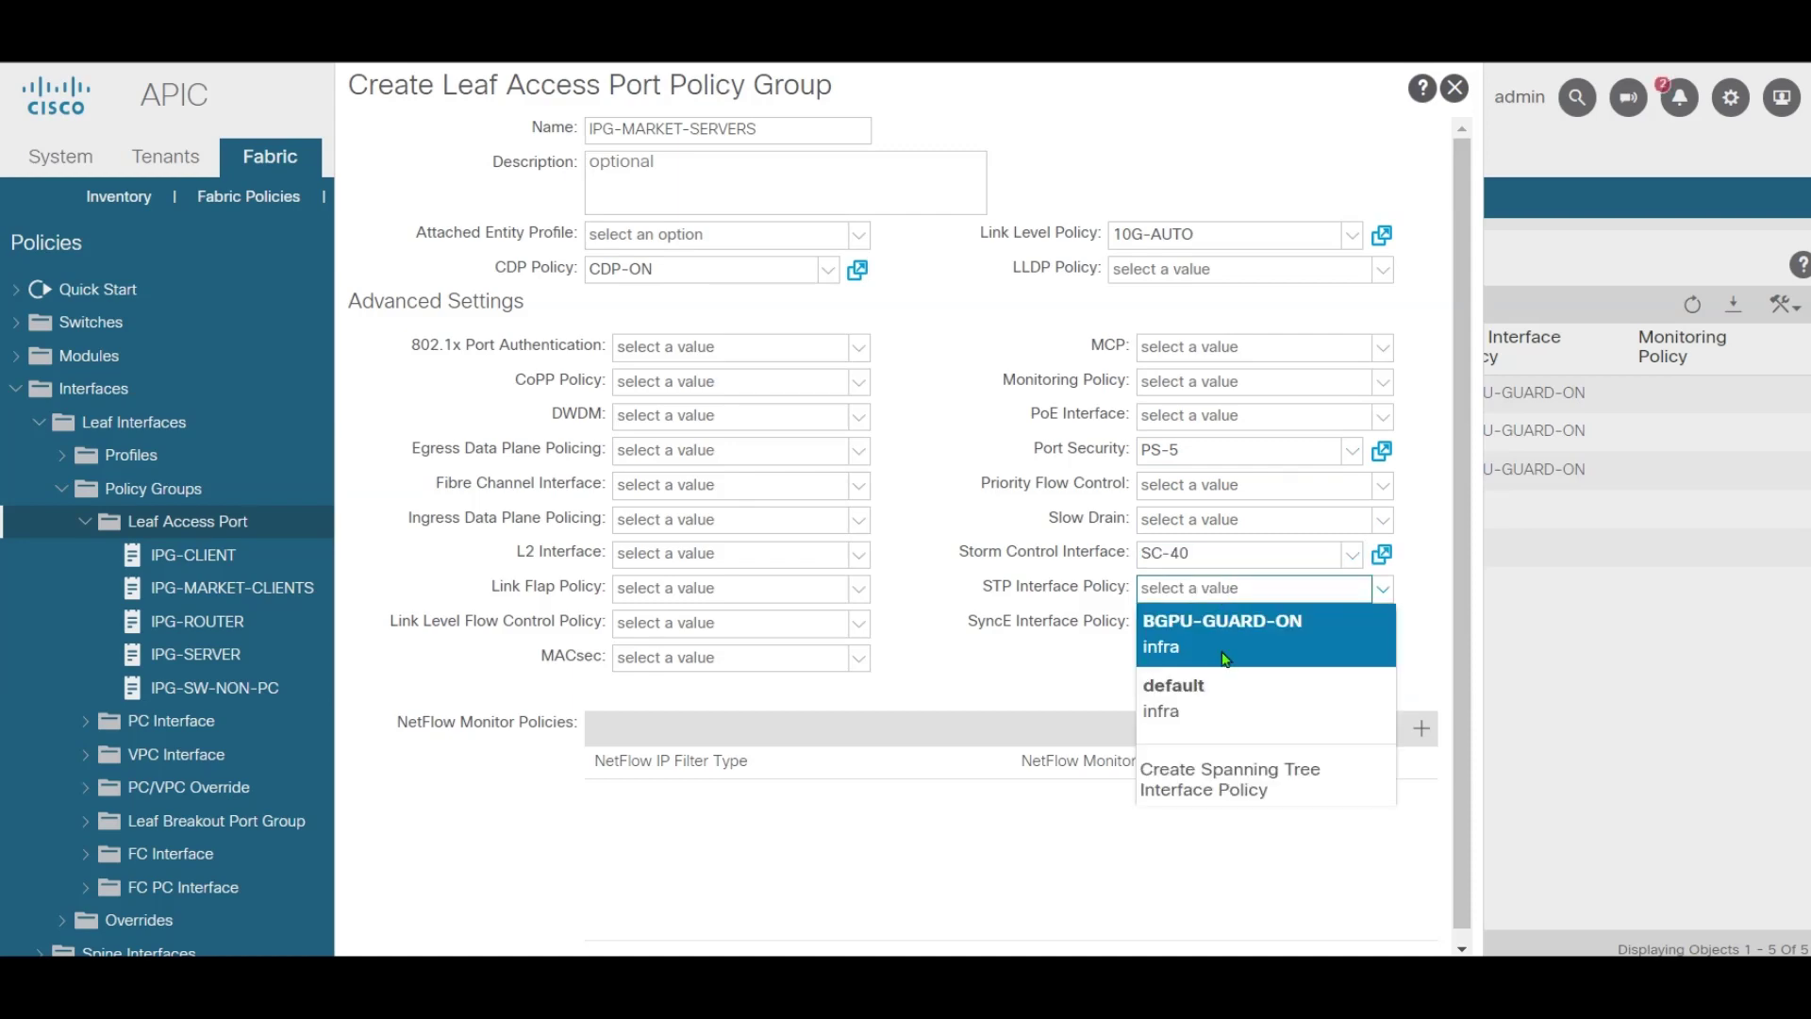
pyautogui.click(1213, 615)
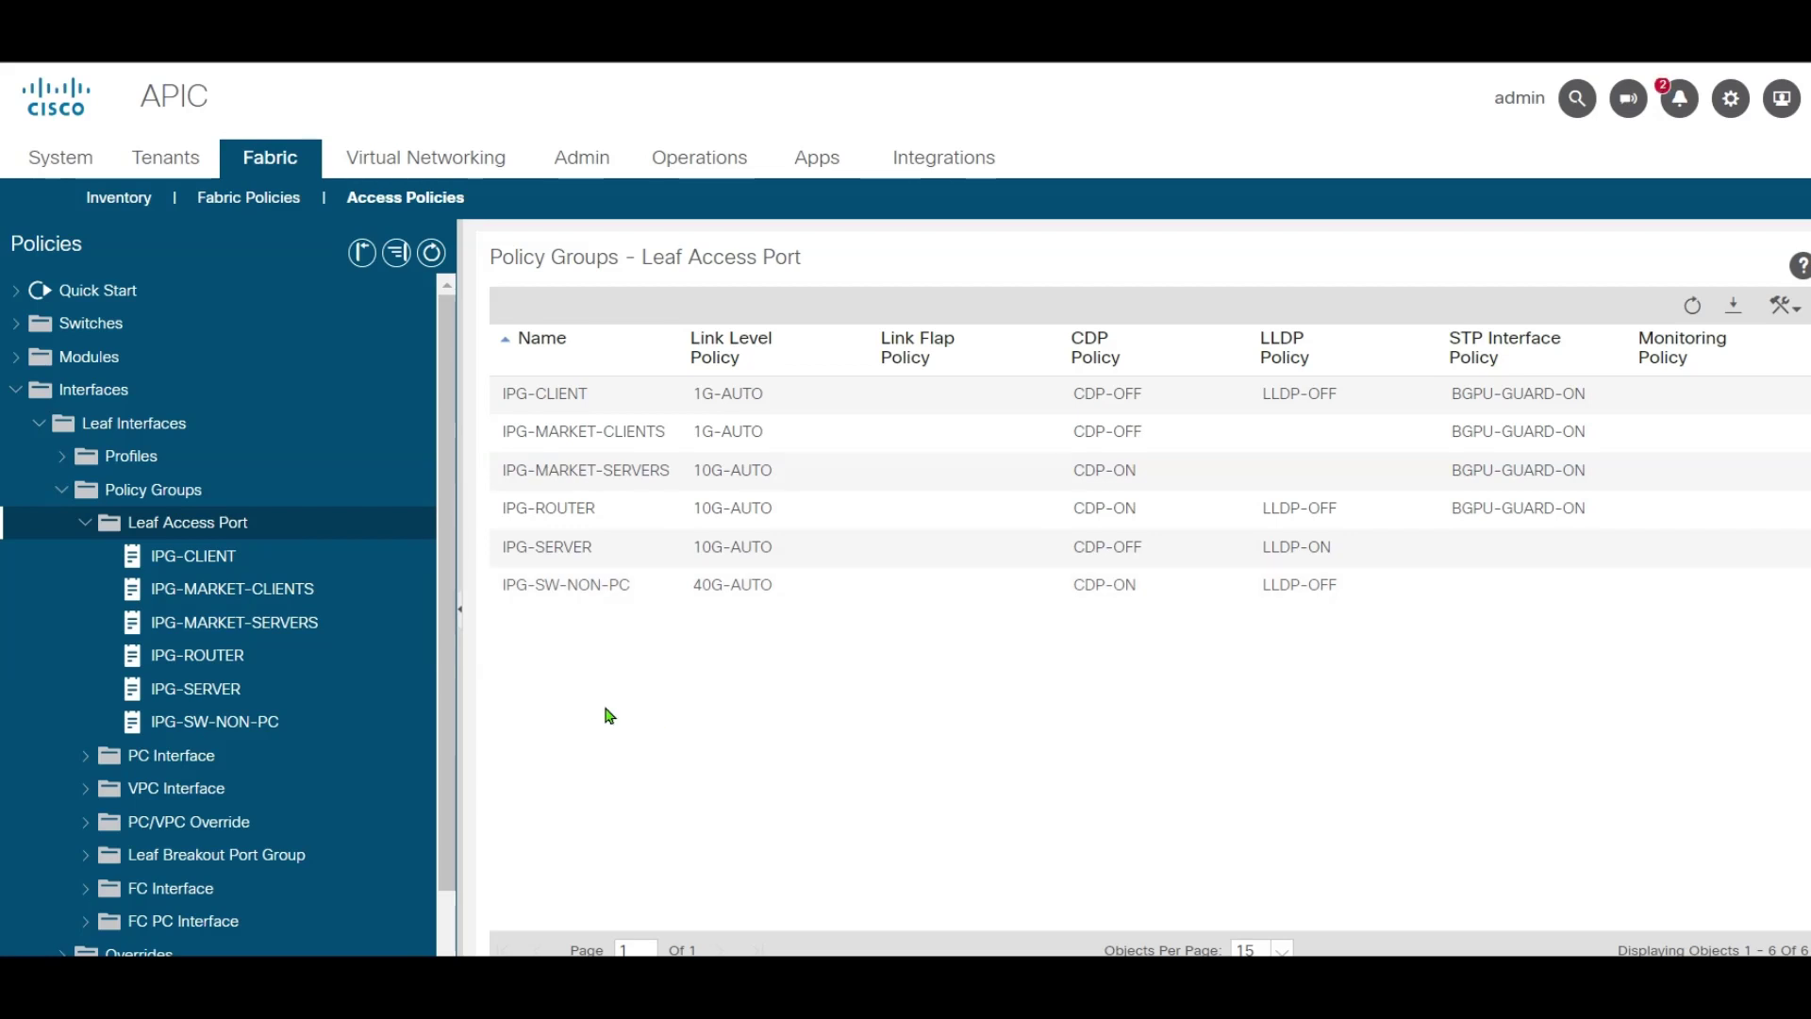
# Start a new leaf interface profile named MARKET-LEAF01-LEAF02-INT-PROFILE
pyautogui.rightClick(132, 456)
pyautogui.click(234, 470)
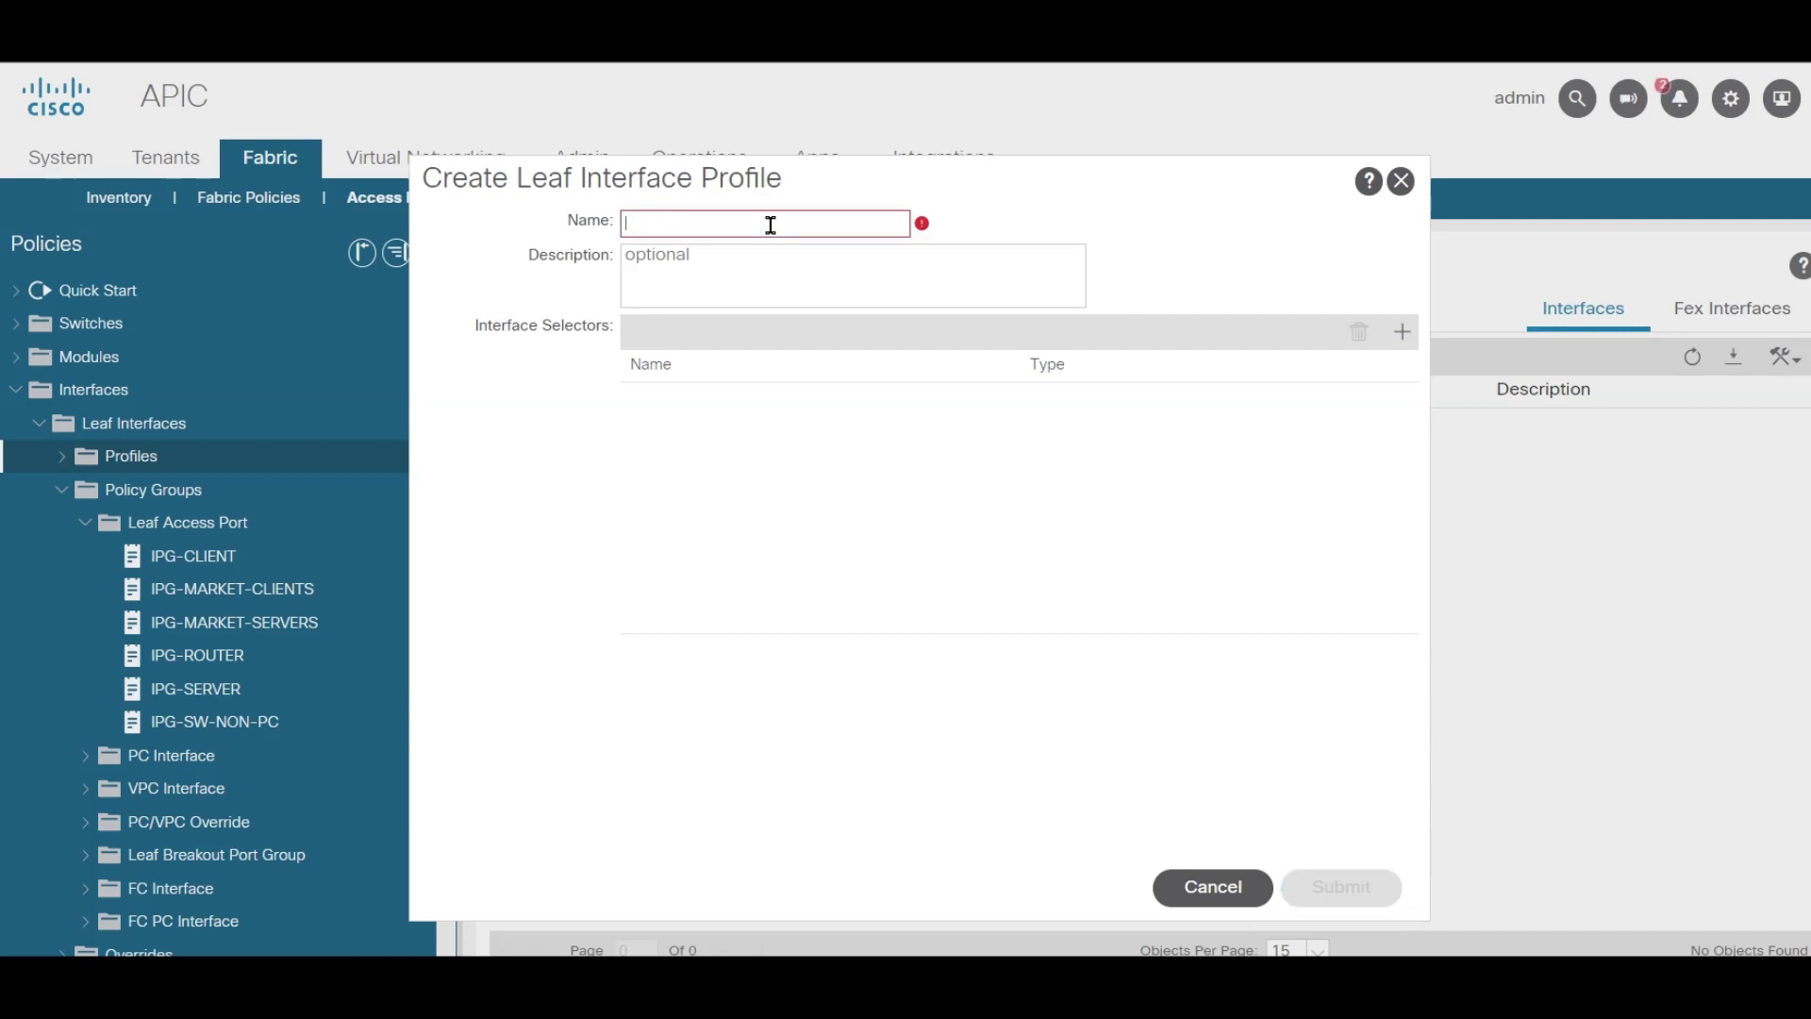
pyautogui.write('MARK')
pyautogui.write('-')
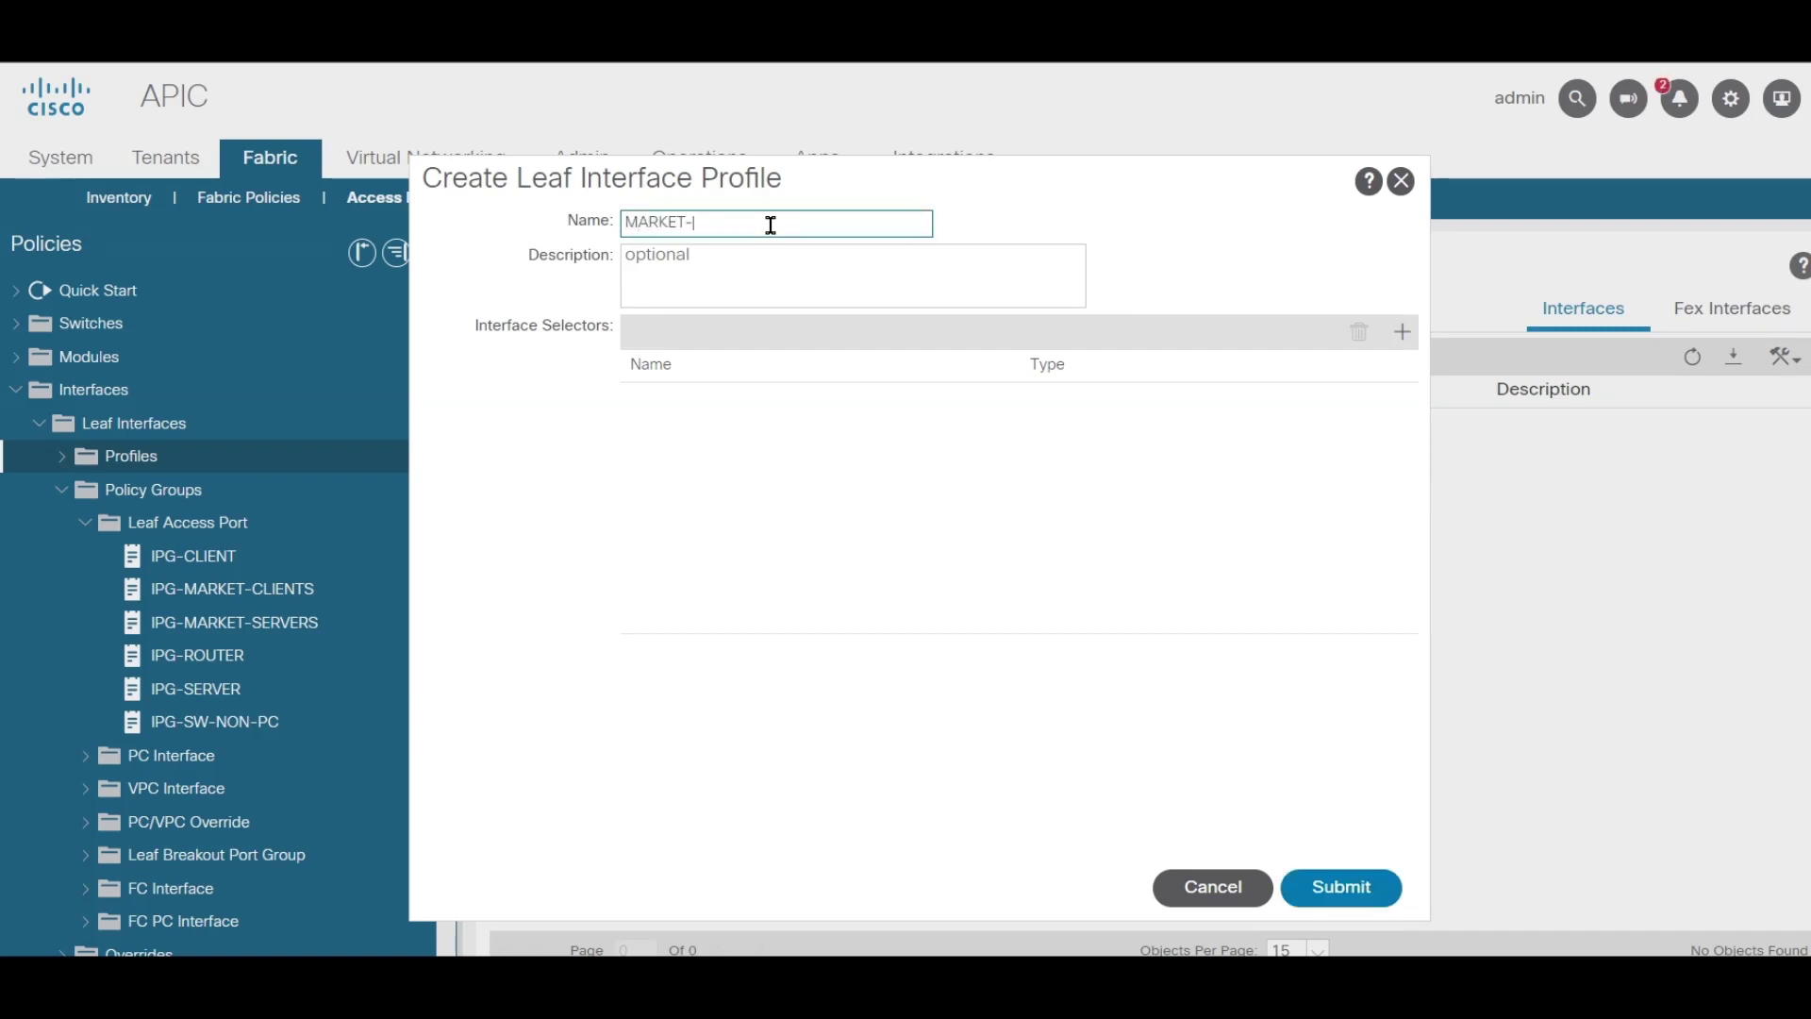
pyautogui.write('LEAF01-LEAF02-INT-PROFILE')
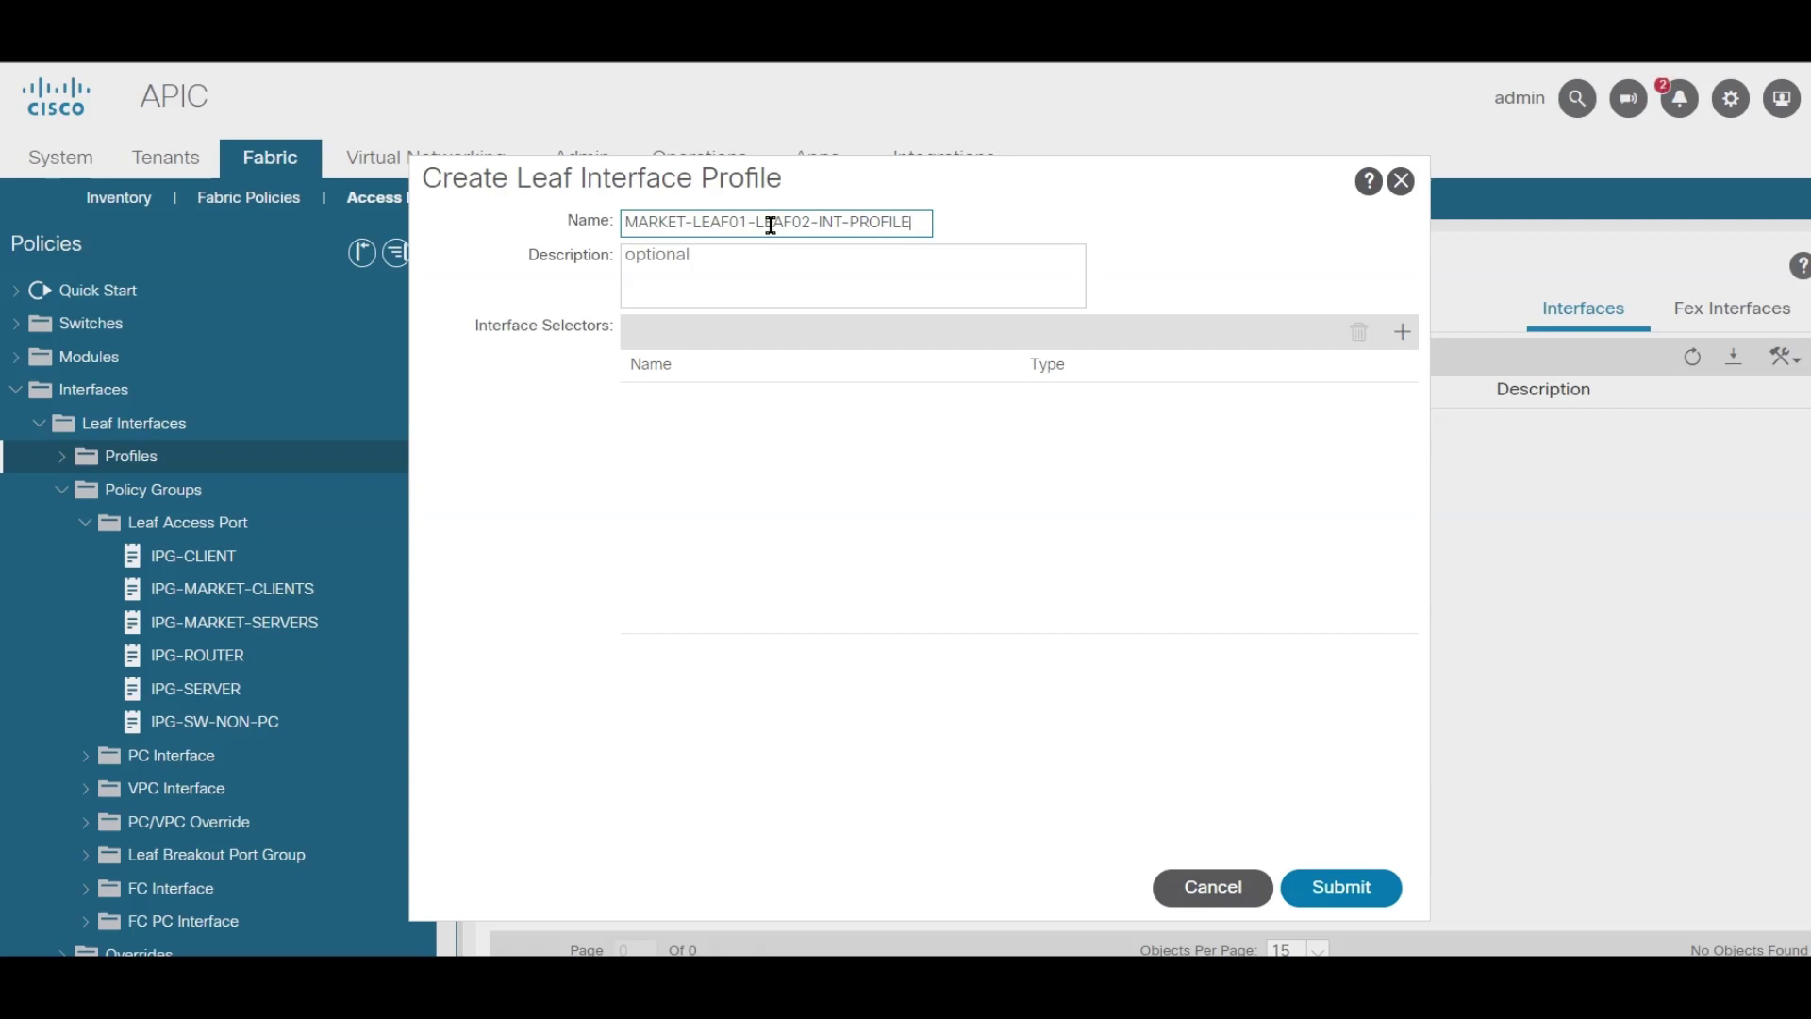
# Add an access port selector named E1-30-MARKET-CLIENTS to the leaf interface profile
pyautogui.click(1397, 338)
pyautogui.click(743, 234)
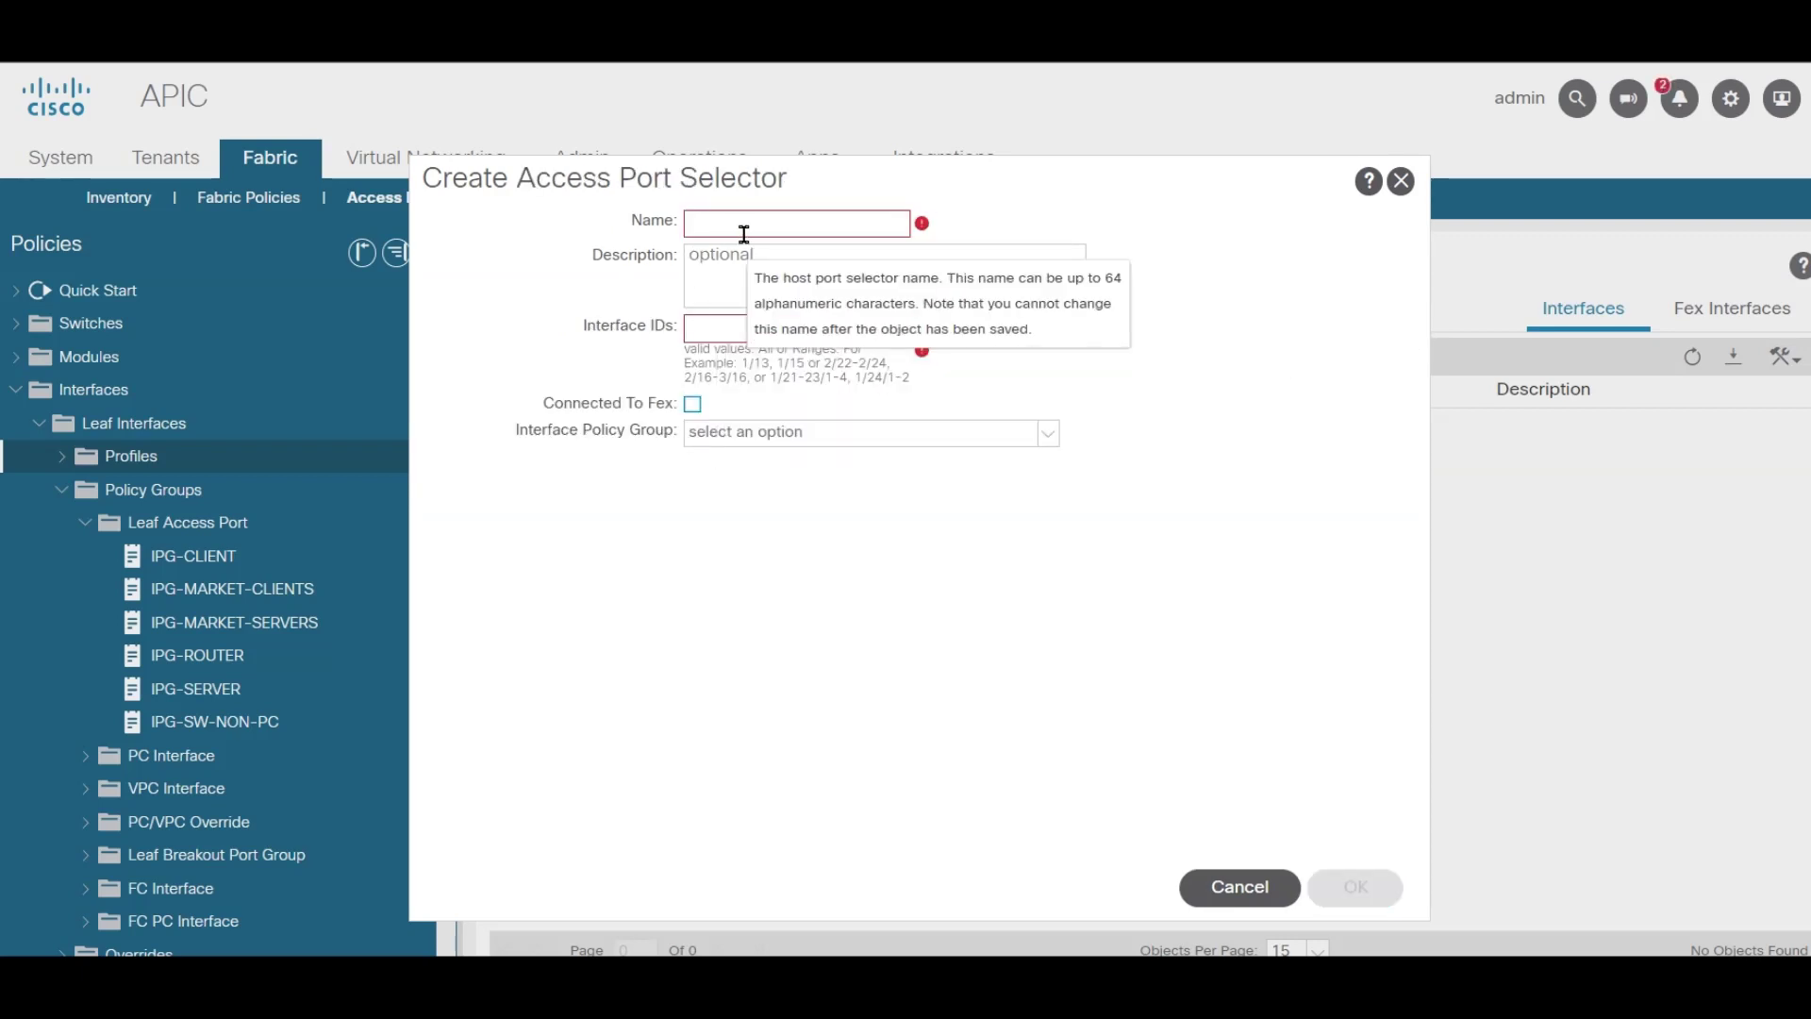
pyautogui.write('E1')
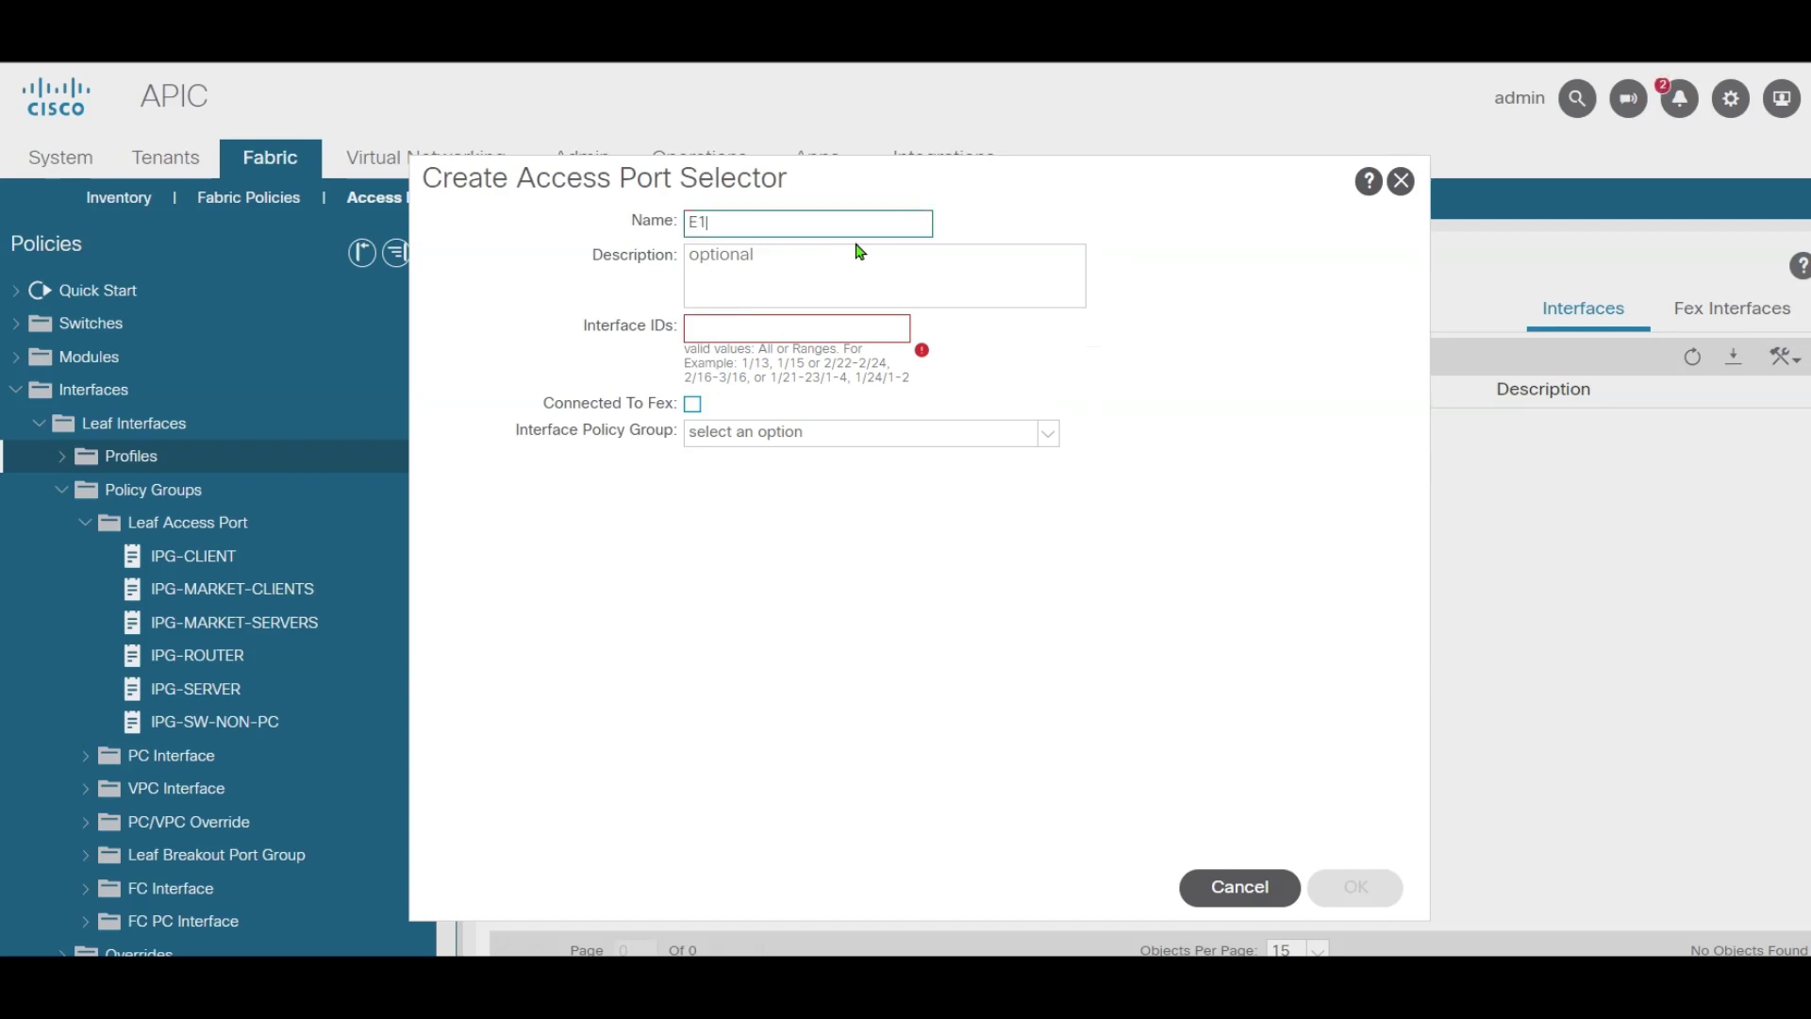
pyautogui.write('-30CLIENTS-')
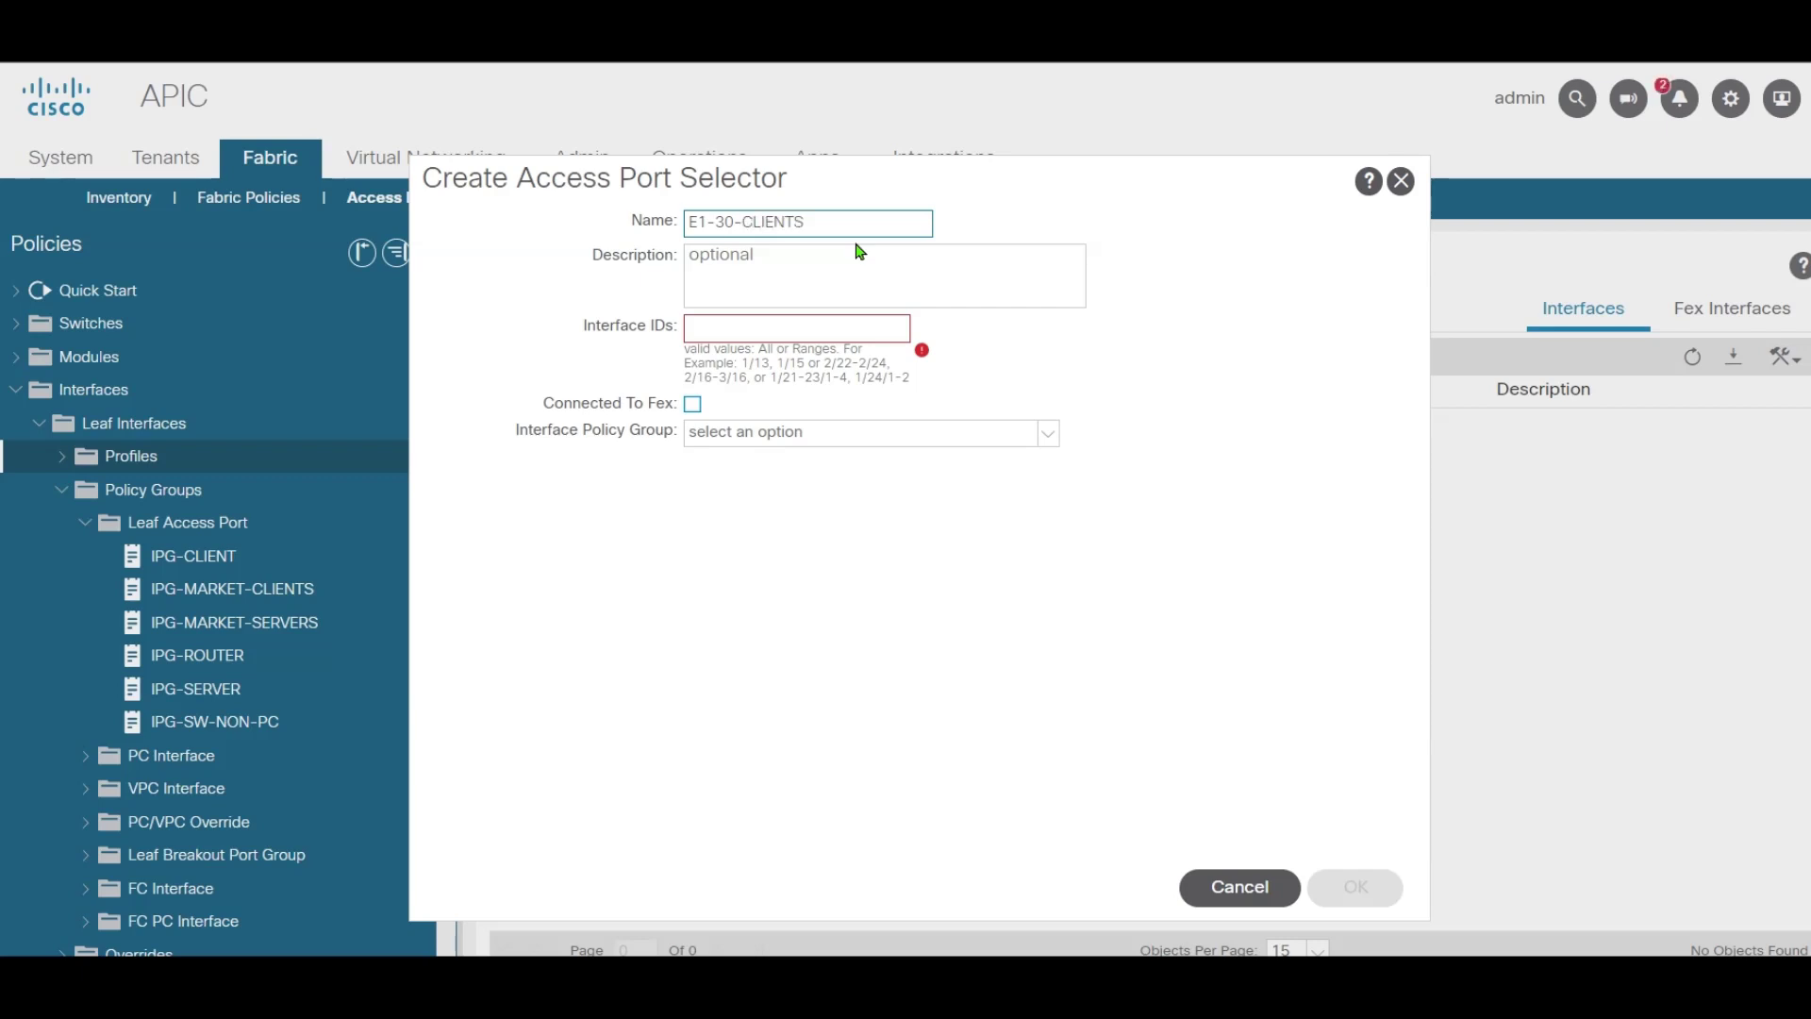
pyautogui.press('BackSpace')
pyautogui.press('BackSpace')
pyautogui.press('BackSpace')
pyautogui.press('BackSpace')
pyautogui.press('BackSpace')
pyautogui.press('BackSpace')
pyautogui.press('BackSpace')
pyautogui.write('MARKET-CLIETN')
pyautogui.press('BackSpace')
pyautogui.press('BackSpace')
pyautogui.write('NTS')
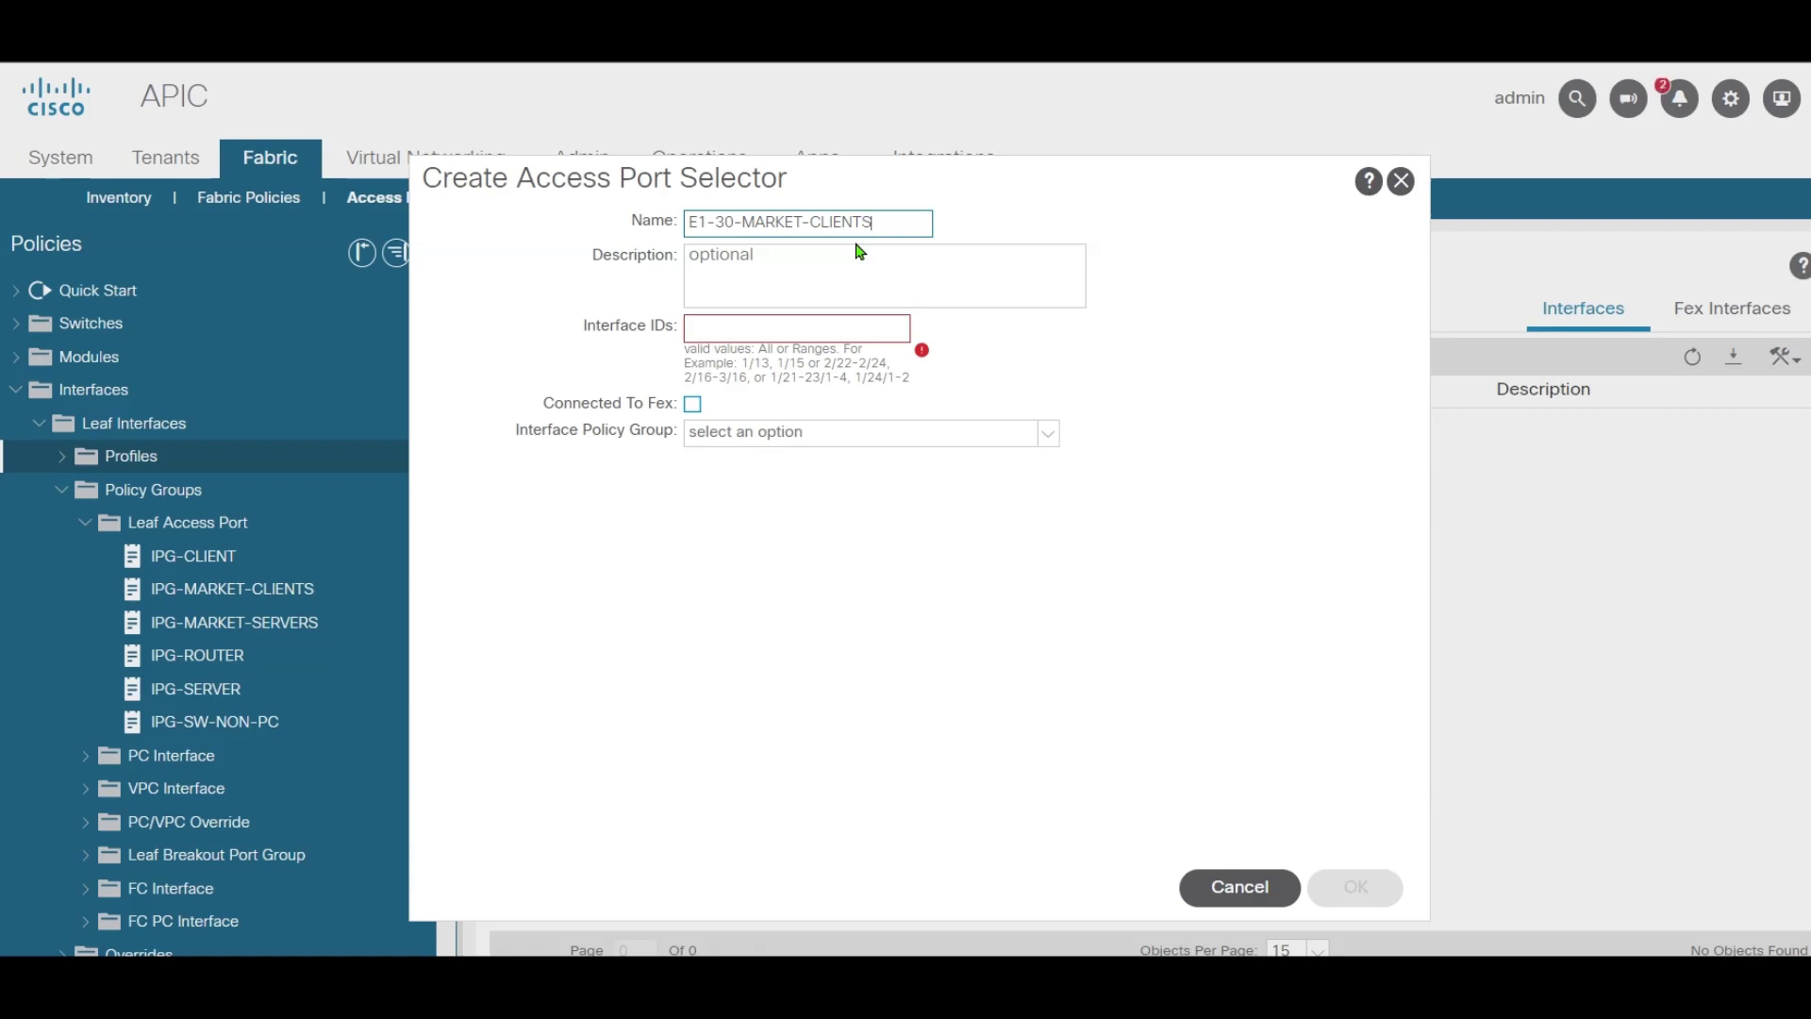
# Set the market clients port selector to interfaces 1/1-30 with policy group IPG-MARKET-CLIENTS and confirm it
pyautogui.click(783, 326)
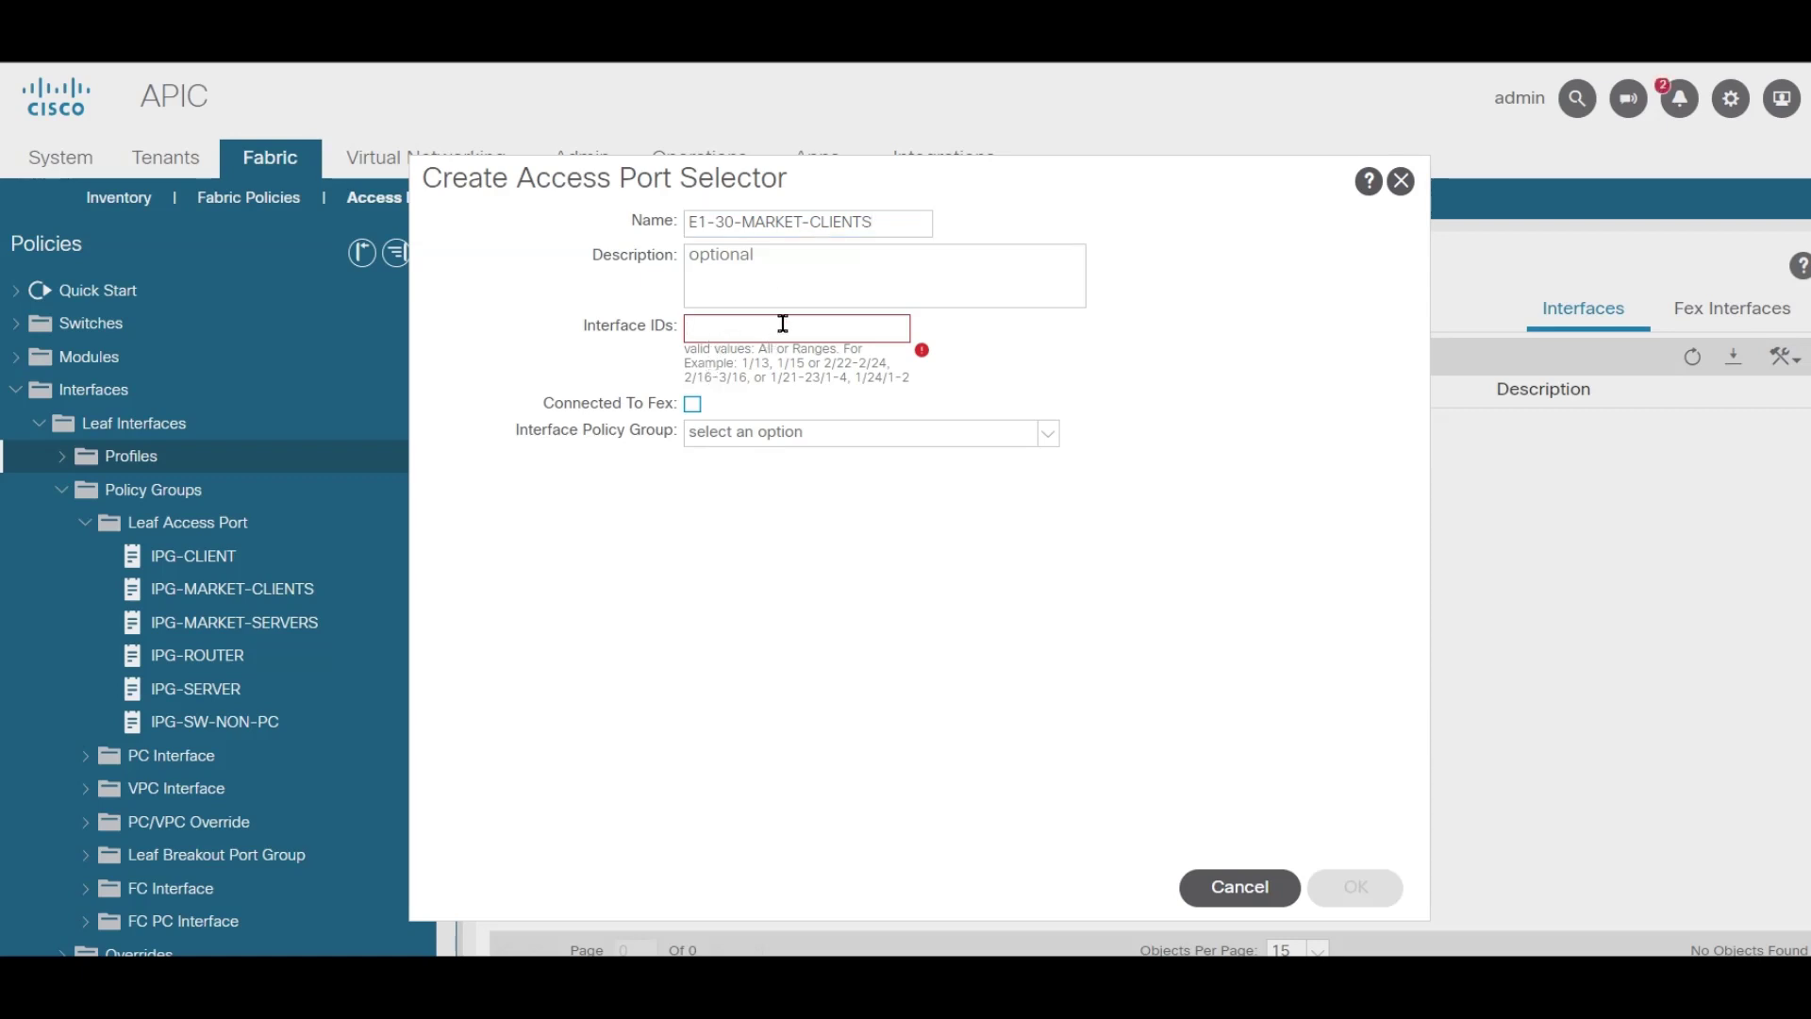
pyautogui.write('1/1')
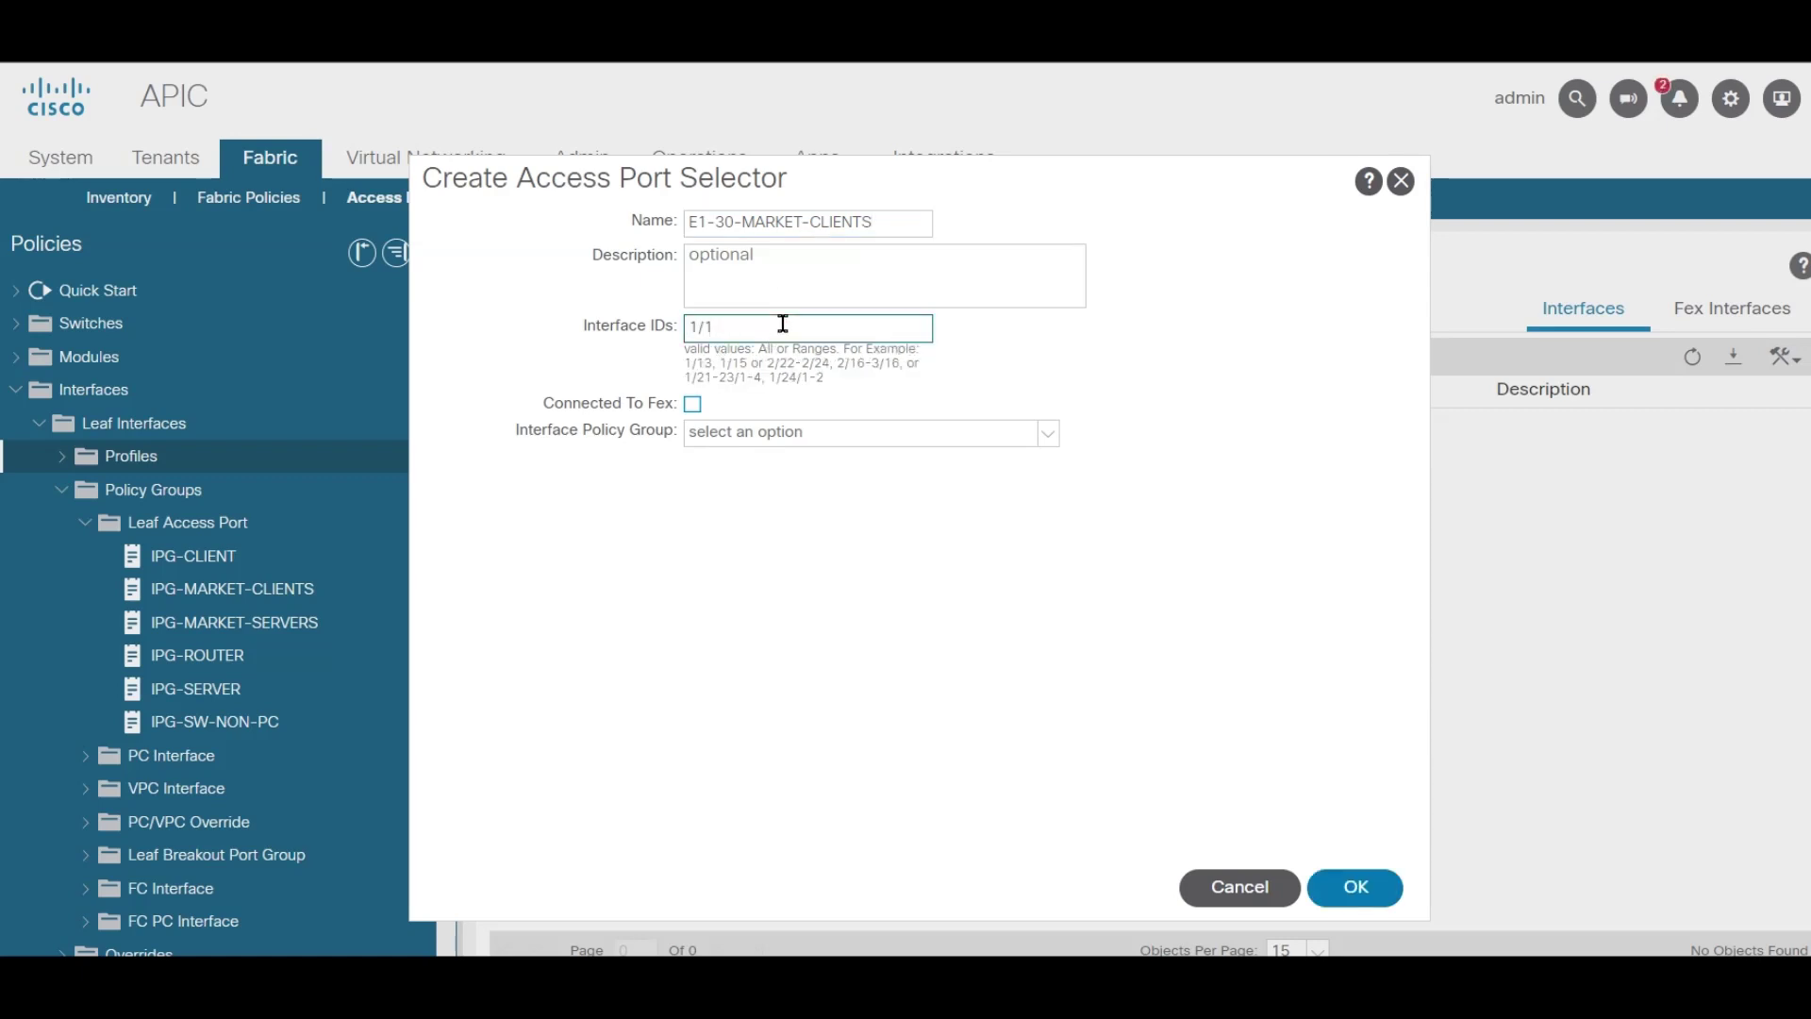
pyautogui.write('-30')
pyautogui.click(843, 432)
pyautogui.click(1049, 437)
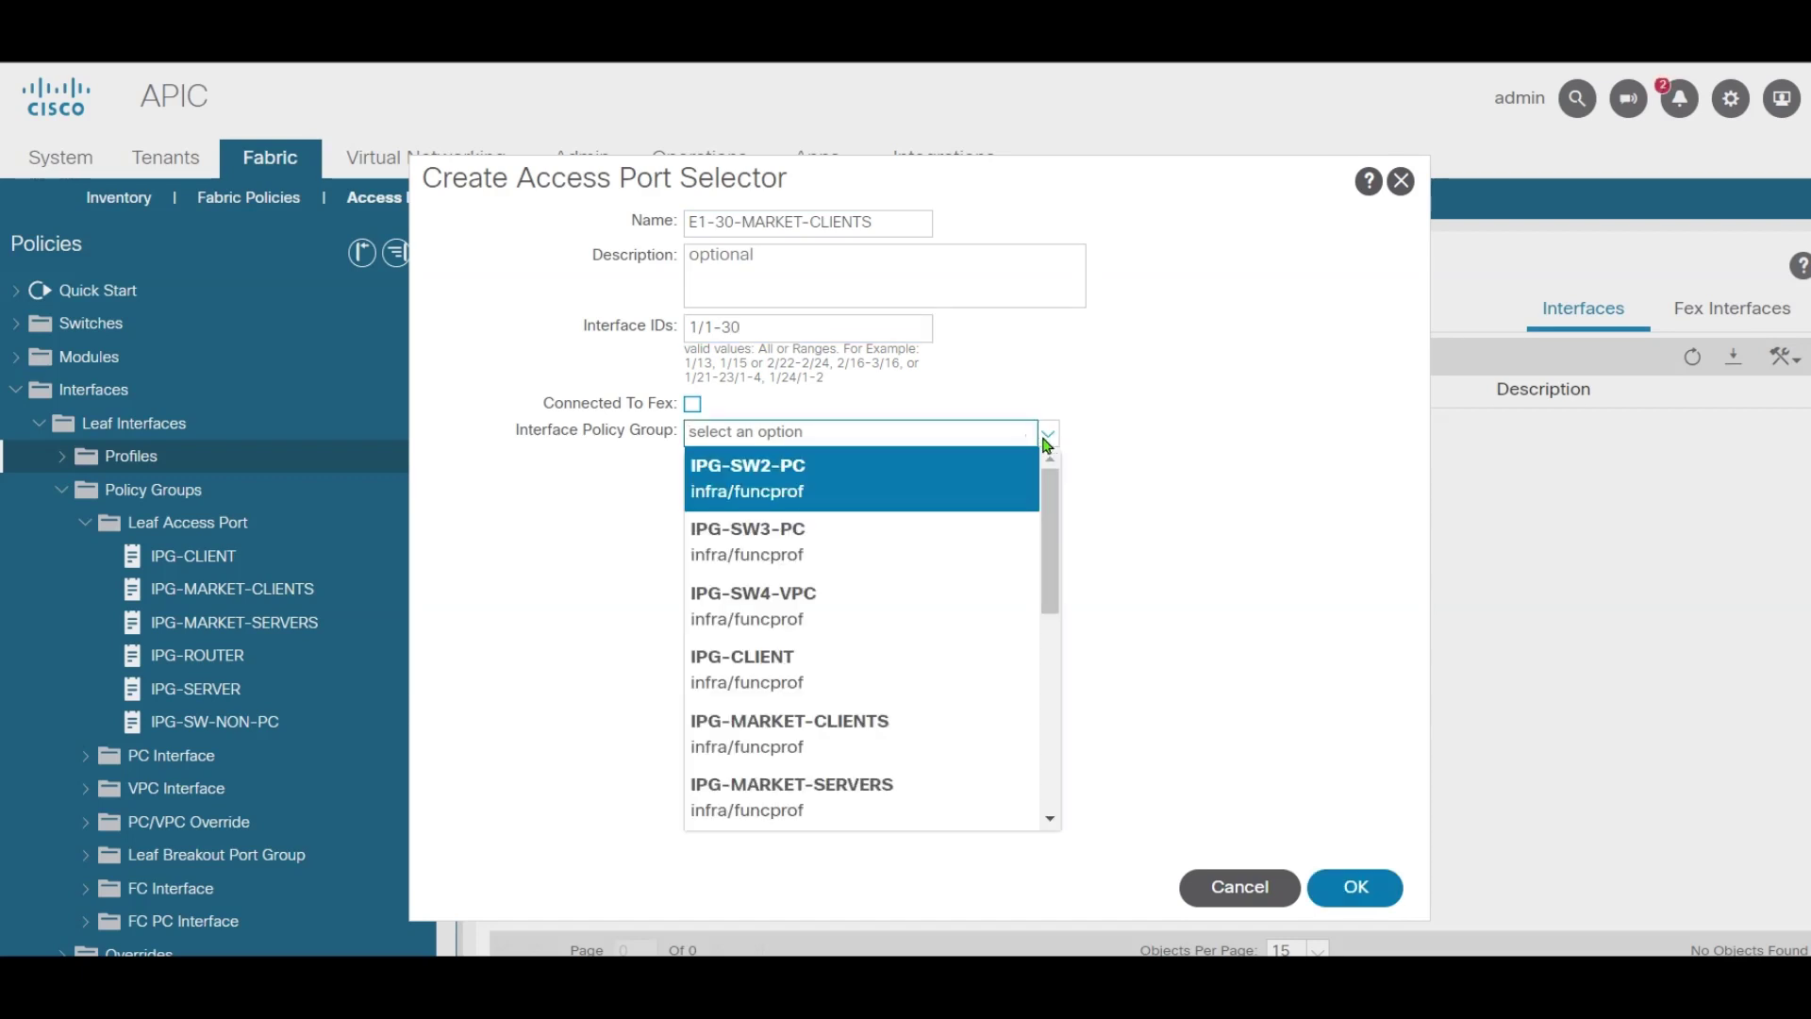
pyautogui.scroll(-1, 828, 722)
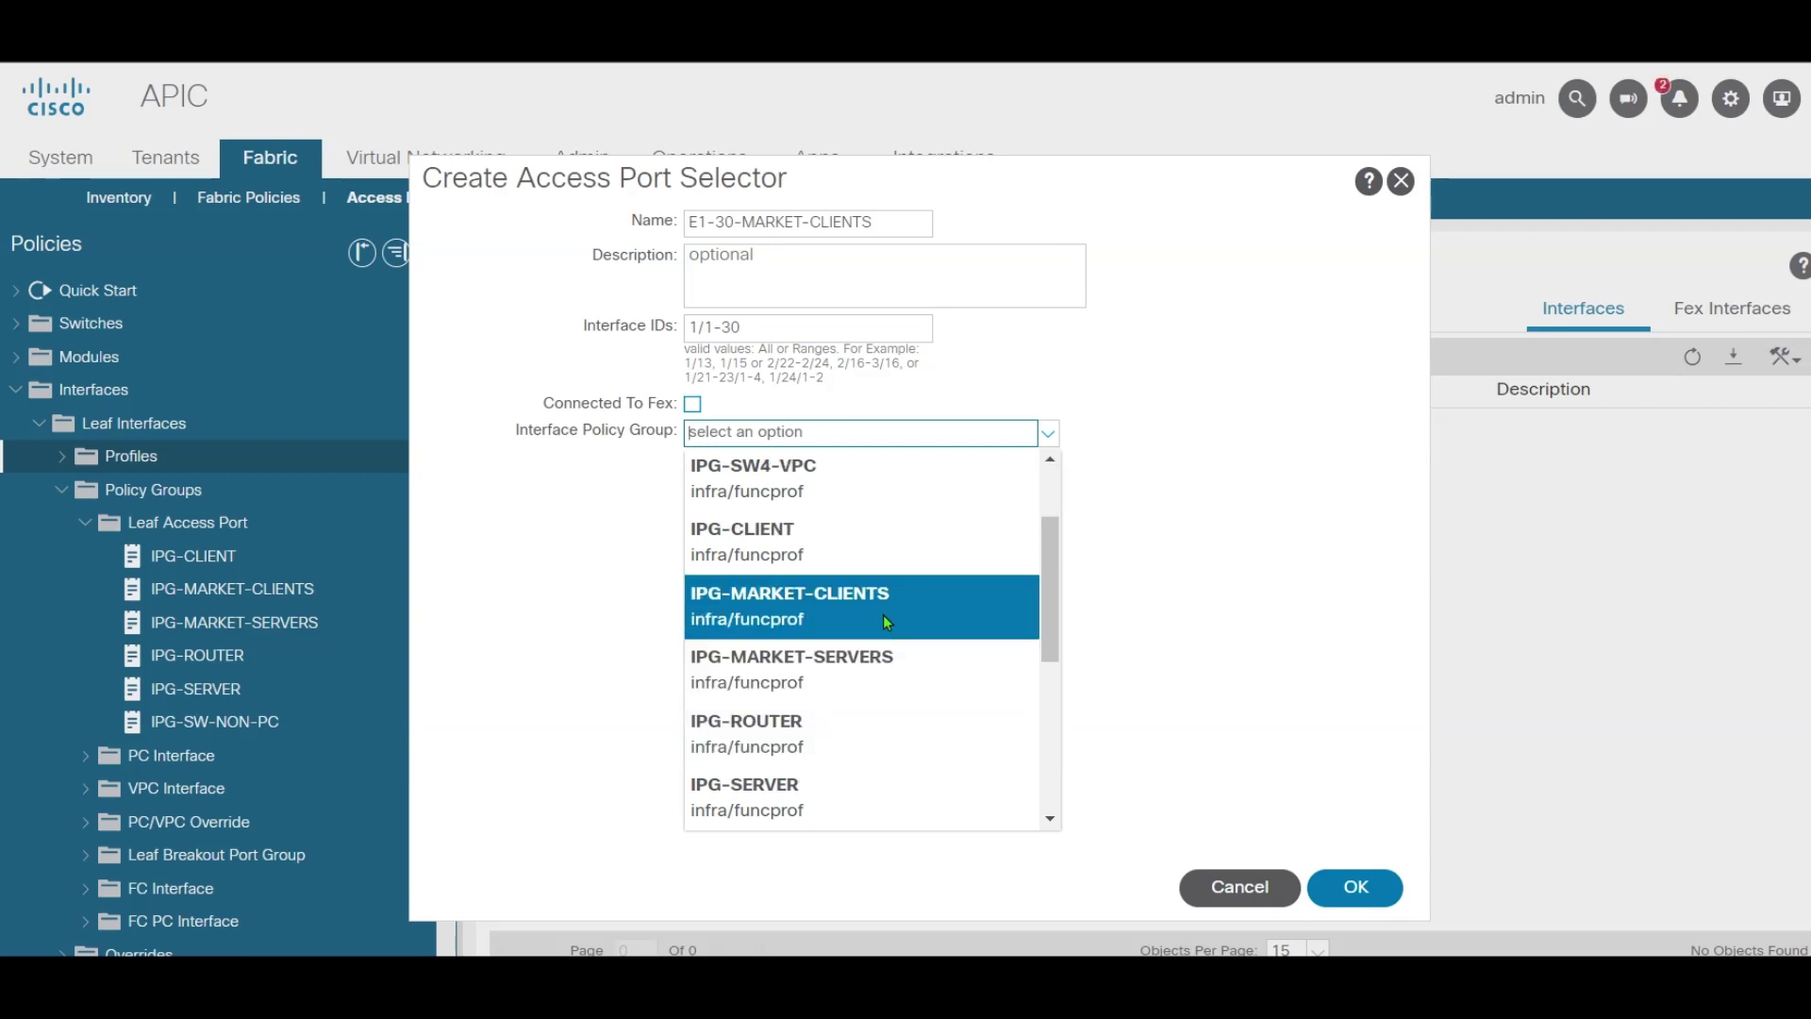
pyautogui.click(842, 609)
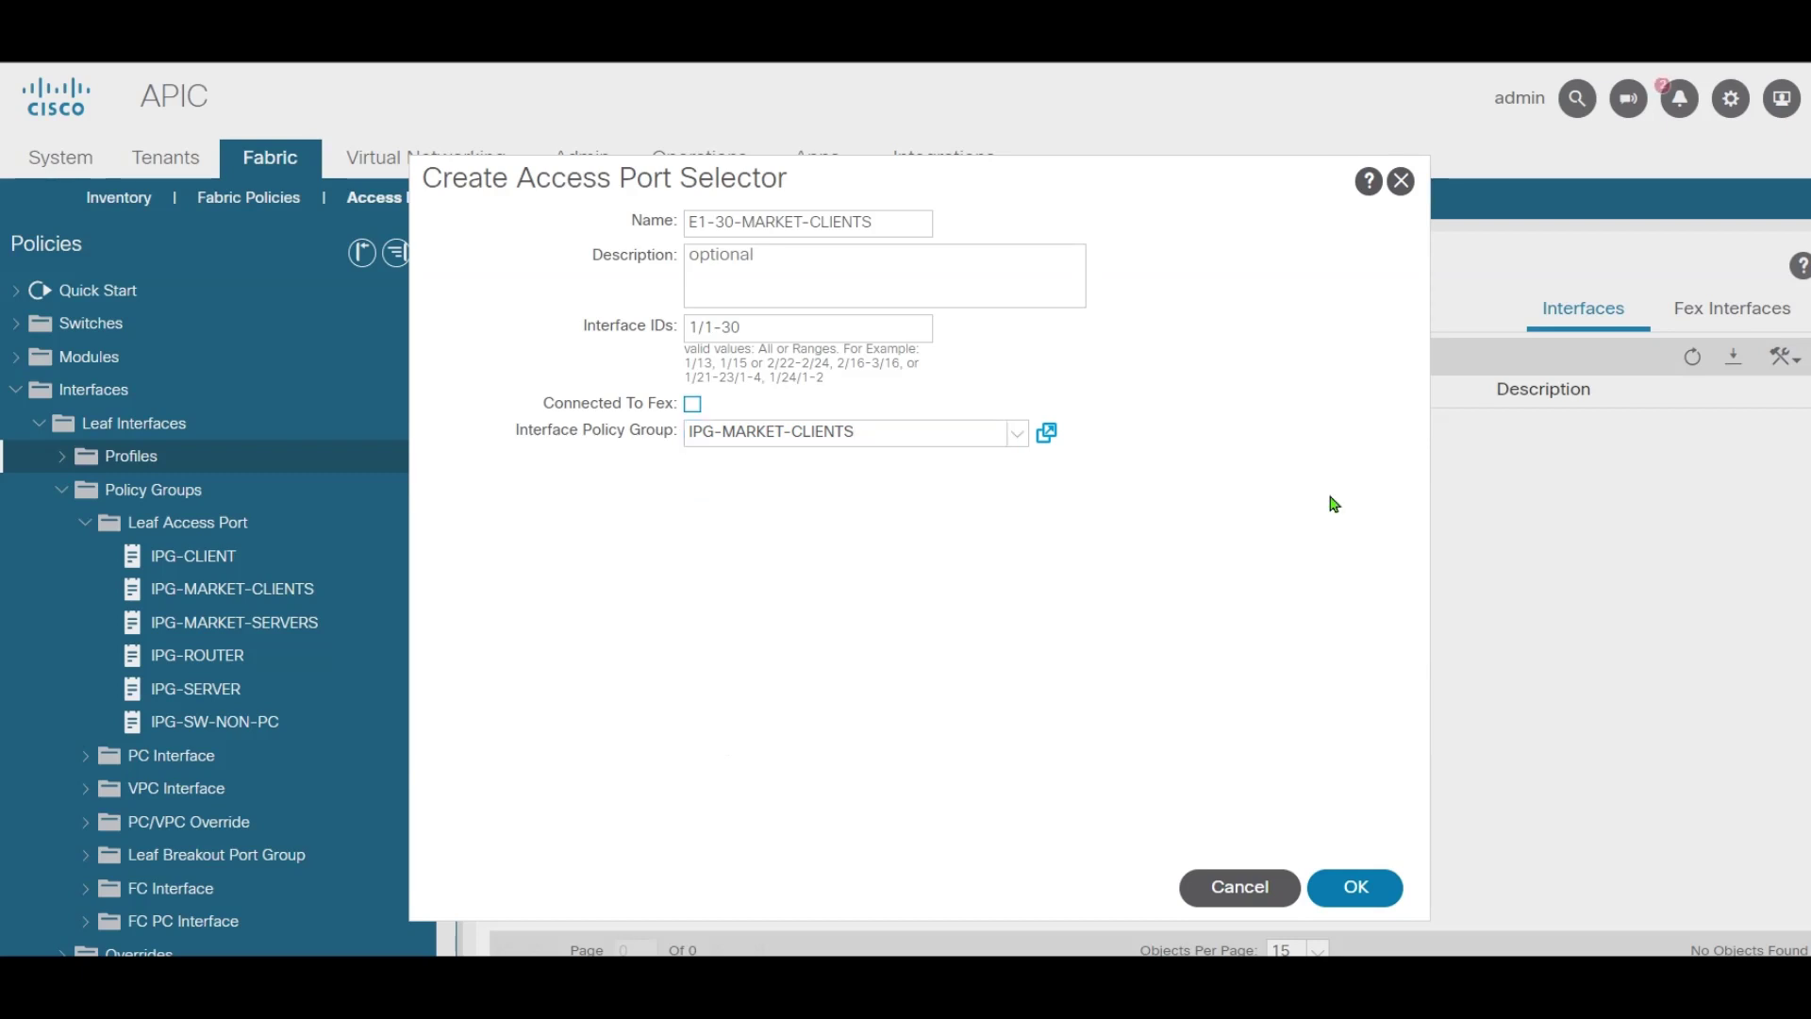
pyautogui.click(1396, 901)
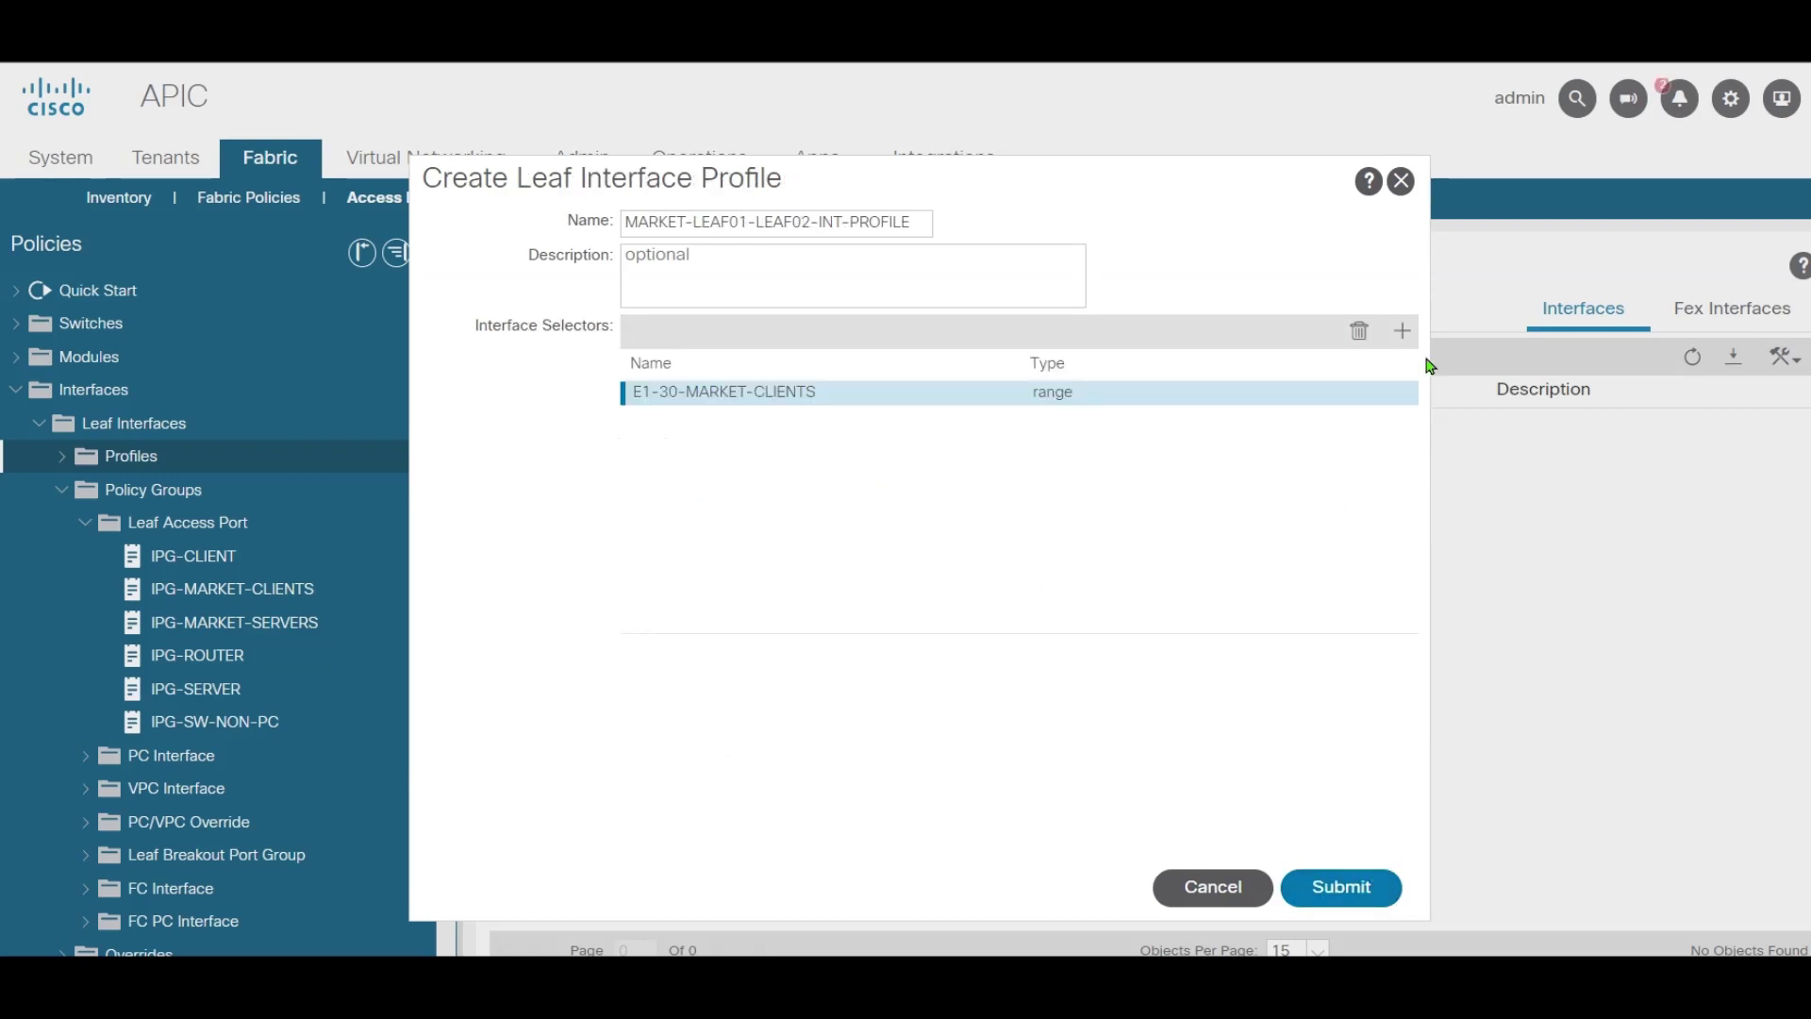
# Add a second access port selector named E31-40-MARKET-SERVERS to the leaf interface profile
pyautogui.click(1403, 330)
pyautogui.moveTo(838, 267)
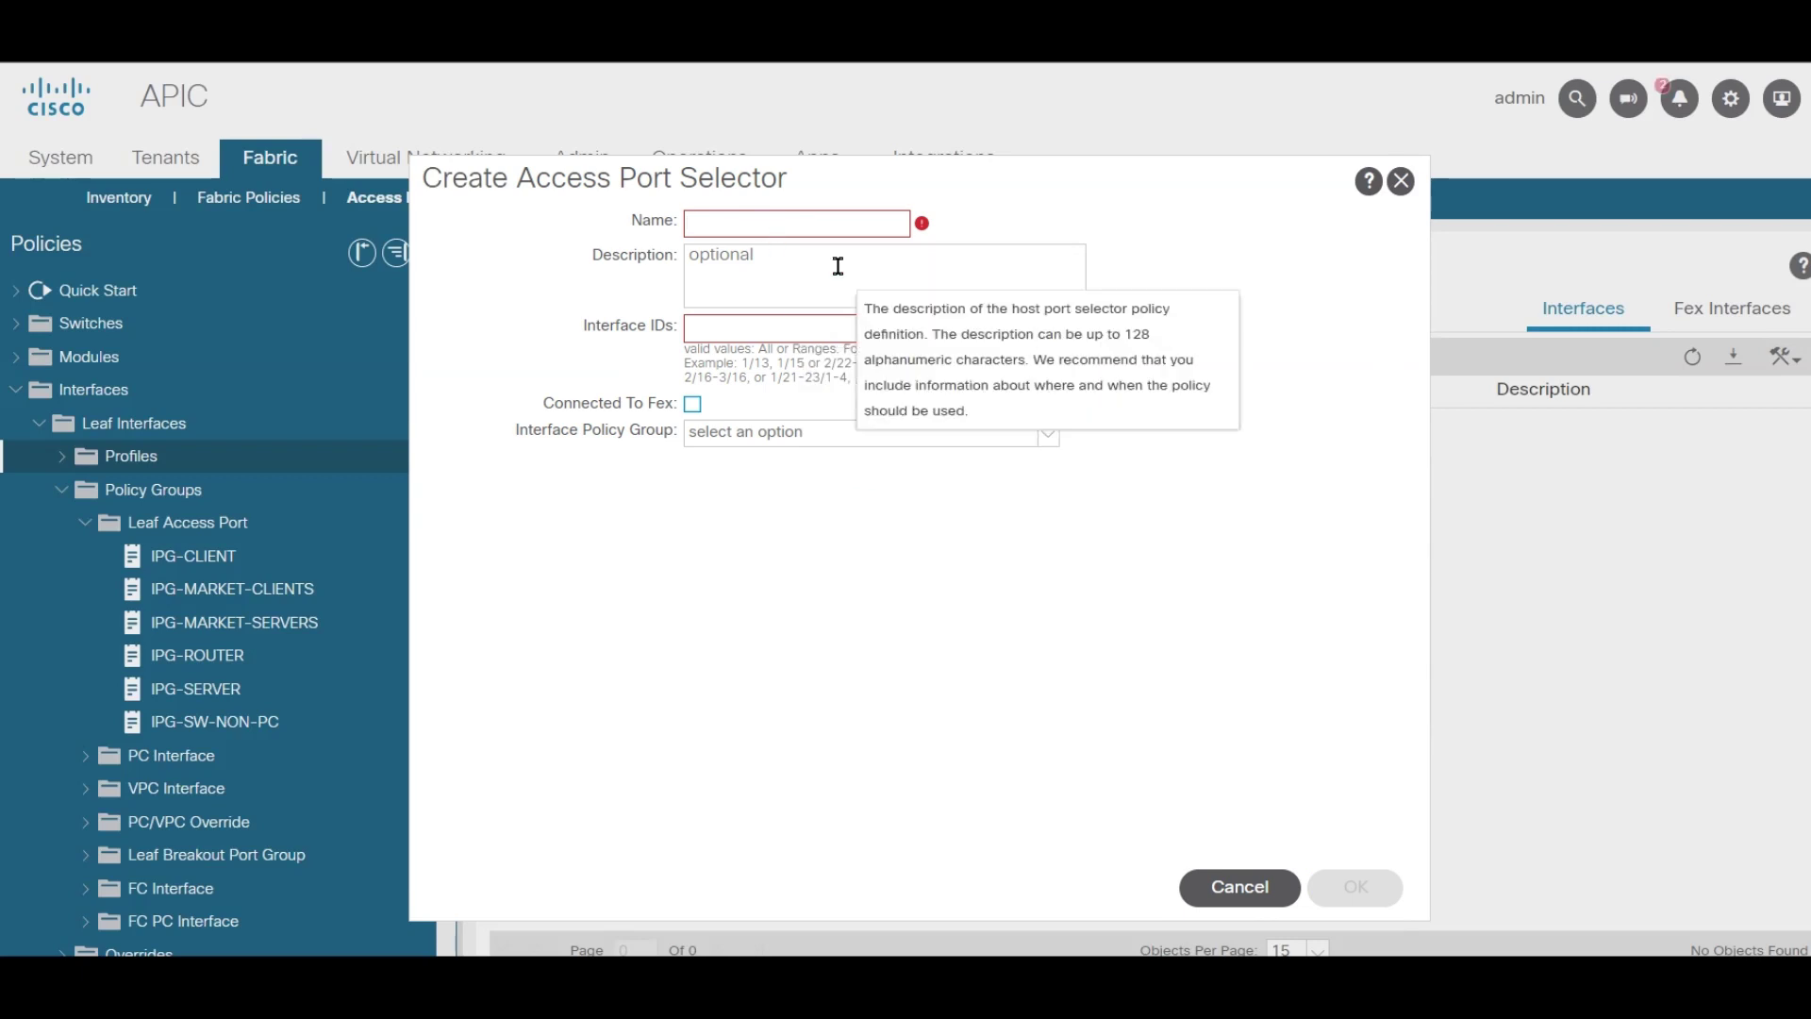
pyautogui.write('E1')
pyautogui.press('BackSpace')
pyautogui.press('BackSpace')
pyautogui.press('BackSpace')
pyautogui.write('-40-')
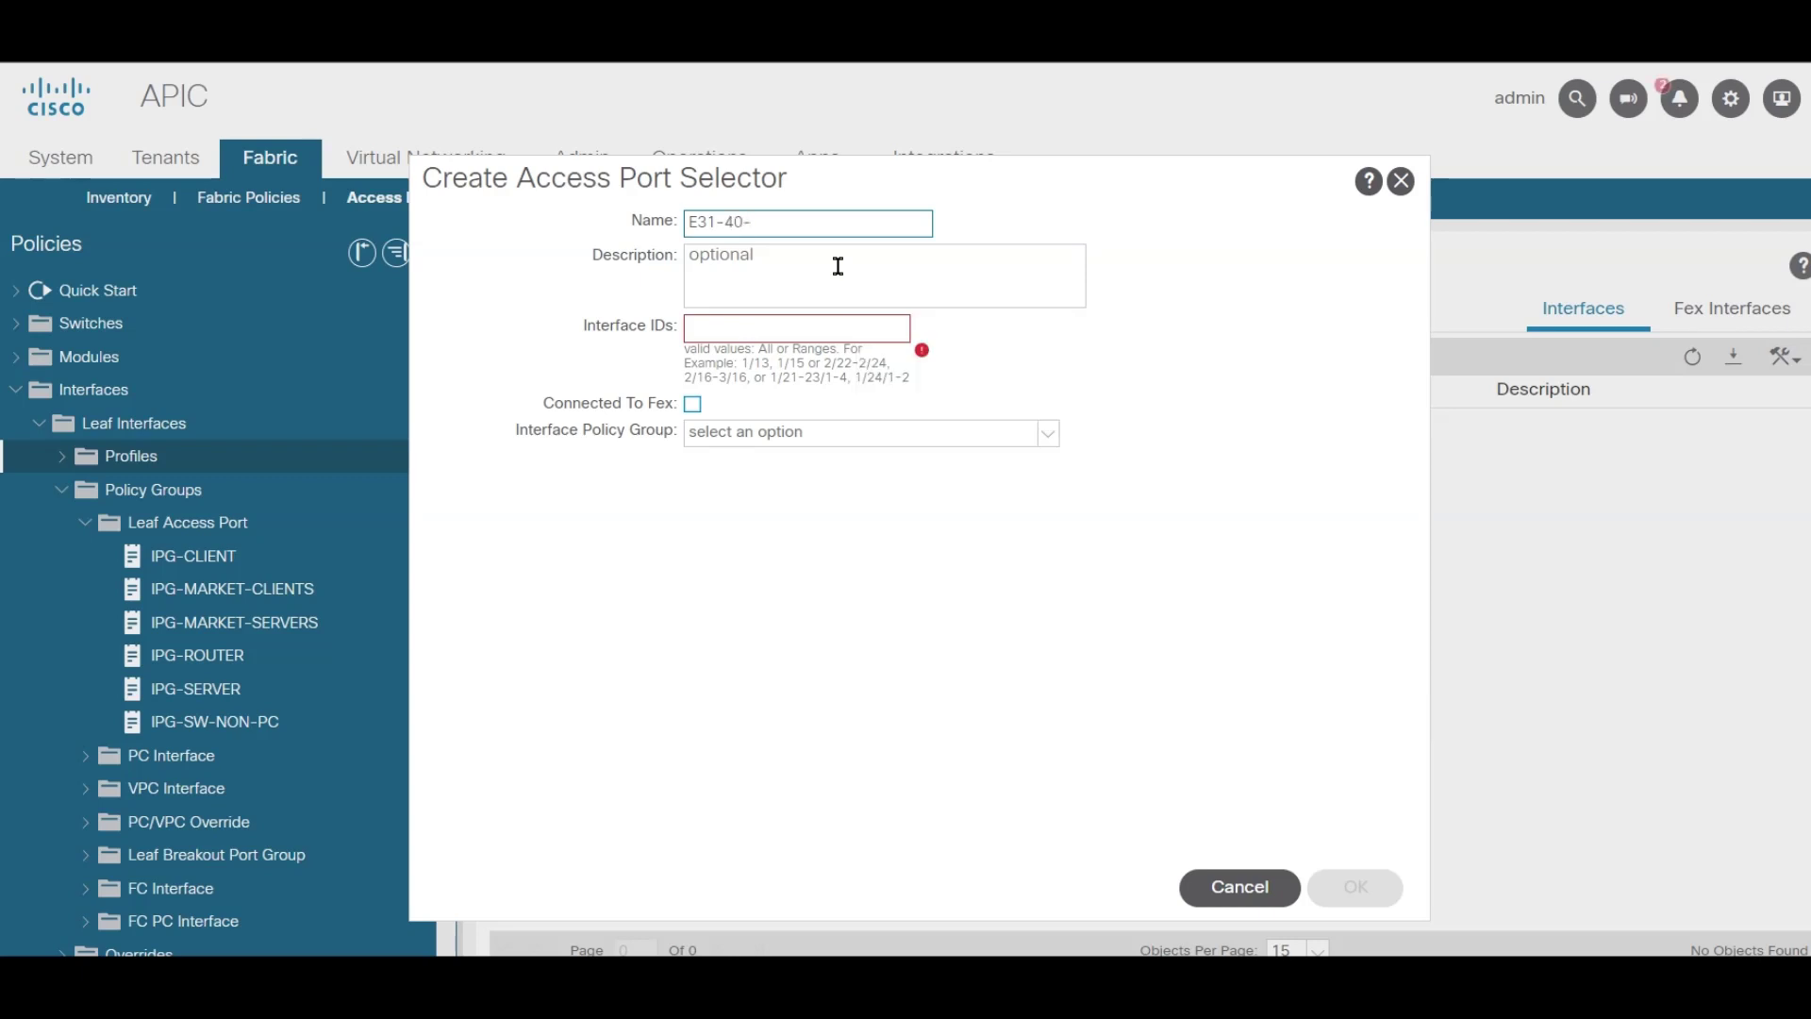
pyautogui.write('MARKET-SERVERS')
# Assign interfaces 1/31-40 and policy group IPG-MARKET-SERVERS to the servers port selector, and submit the leaf interface profile
pyautogui.click(817, 327)
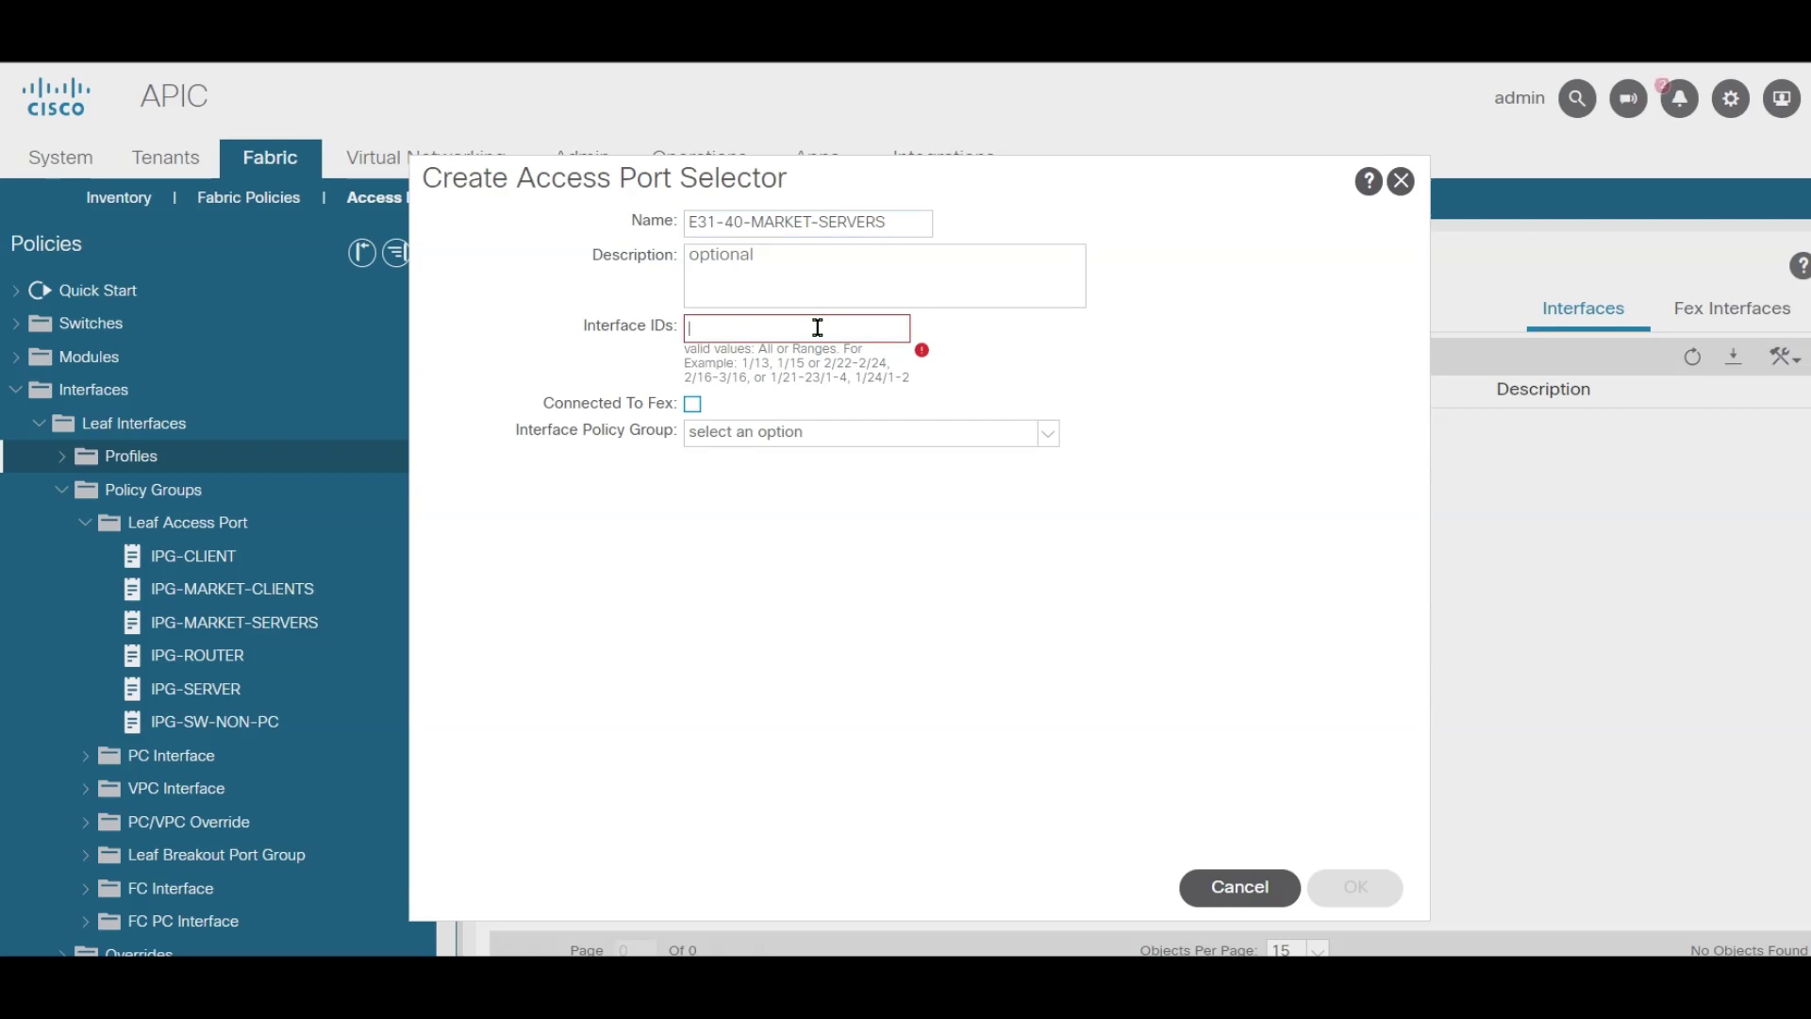
pyautogui.write('1/310')
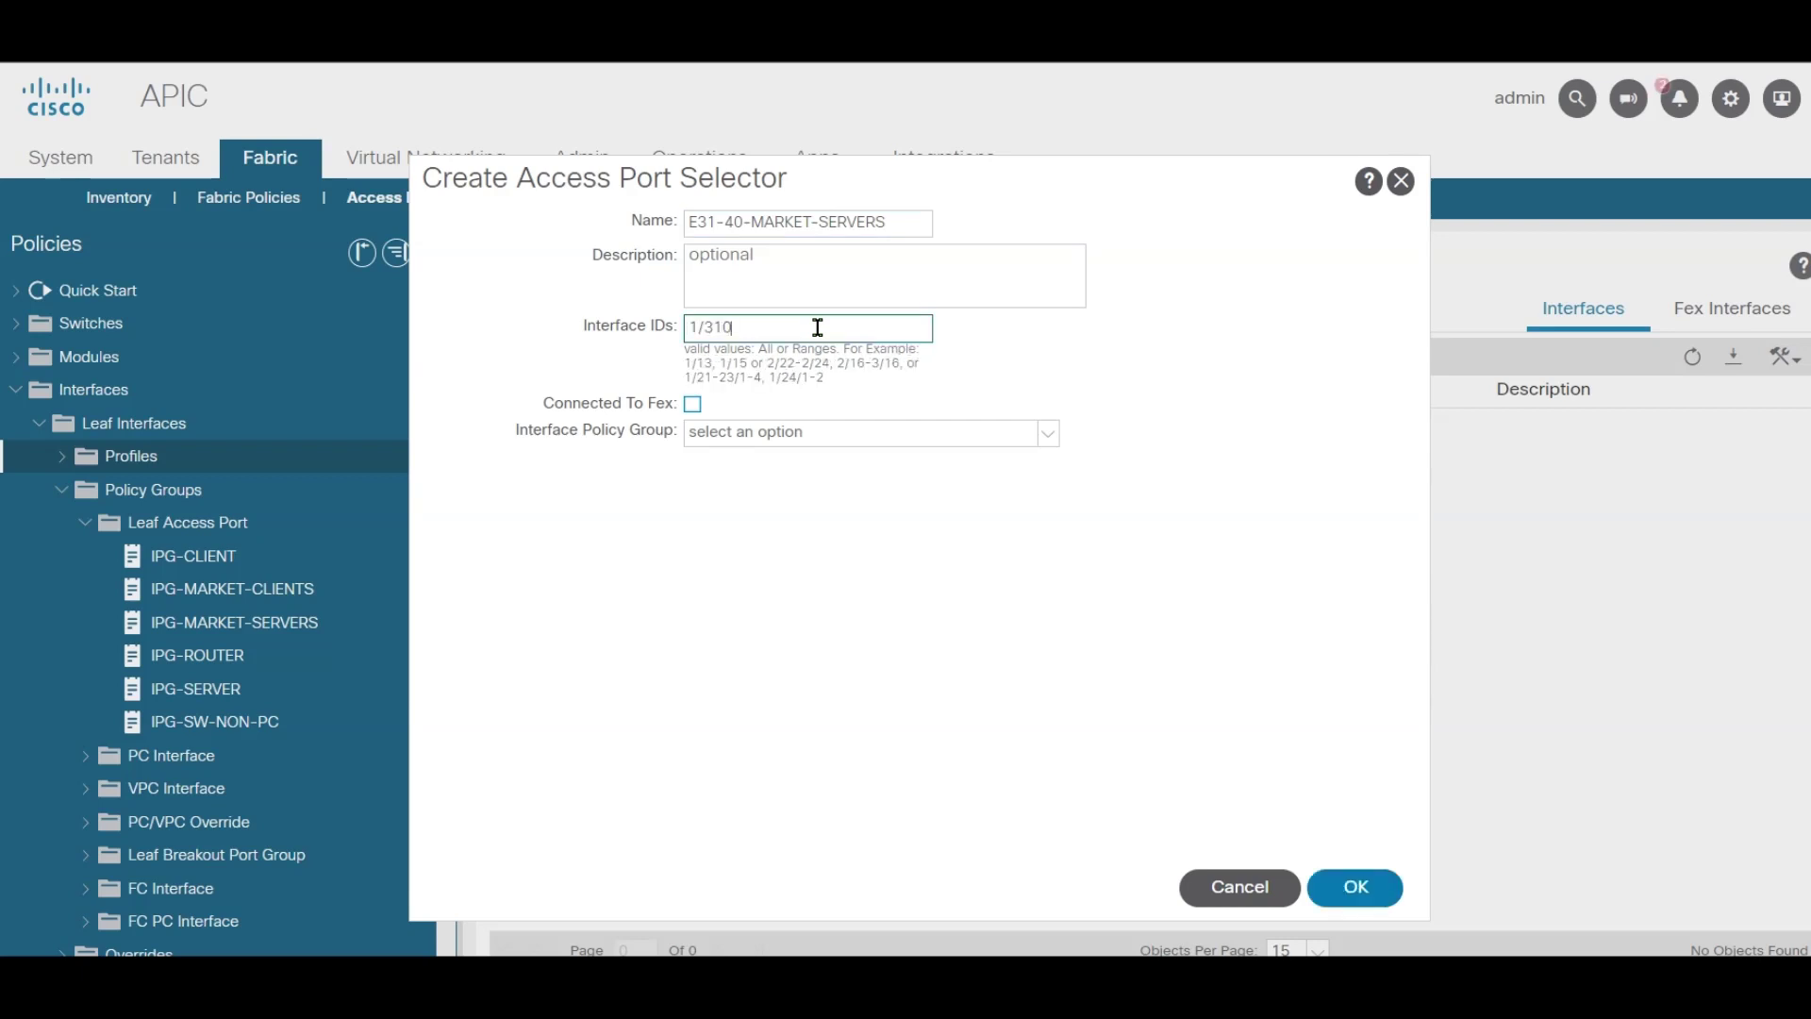
pyautogui.write('1-3')
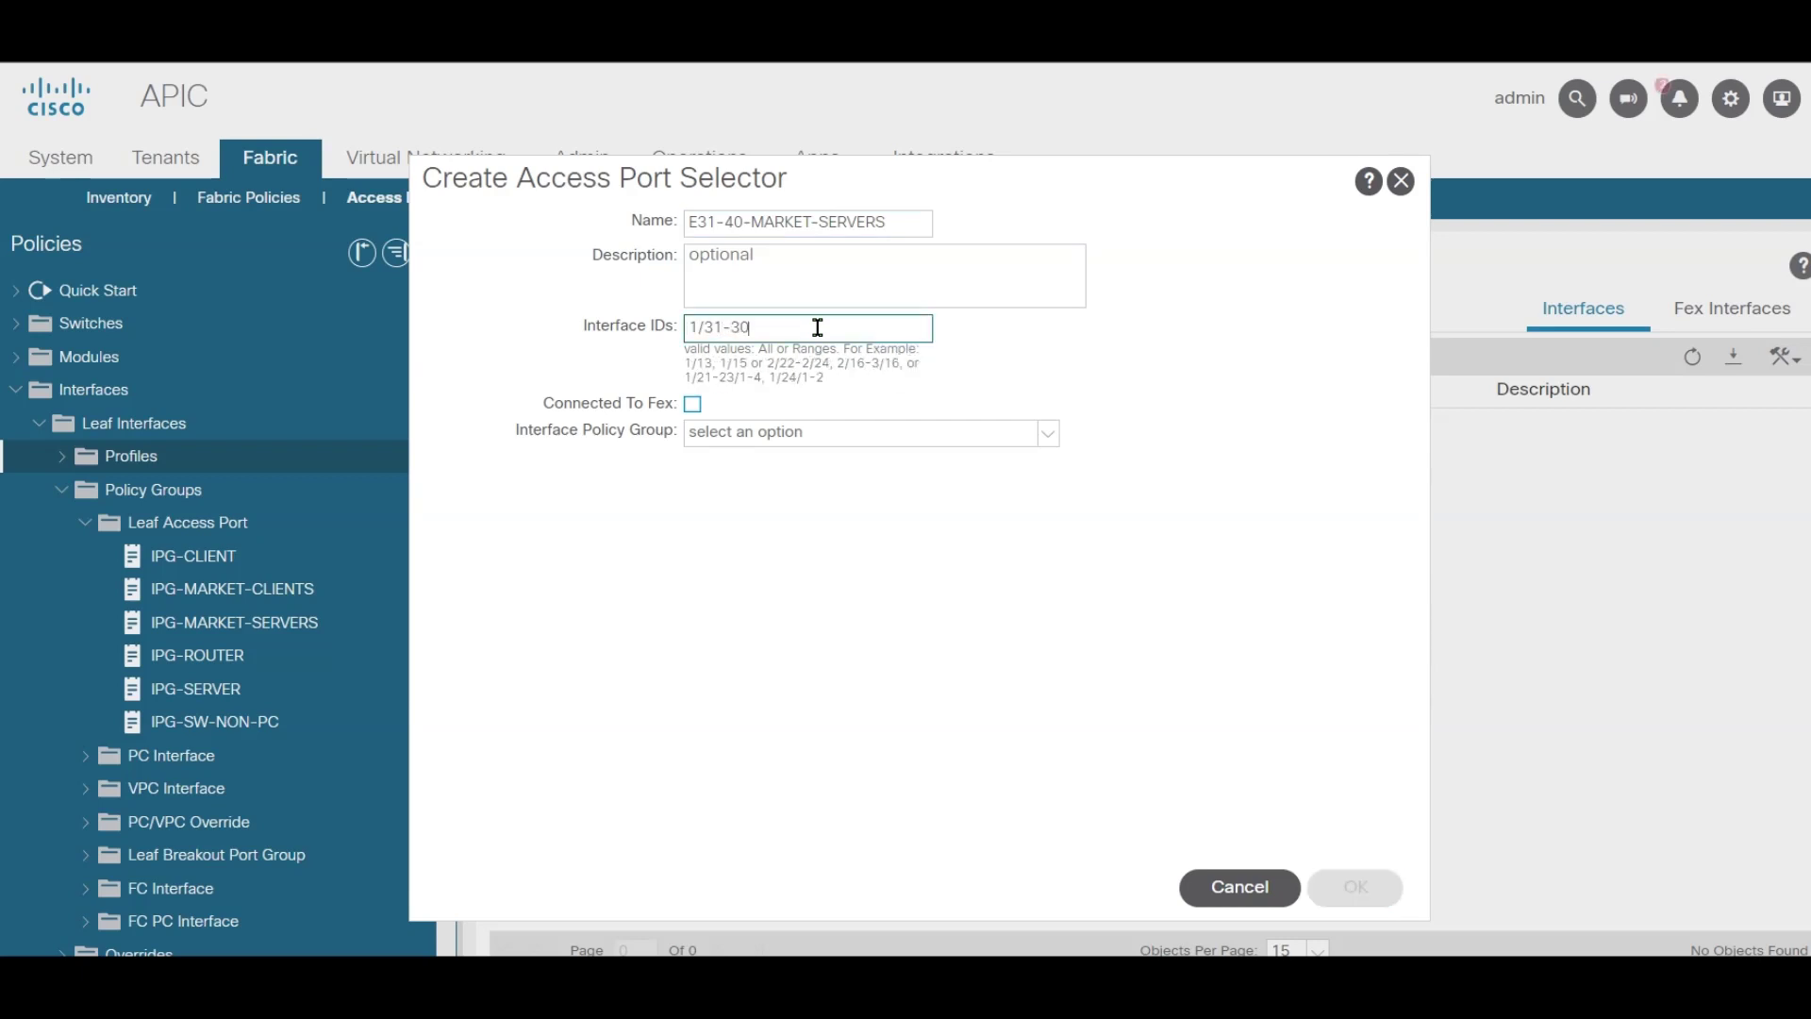
pyautogui.write('0')
pyautogui.click(893, 431)
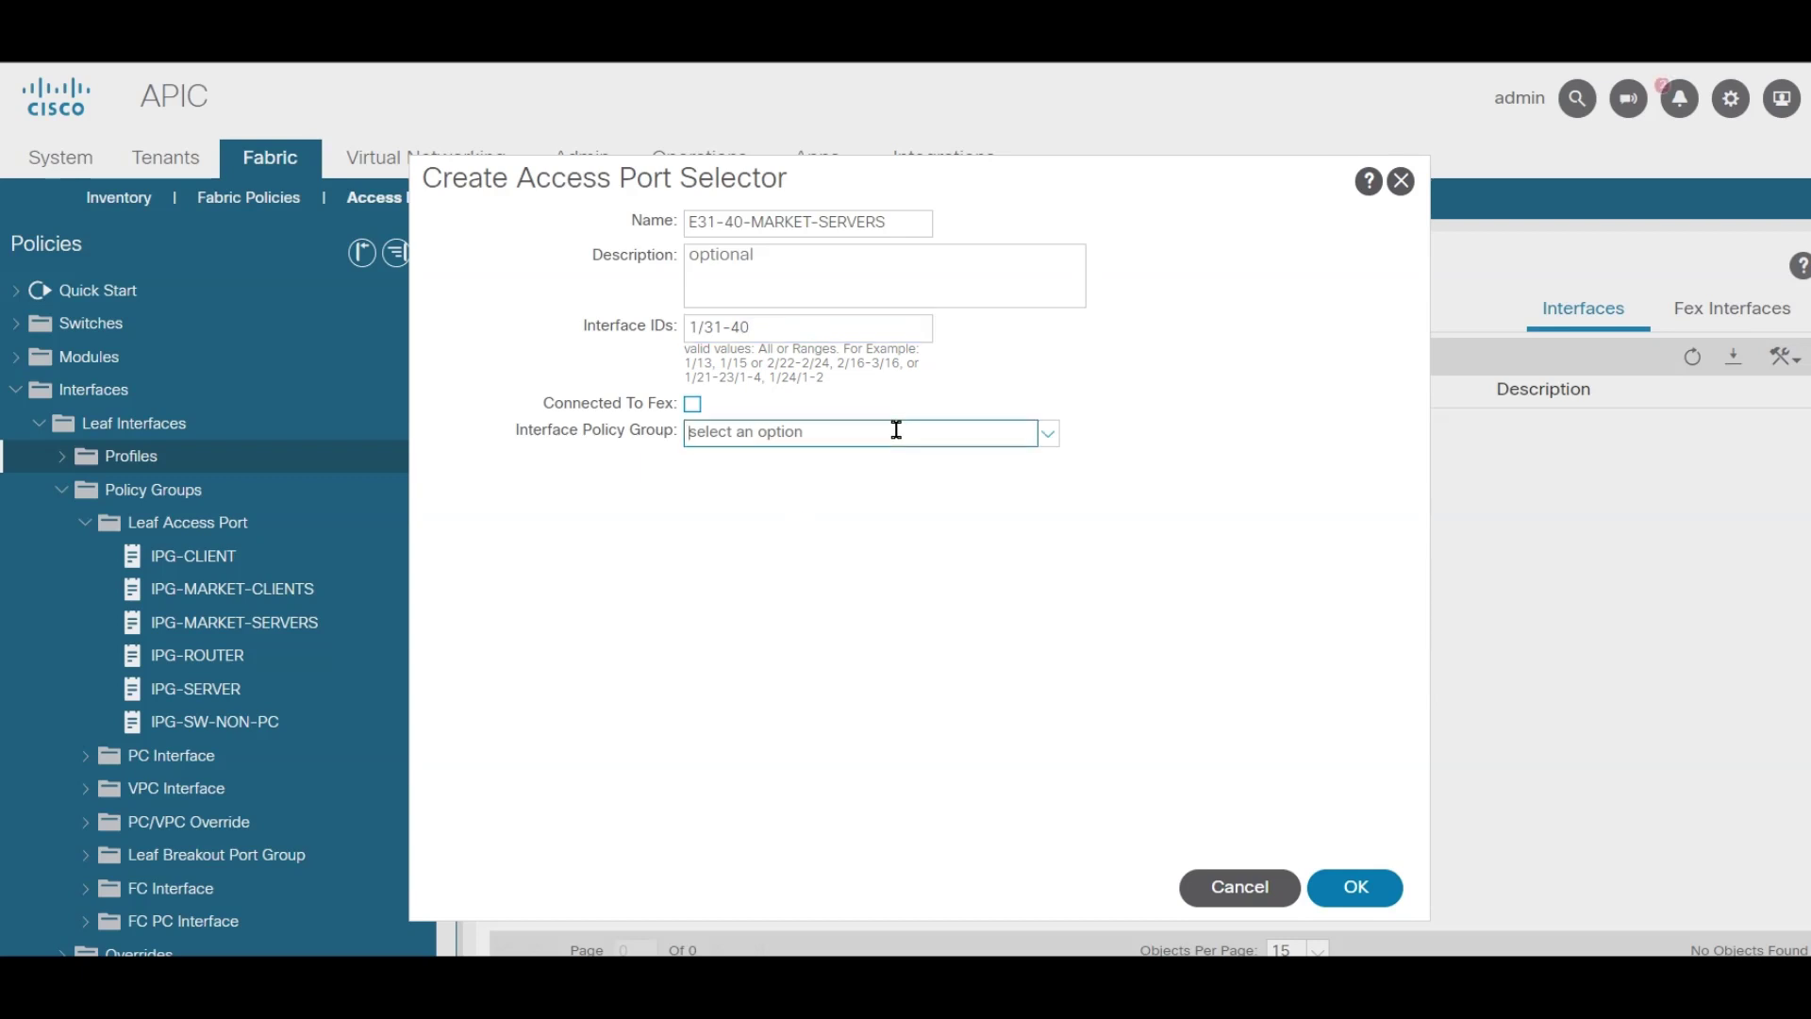
pyautogui.click(1050, 435)
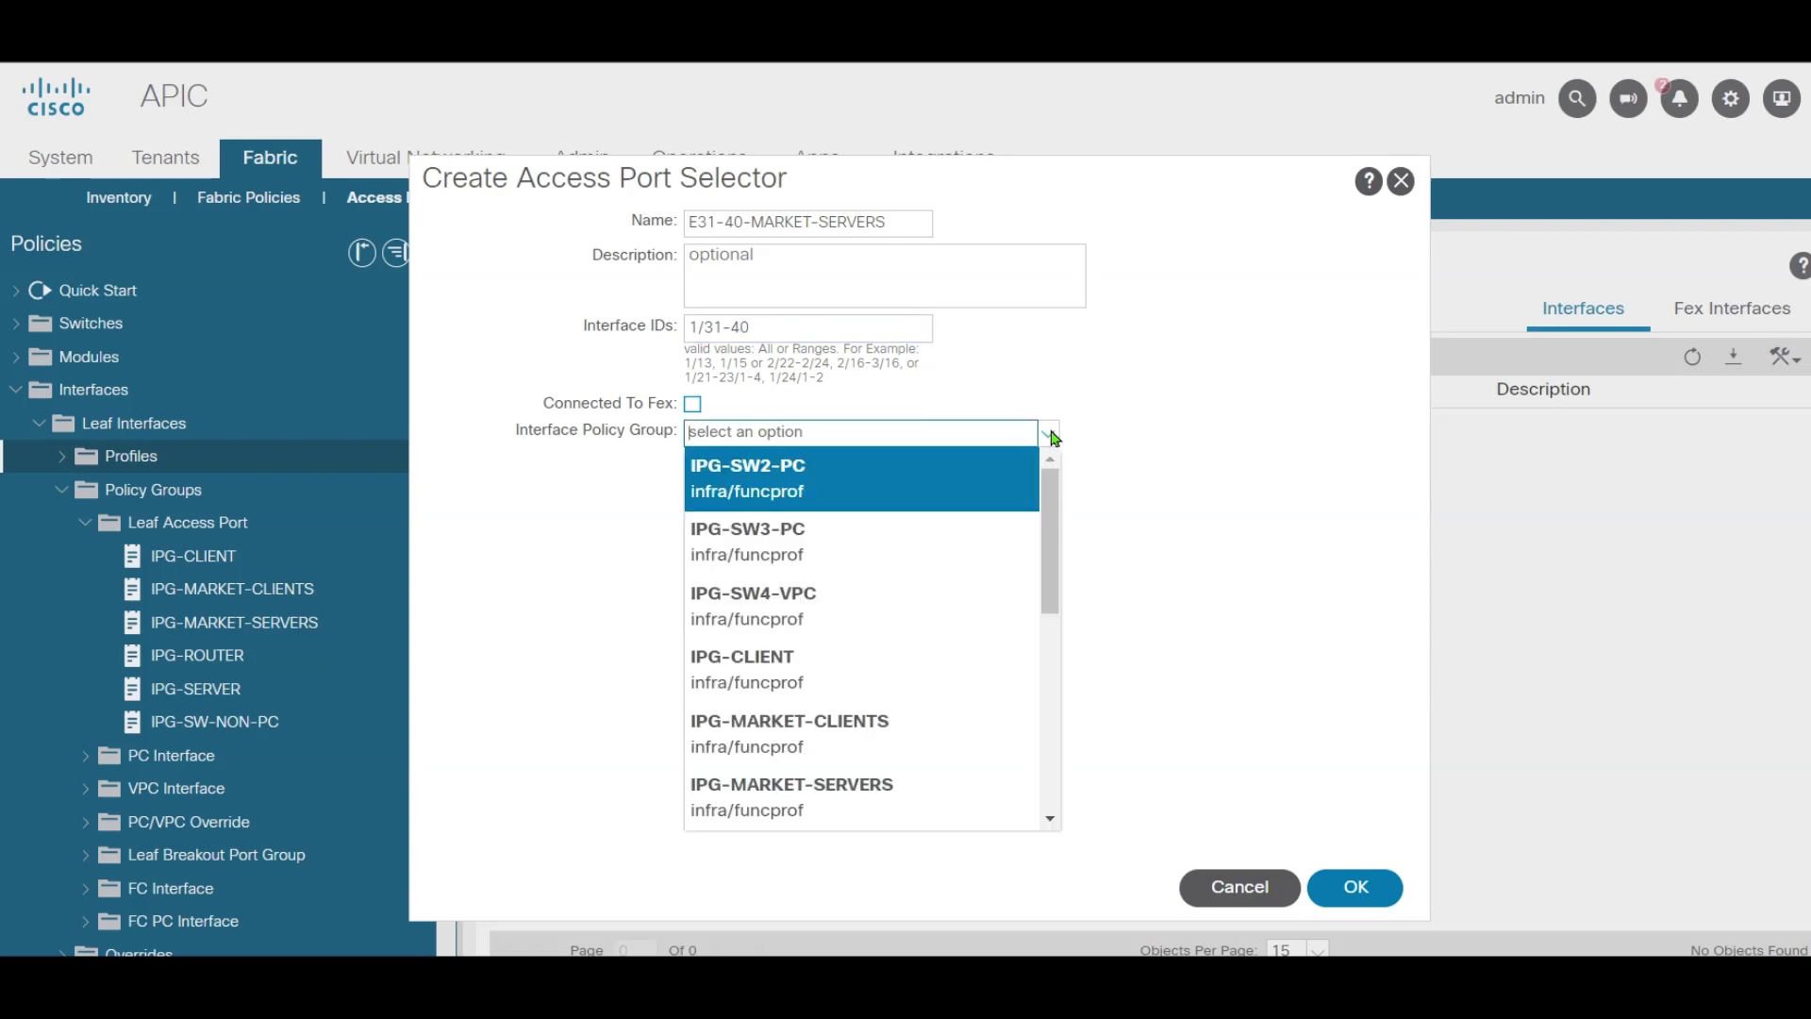
pyautogui.click(900, 785)
pyautogui.click(1363, 889)
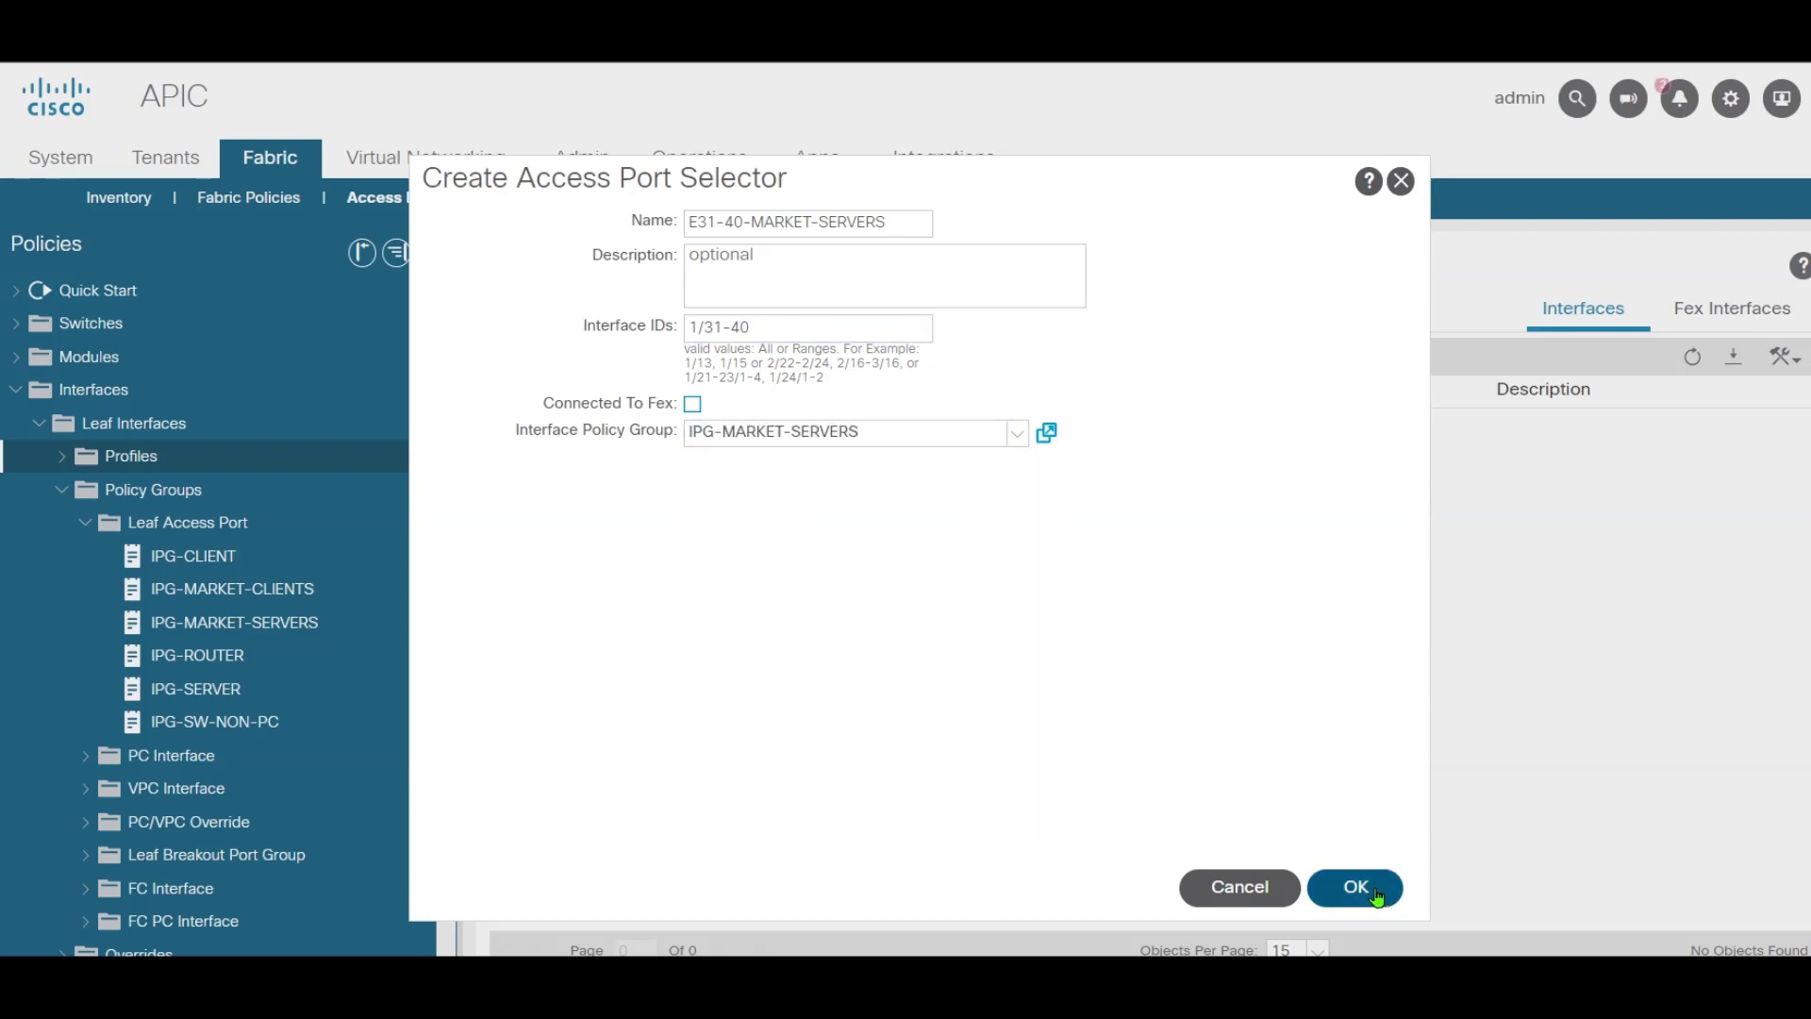
pyautogui.click(1359, 894)
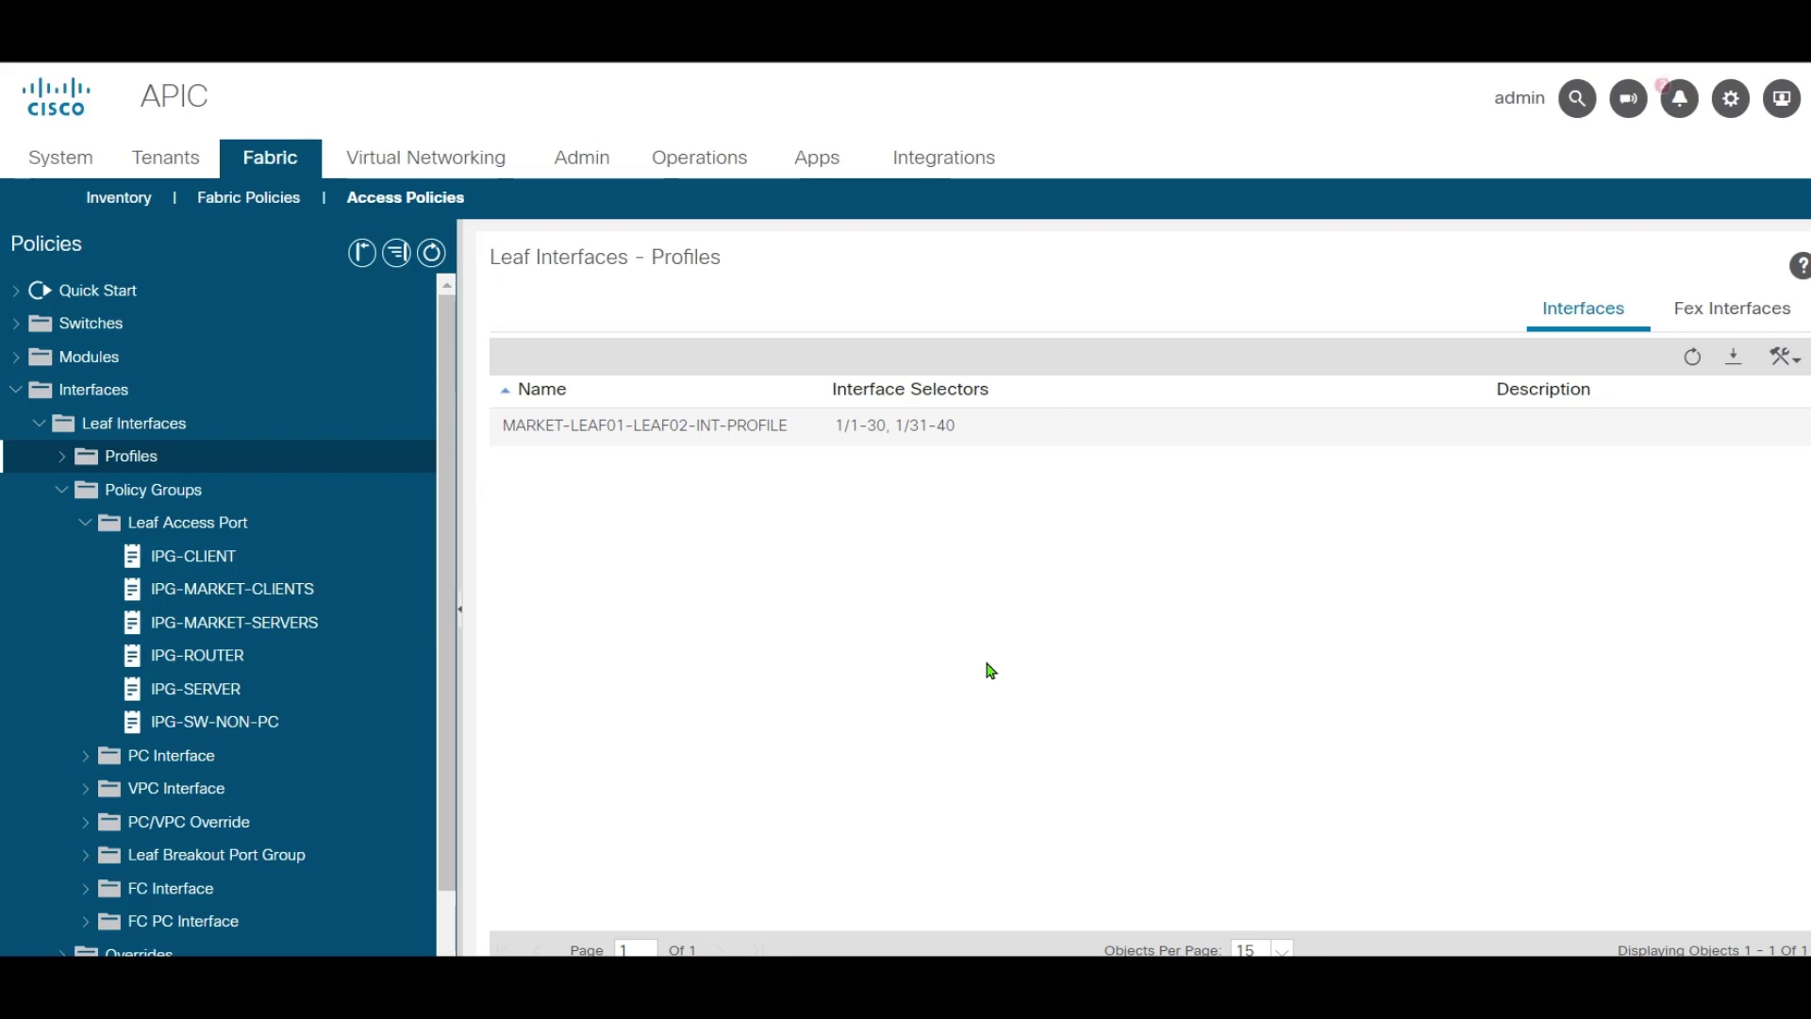
# Start a new leaf switch profile named LEAF01-LEAF02-MARKET-PROF-SW
pyautogui.click(16, 323)
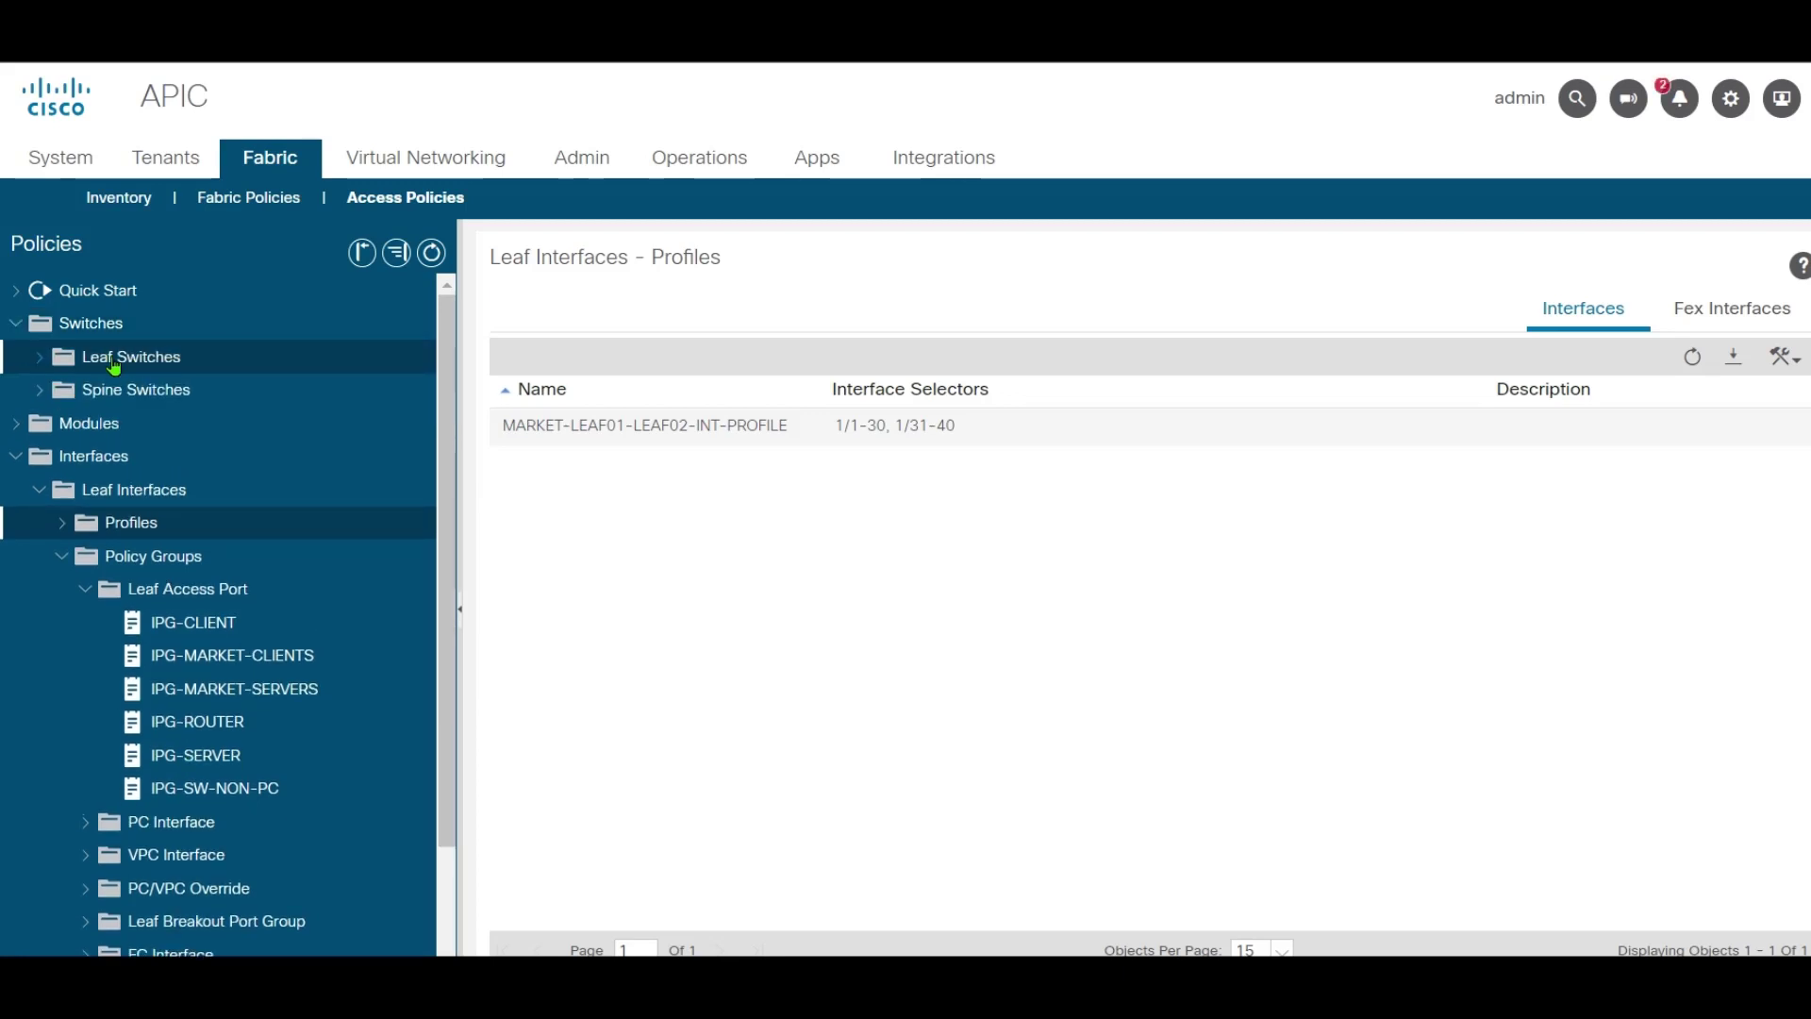
pyautogui.click(37, 358)
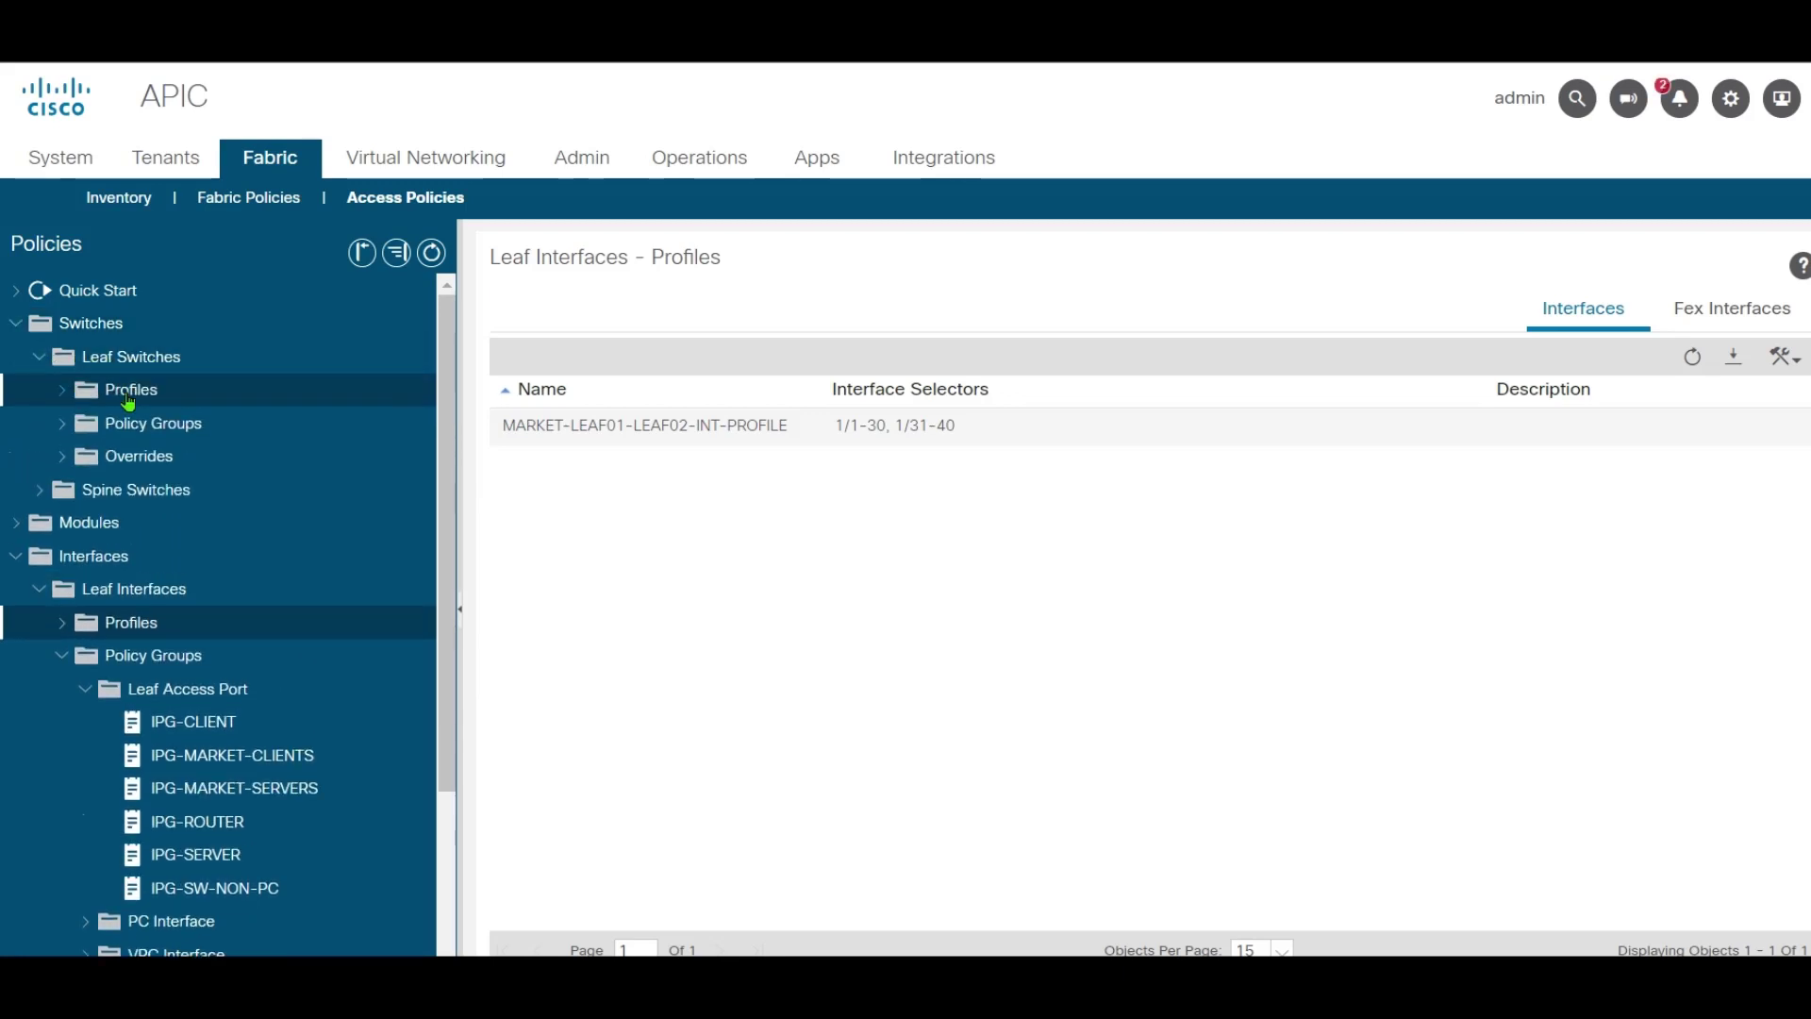
pyautogui.click(128, 400)
pyautogui.rightClick(128, 400)
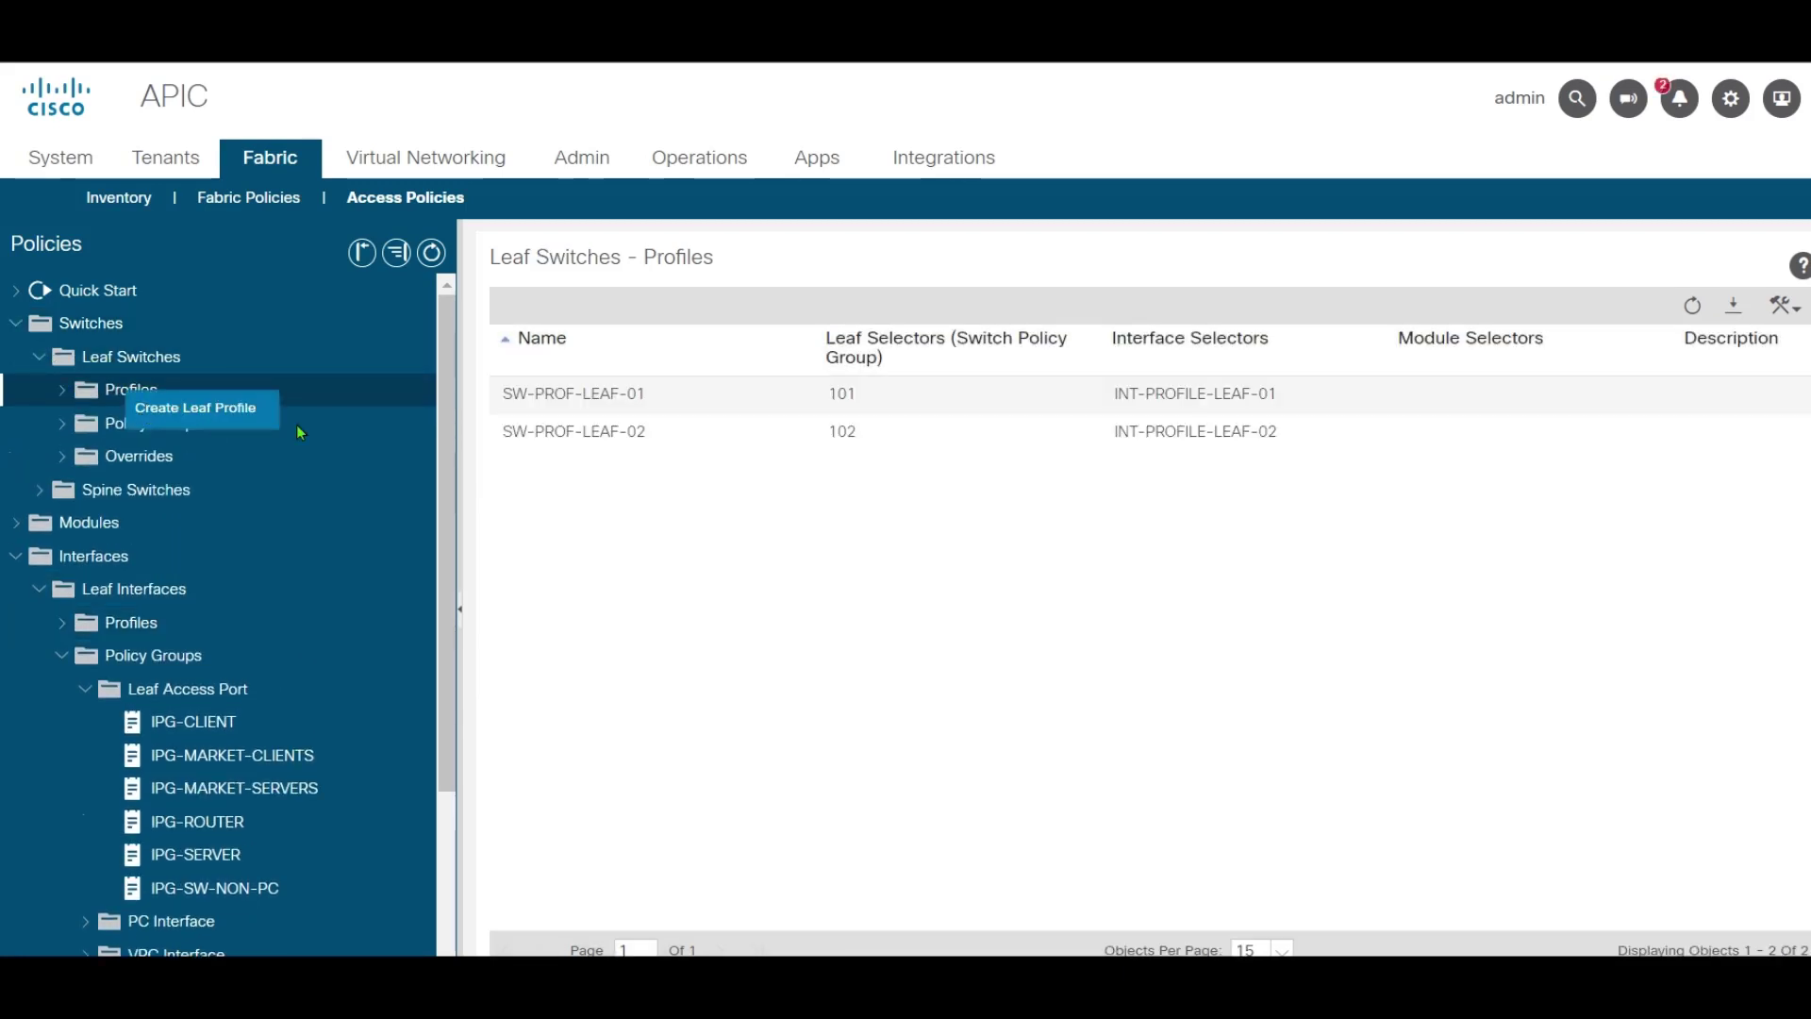
pyautogui.click(236, 406)
pyautogui.write('LEAF0')
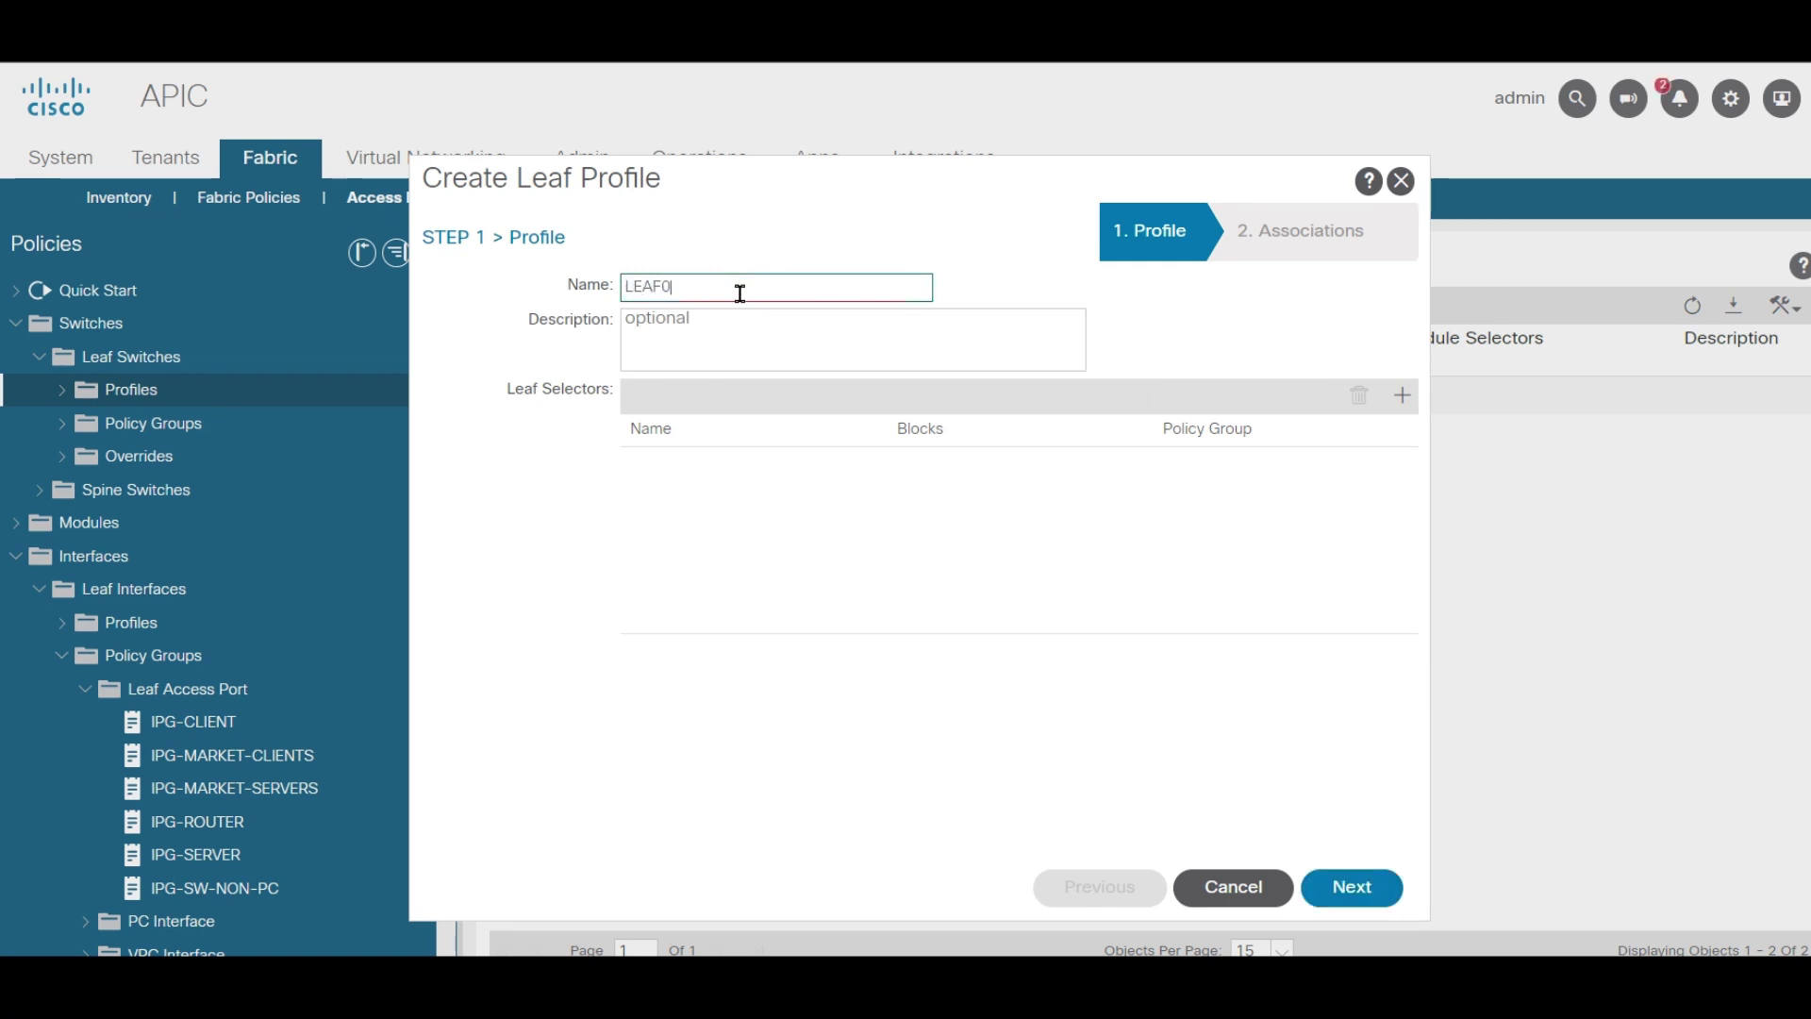
pyautogui.write('1-LEAF02-MARKET-PROF-SW')
# Add a leaf selector with the same name as the switch profile, covering leaf switches 101 and 102
pyautogui.click(1401, 396)
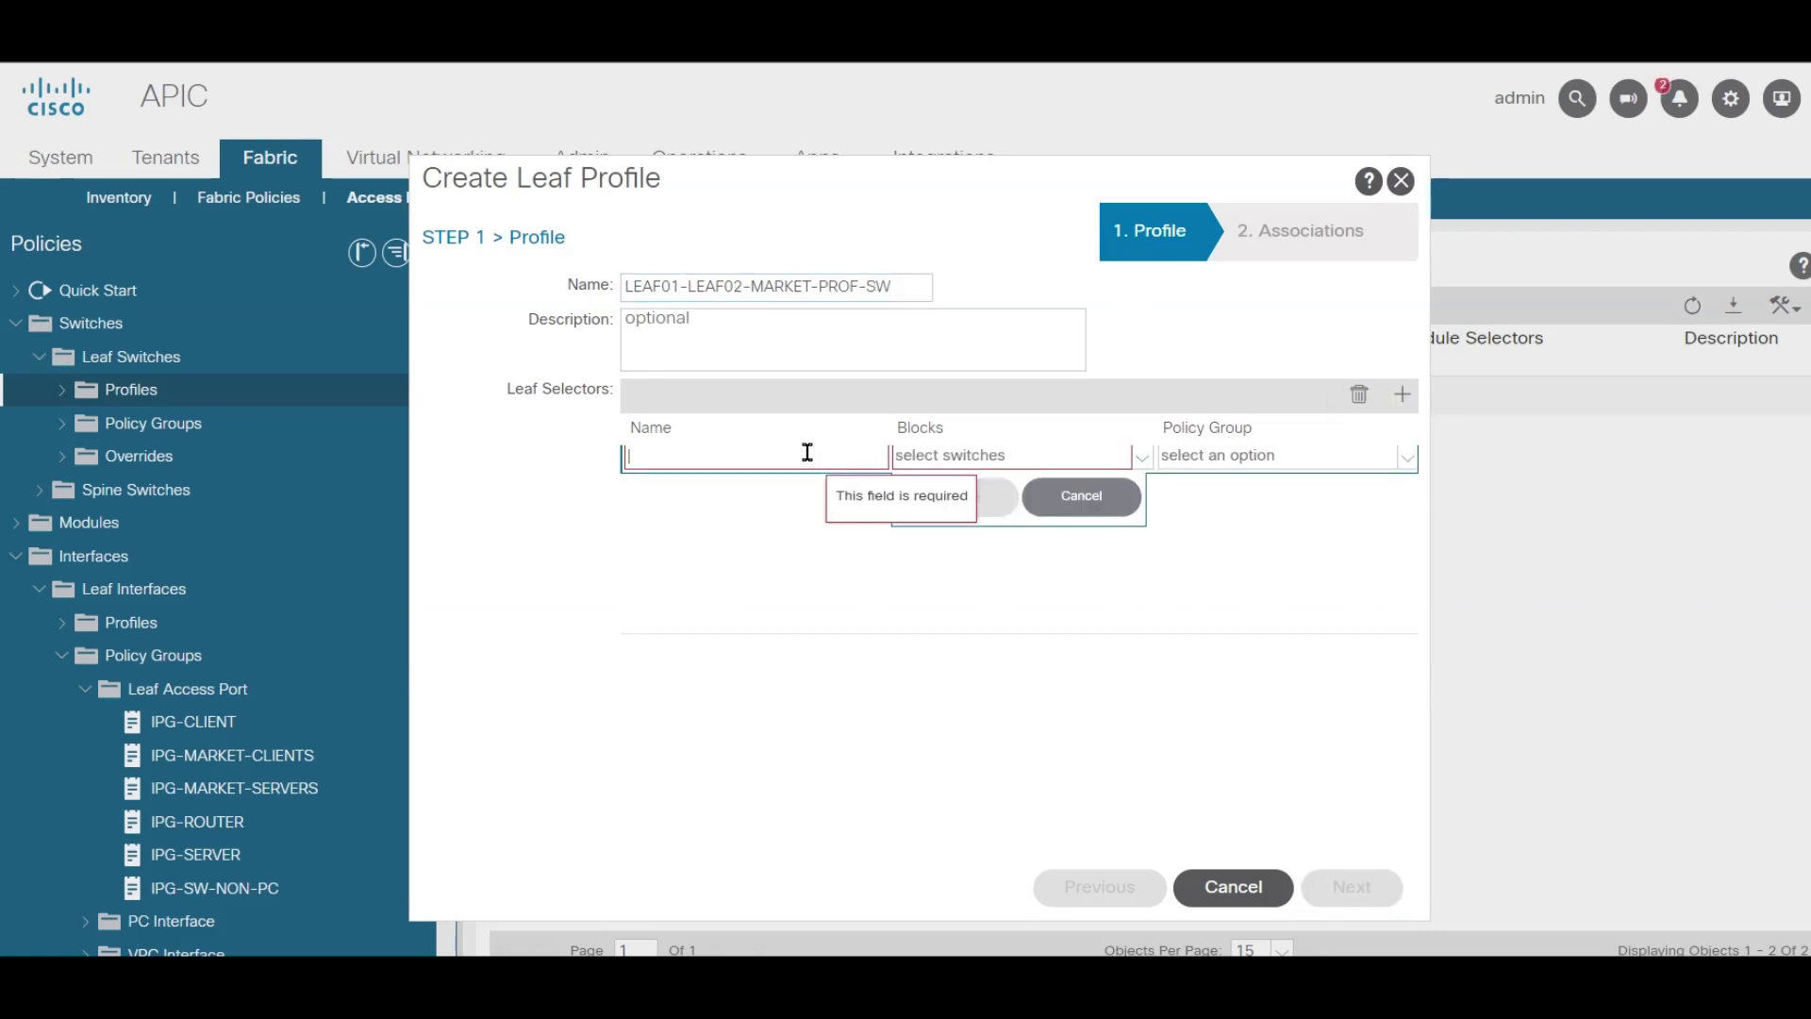
pyautogui.moveTo(910, 287); pyautogui.dragTo(200, 275)
pyautogui.hotkey('ctrl', 'c')
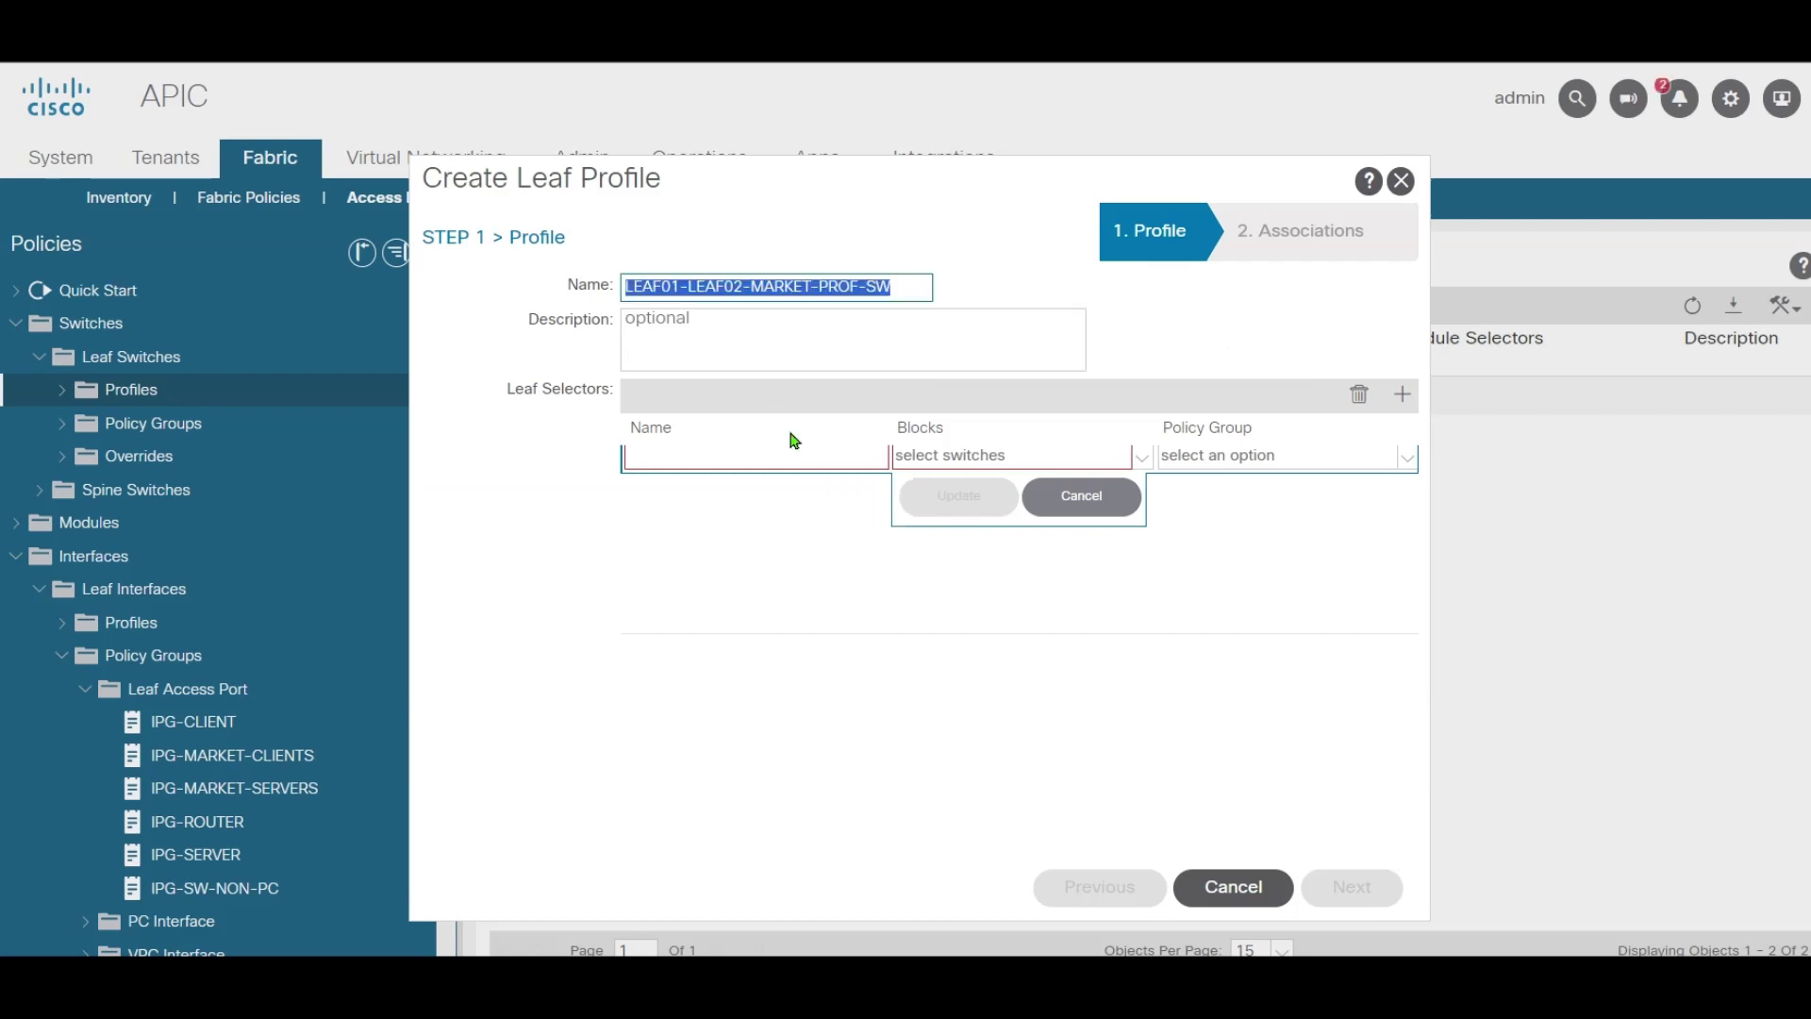
pyautogui.click(776, 461)
pyautogui.hotkey('ctrl', 'v')
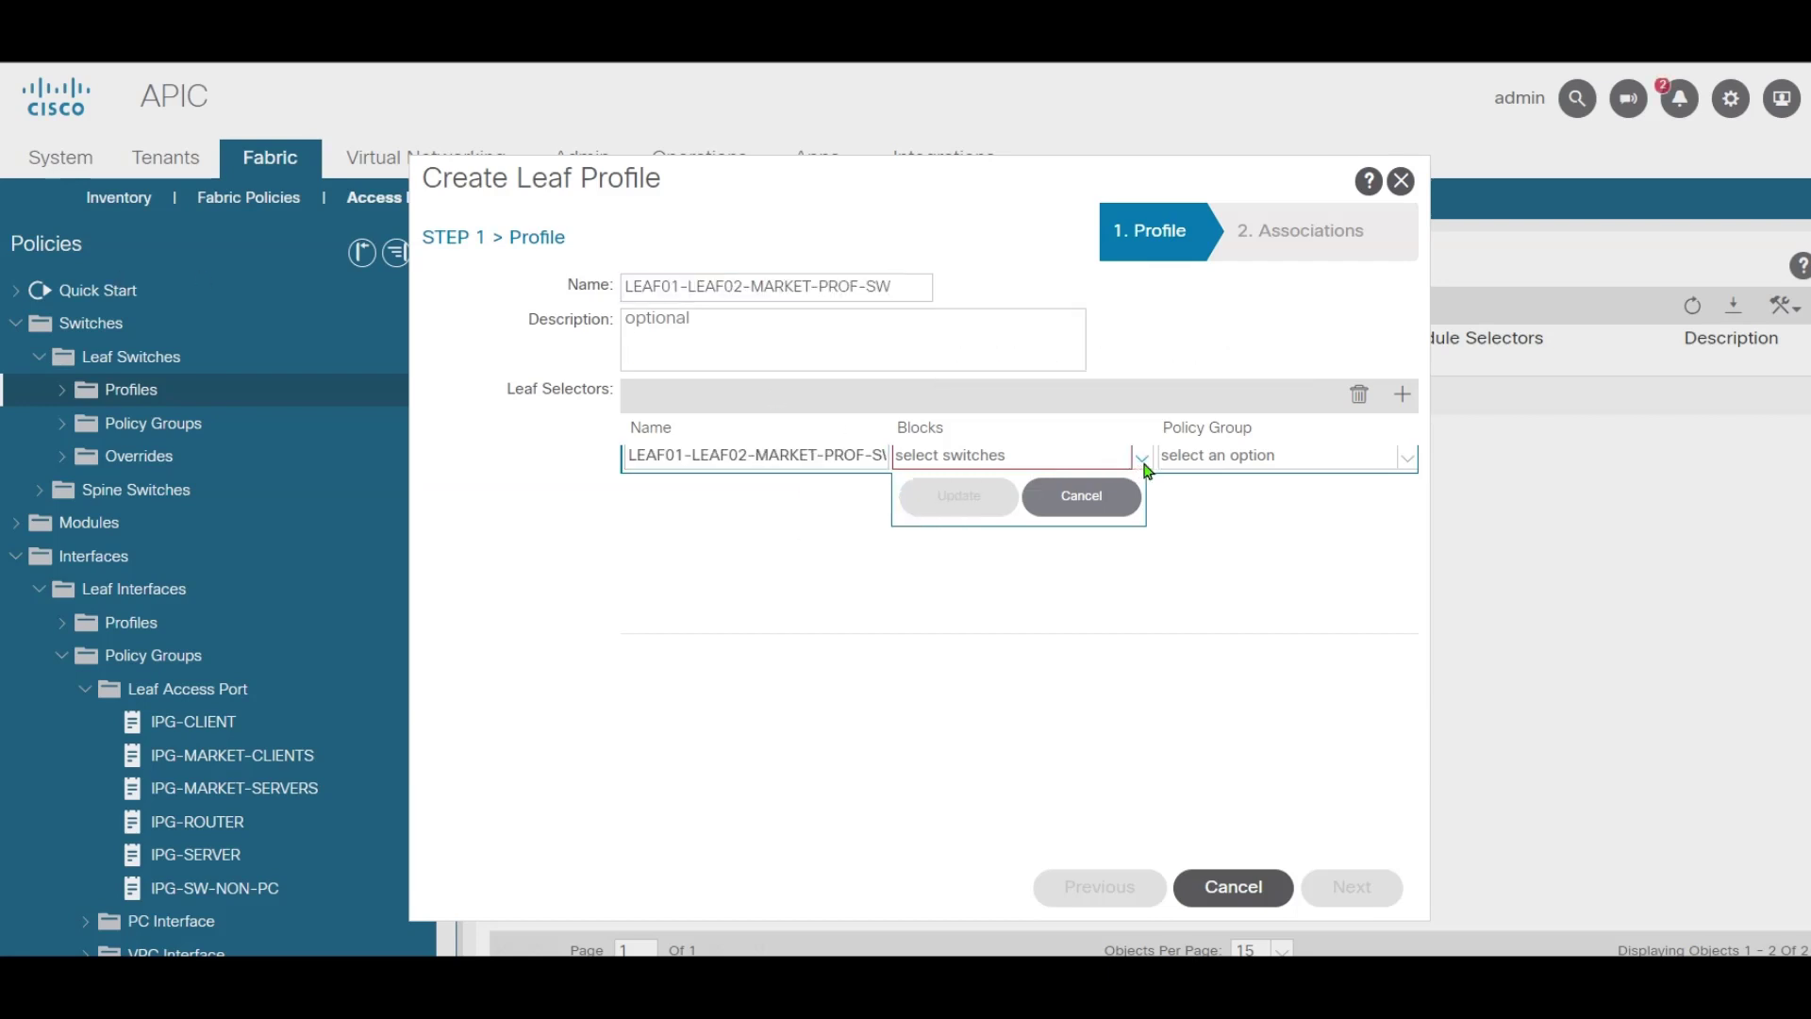
pyautogui.click(1146, 466)
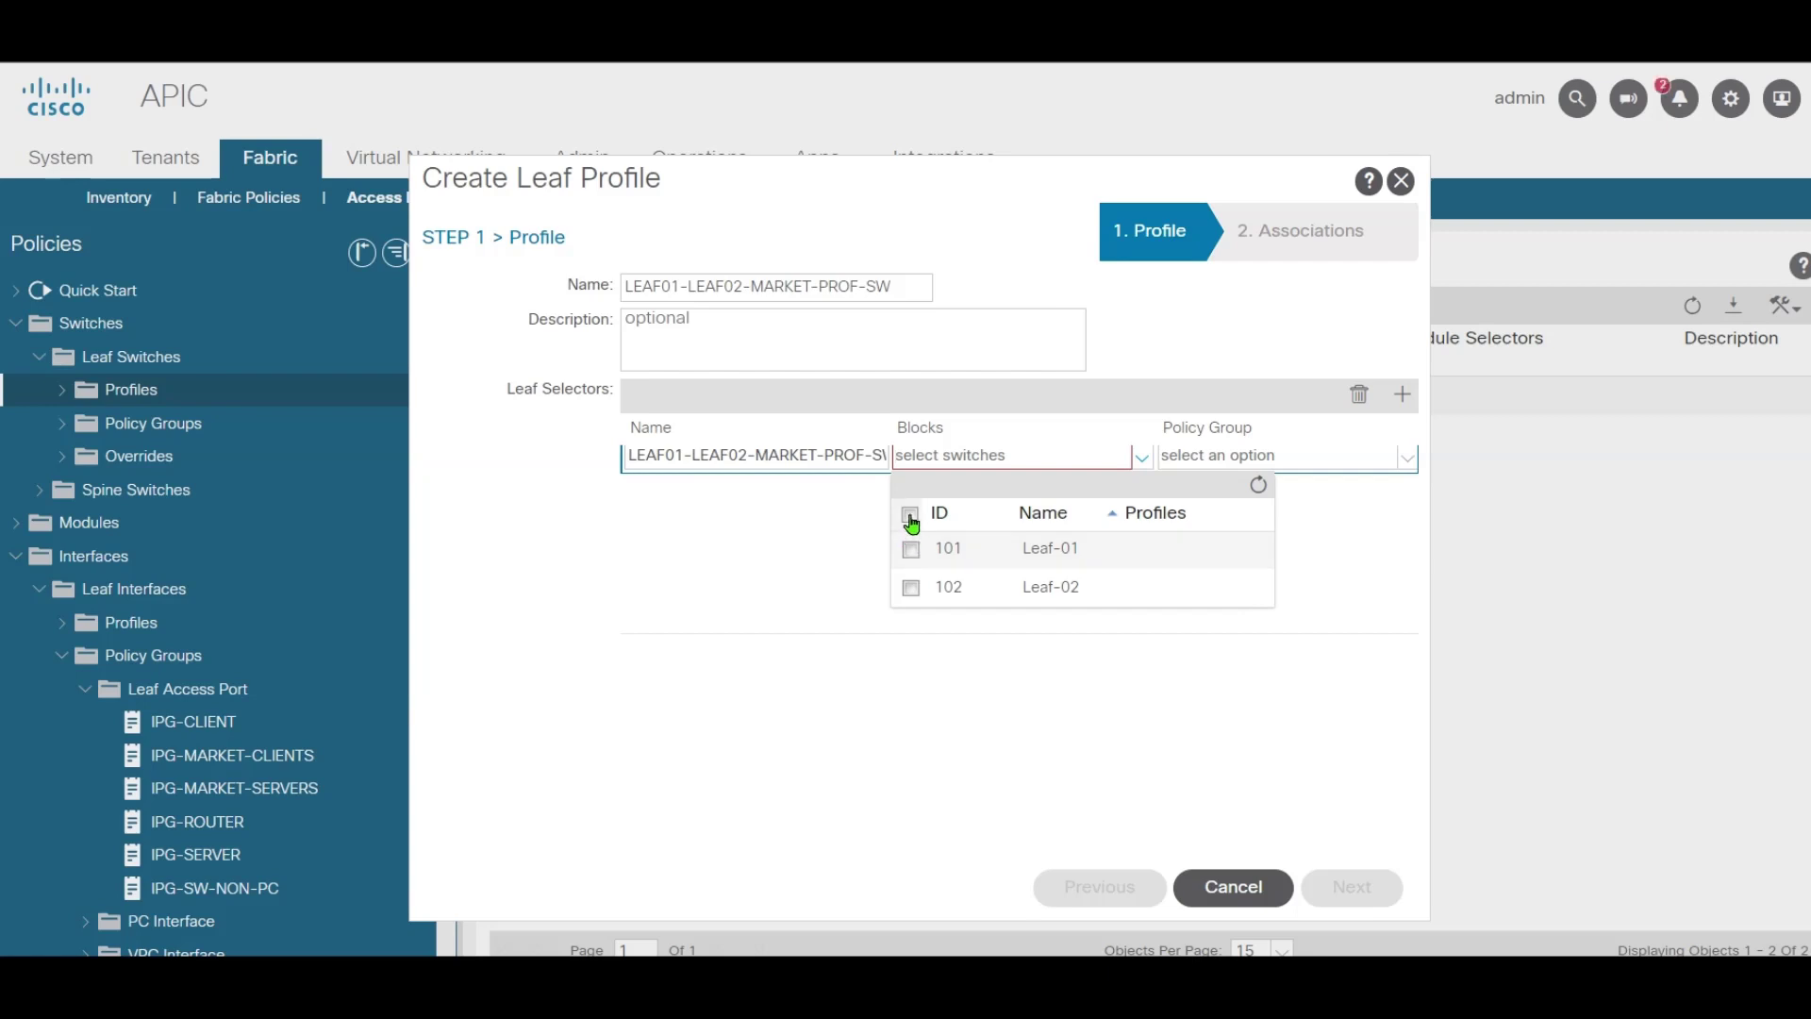
pyautogui.click(911, 517)
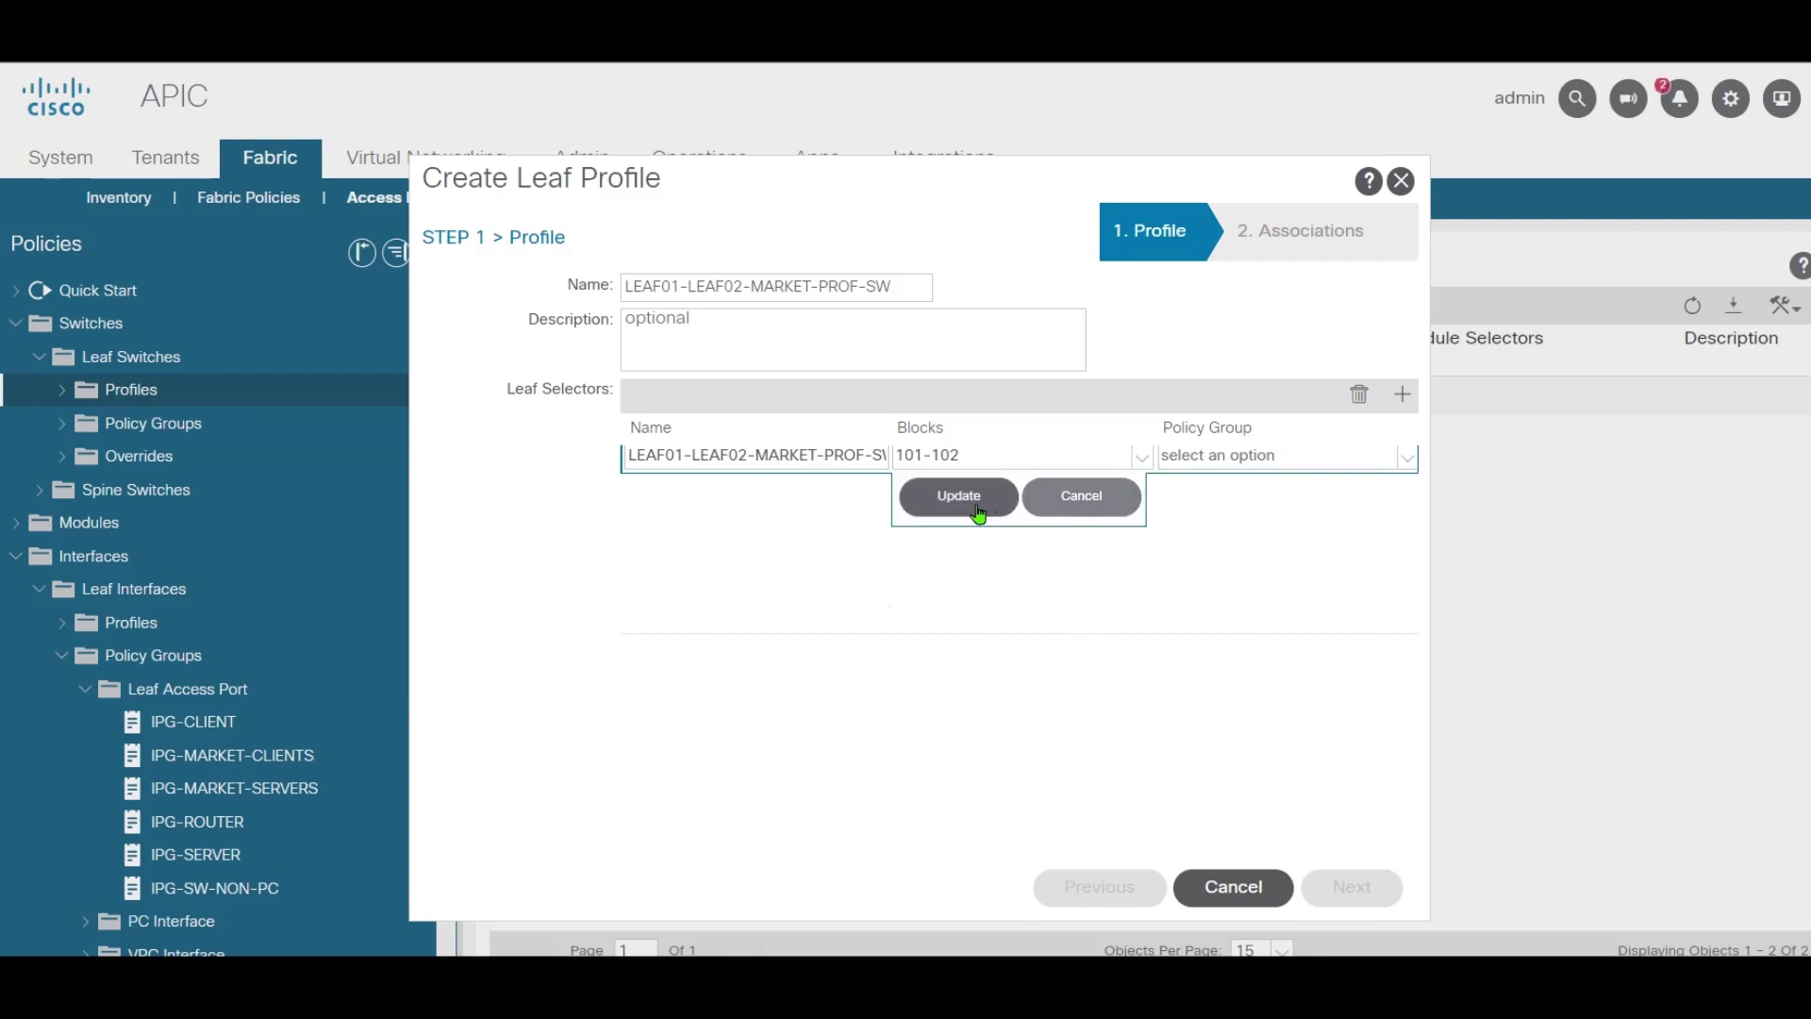
pyautogui.click(959, 497)
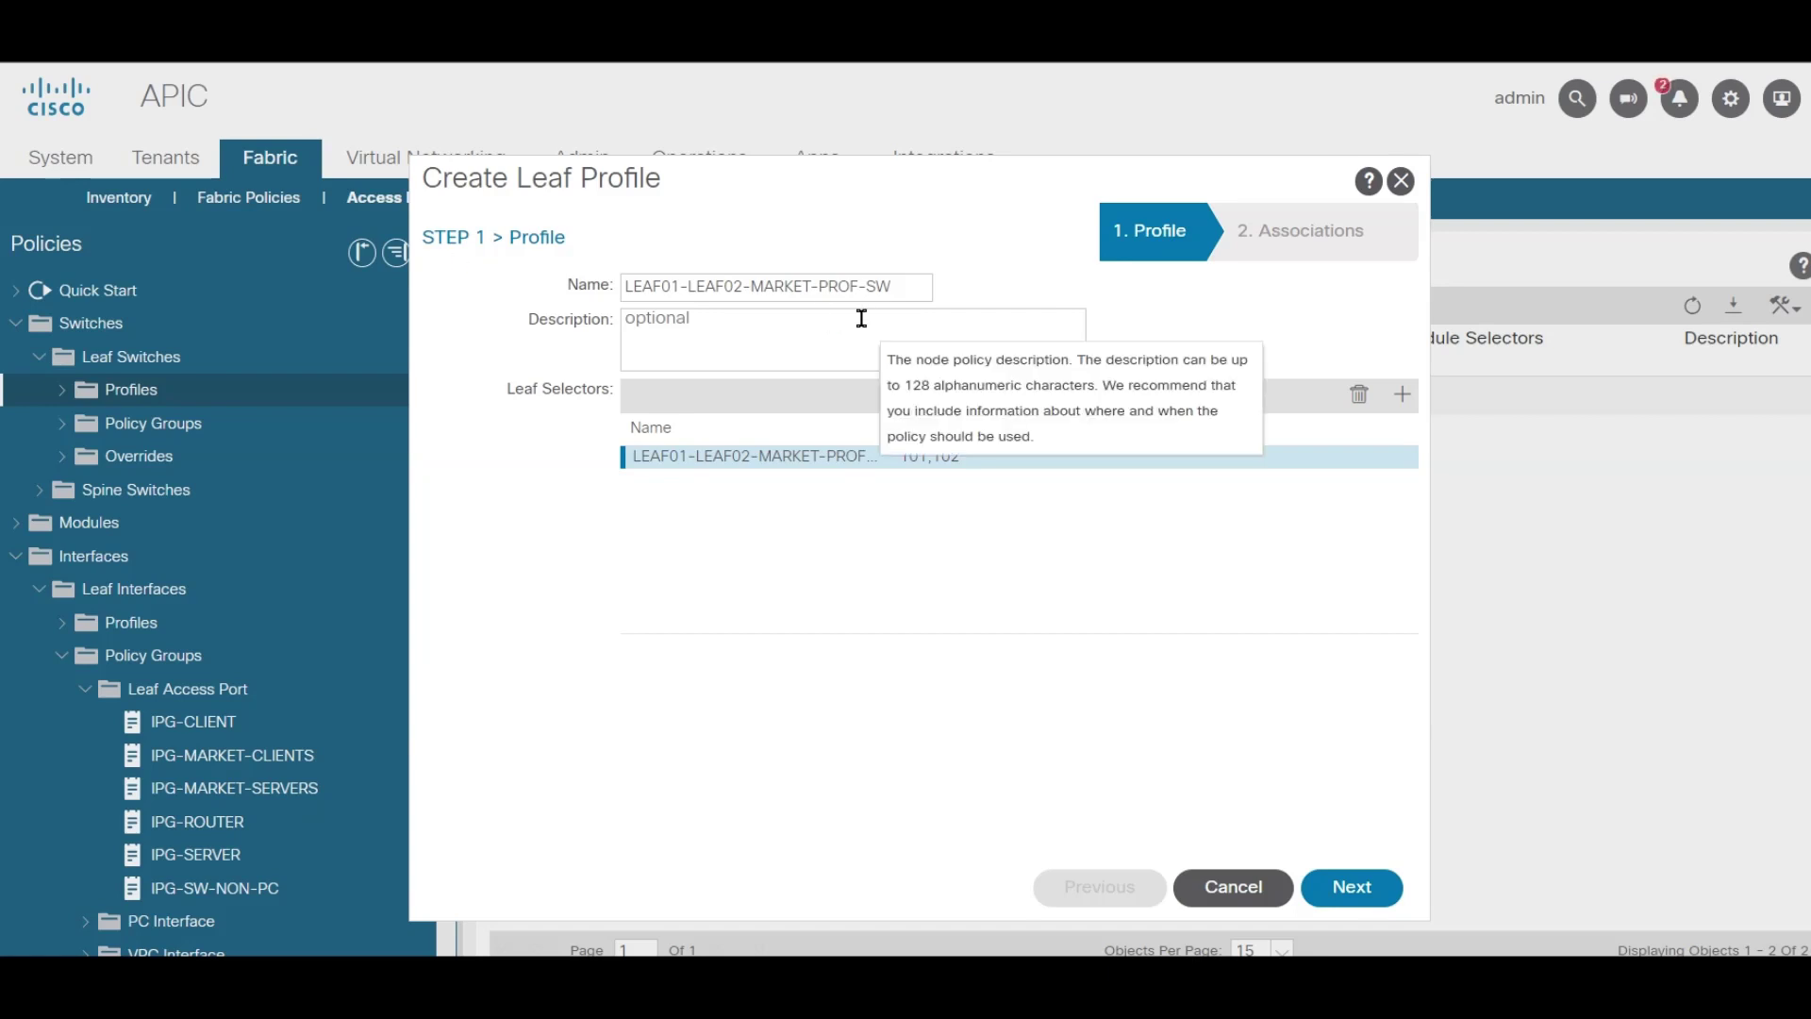
# Associate the leaf switch profile with MARKET-LEAF01-LEAF02-INT-PROFILE and finish creating it
pyautogui.click(1368, 887)
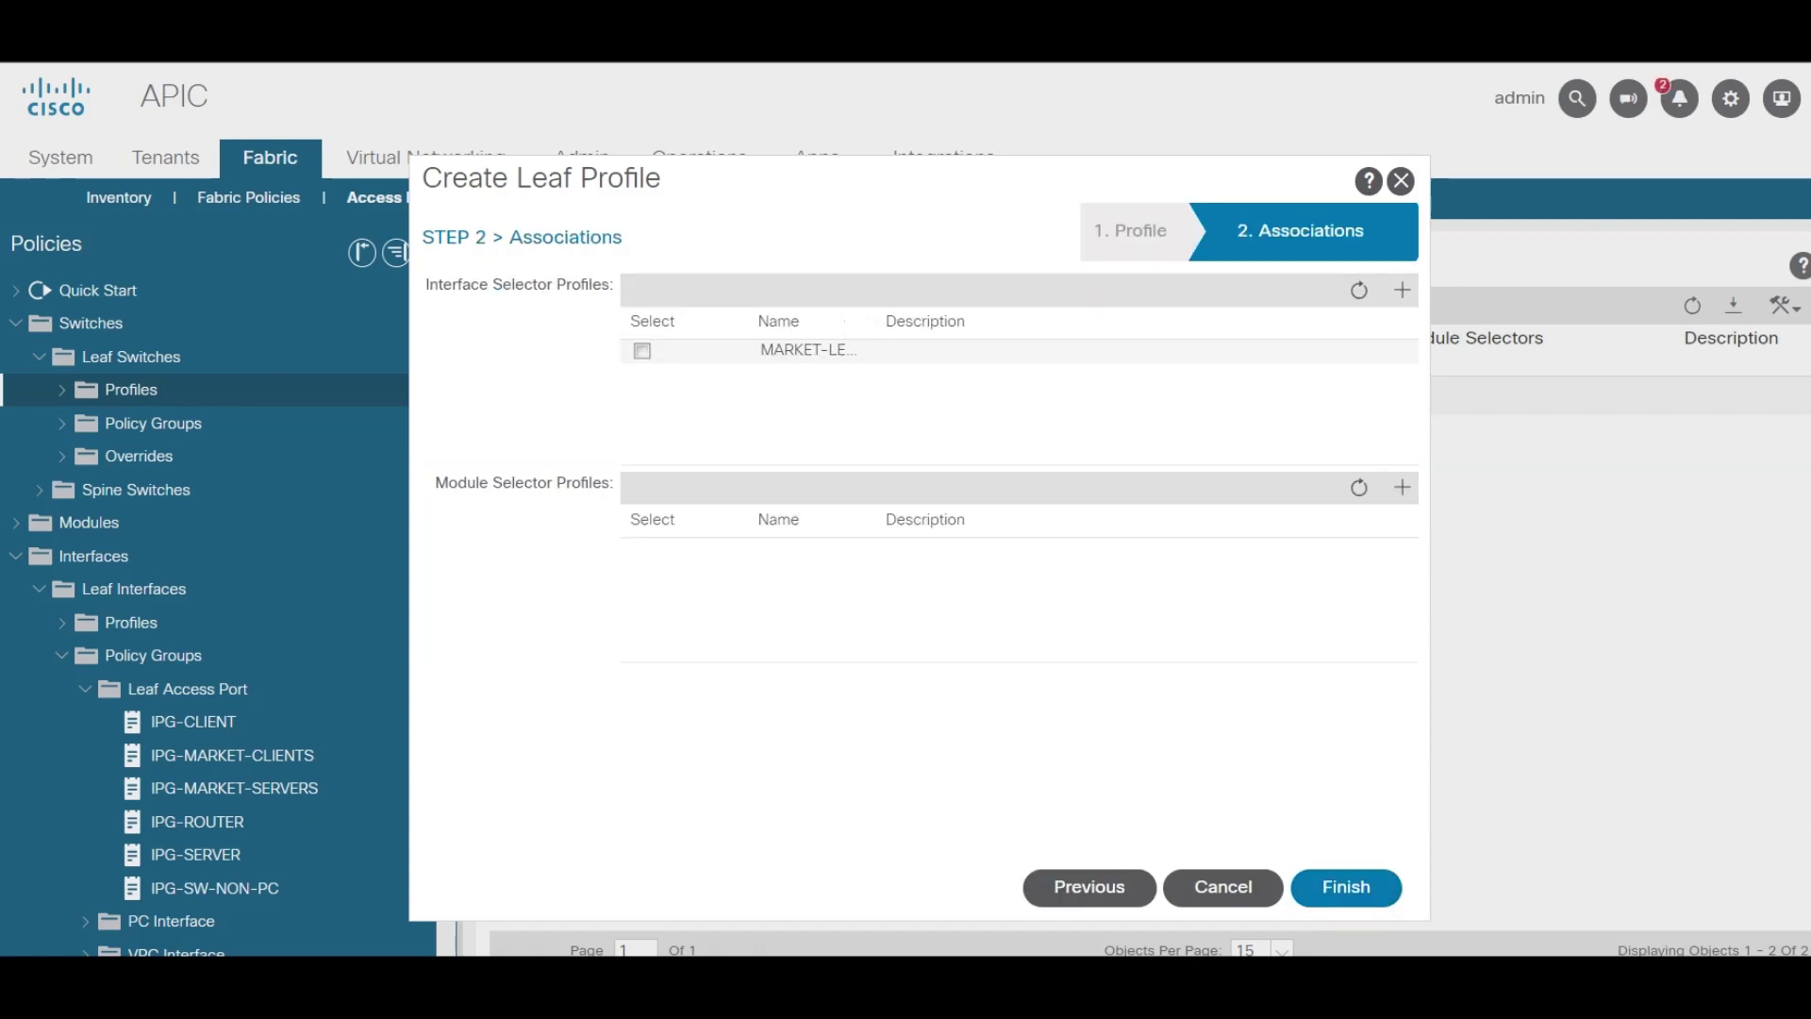
pyautogui.click(642, 351)
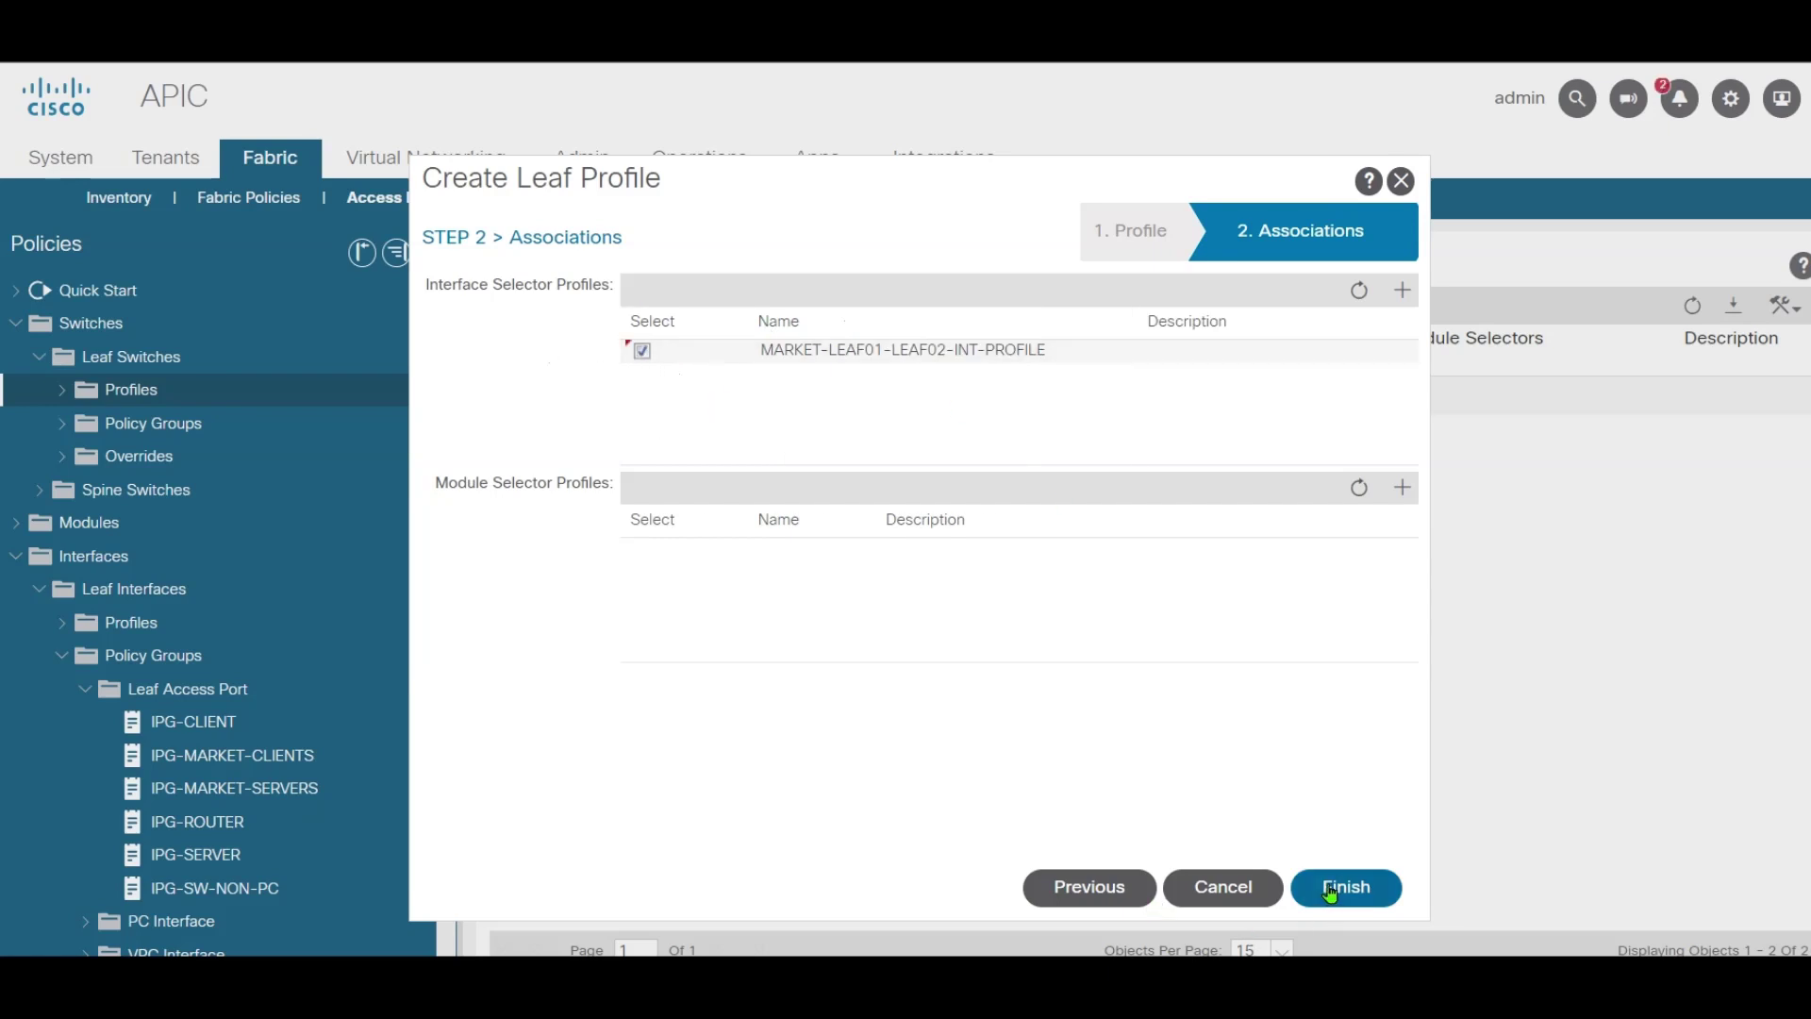
pyautogui.click(1357, 891)
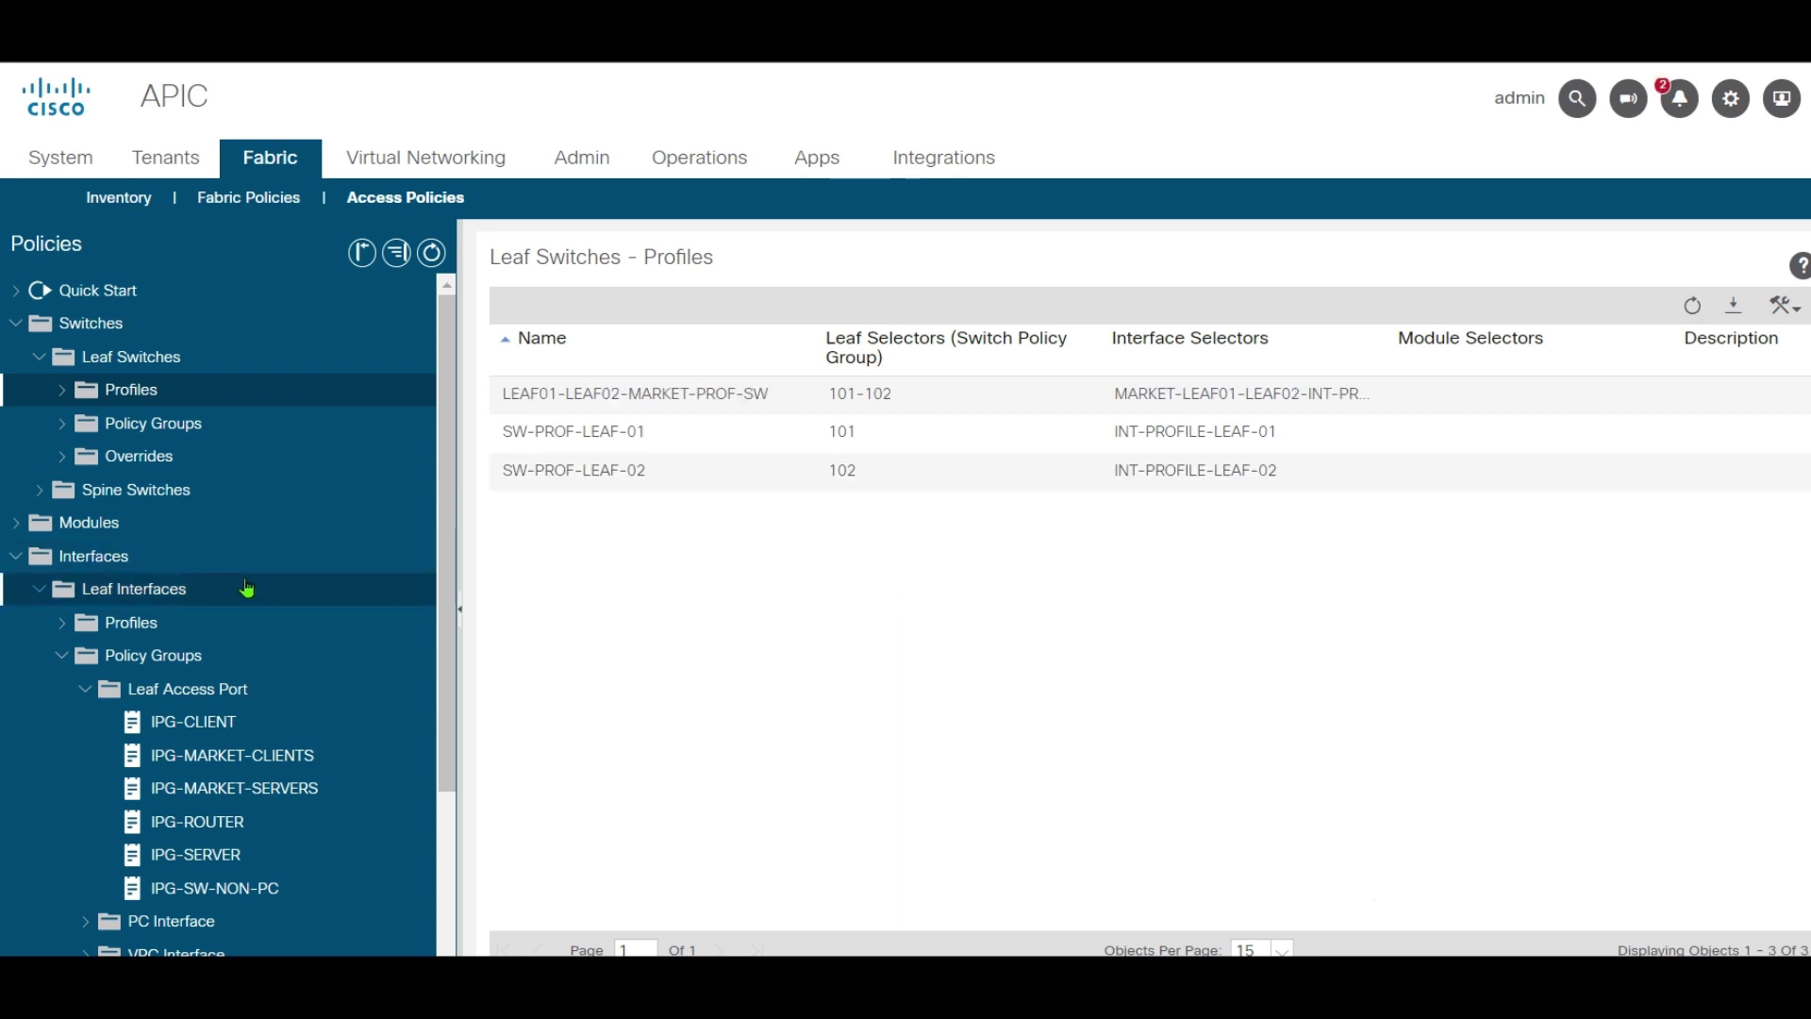
# Start a new attachable access entity profile named AAEP-ACI-MARKET under the global access policies
pyautogui.scroll(-3, 235, 613)
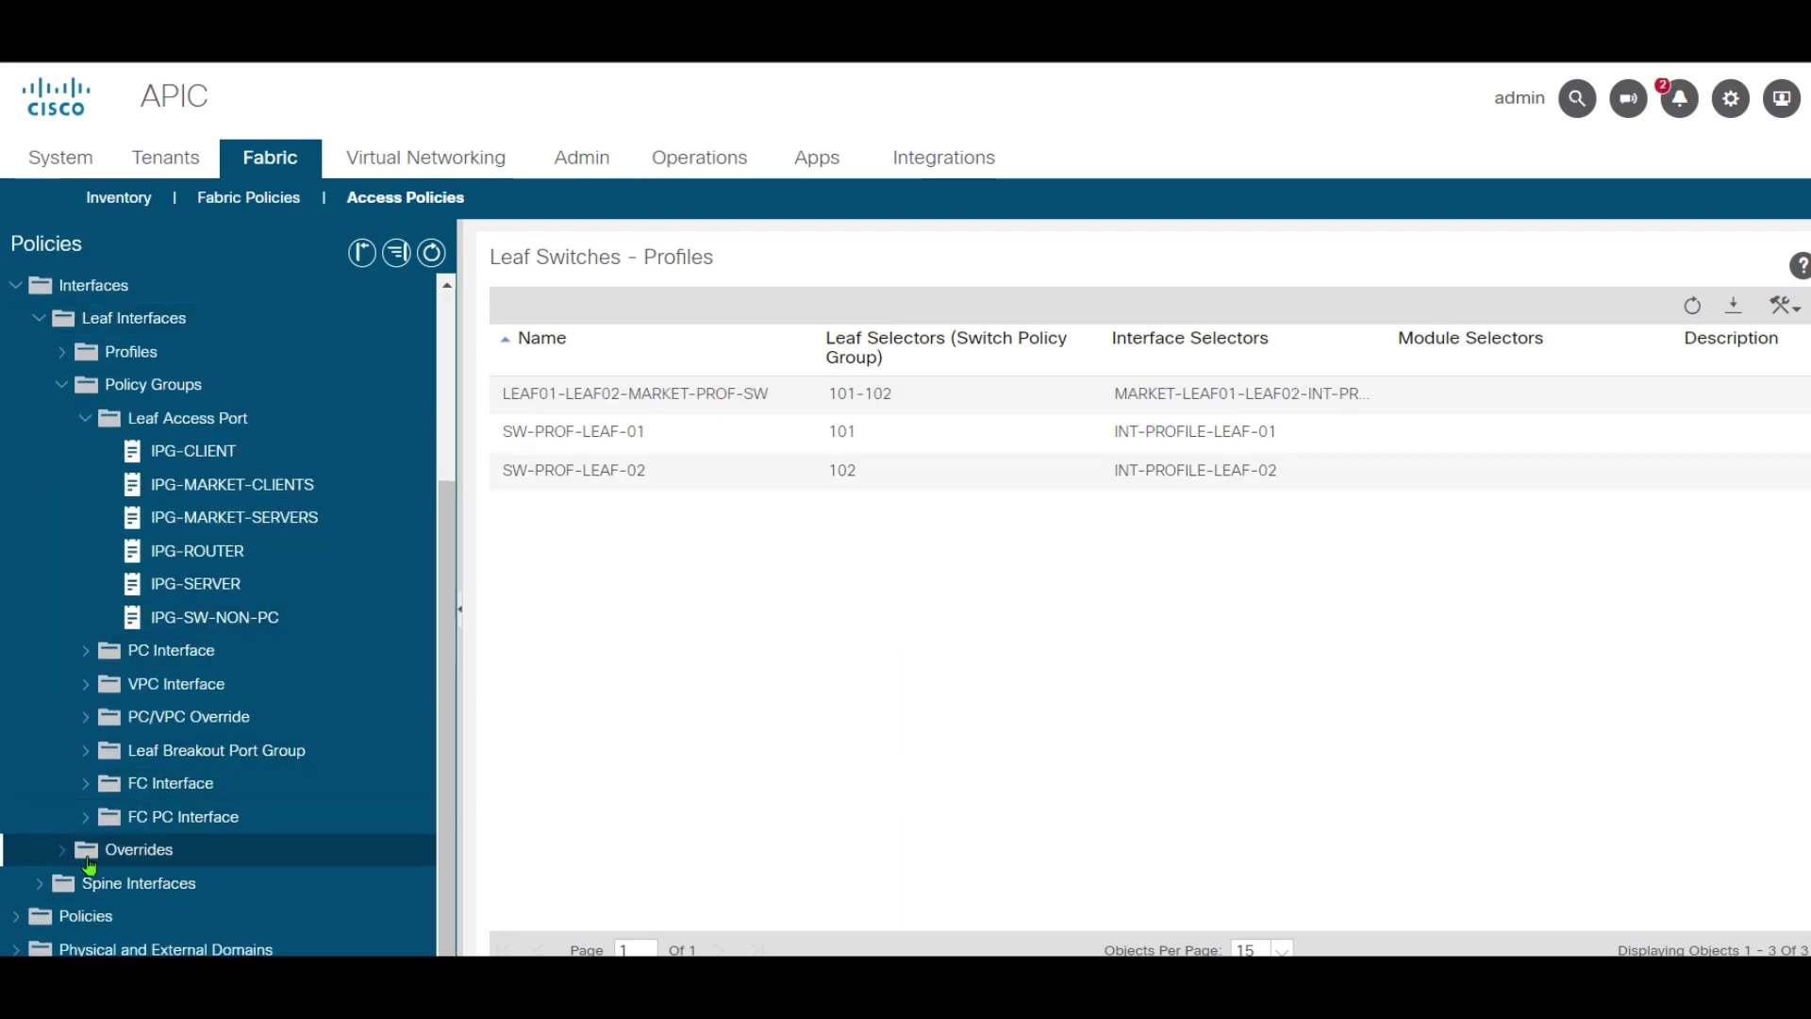
pyautogui.click(17, 916)
pyautogui.scroll(-2, 243, 783)
pyautogui.scroll(1, 243, 783)
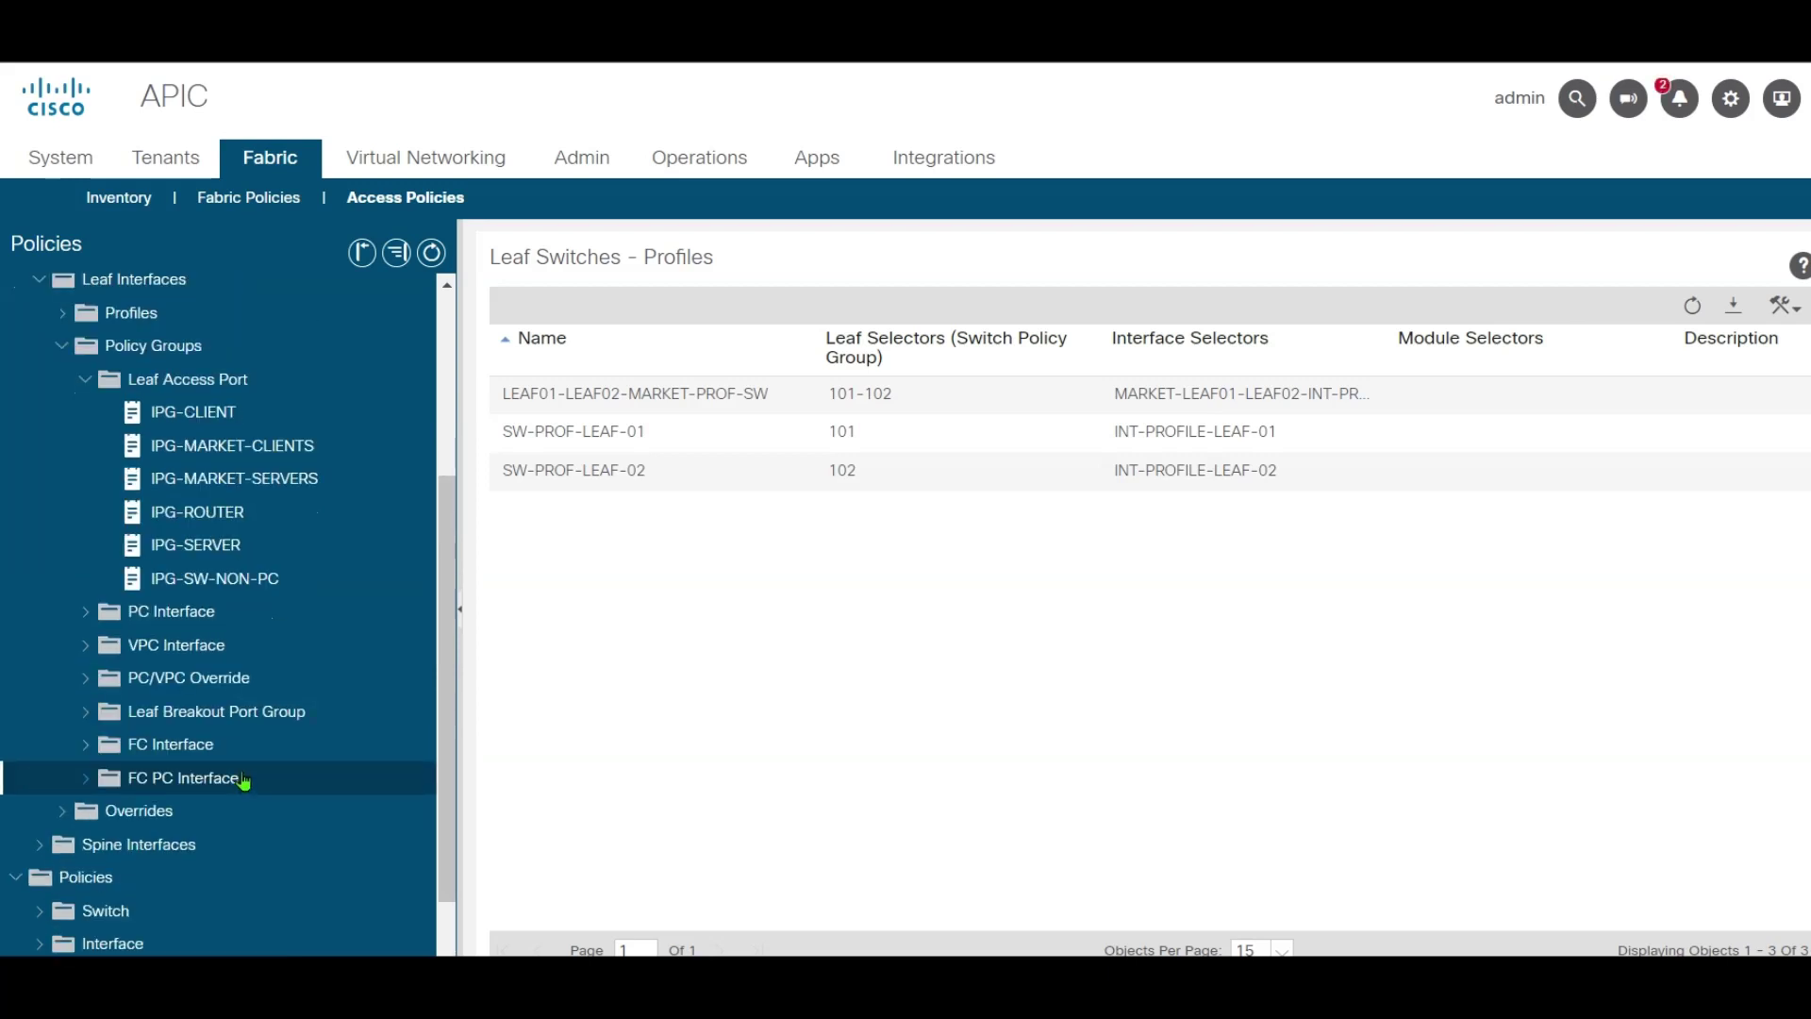
pyautogui.scroll(-1, 231, 797)
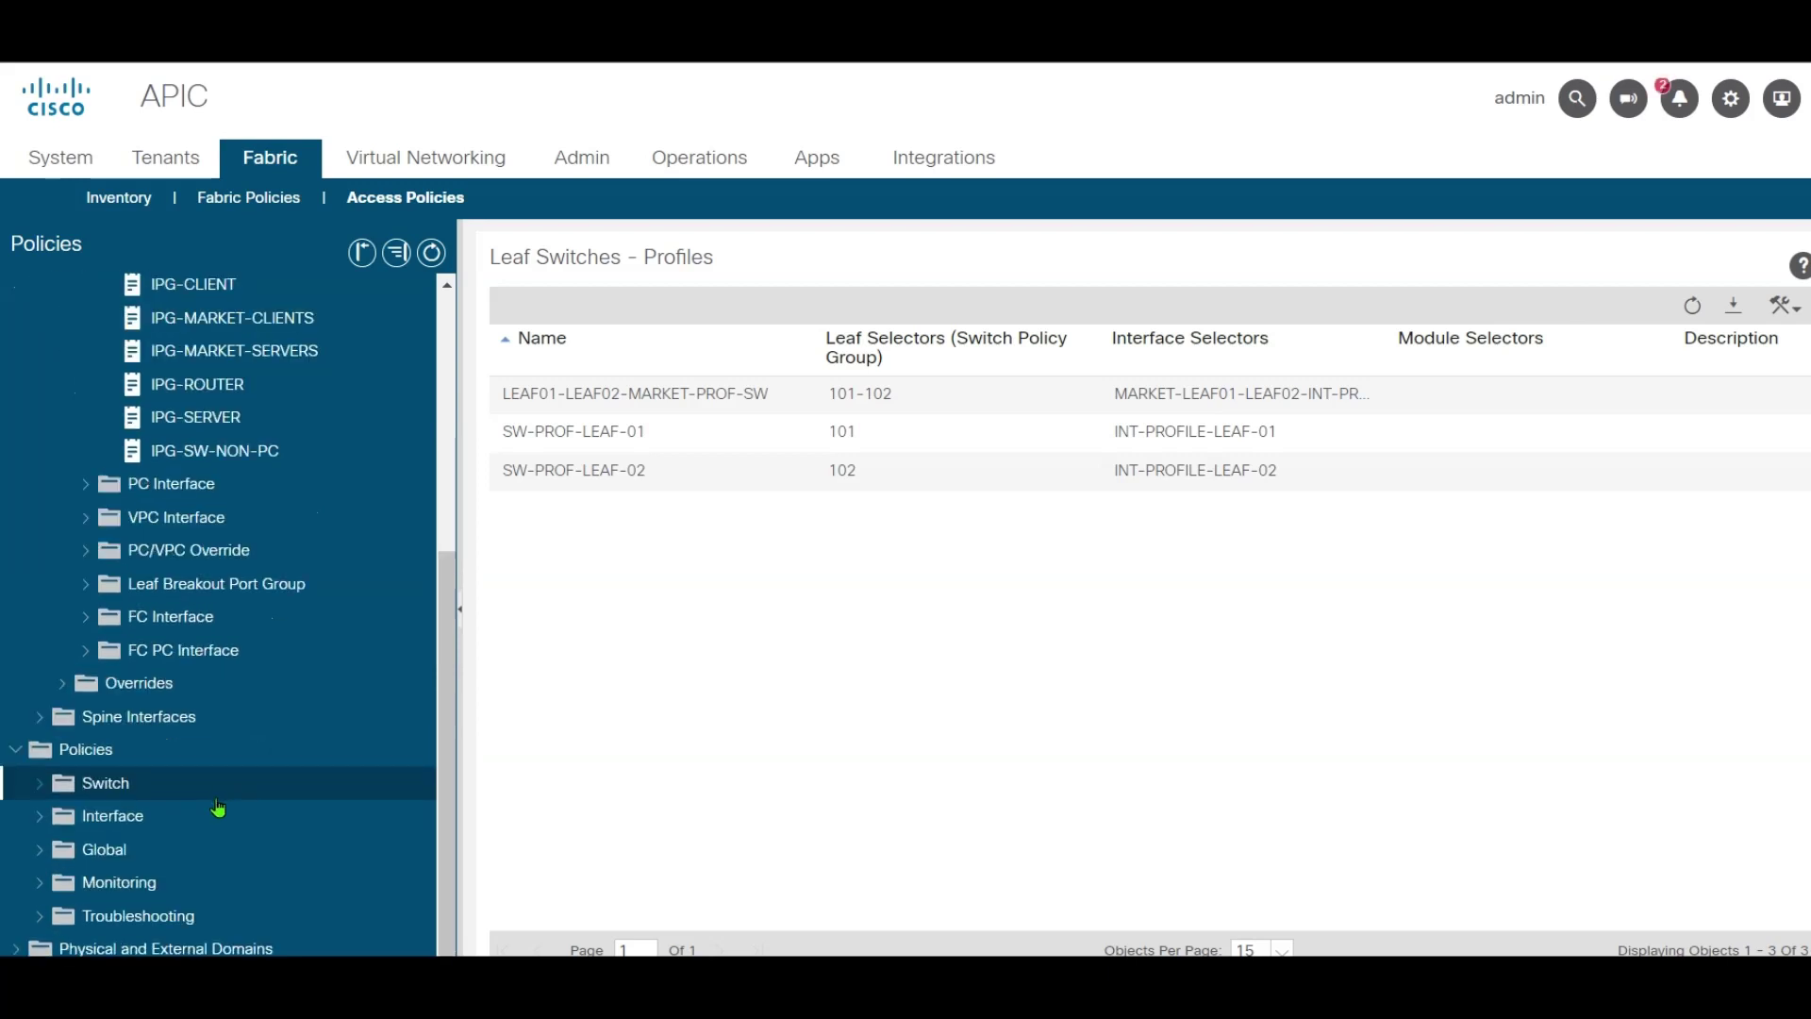
pyautogui.click(45, 857)
pyautogui.scroll(-2, 283, 853)
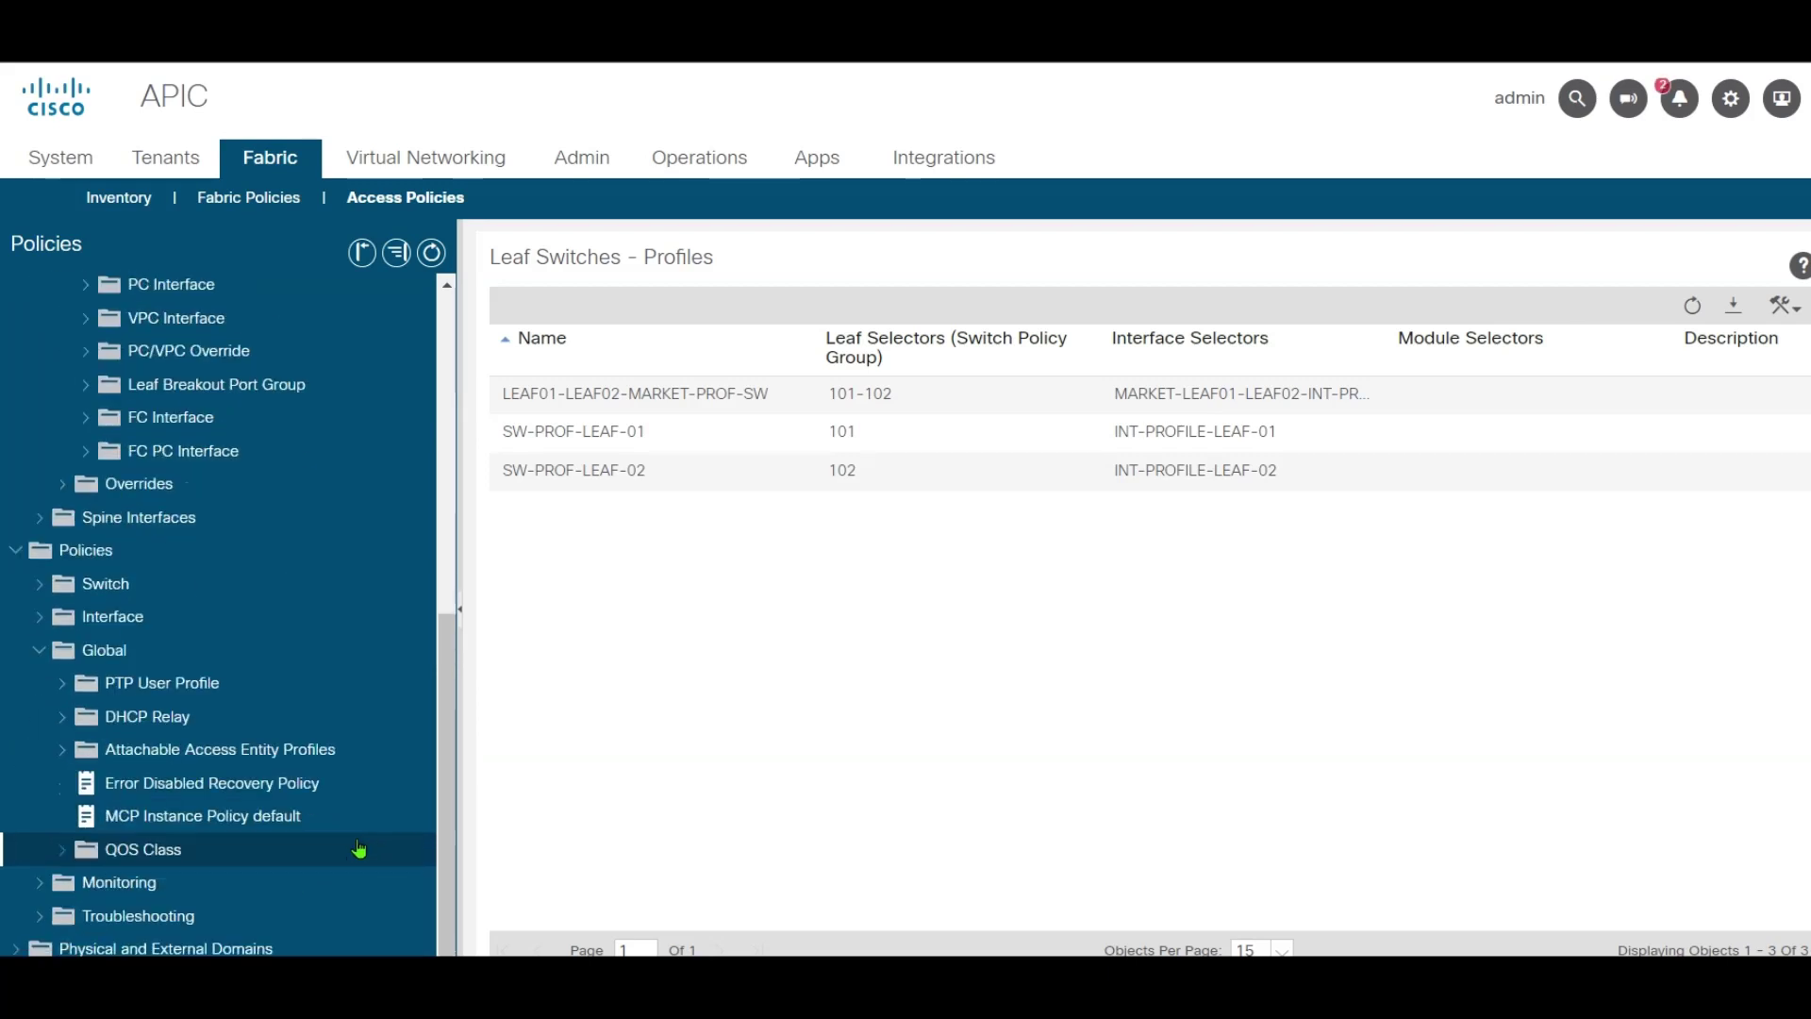
pyautogui.click(202, 751)
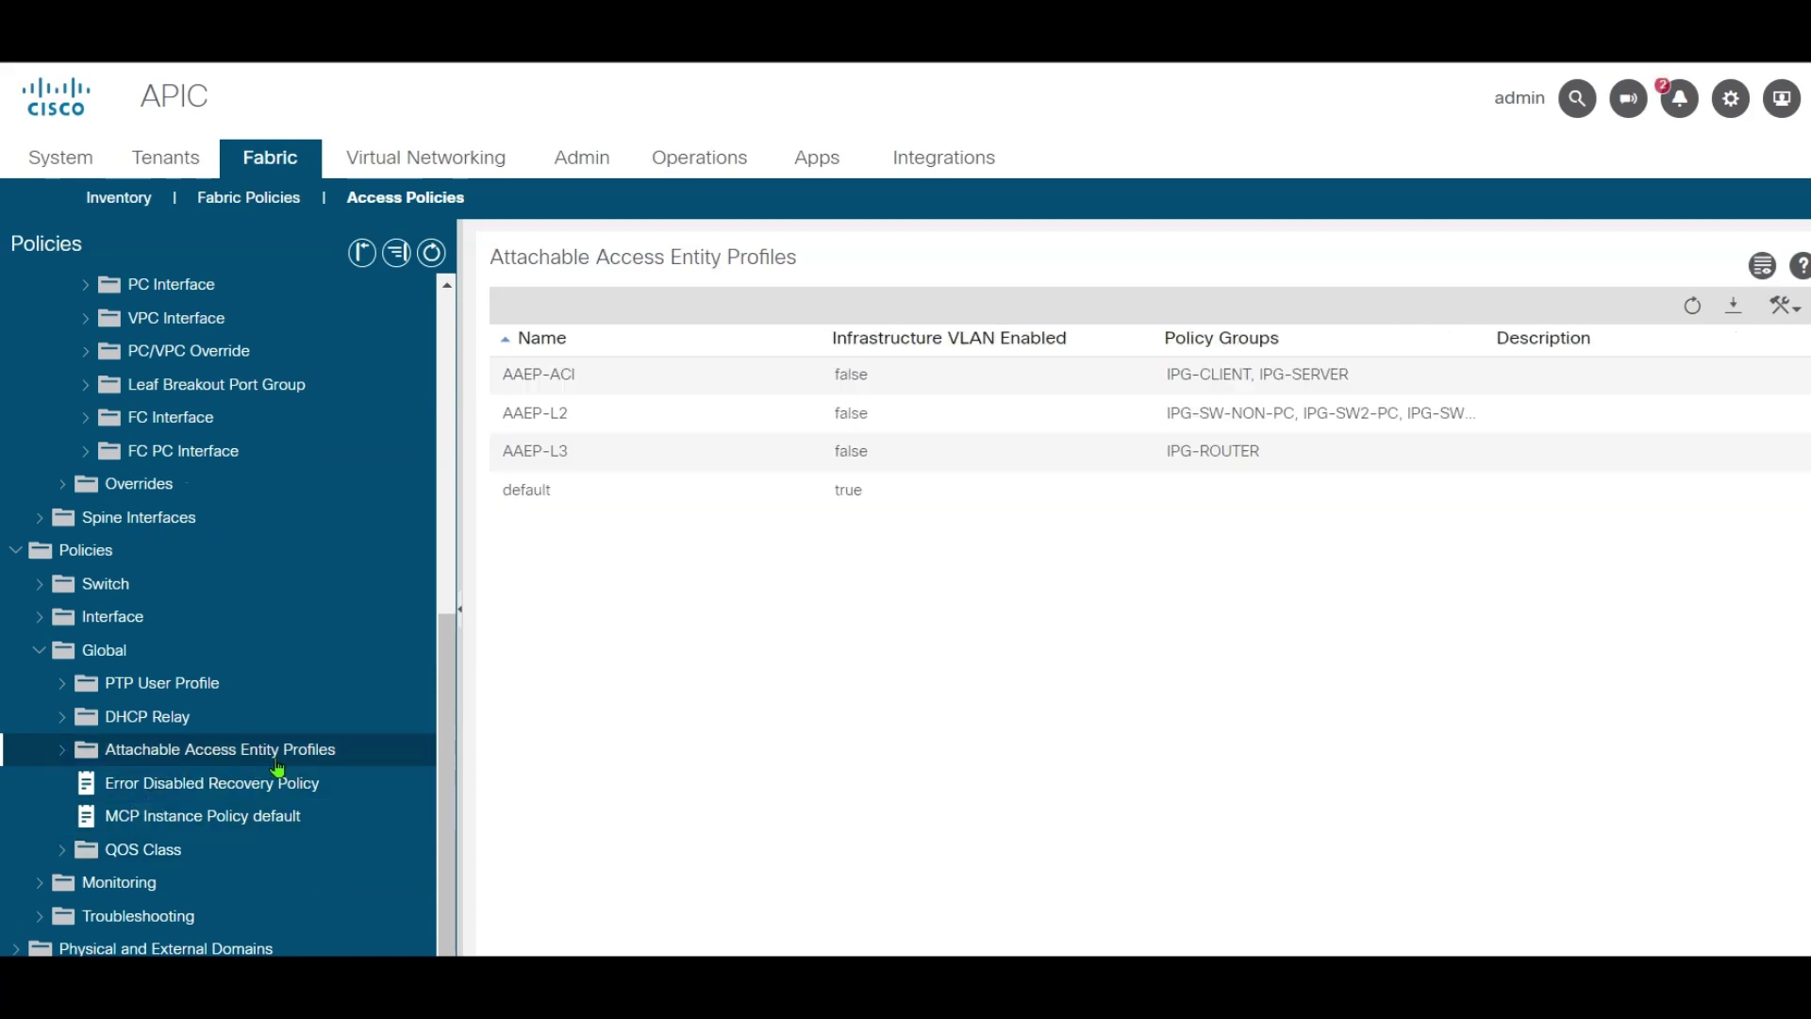
pyautogui.rightClick(278, 767)
pyautogui.click(424, 771)
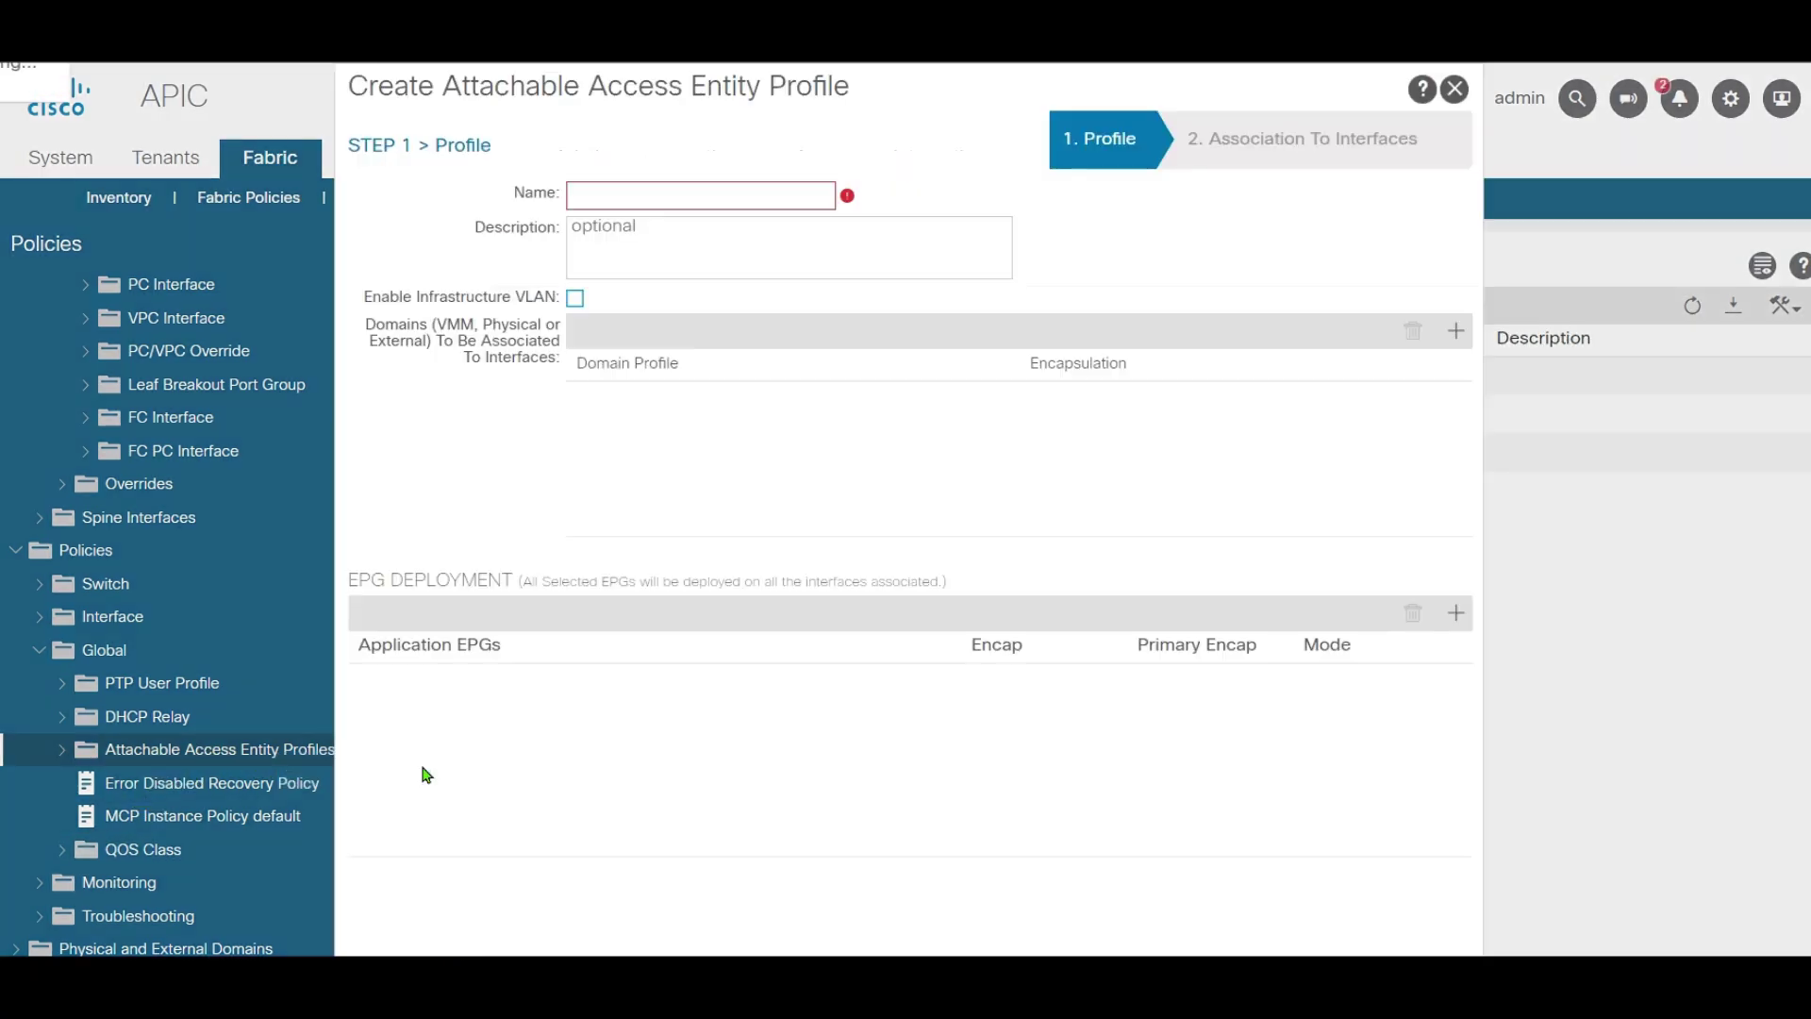
pyautogui.click(688, 196)
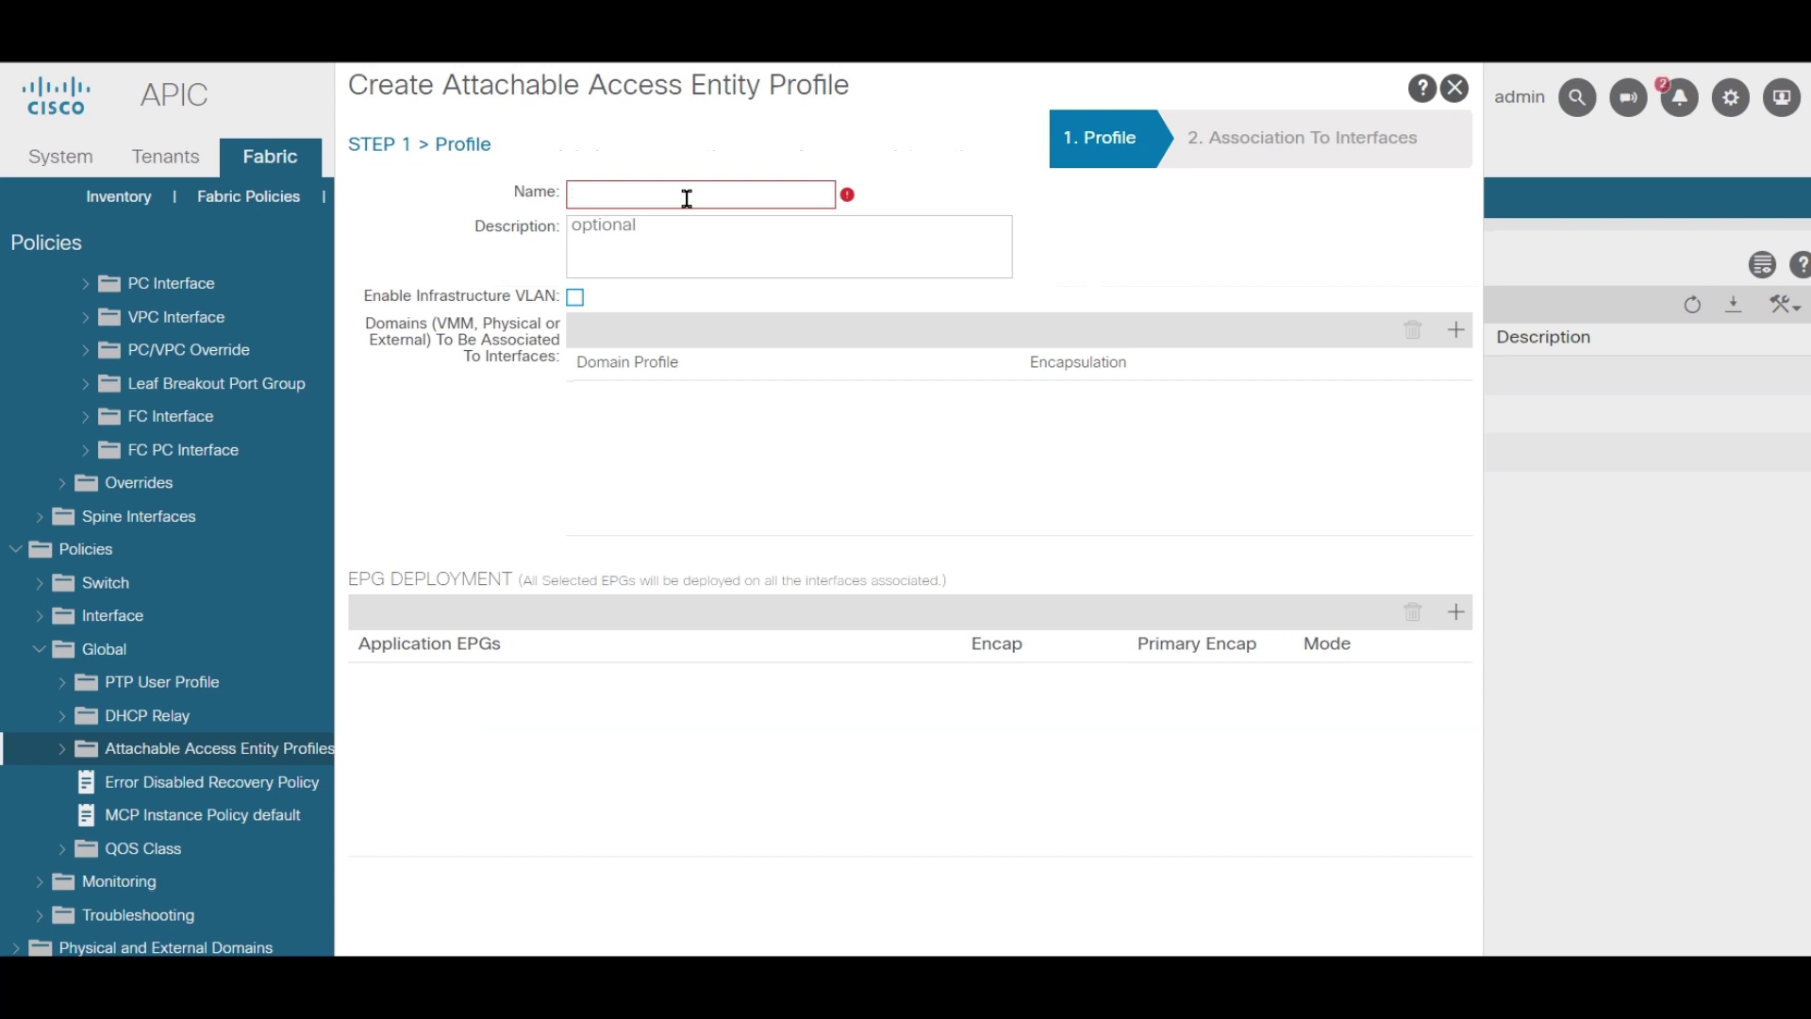
pyautogui.write('AAEP-ACI-MARKET')
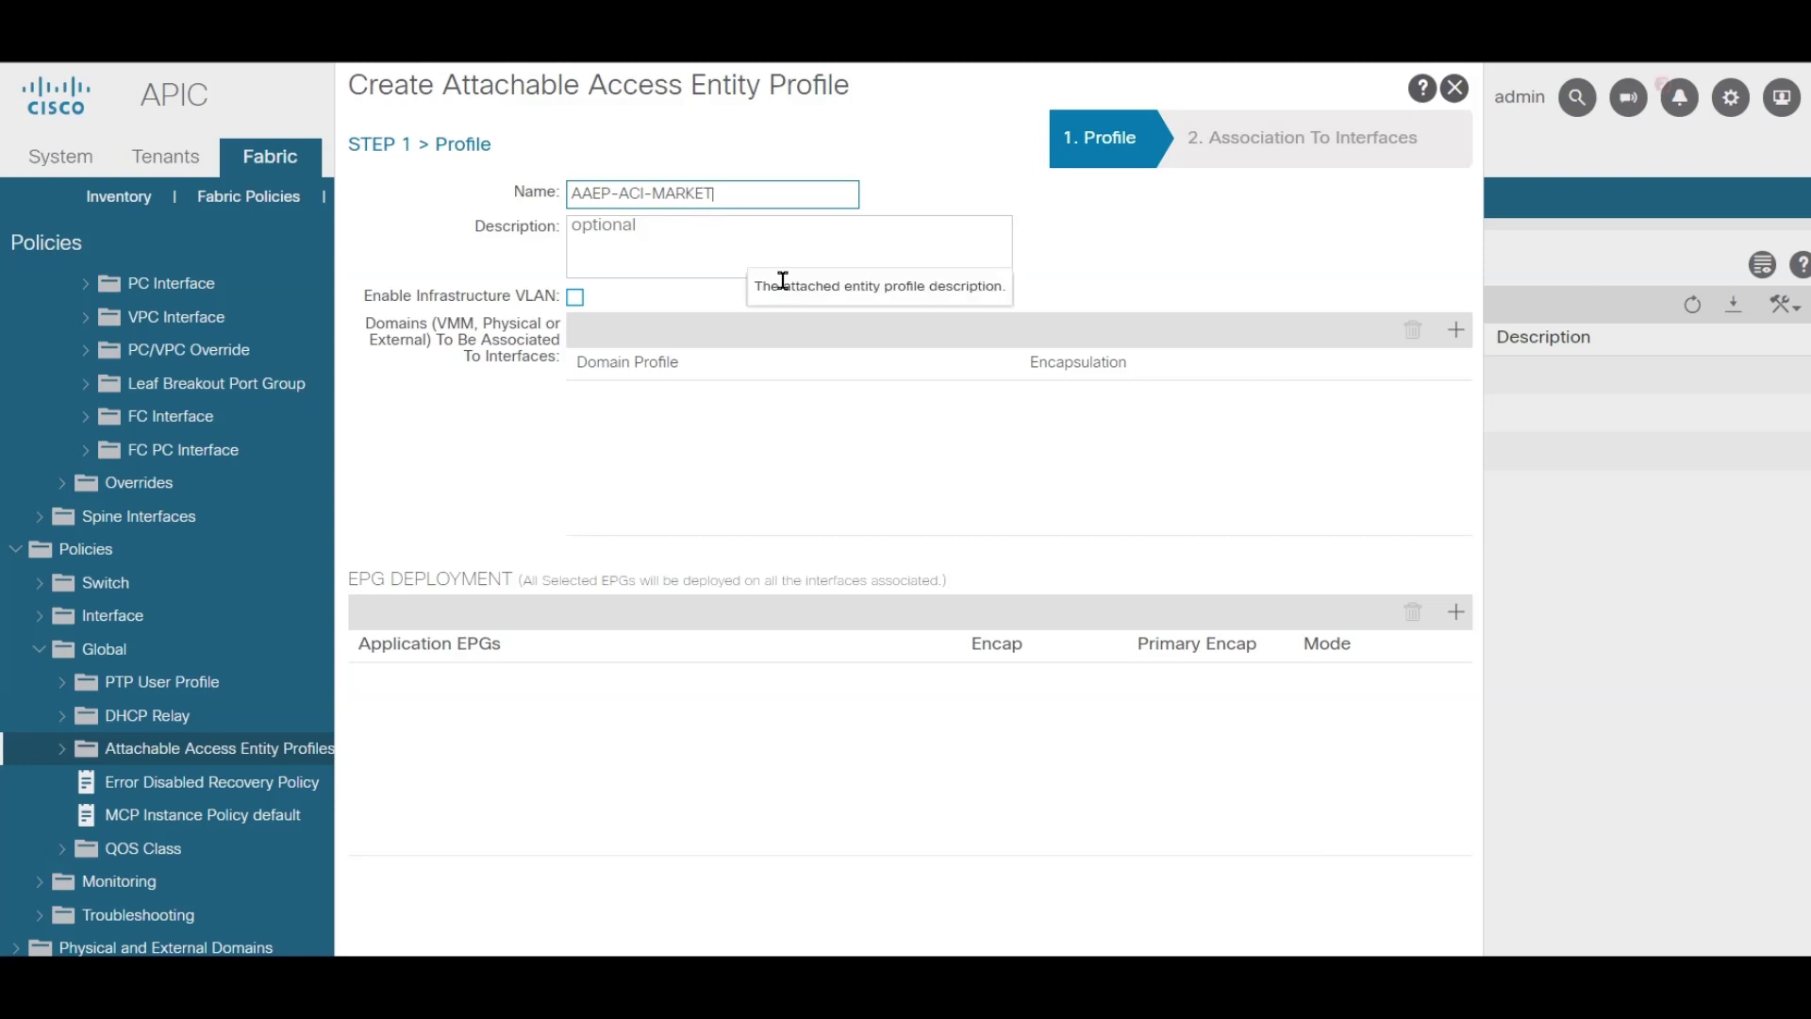
# Associate the physical domain ACI-PORTS with the access entity profile and proceed to the interface association
pyautogui.click(1457, 330)
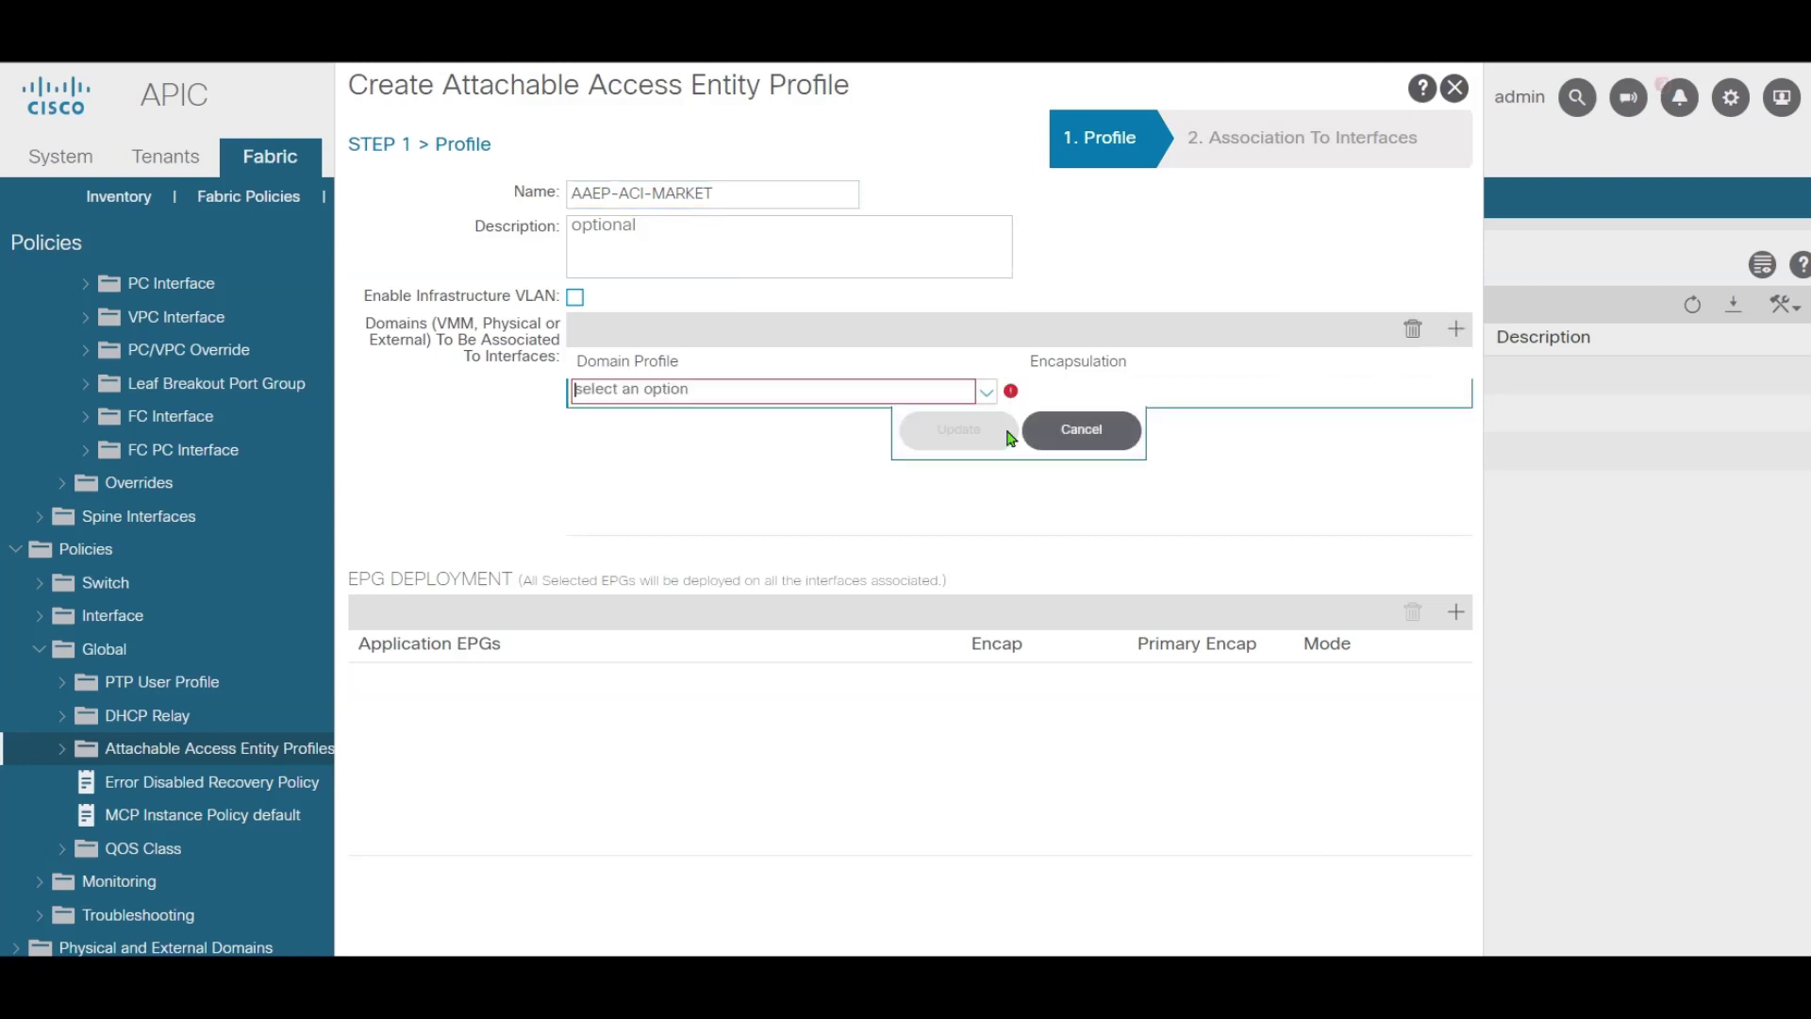
pyautogui.click(987, 391)
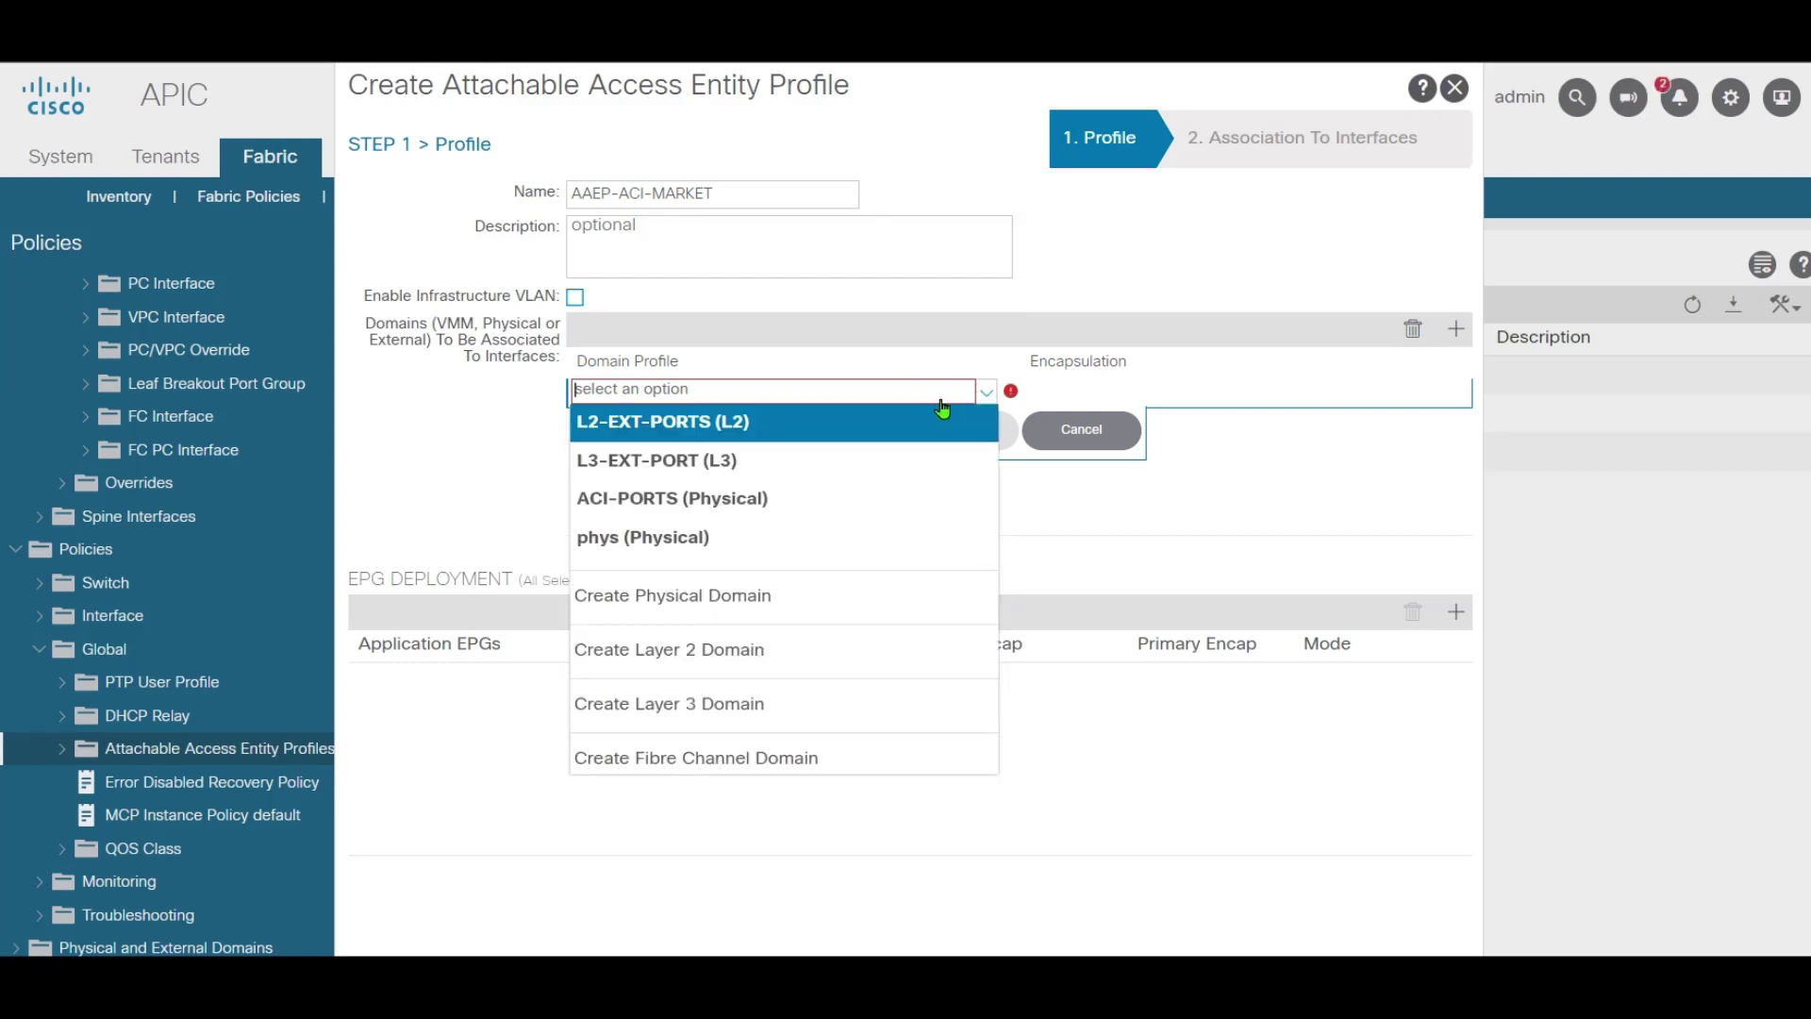
pyautogui.click(677, 502)
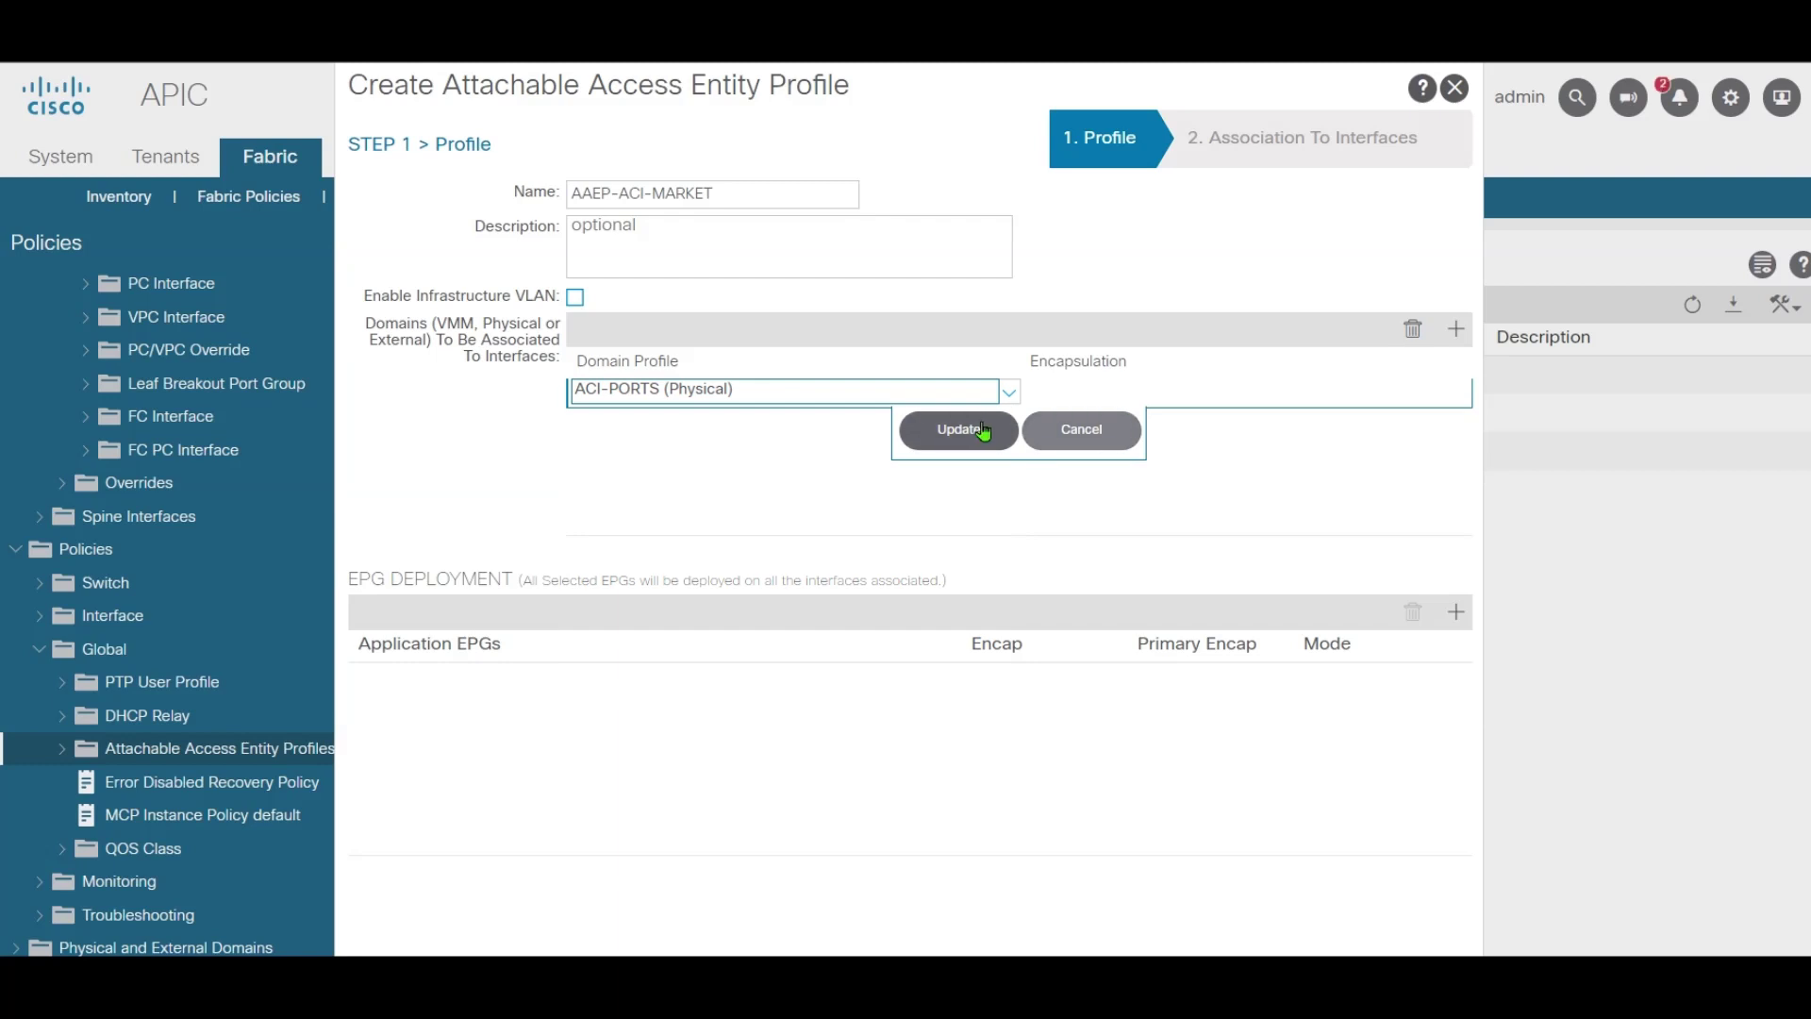
pyautogui.click(962, 429)
pyautogui.click(1436, 977)
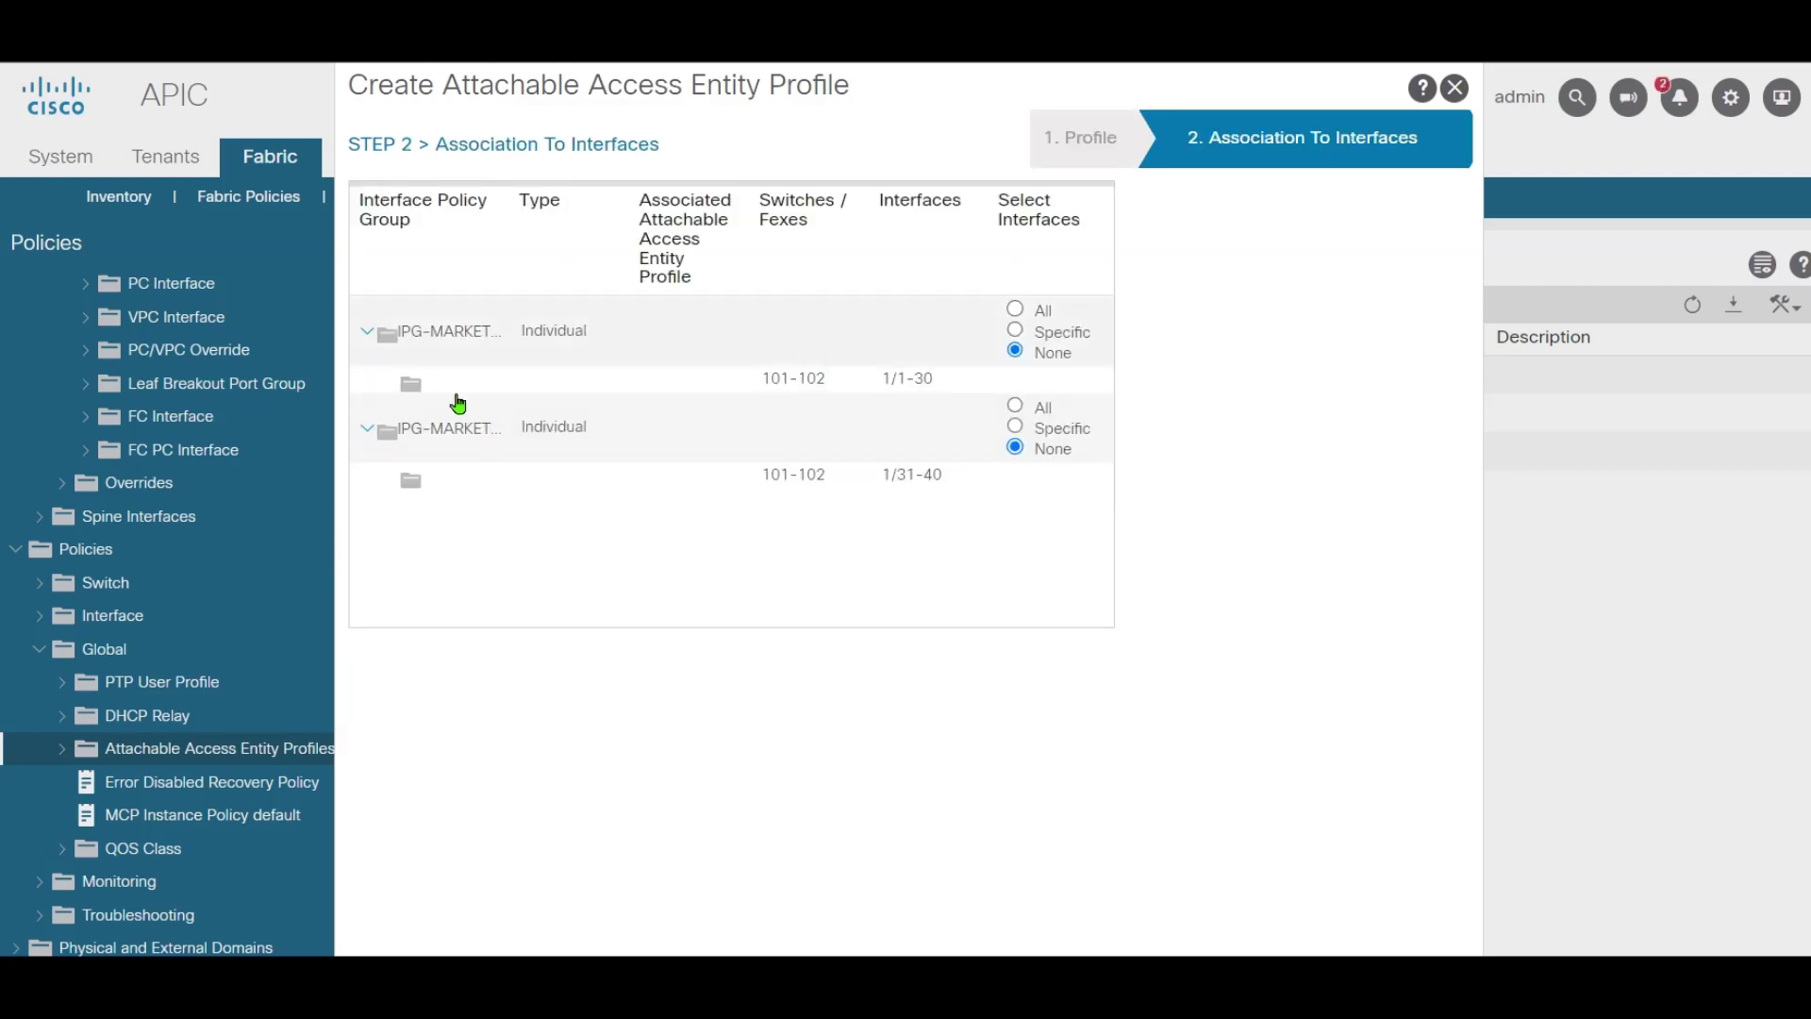
# Select all interfaces for both market interface policy groups and finish creating the access entity profile
pyautogui.click(1016, 309)
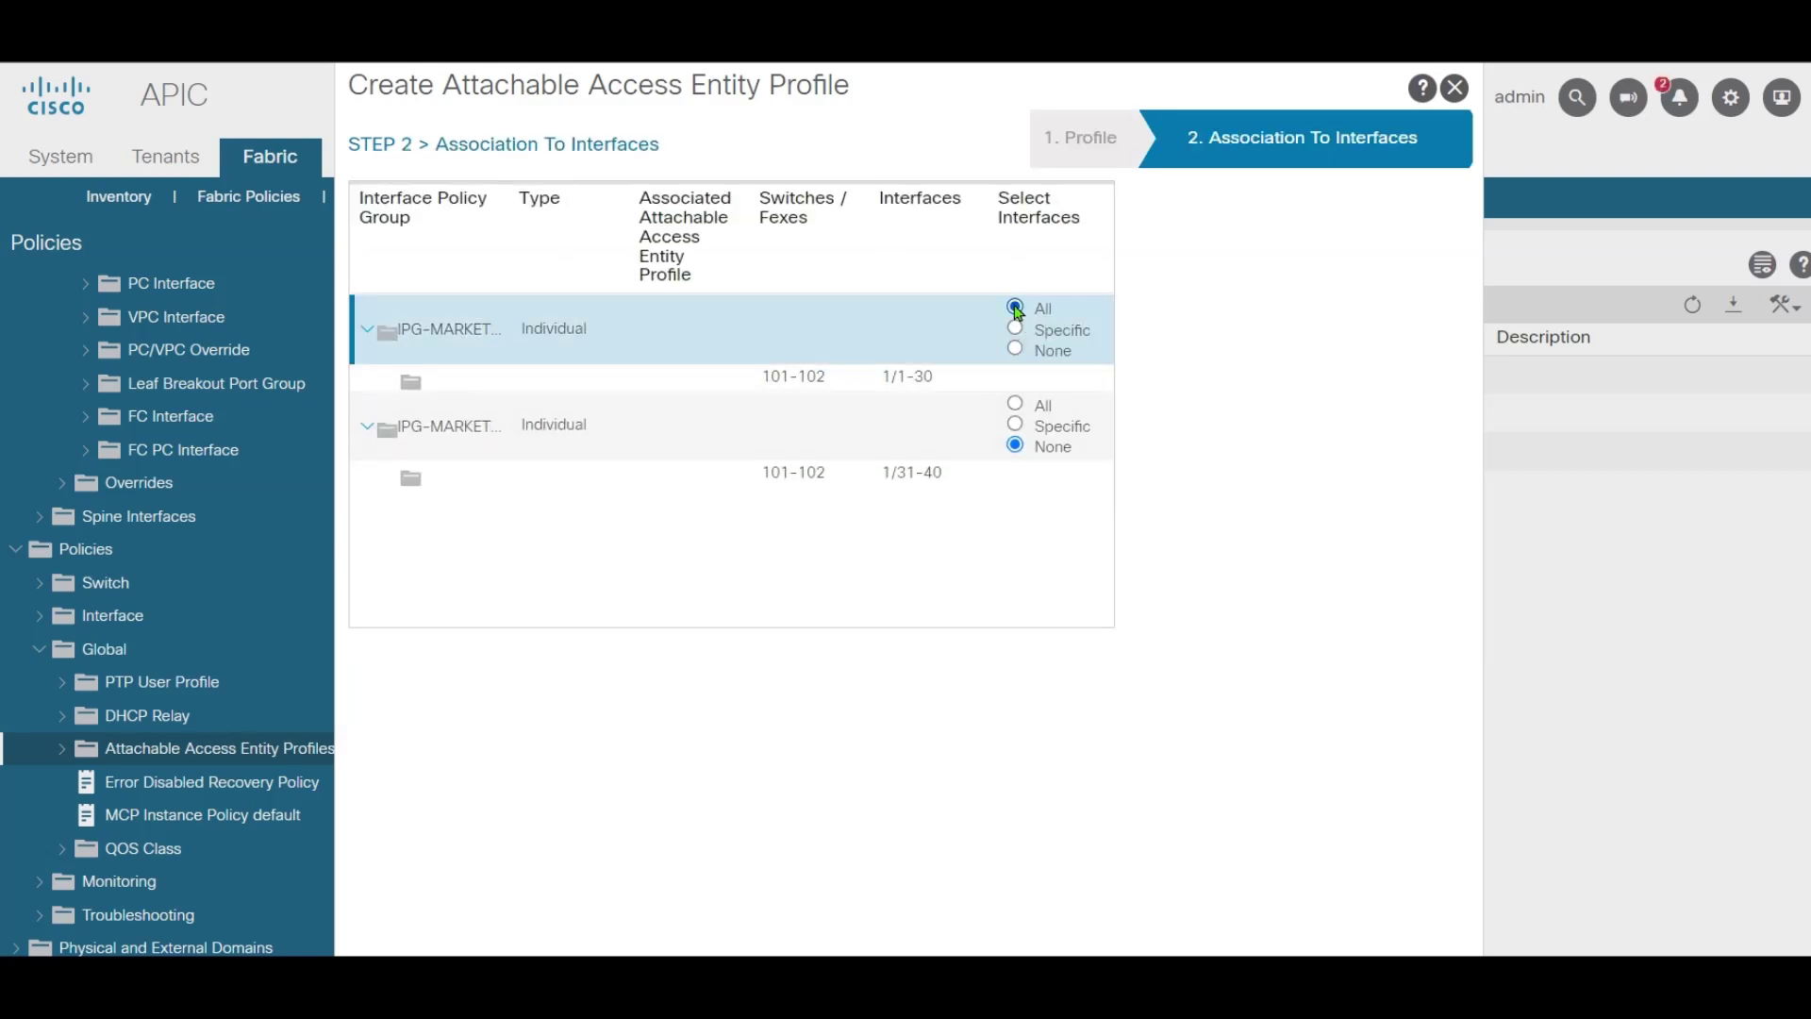
pyautogui.click(1016, 404)
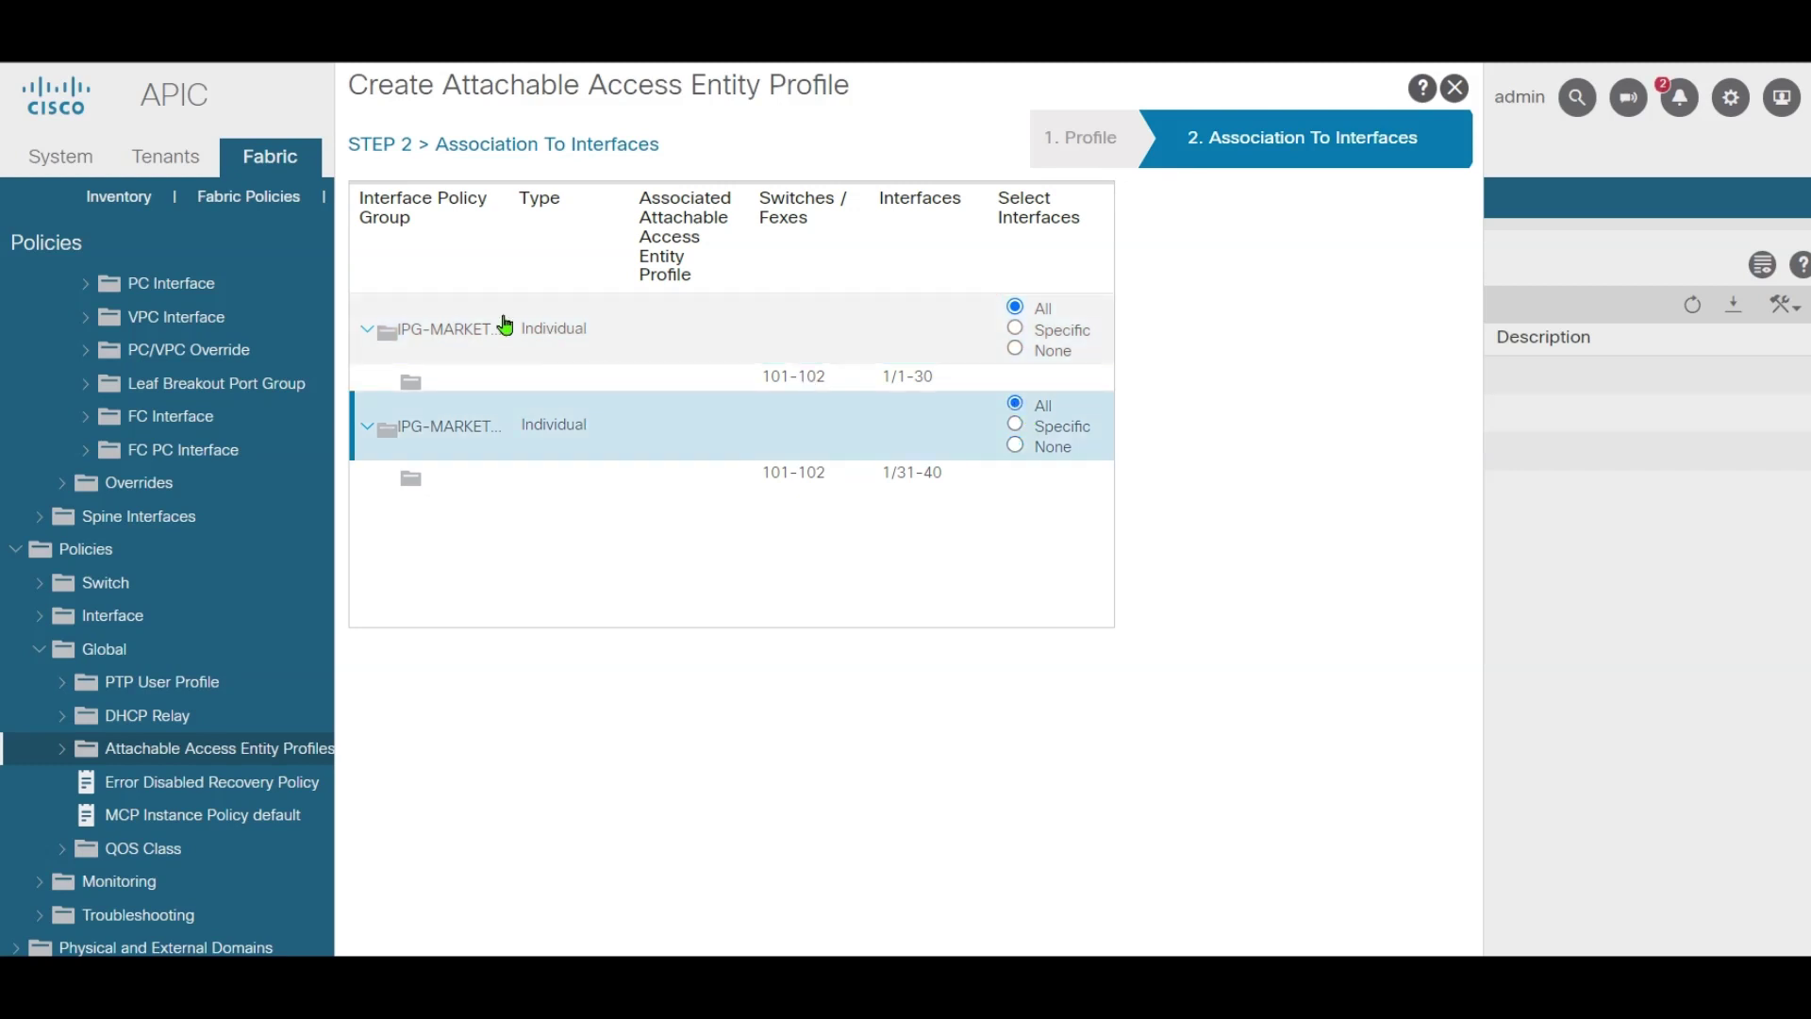
pyautogui.moveTo(511, 212); pyautogui.dragTo(691, 213)
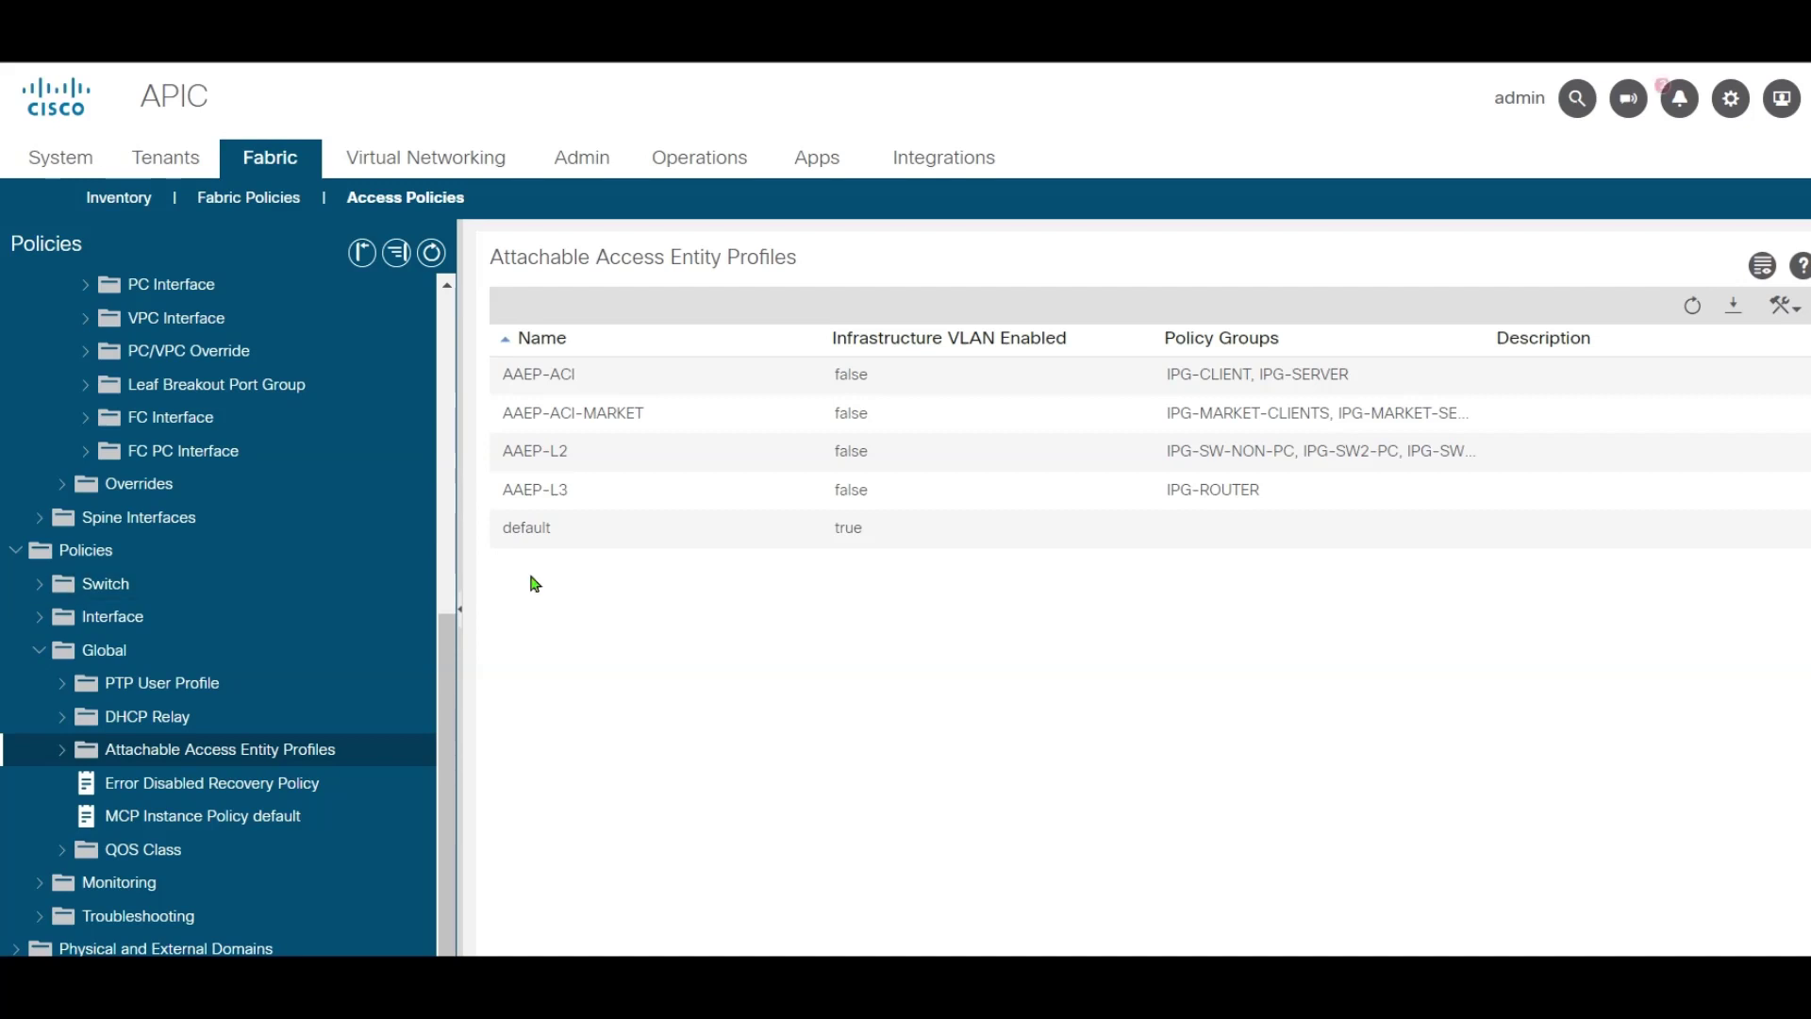
# In tenant ABC, start a new bridge domain named BD-MARKET-CLIENT, assign it to VRF GRT and proceed to its L3 configuration
pyautogui.click(171, 157)
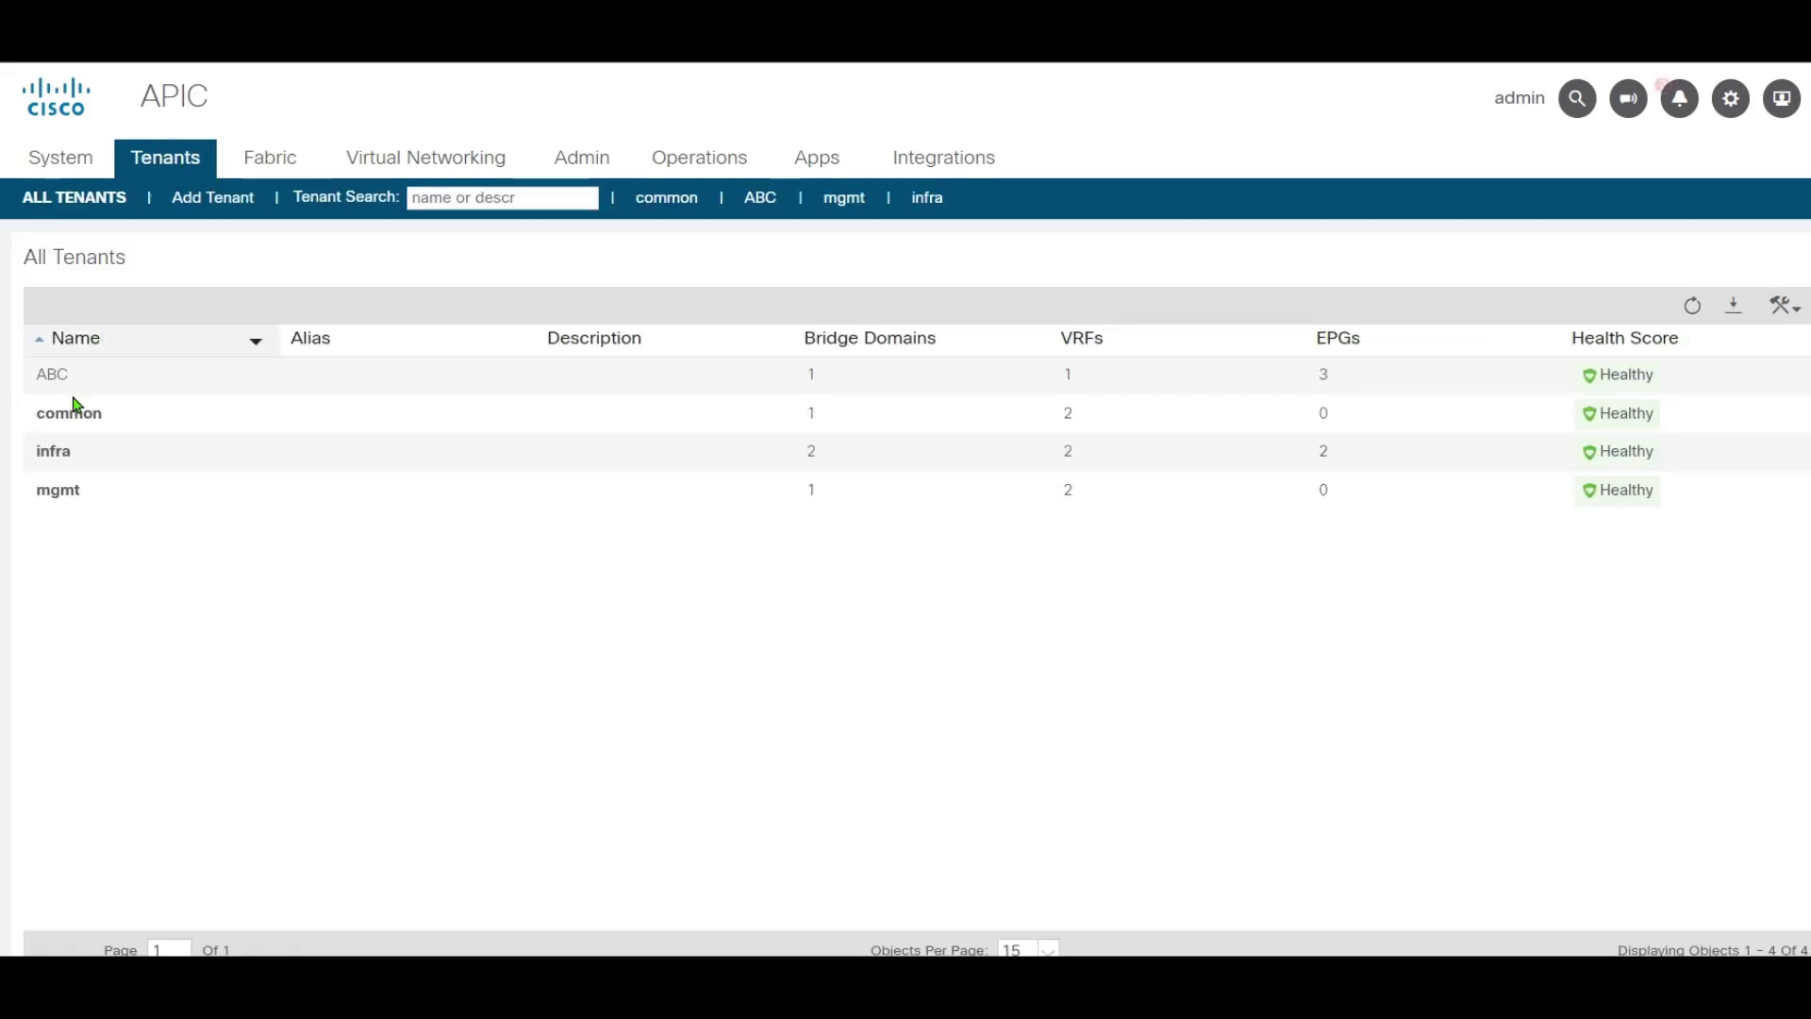
pyautogui.doubleClick(65, 383)
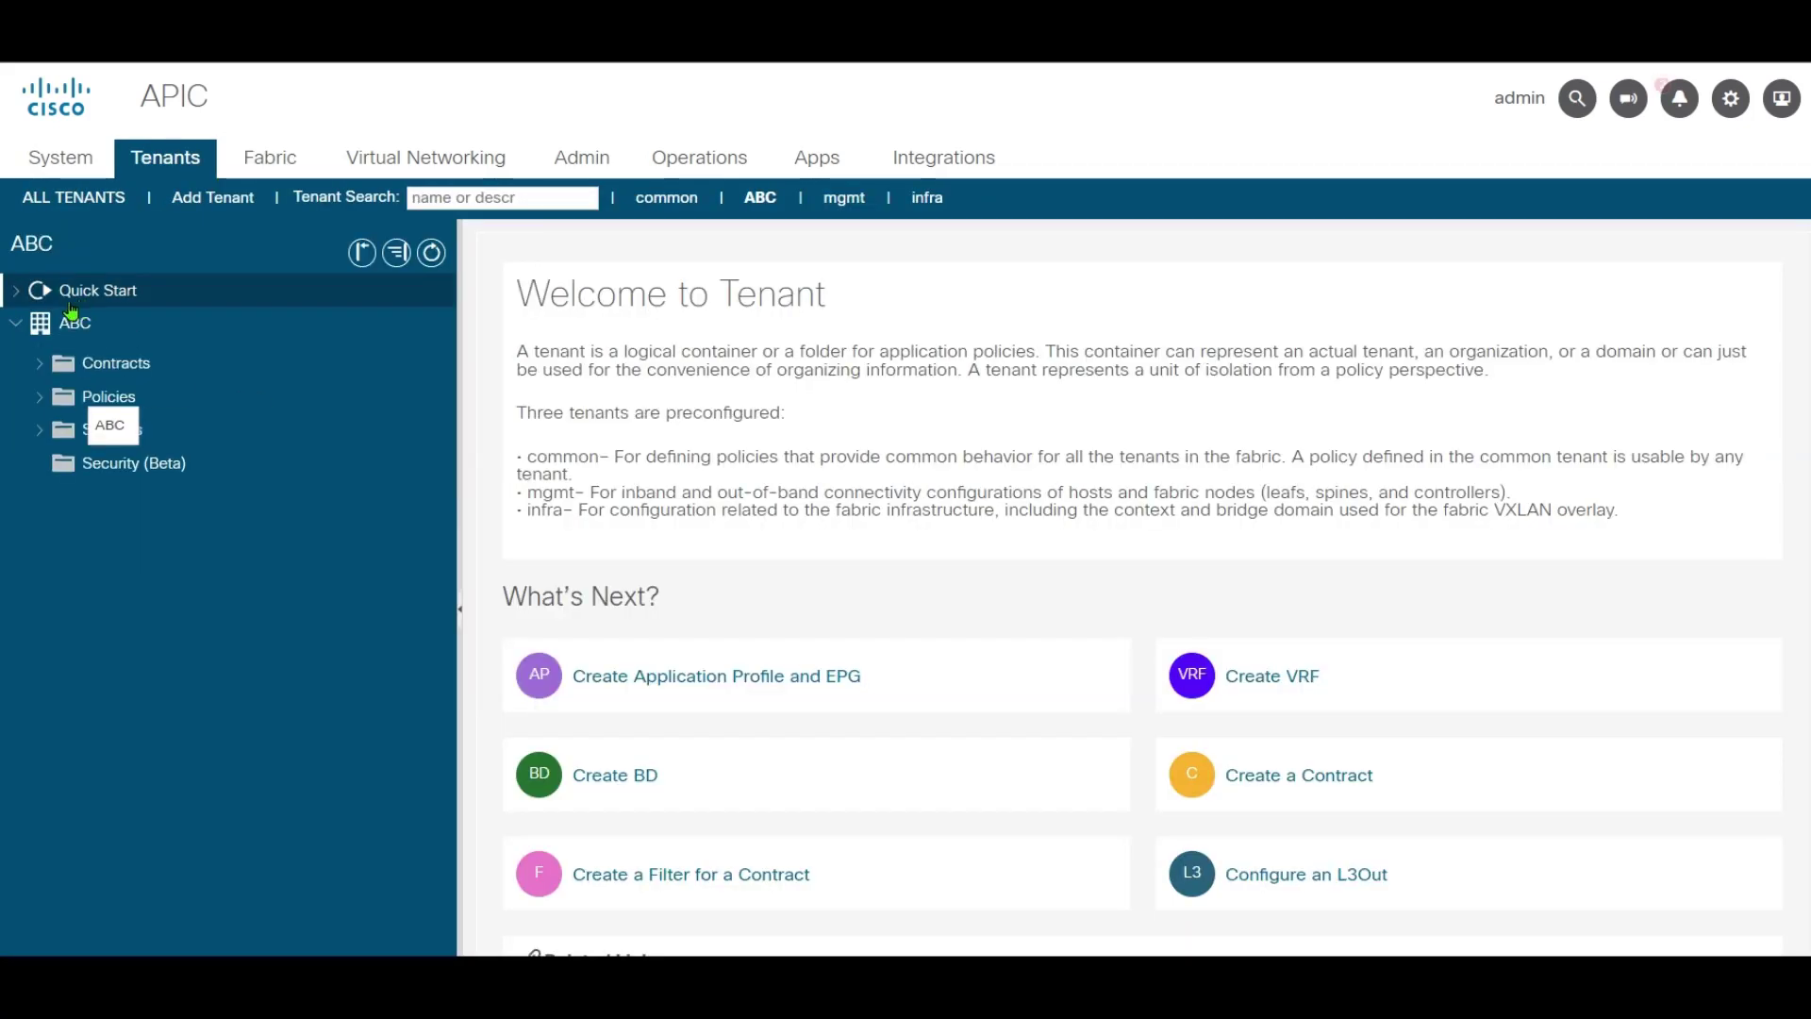
pyautogui.click(38, 313)
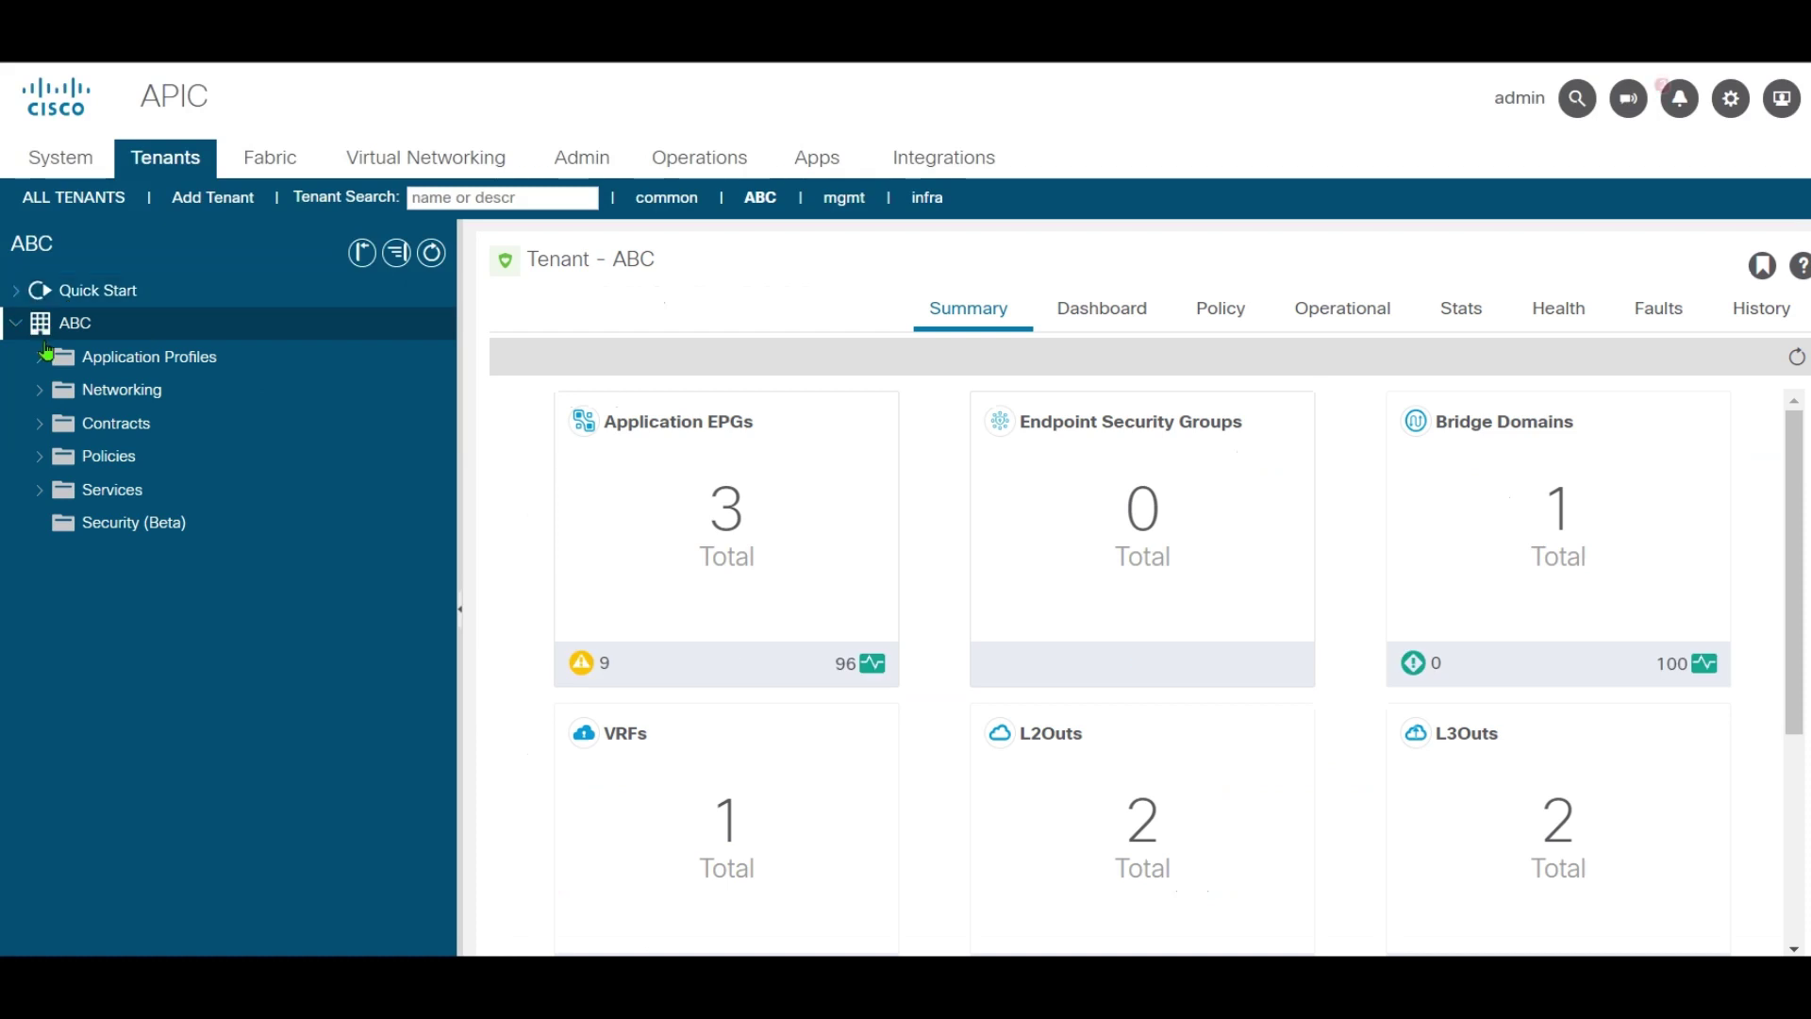
pyautogui.click(40, 392)
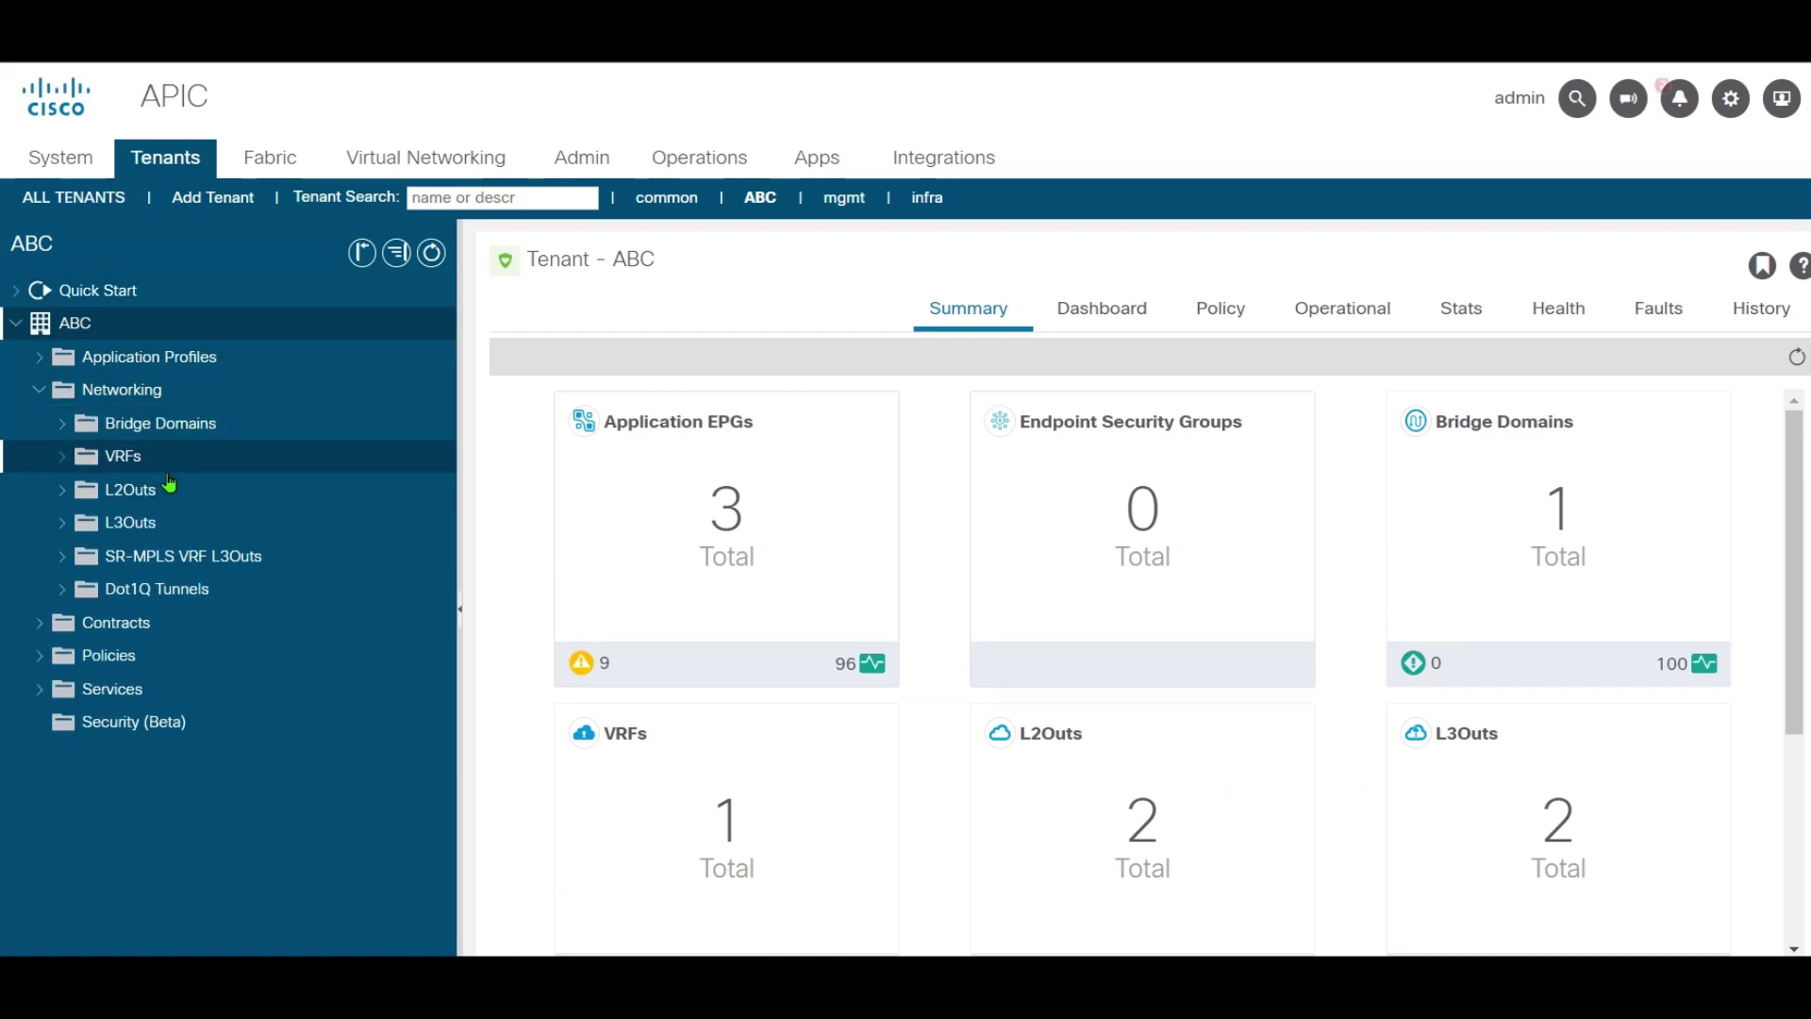
pyautogui.click(62, 426)
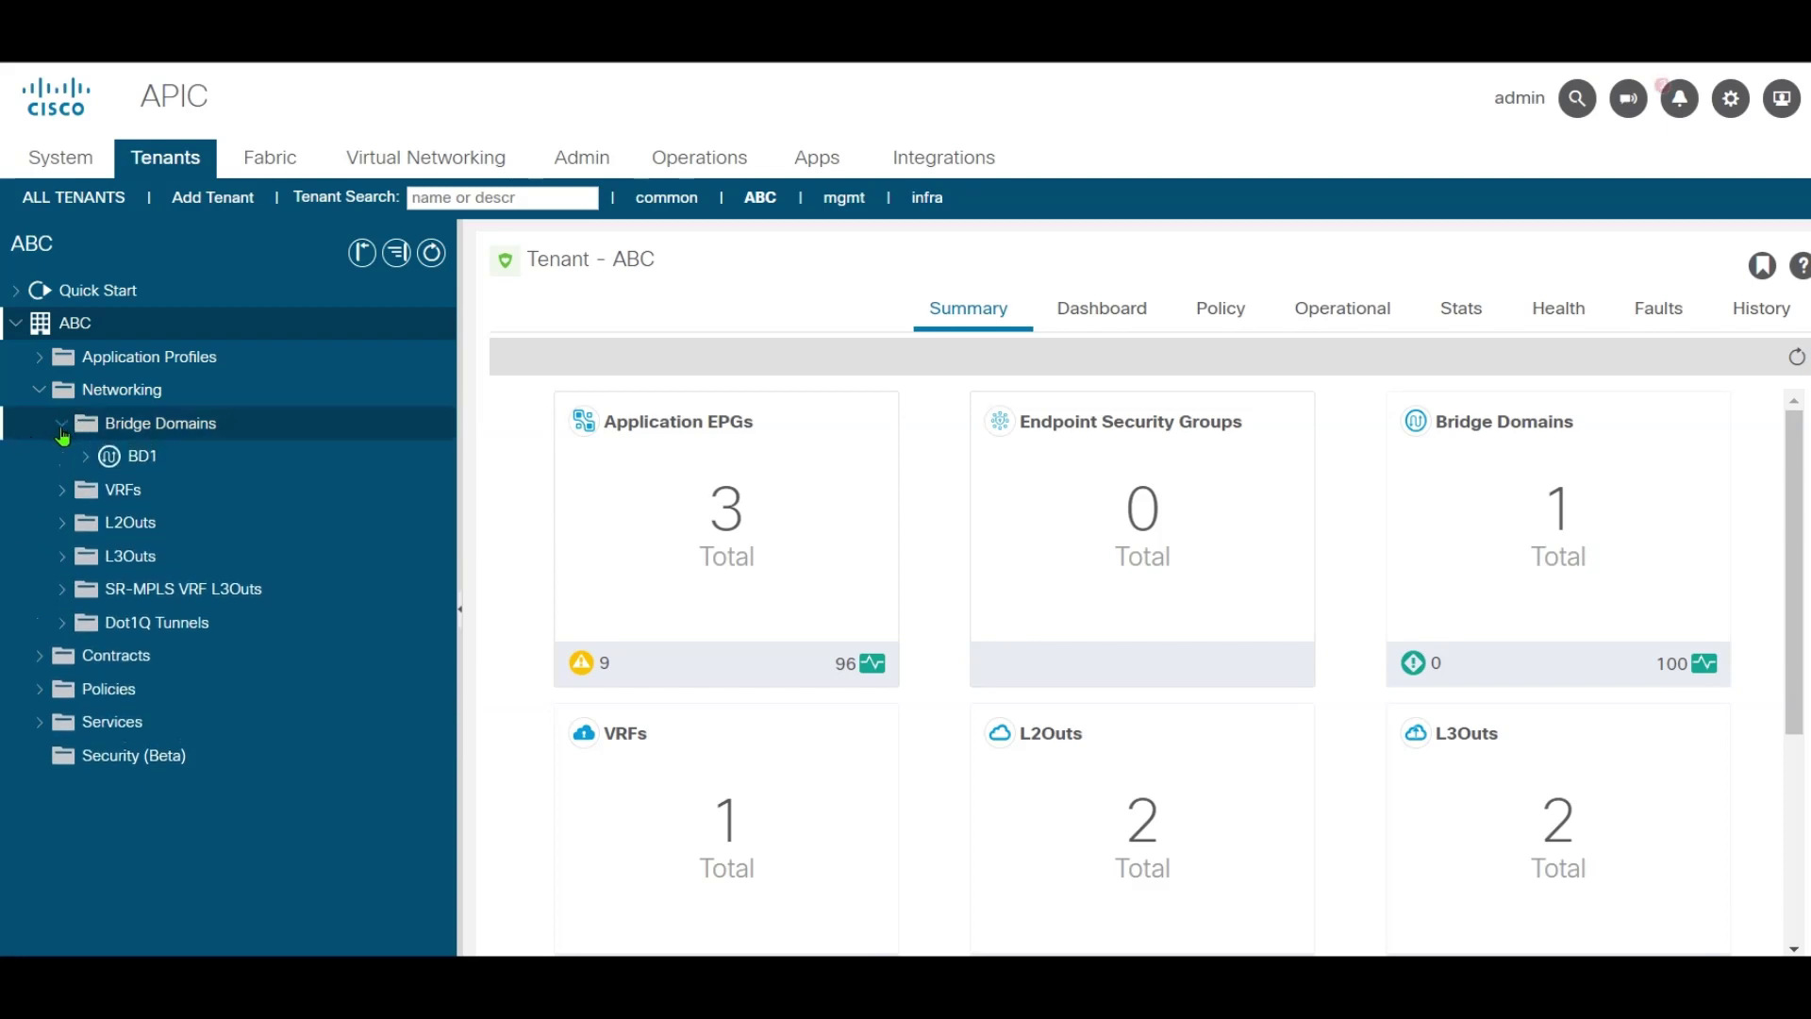
pyautogui.click(148, 423)
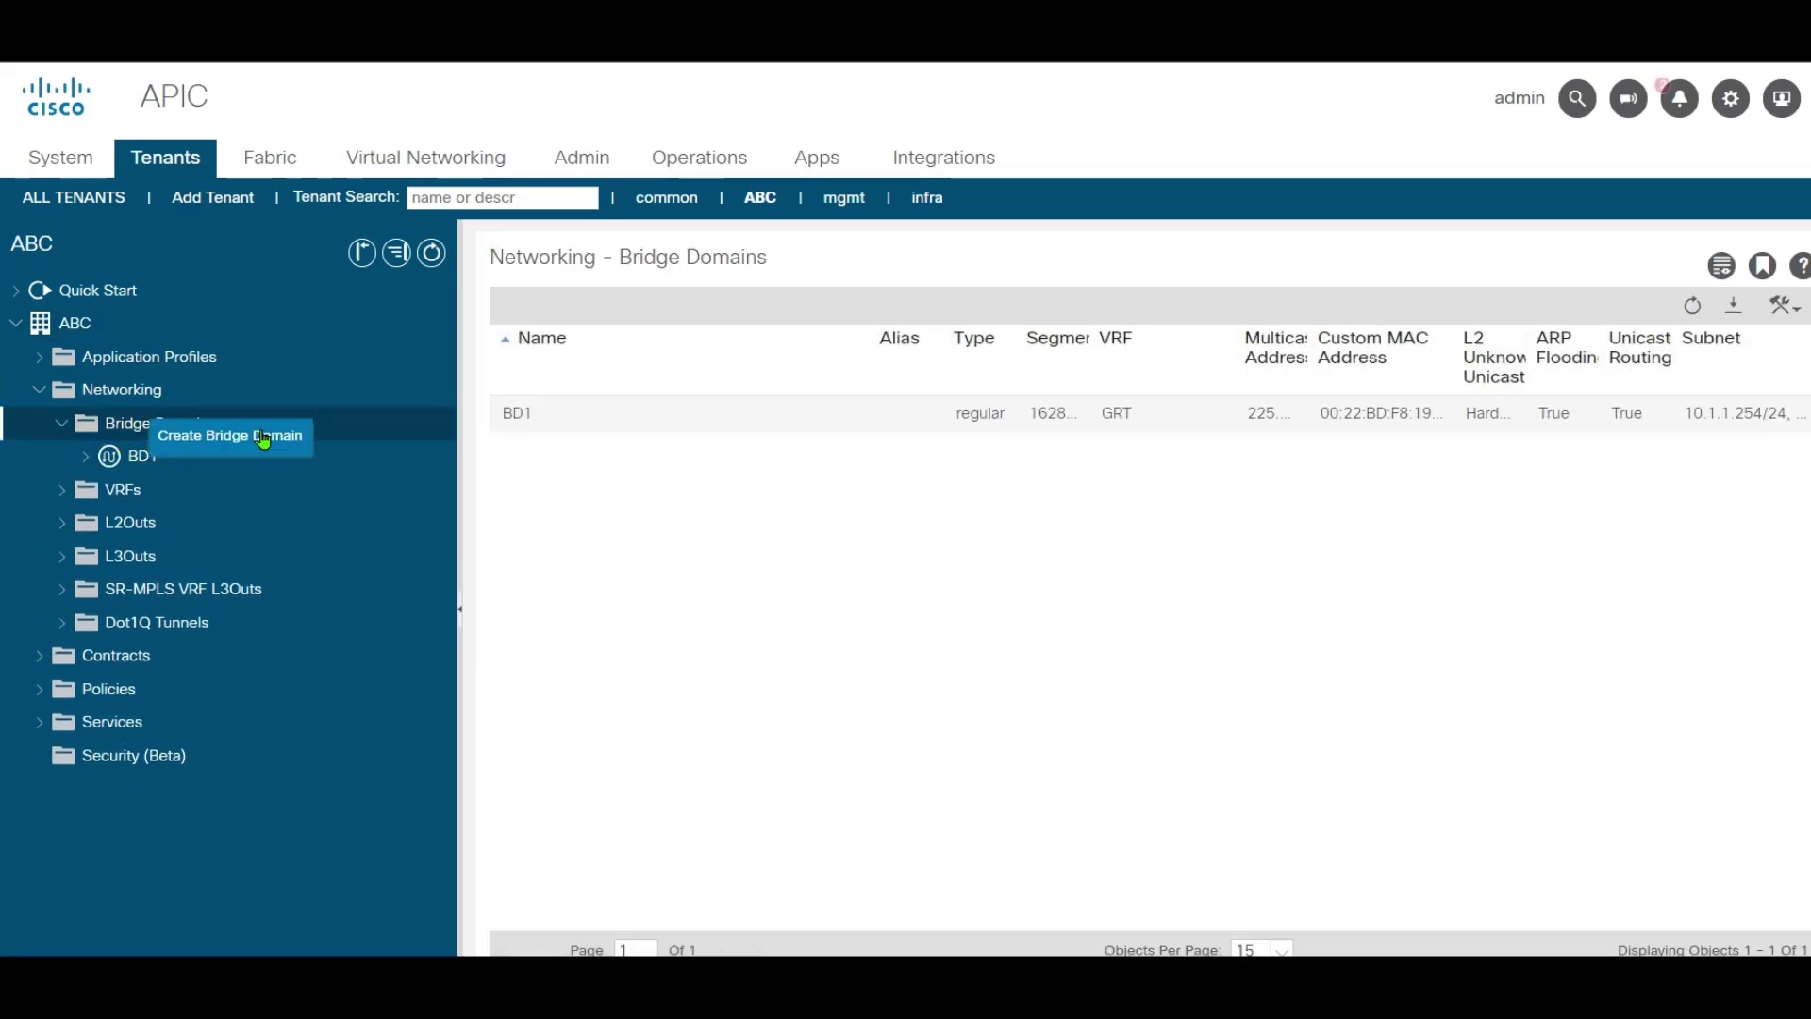
pyautogui.click(263, 440)
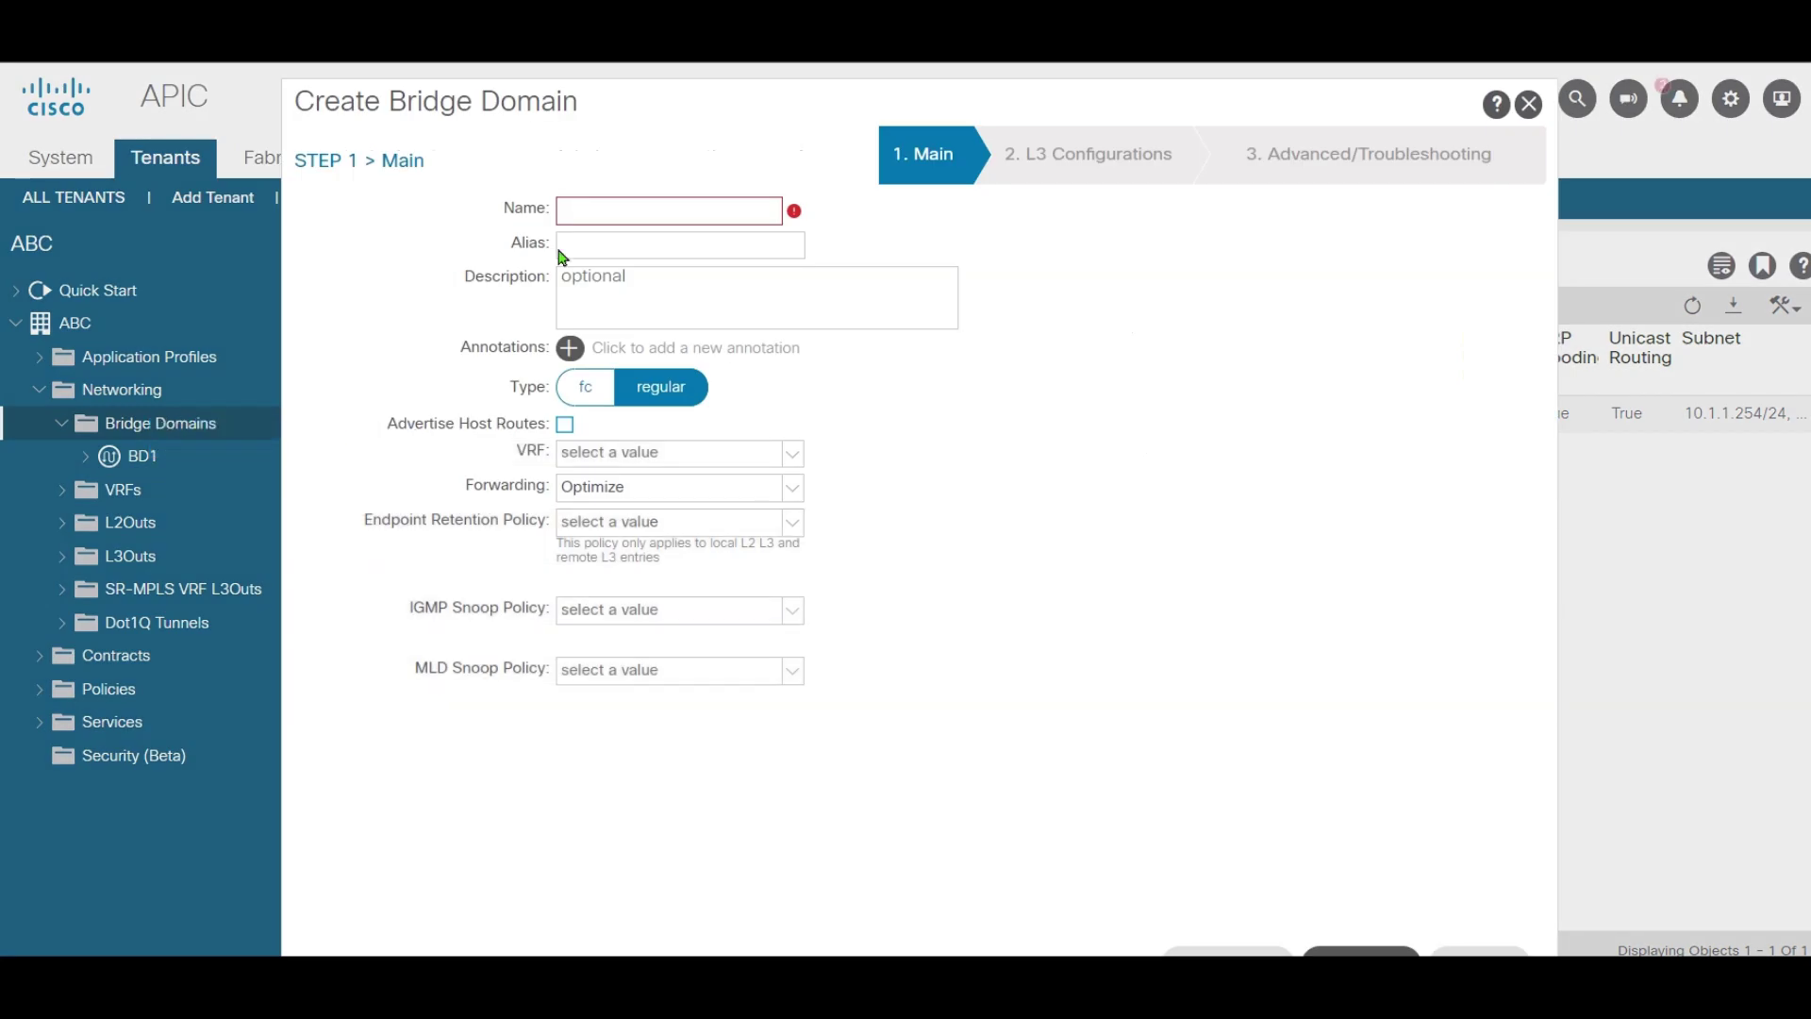
pyautogui.write('BD-MARKET-CLIENT')
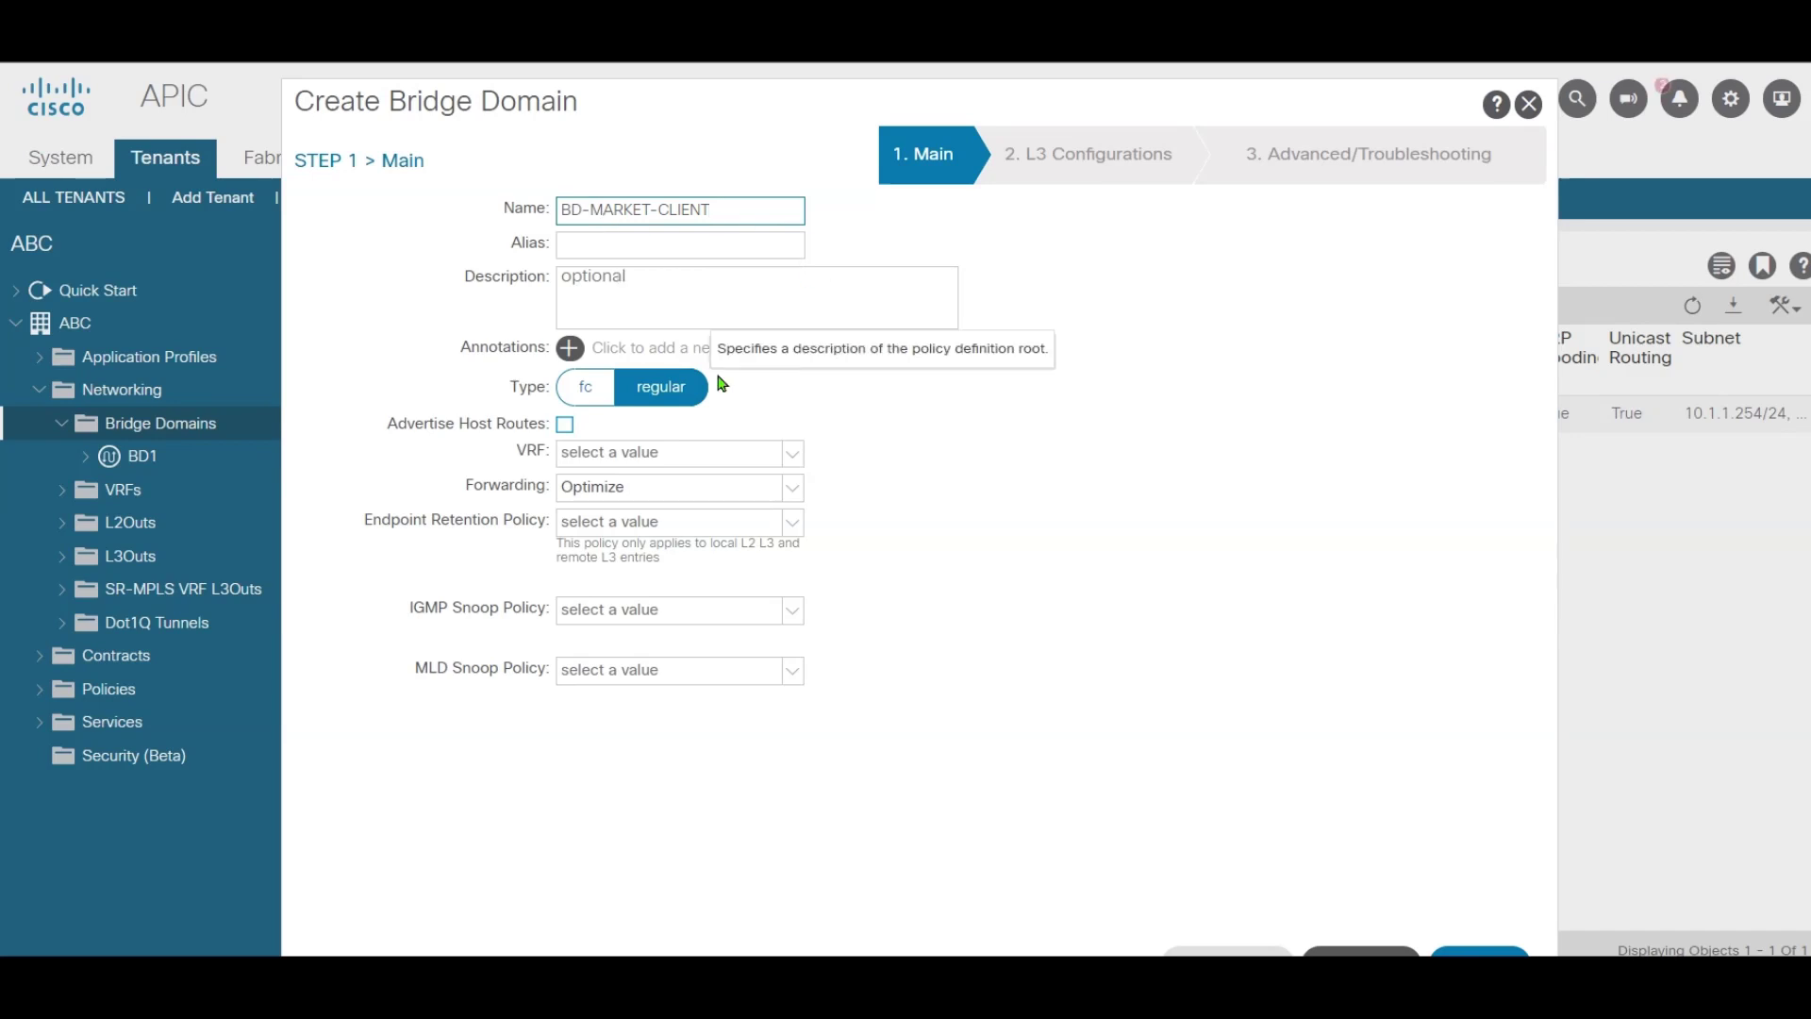
pyautogui.click(776, 454)
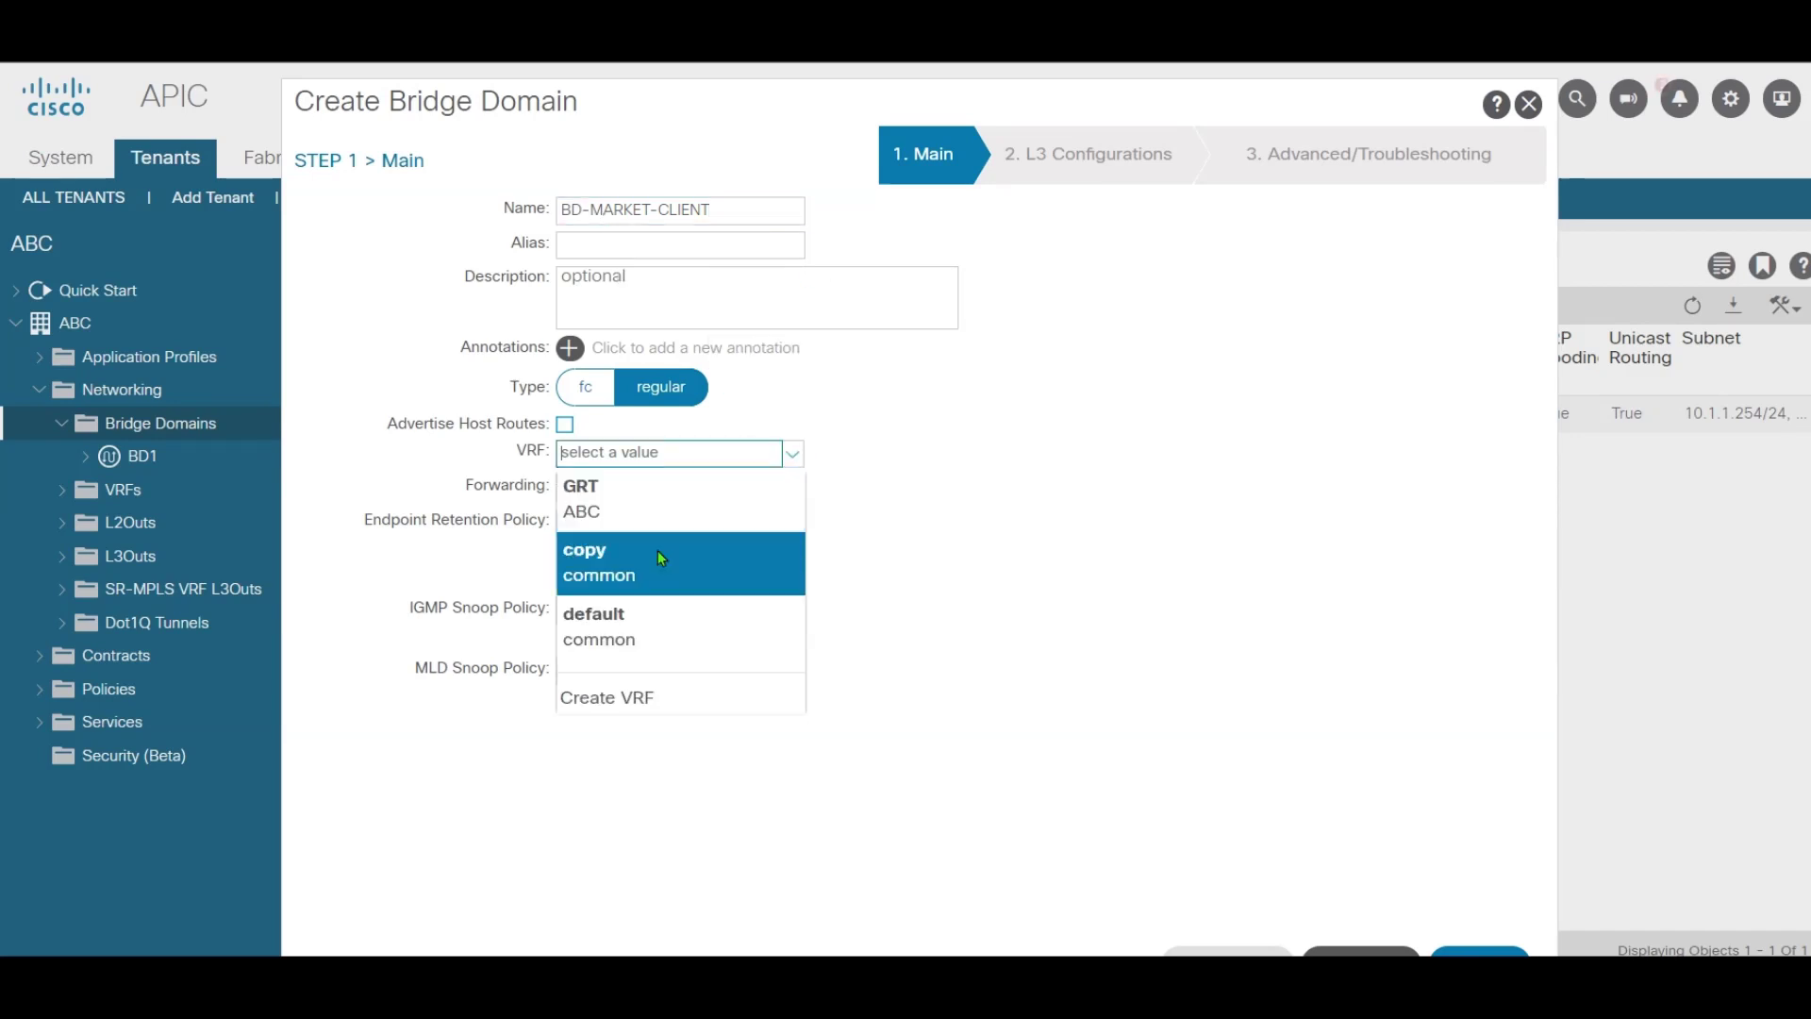
pyautogui.click(647, 492)
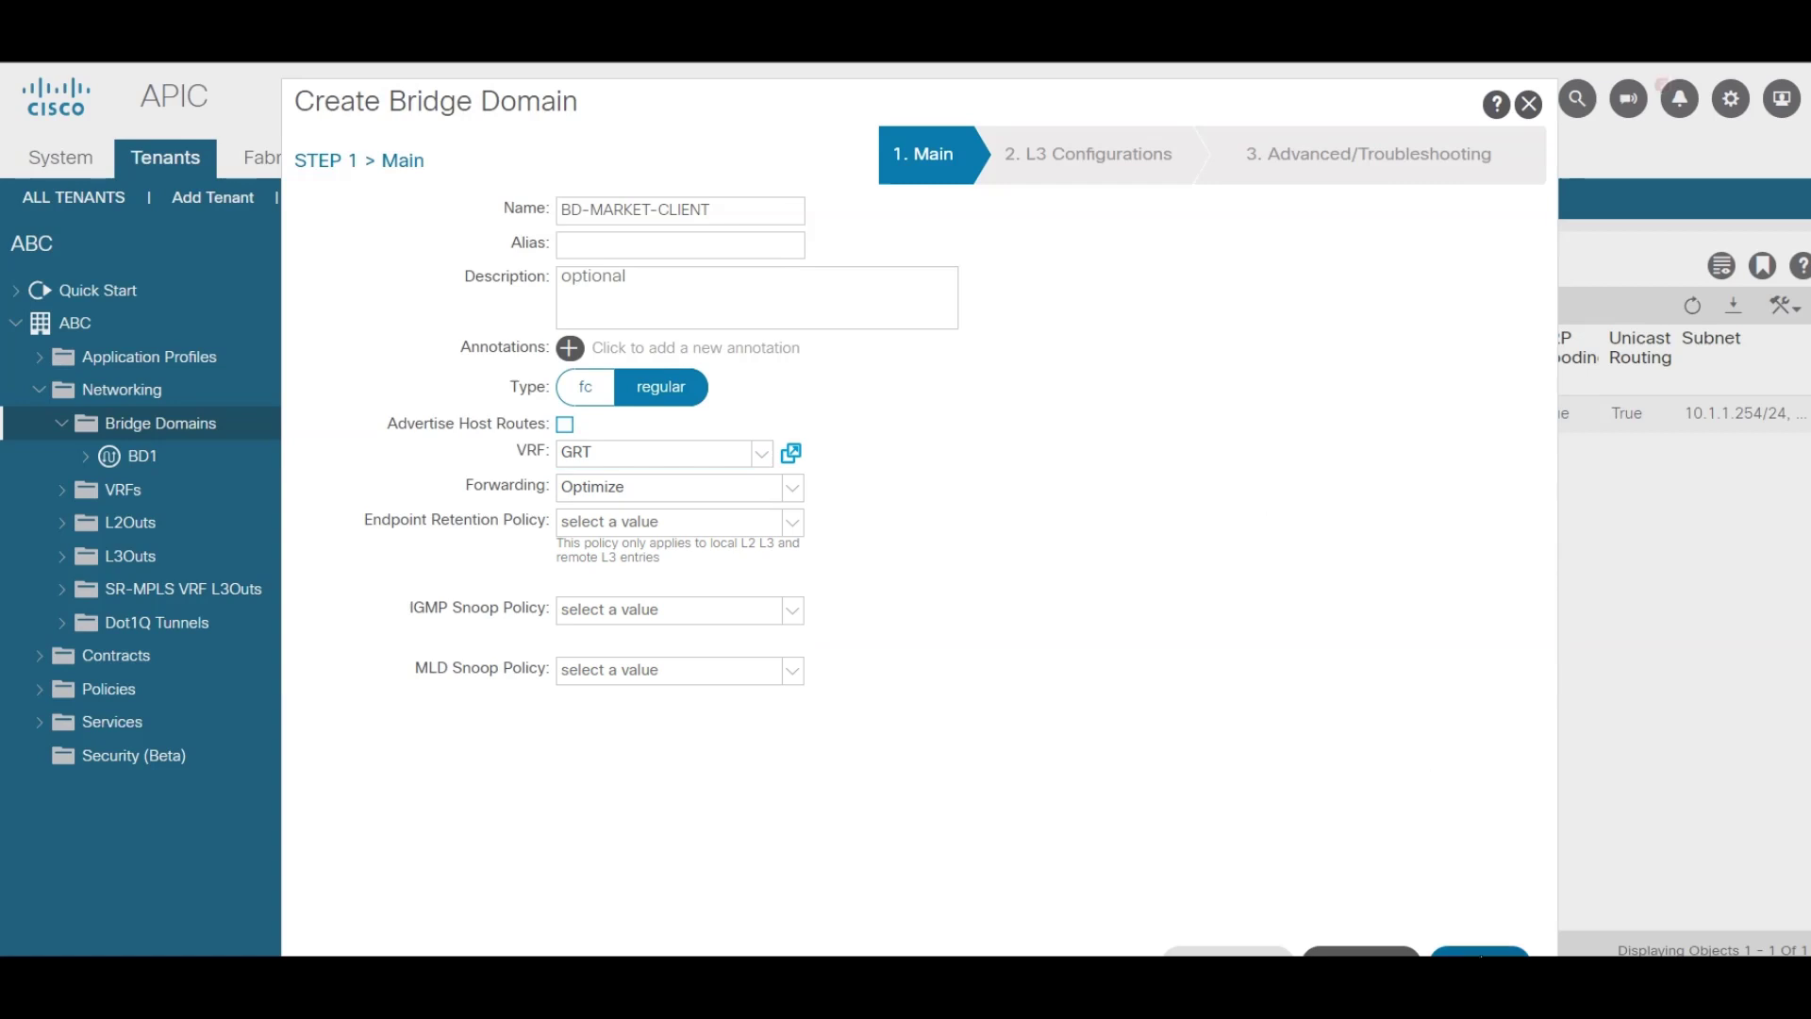
pyautogui.click(1479, 952)
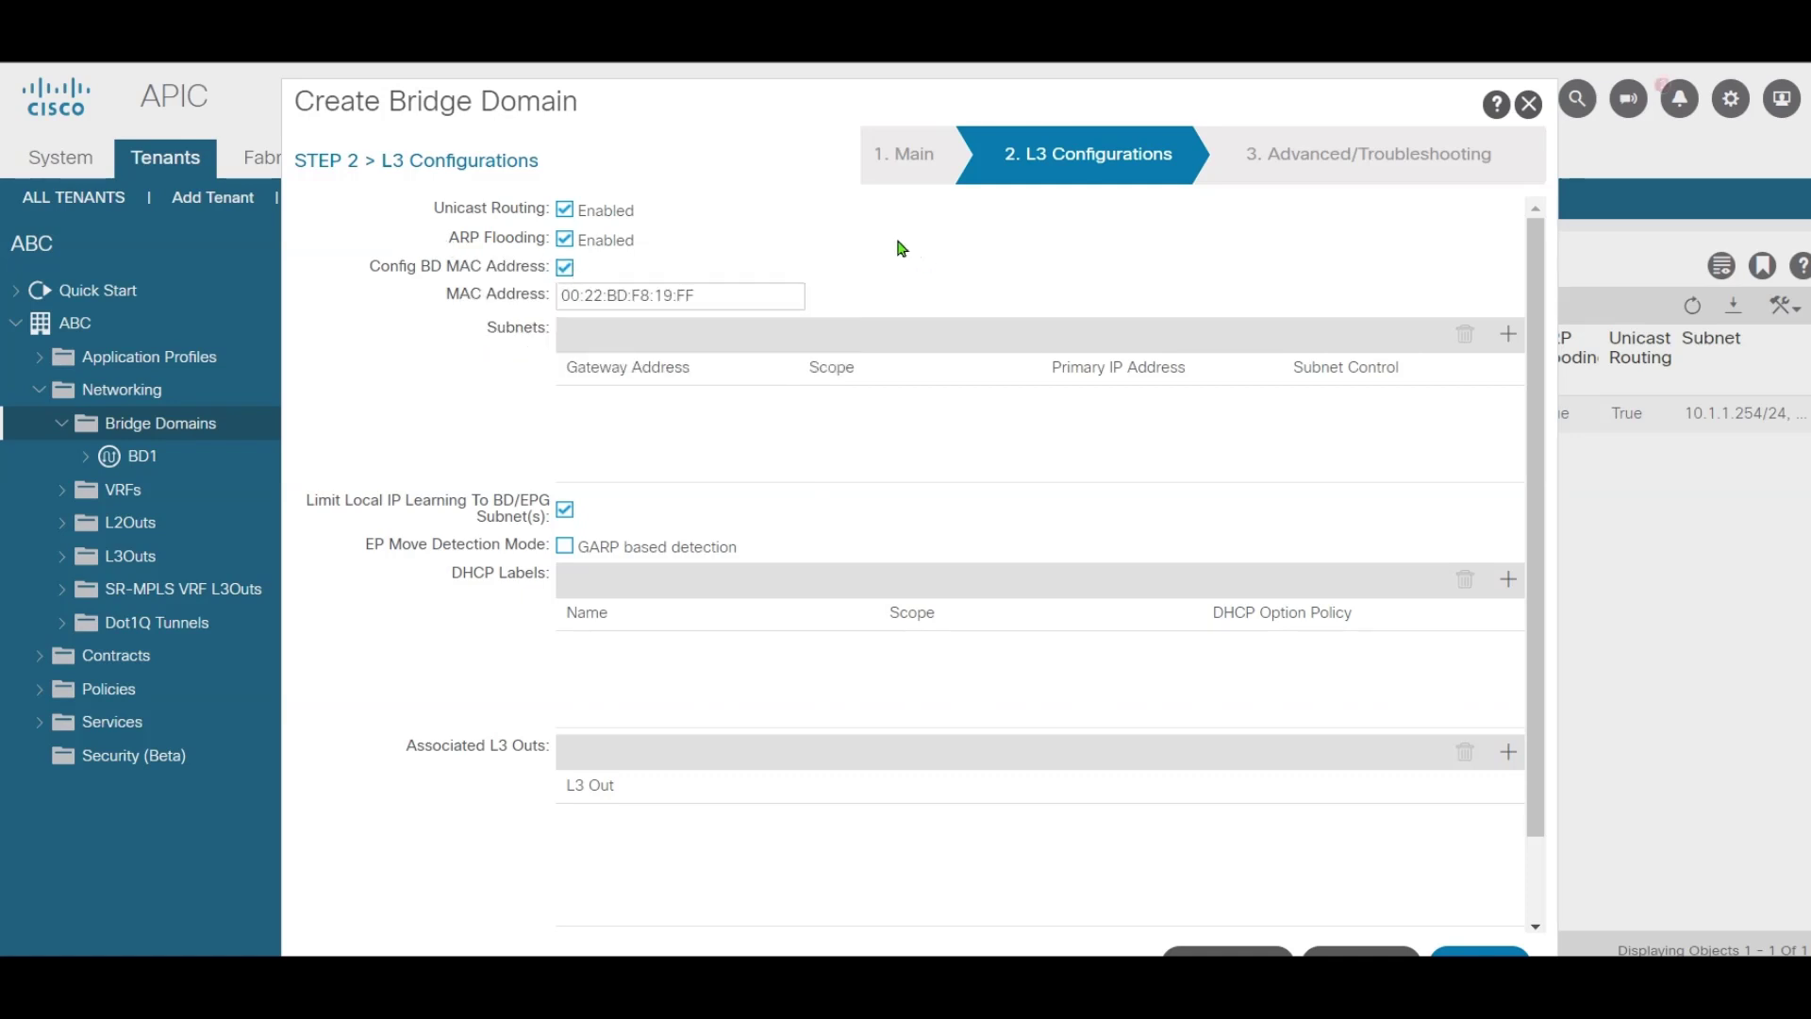
# Add a subnet with gateway 10.10.10.254/24 advertised externally, and finish creating the bridge domain
pyautogui.click(1509, 334)
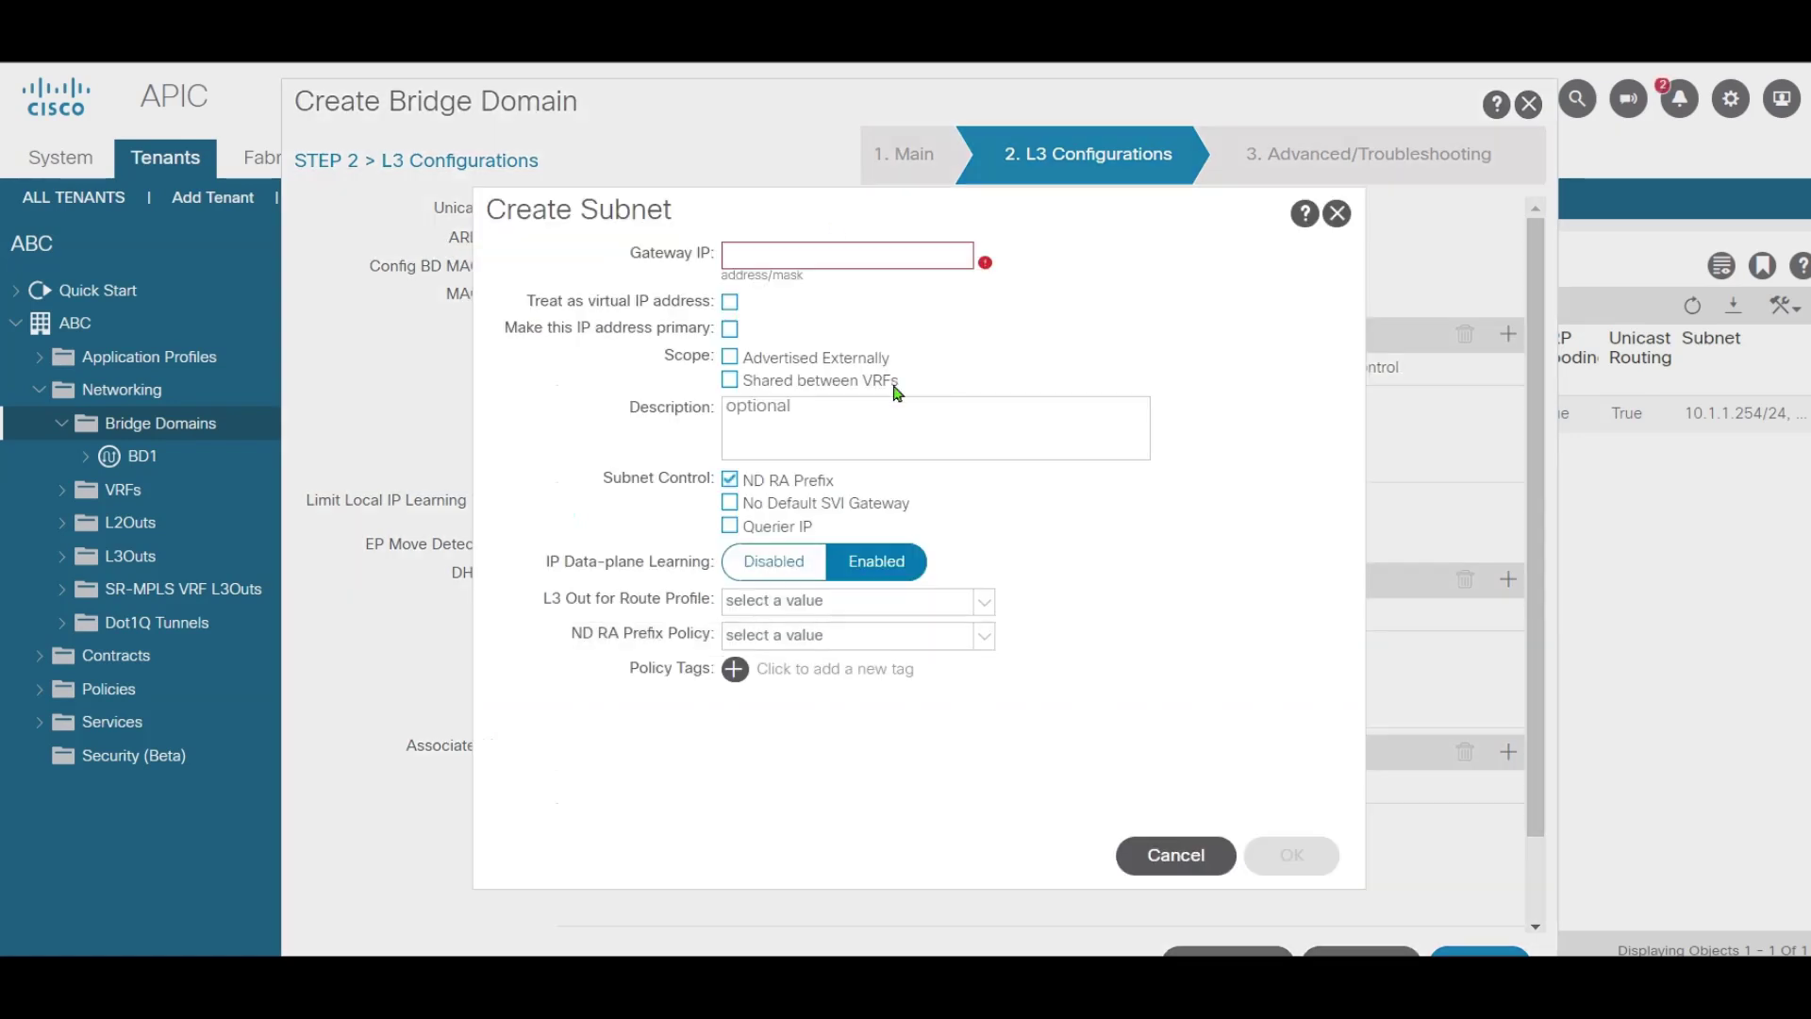
pyautogui.click(811, 250)
pyautogui.write('10.10.10.2')
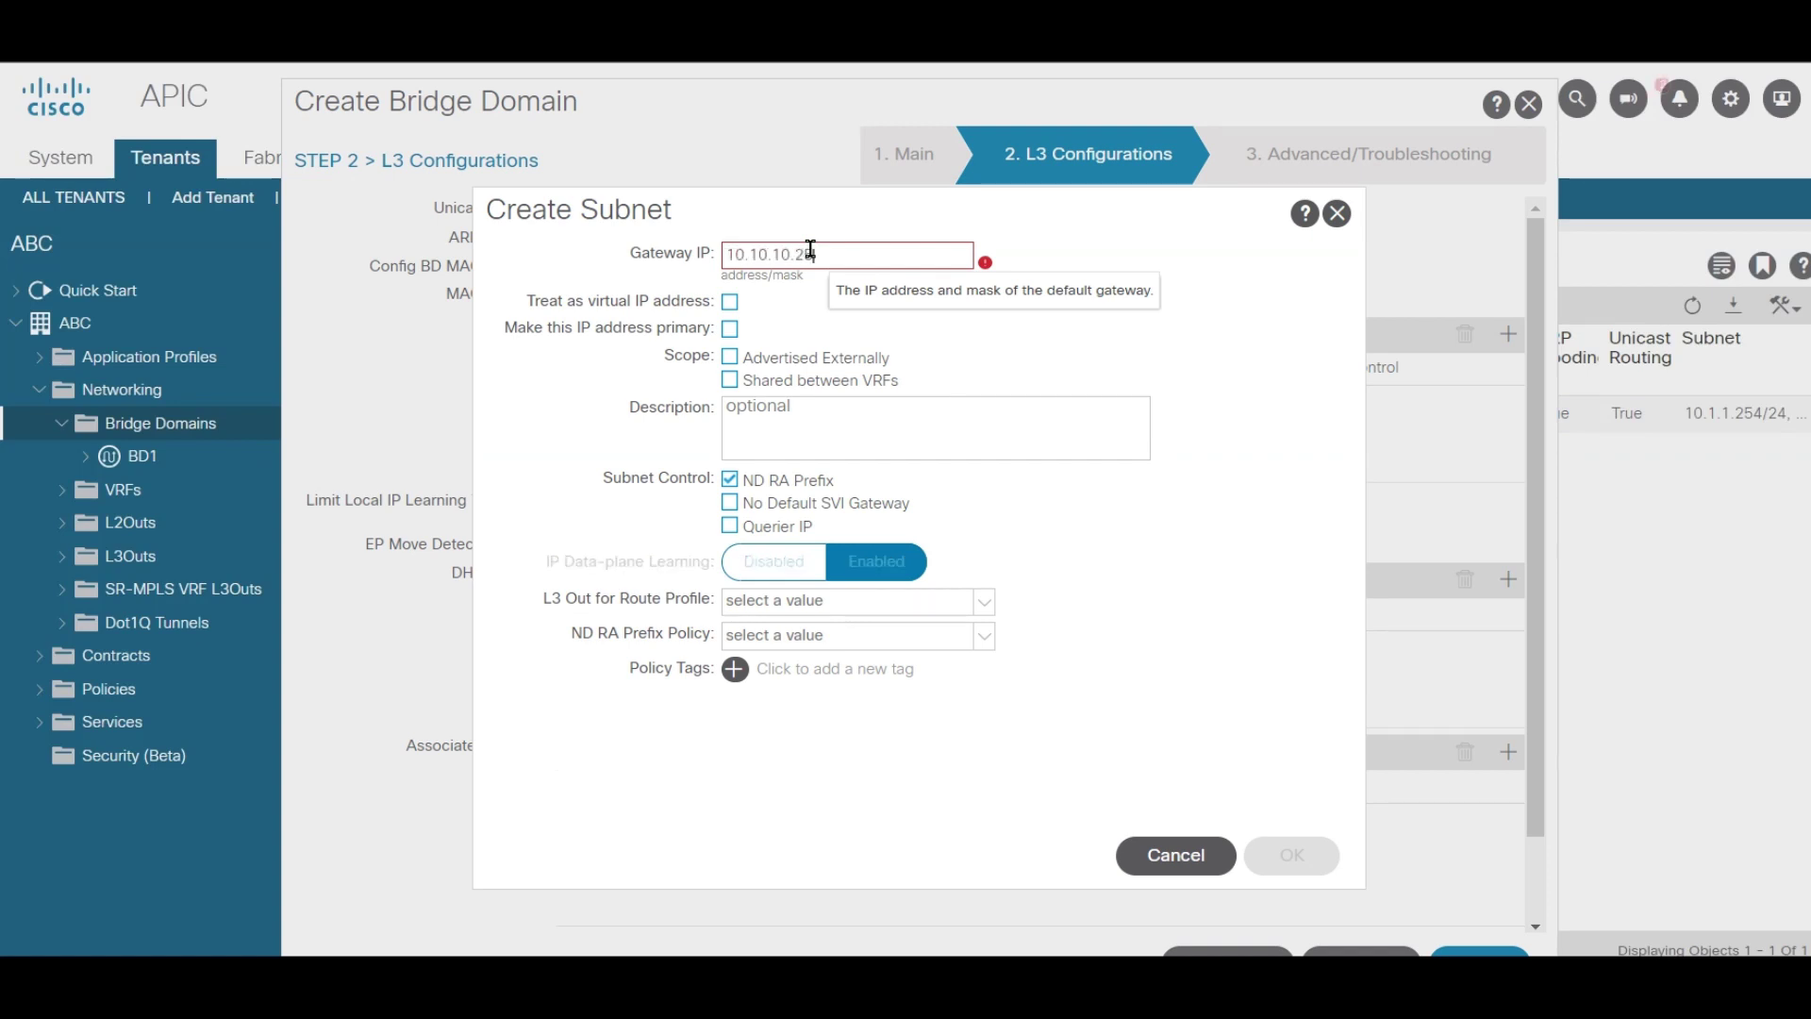
pyautogui.write('54/24')
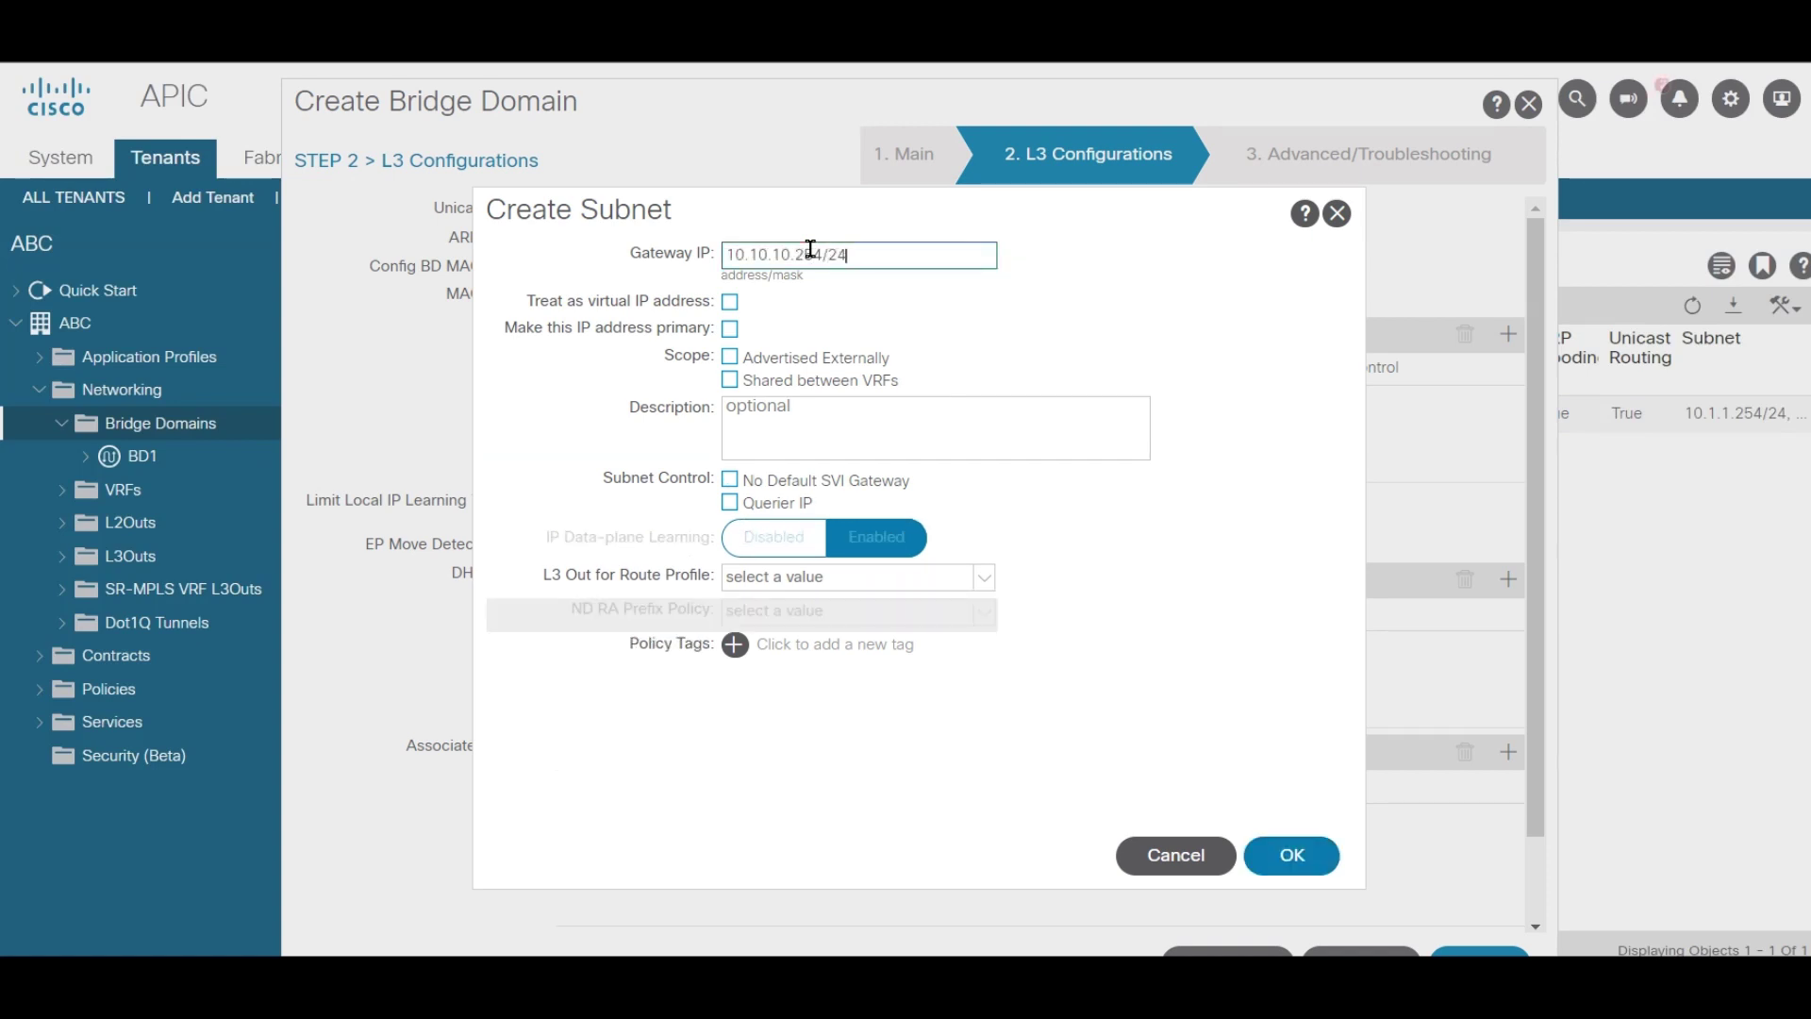
pyautogui.click(729, 357)
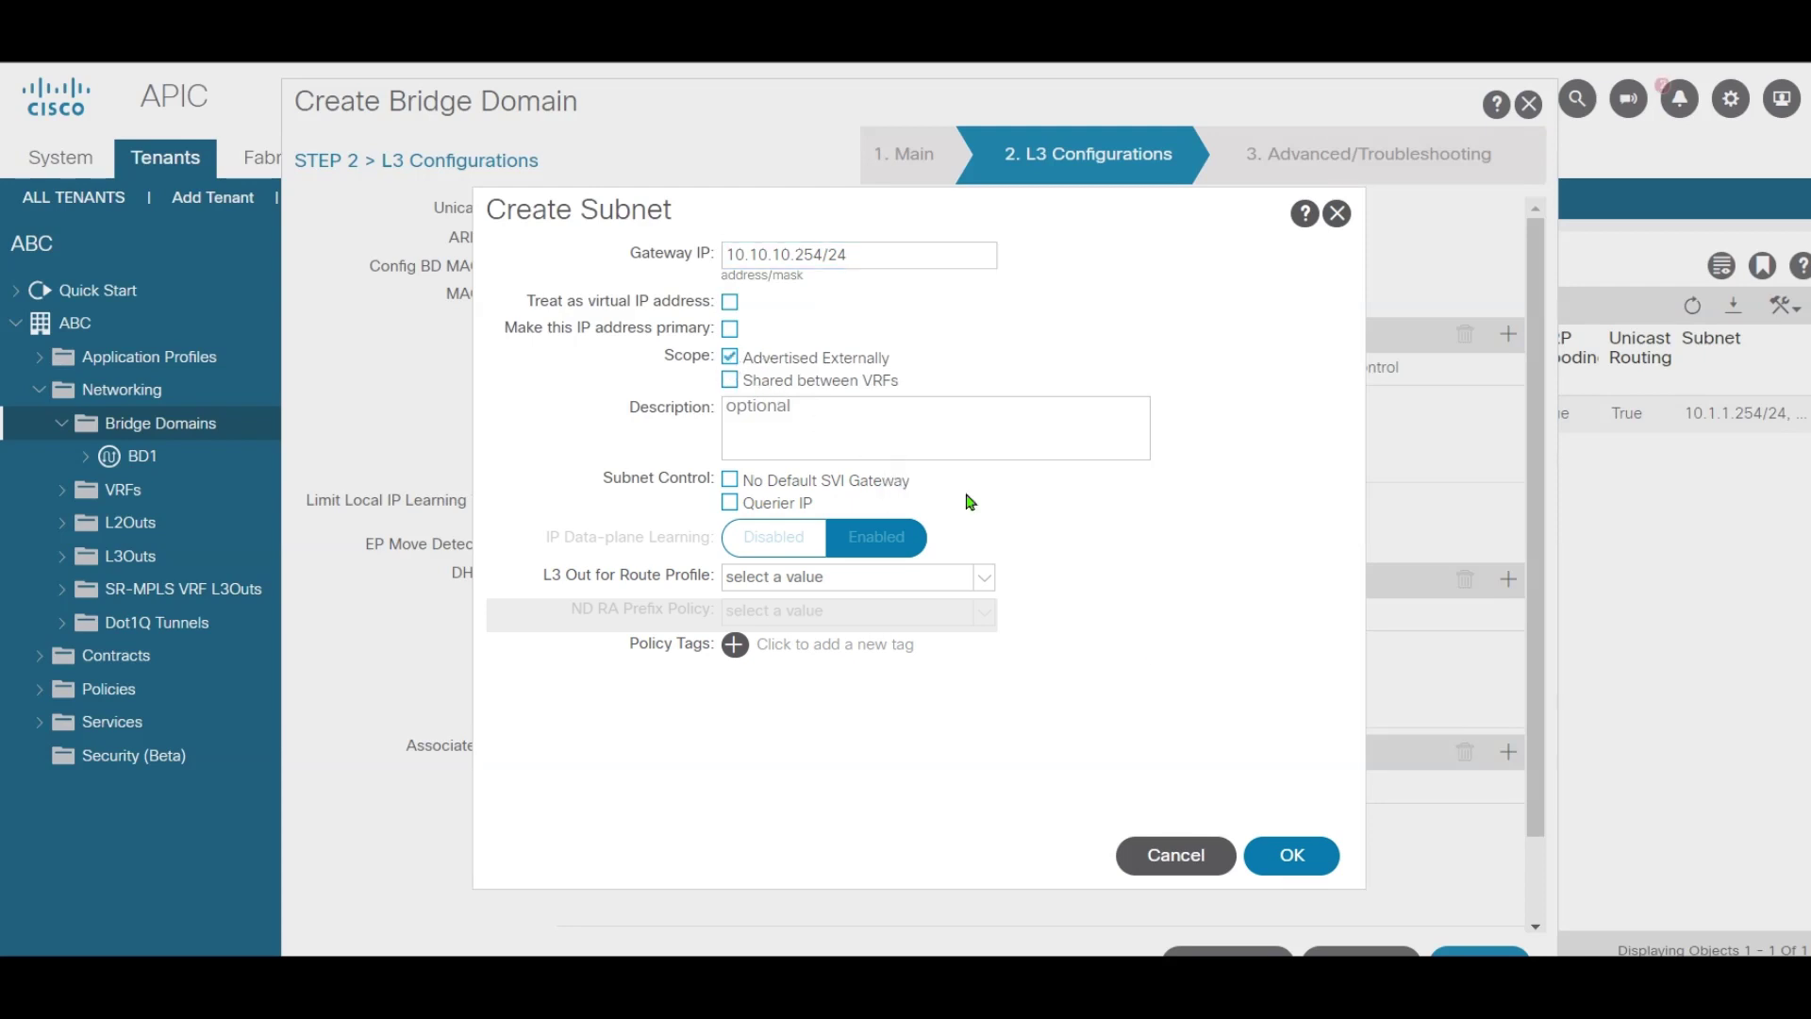
pyautogui.click(1293, 856)
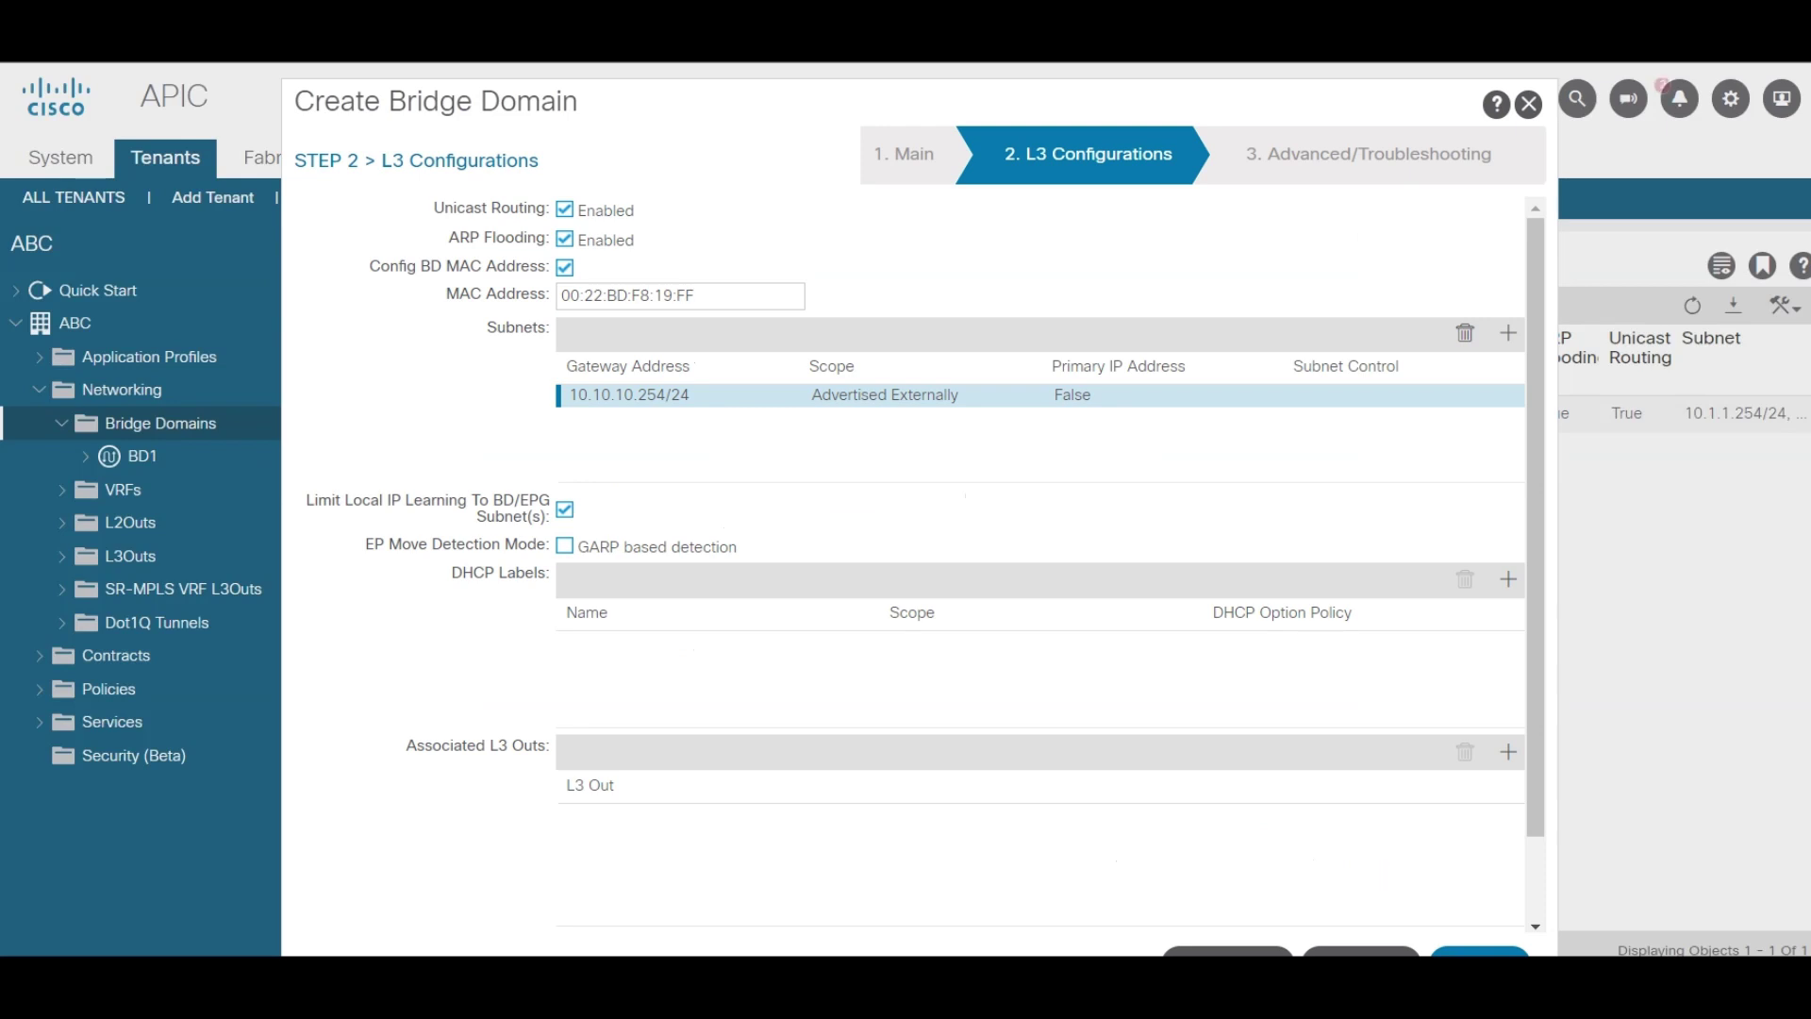
pyautogui.click(1479, 951)
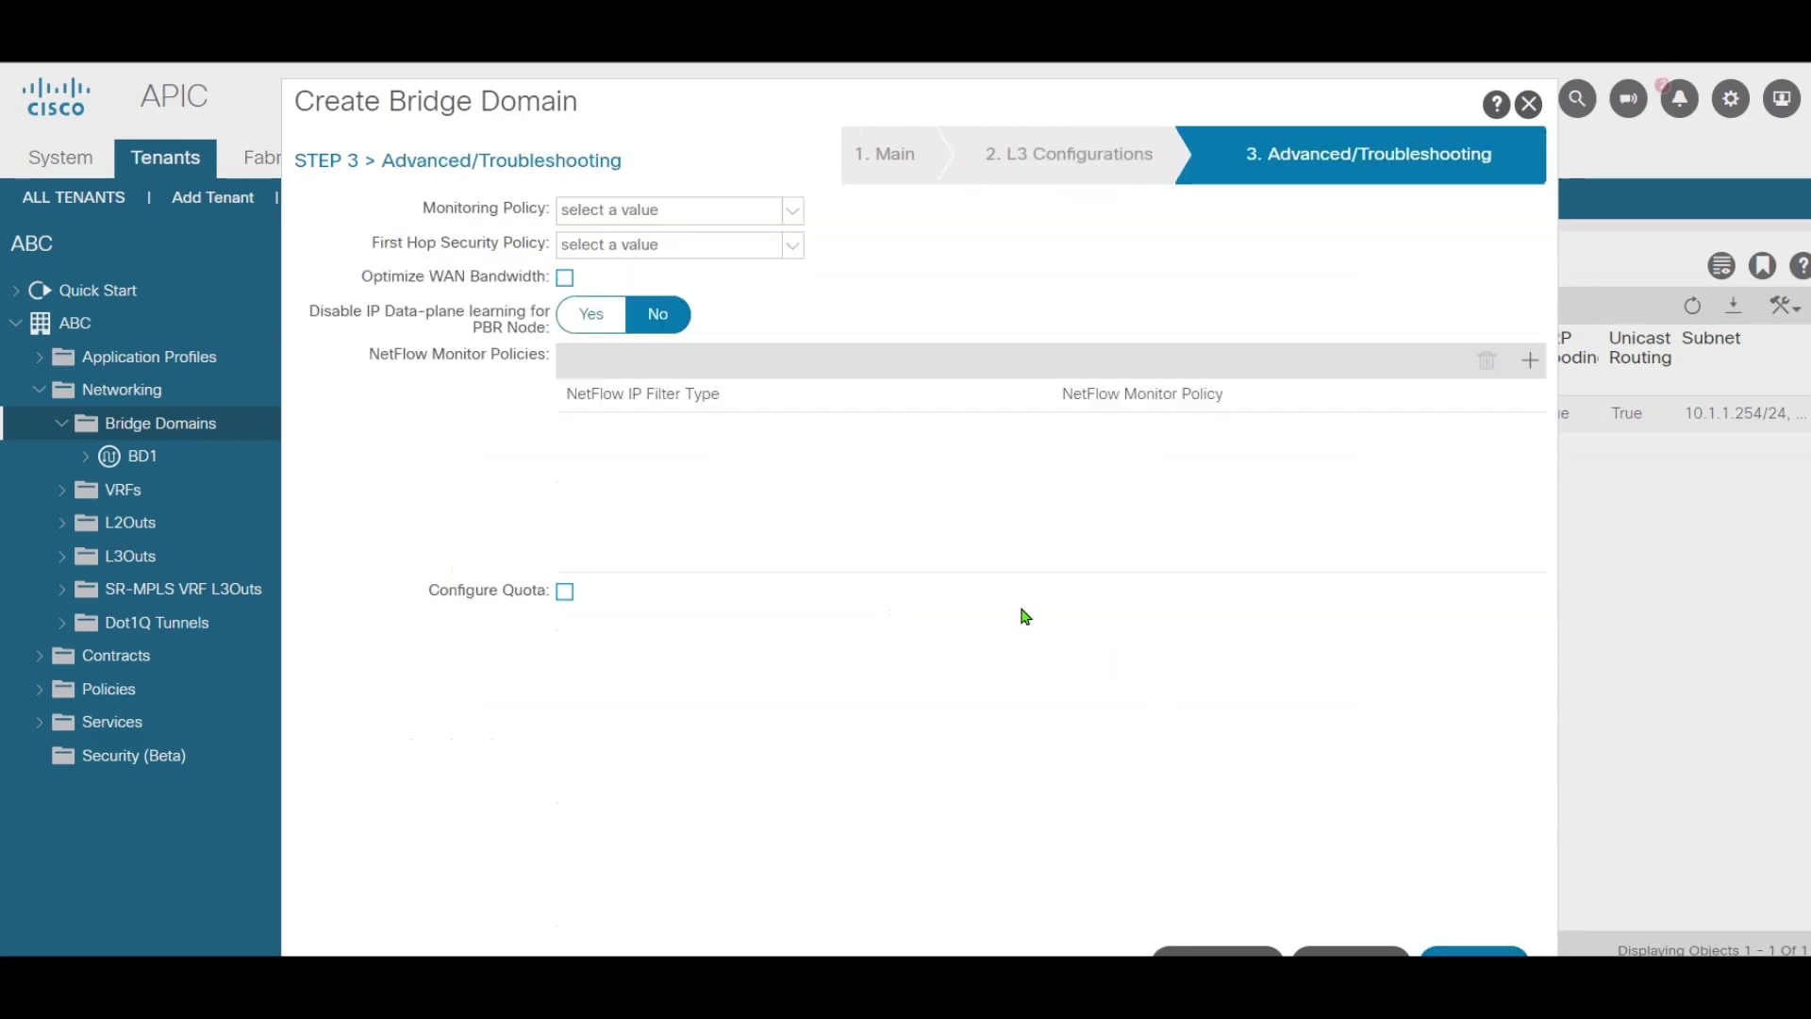
pyautogui.click(1460, 949)
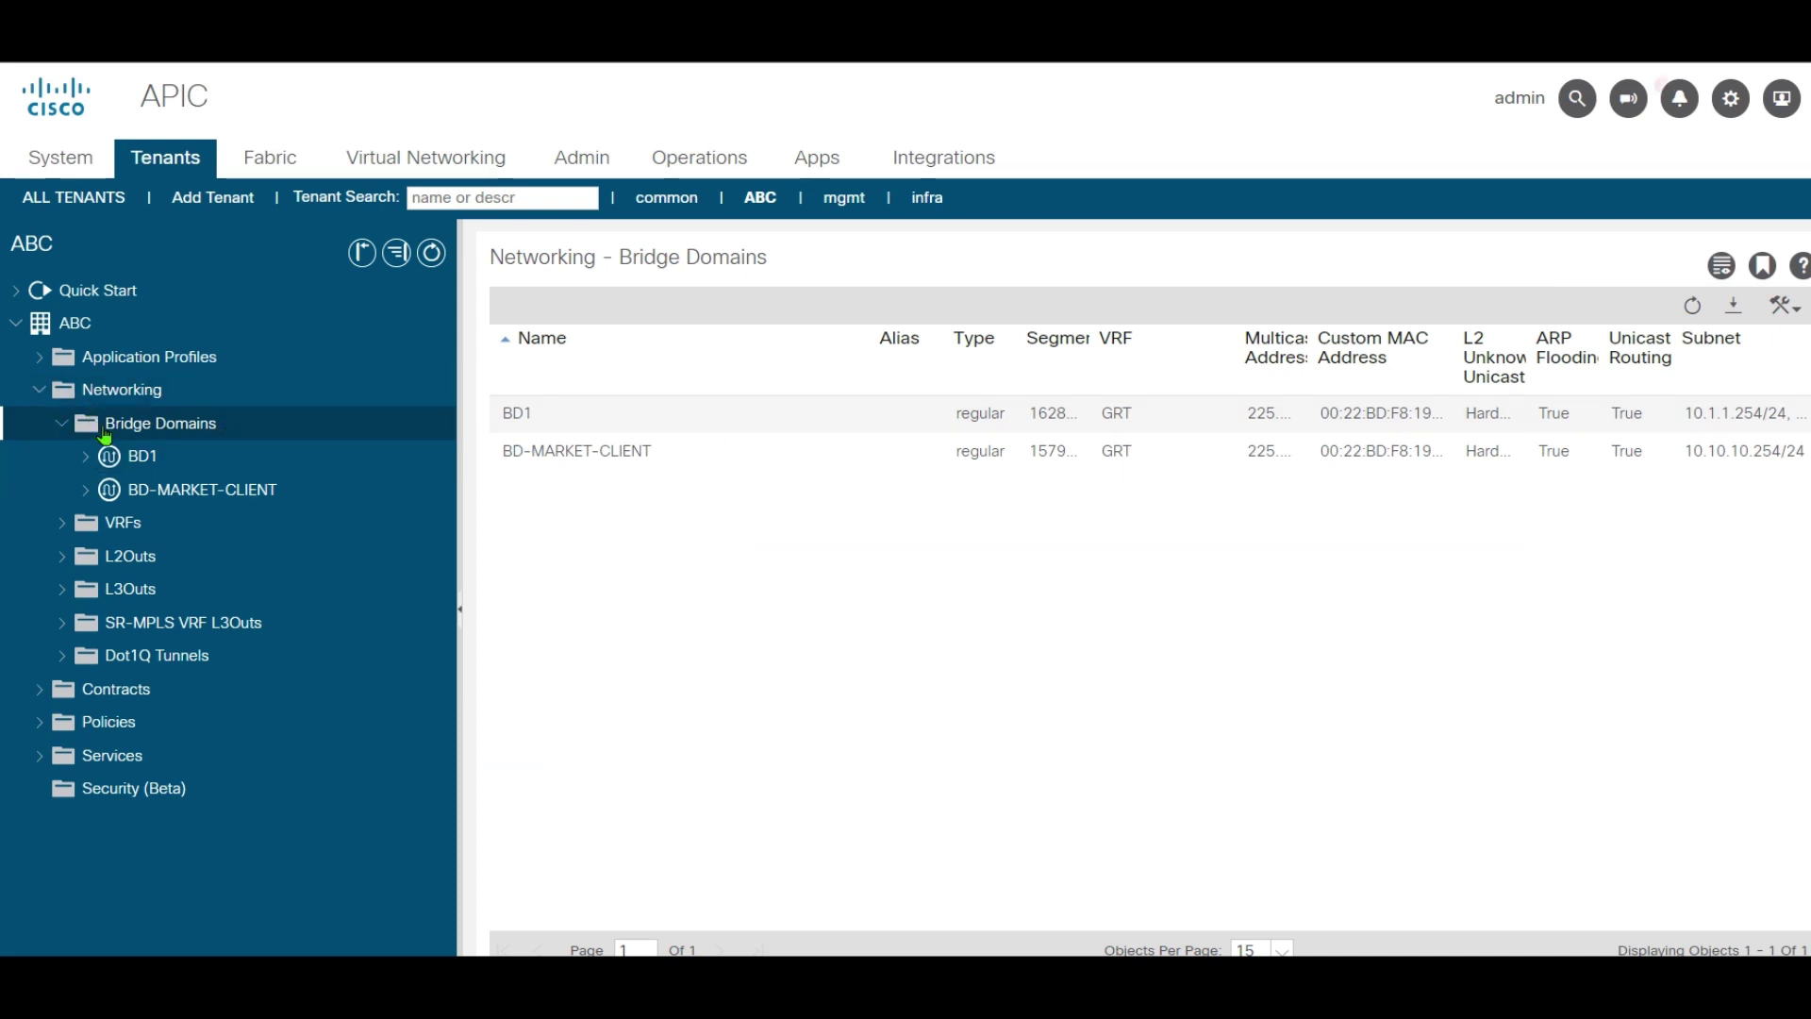
# Start a new bridge domain named BD-MARKET-SERVERS, assign it to VRF GRT and proceed to its L3 configuration
pyautogui.click(273, 444)
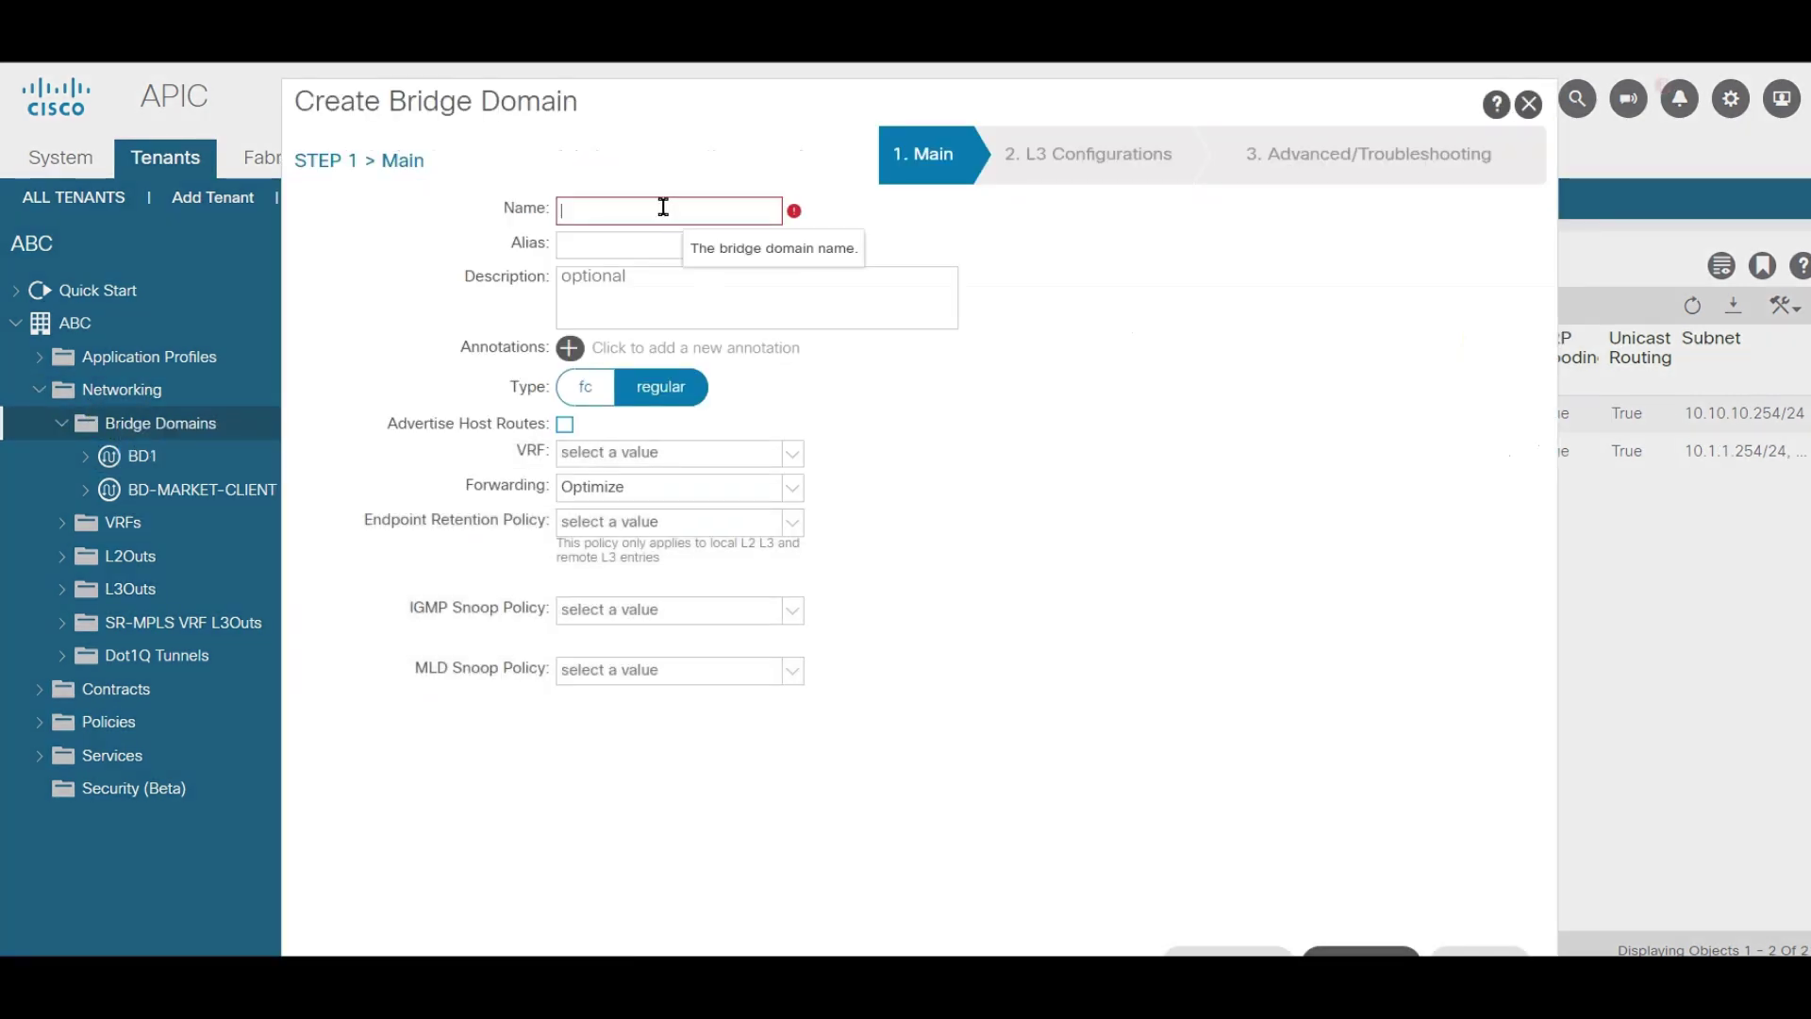
pyautogui.write('BD-MARKE')
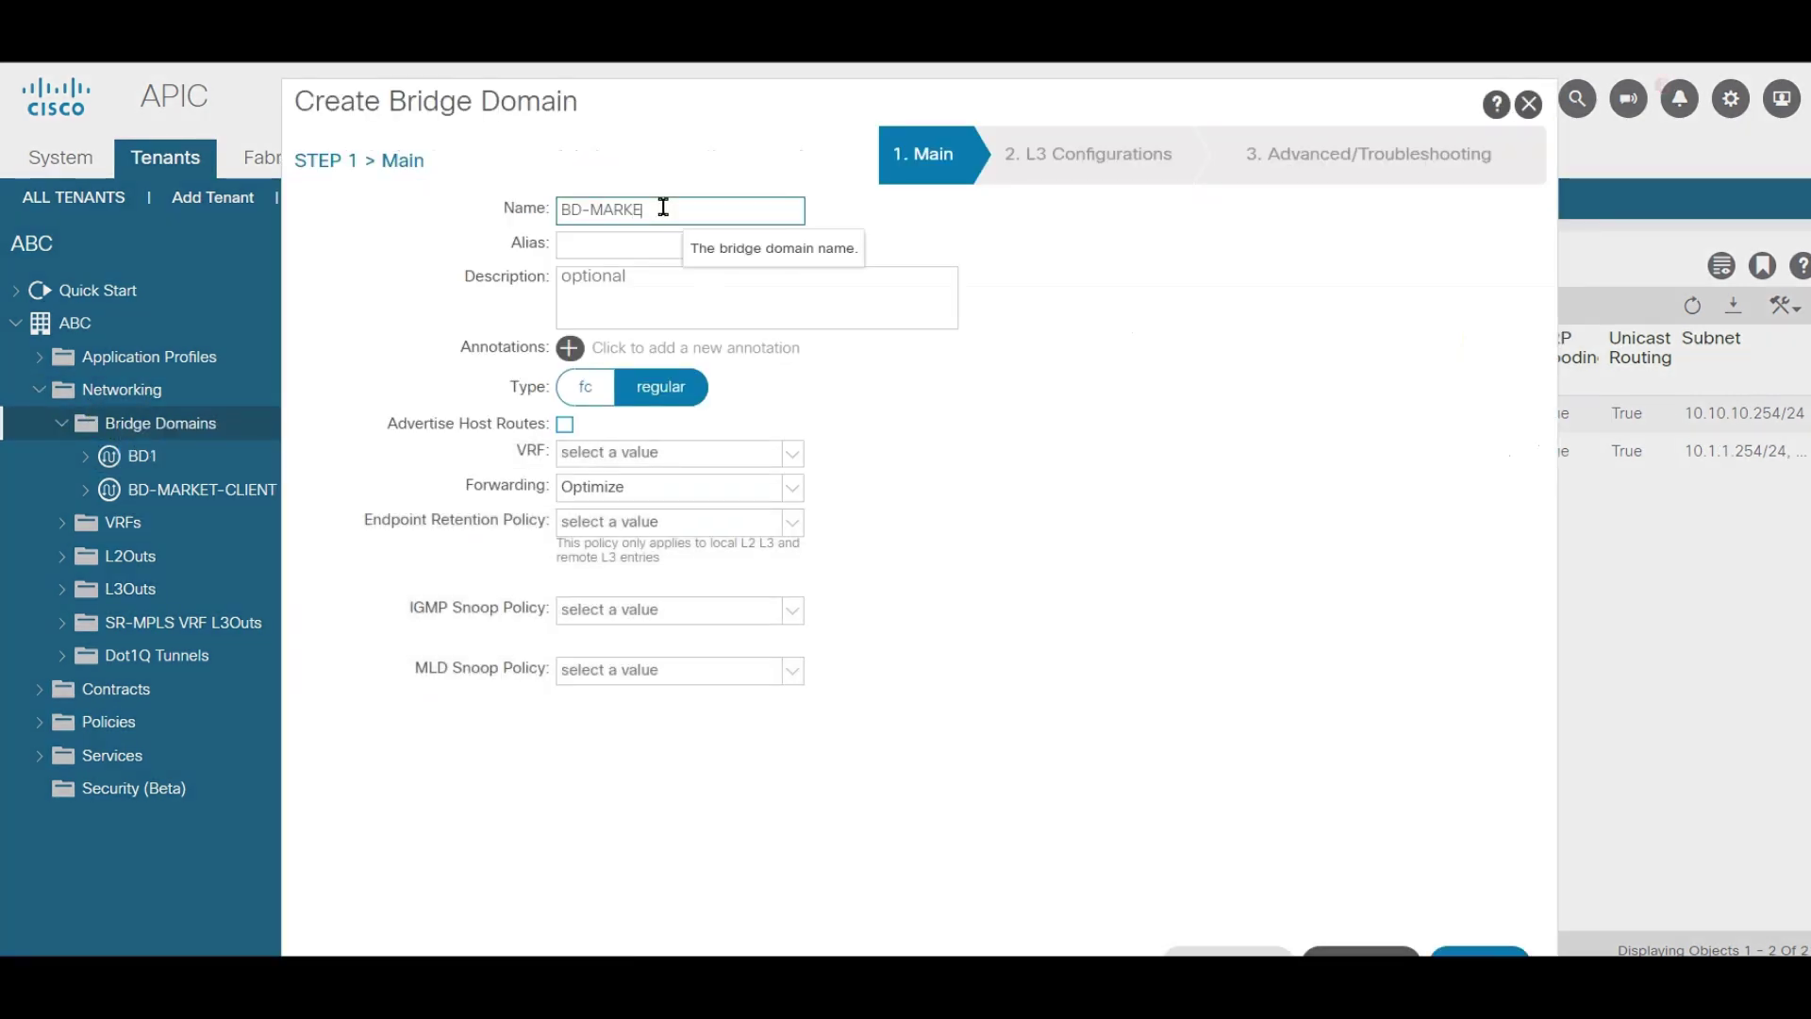
pyautogui.write('T-SERVERS')
pyautogui.click(784, 459)
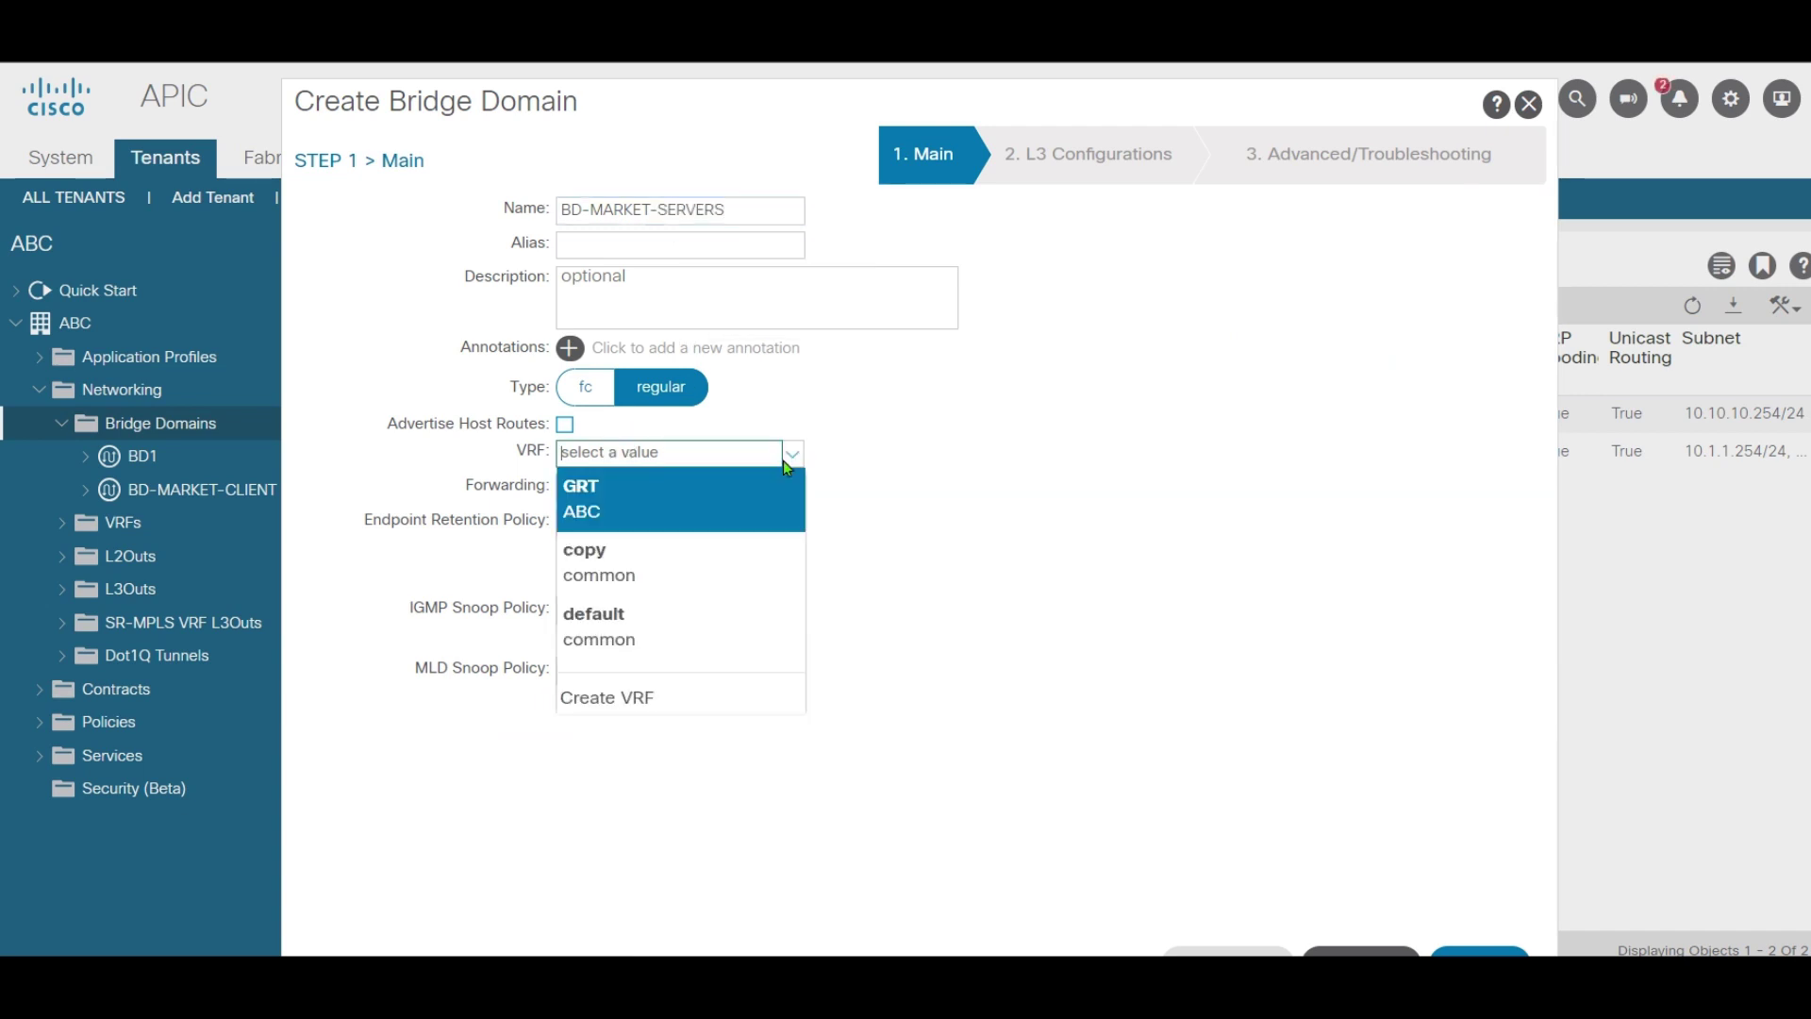
pyautogui.click(670, 513)
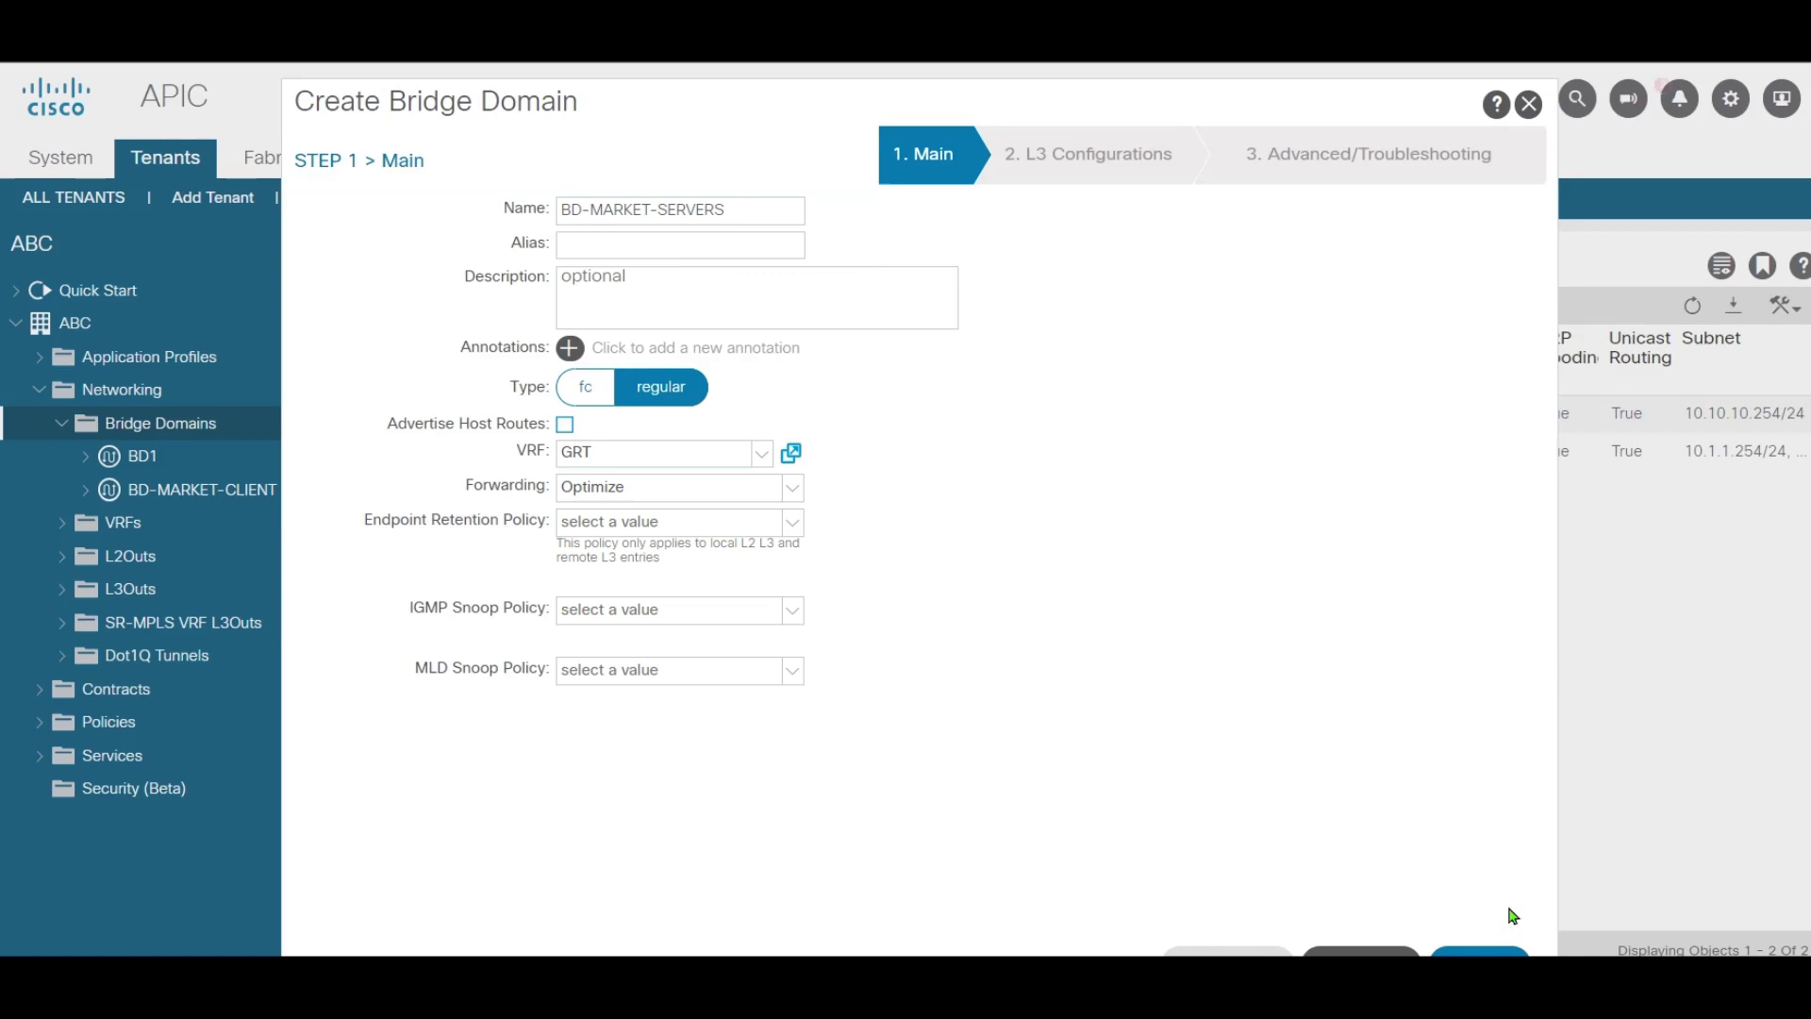
pyautogui.click(1486, 953)
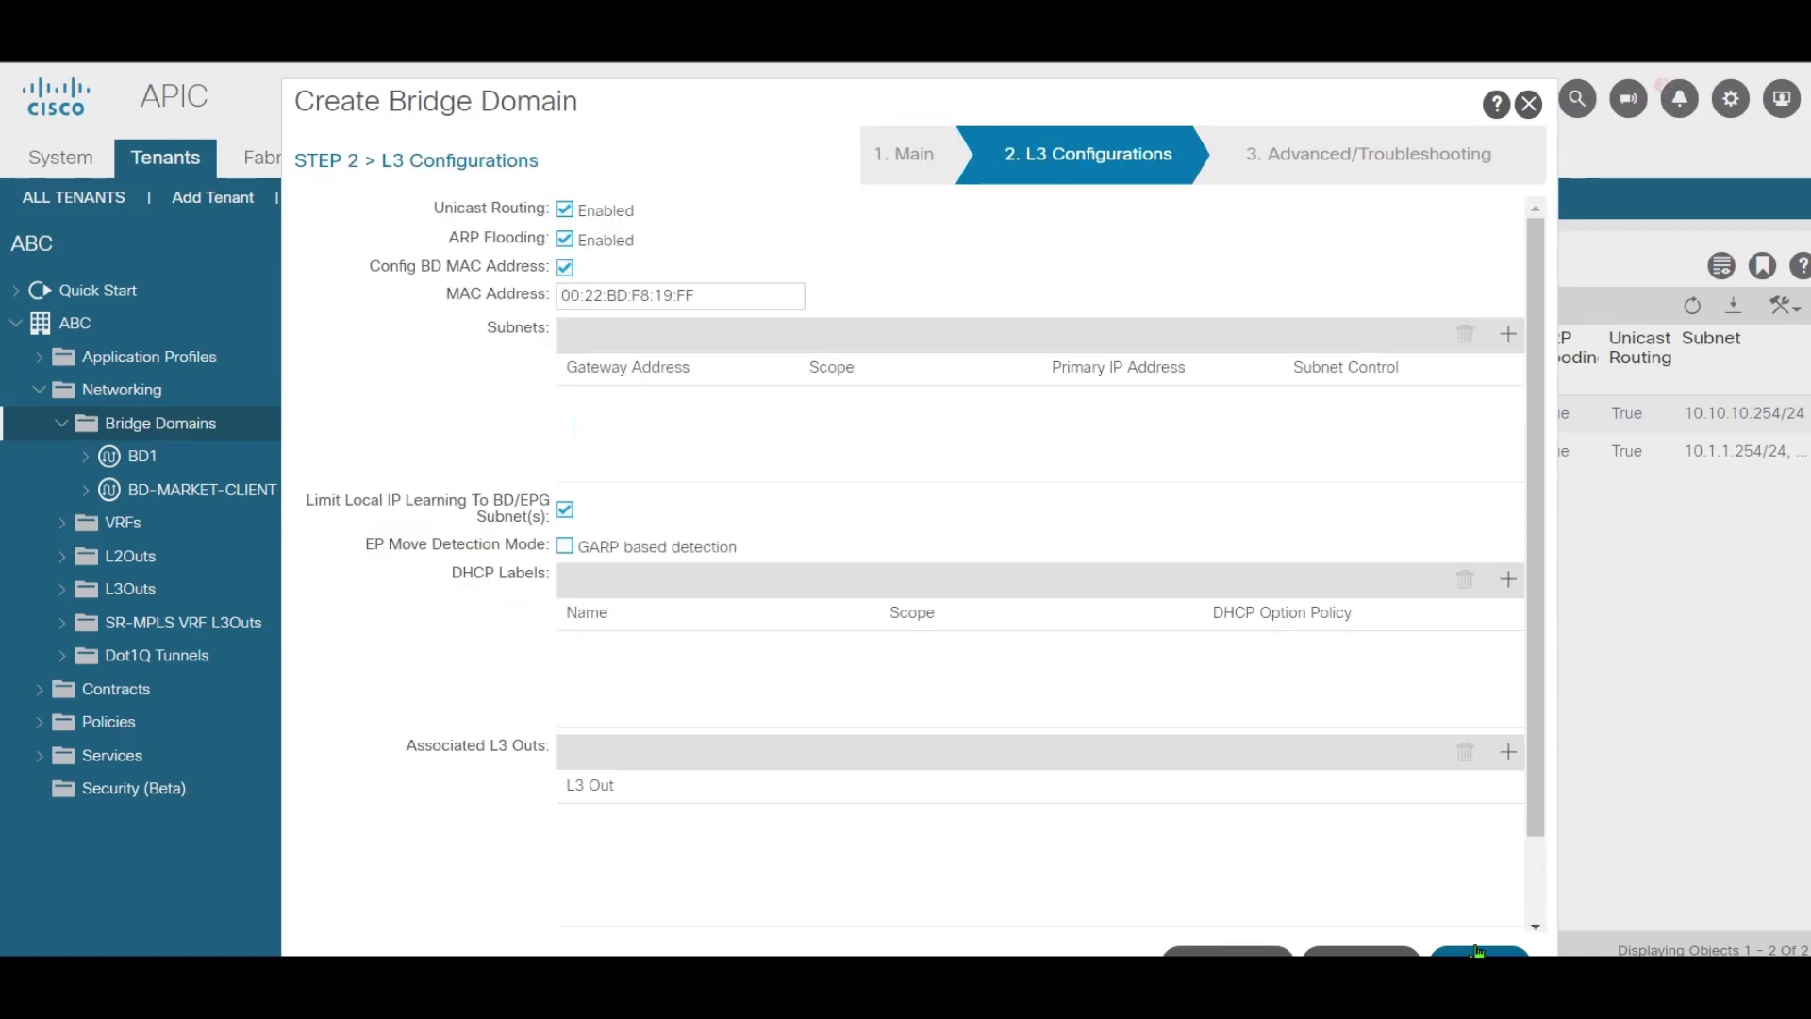
# Add a subnet with gateway 10.20.20.254/24 advertised externally, and finish creating the servers' bridge domain
pyautogui.click(1509, 334)
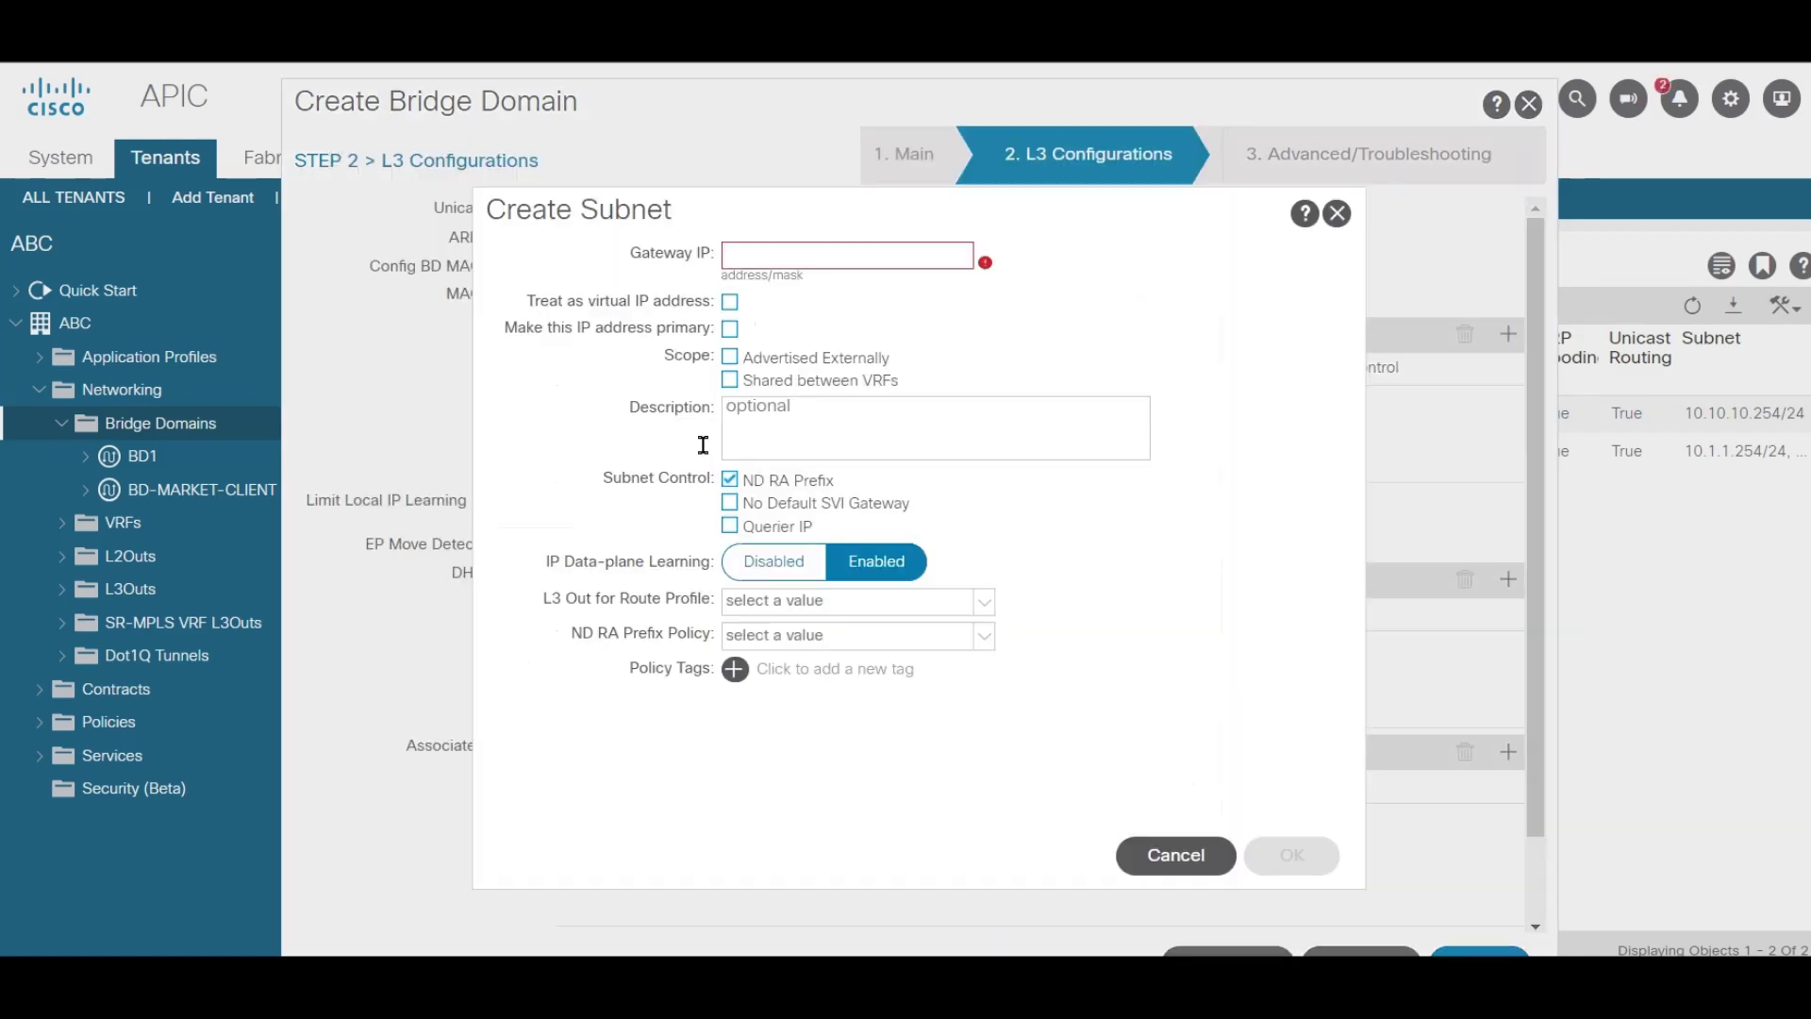
pyautogui.click(786, 265)
pyautogui.write('20.20.')
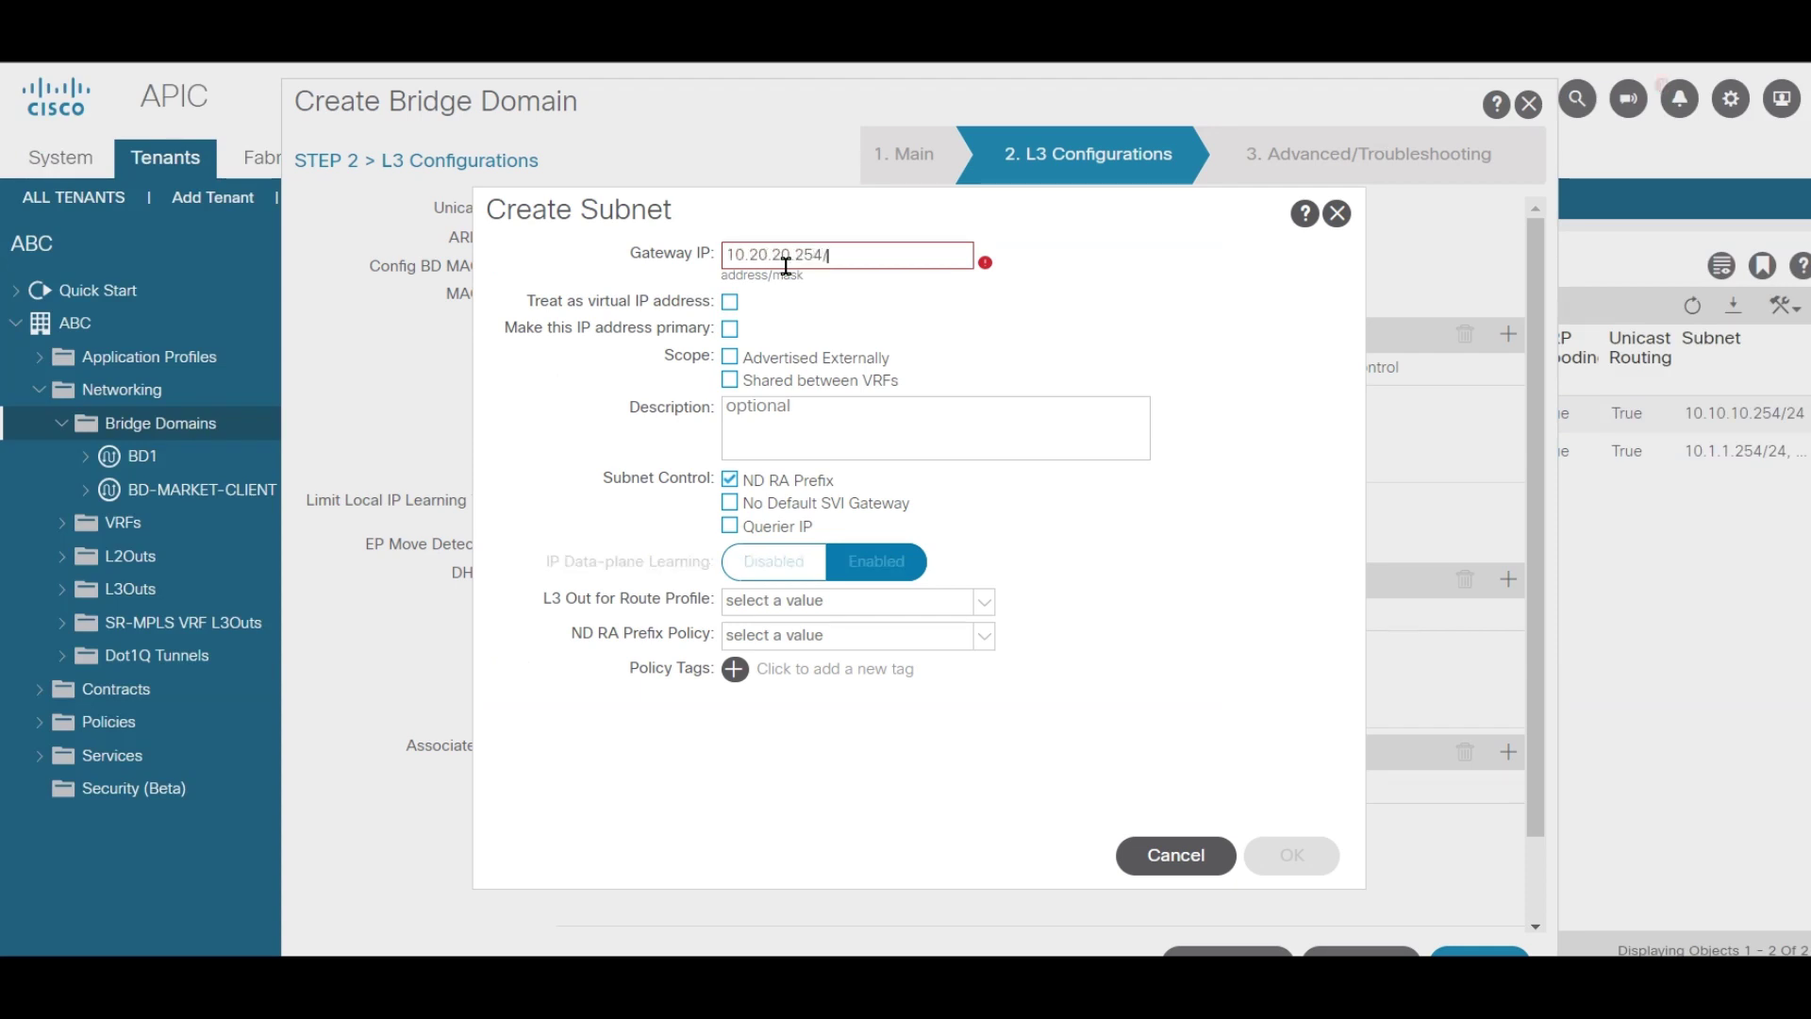
pyautogui.write('254')
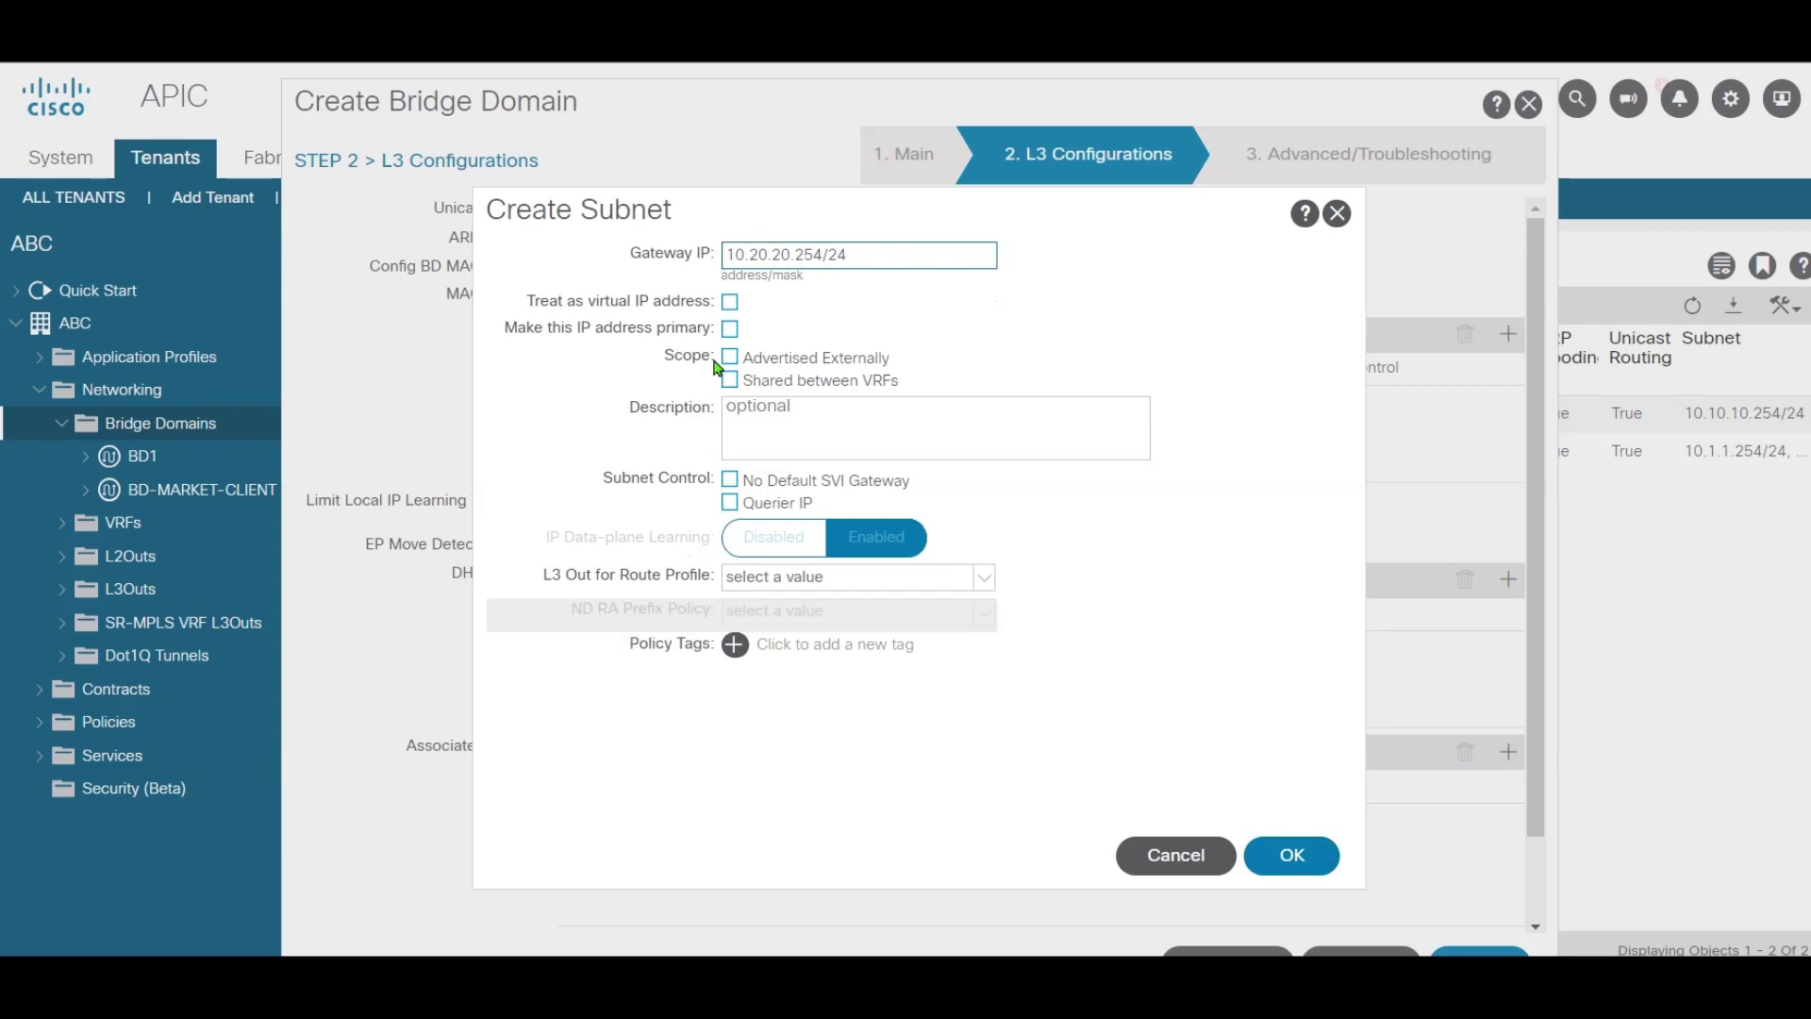
pyautogui.click(729, 357)
pyautogui.click(1289, 855)
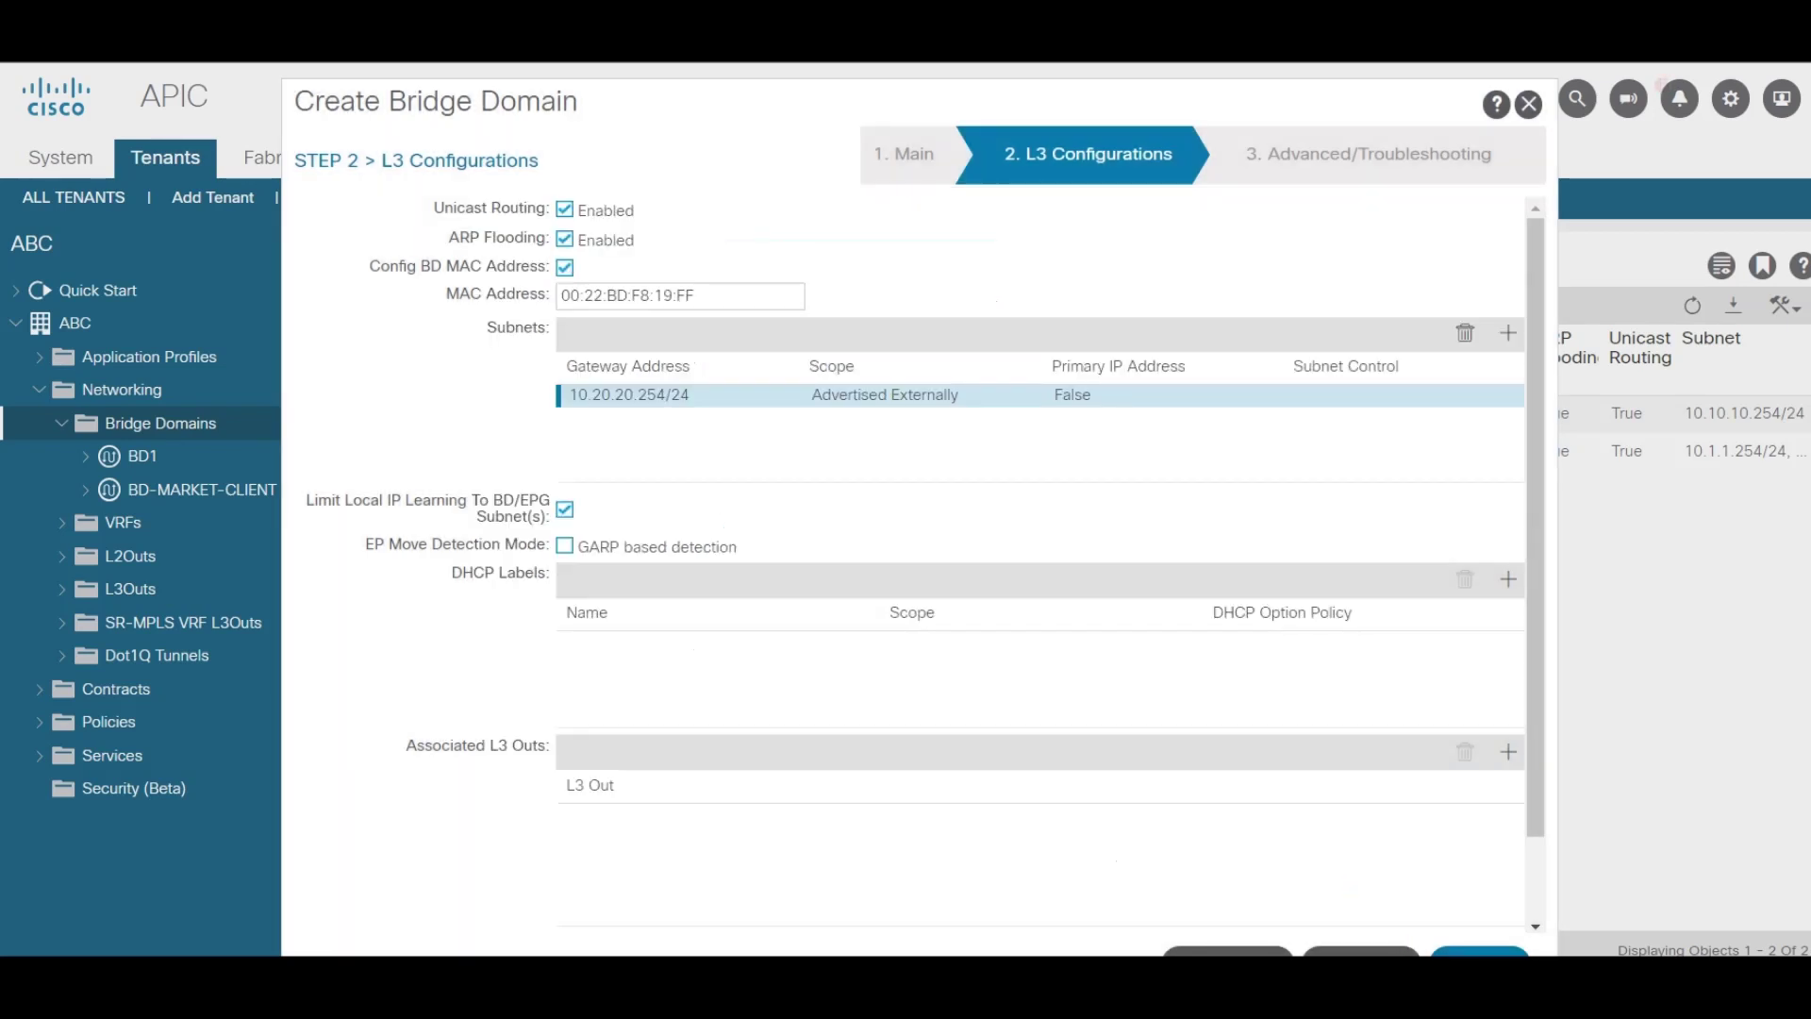
pyautogui.click(1479, 953)
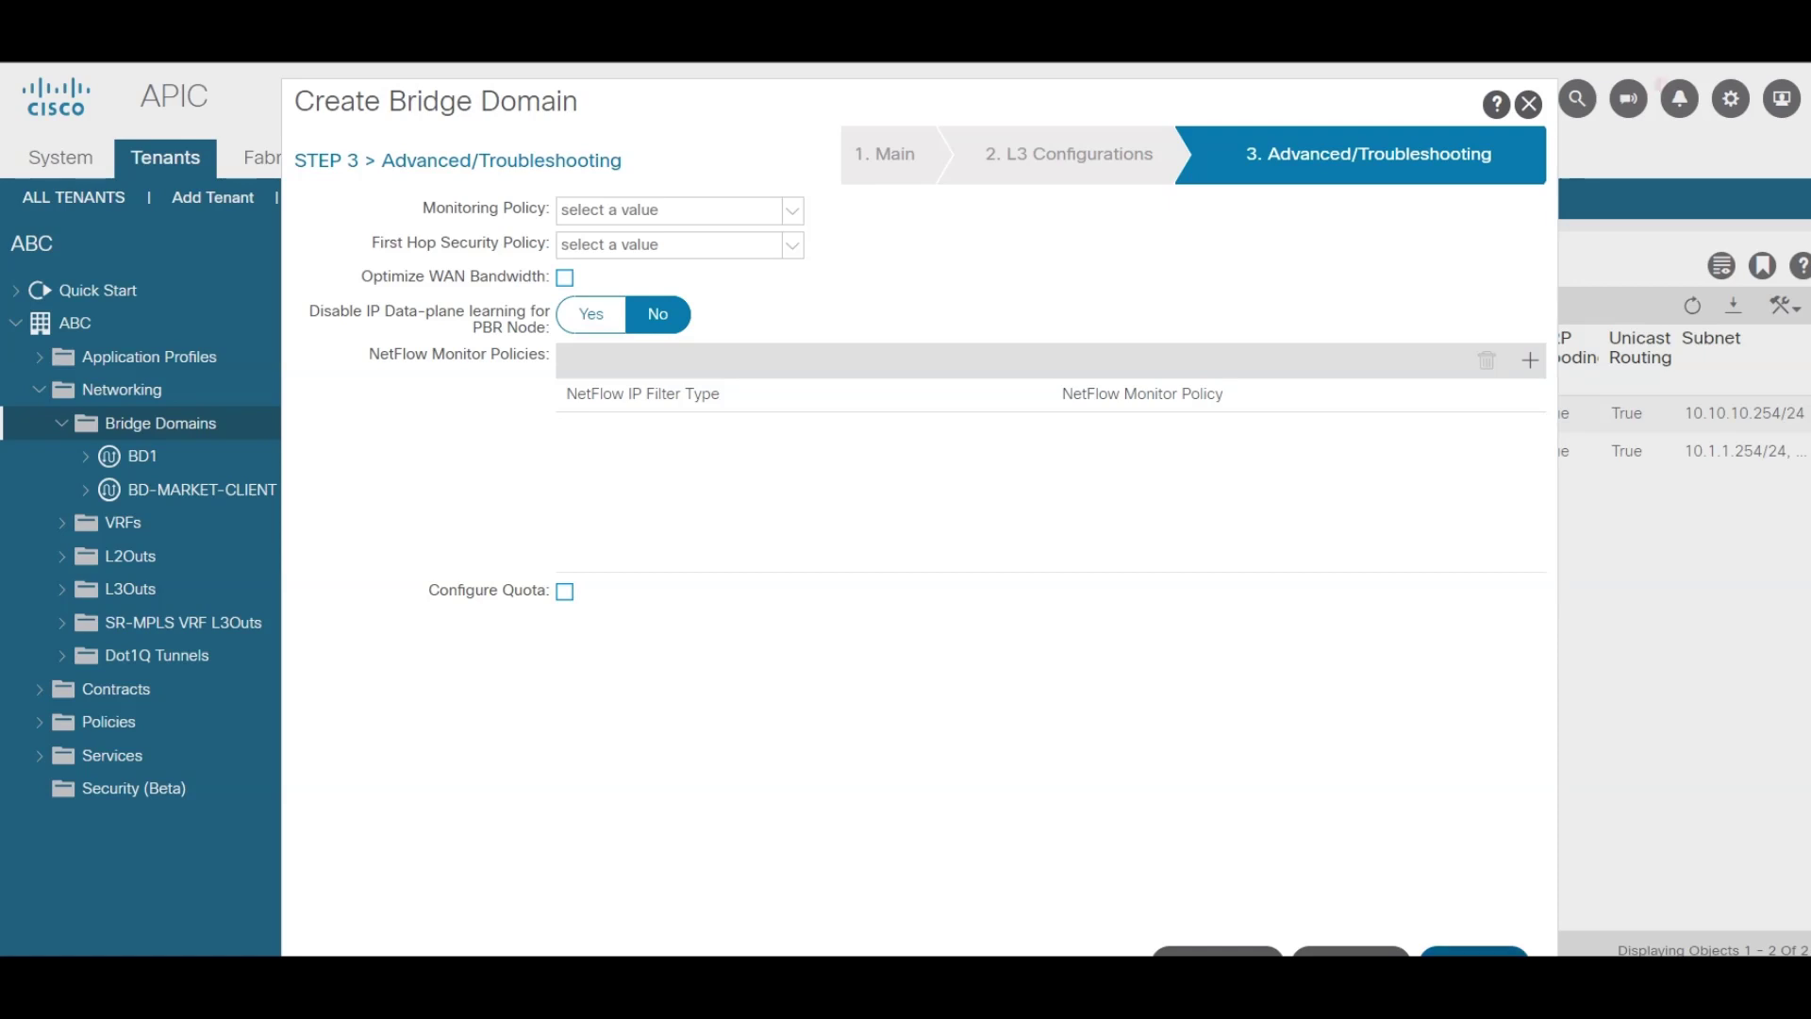
pyautogui.click(1474, 953)
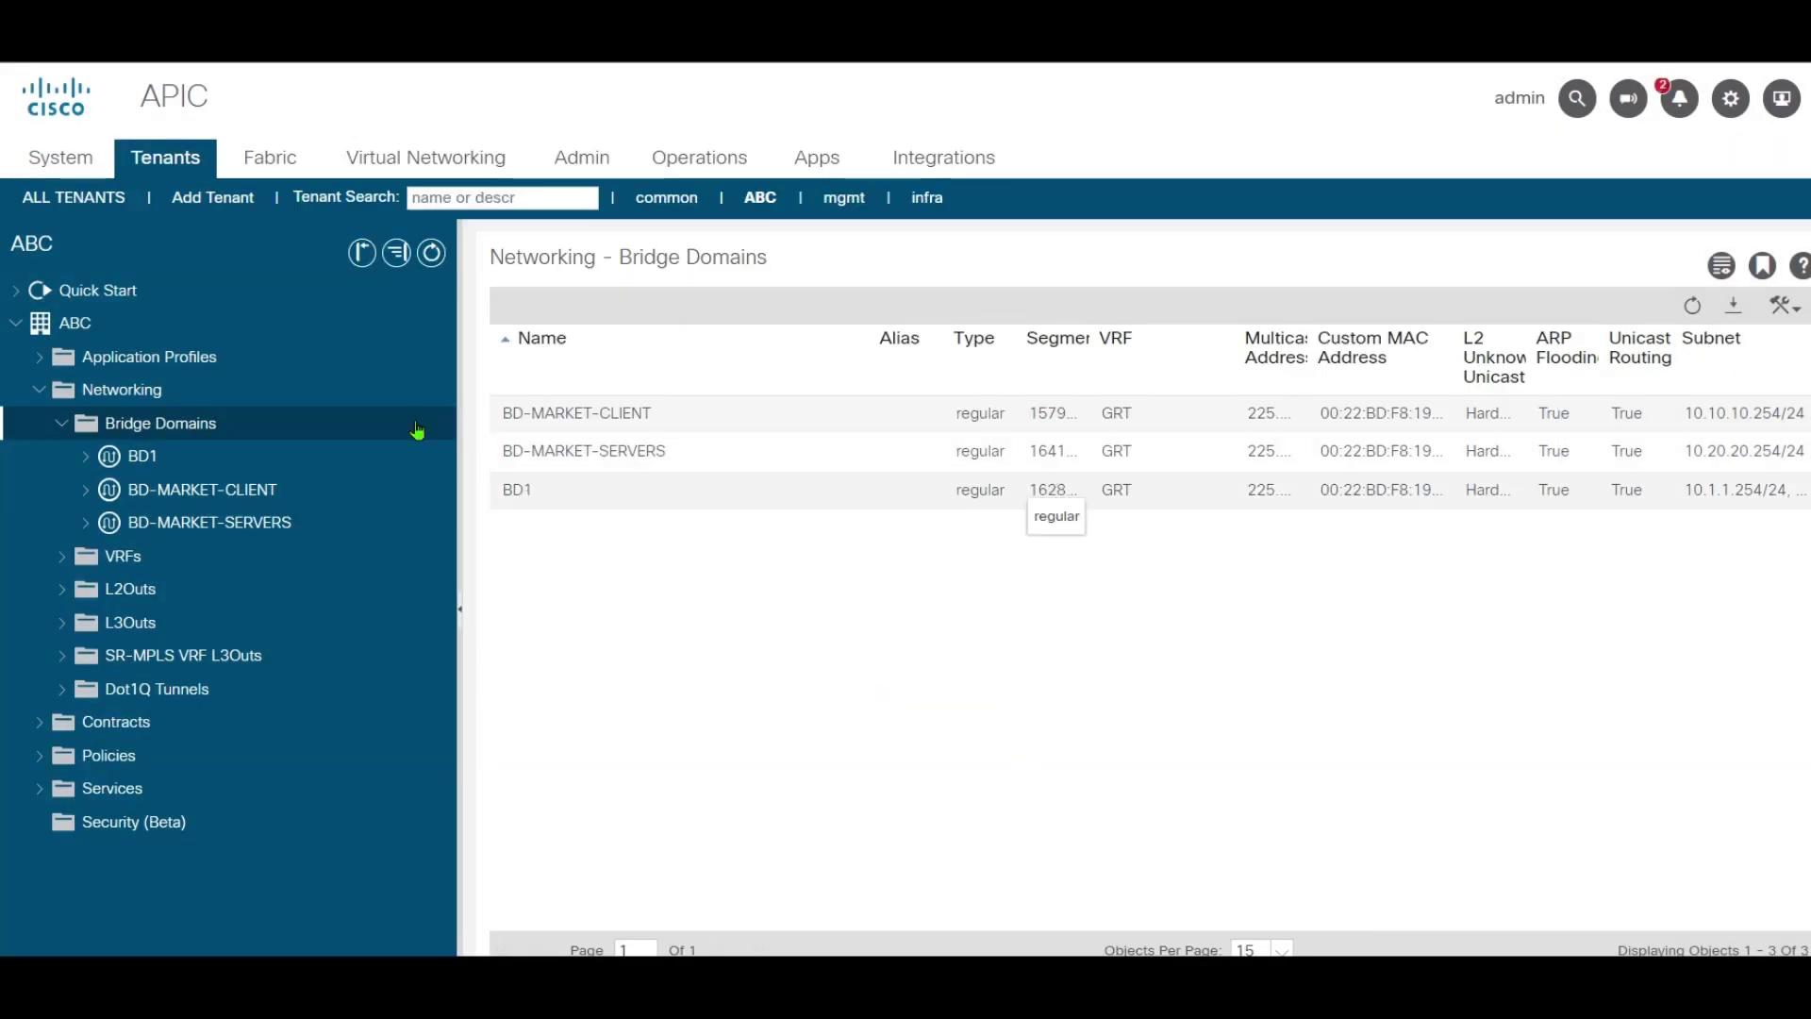
# Create an application profile named MARKET-APP-PROFILE in tenant ABC
pyautogui.click(39, 357)
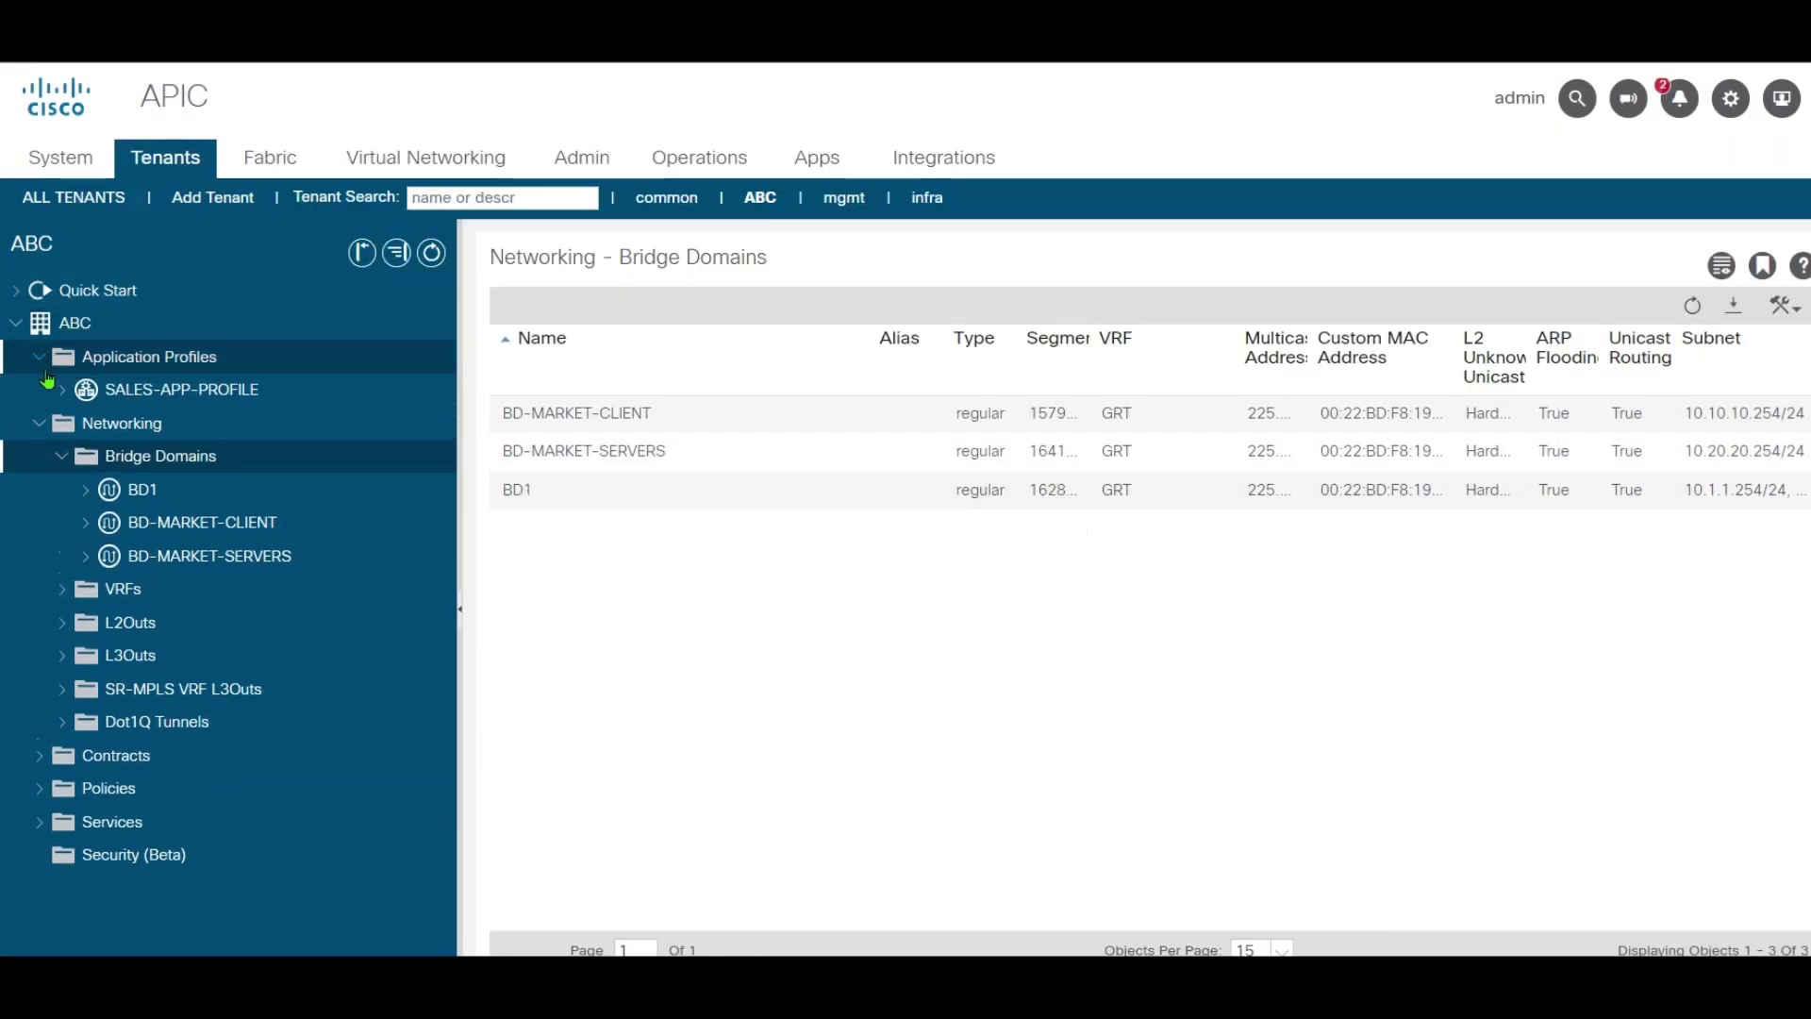
pyautogui.click(235, 355)
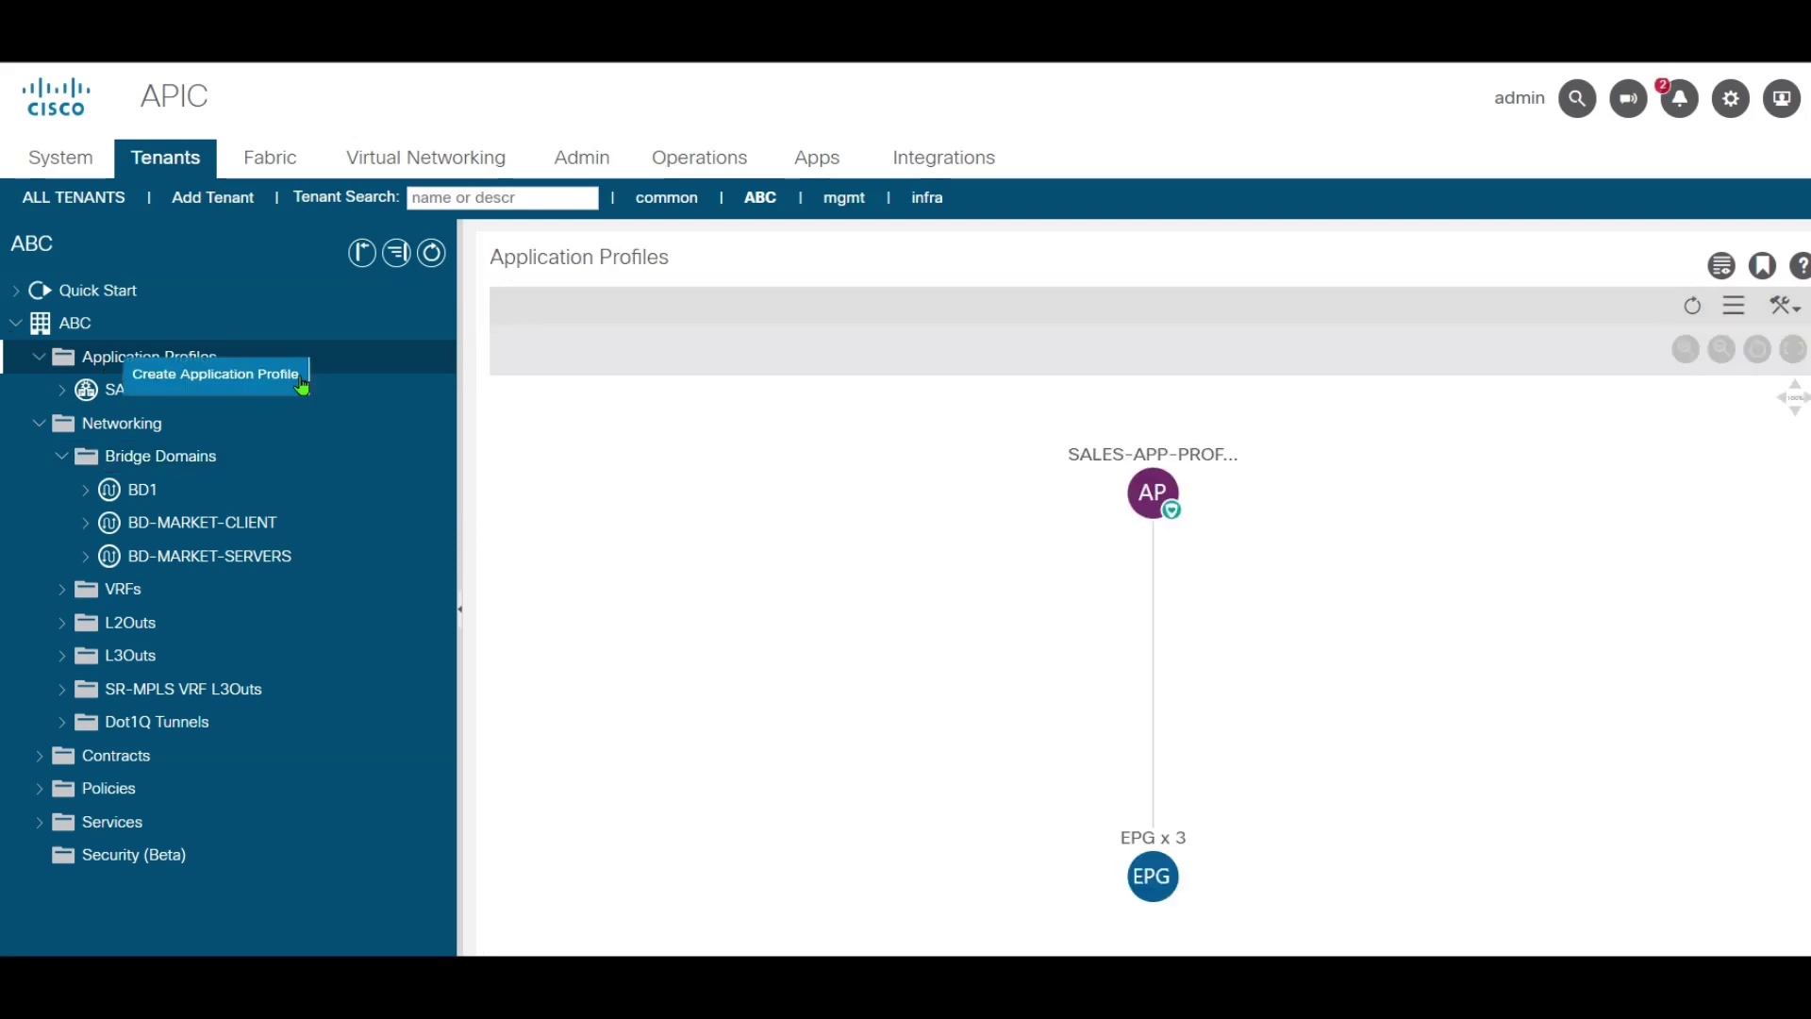
pyautogui.click(300, 381)
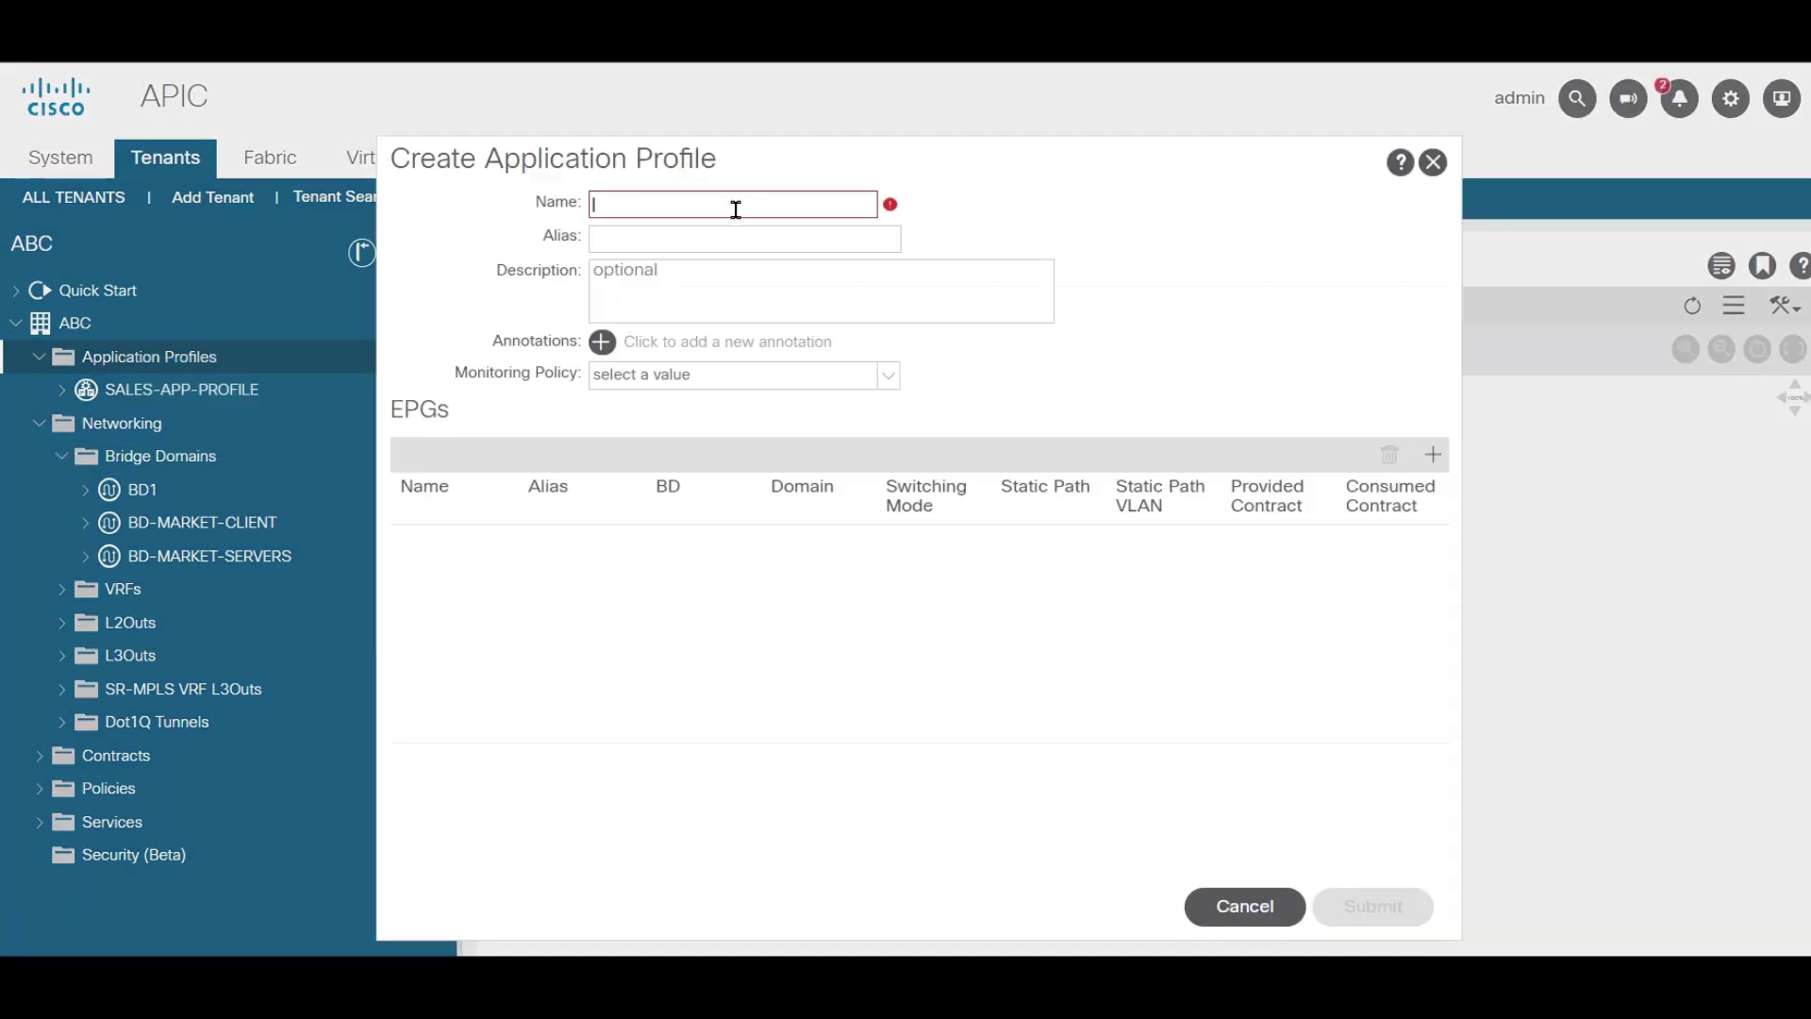
pyautogui.write('MARKET-')
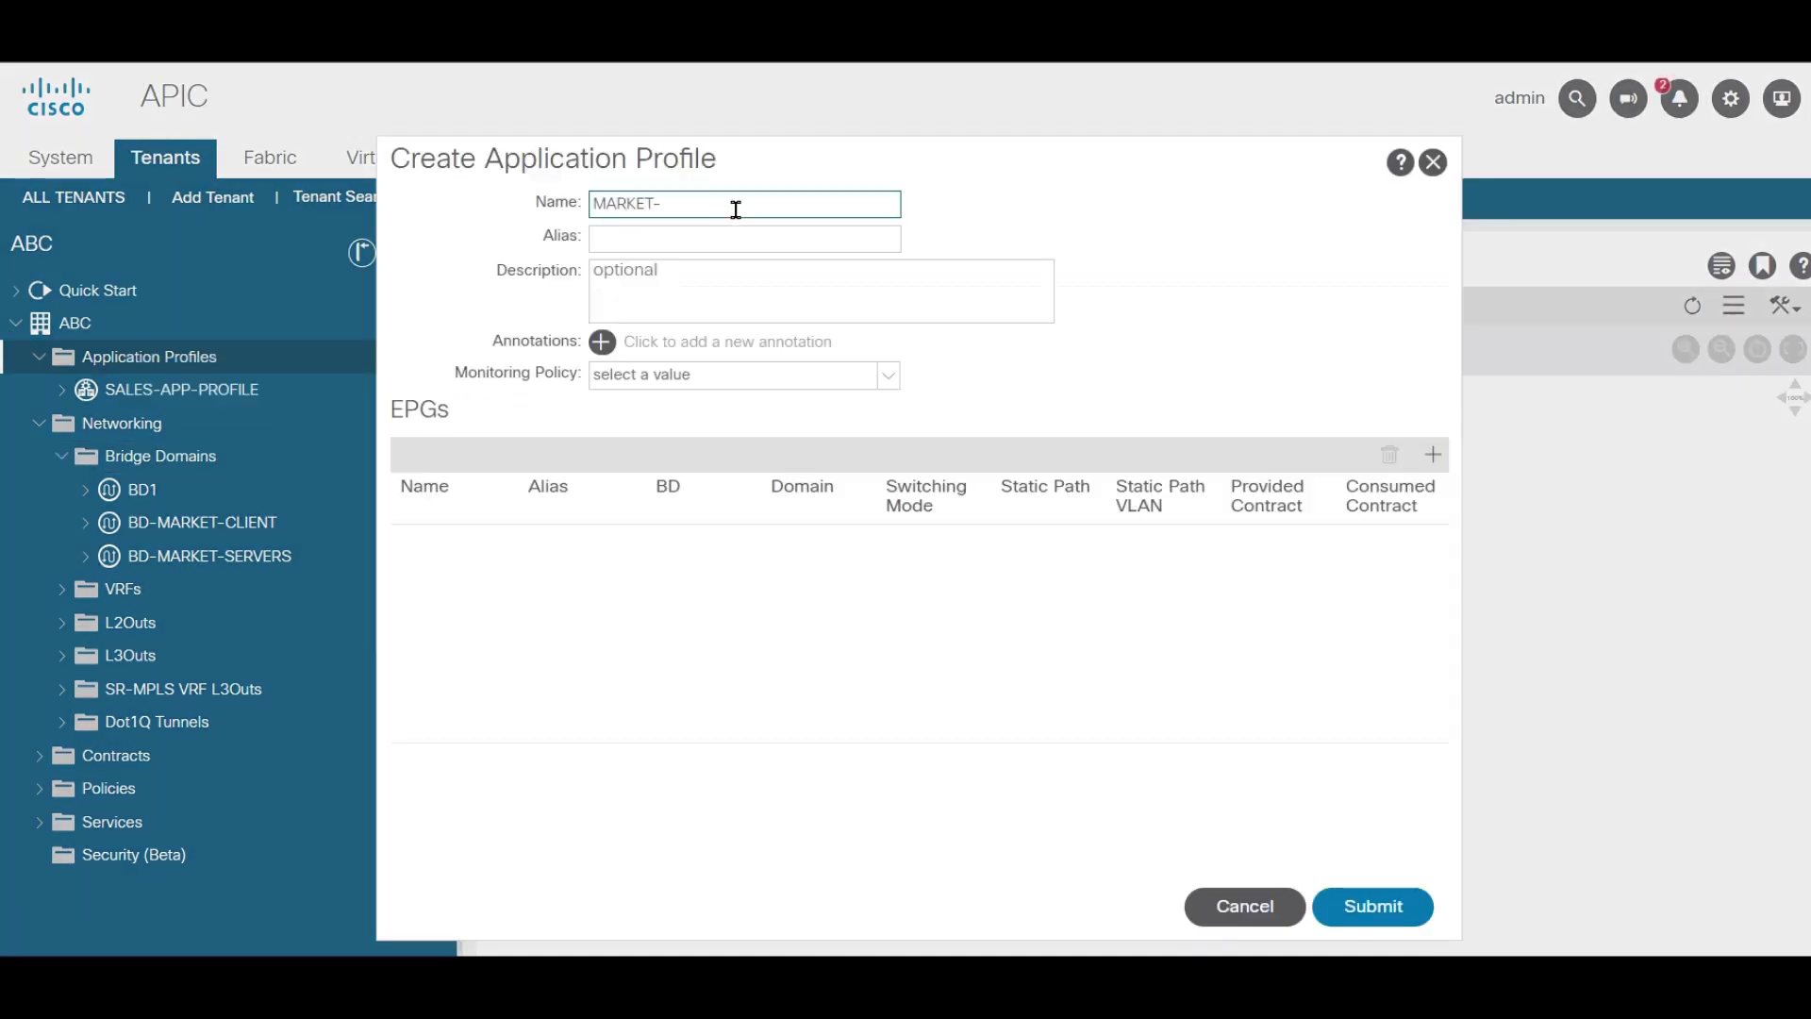
pyautogui.write('APP-PROFILE')
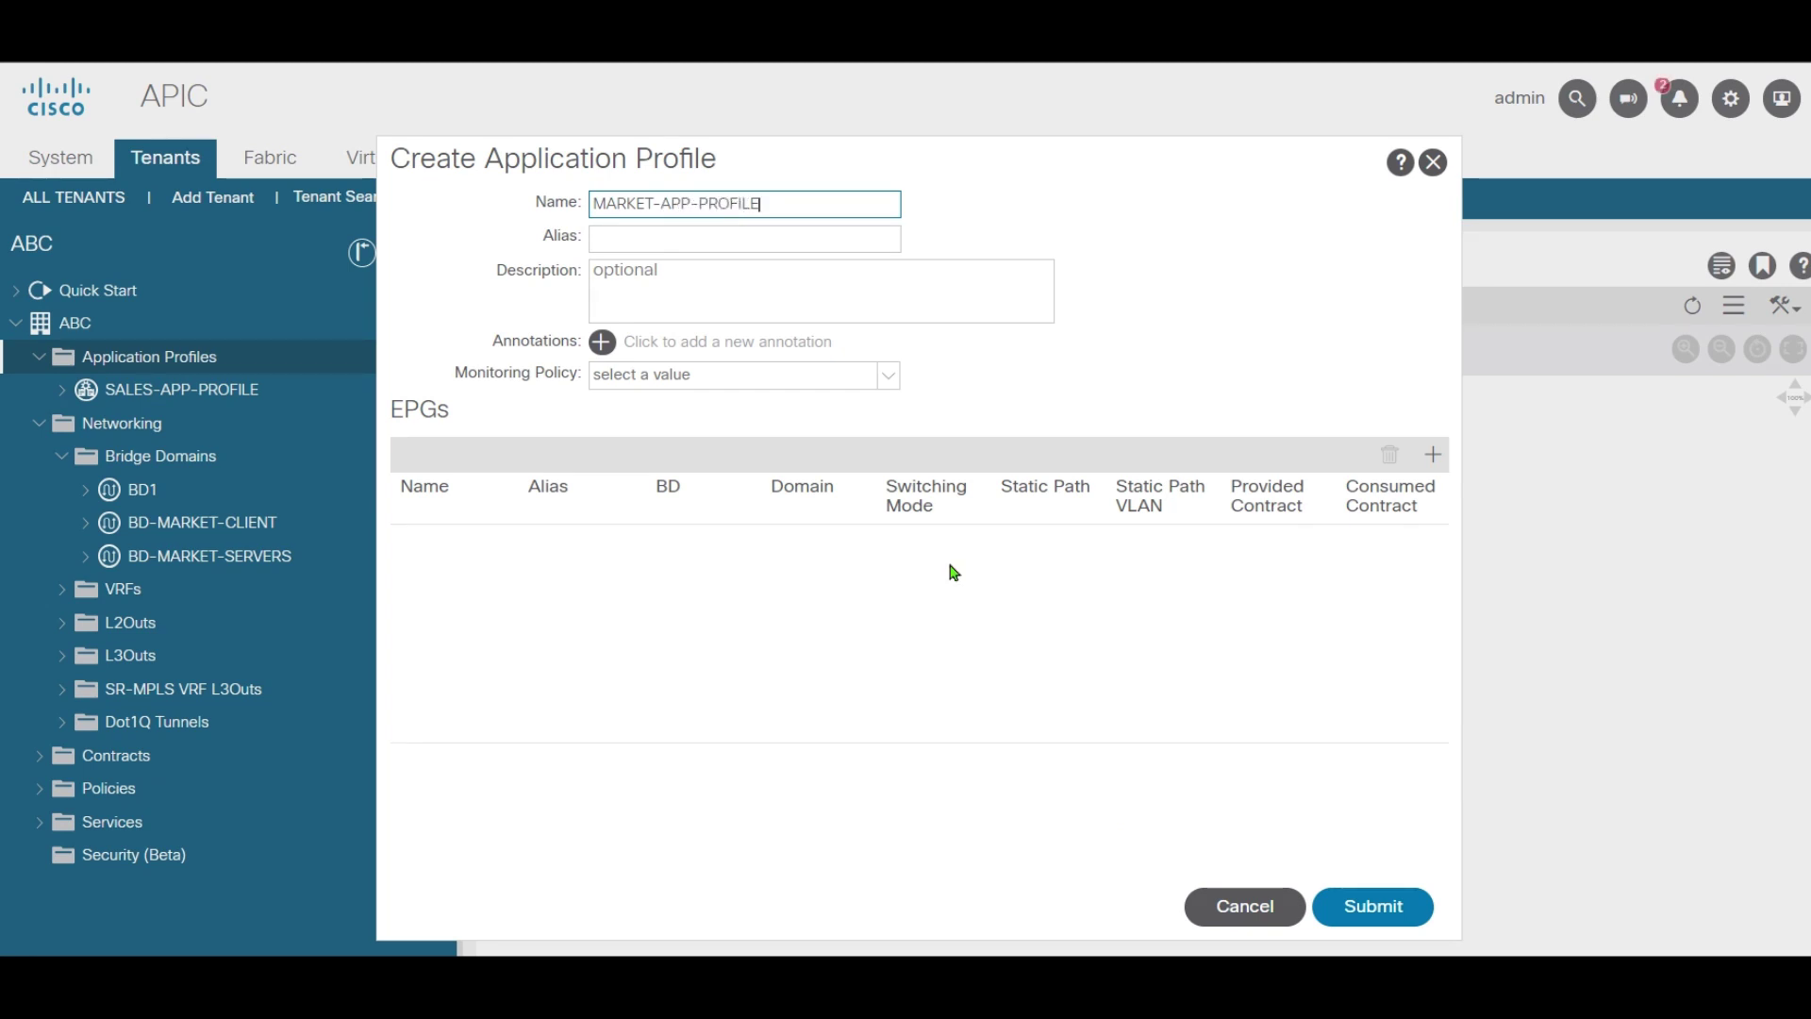
pyautogui.click(1377, 907)
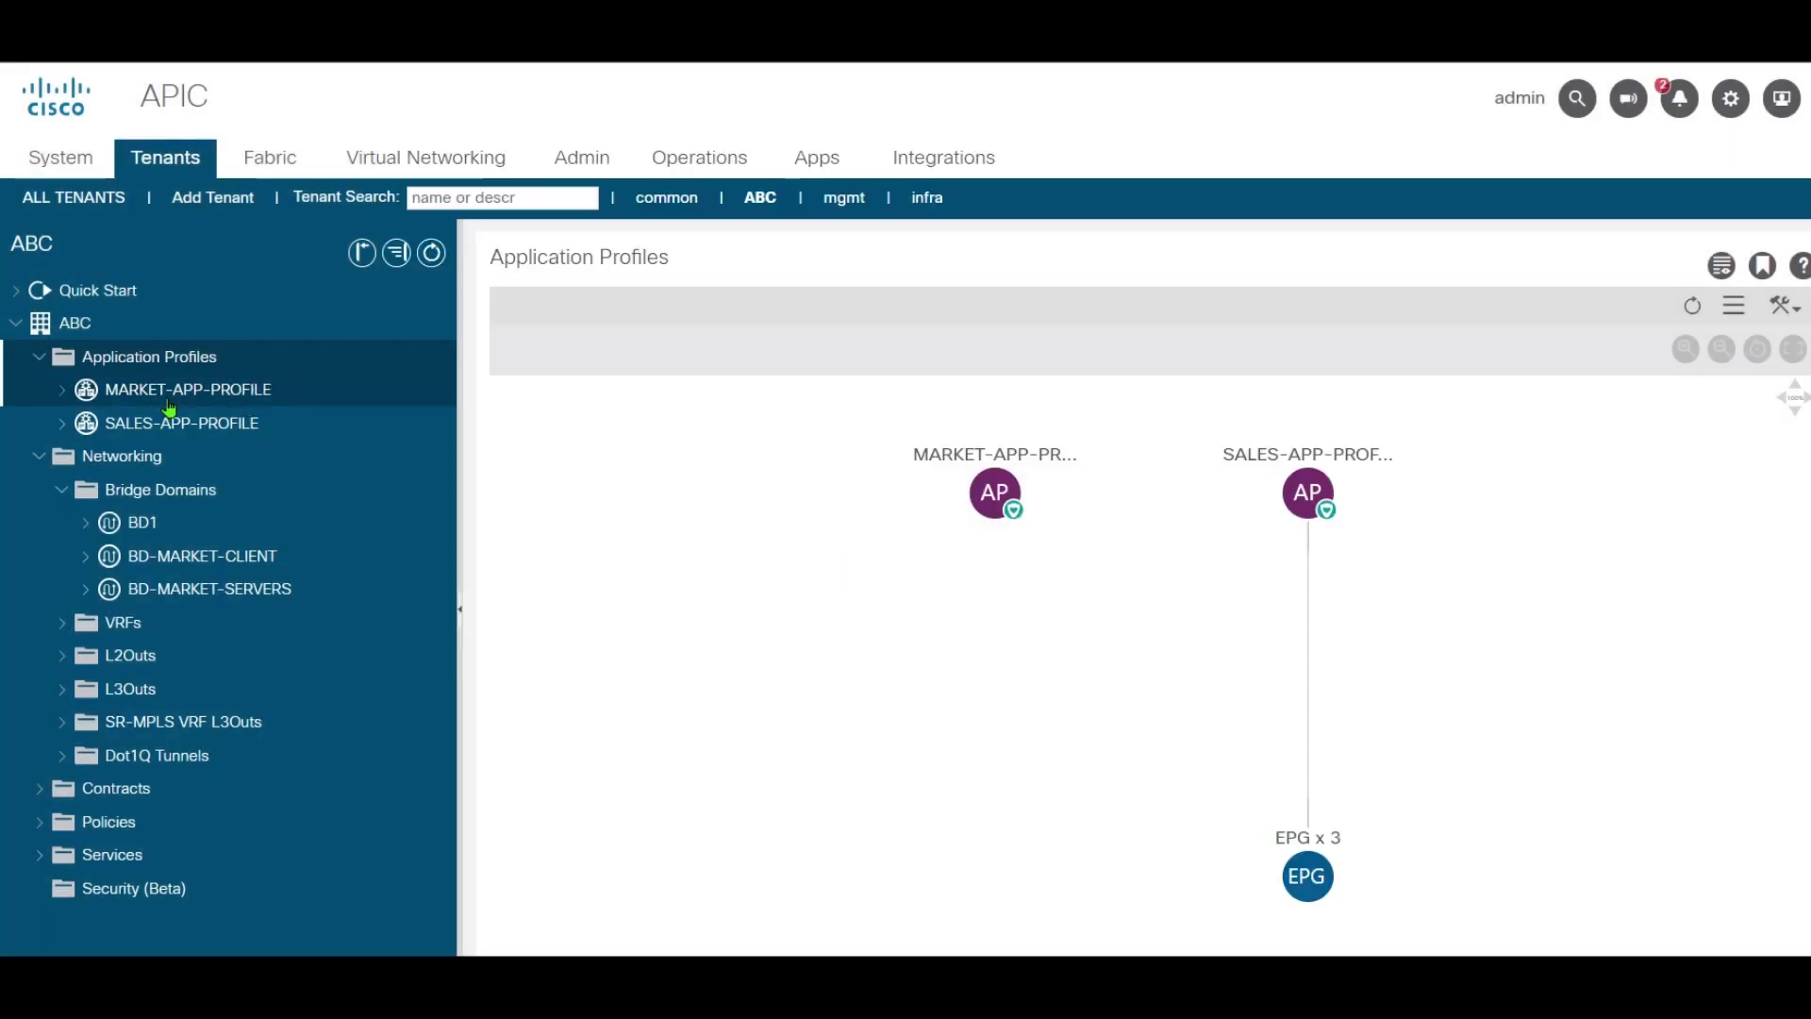
# Under MARKET-APP-PROFILE, create an application EPG named EPG-MARKET-CLIENT with bridge domain BD-MARKET-CLIENT
pyautogui.click(64, 391)
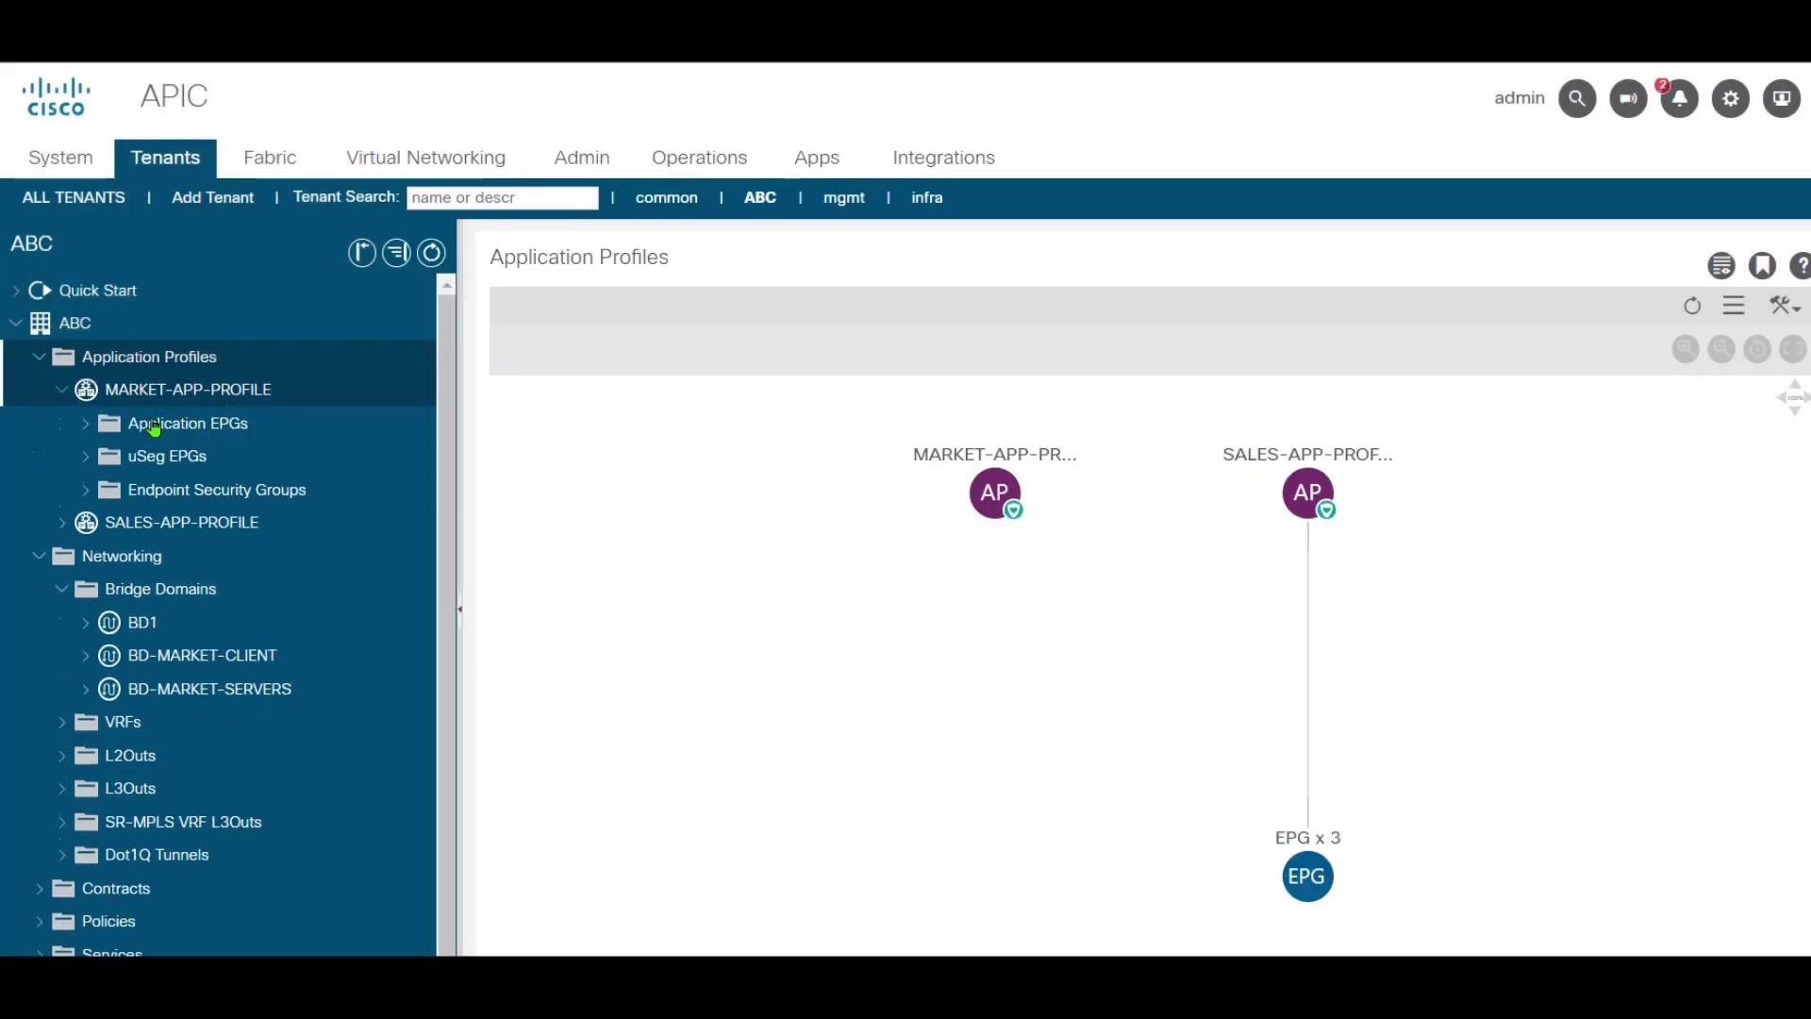
pyautogui.click(84, 424)
pyautogui.rightClick(175, 422)
pyautogui.click(250, 429)
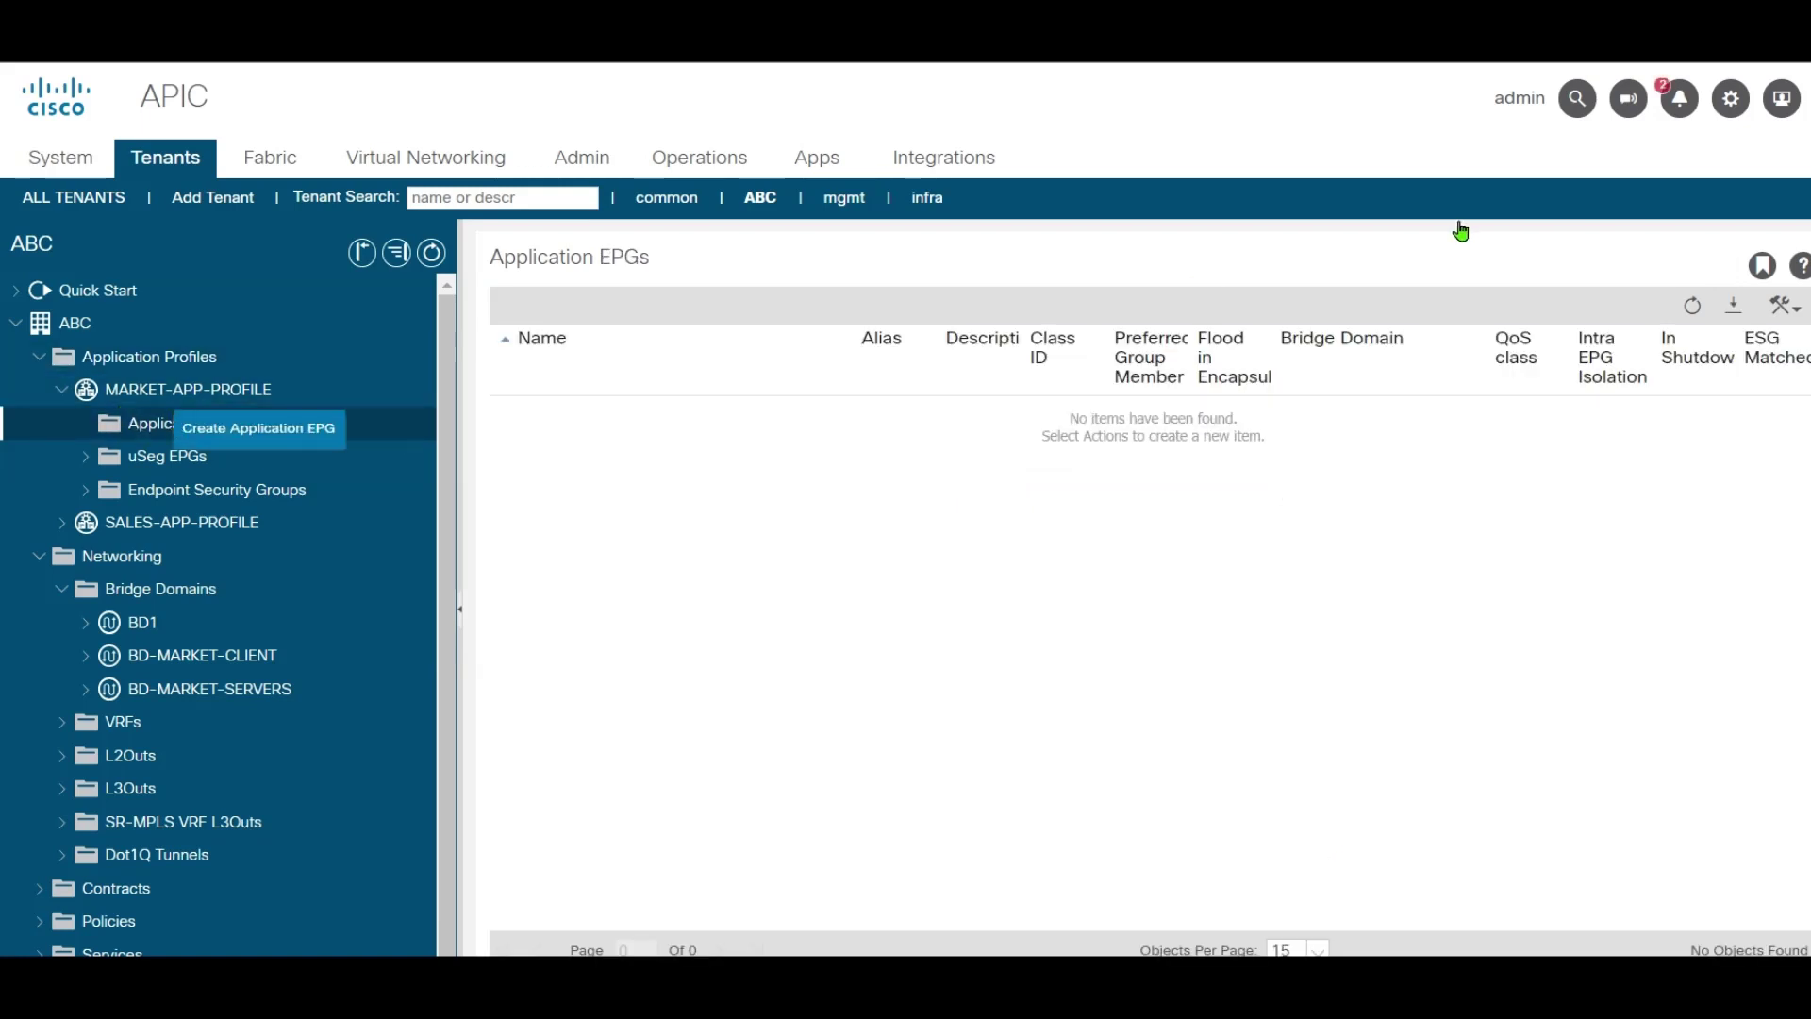
pyautogui.click(728, 192)
pyautogui.write('EPG-MARKET')
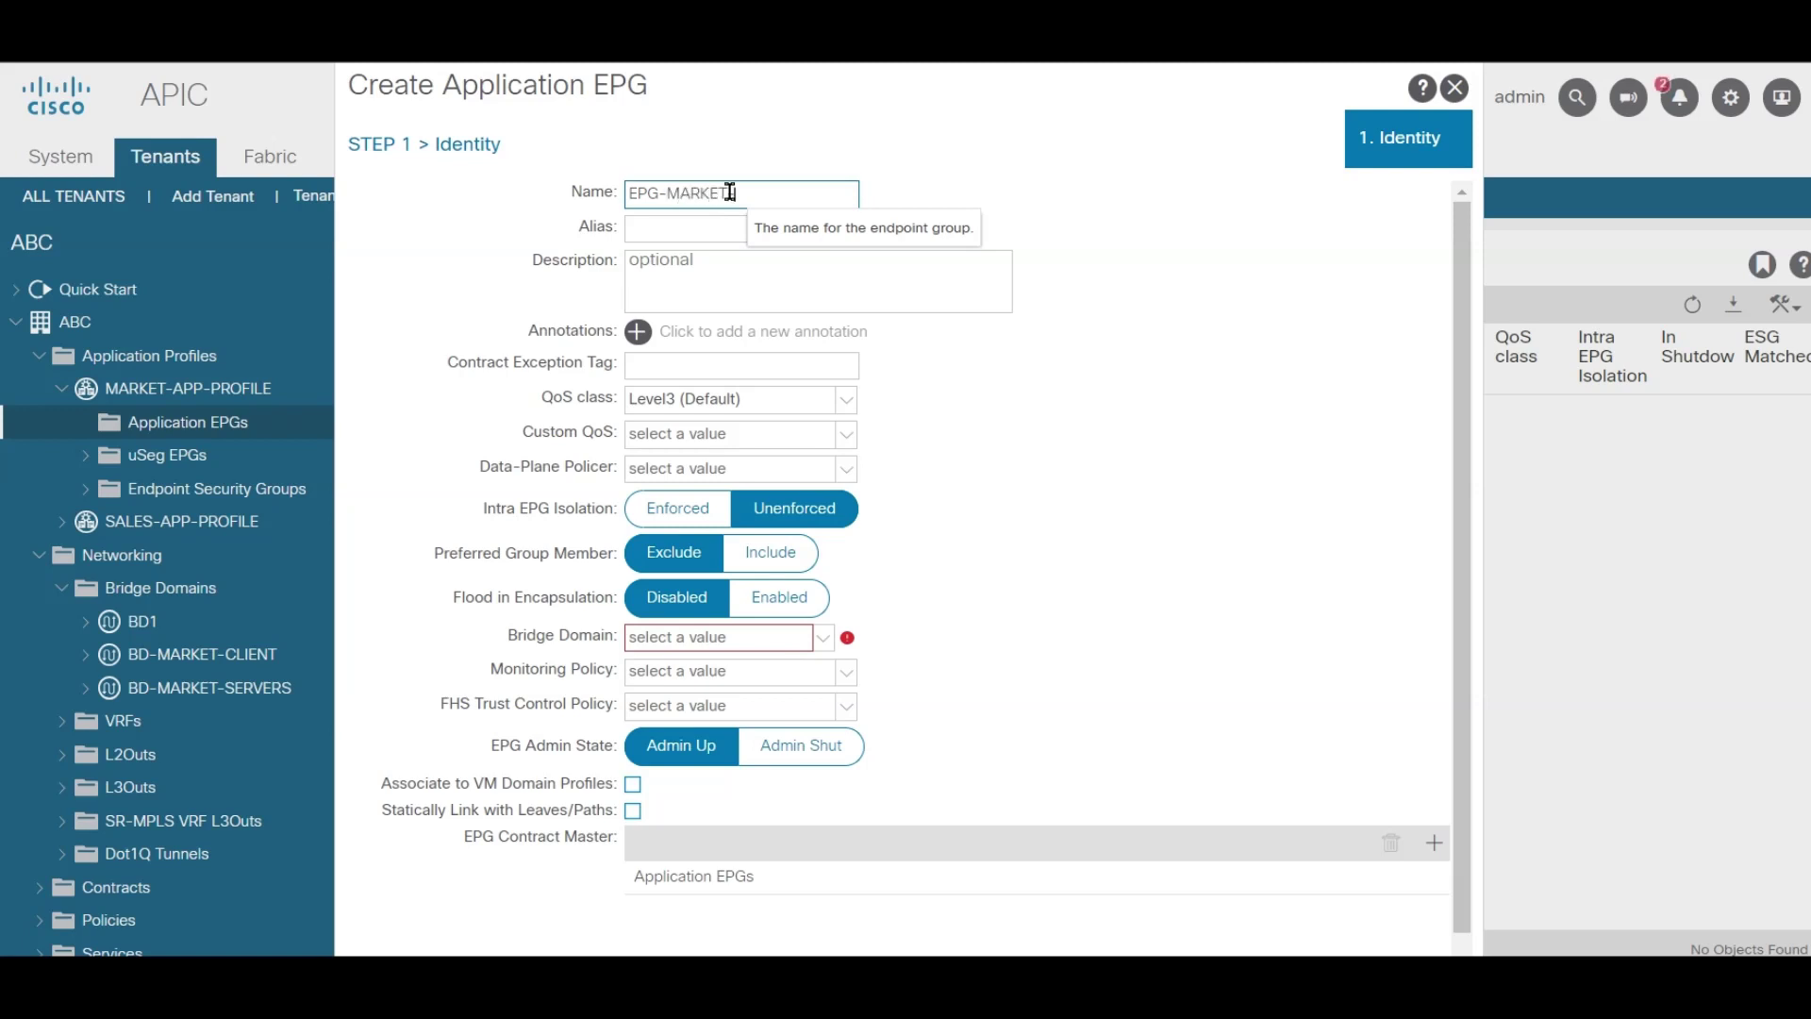
pyautogui.write('-CLIENT')
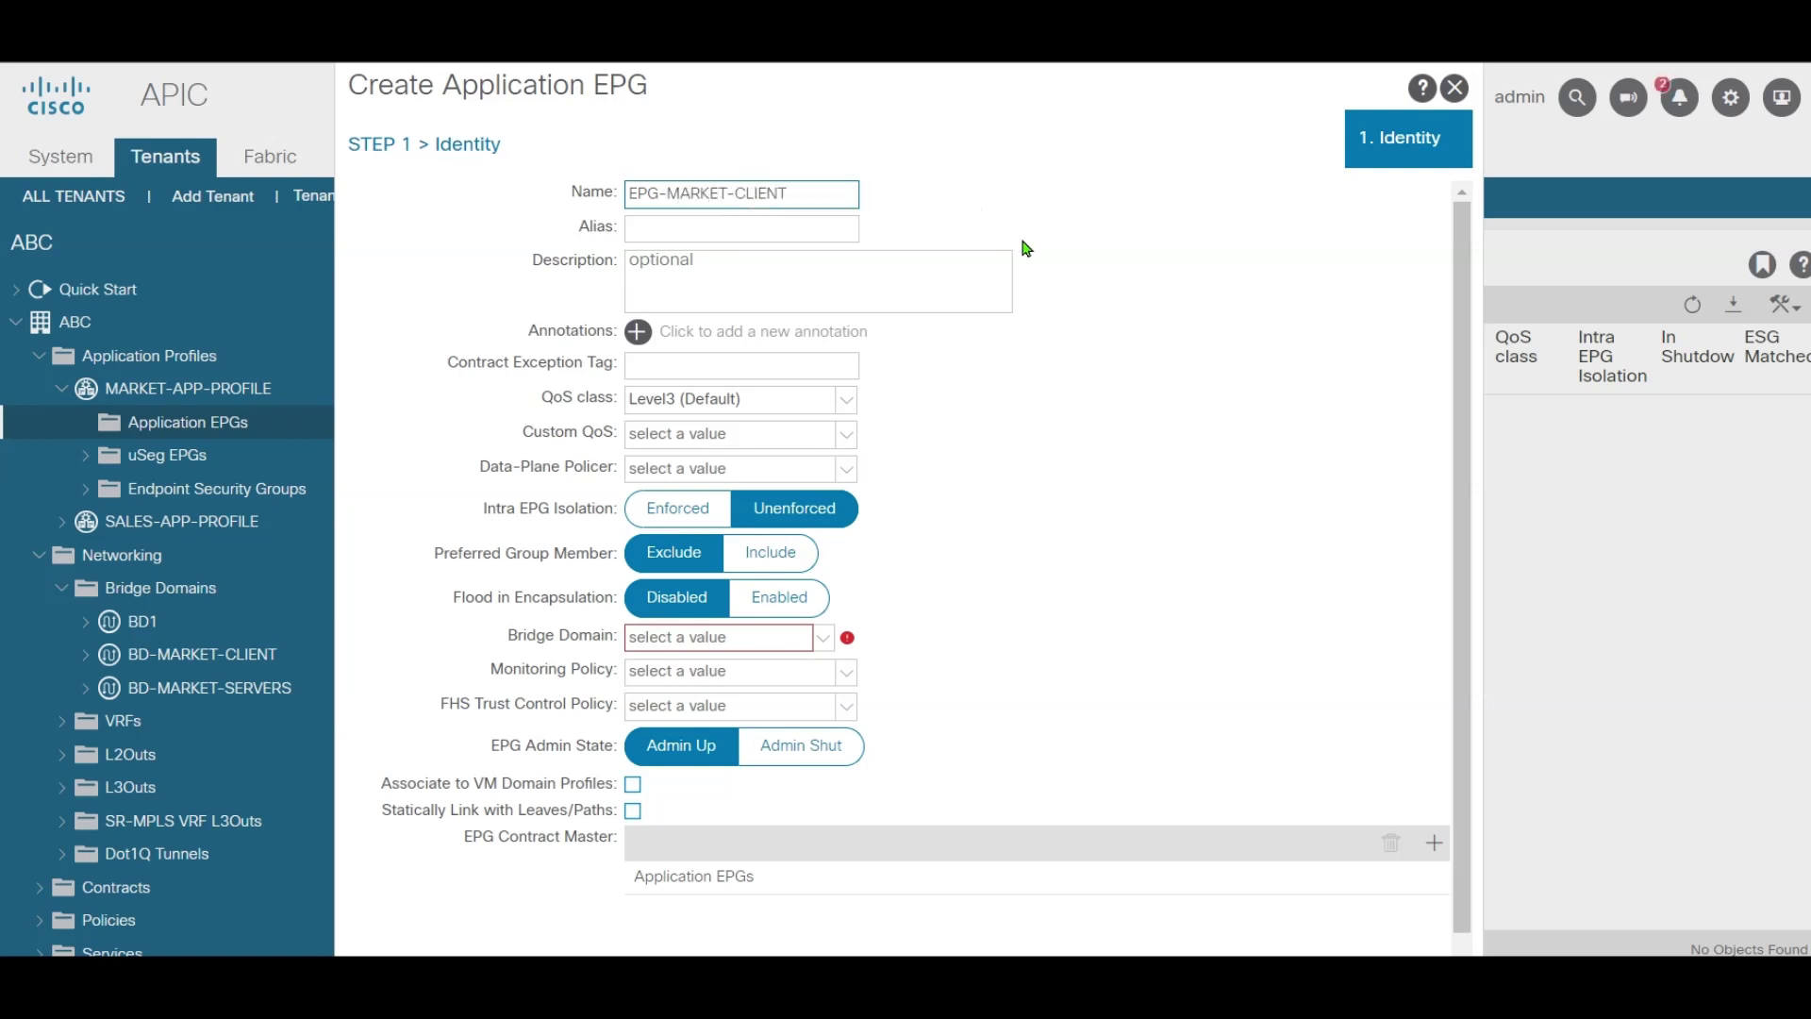
pyautogui.click(811, 640)
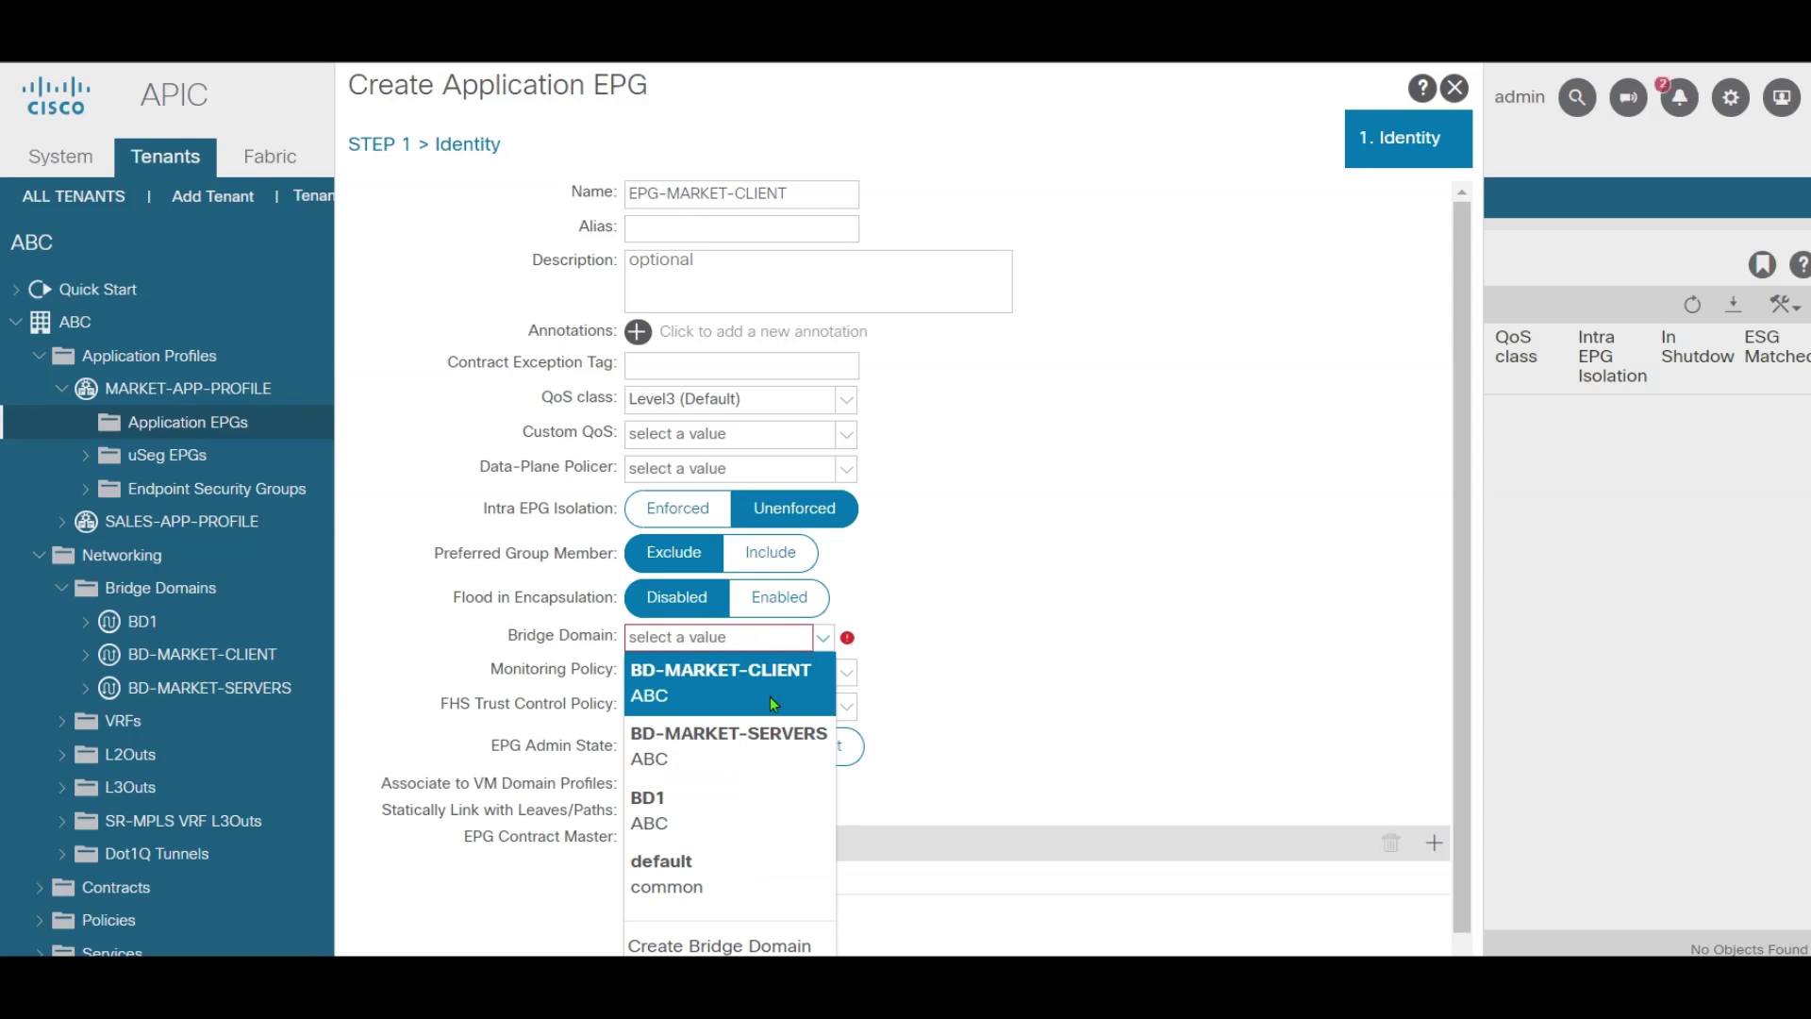
pyautogui.click(725, 694)
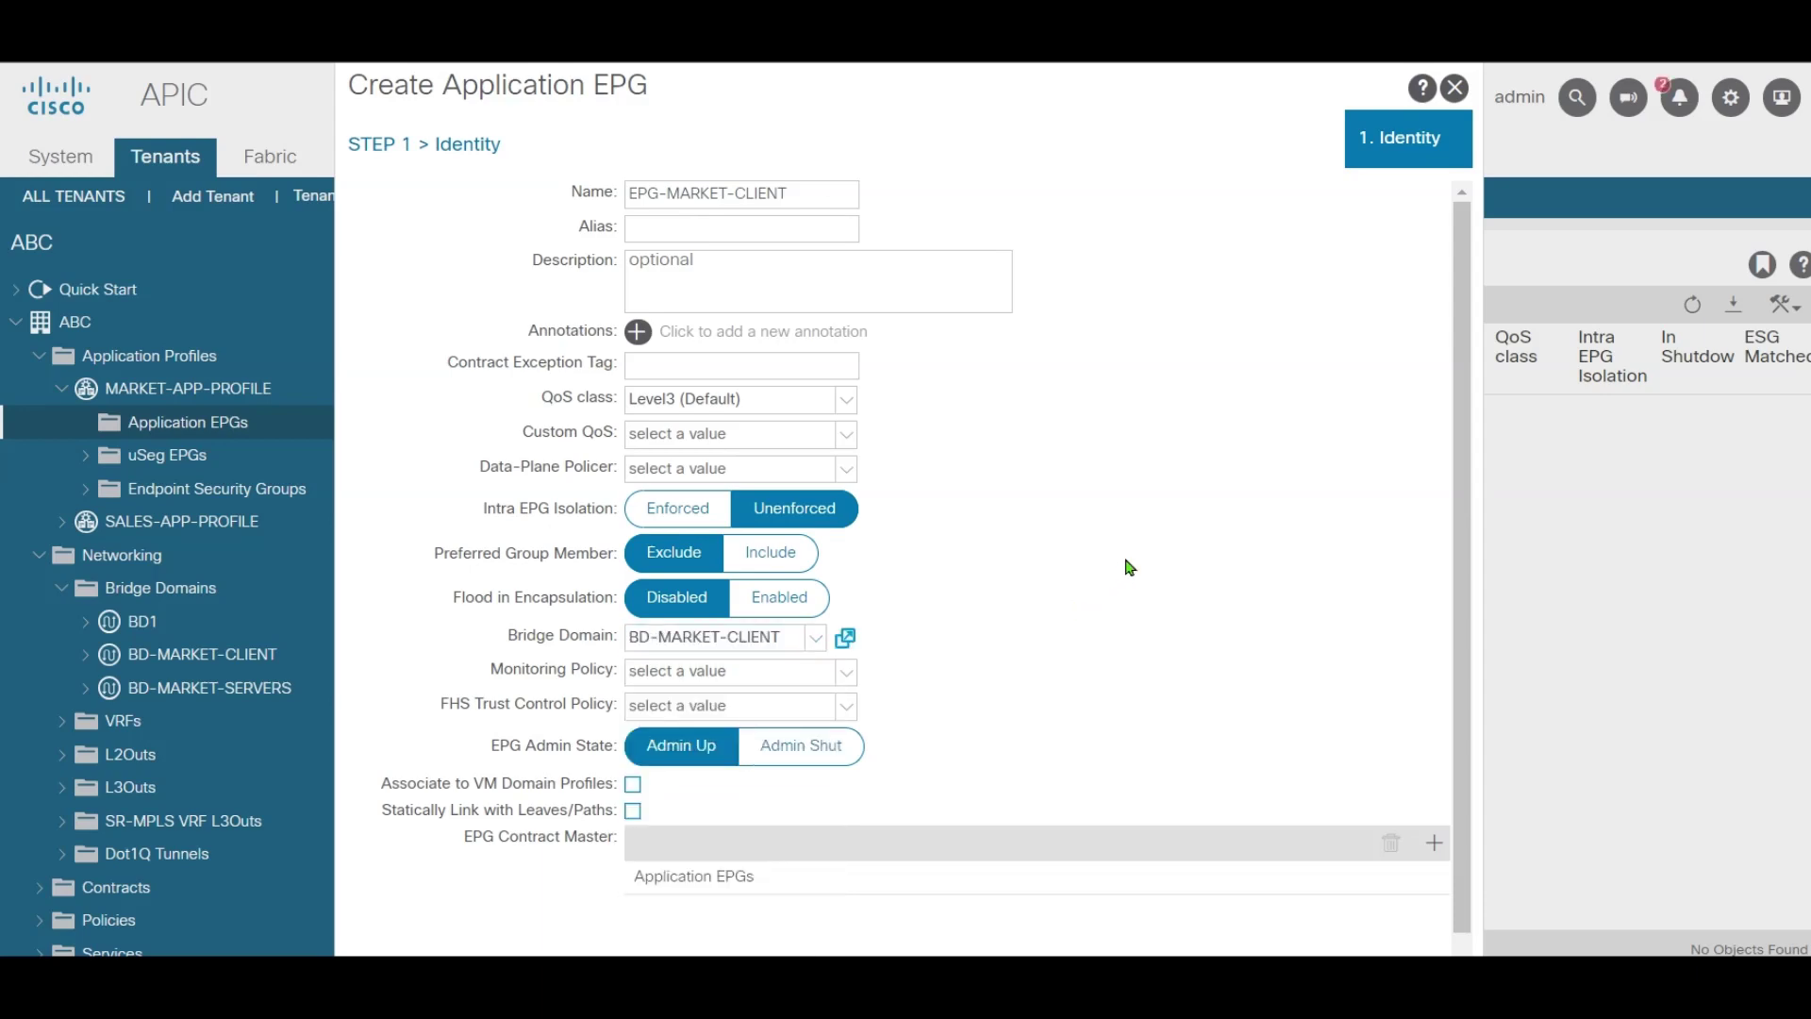
pyautogui.scroll(-5, 1179, 585)
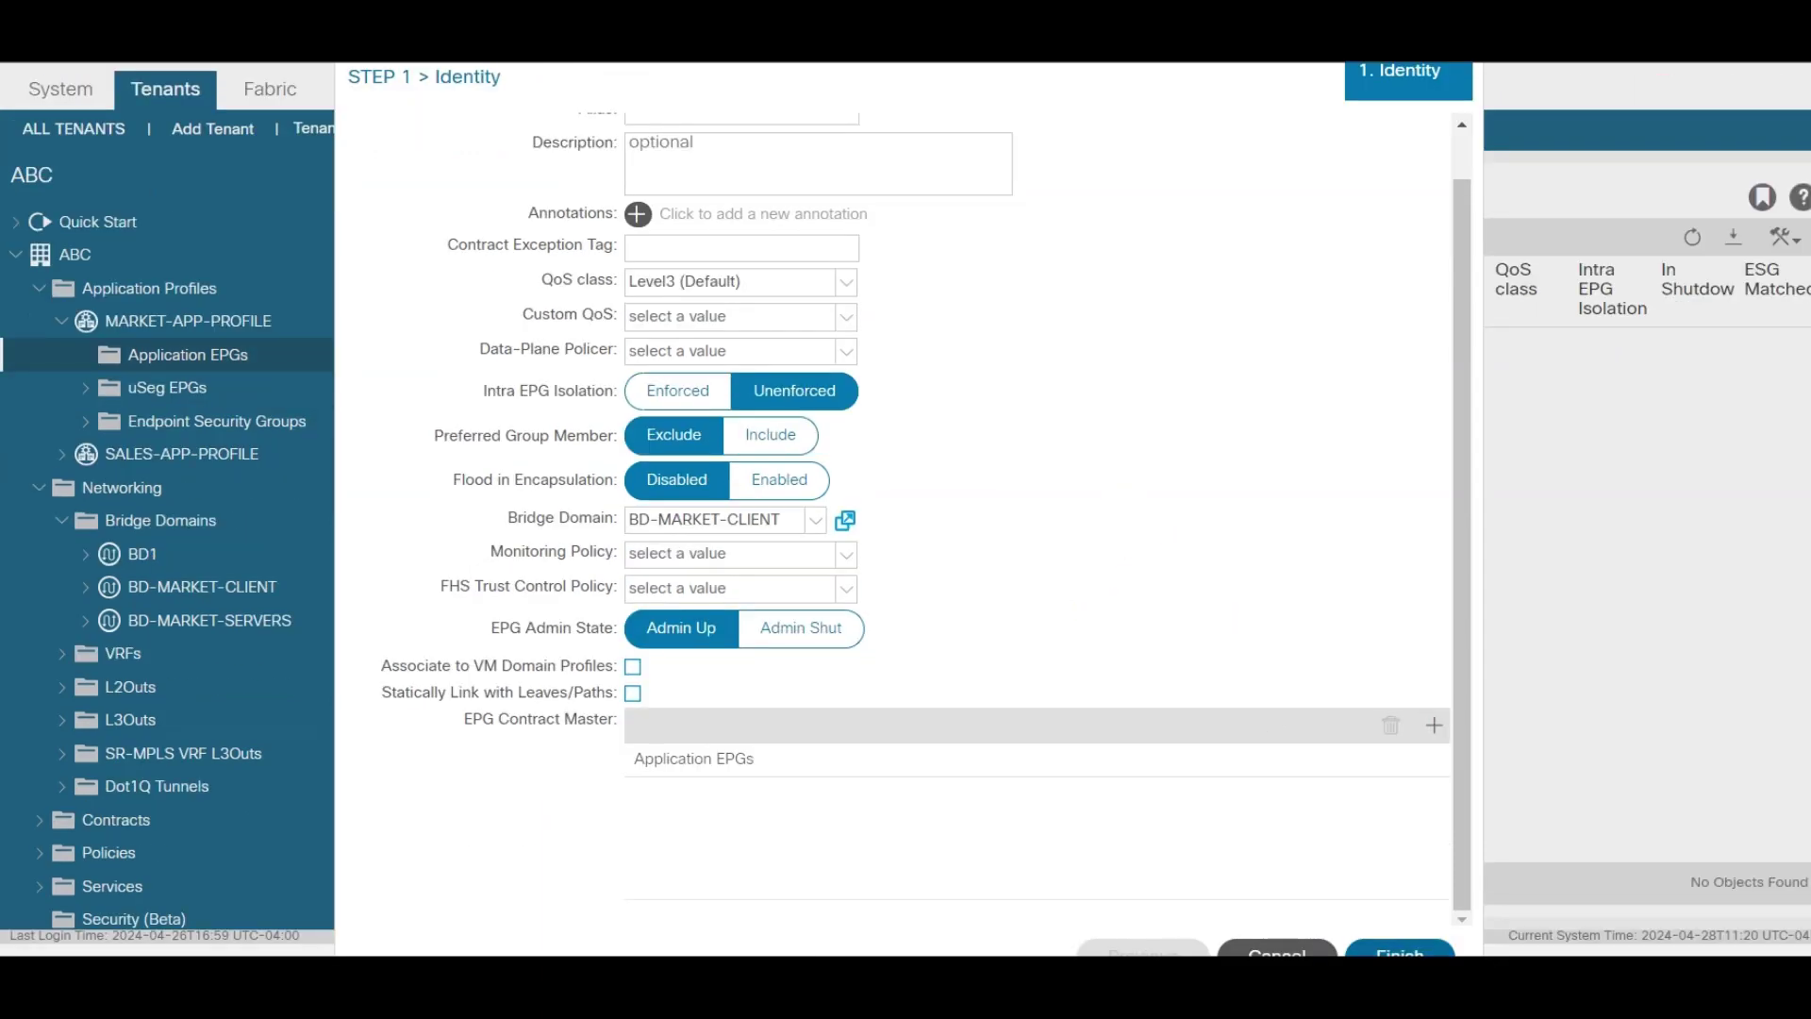
pyautogui.click(1401, 948)
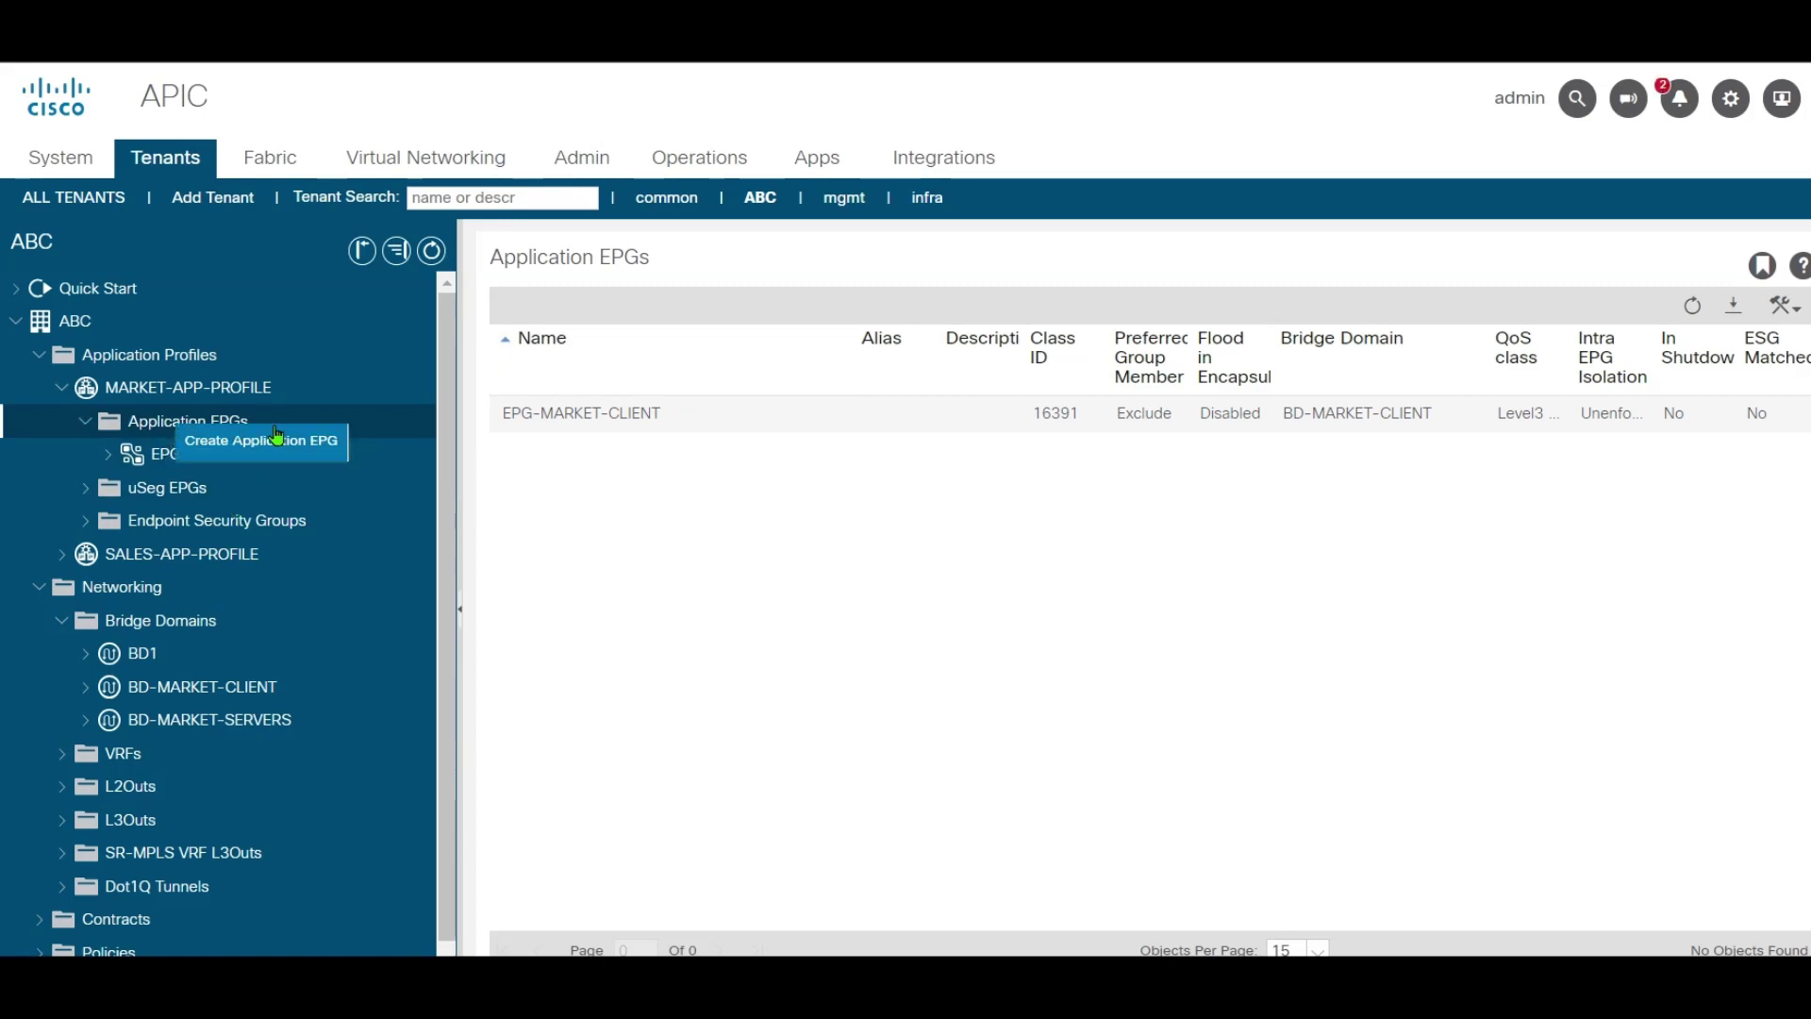
# Create a second application EPG in the market profile named EPG-MARKET-SERVERS with bridge domain BD-MARKET-SERVERS
pyautogui.click(321, 443)
pyautogui.click(731, 201)
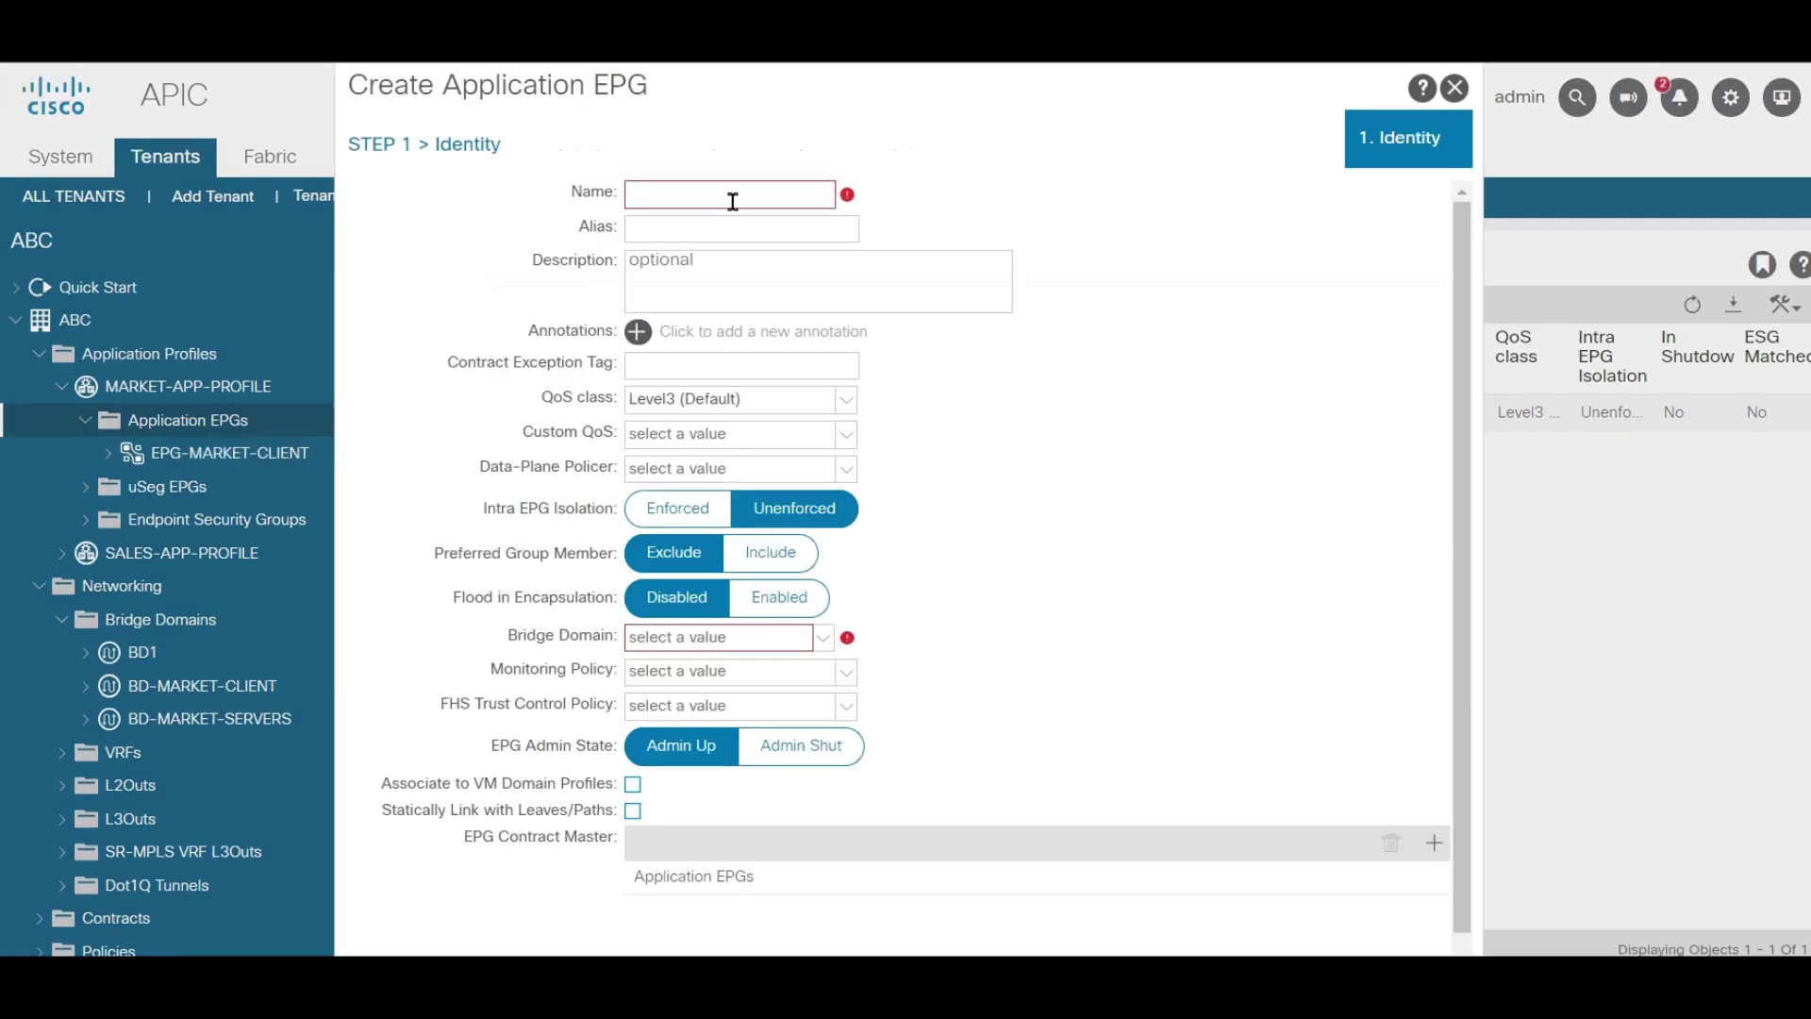
pyautogui.write('EPG-MARKET-SERVERS')
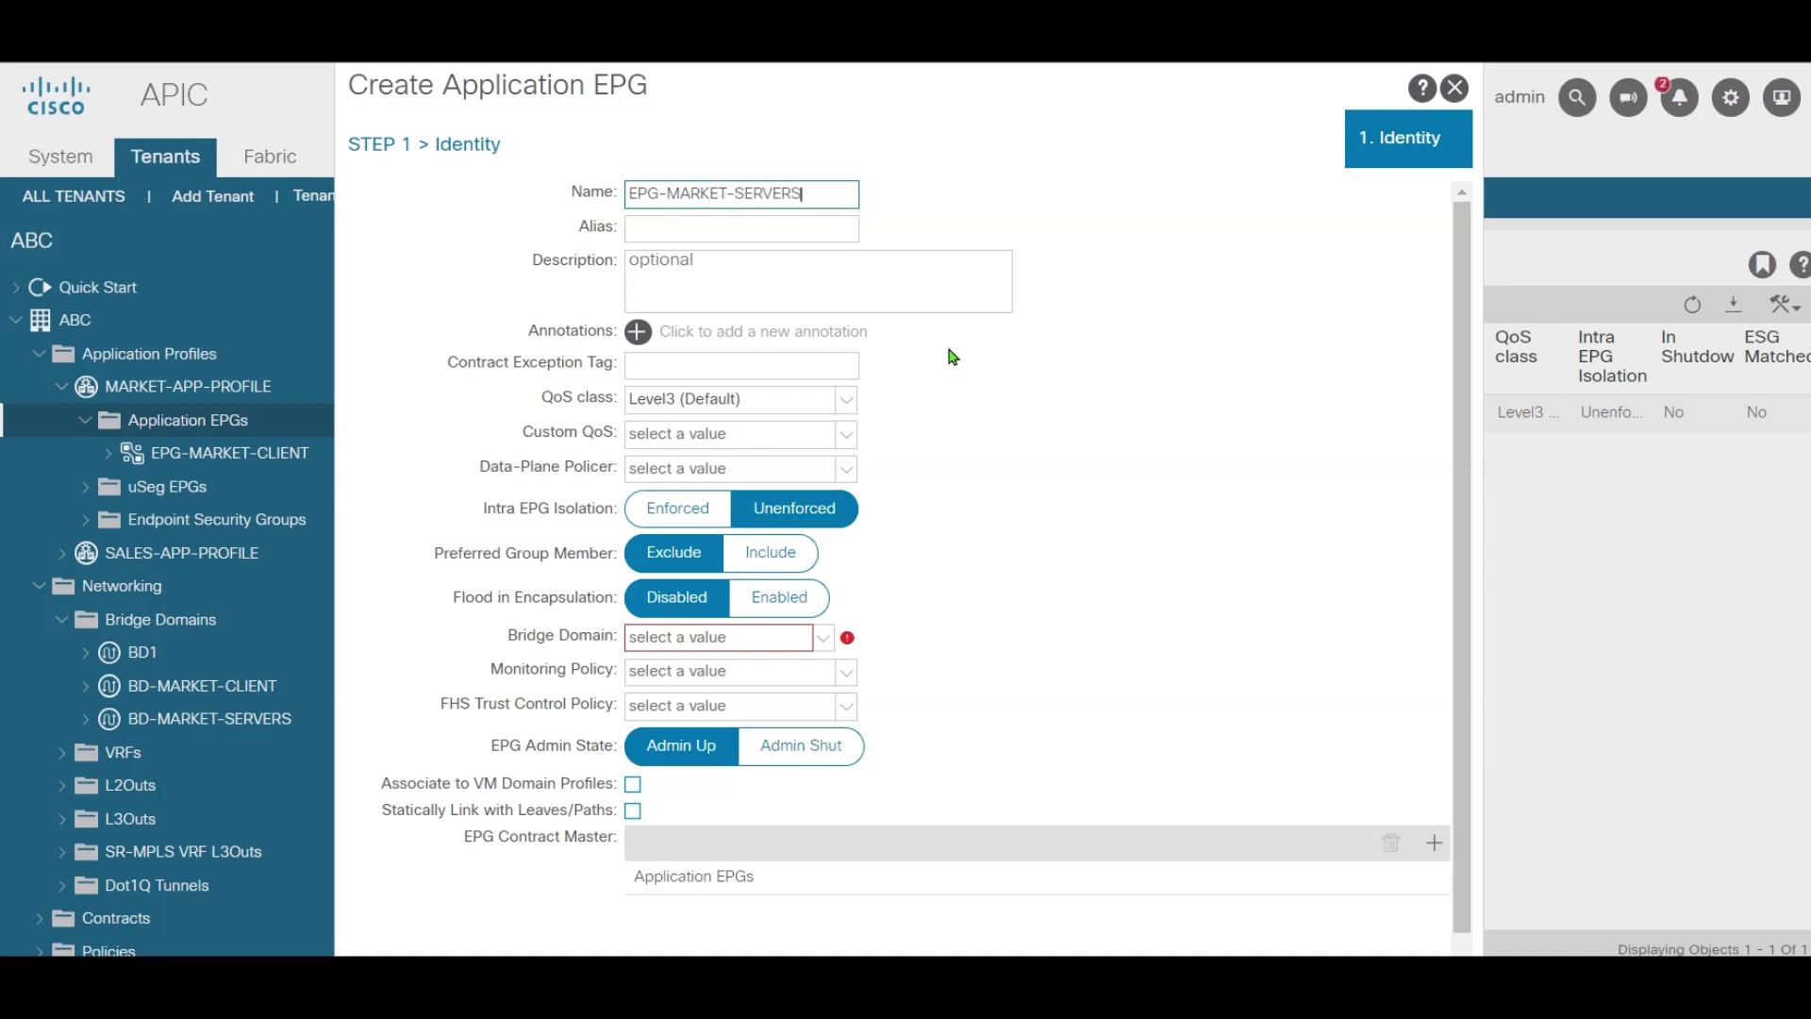
pyautogui.click(741, 644)
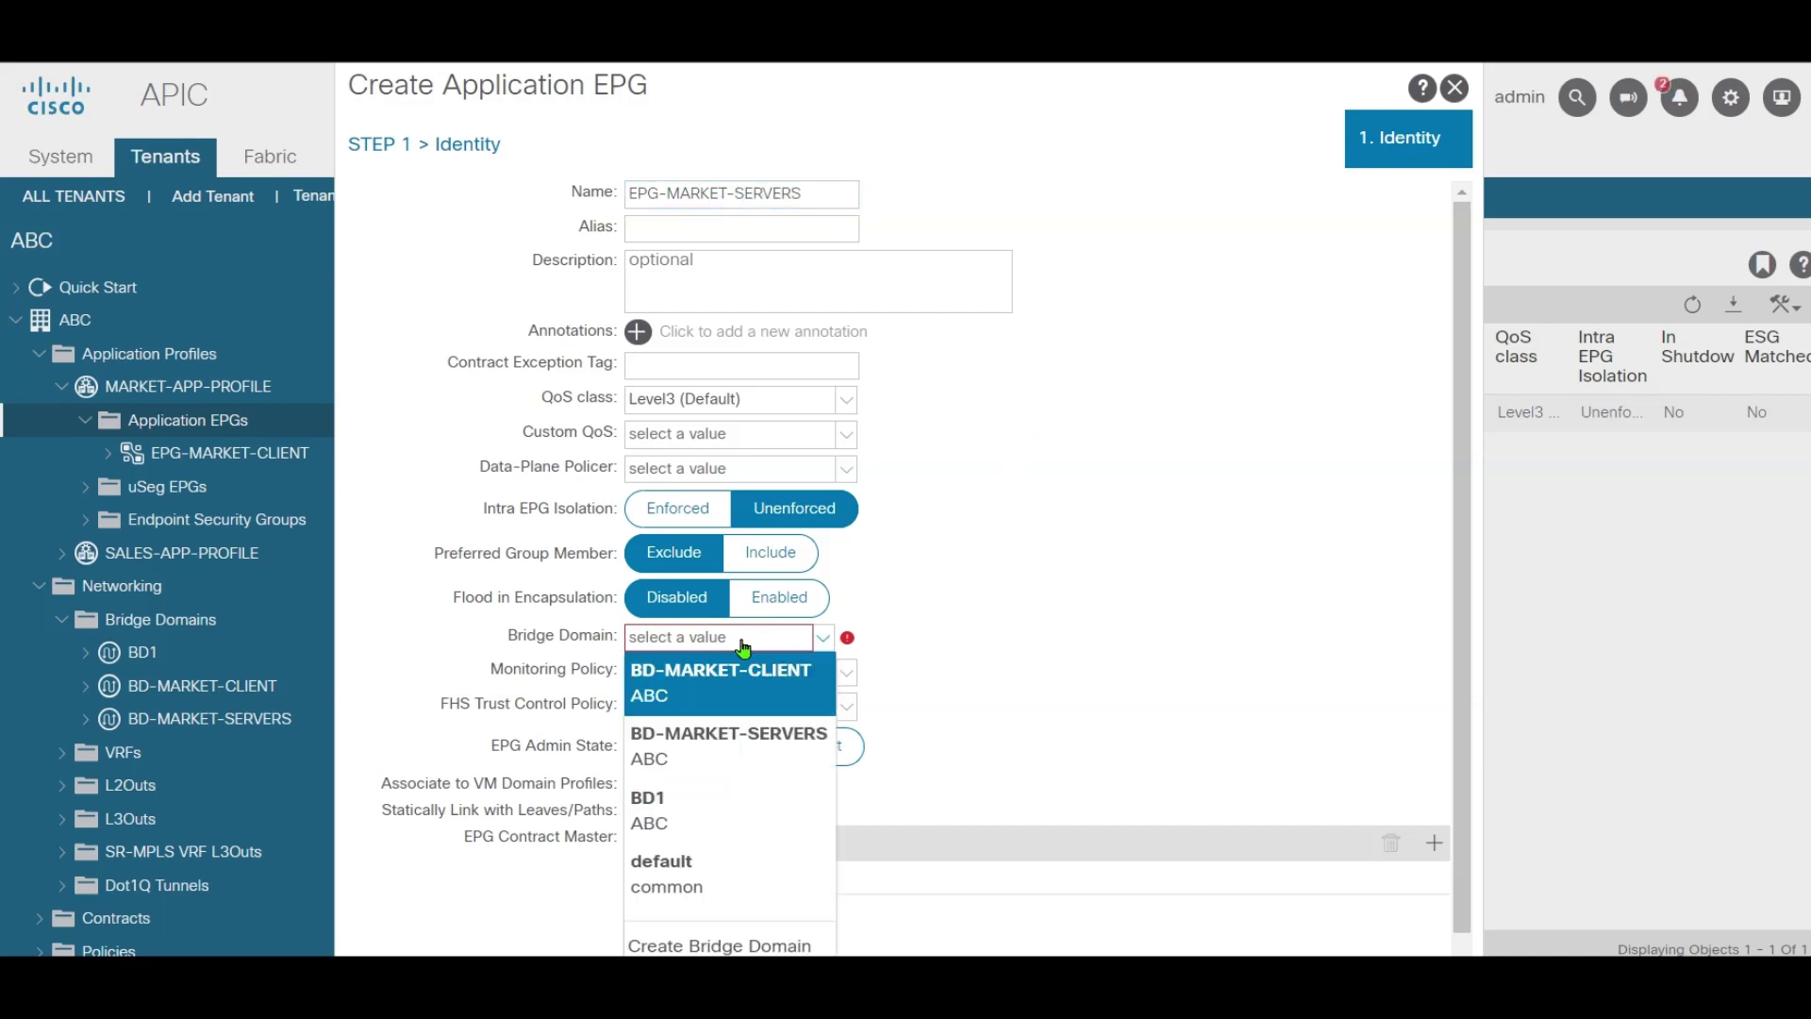
pyautogui.click(717, 746)
pyautogui.scroll(-2, 1085, 639)
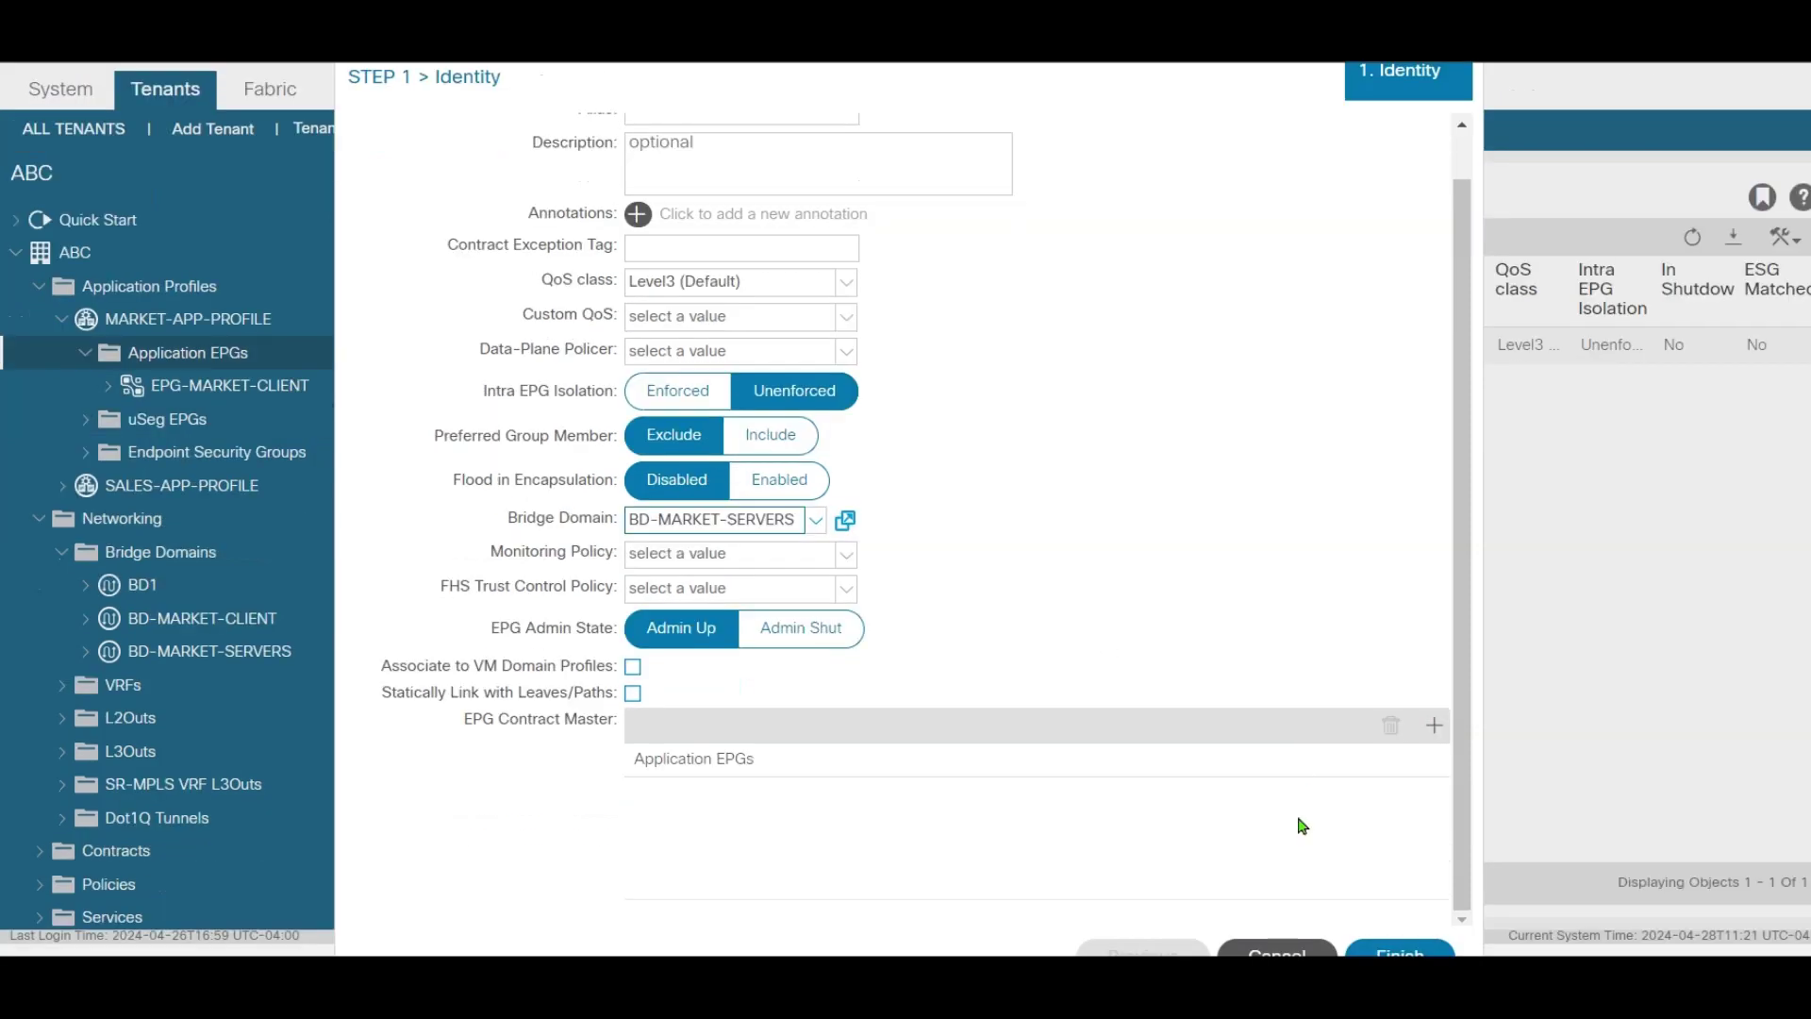
pyautogui.click(1398, 953)
# Switch to the topology diagram in Paint to review the market client and server port assignments, and return to APIC
pyautogui.hotkey('alt', 'Tab')
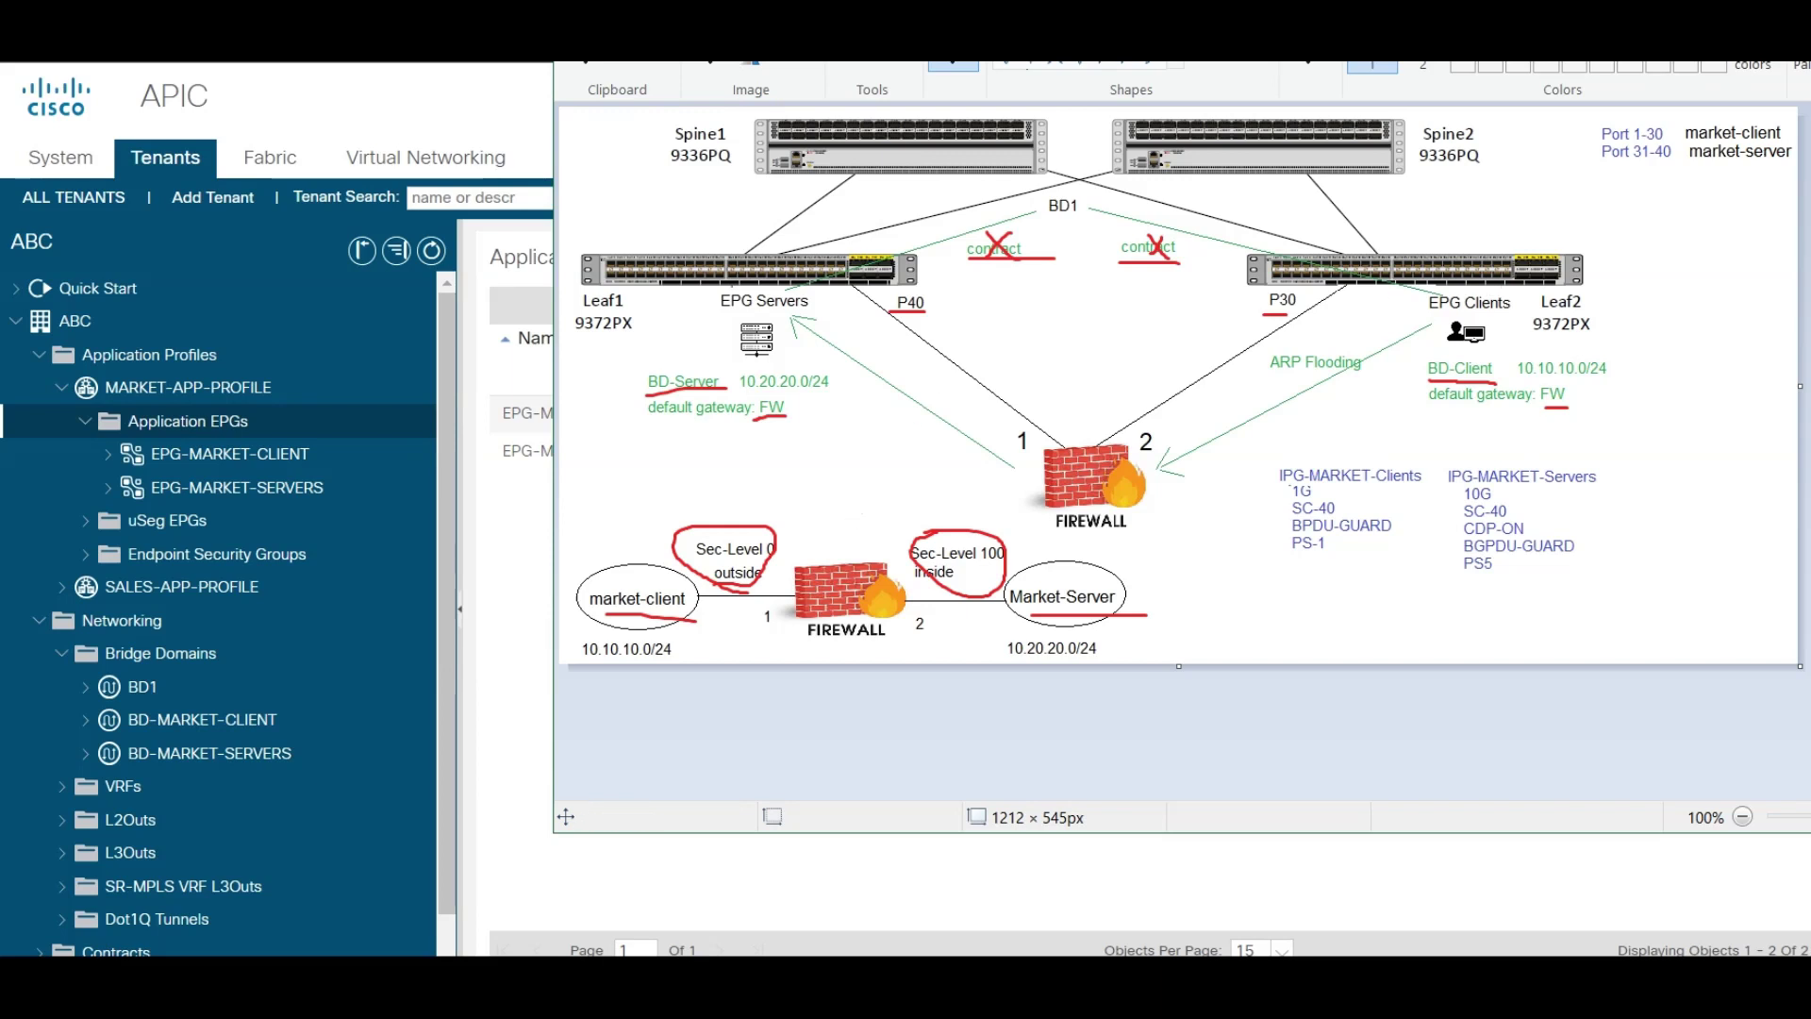
pyautogui.moveTo(1605, 169); pyautogui.dragTo(1647, 175)
pyautogui.hotkey('ctrl', 'z')
pyautogui.click(519, 566)
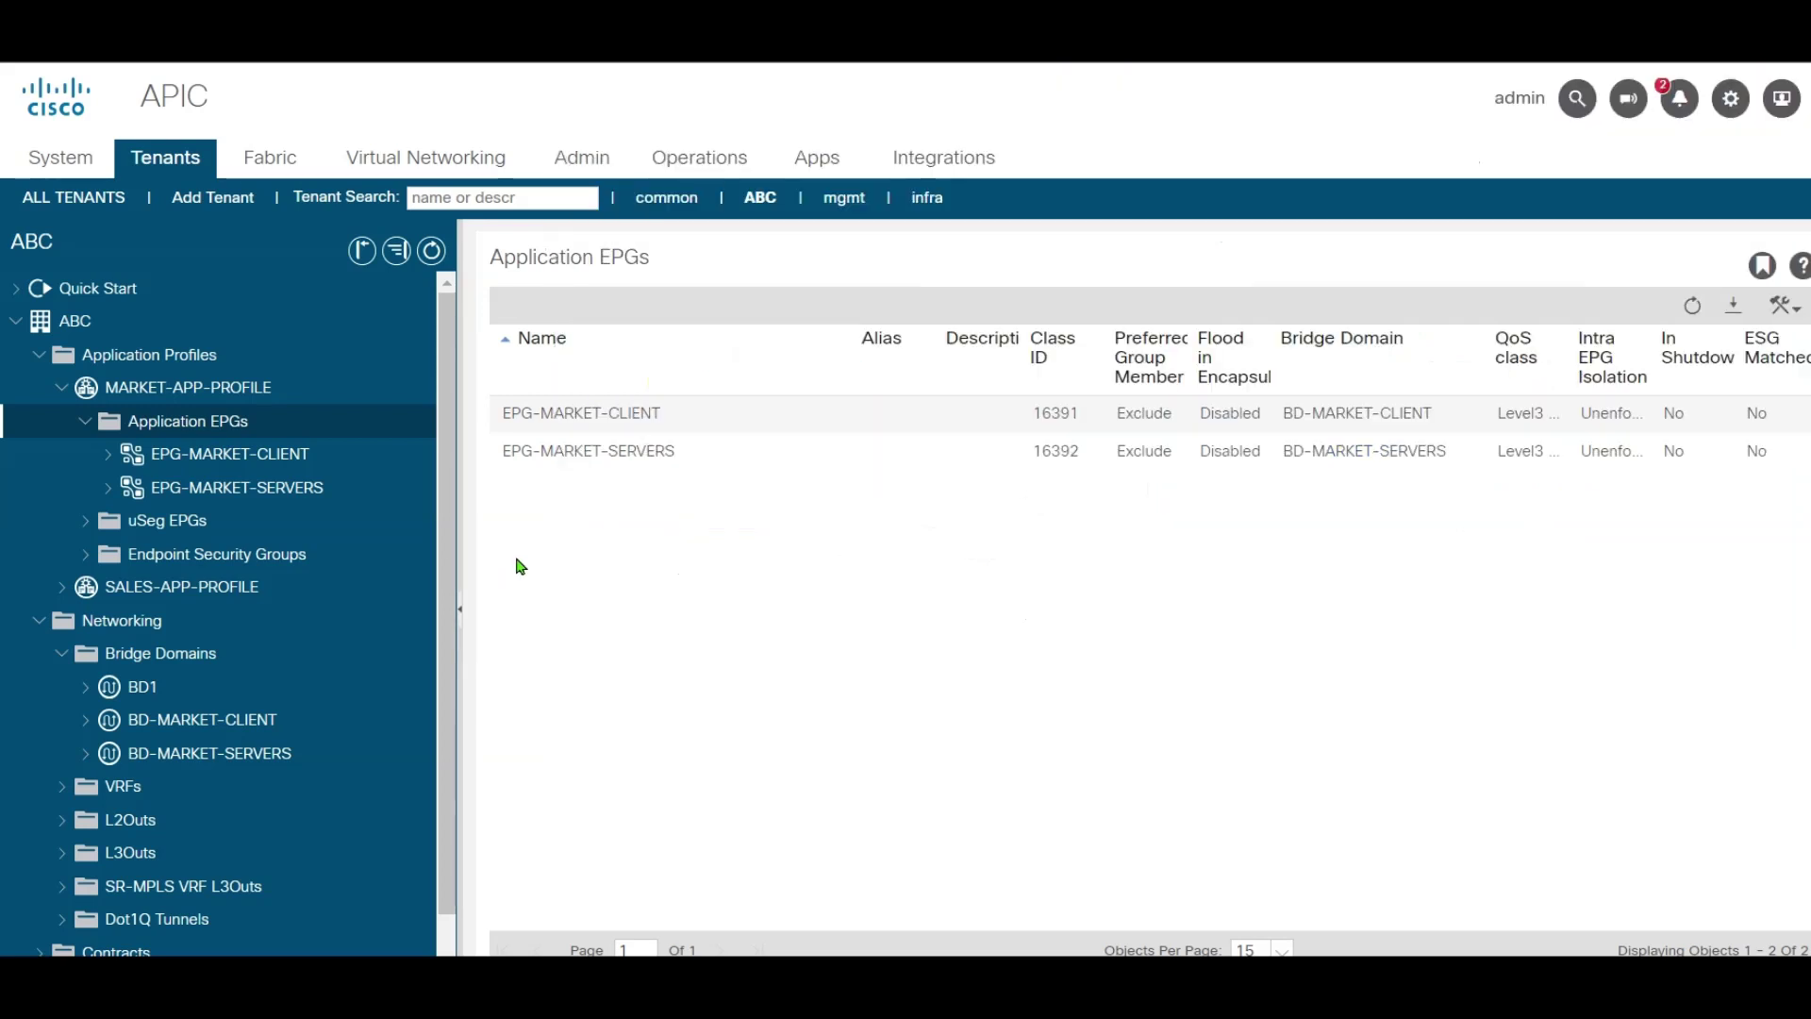
# Start a static port deployment for EPG-MARKET-CLIENT on node Leaf-02 (Node-102) with path eth1/2
pyautogui.click(108, 454)
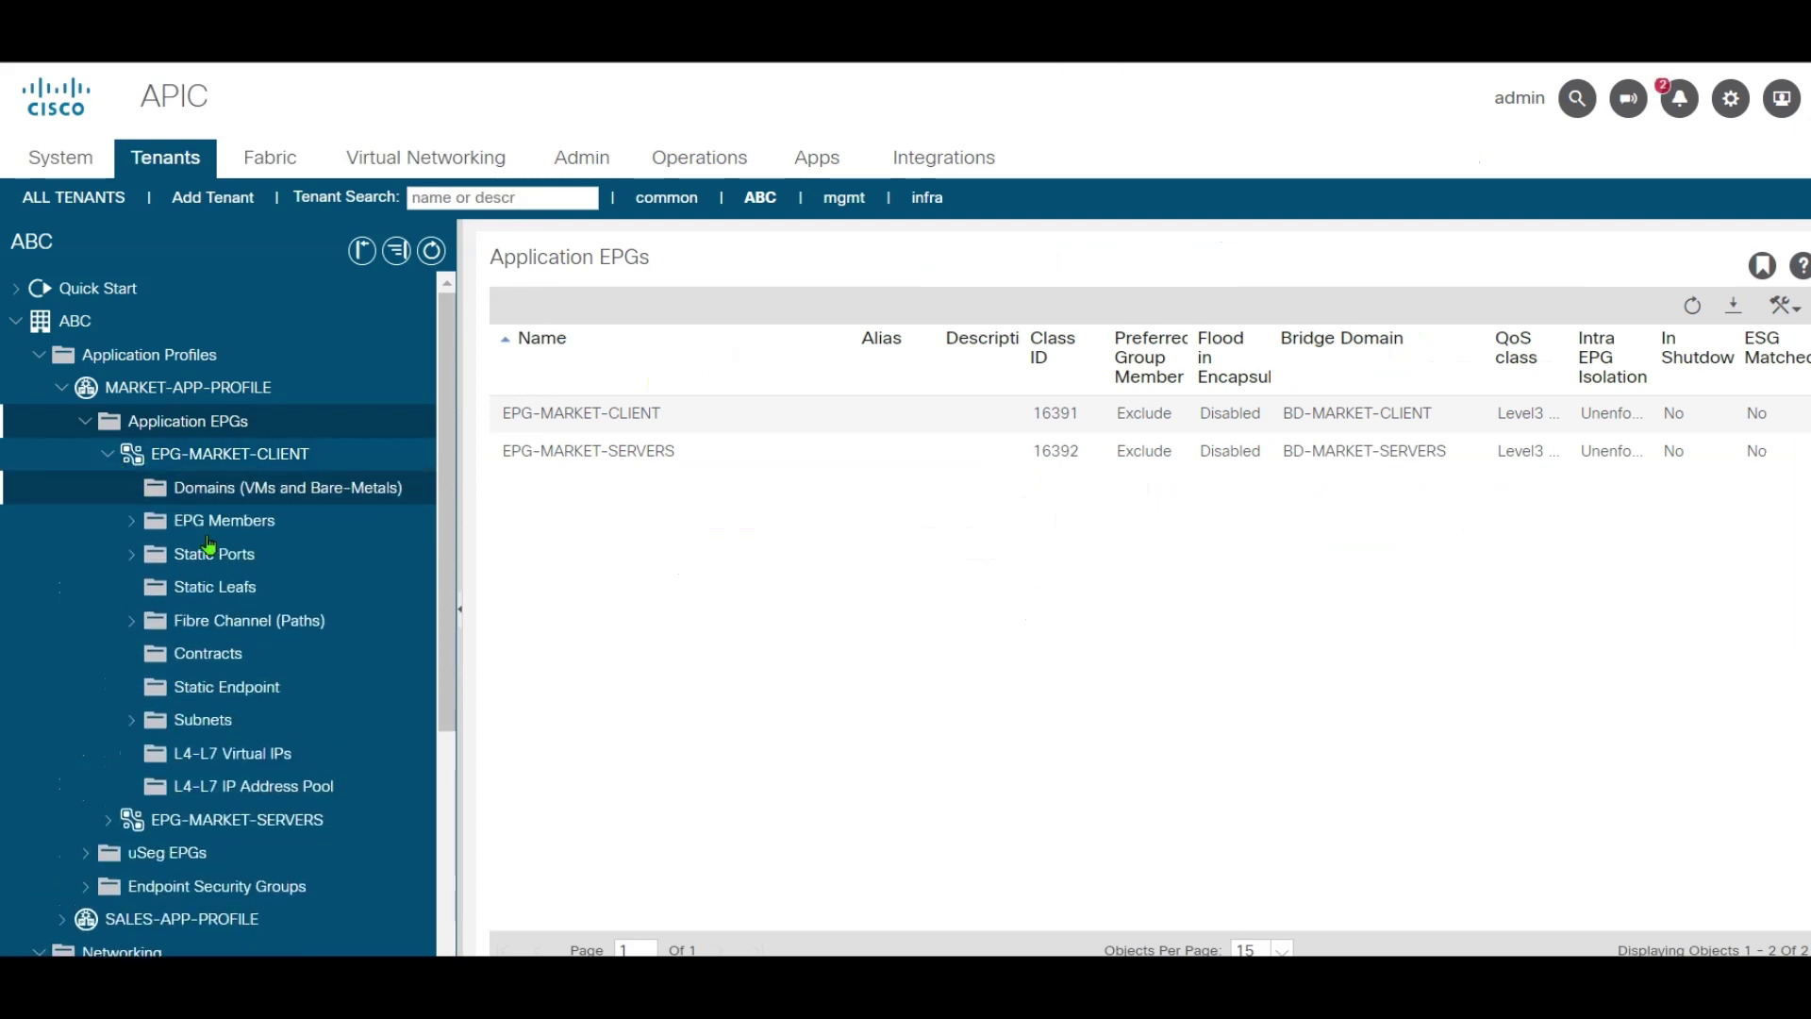
pyautogui.click(240, 566)
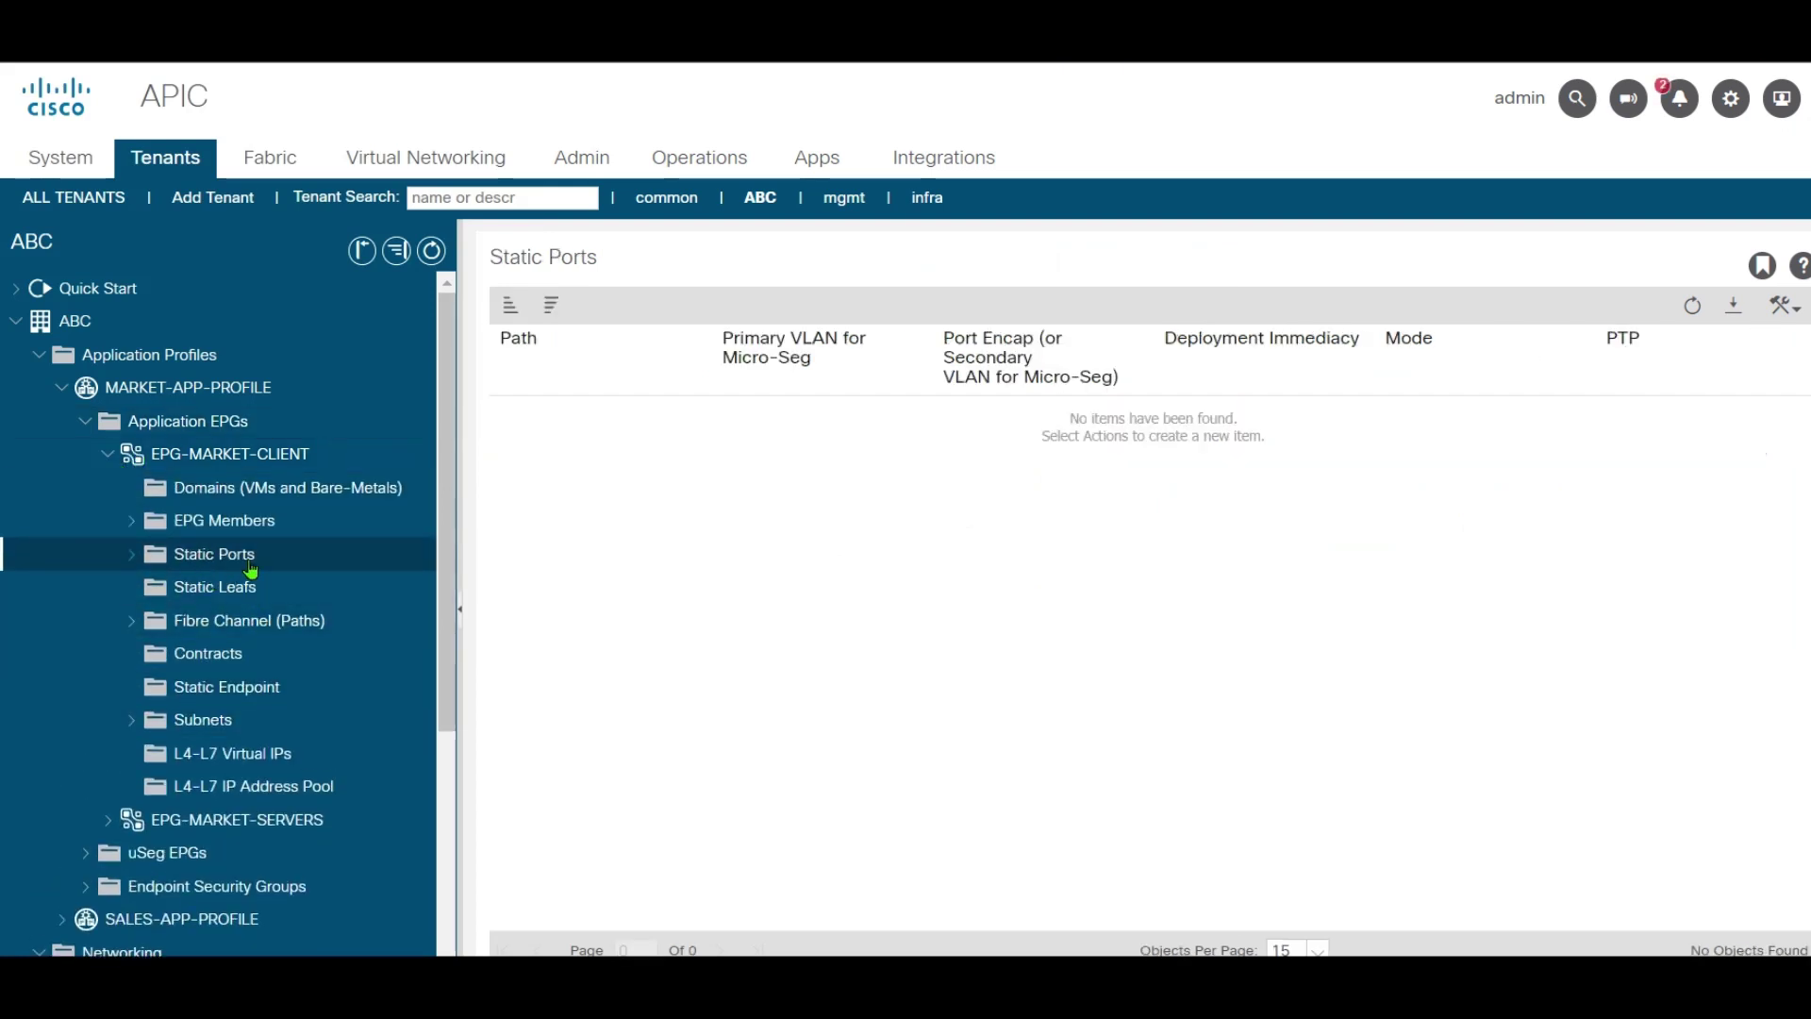
pyautogui.rightClick(251, 569)
pyautogui.click(351, 587)
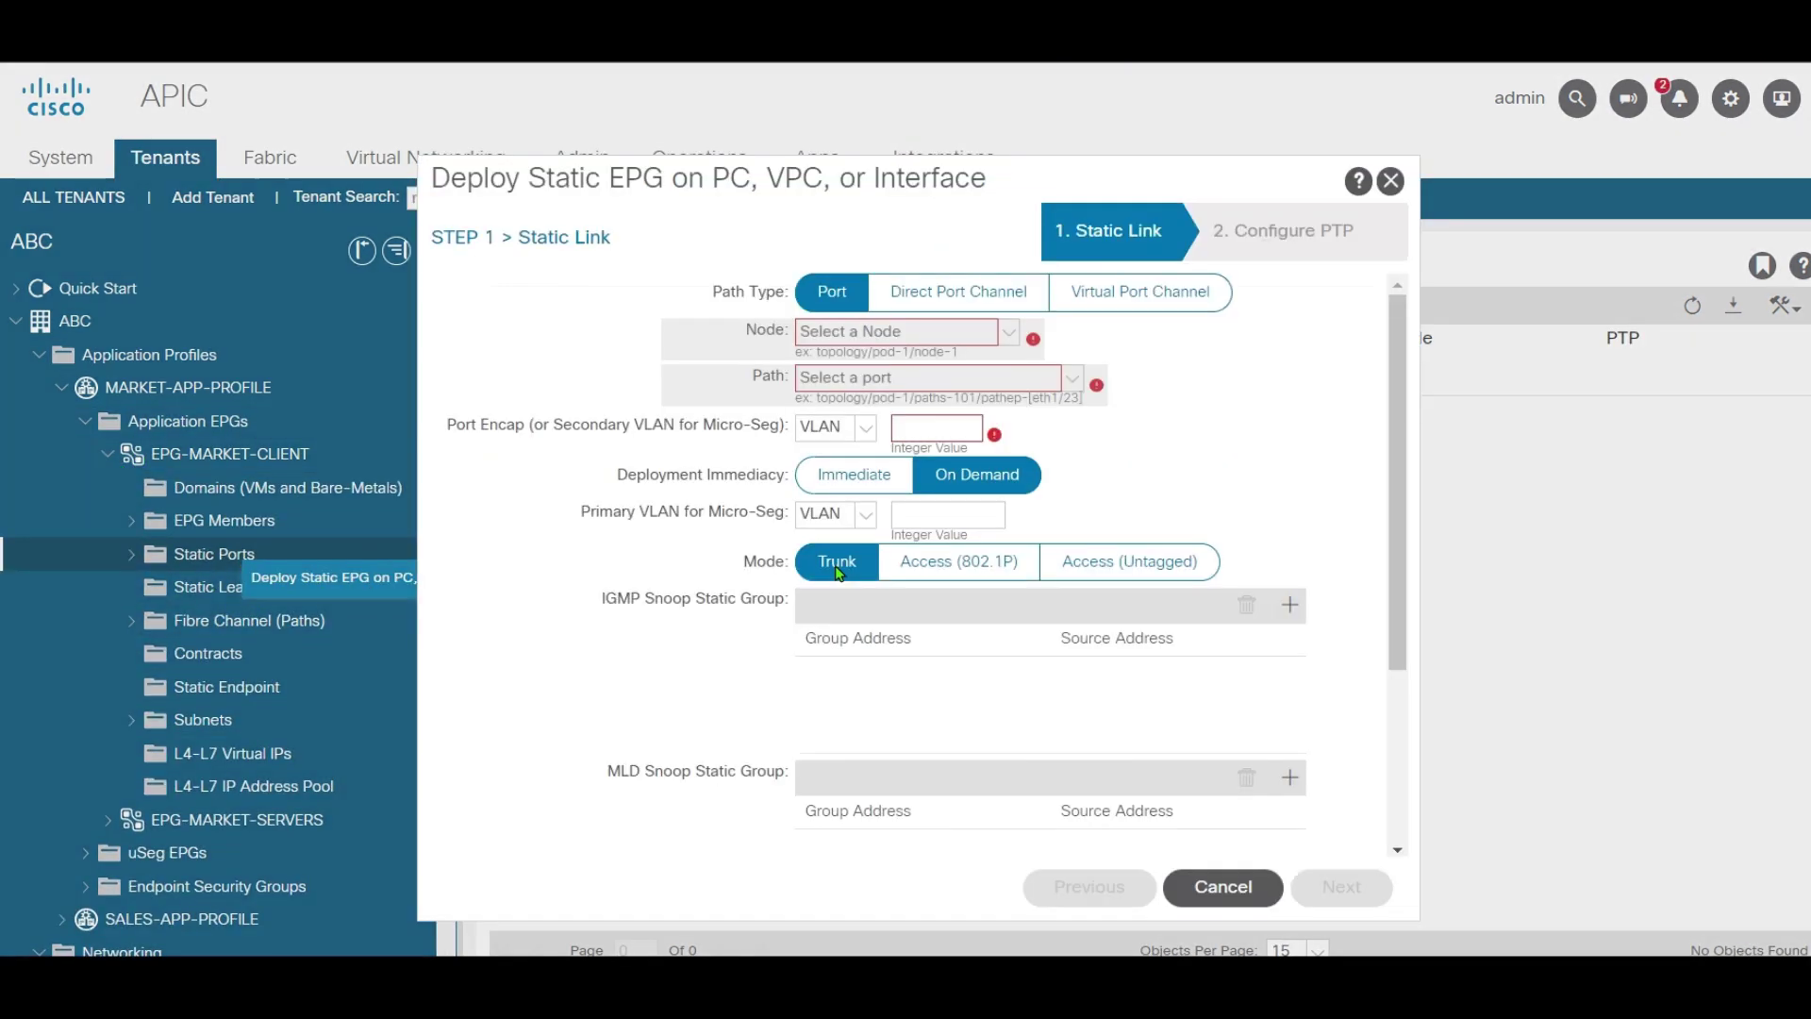
pyautogui.click(1009, 331)
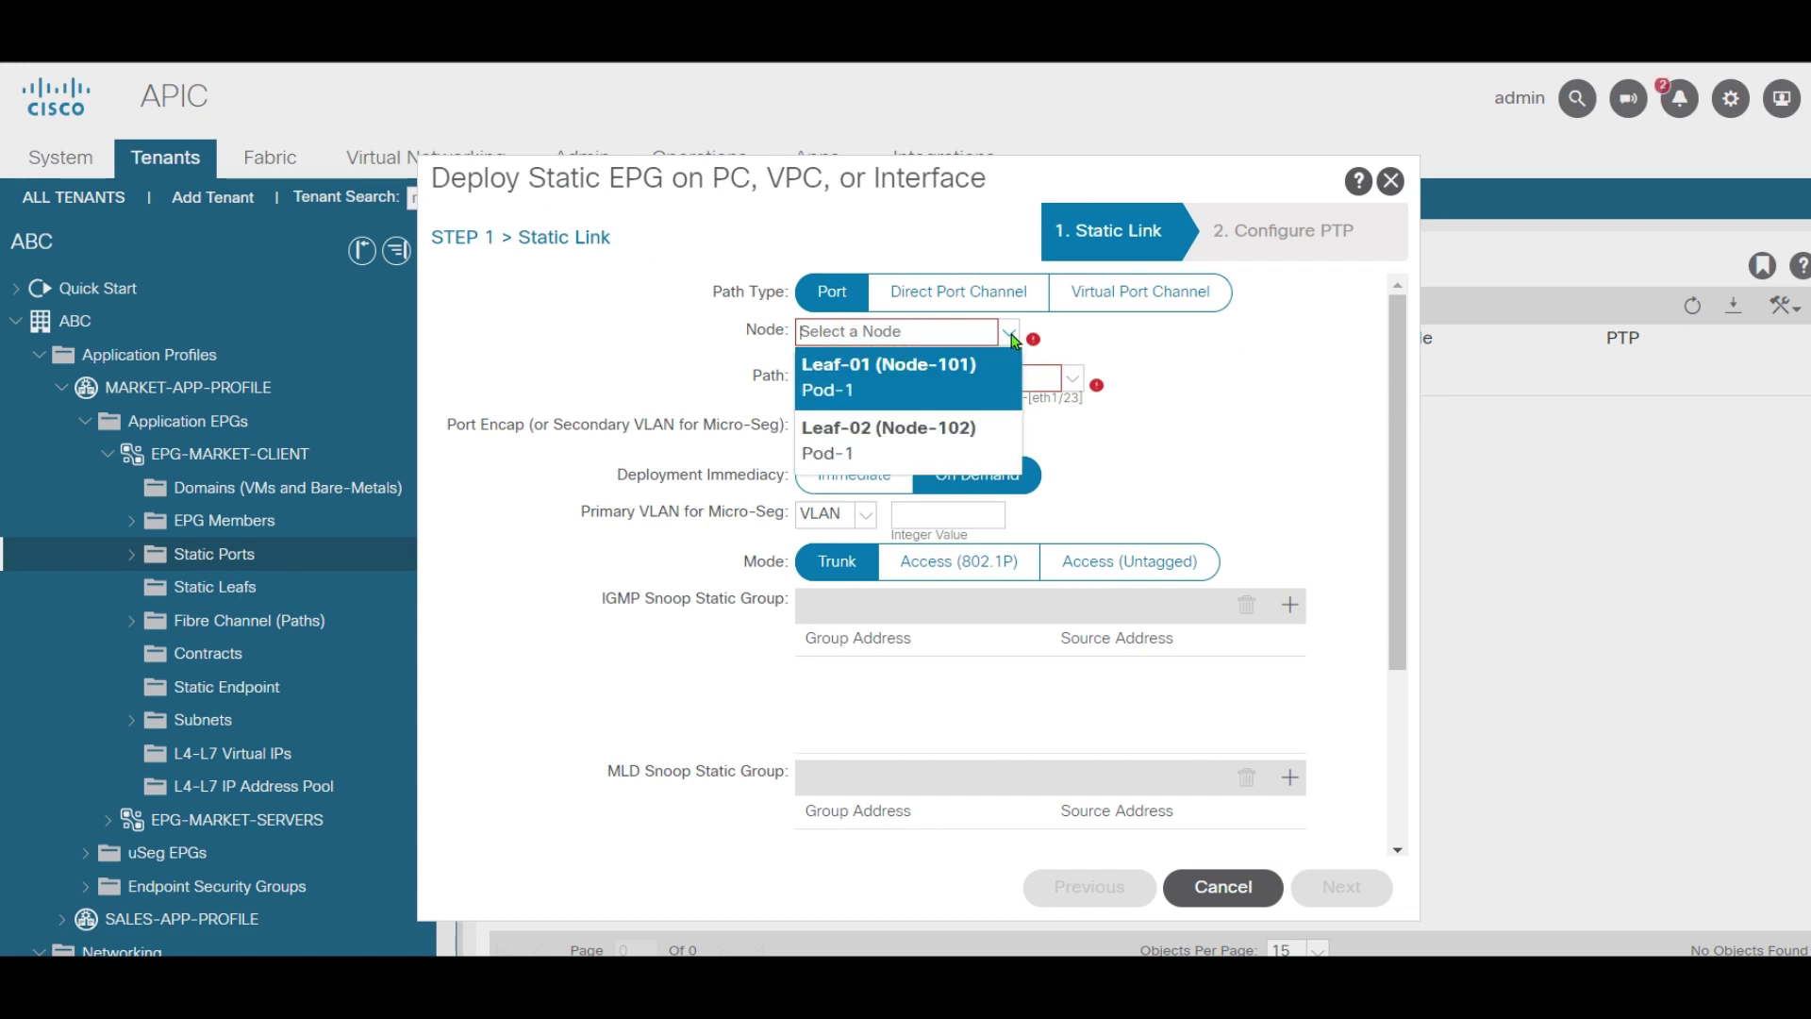
pyautogui.click(919, 451)
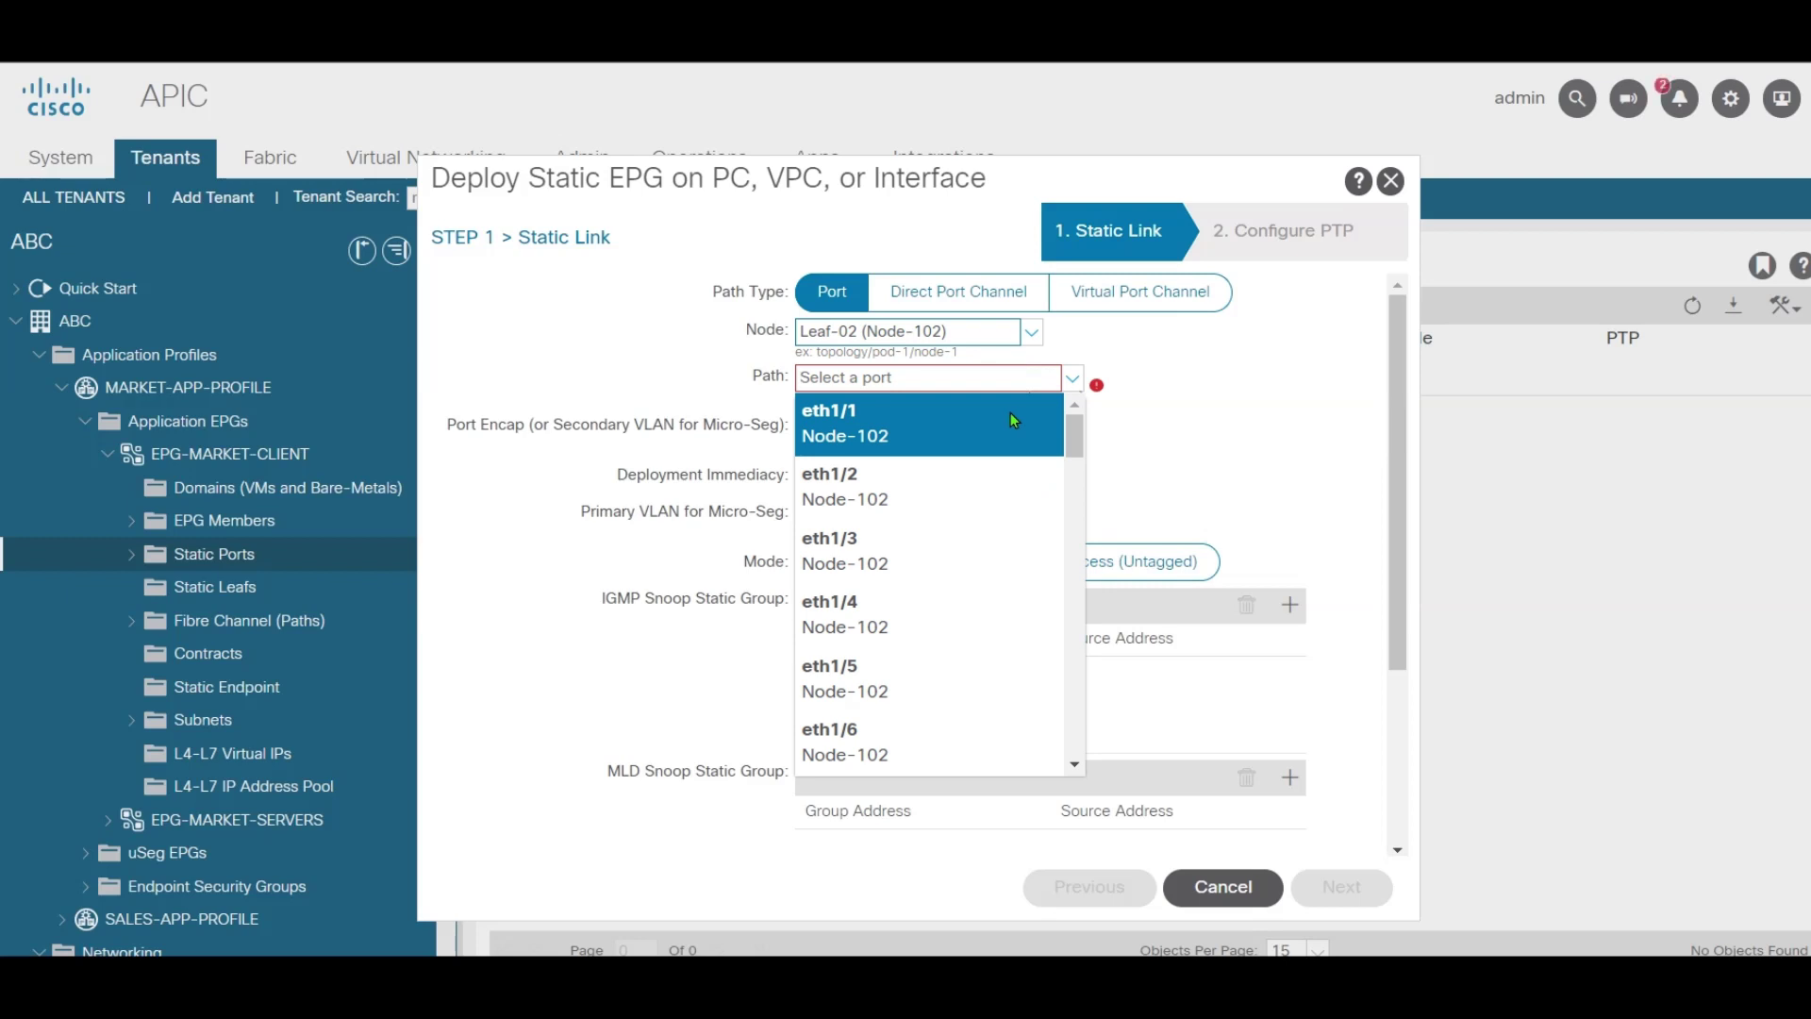
pyautogui.click(1215, 412)
pyautogui.click(1071, 383)
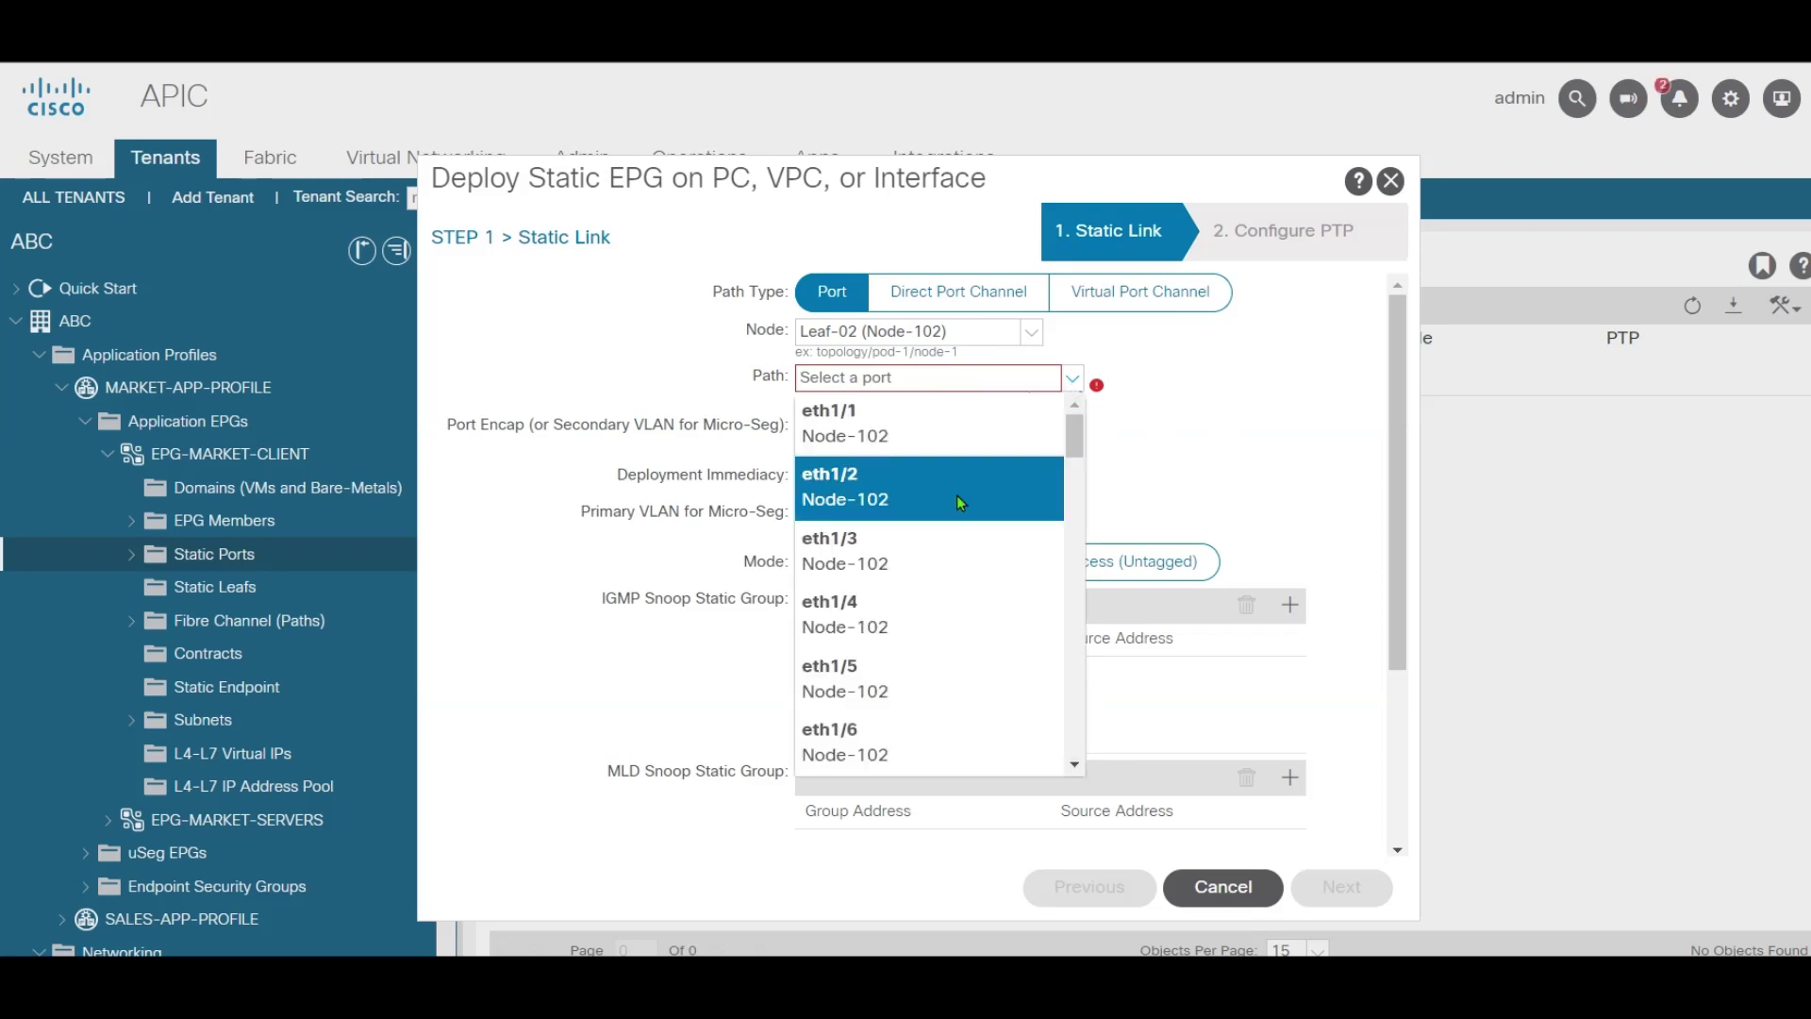
pyautogui.scroll(-1, 971, 519)
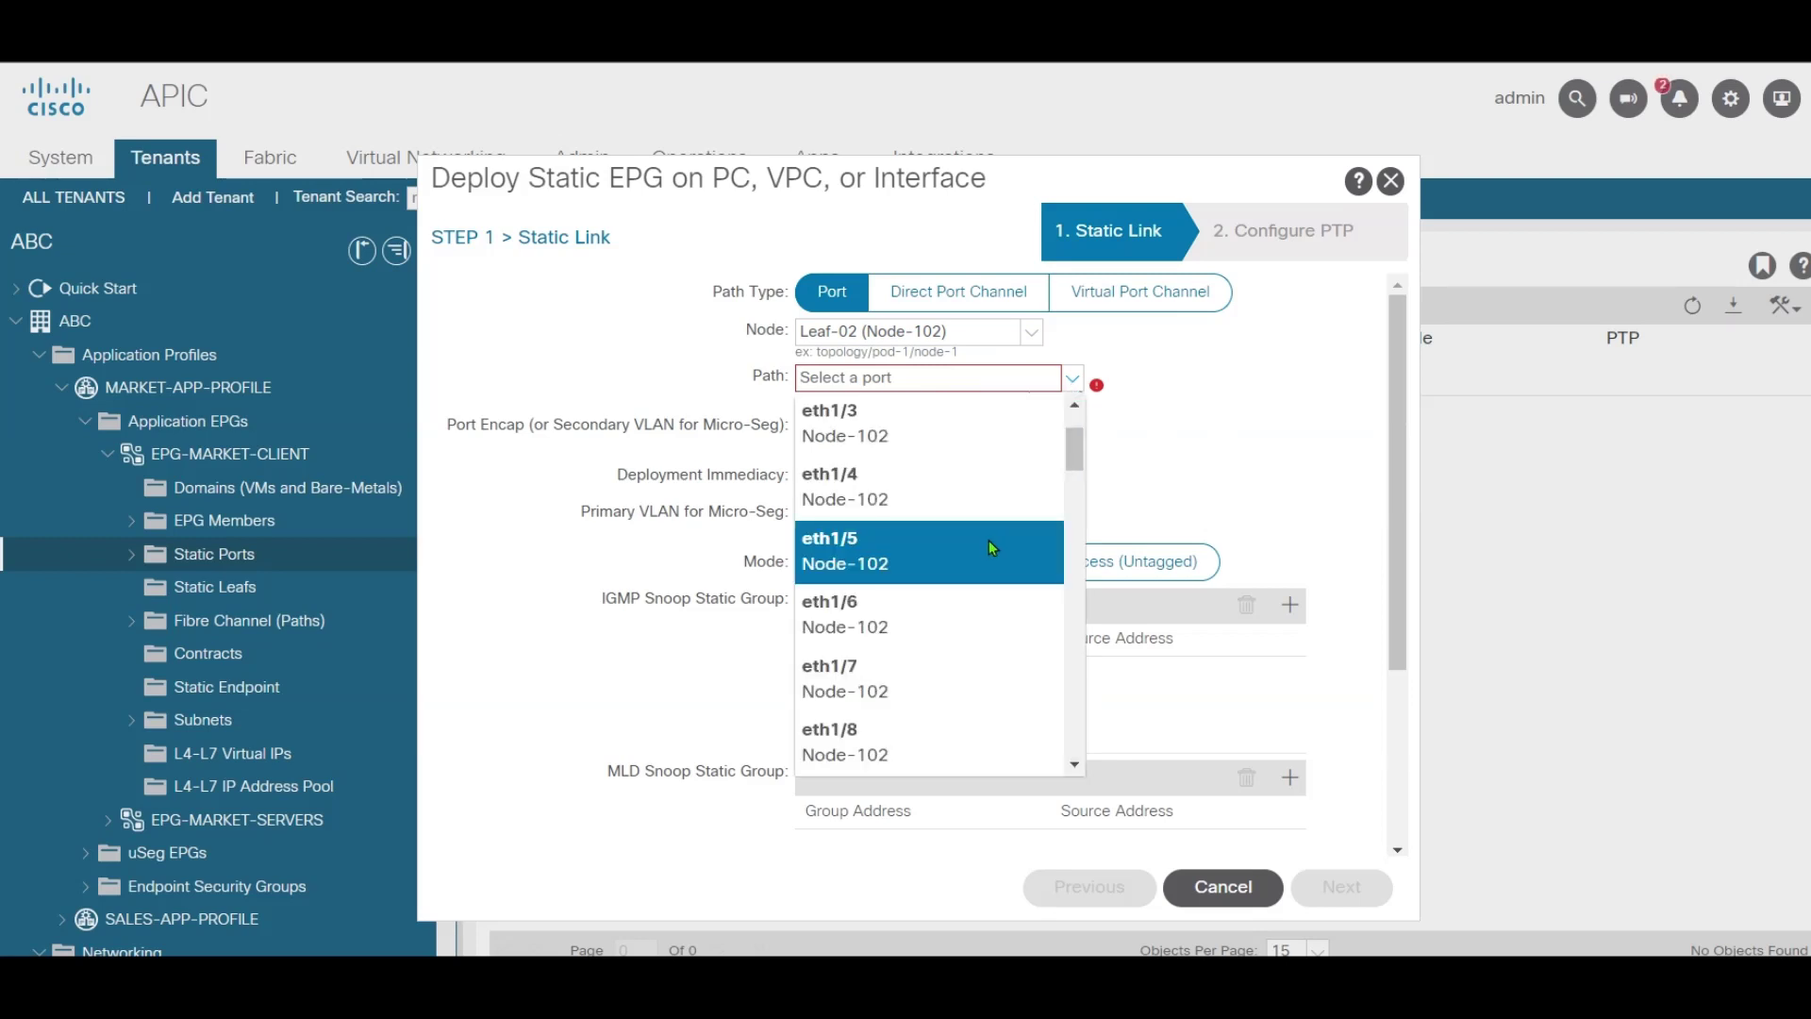
pyautogui.scroll(1, 934, 521)
pyautogui.click(954, 497)
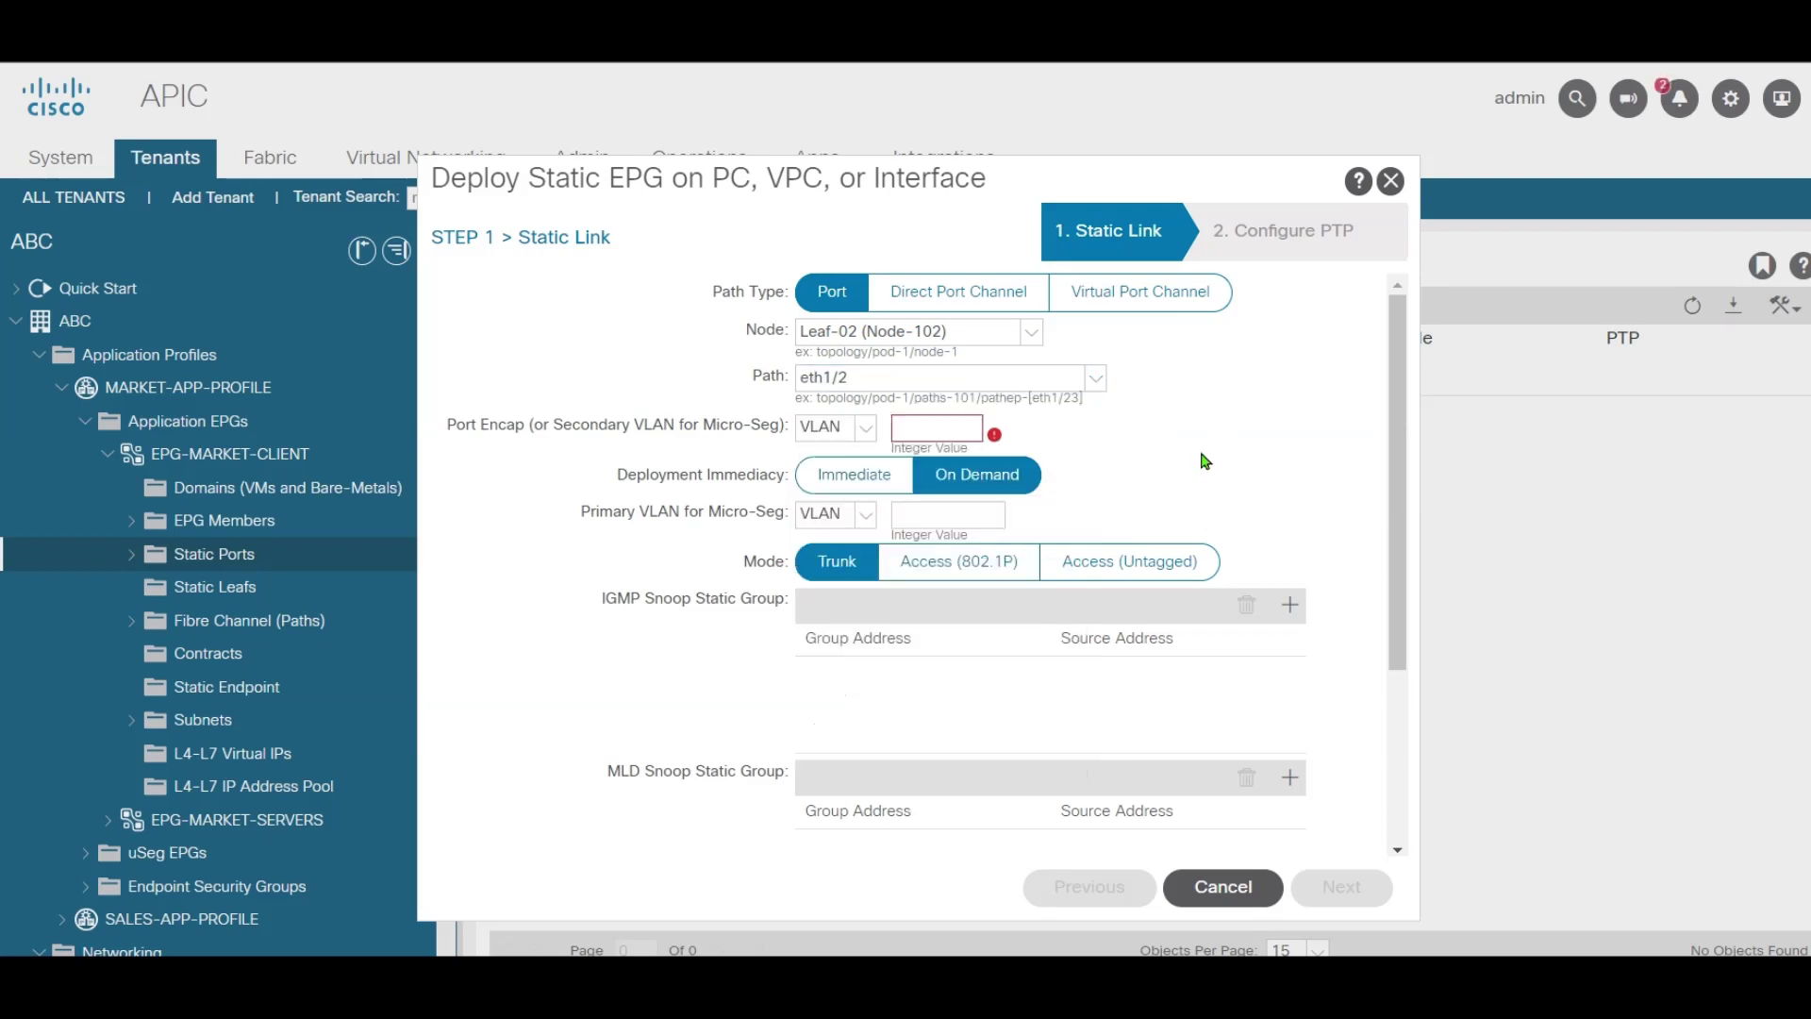
# Set the client port's encapsulation to VLAN 10 with Immediate deployment and Access (Untagged) mode, and finish the binding with PTP disabled
pyautogui.write('10')
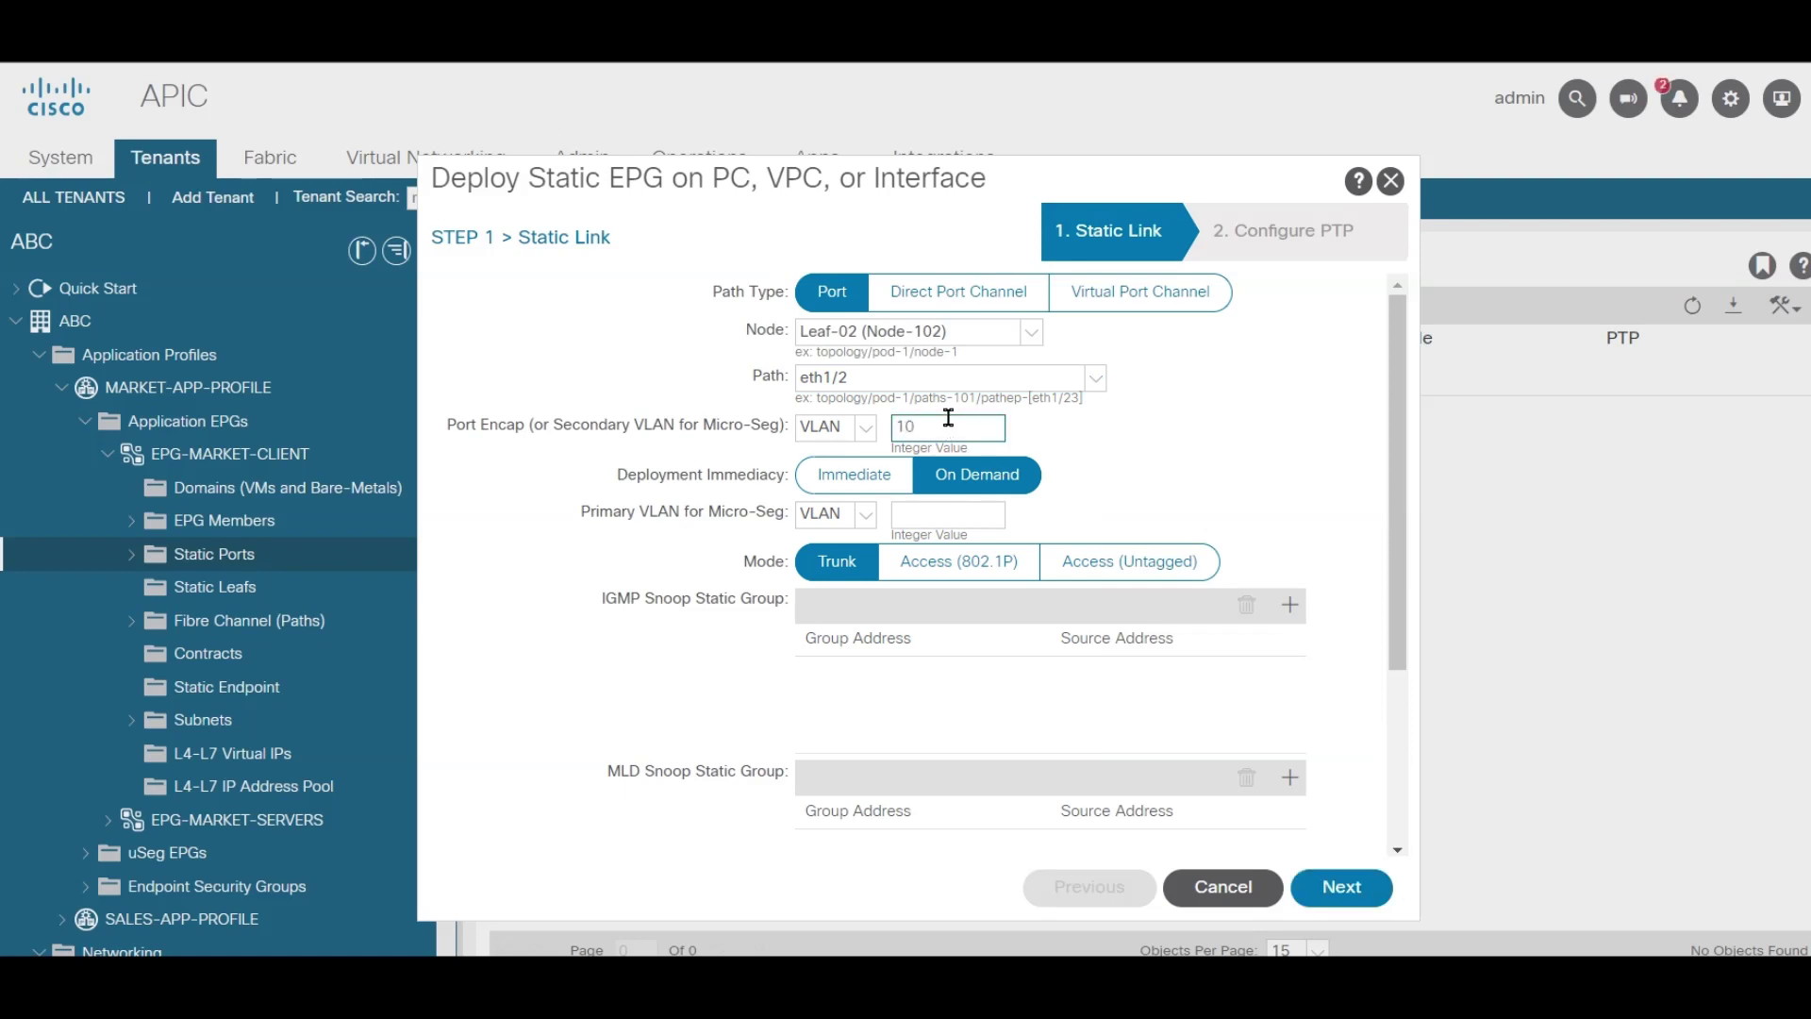
pyautogui.click(860, 484)
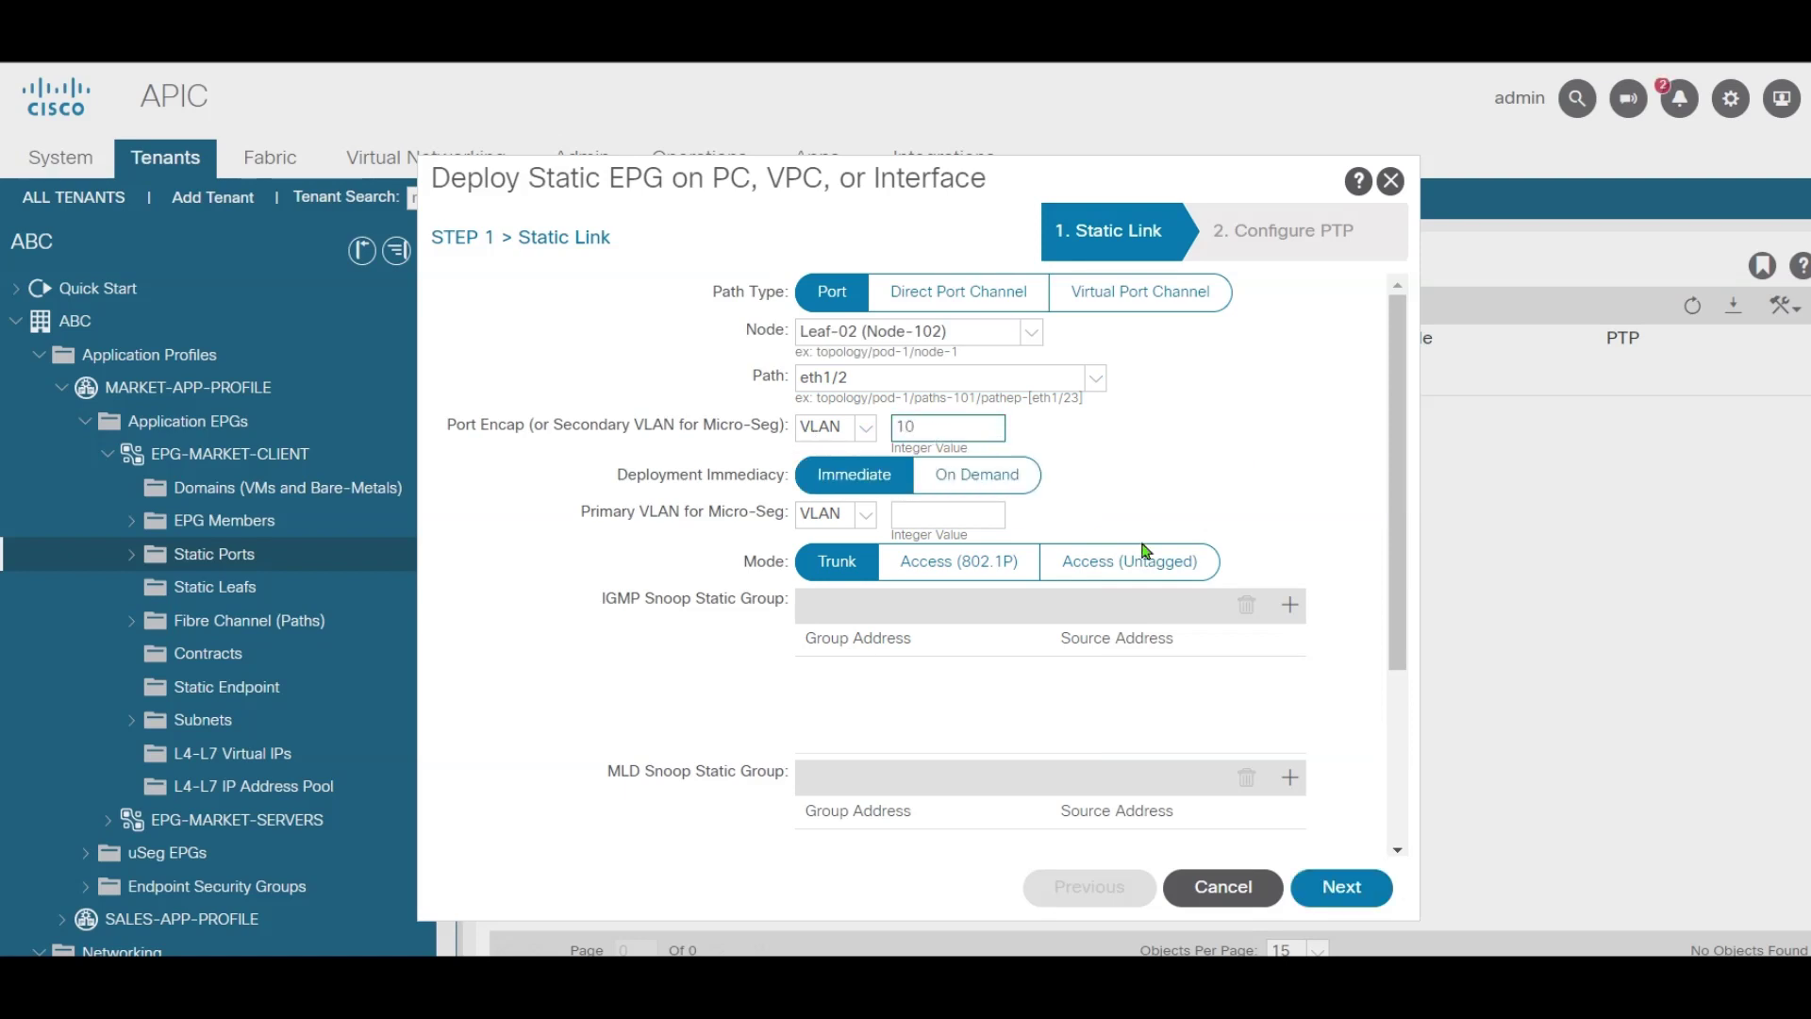
pyautogui.click(1148, 562)
pyautogui.click(921, 594)
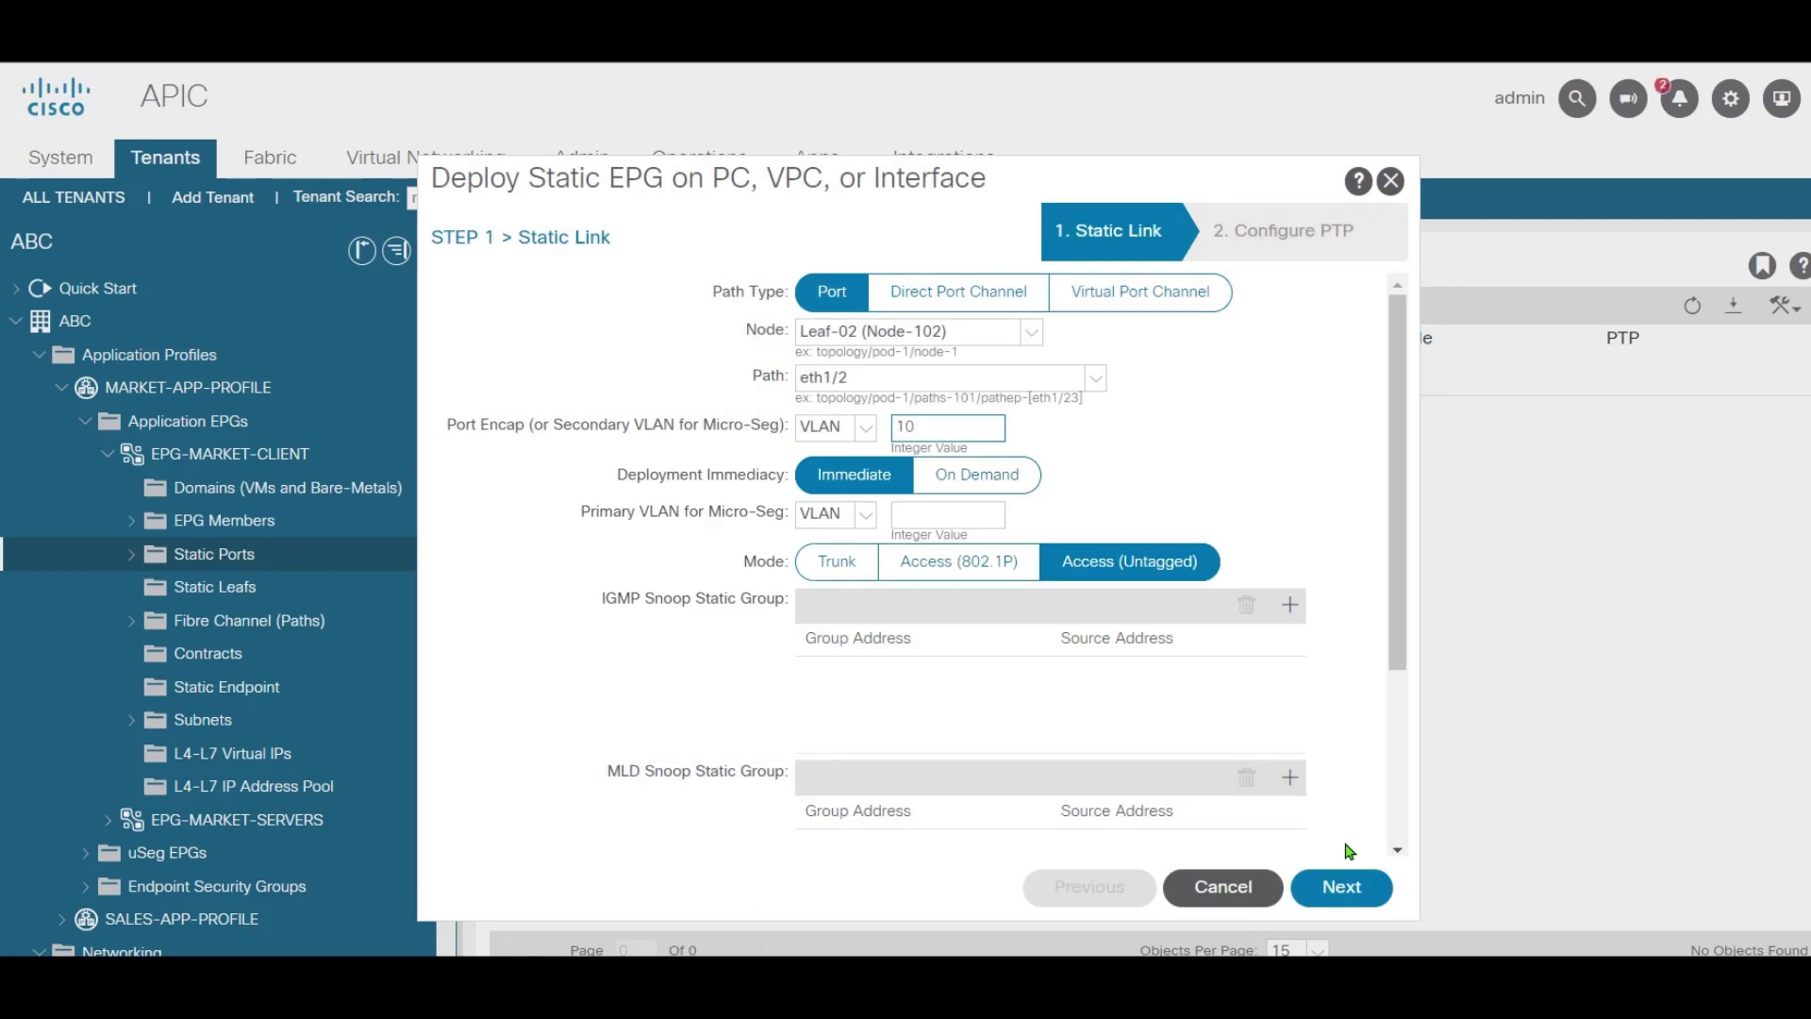
pyautogui.click(1338, 887)
pyautogui.click(1364, 884)
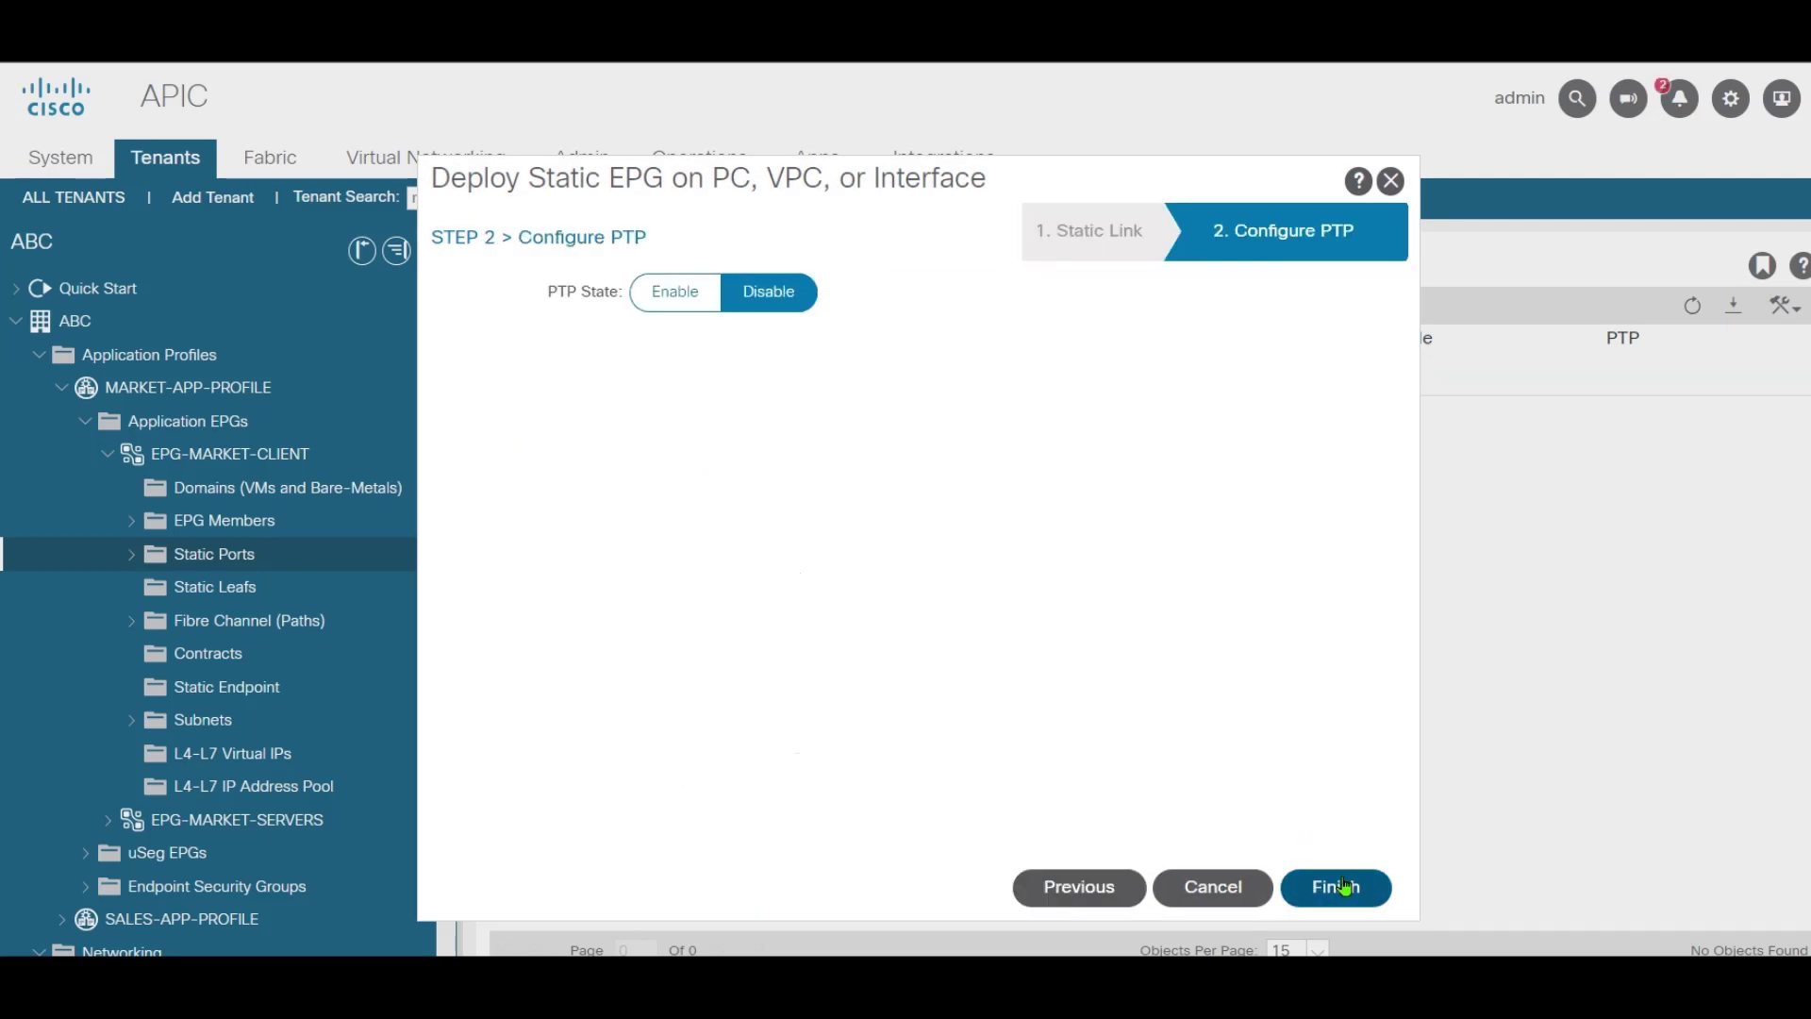
# Start a static port deployment for EPG-MARKET-SERVERS on node Leaf-01 (Node-101) with path eth1/32
pyautogui.click(107, 820)
pyautogui.scroll(-3, 264, 754)
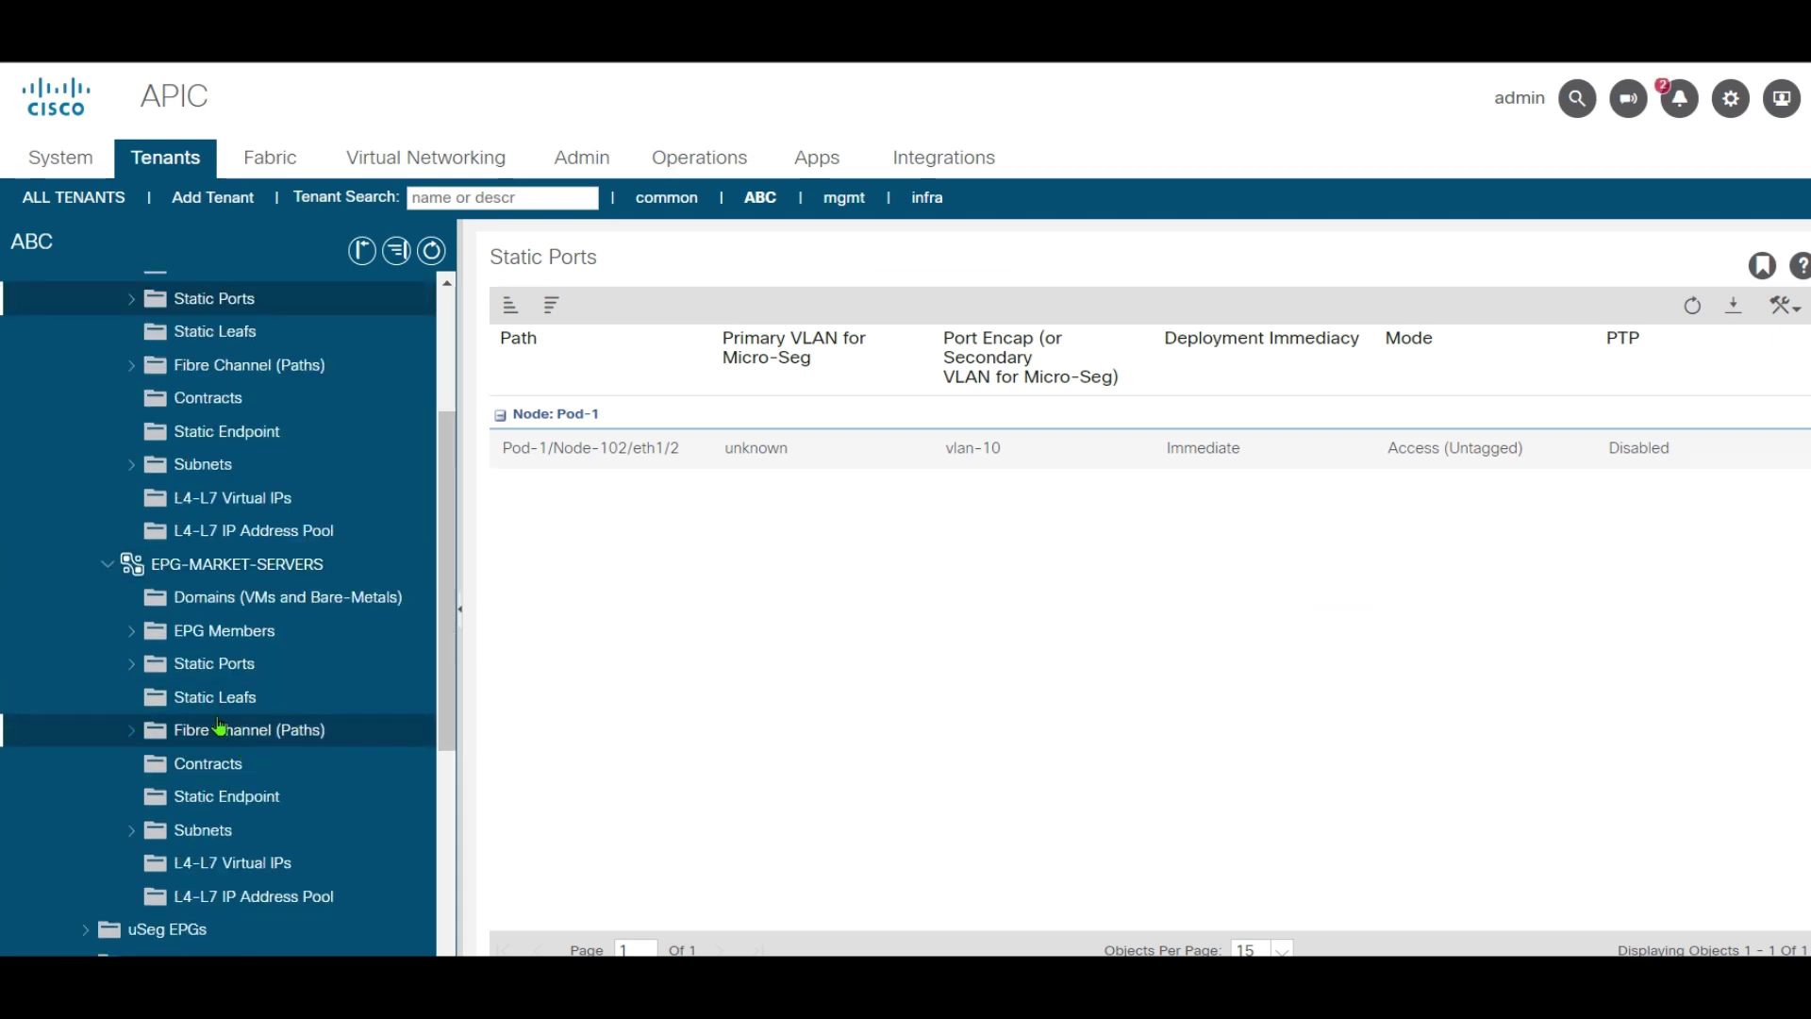
pyautogui.click(213, 677)
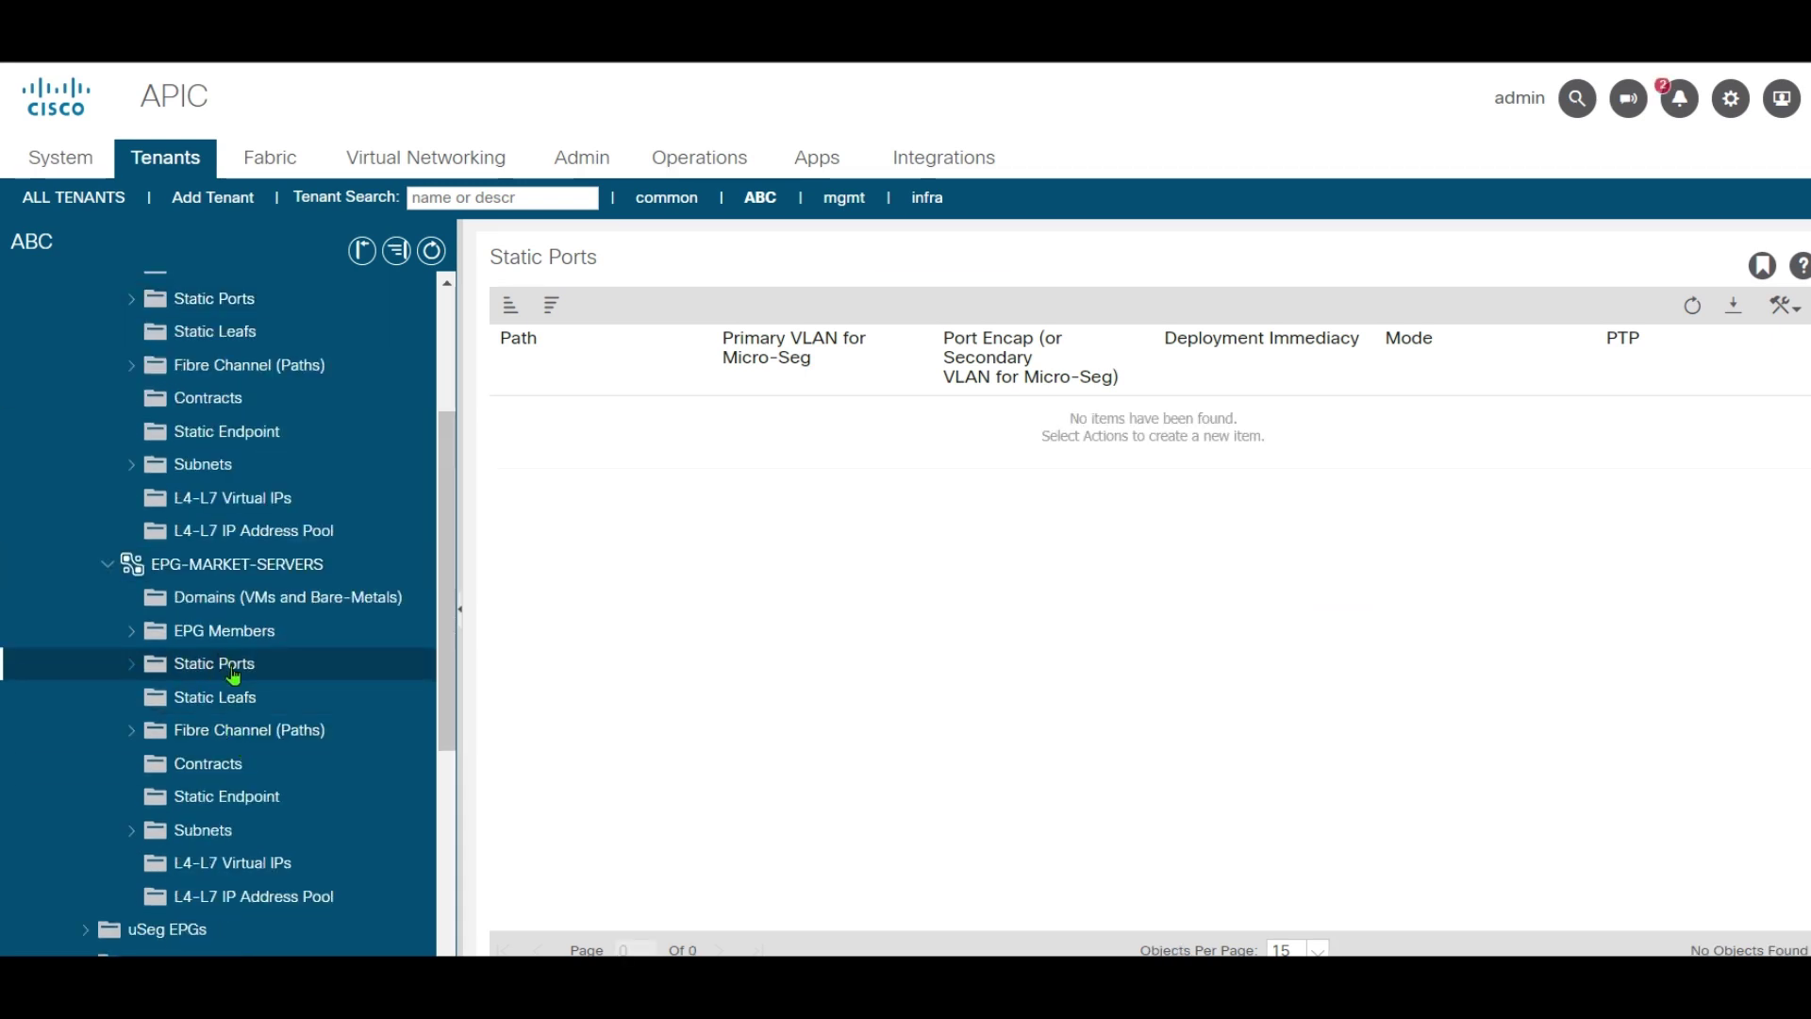
pyautogui.rightClick(213, 677)
pyautogui.click(300, 688)
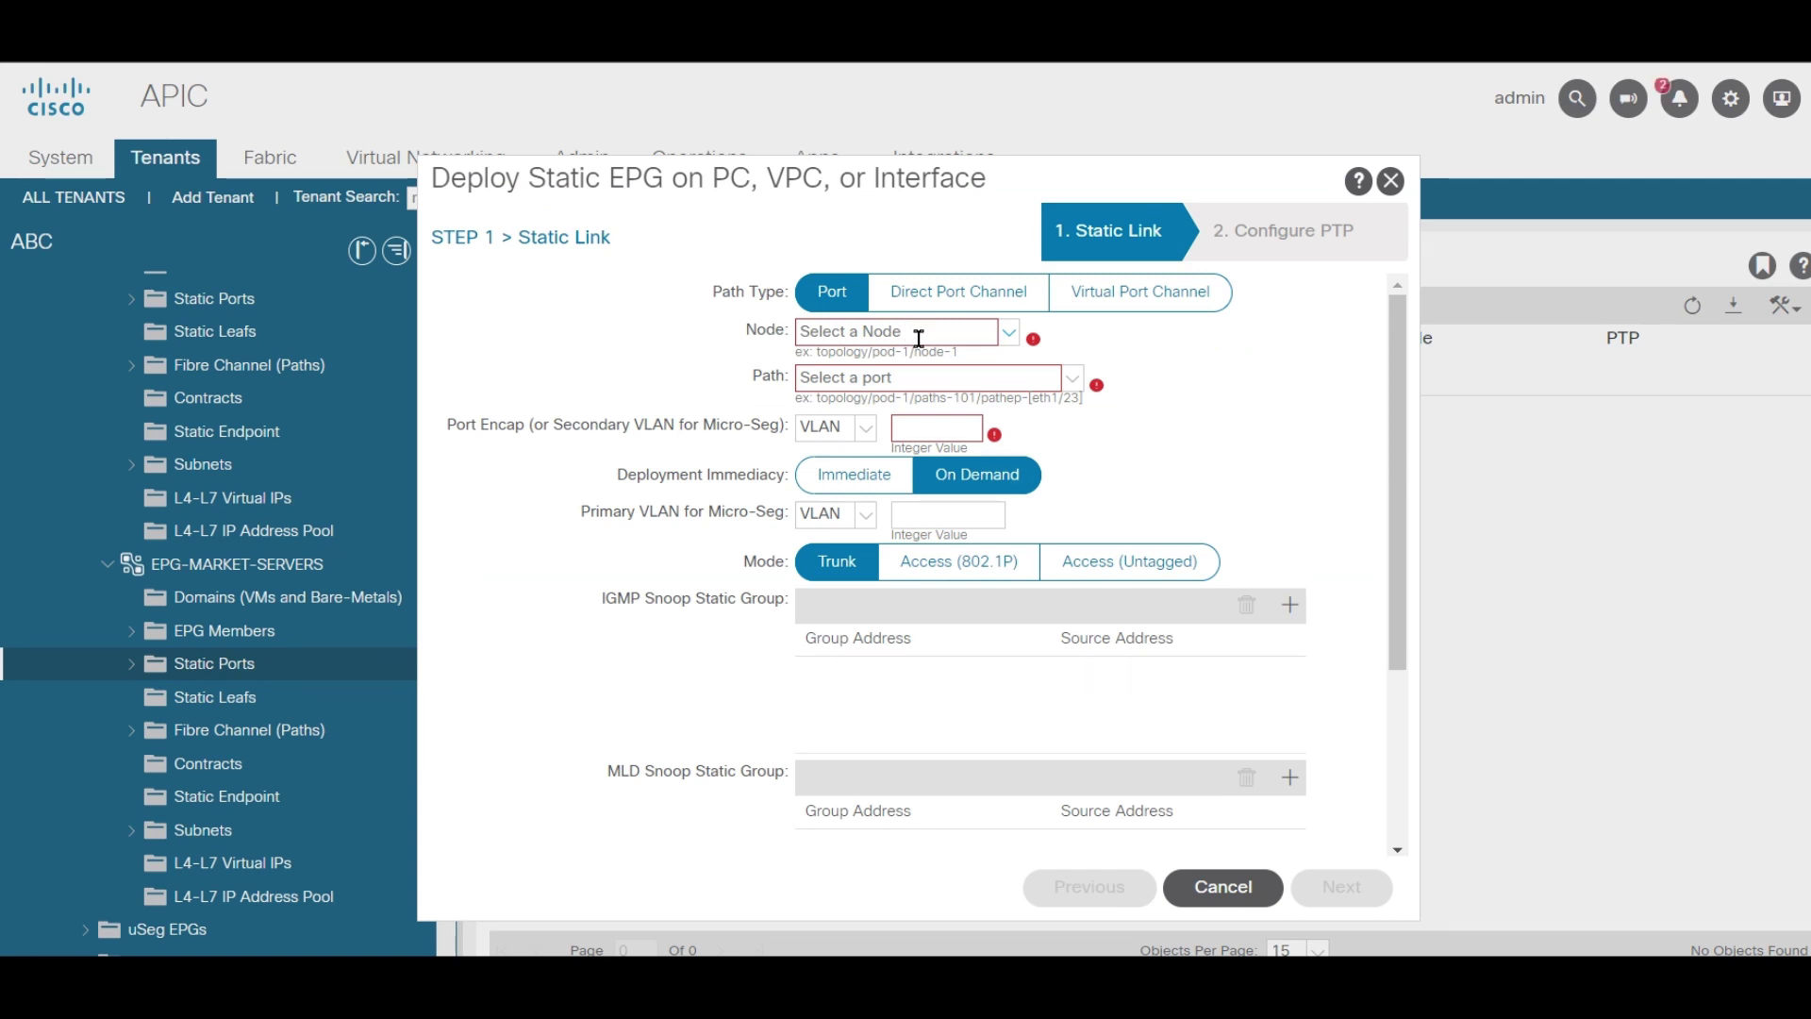
pyautogui.click(1008, 338)
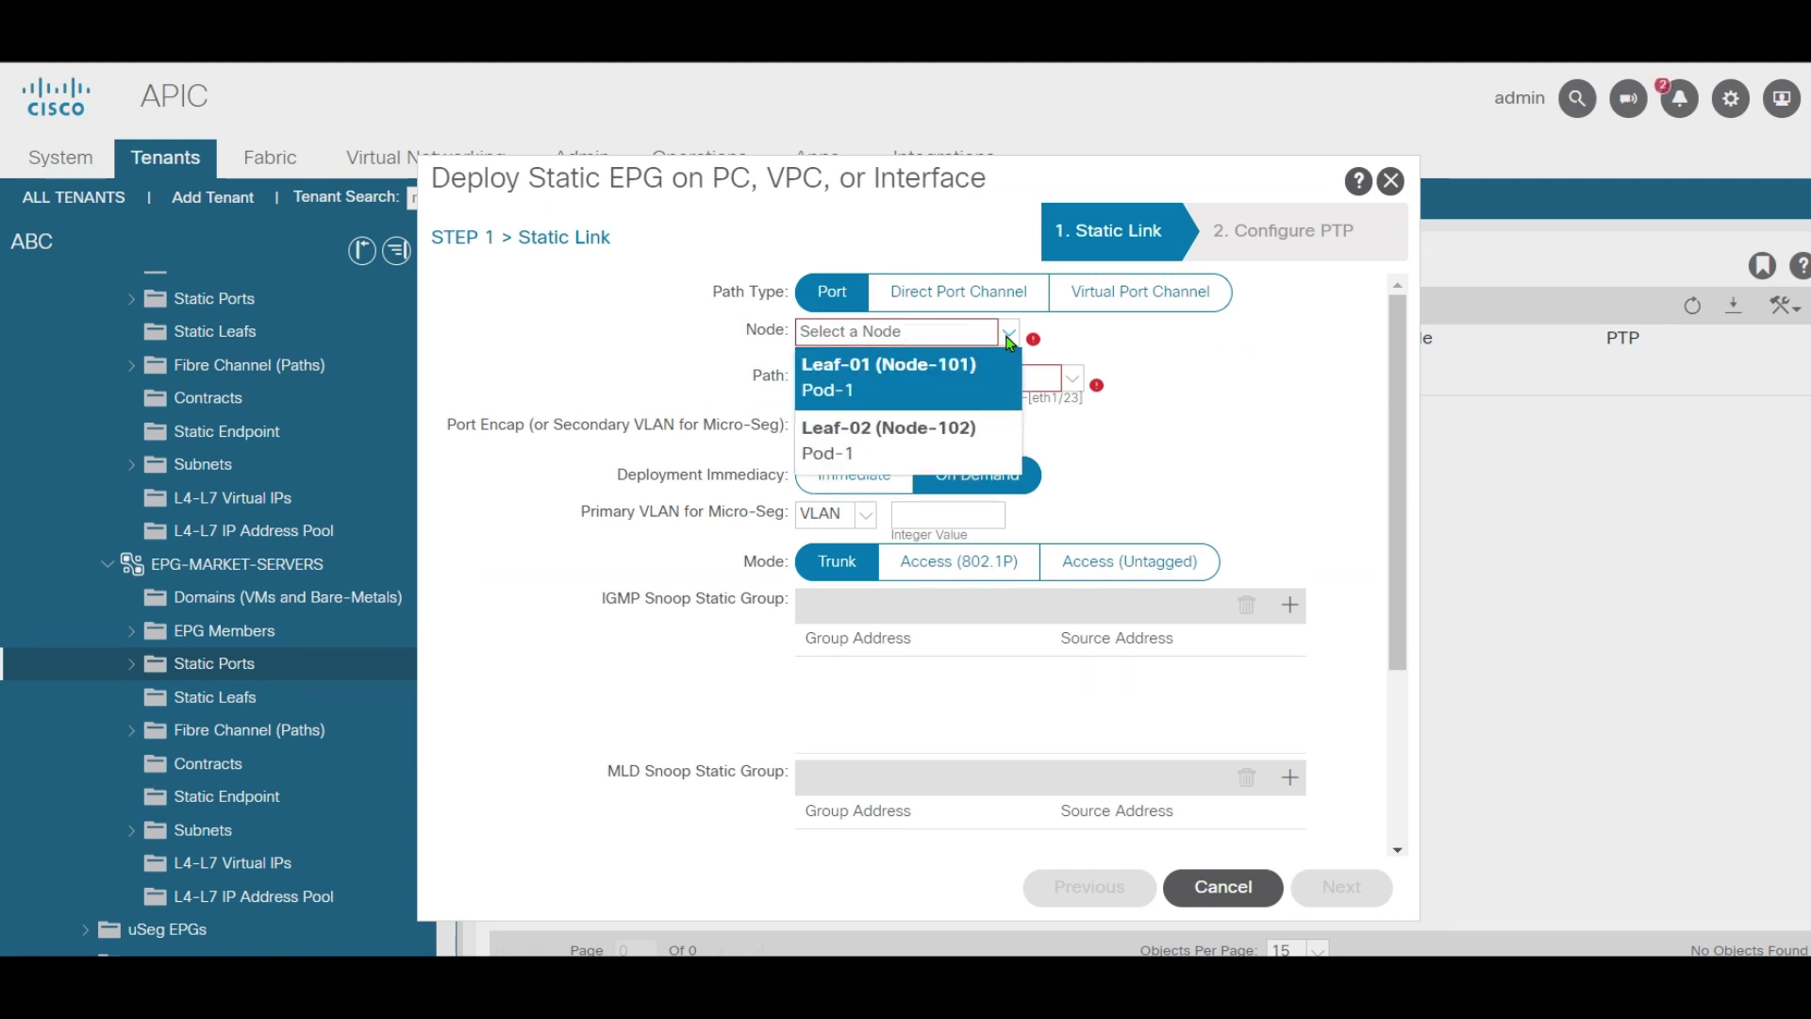
pyautogui.click(903, 376)
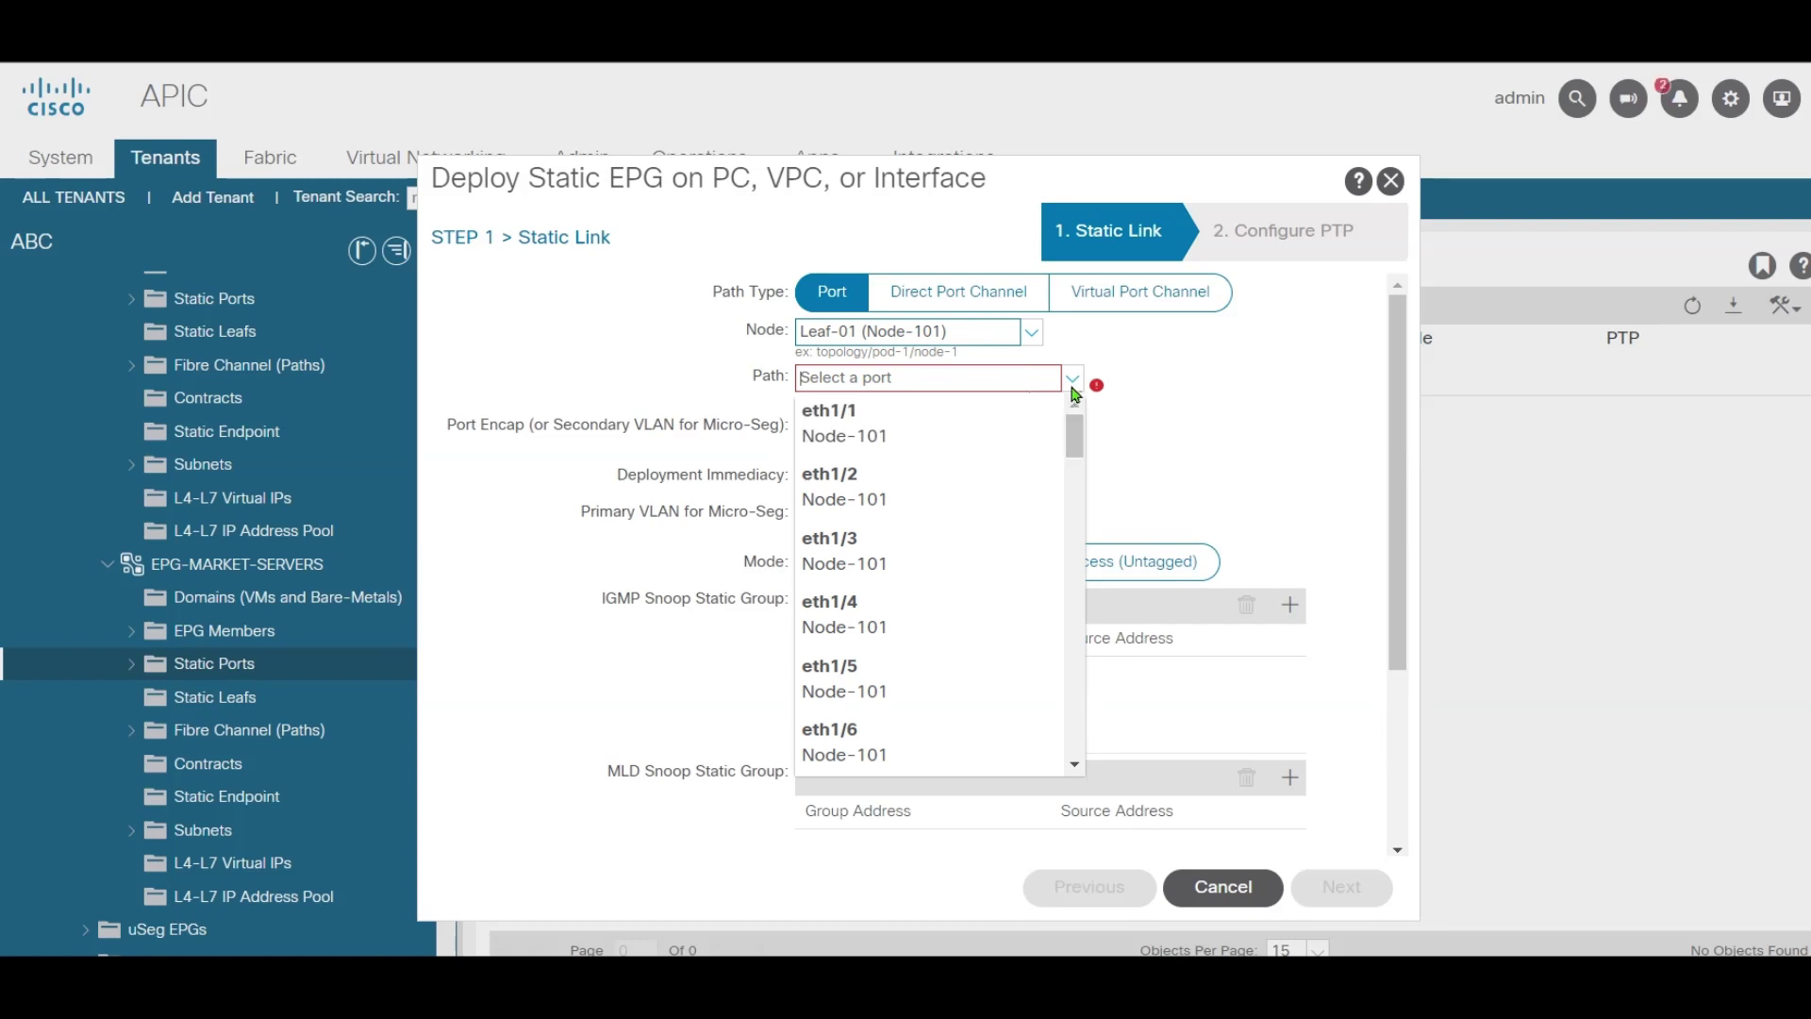
pyautogui.moveTo(1076, 434); pyautogui.dragTo(1074, 632)
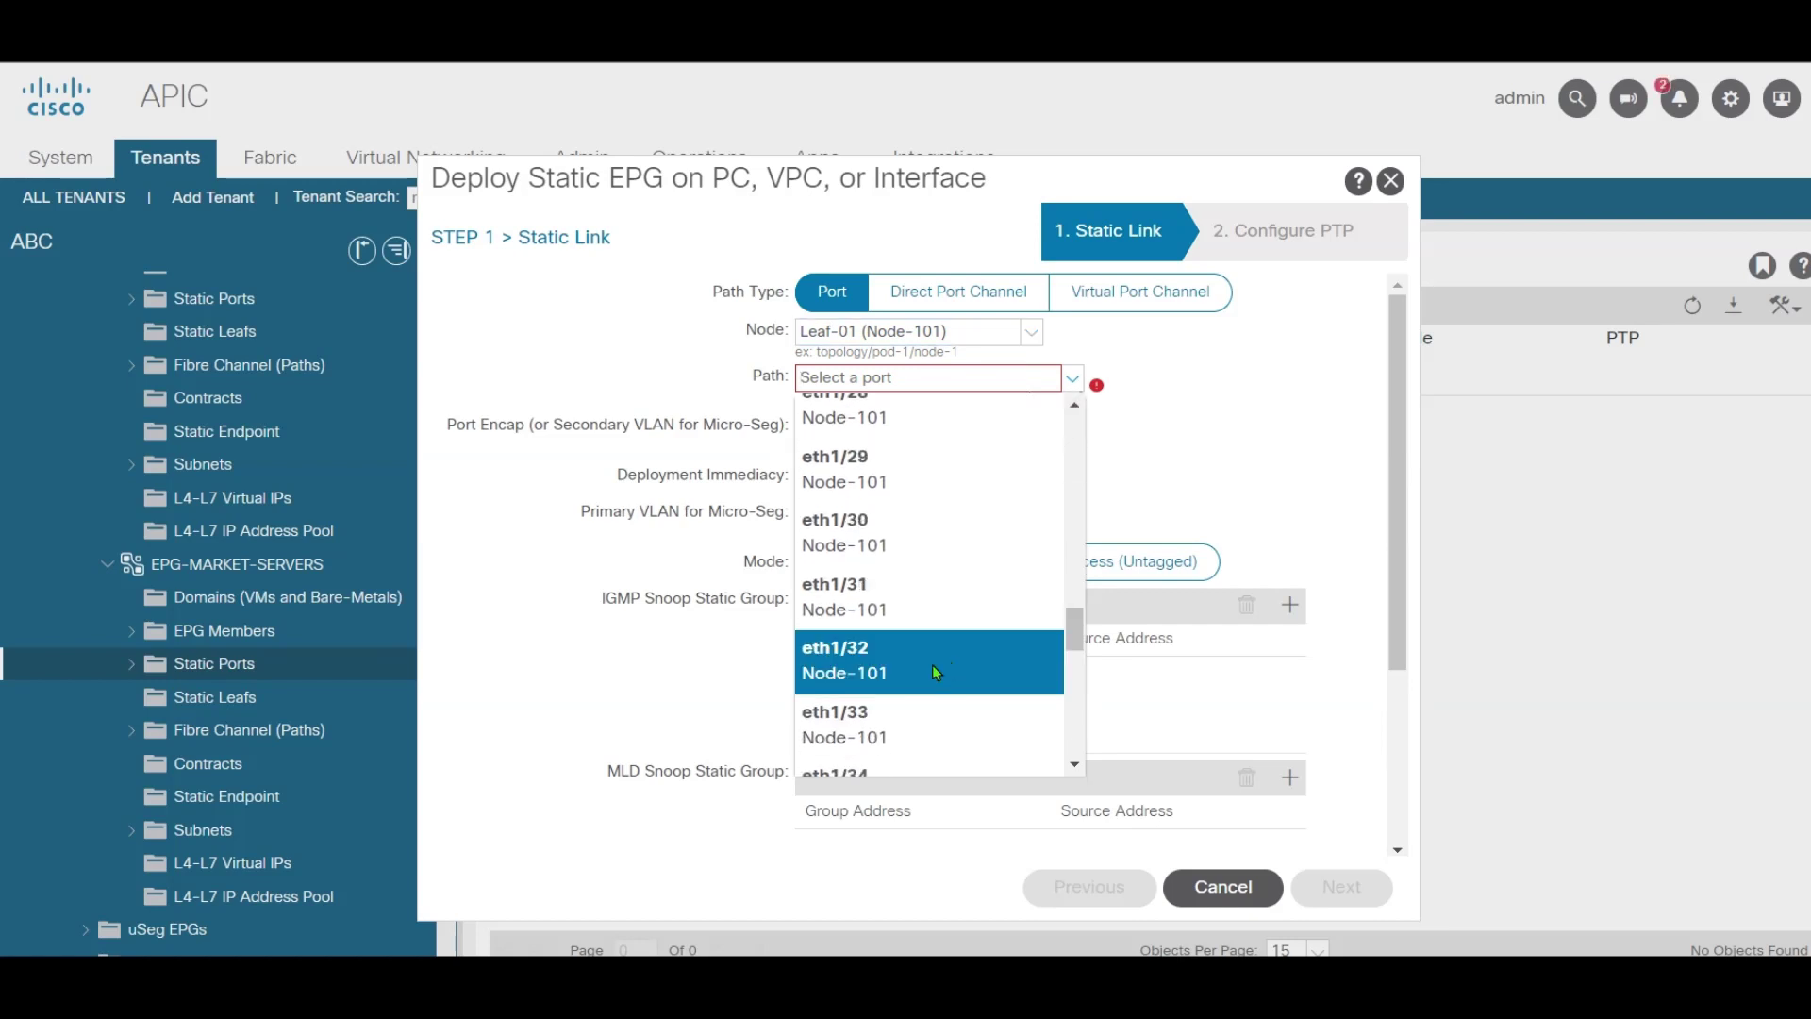
pyautogui.click(932, 665)
# Set the server port's encapsulation to VLAN 20 with Immediate deployment and Access (Untagged) mode, and finish the binding
pyautogui.click(940, 422)
pyautogui.write('2')
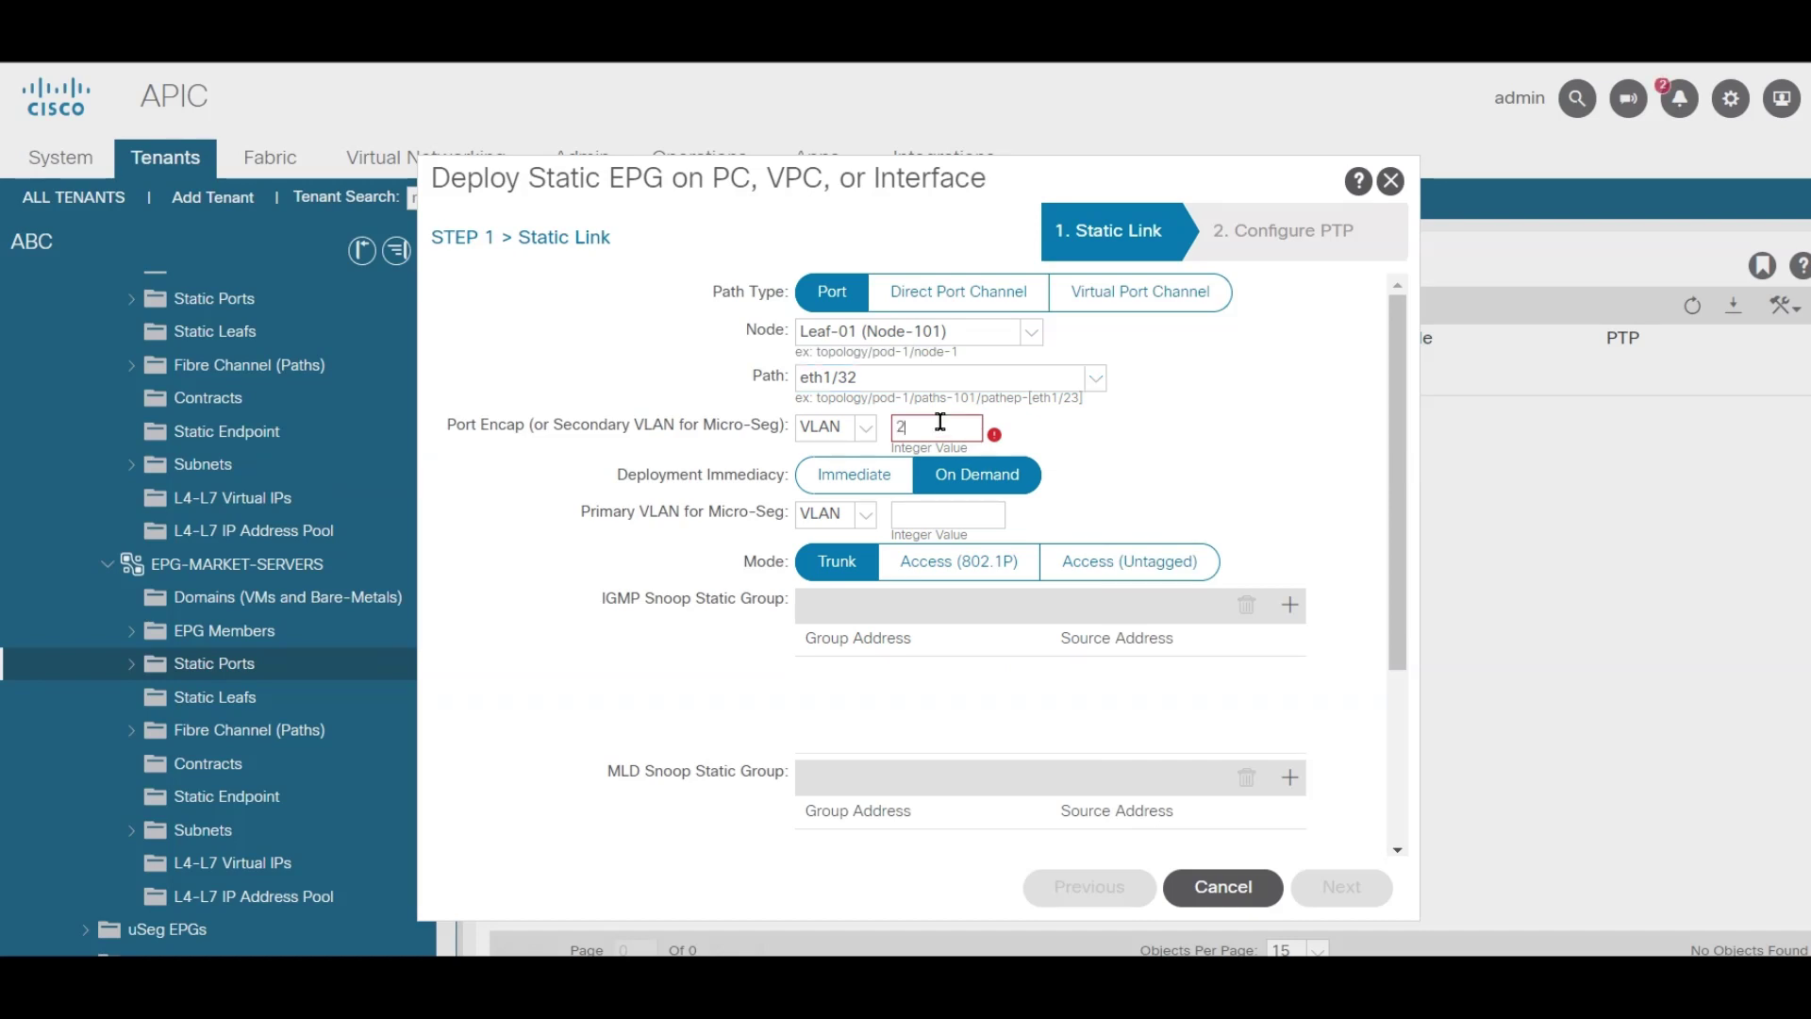
pyautogui.write('0')
pyautogui.click(848, 478)
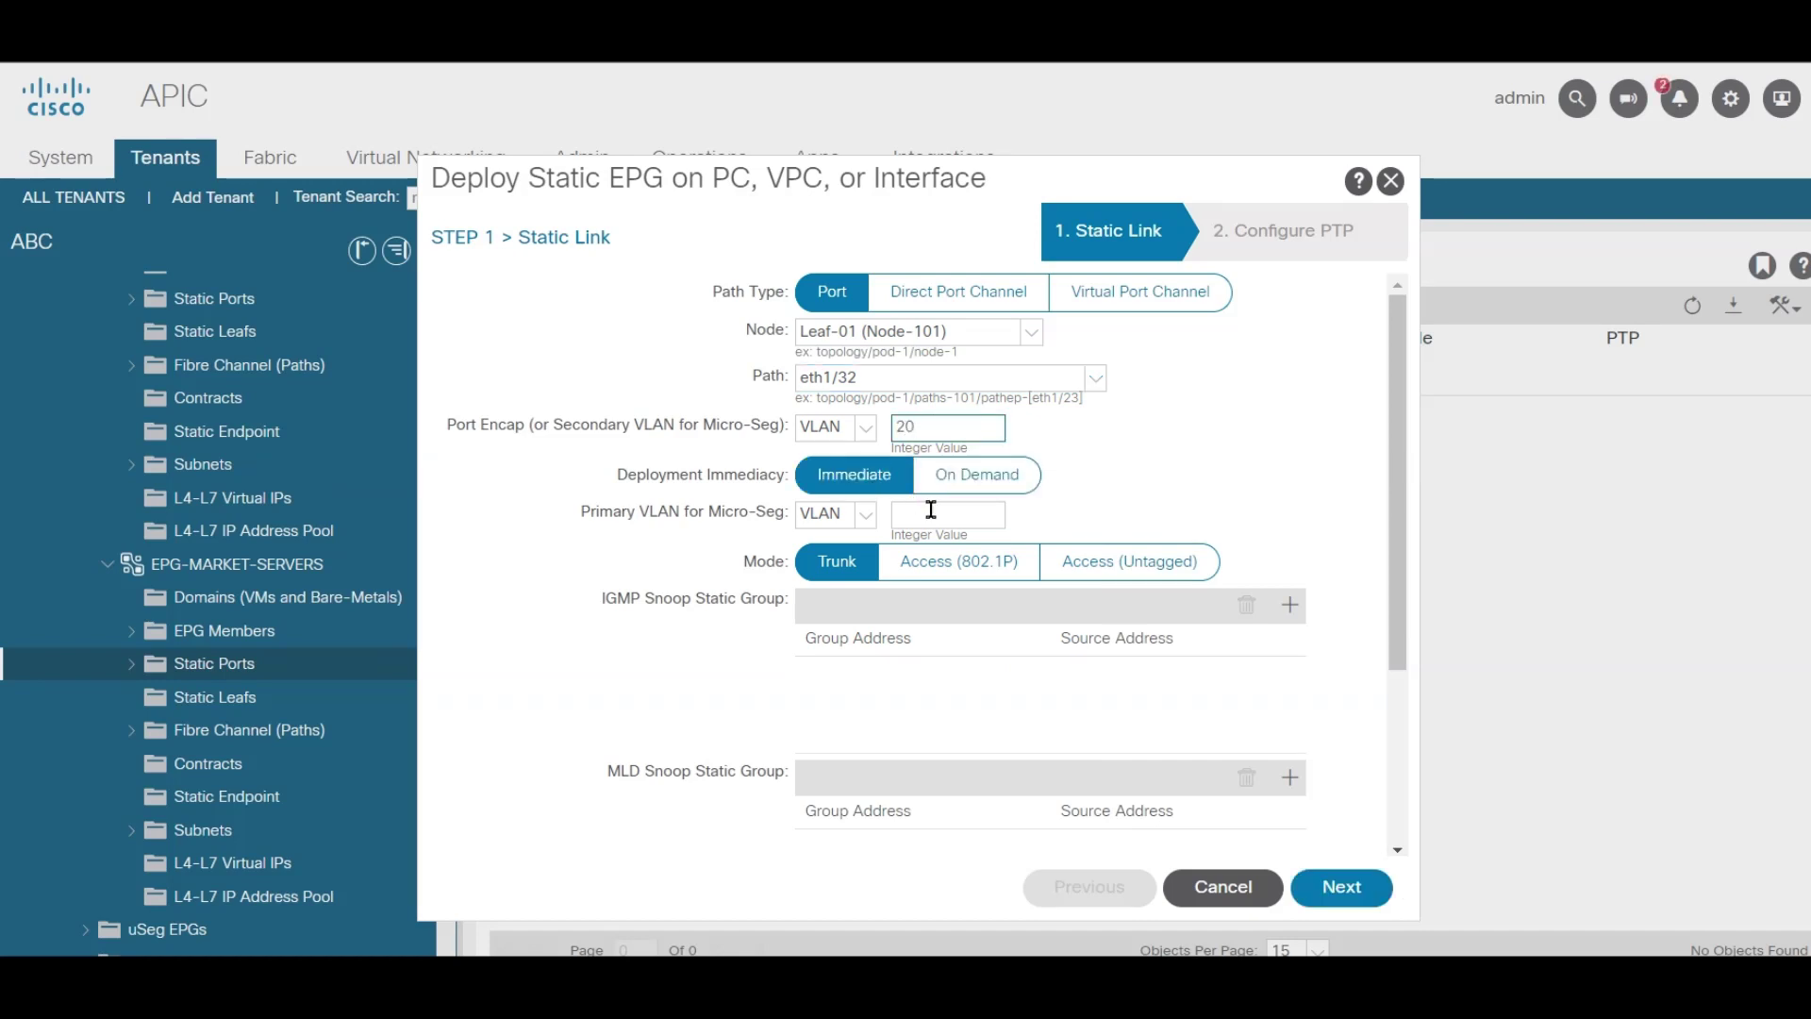
pyautogui.click(1145, 569)
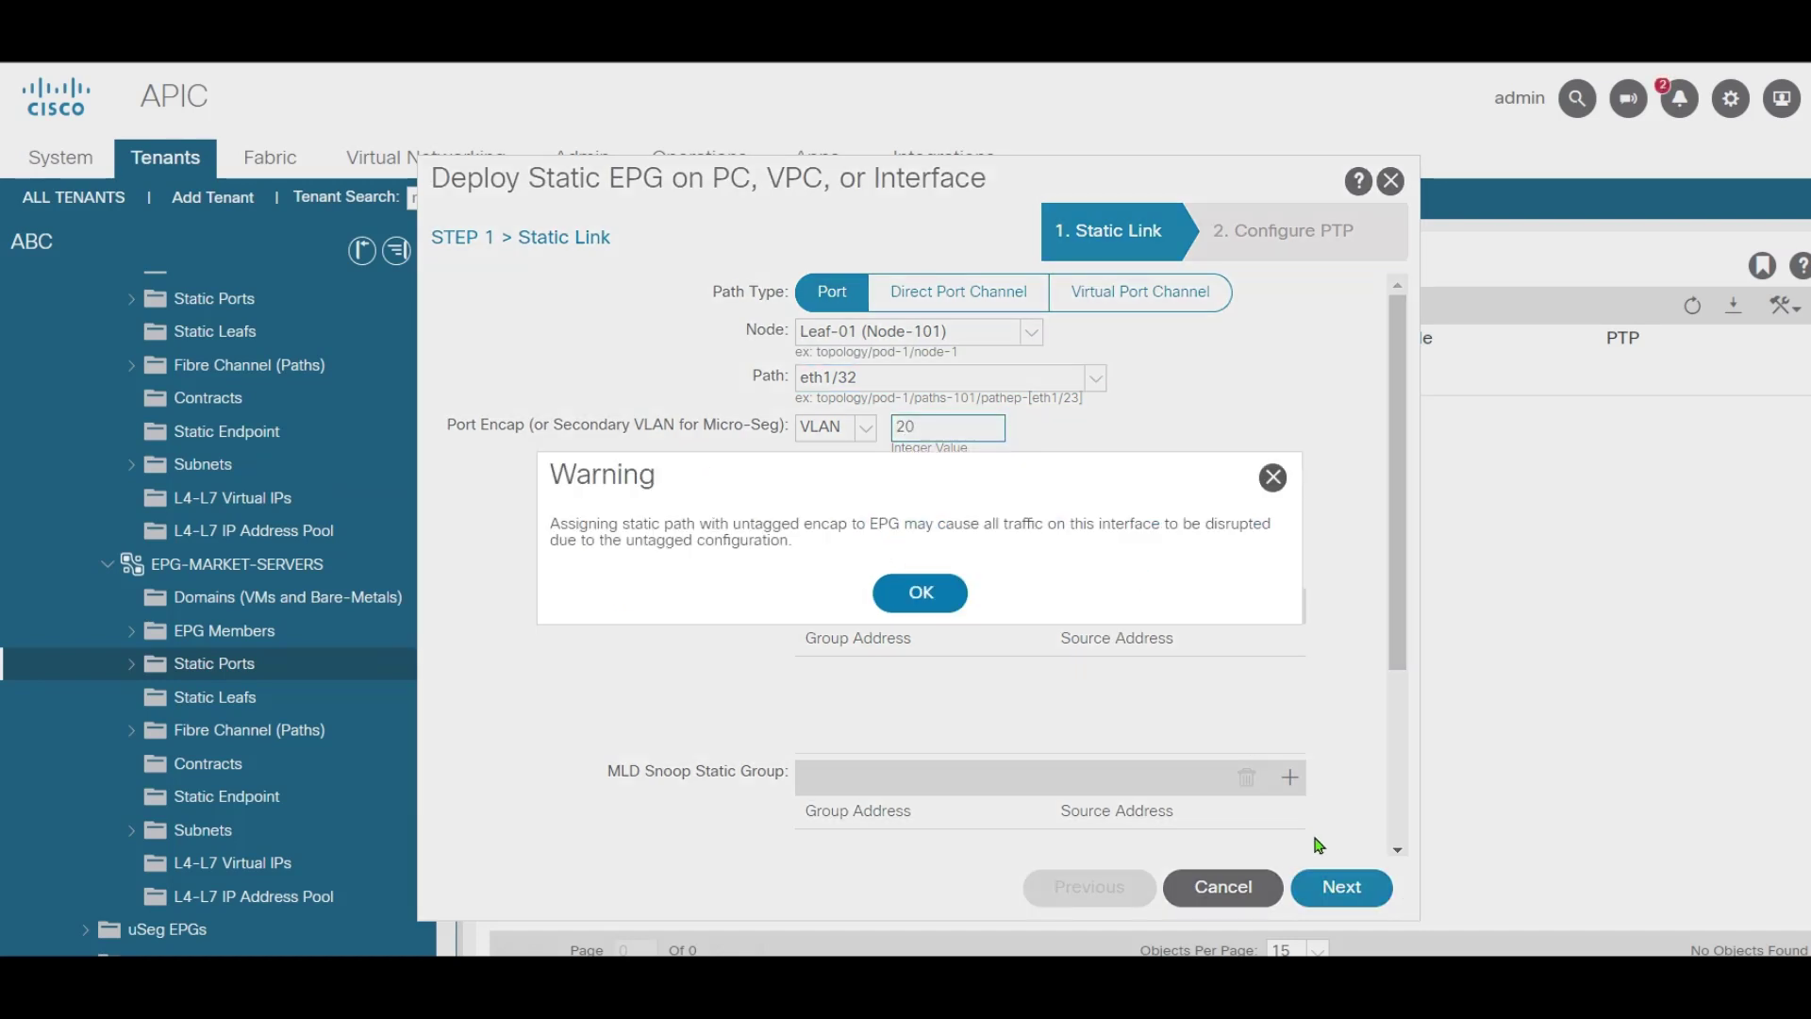
pyautogui.click(912, 594)
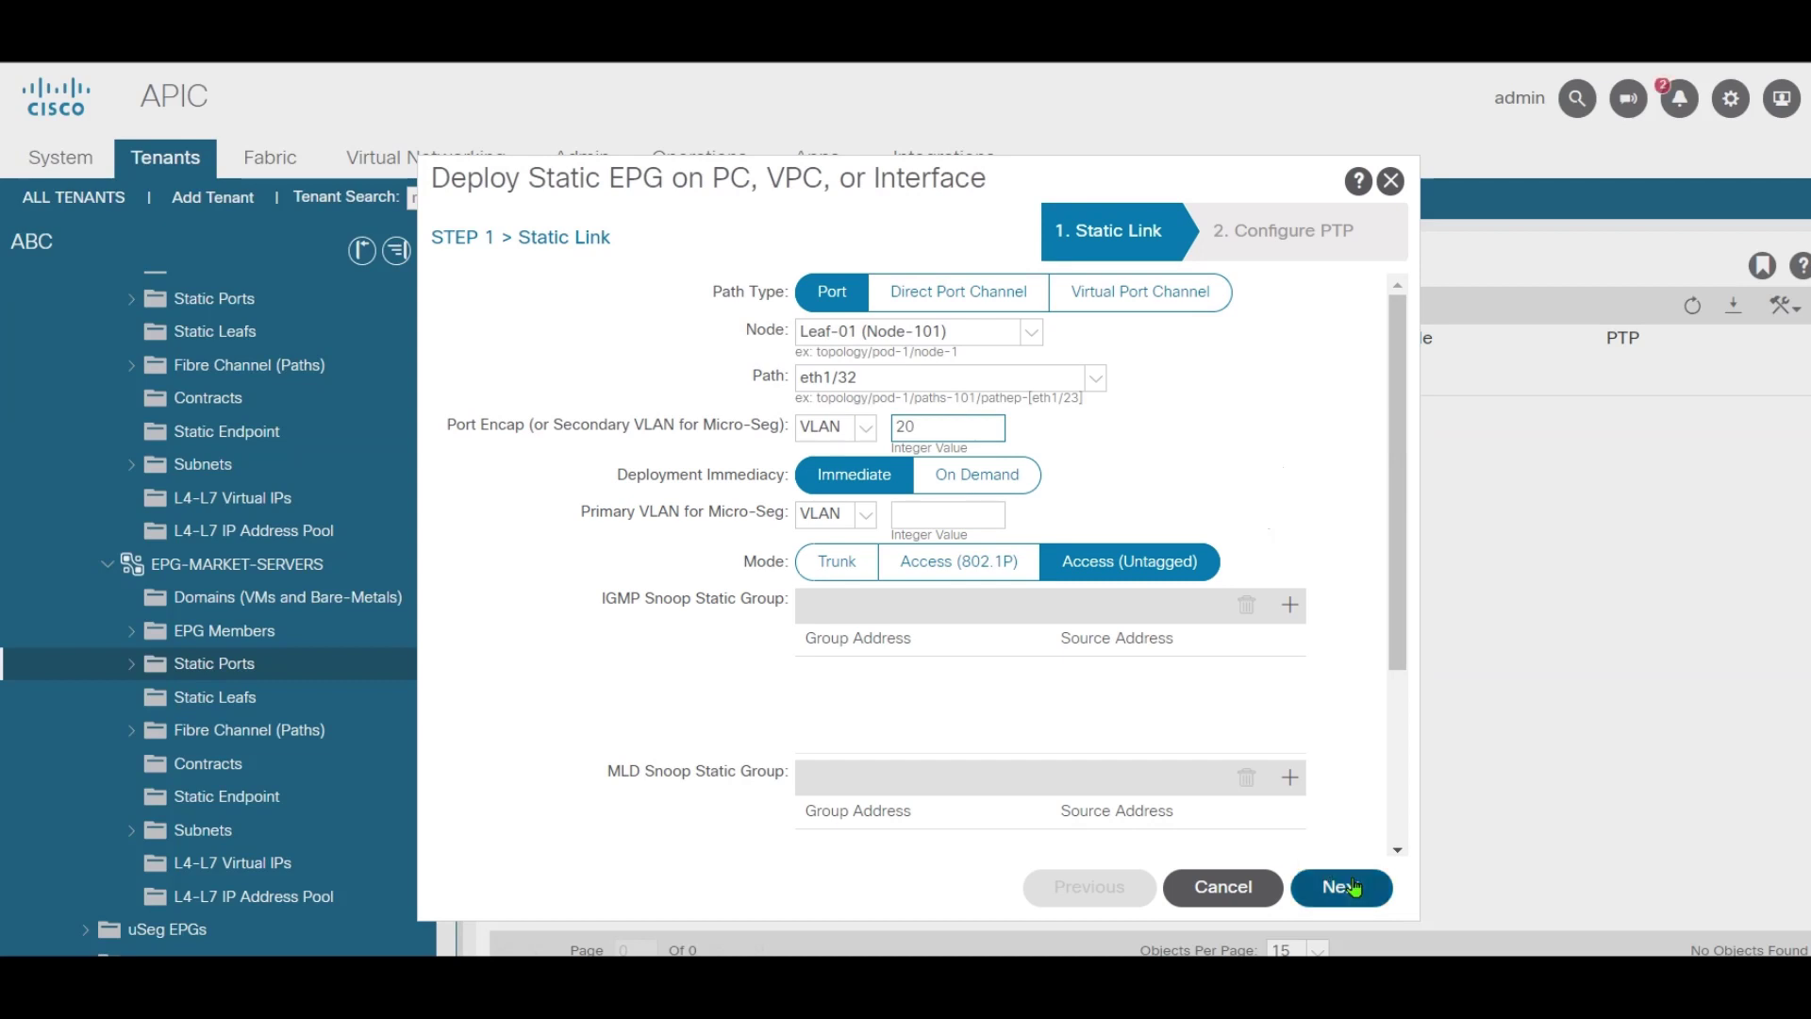
pyautogui.click(1354, 887)
pyautogui.click(1348, 885)
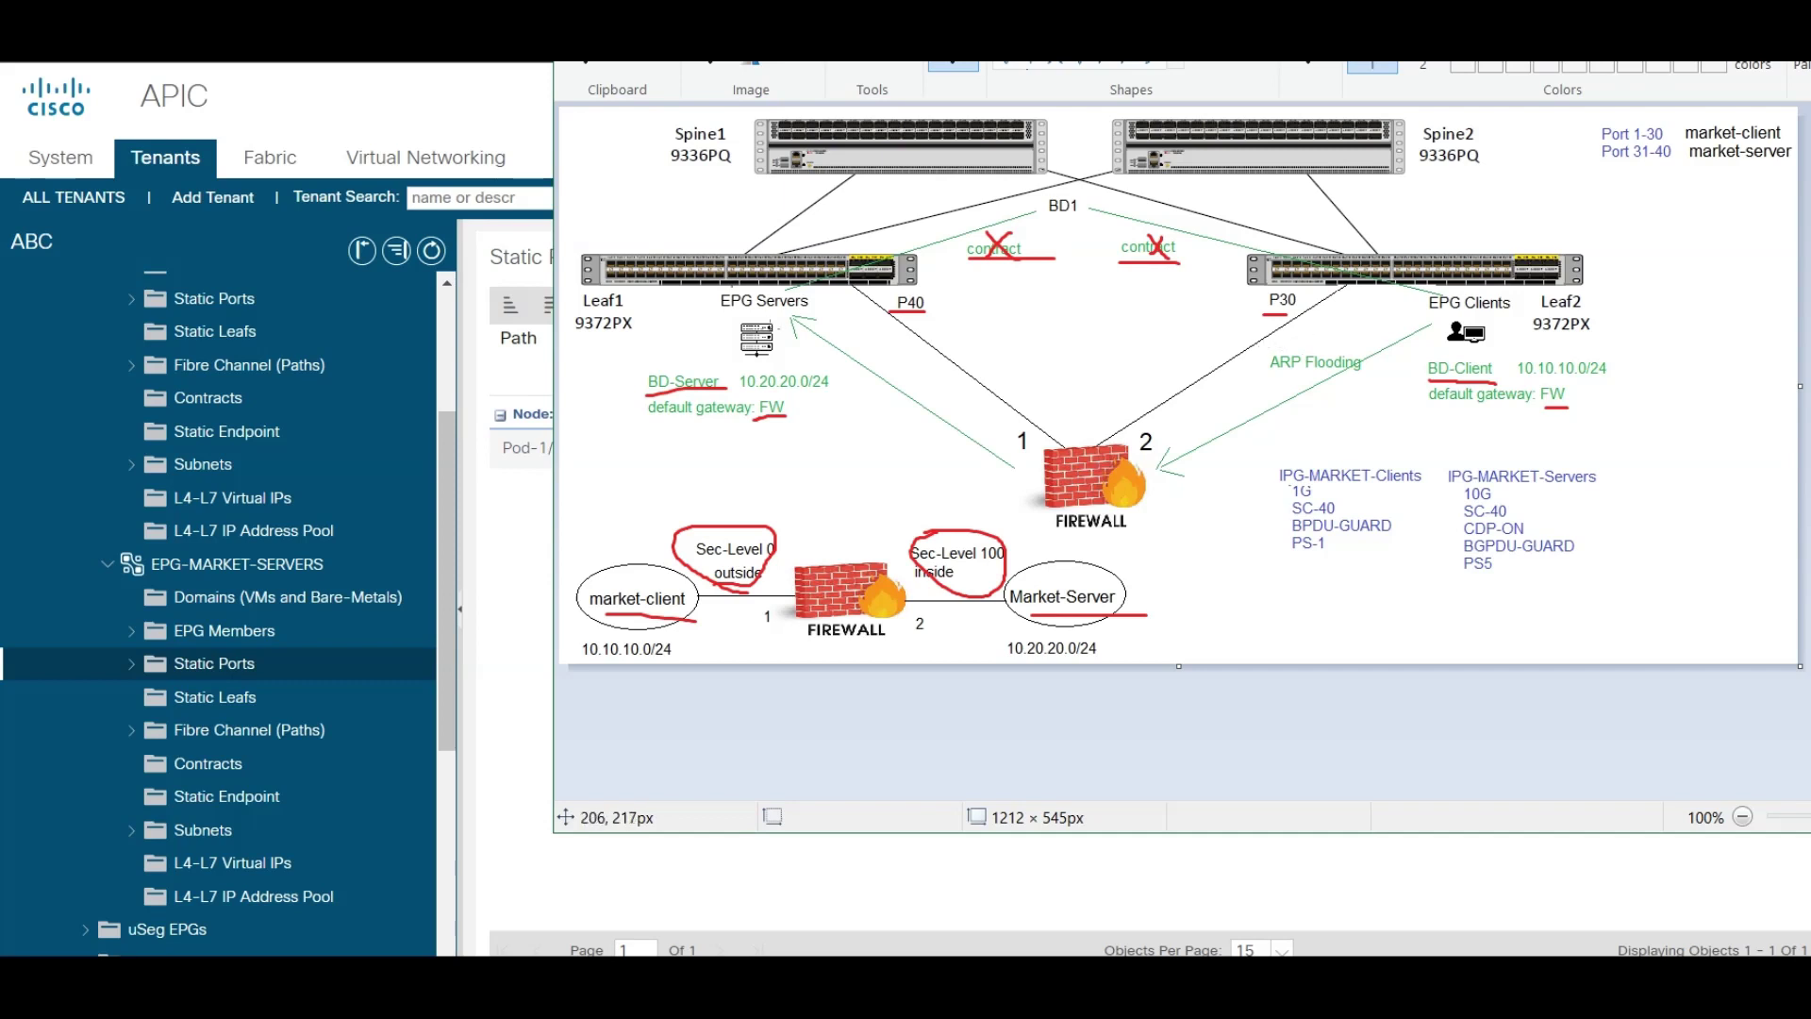
# Switch to the topology diagram in Paint and underline the firewall-facing ports P40 and P30 in red
pyautogui.moveTo(885, 323); pyautogui.dragTo(956, 323)
pyautogui.moveTo(1275, 324); pyautogui.dragTo(1251, 322)
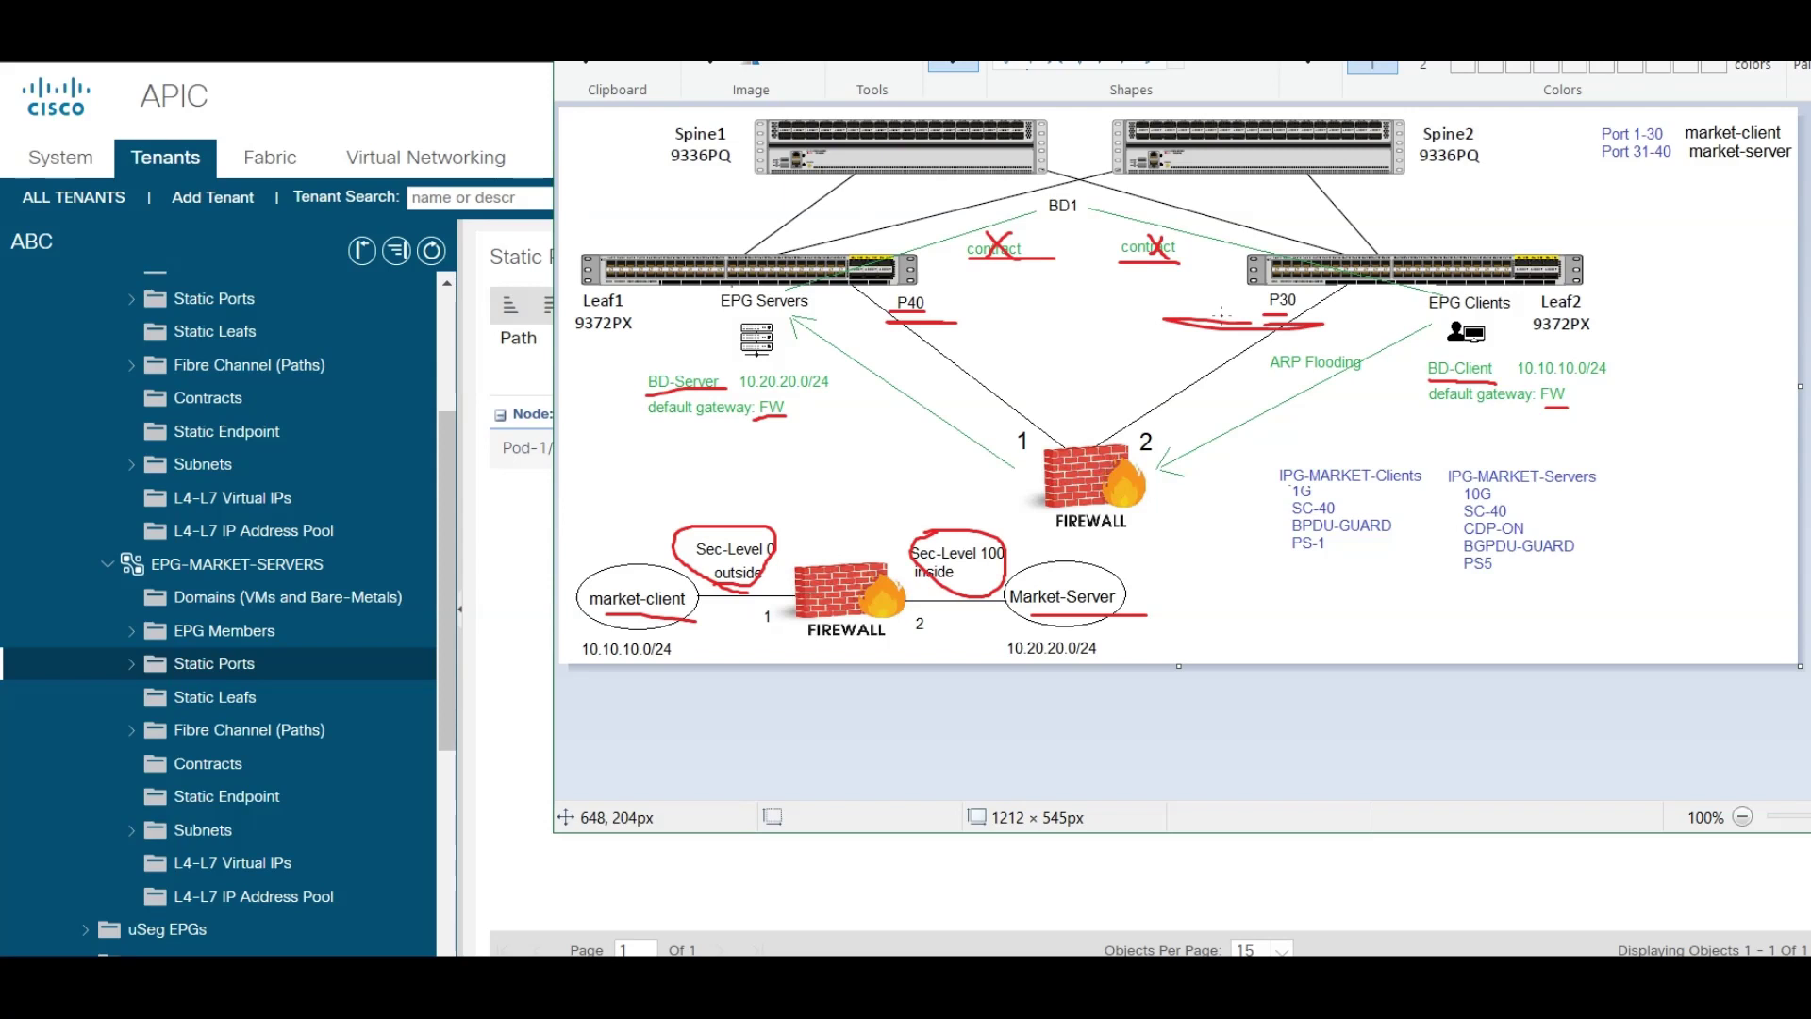
pyautogui.moveTo(1031, 210); pyautogui.dragTo(1049, 201)
pyautogui.moveTo(1247, 253); pyautogui.dragTo(1278, 264)
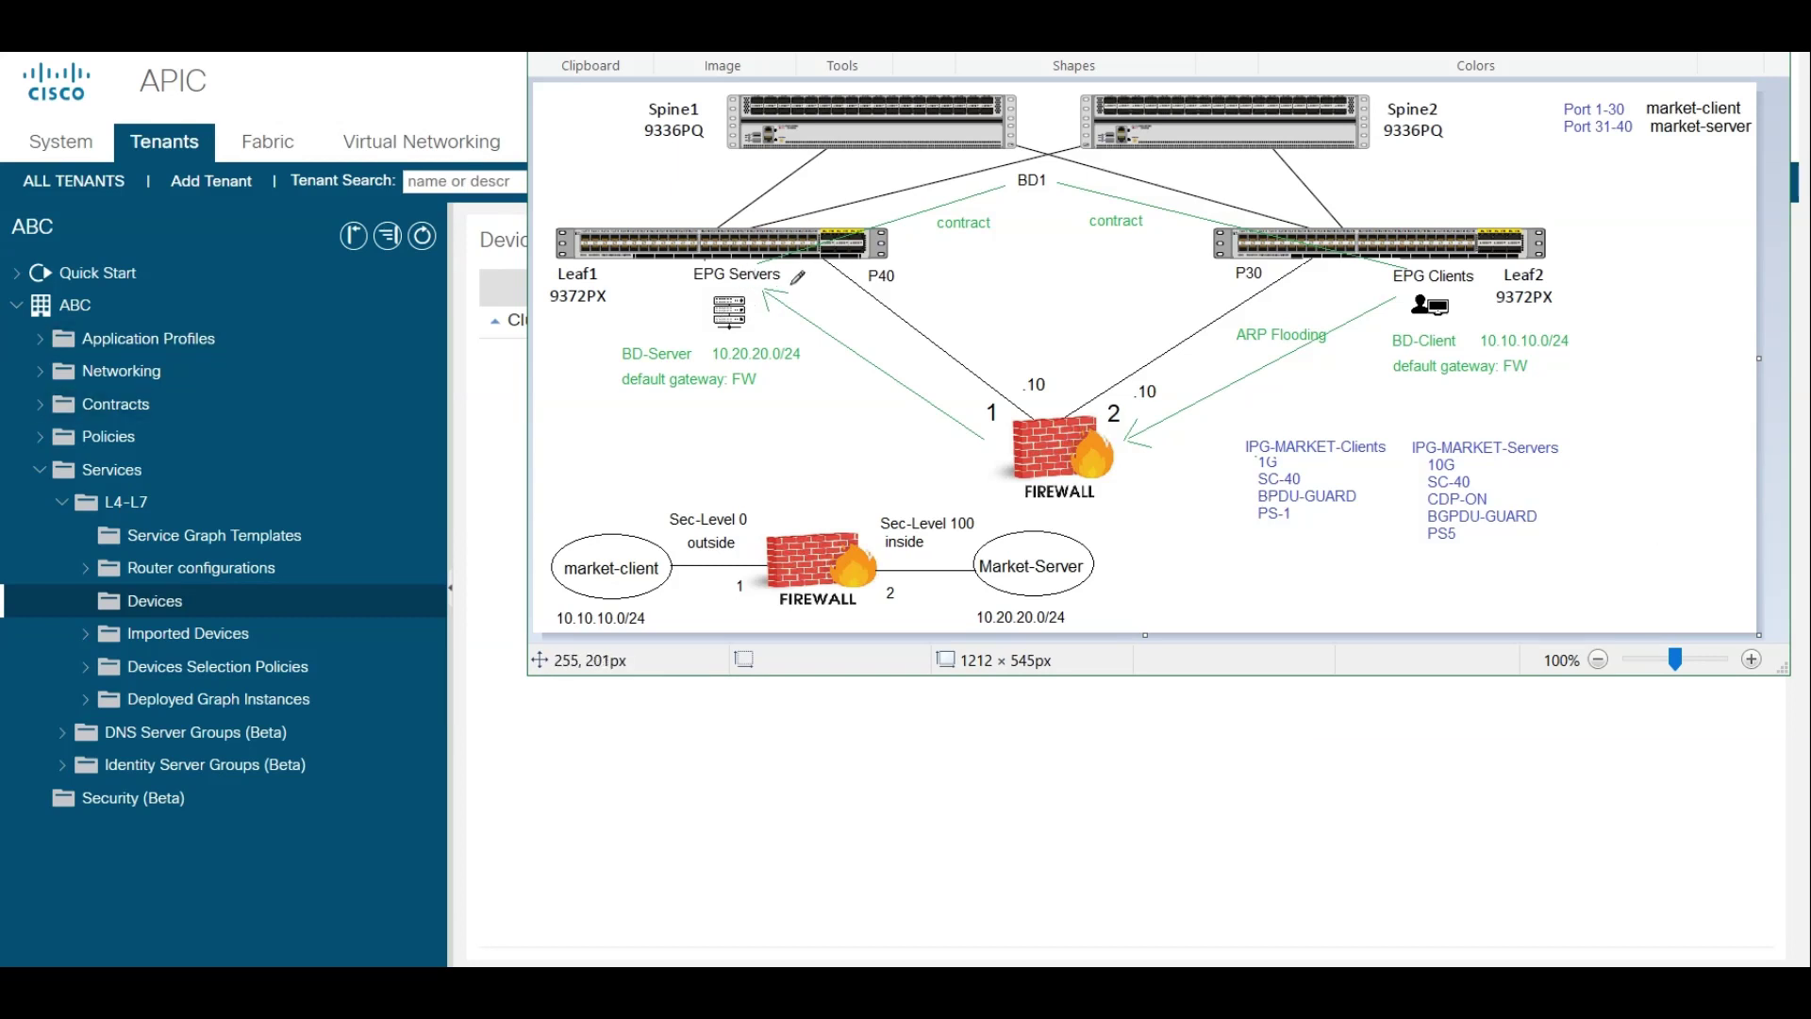
# In the Paint topology diagram, mark port P40 with the firewall's inside link and port P30 with its outside link
pyautogui.moveTo(869, 279)
pyautogui.mouseDown()
pyautogui.moveTo(851, 266)
pyautogui.moveTo(903, 274)
pyautogui.moveTo(873, 275)
pyautogui.mouseUp()
pyautogui.moveTo(884, 556); pyautogui.dragTo(964, 560)
pyautogui.moveTo(1230, 284); pyautogui.dragTo(1282, 286)
pyautogui.moveTo(684, 560); pyautogui.dragTo(768, 560)
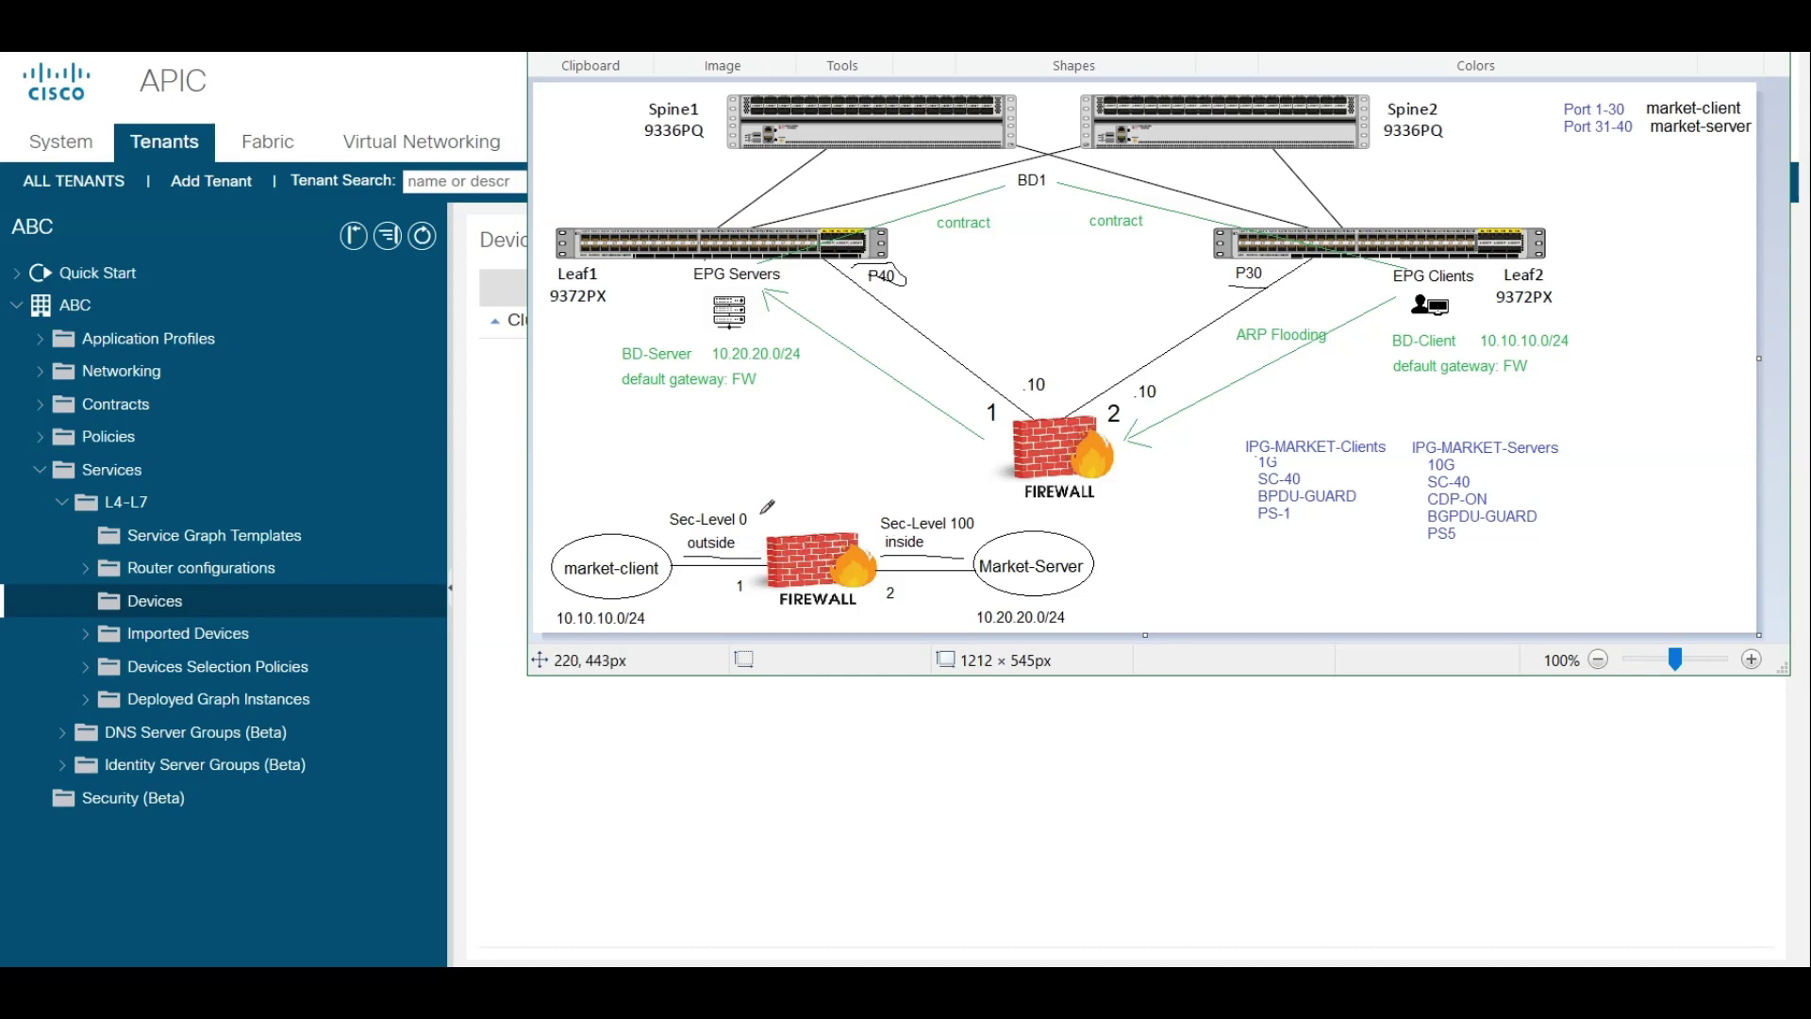
# Underline market-client, BD-Server and BD-Client in the diagram and mark the firewall's interfaces 2 and 1
pyautogui.moveTo(566, 583); pyautogui.dragTo(687, 583)
pyautogui.moveTo(612, 371); pyautogui.dragTo(695, 374)
pyautogui.moveTo(1395, 356); pyautogui.dragTo(1468, 356)
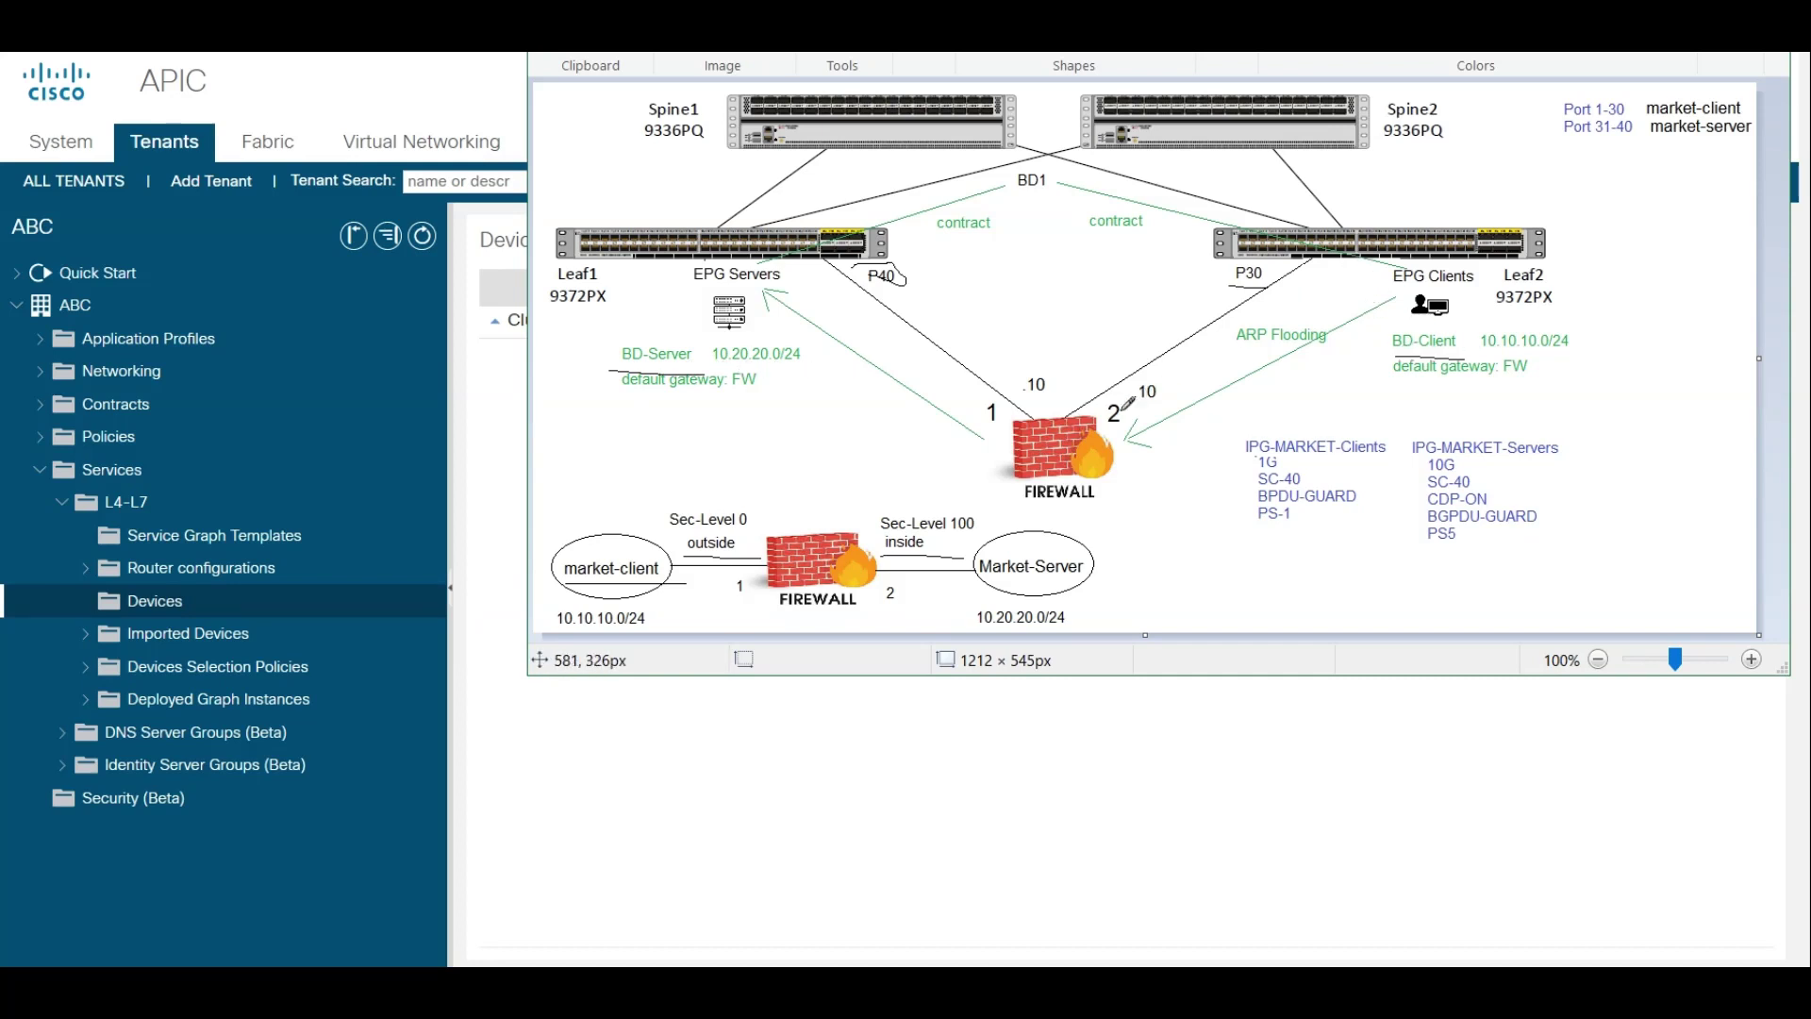
pyautogui.moveTo(1117, 403)
pyautogui.mouseDown()
pyautogui.moveTo(1198, 389)
pyautogui.moveTo(1125, 407)
pyautogui.mouseUp()
pyautogui.moveTo(1002, 387)
pyautogui.mouseDown()
pyautogui.moveTo(1055, 366)
pyautogui.moveTo(1012, 390)
pyautogui.moveTo(1010, 373)
pyautogui.mouseUp()
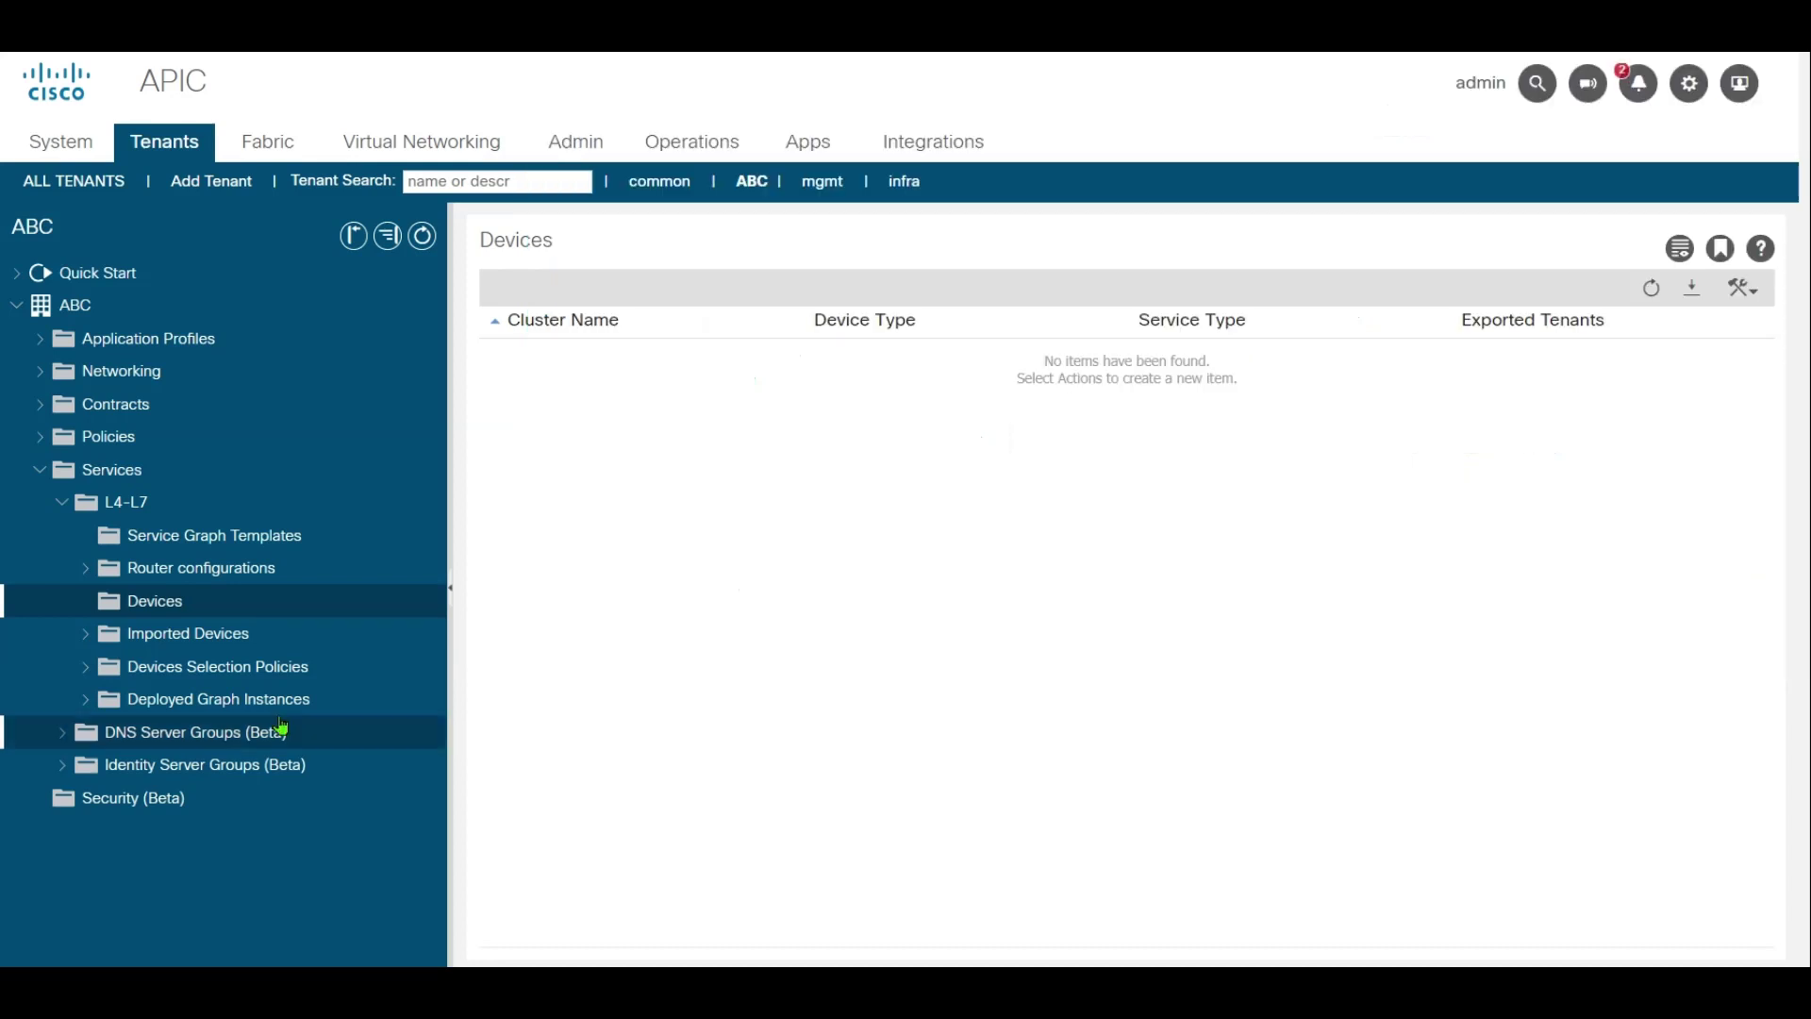
# Switch to APIC and start a physical L4-L7 device named FW-ASA with service type Firewall and physical domain ACI-PORTS
pyautogui.rightClick(177, 594)
pyautogui.click(234, 615)
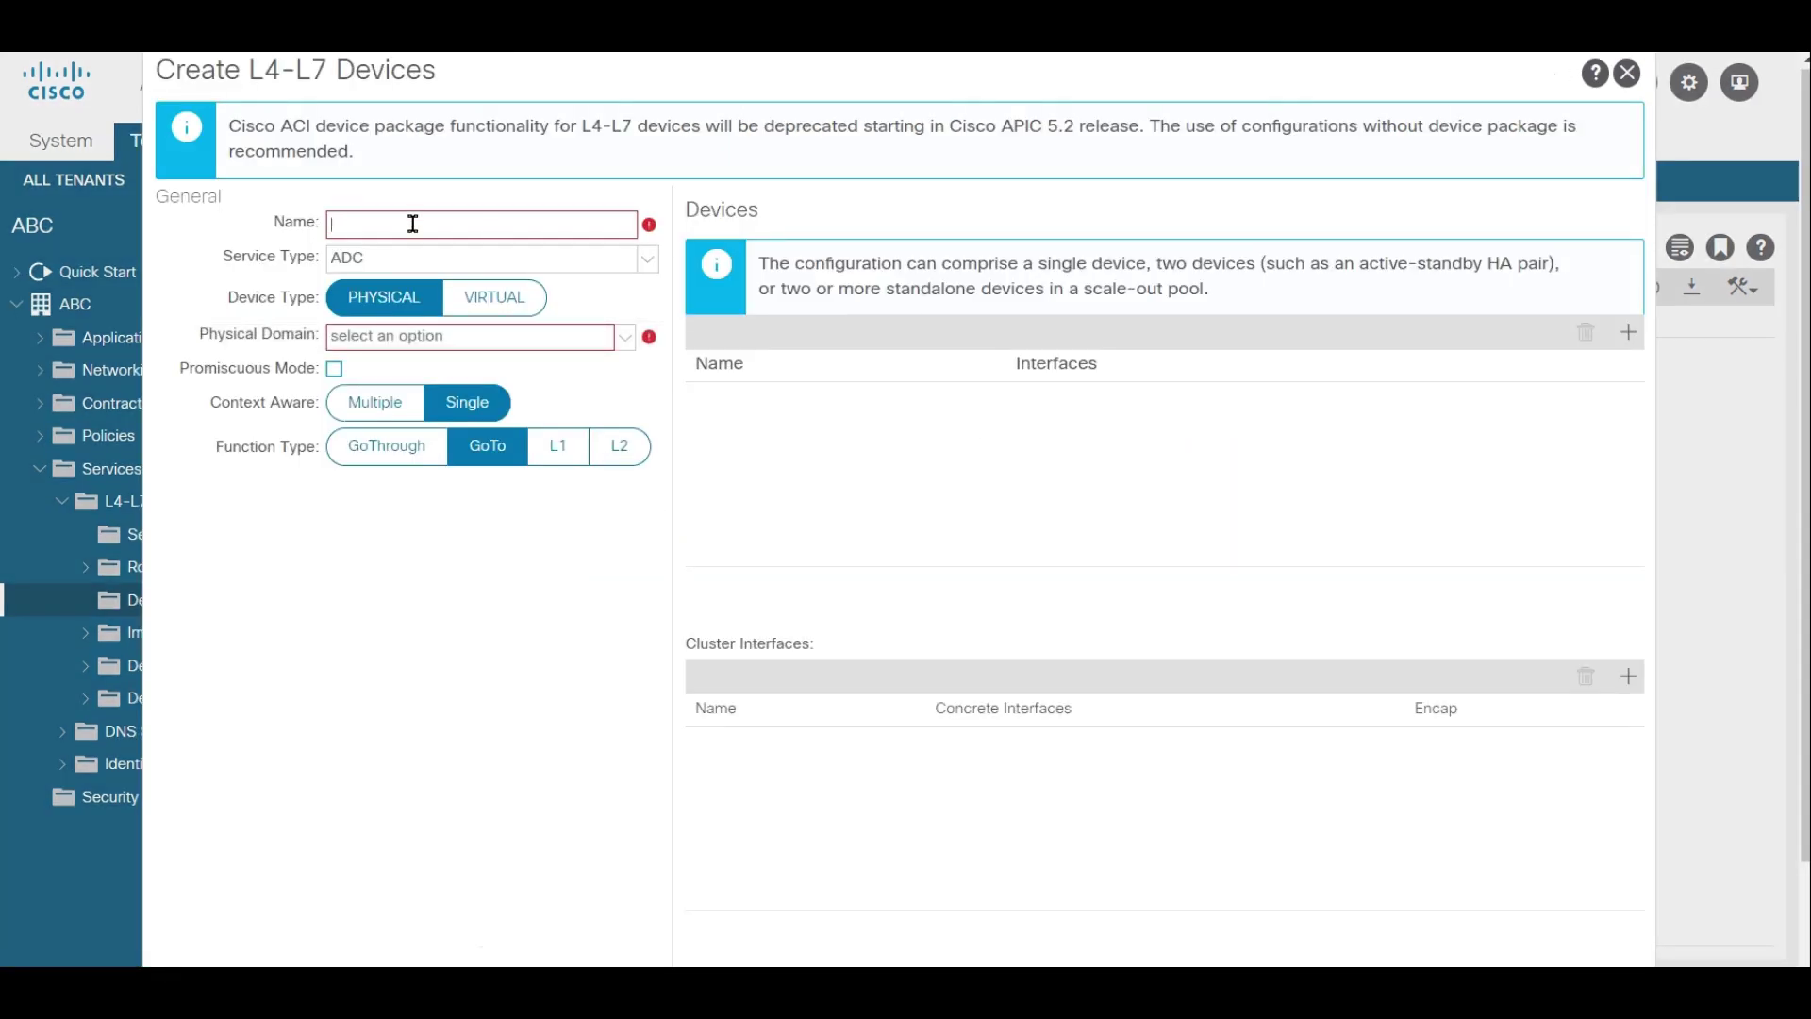
pyautogui.write('ASA')
pyautogui.press('BackSpace')
pyautogui.write('FW-ASA')
pyautogui.click(441, 265)
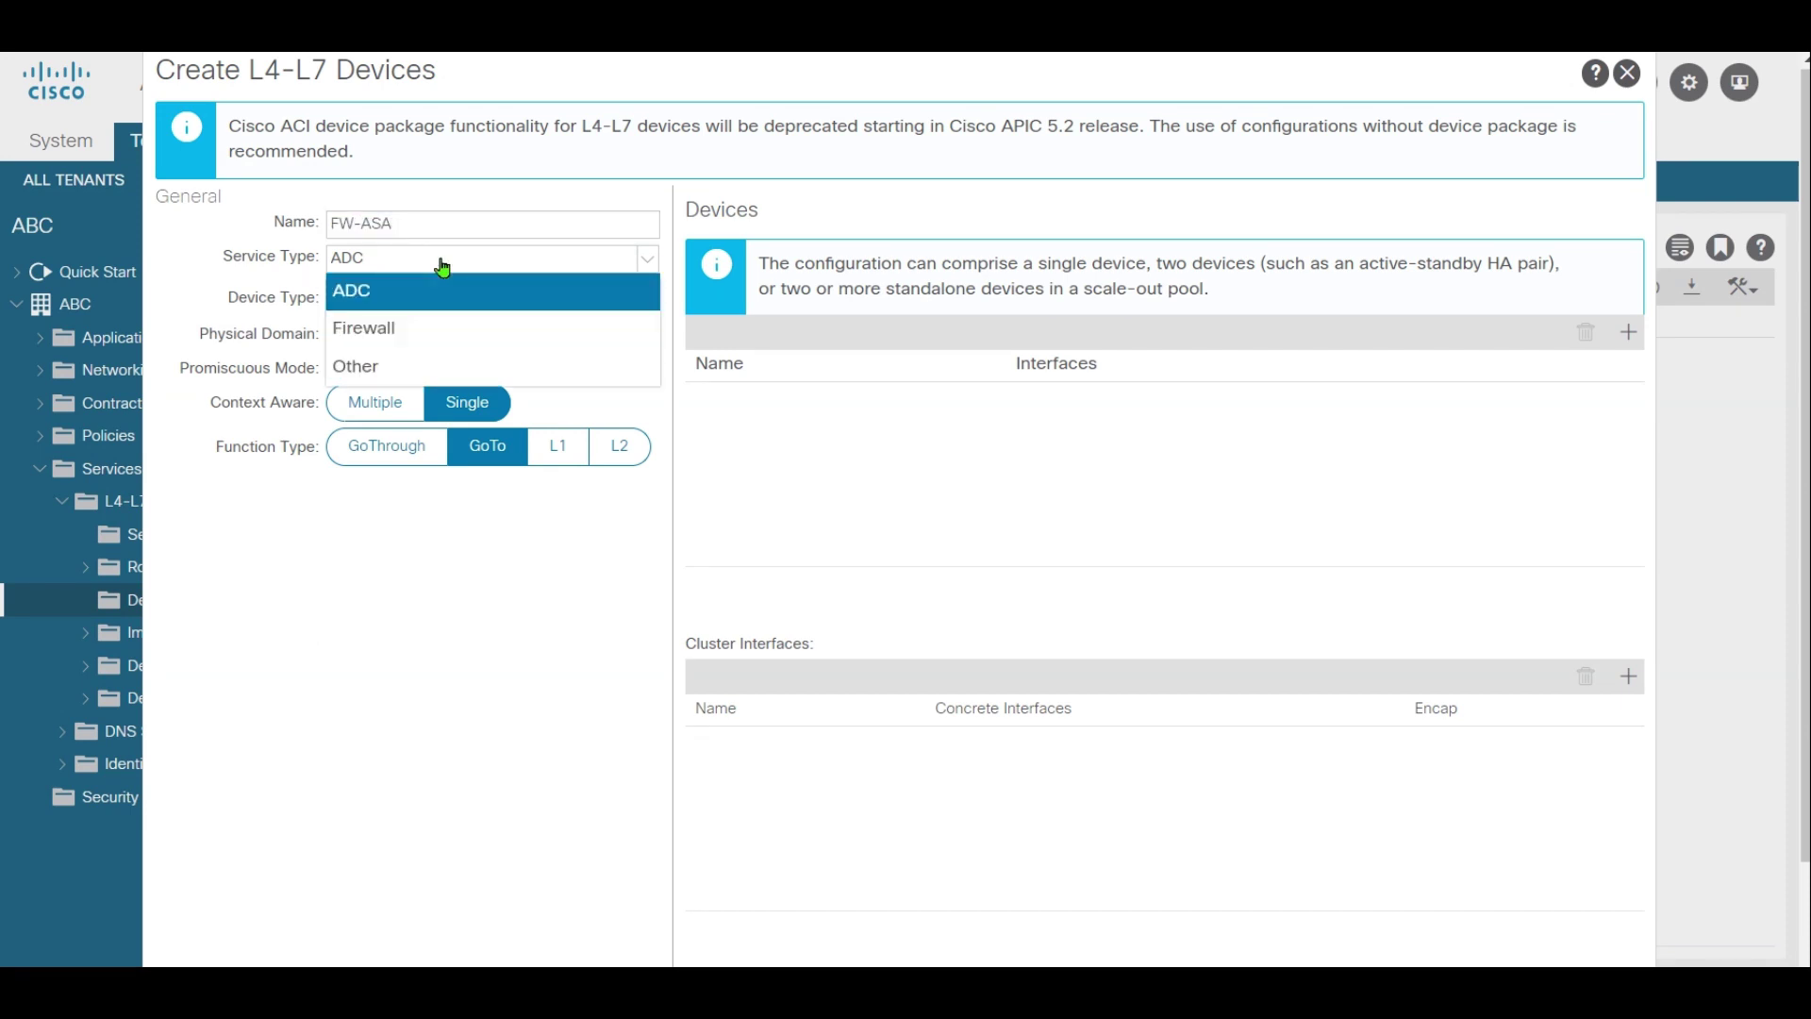
pyautogui.click(440, 327)
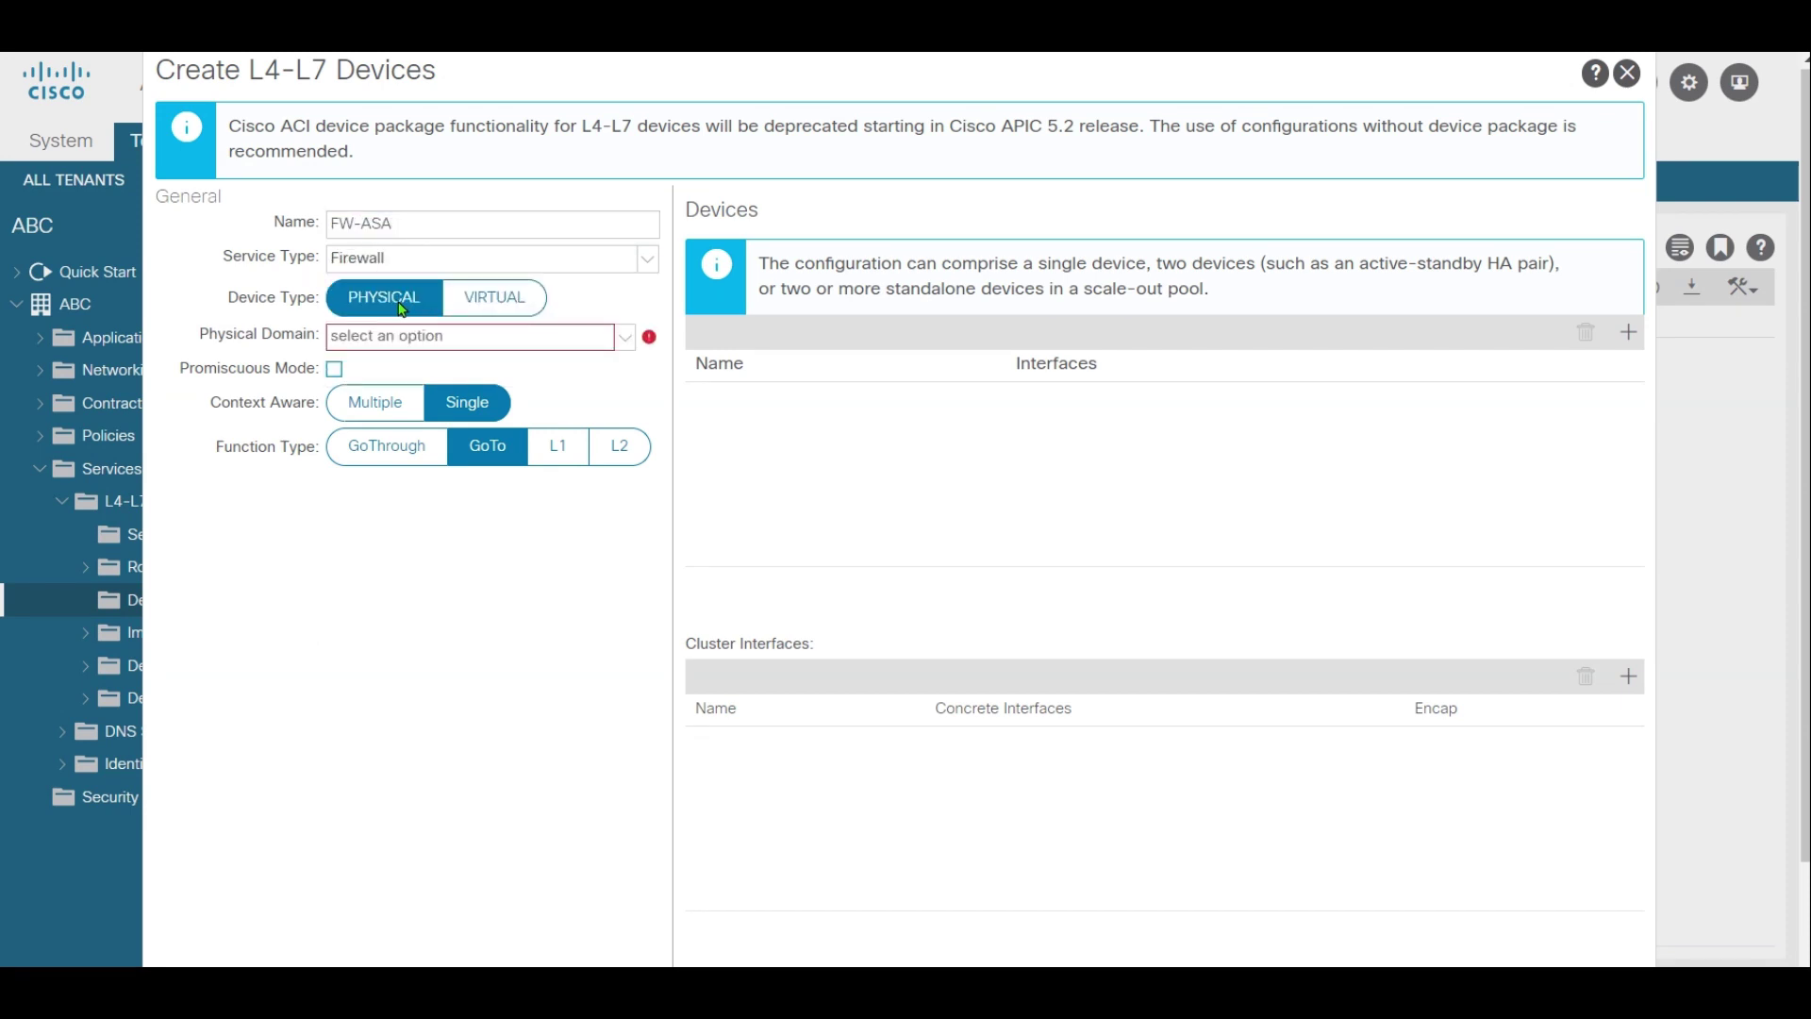
pyautogui.click(406, 337)
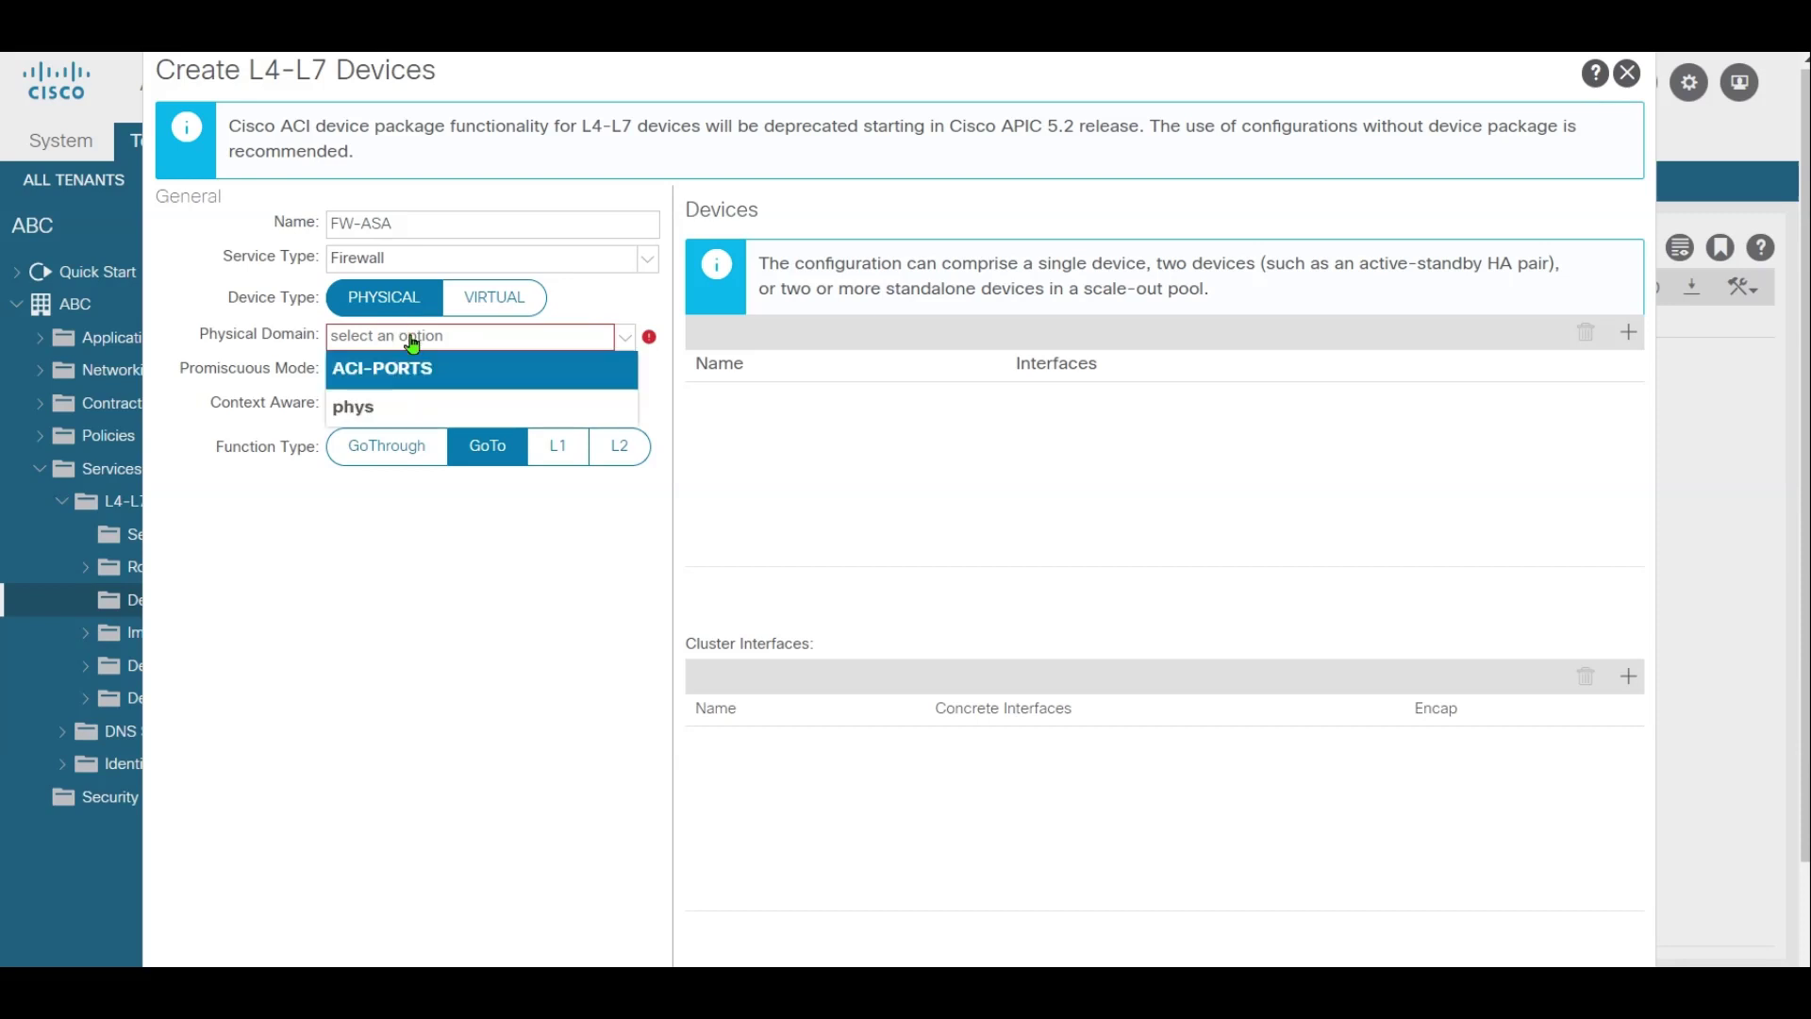
pyautogui.click(415, 367)
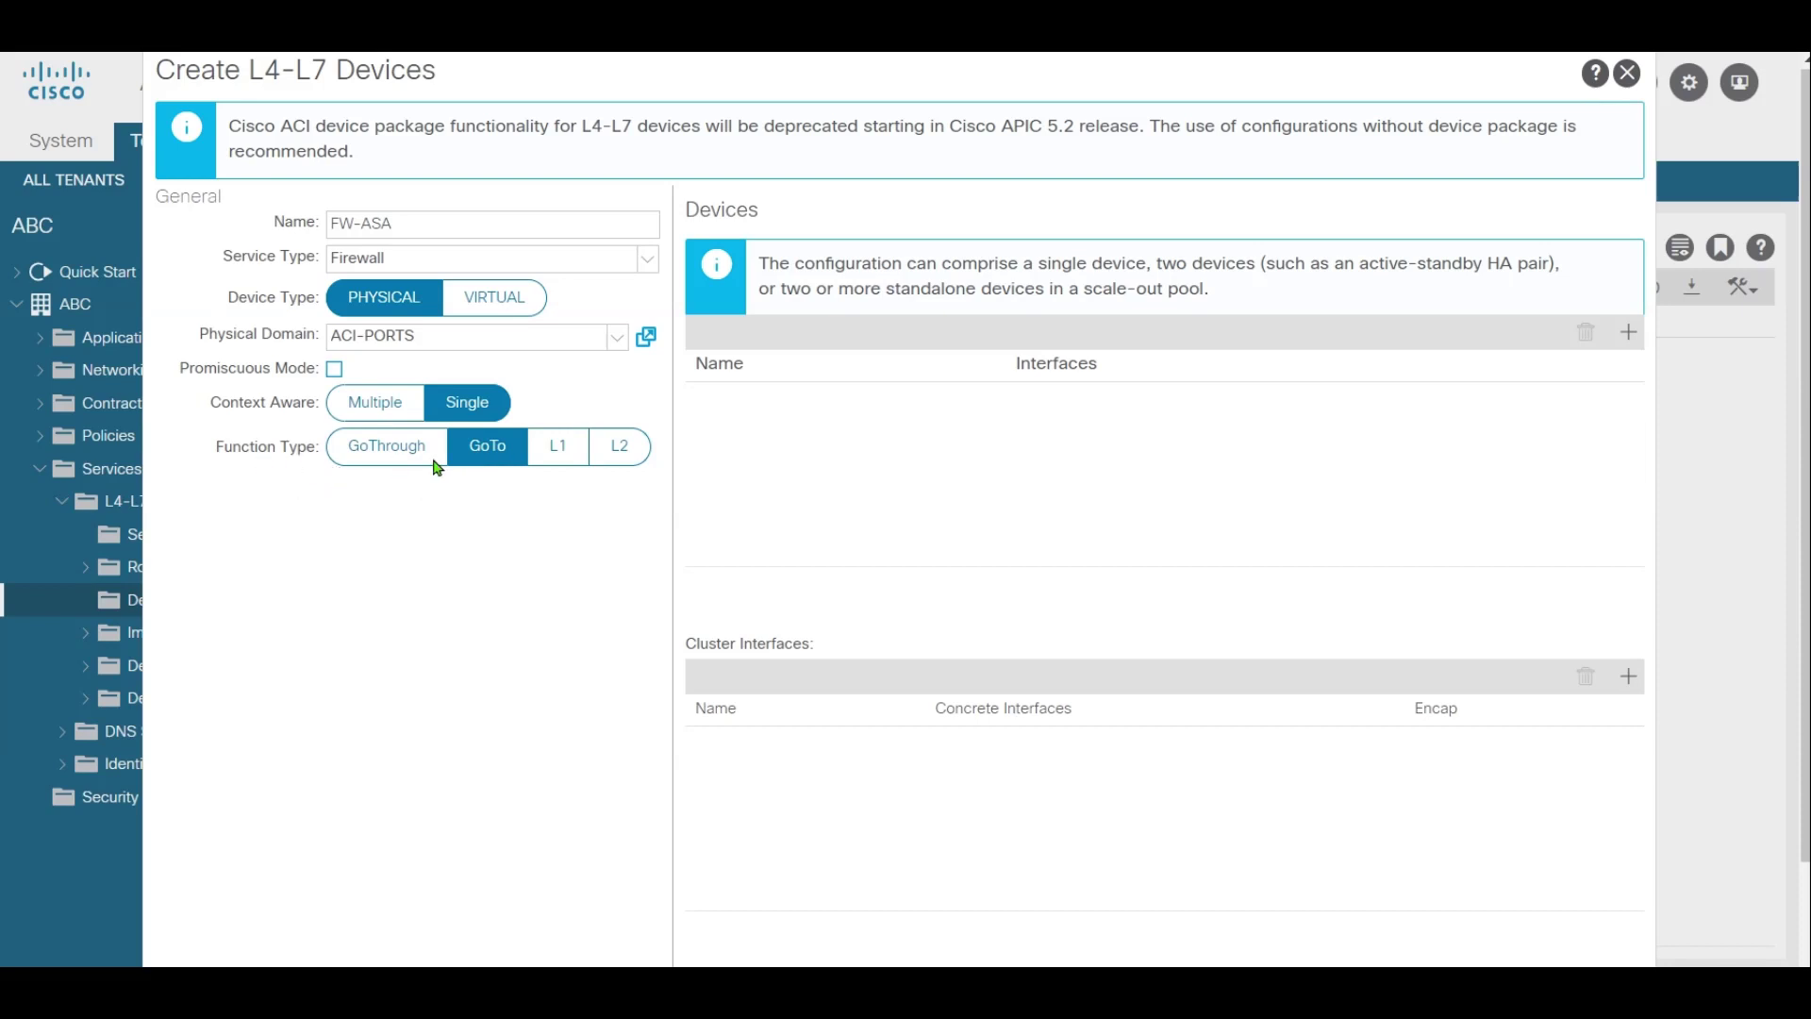
# Add a concrete device named ASA-1 to the FW-ASA firewall
pyautogui.click(1629, 332)
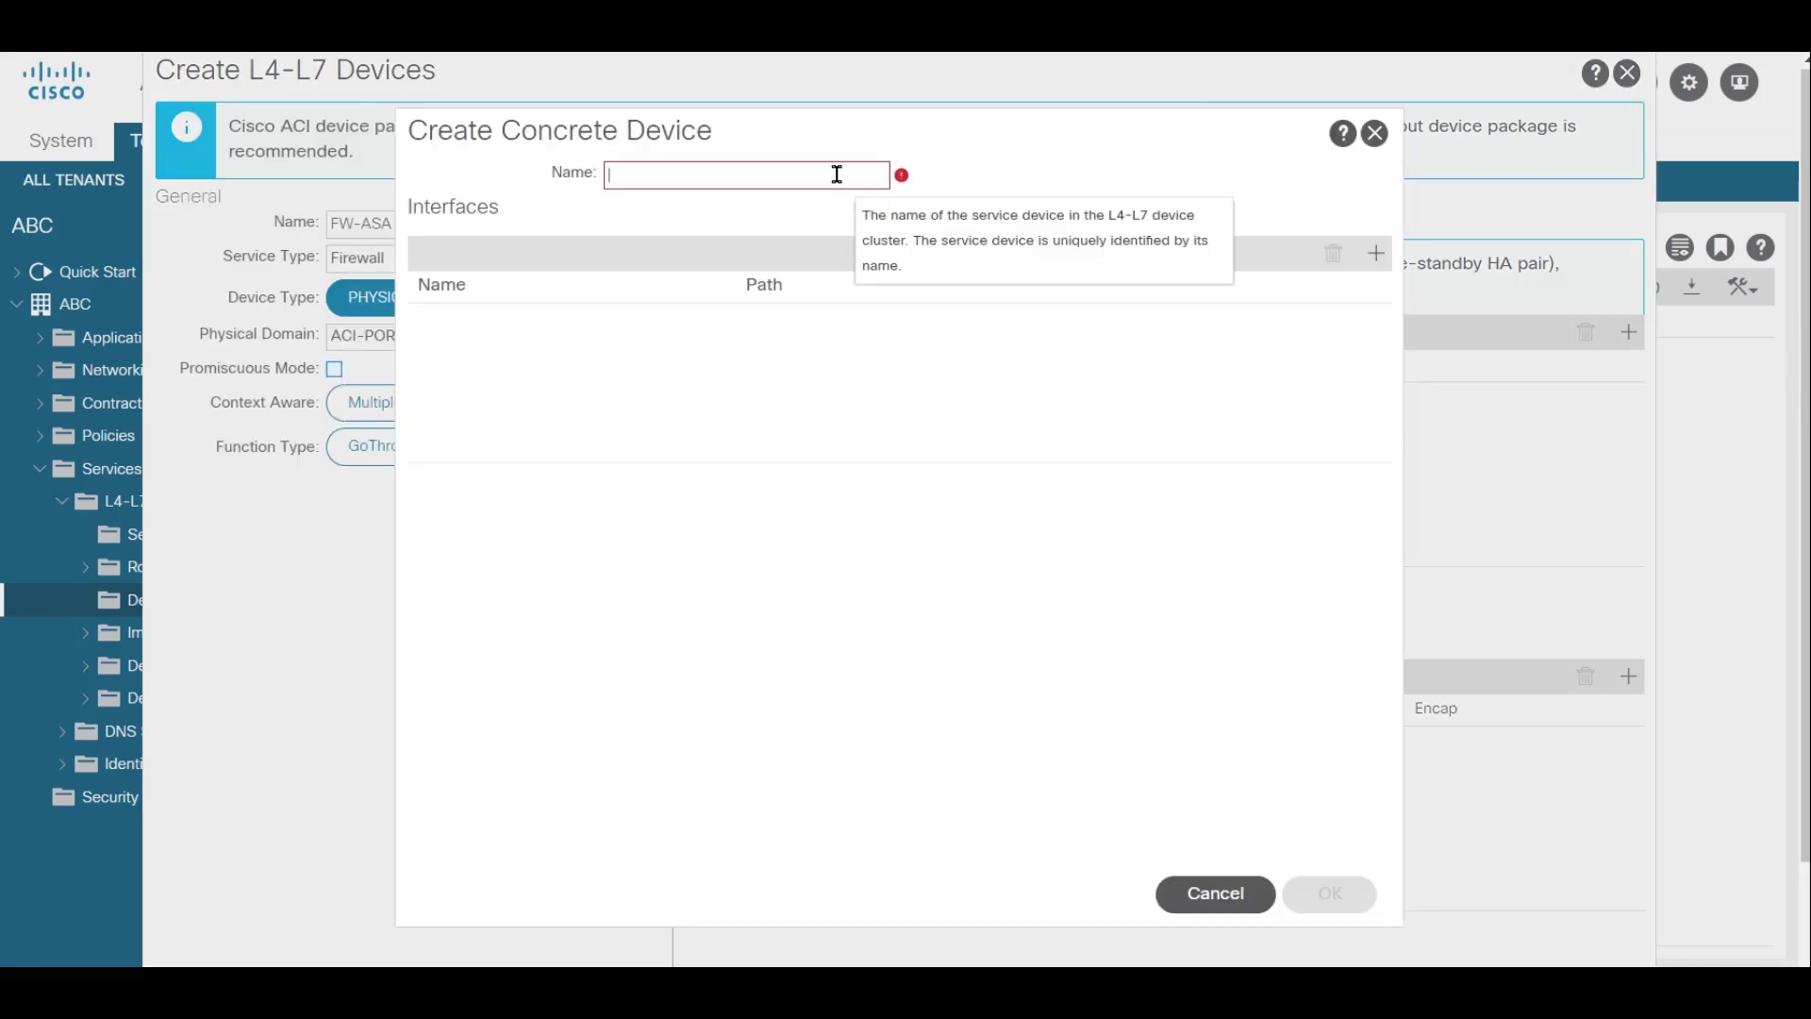
pyautogui.write('asa')
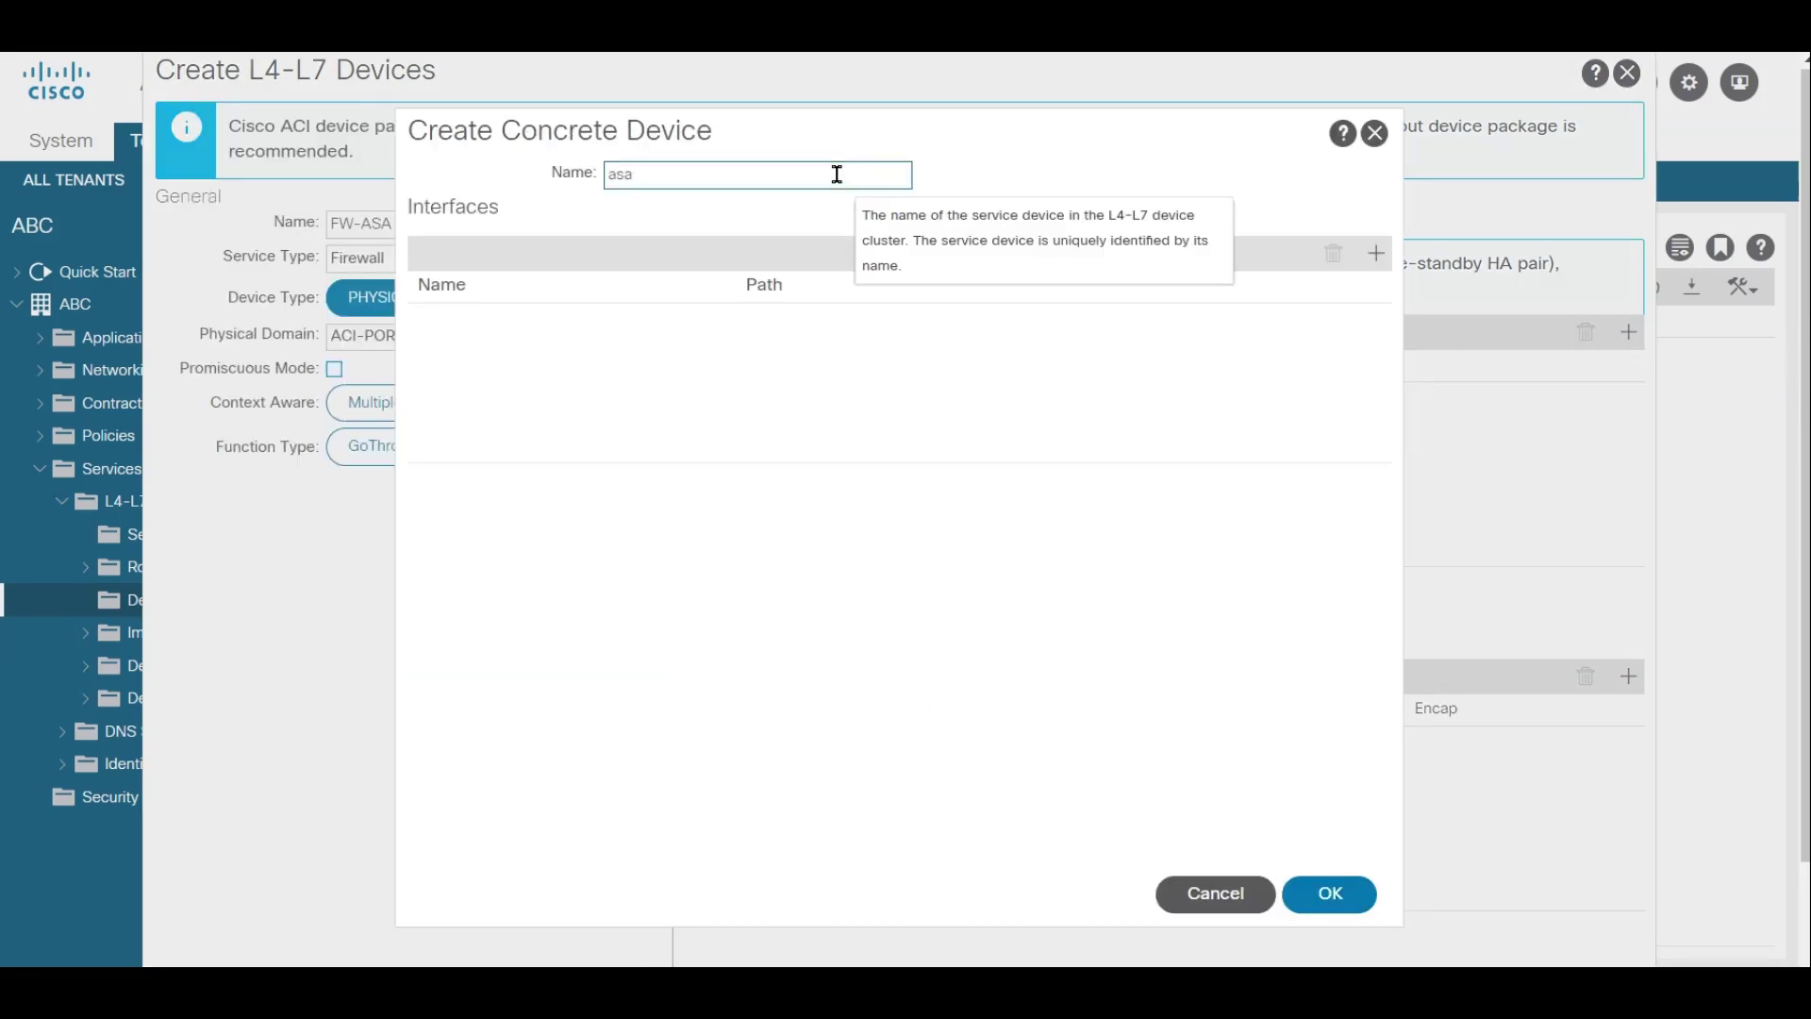
pyautogui.press('BackSpace')
pyautogui.press('BackSpace')
pyautogui.press('BackSpace')
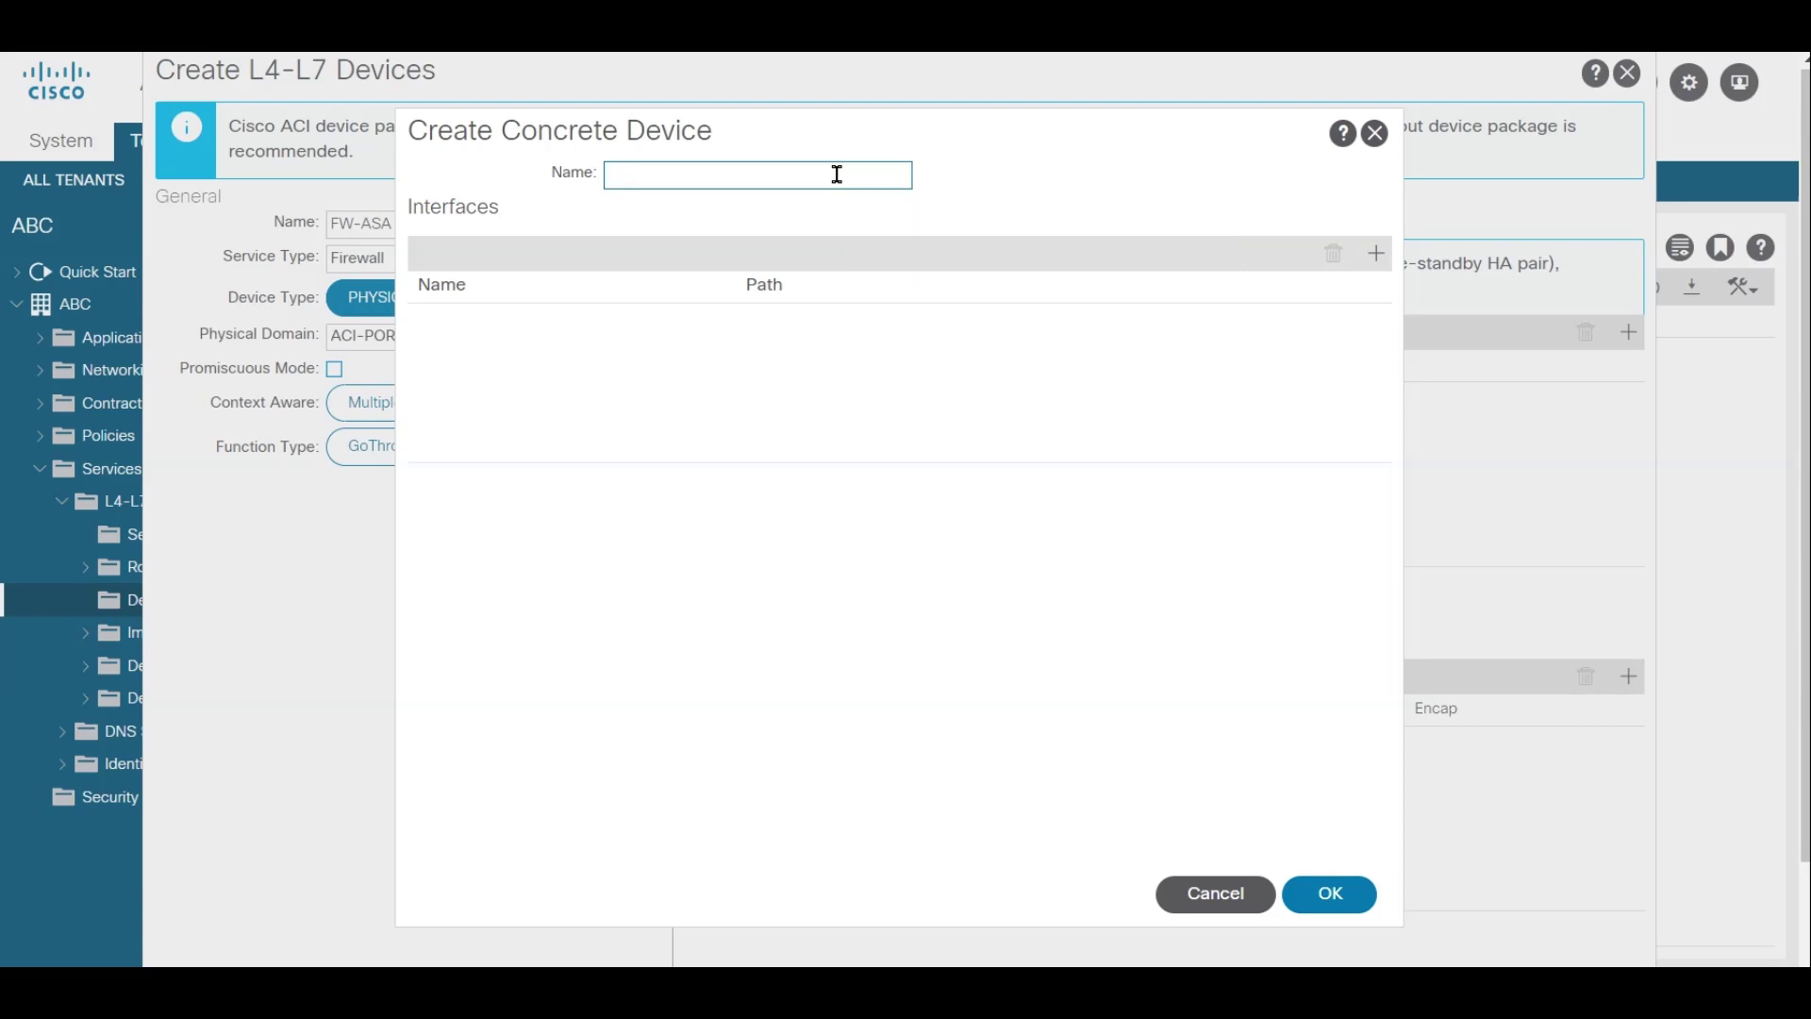
pyautogui.write('ASA-1')
# Add interface MARKET-CLIENT-INT to ASA-1 on path Pod-1/Node-102/eth1/30, consulting the topology diagram for the port
pyautogui.click(1376, 253)
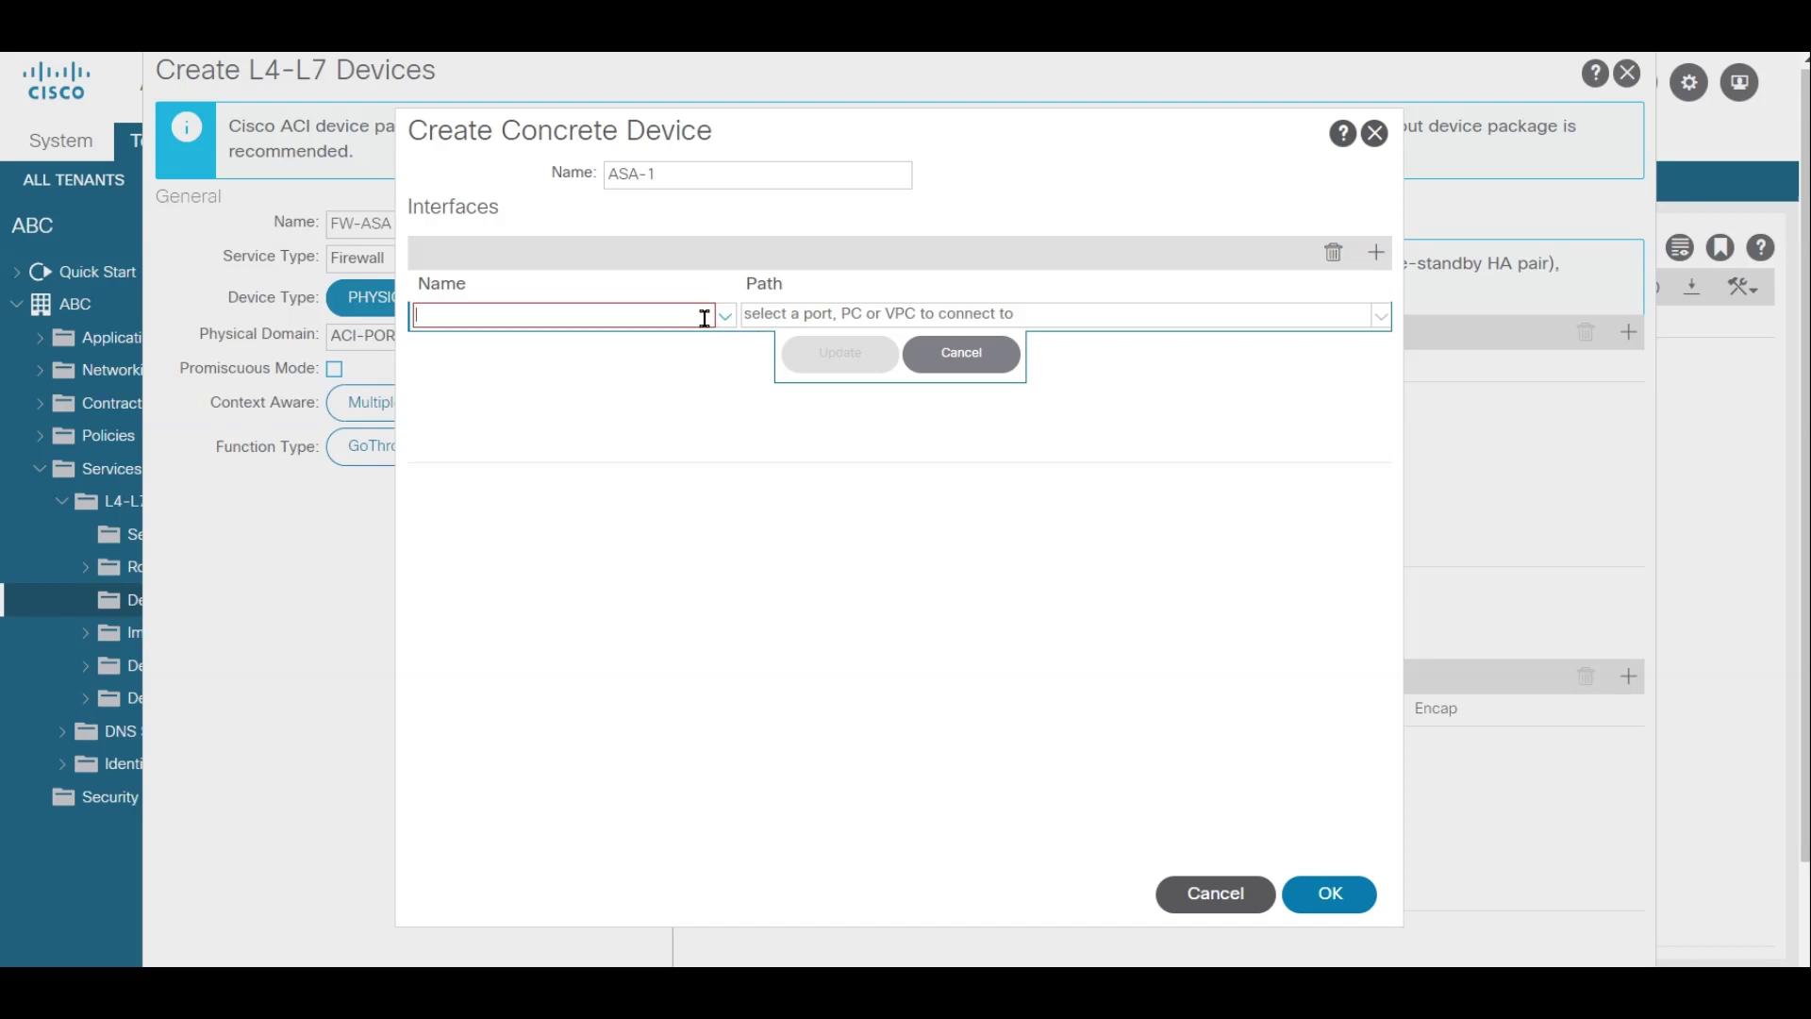
pyautogui.write('MARKE')
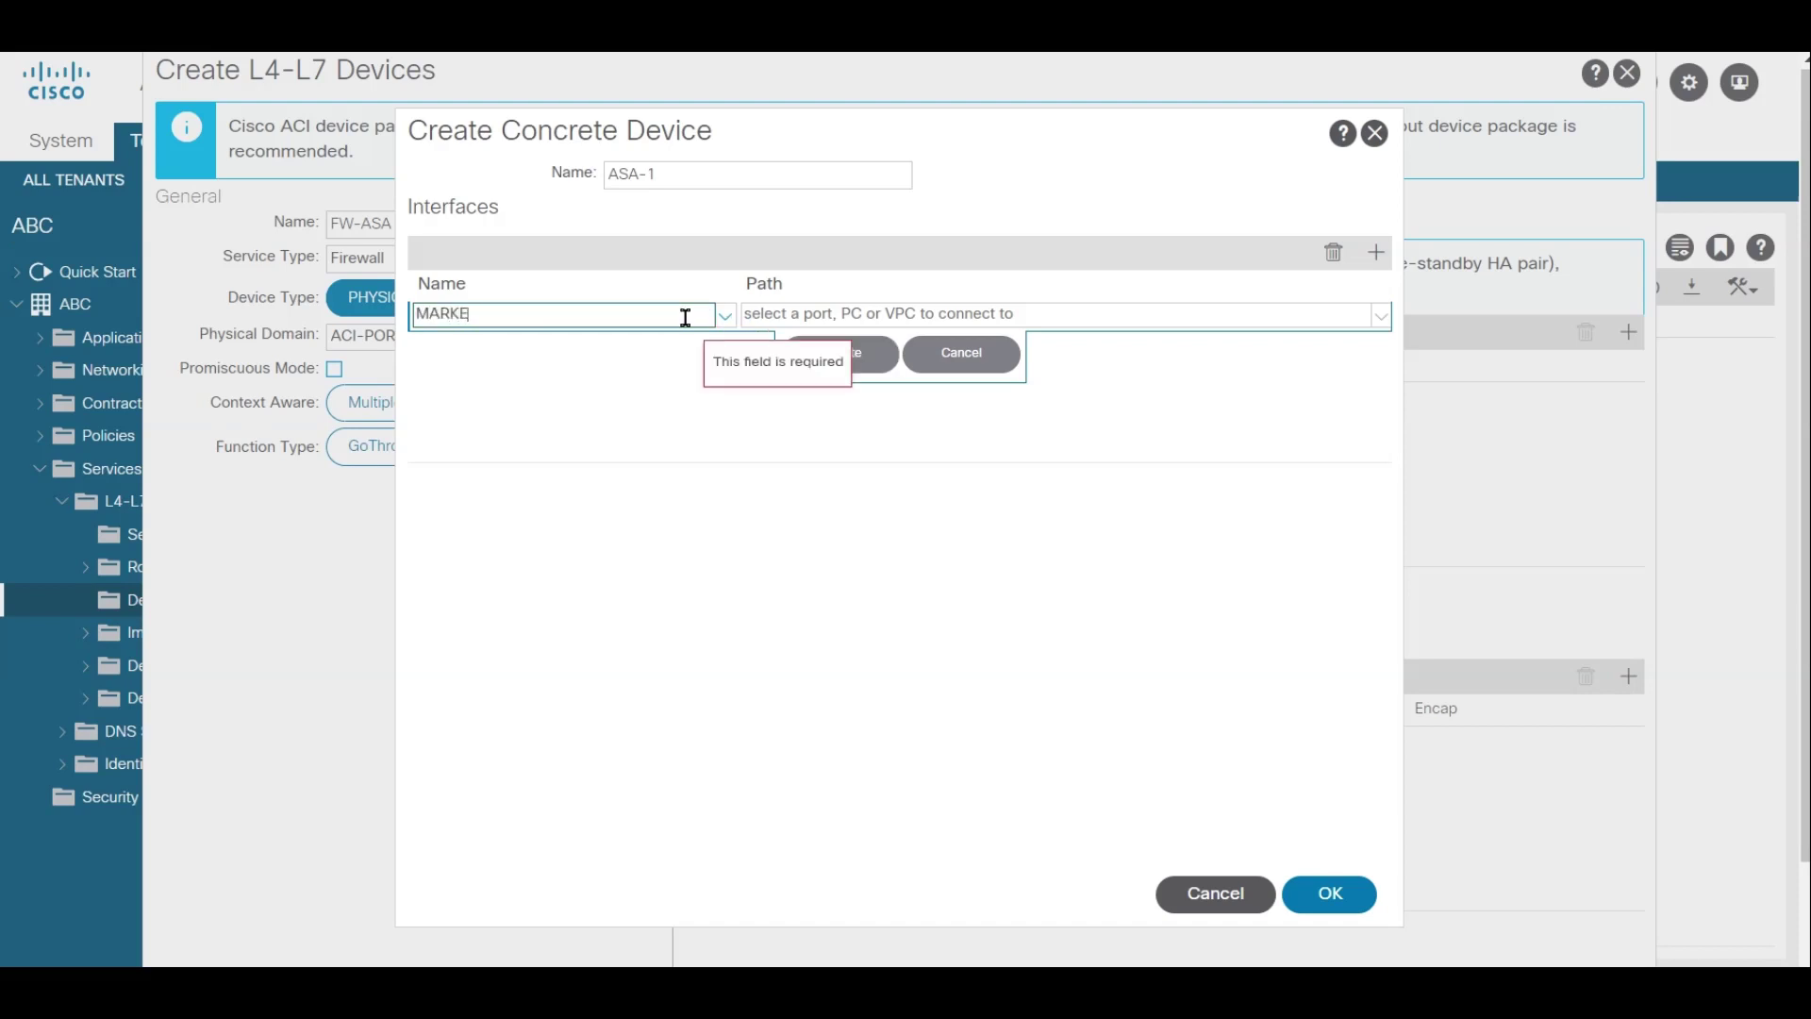
pyautogui.write('T-CLIENT-INT')
pyautogui.click(1061, 316)
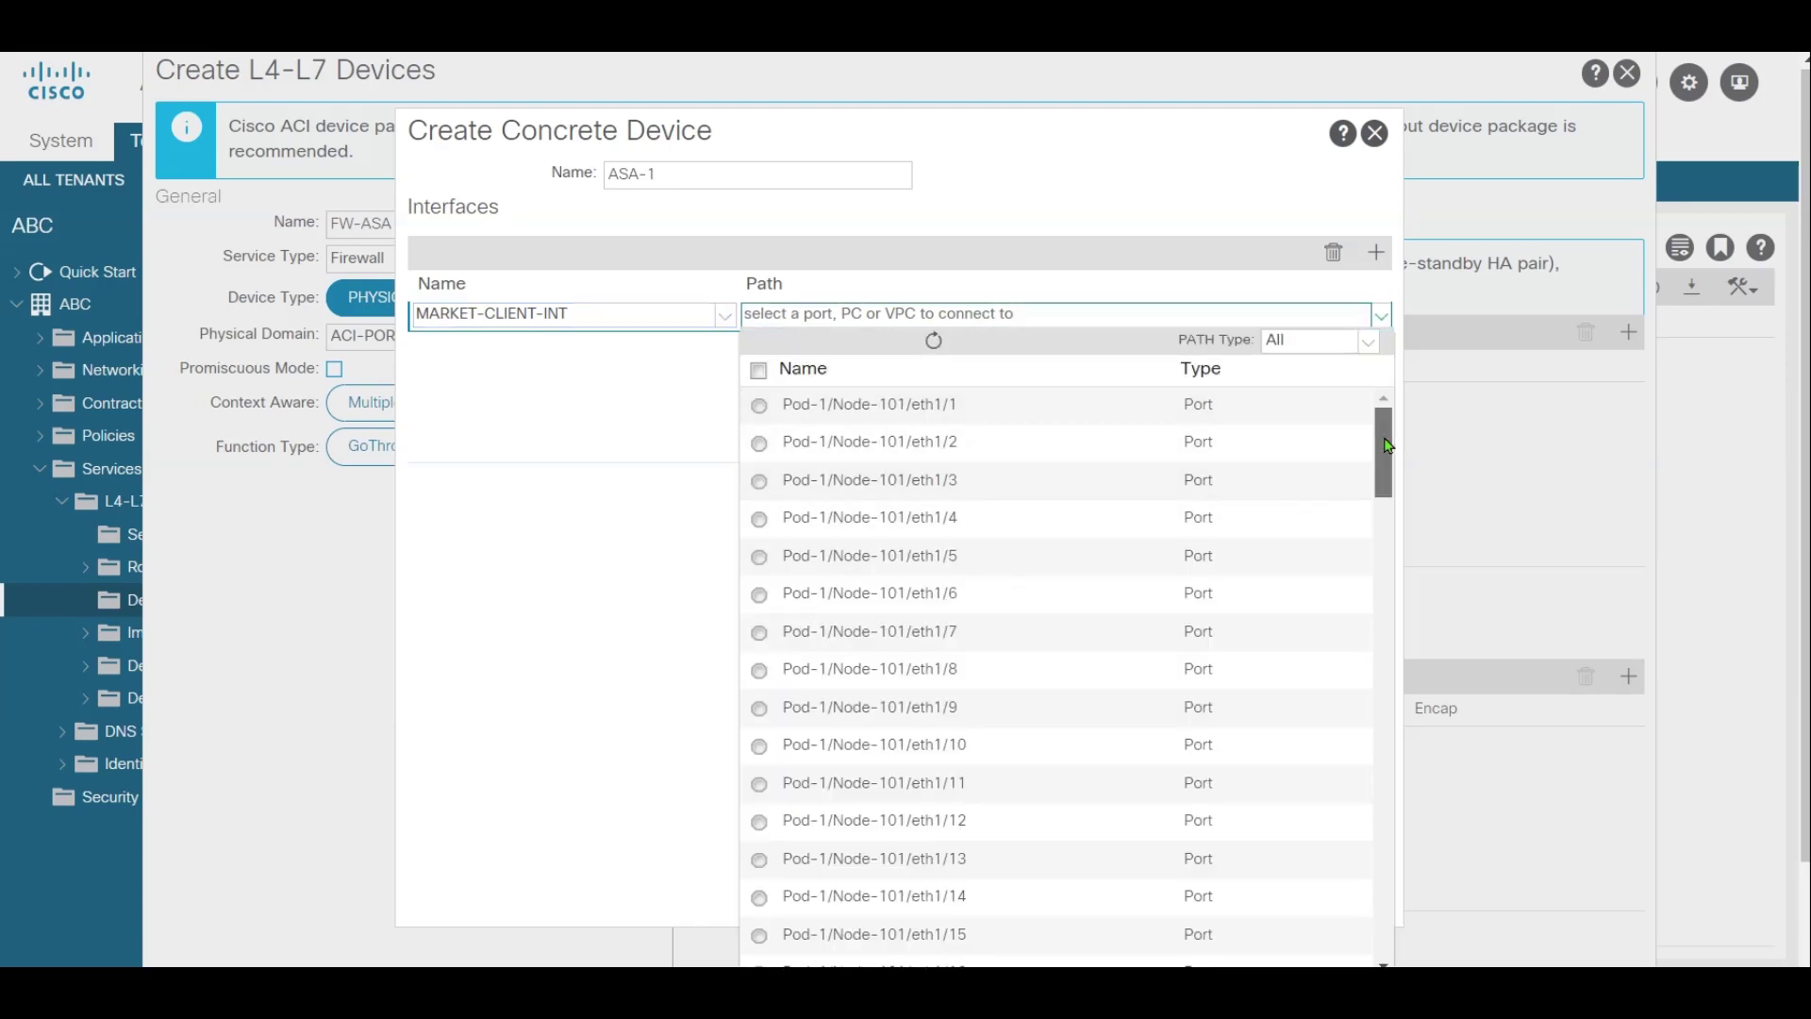
pyautogui.moveTo(1387, 445); pyautogui.dragTo(1381, 491)
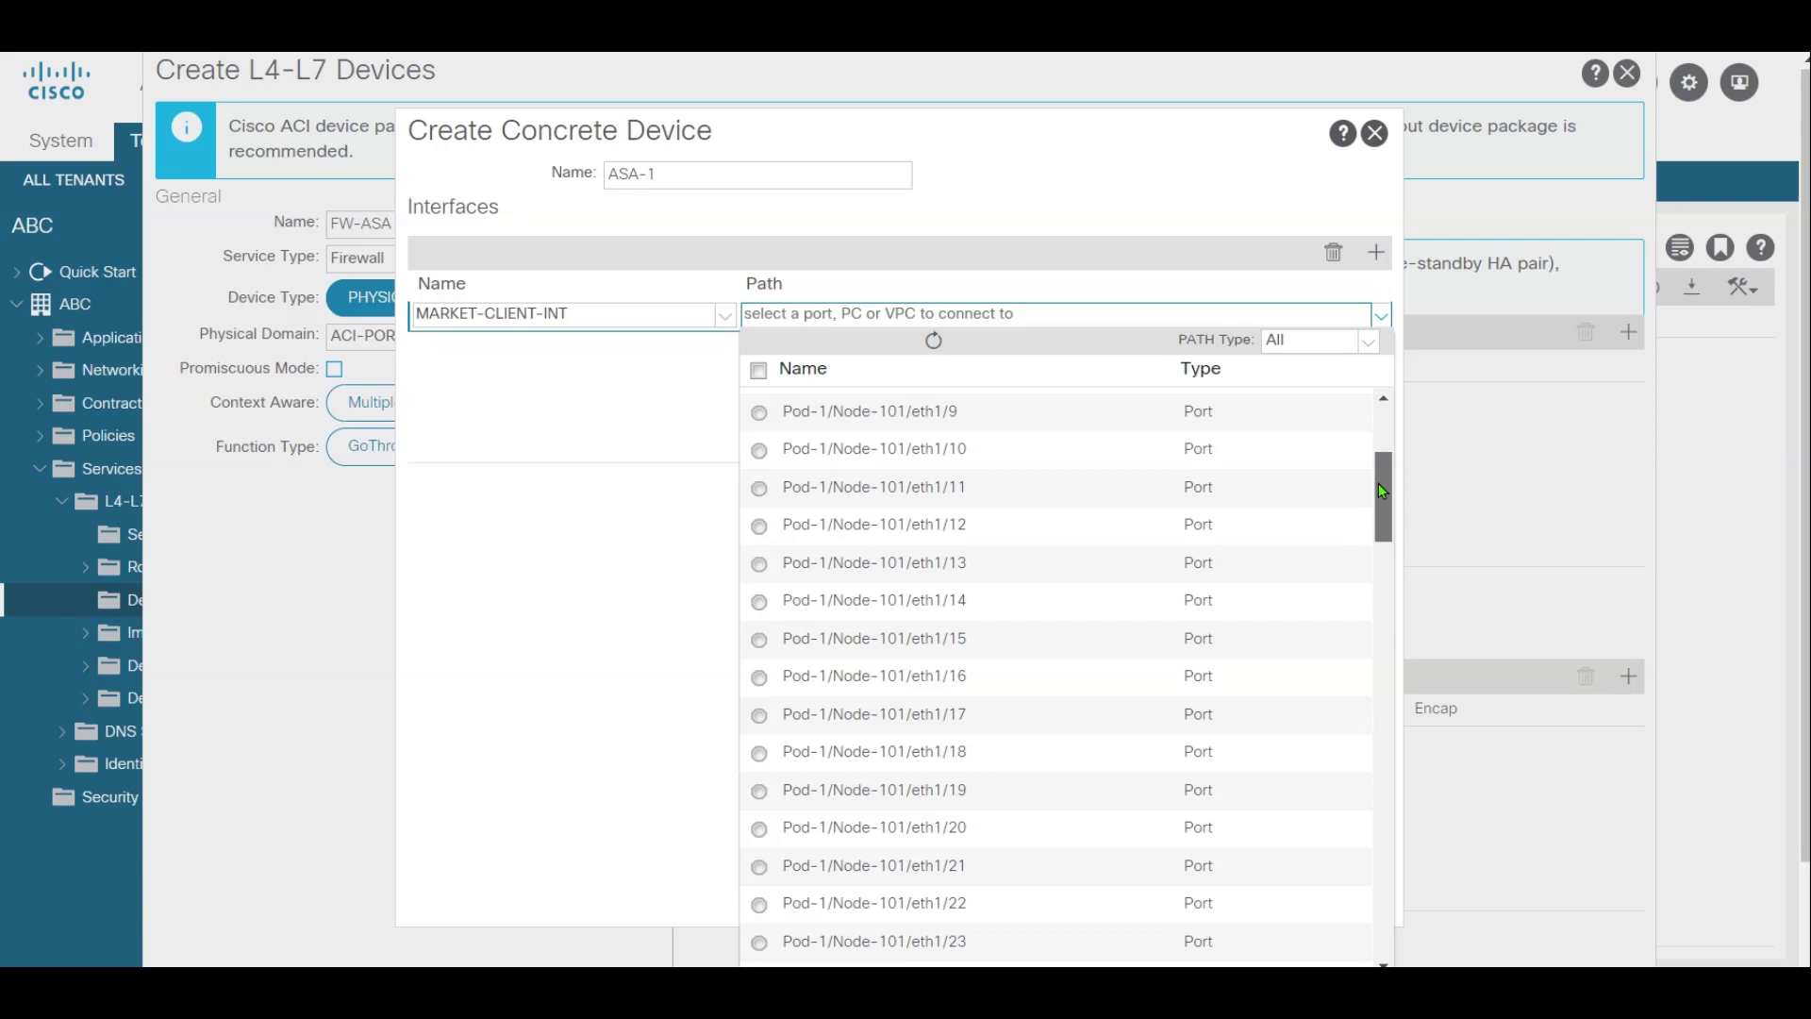
pyautogui.moveTo(1378, 483); pyautogui.dragTo(1377, 489)
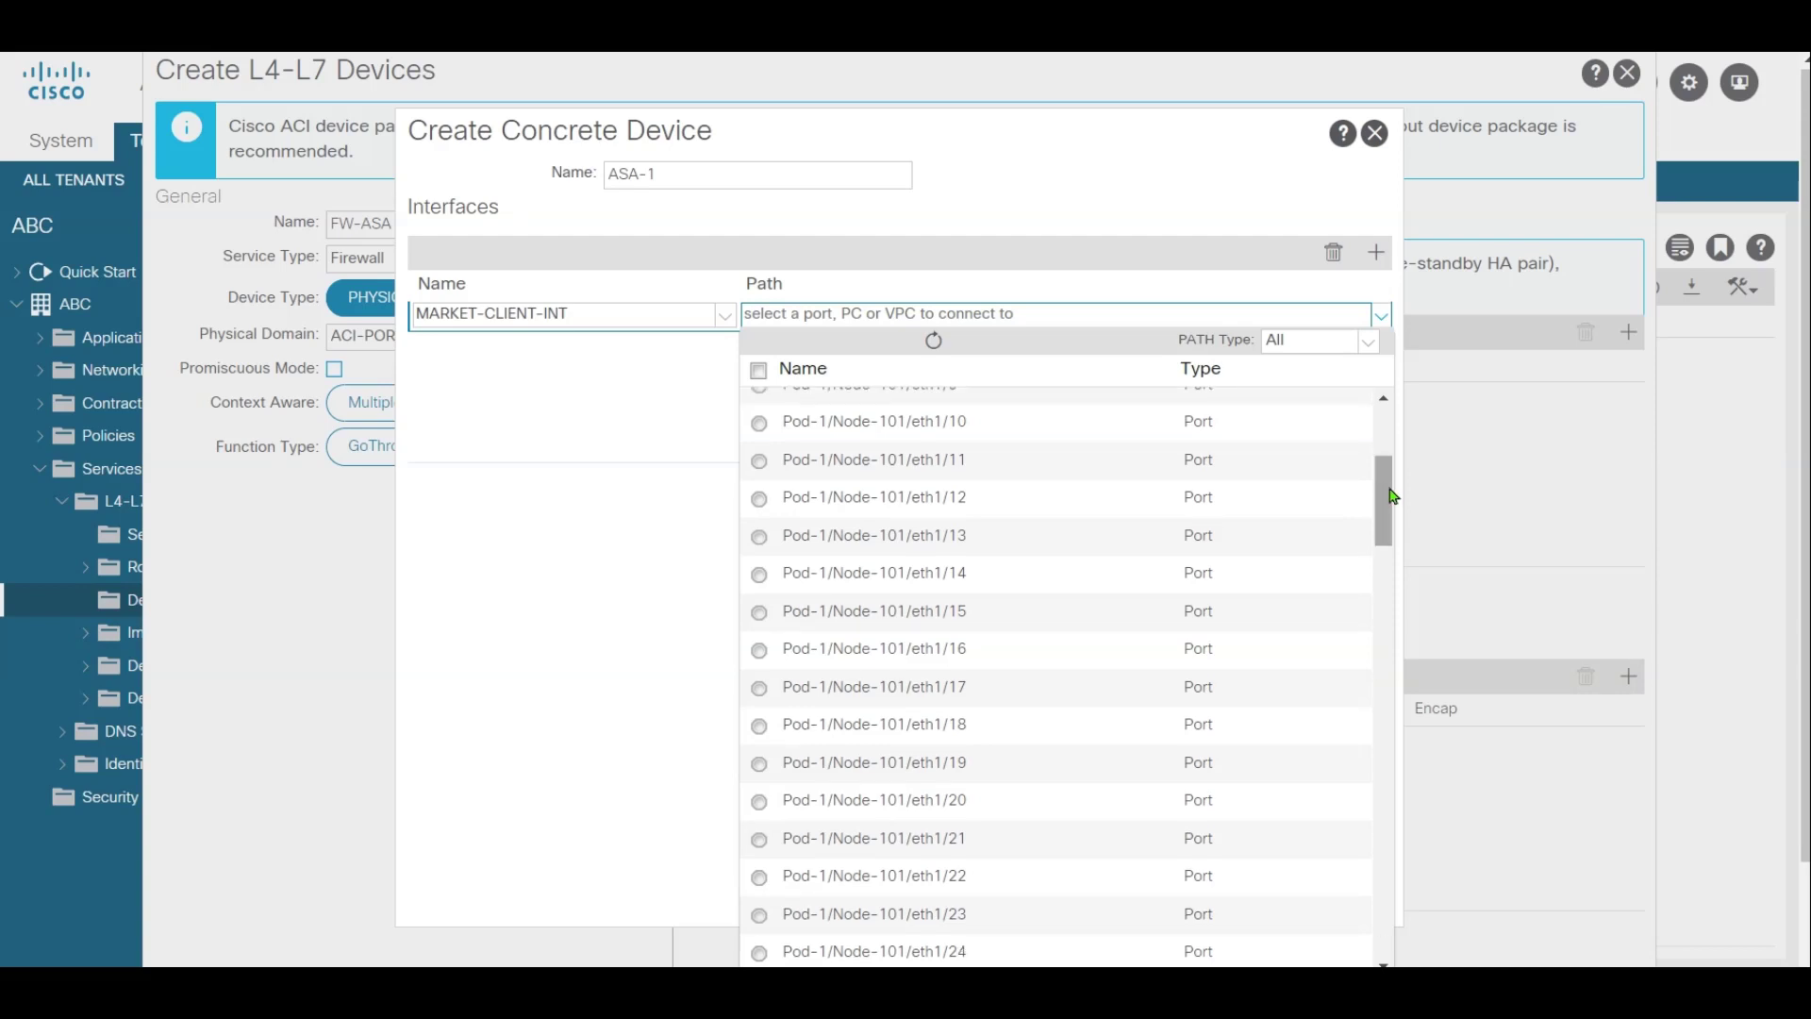
pyautogui.hotkey('alt', 'Tab')
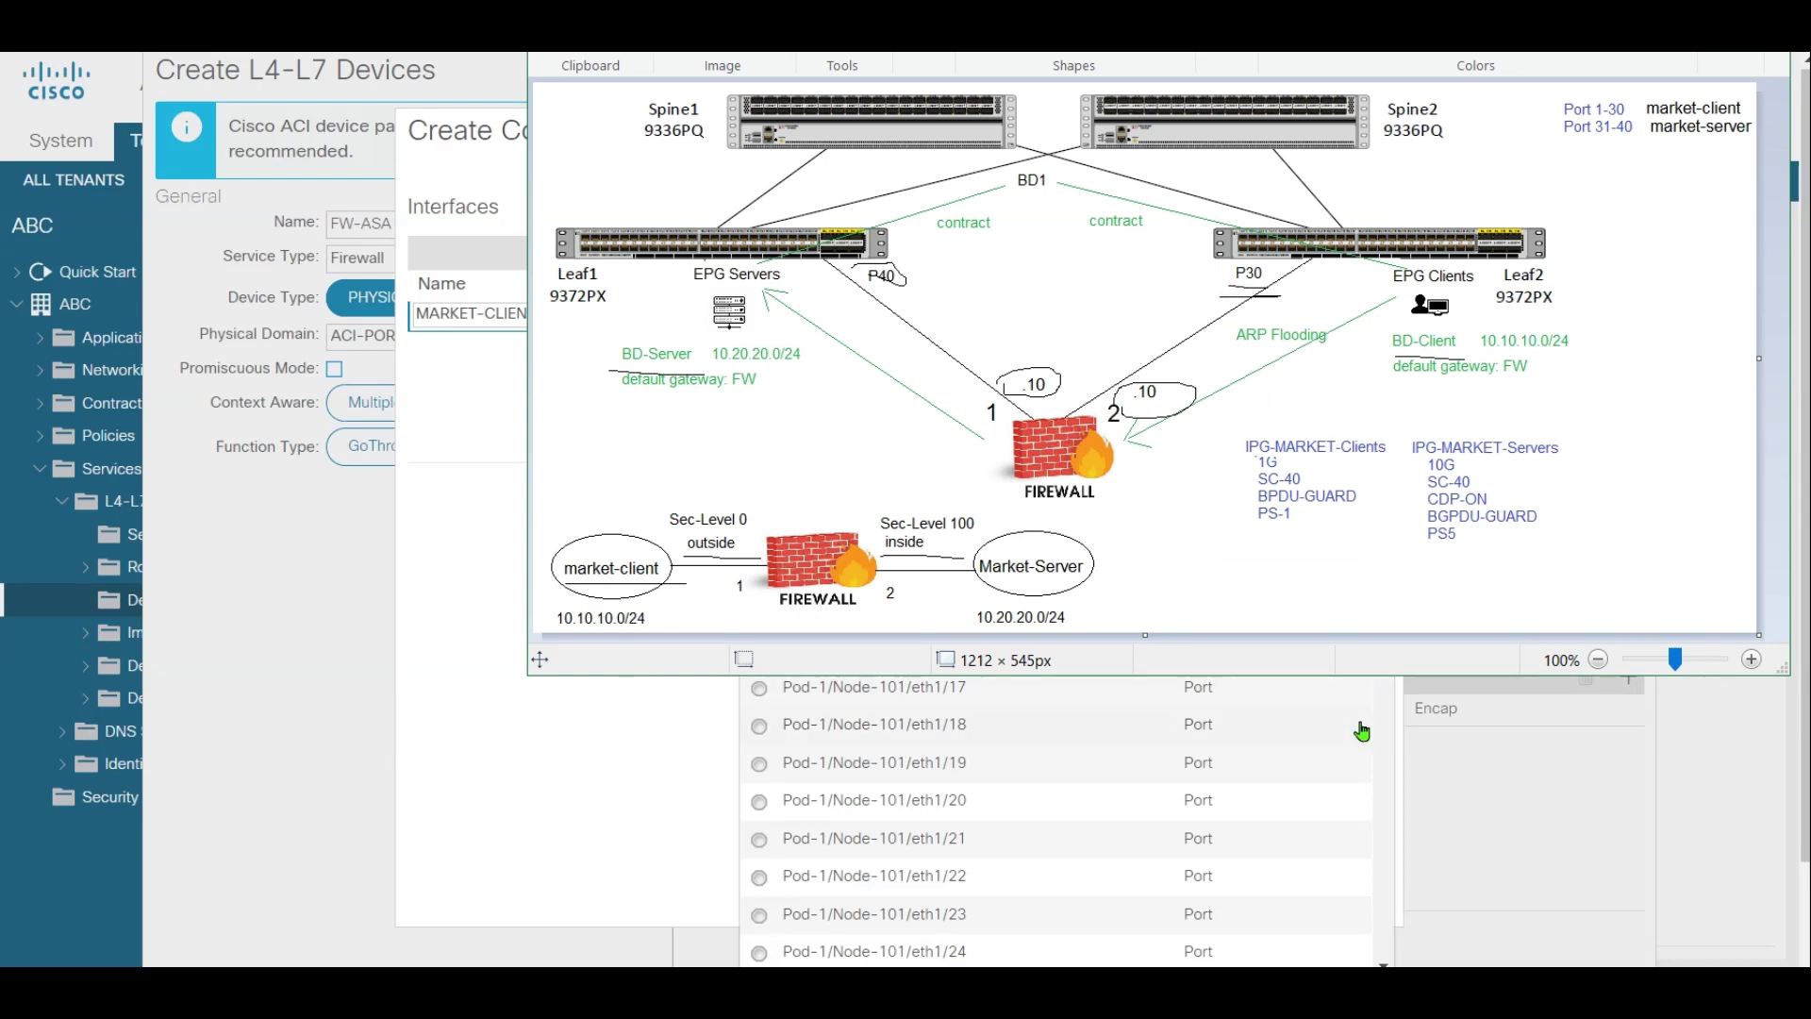
pyautogui.click(1477, 745)
pyautogui.click(1283, 321)
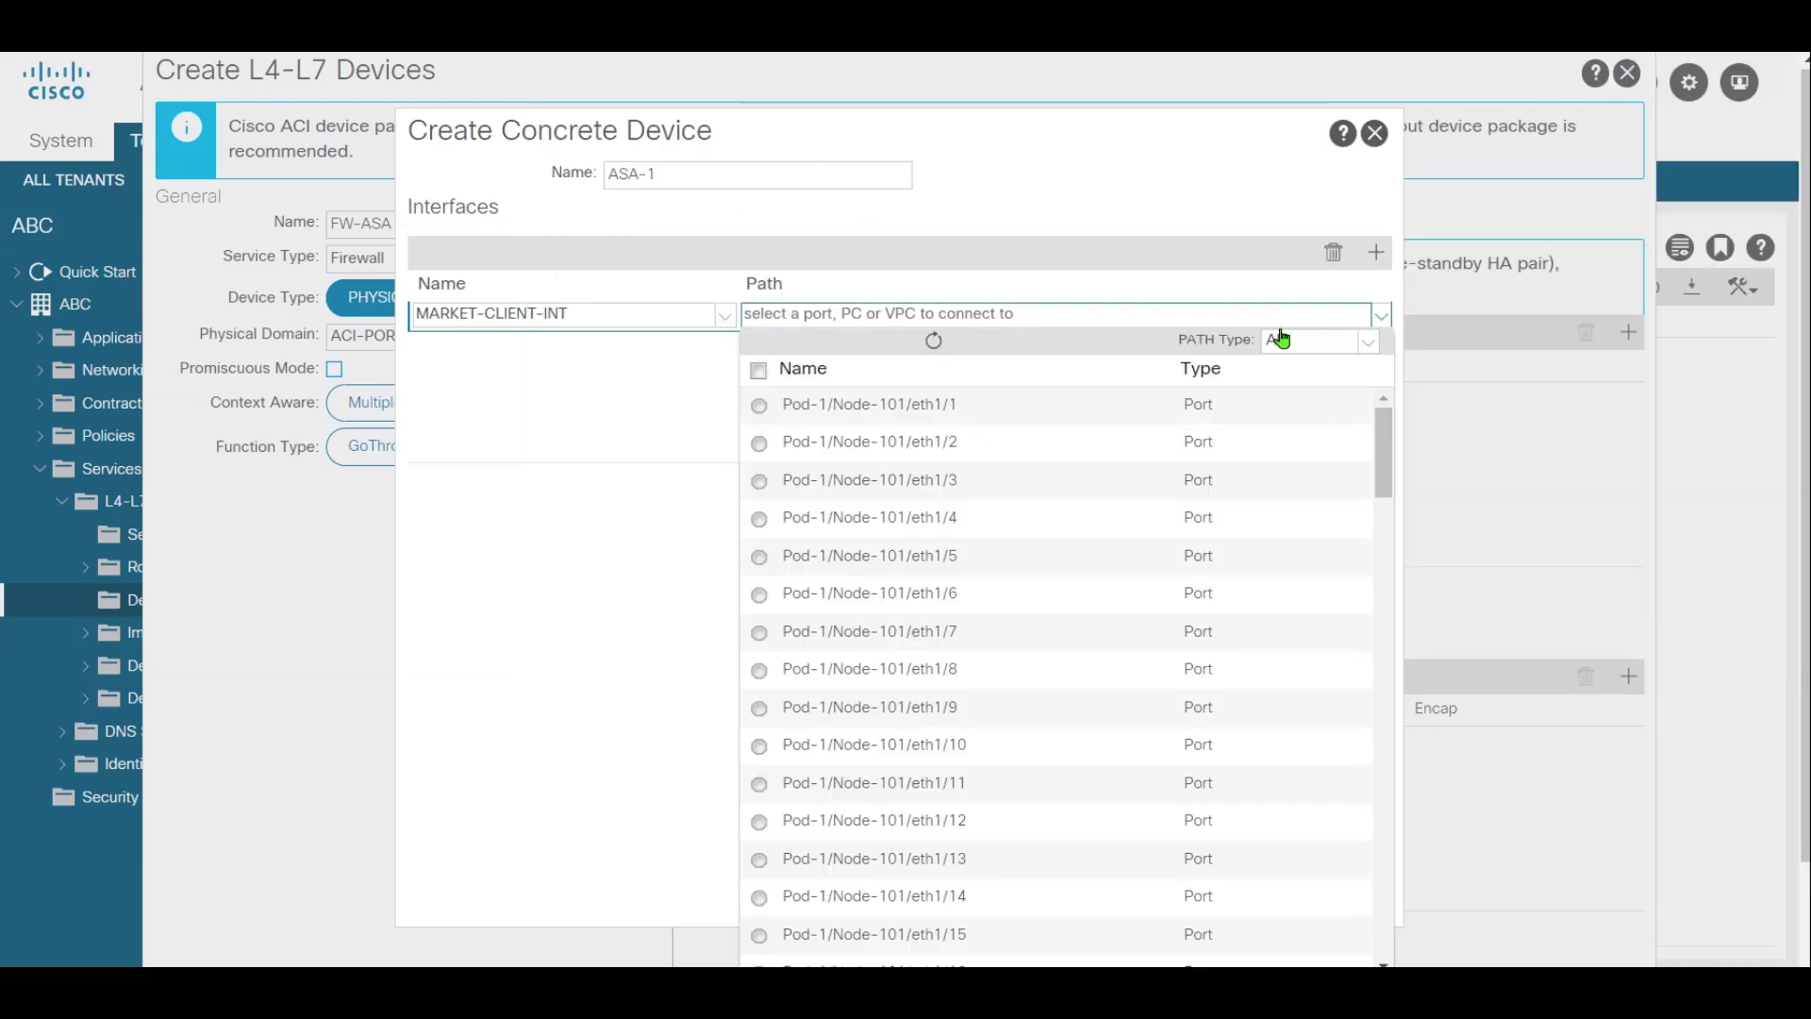
pyautogui.moveTo(1385, 468); pyautogui.dragTo(1371, 873)
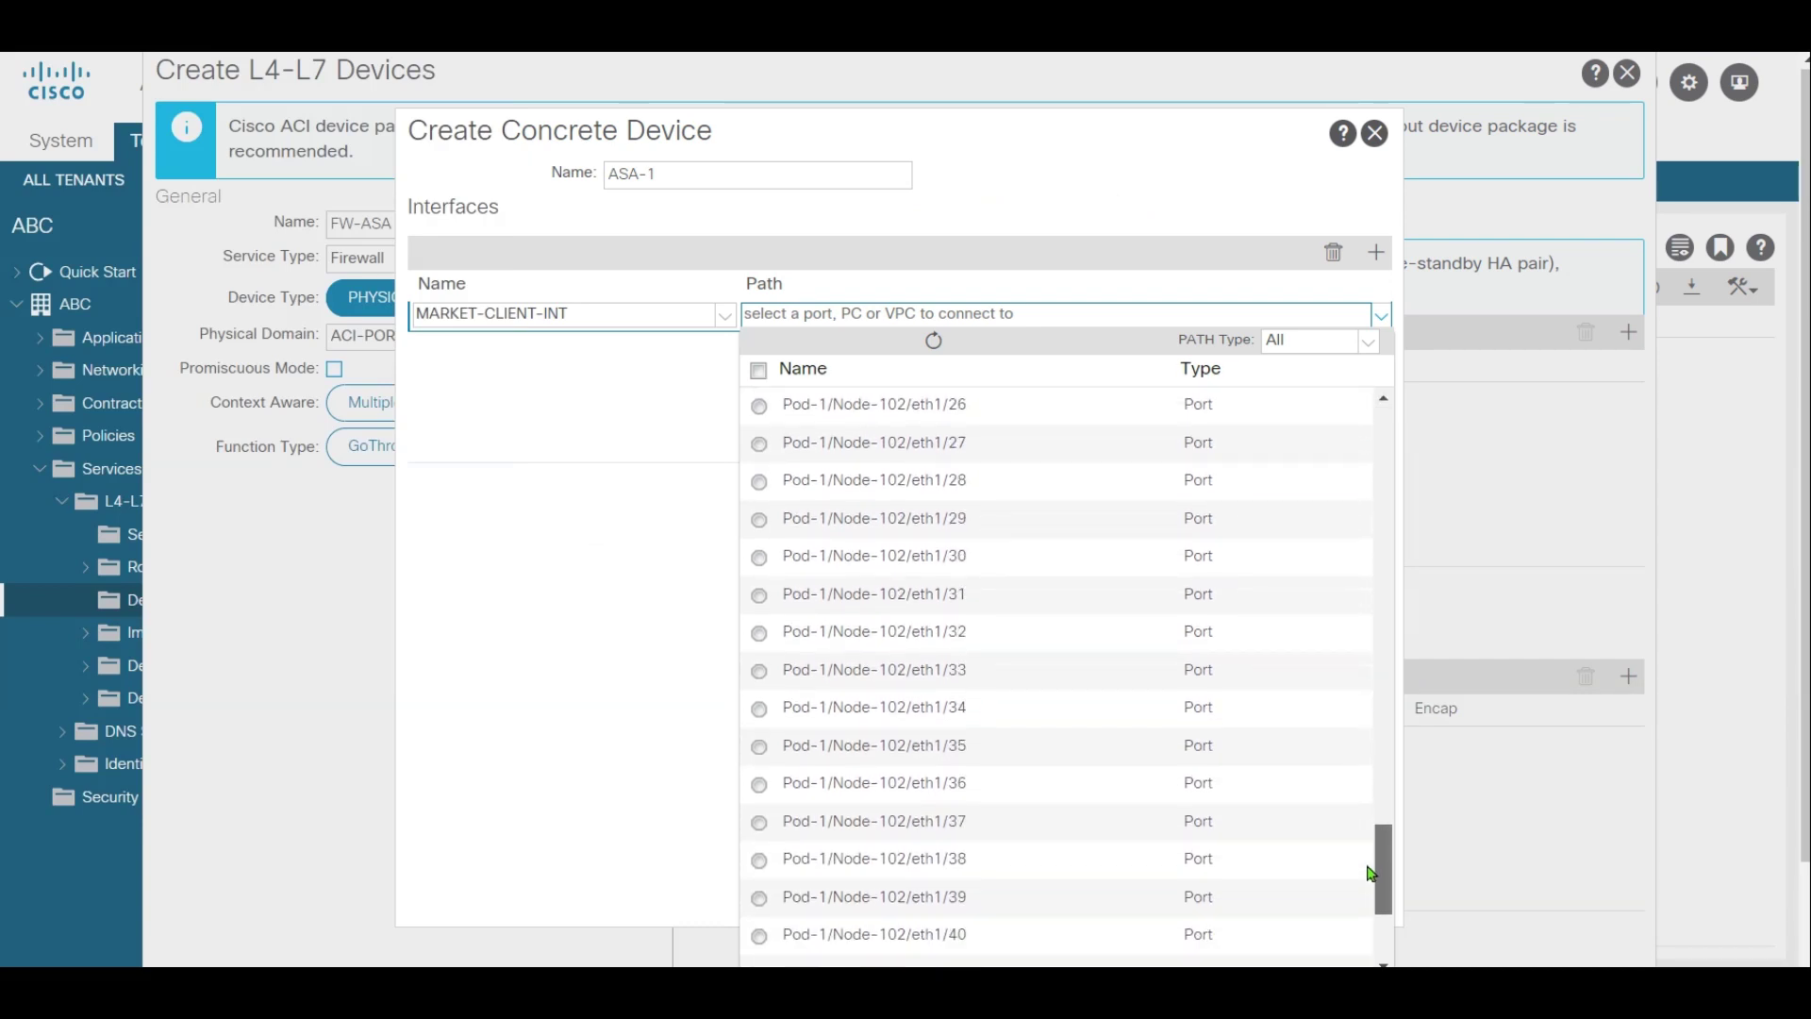
pyautogui.click(769, 564)
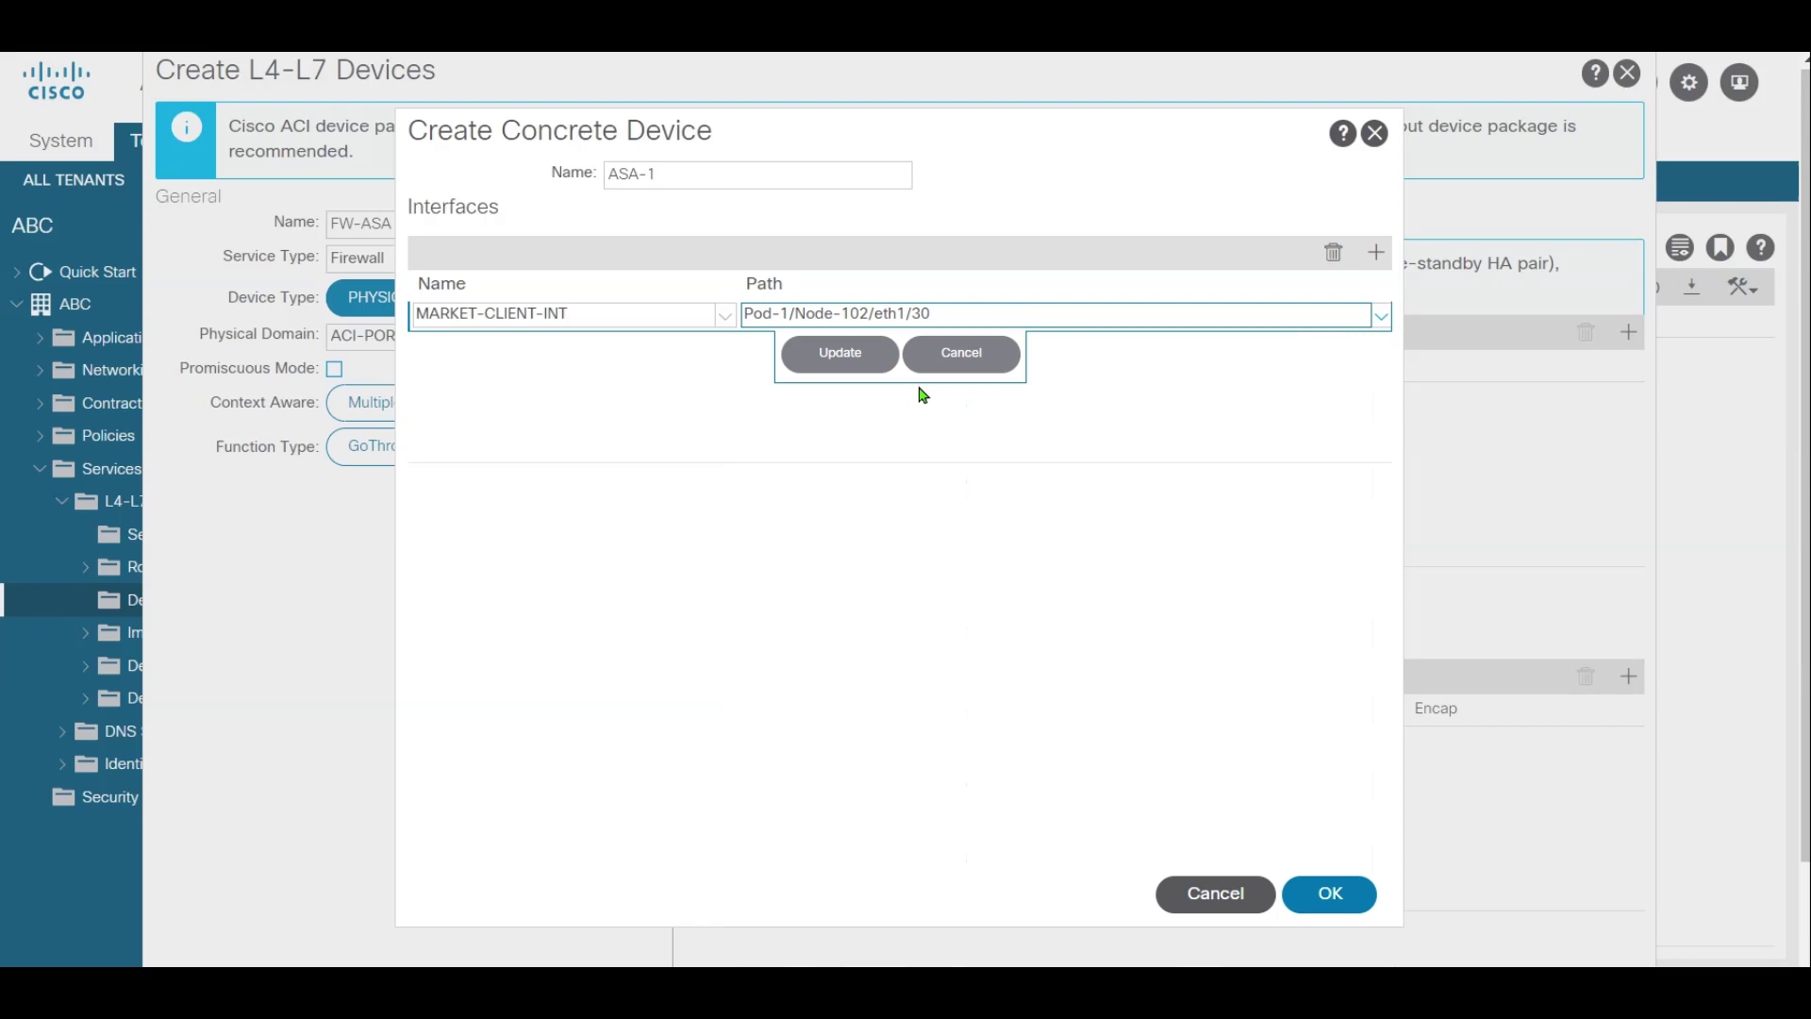
pyautogui.click(839, 354)
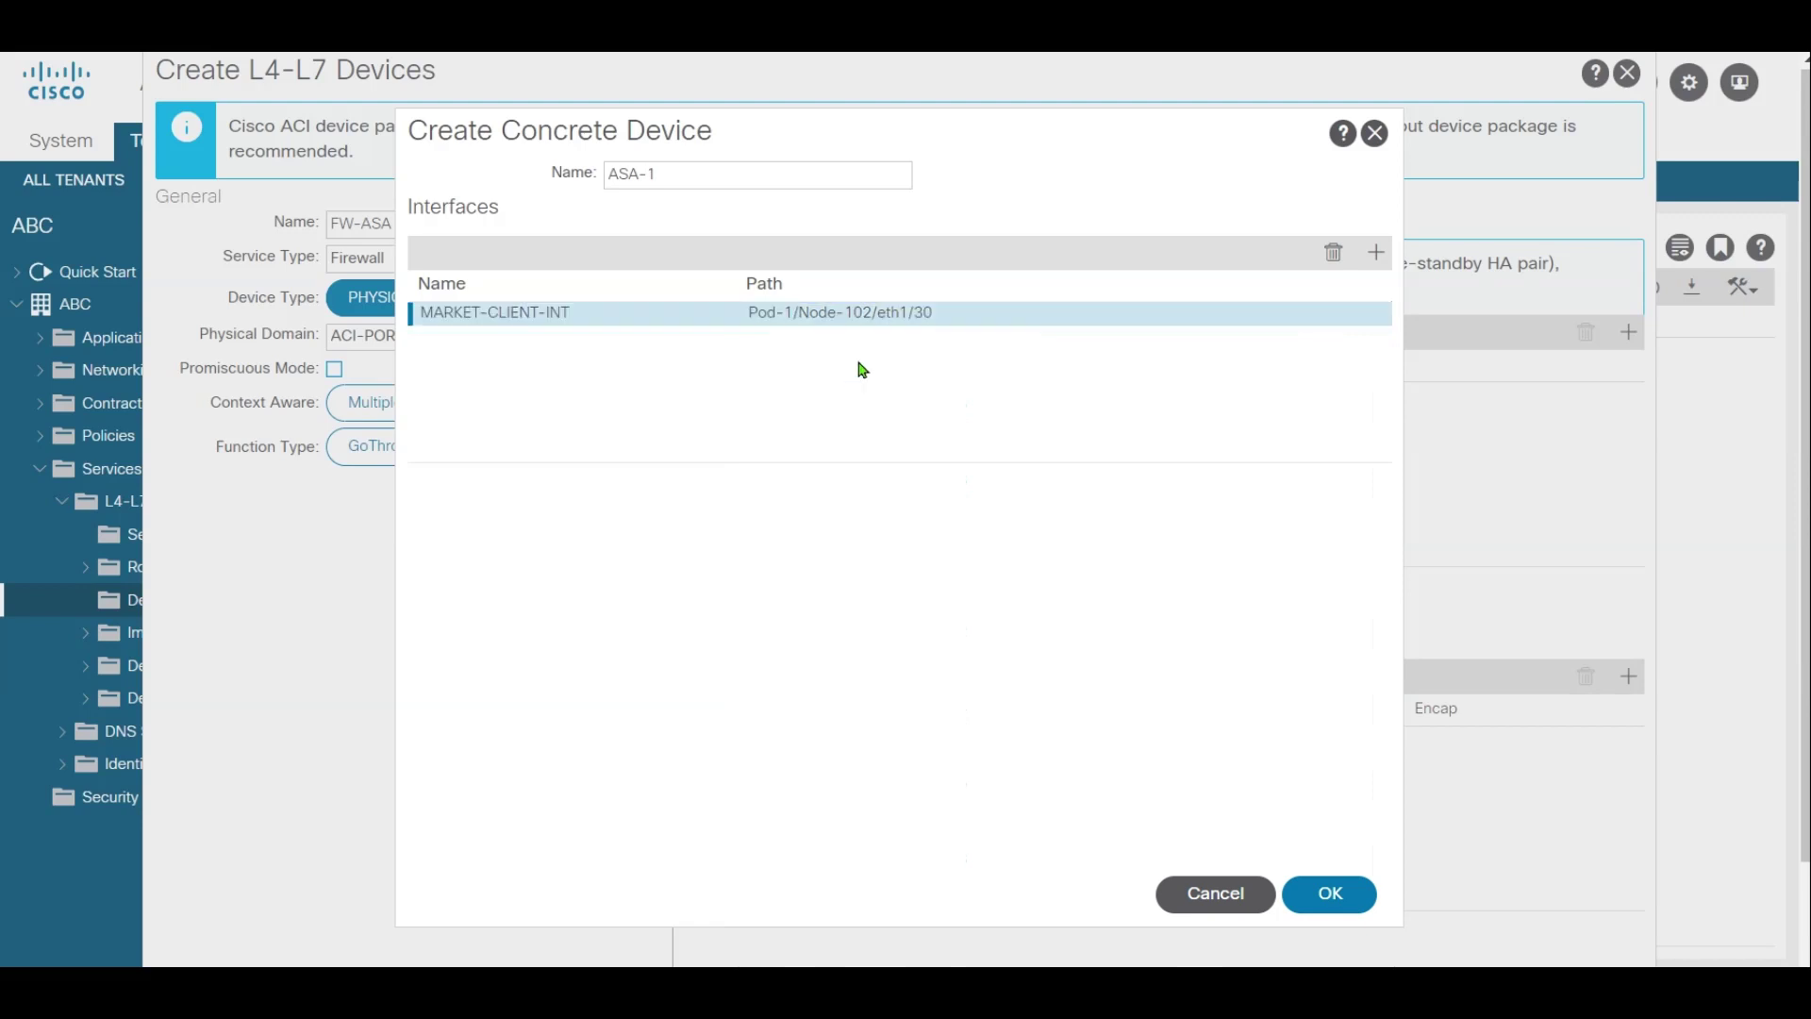
# Start a second ASA-1 interface named MARKET-SERVER-INT and open its path choices
pyautogui.click(1376, 253)
pyautogui.write('MARKET-')
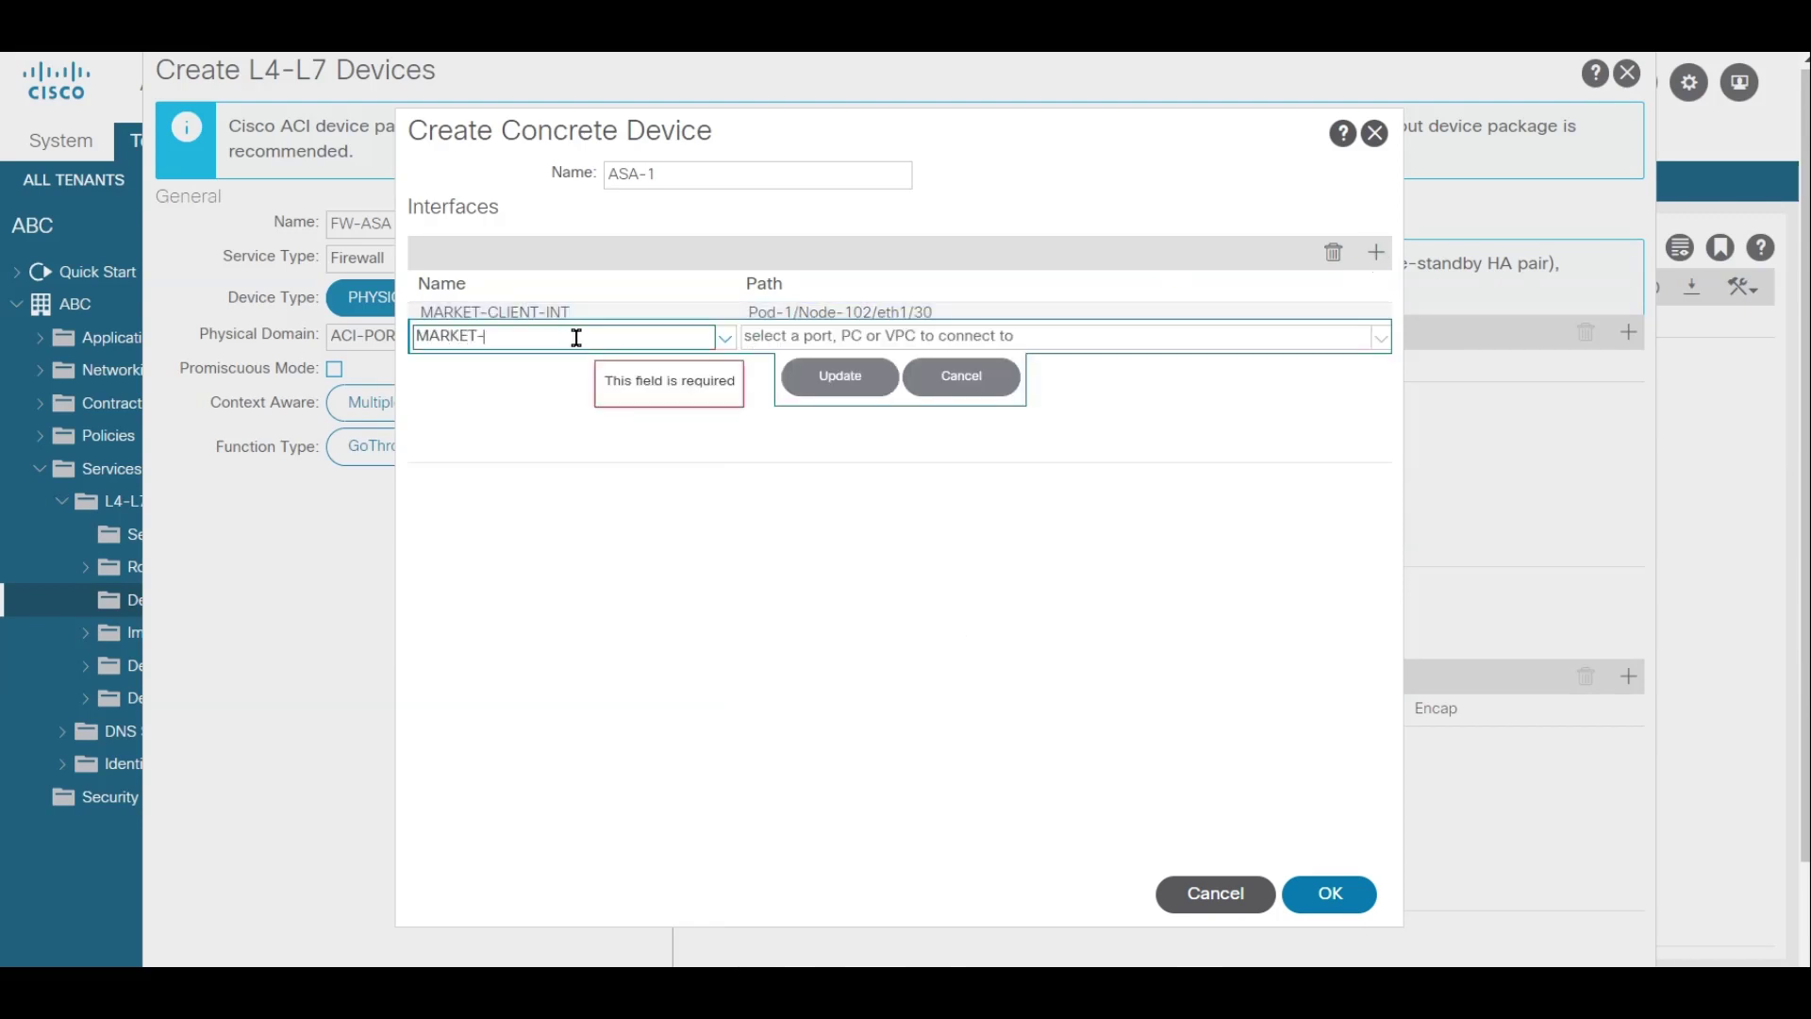
pyautogui.write('SERVER-INT')
pyautogui.click(896, 336)
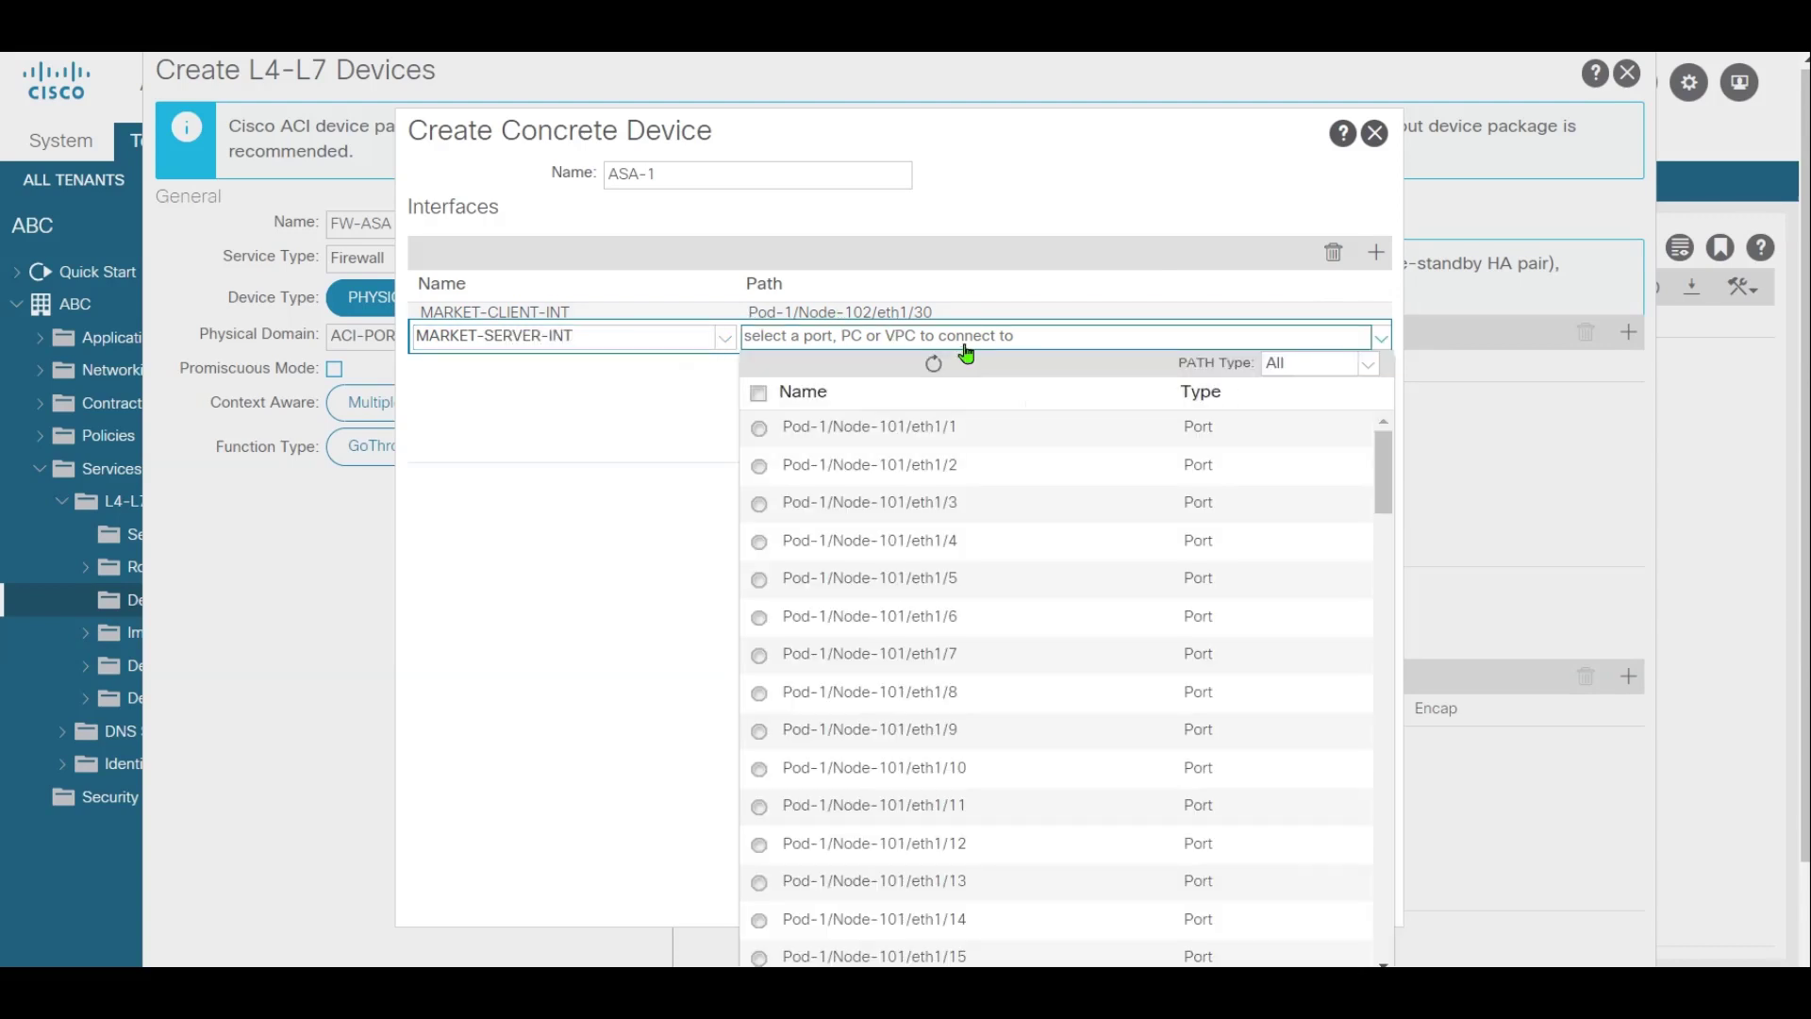
# Switch to the Paint topology diagram, underline port P40 on Leaf1 again, and return to APIC
pyautogui.hotkey('alt', 'Tab')
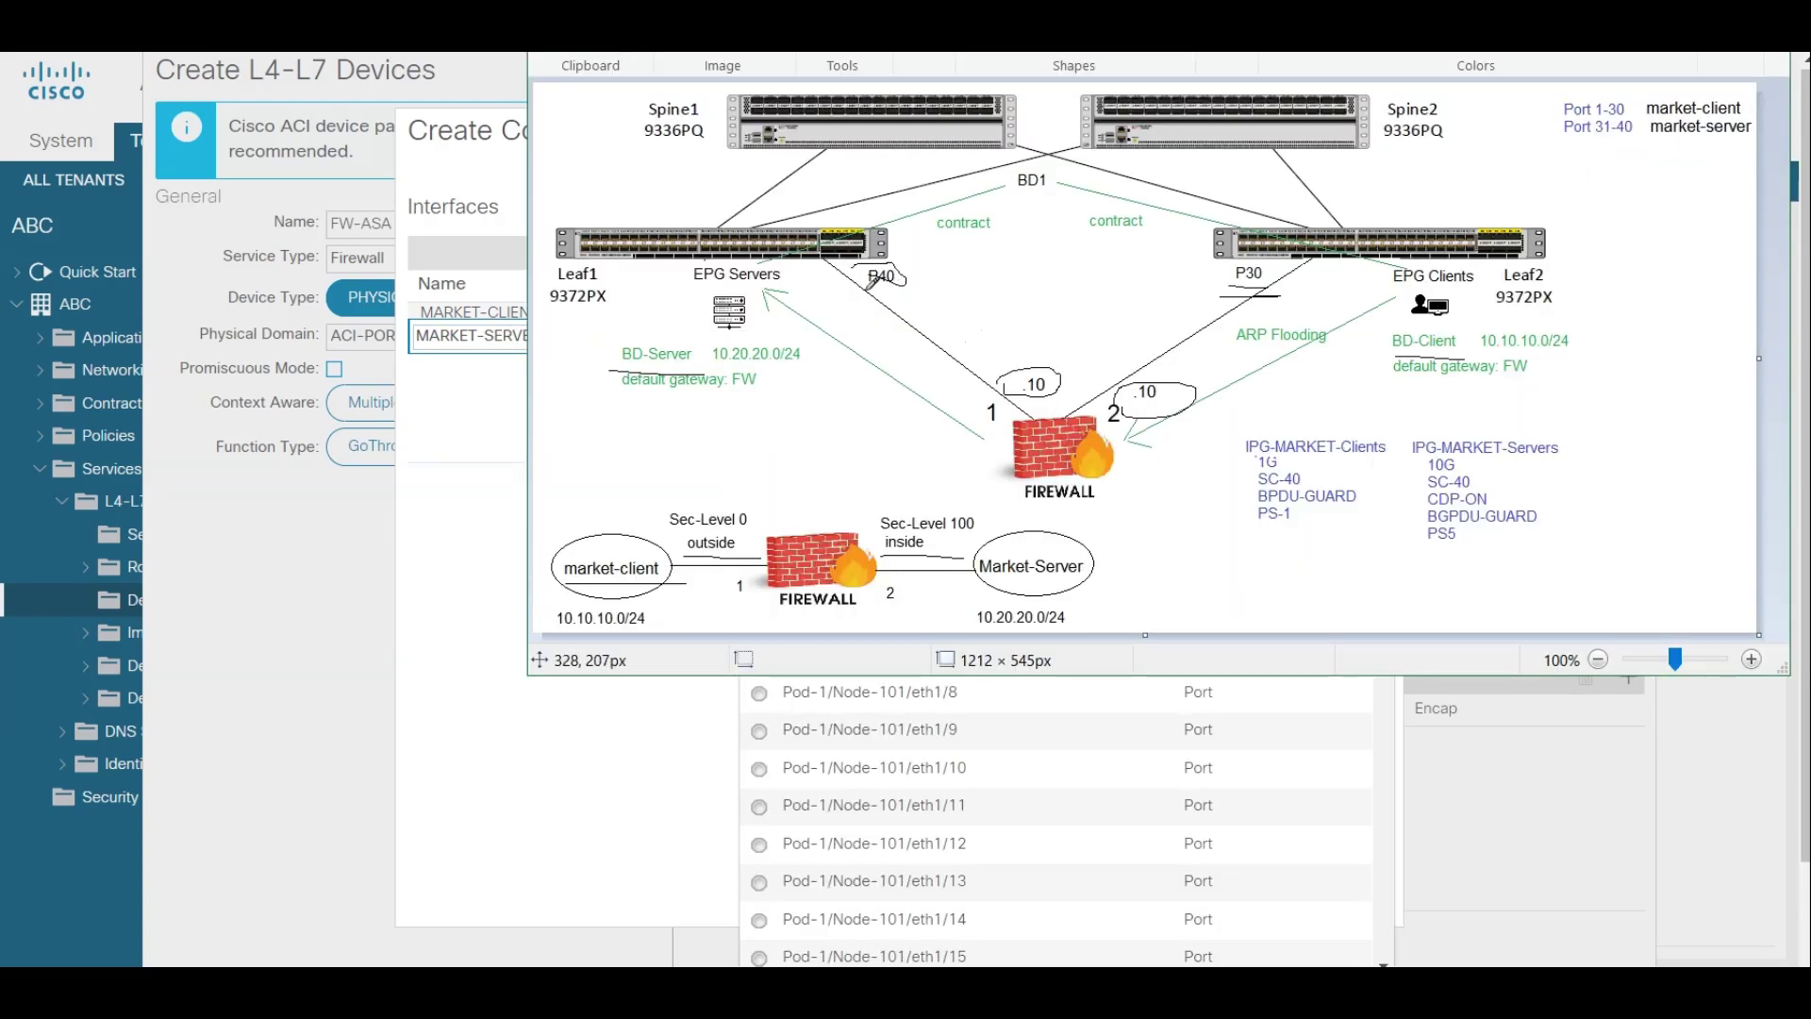
pyautogui.moveTo(854, 297); pyautogui.dragTo(928, 308)
pyautogui.hotkey('alt', 'Tab')
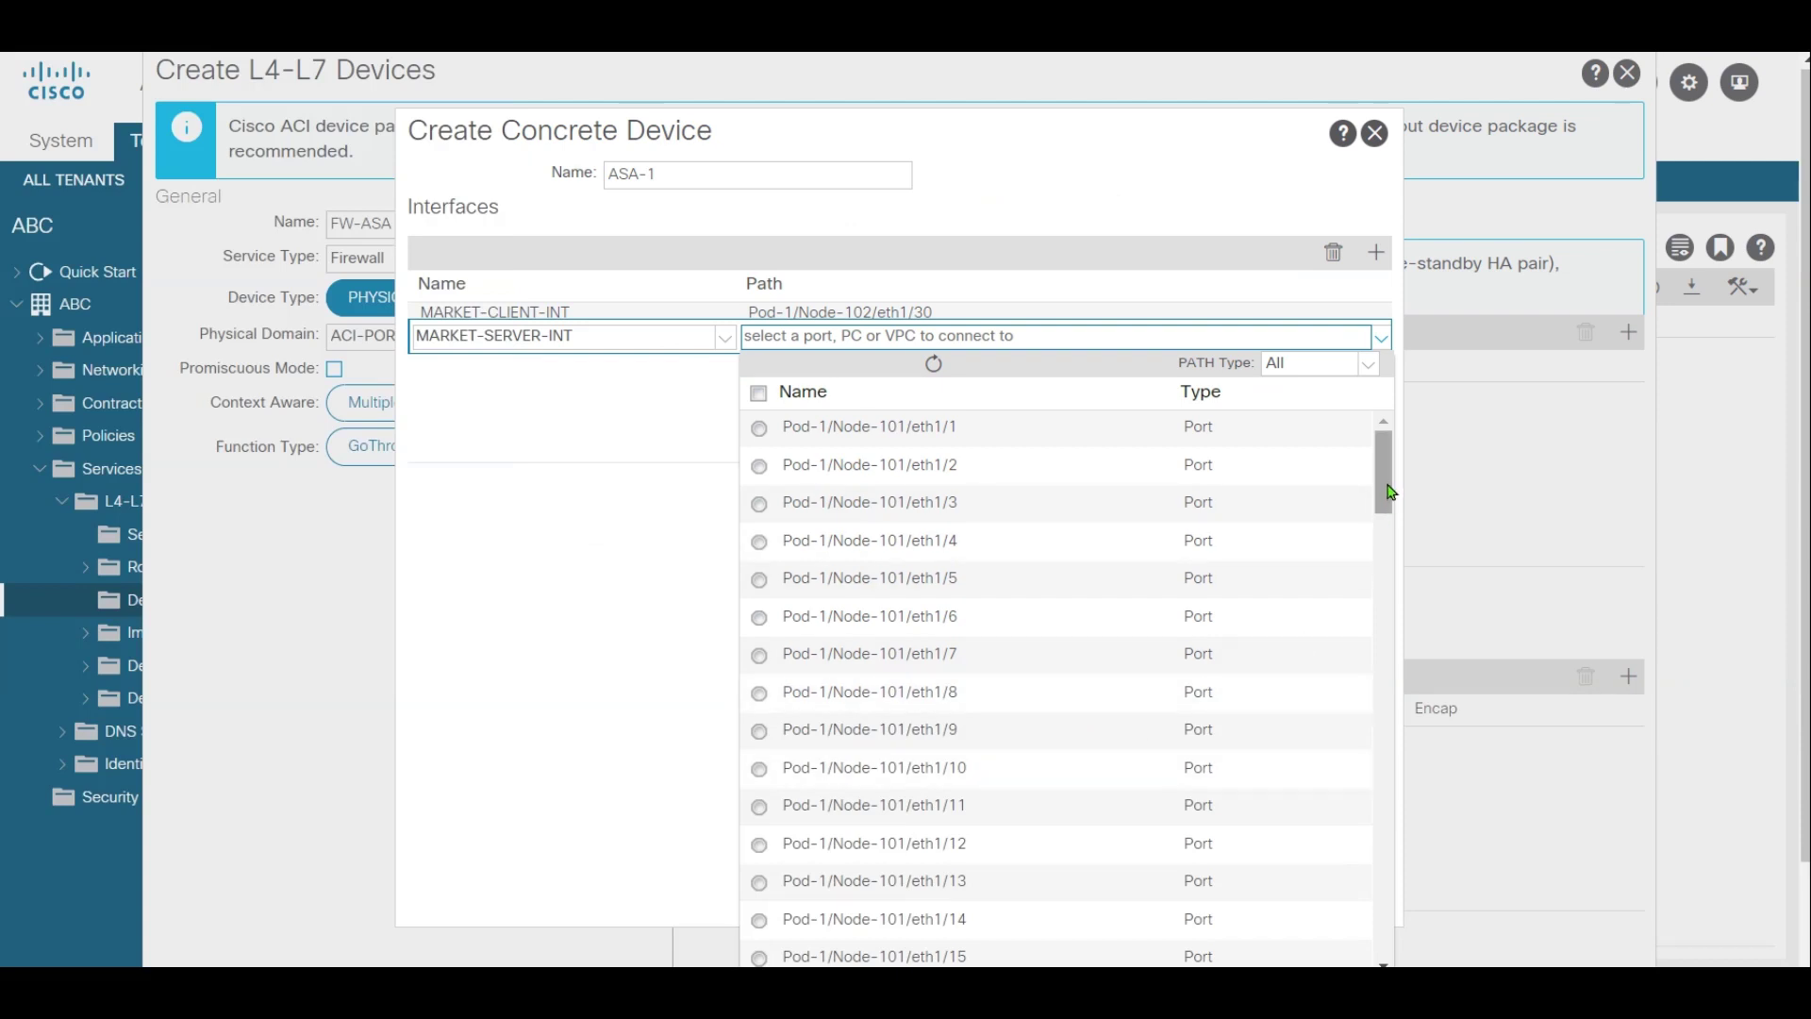
# Assign path Pod-1/Node-101/eth1/40 to MARKET-SERVER-INT and save the concrete device ASA-1
pyautogui.moveTo(1390, 492); pyautogui.dragTo(1389, 596)
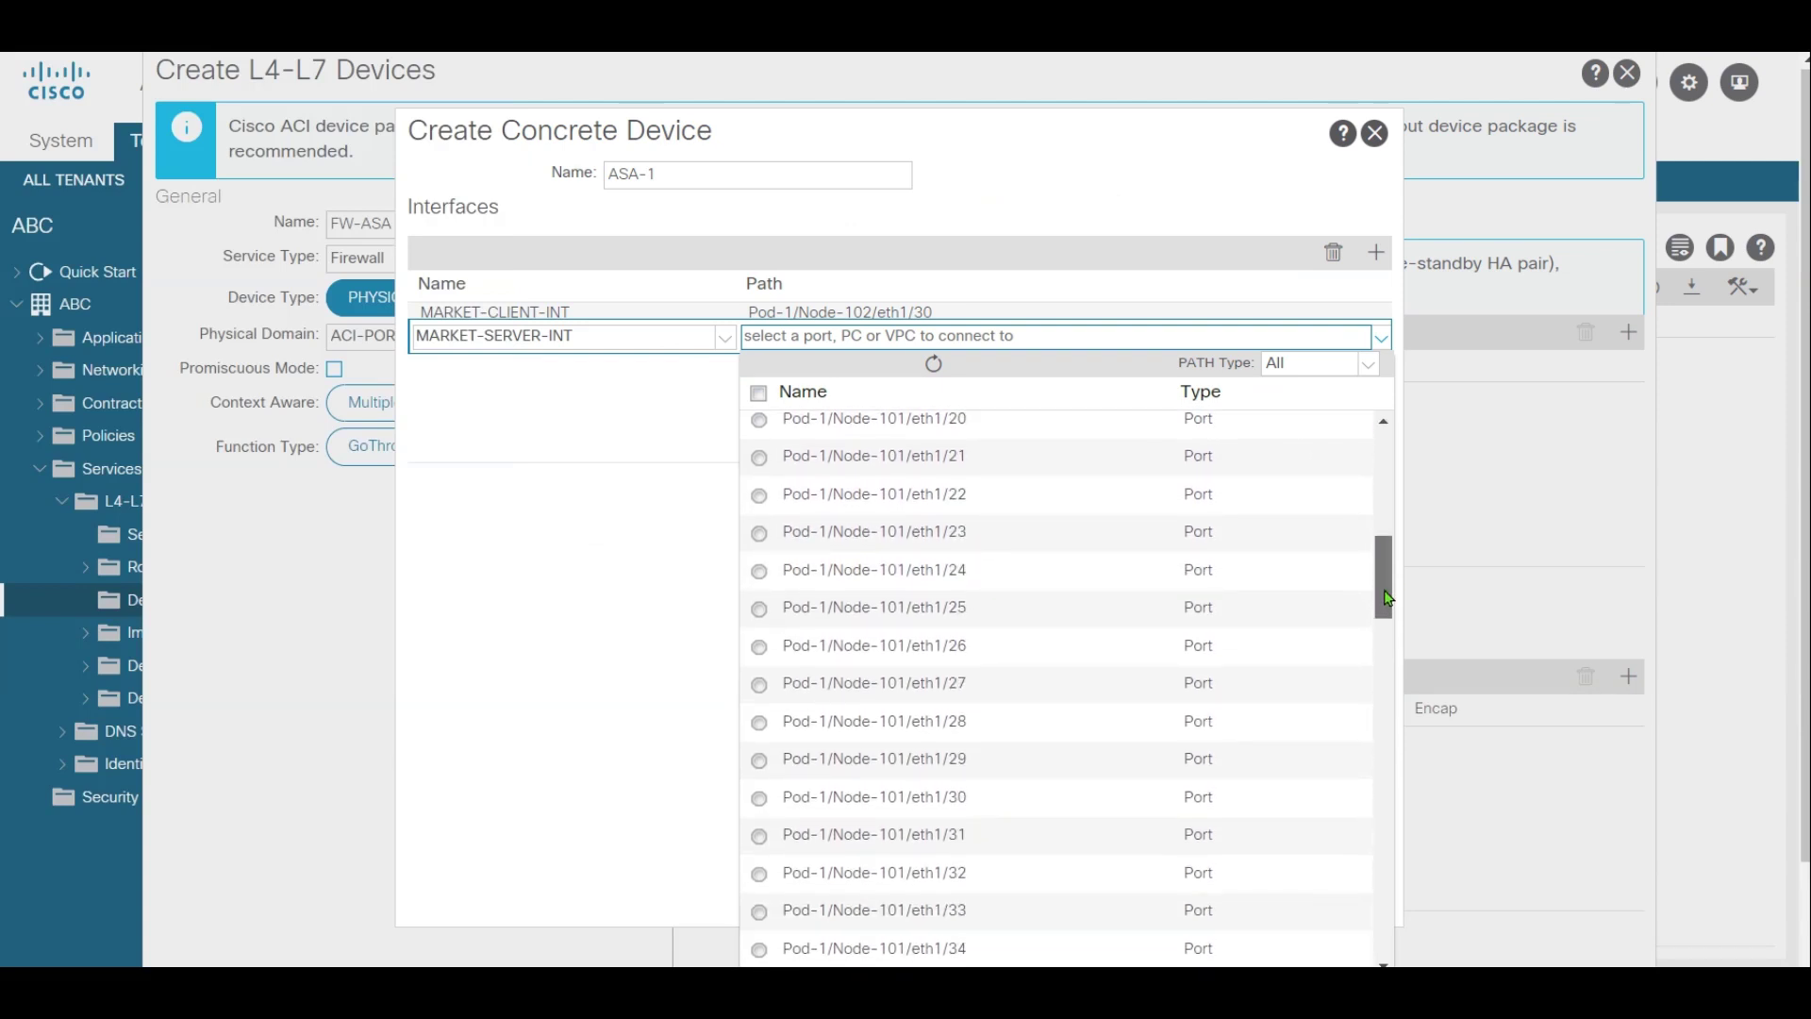
pyautogui.scroll(-3, 931, 896)
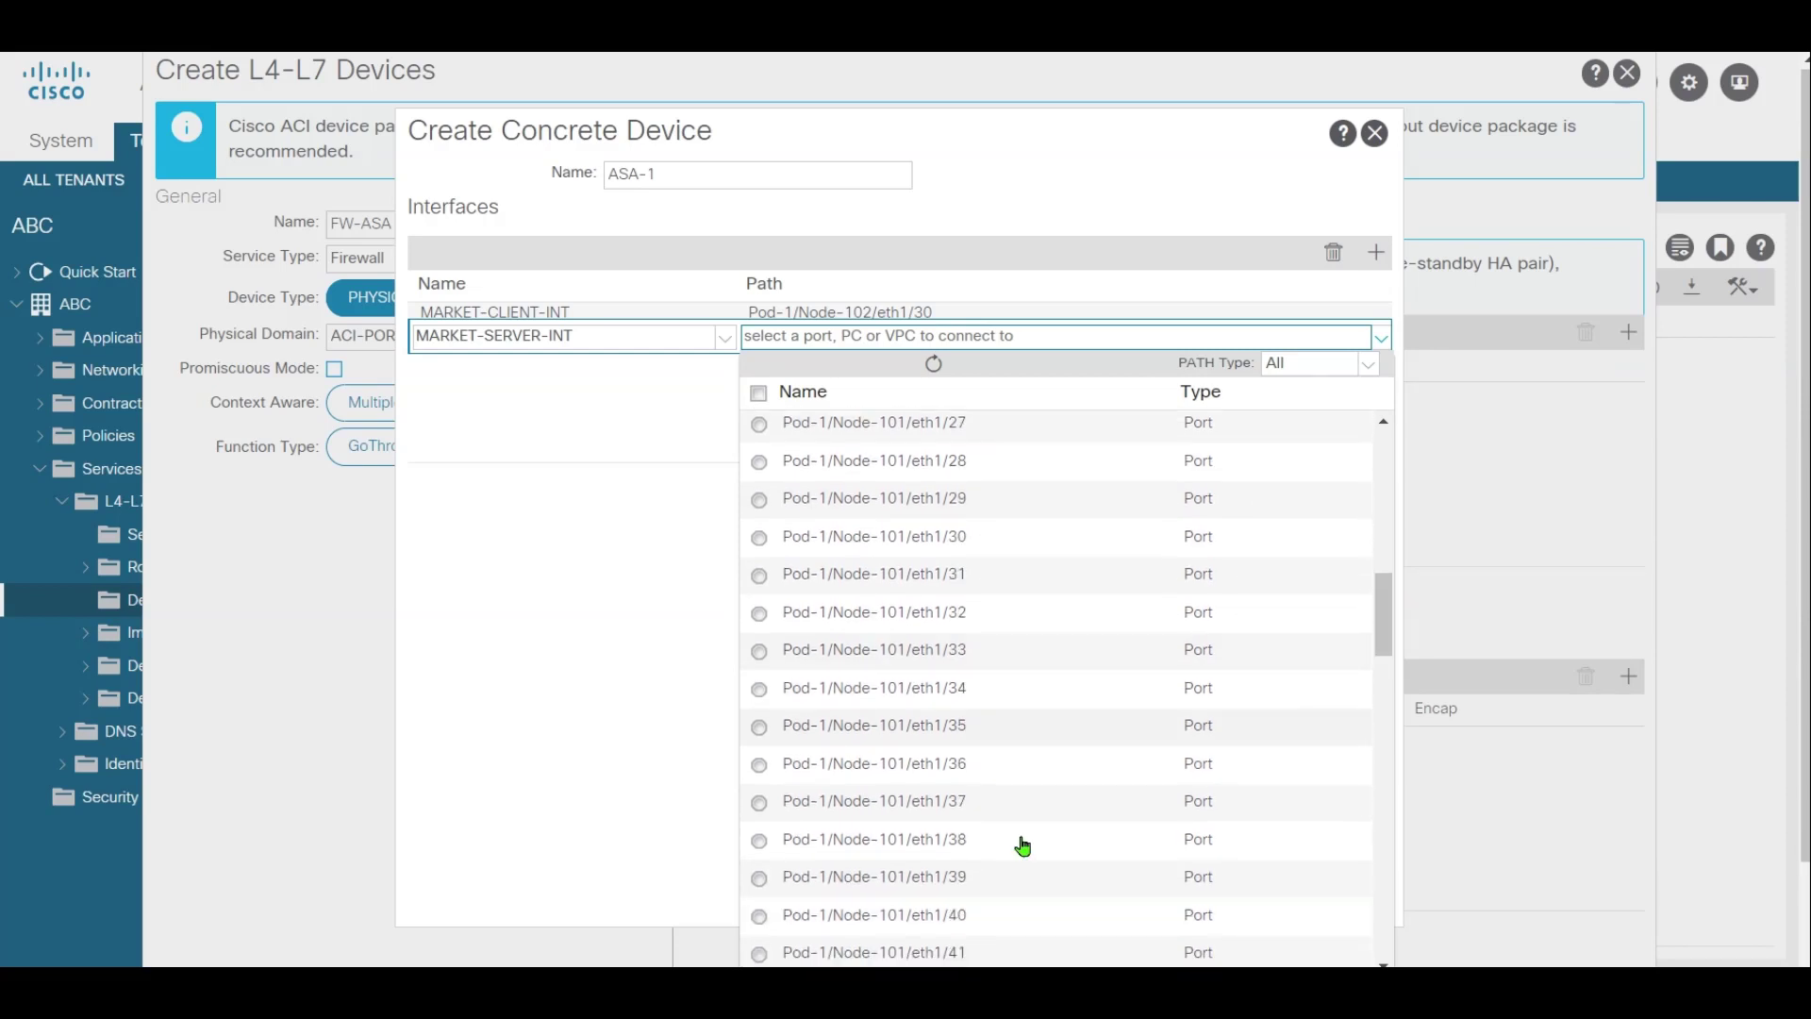
pyautogui.click(759, 917)
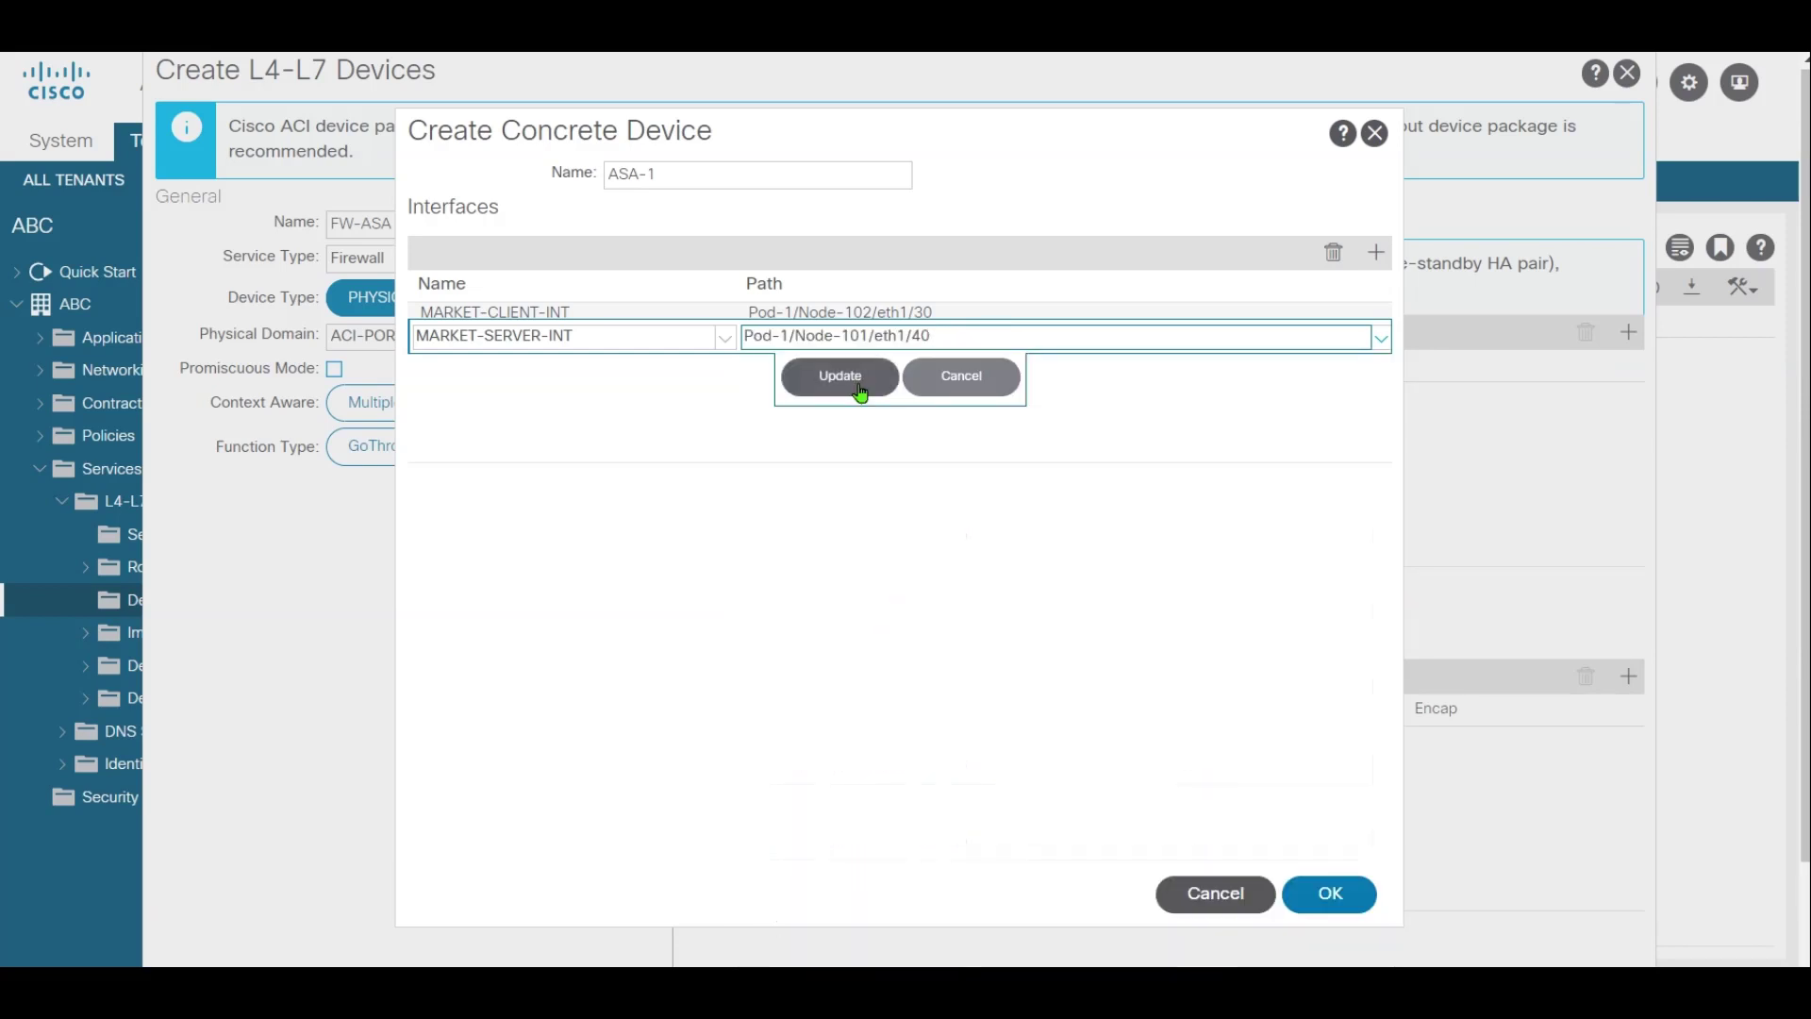
pyautogui.click(857, 389)
pyautogui.click(1326, 894)
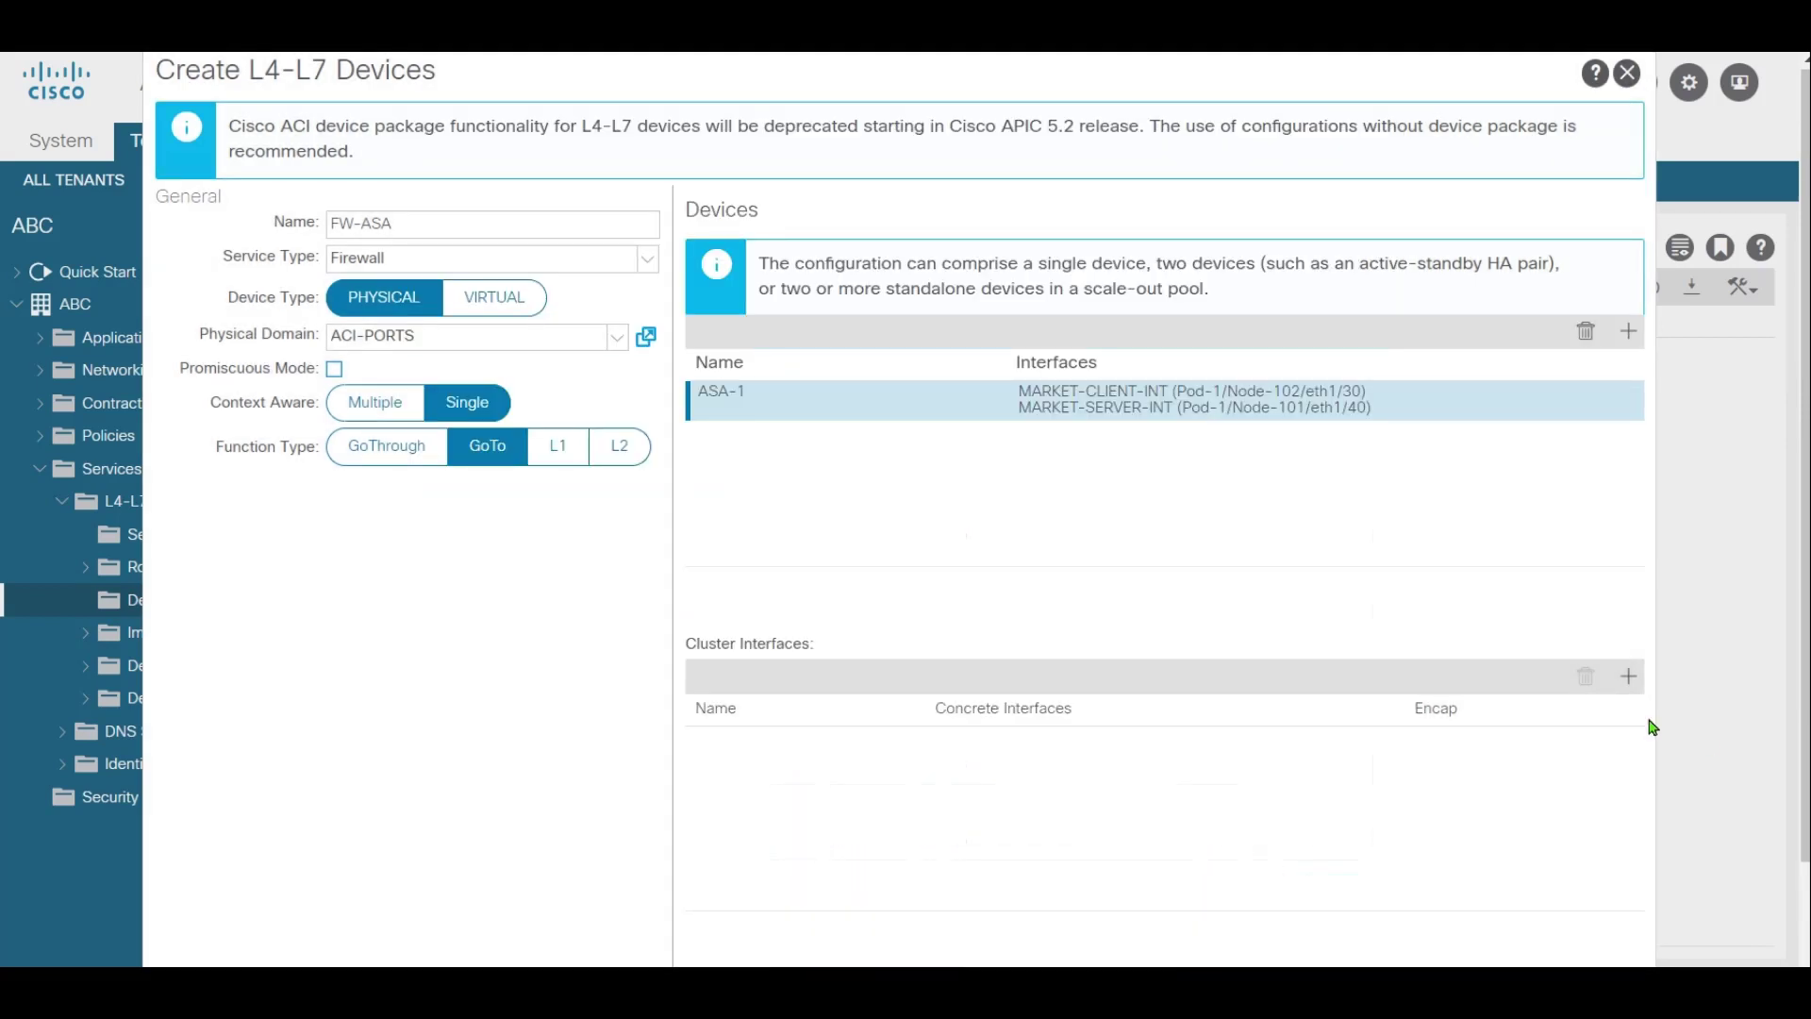
# Start a cluster interface named MARKET-INSIDE using concrete interface ASA-1/MARKET-CLIENT-INT
pyautogui.click(1631, 679)
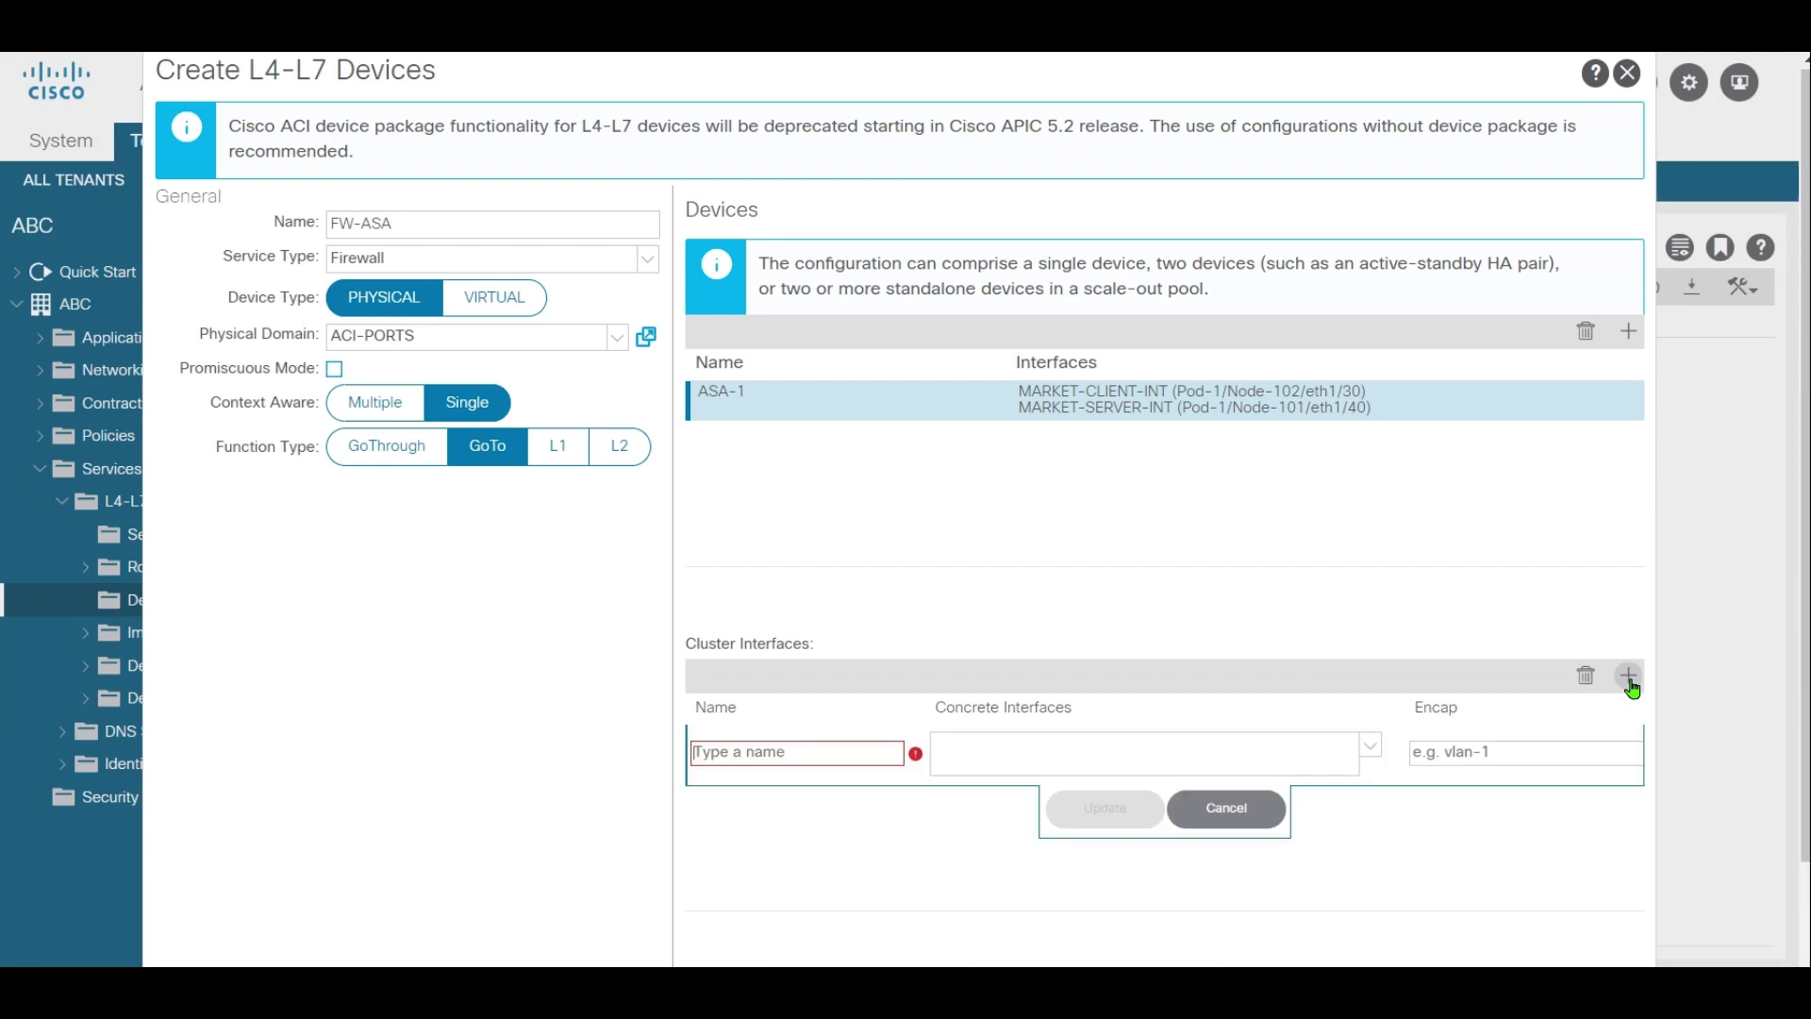
pyautogui.click(859, 751)
pyautogui.write('MARKET-INSIDE')
pyautogui.click(1369, 747)
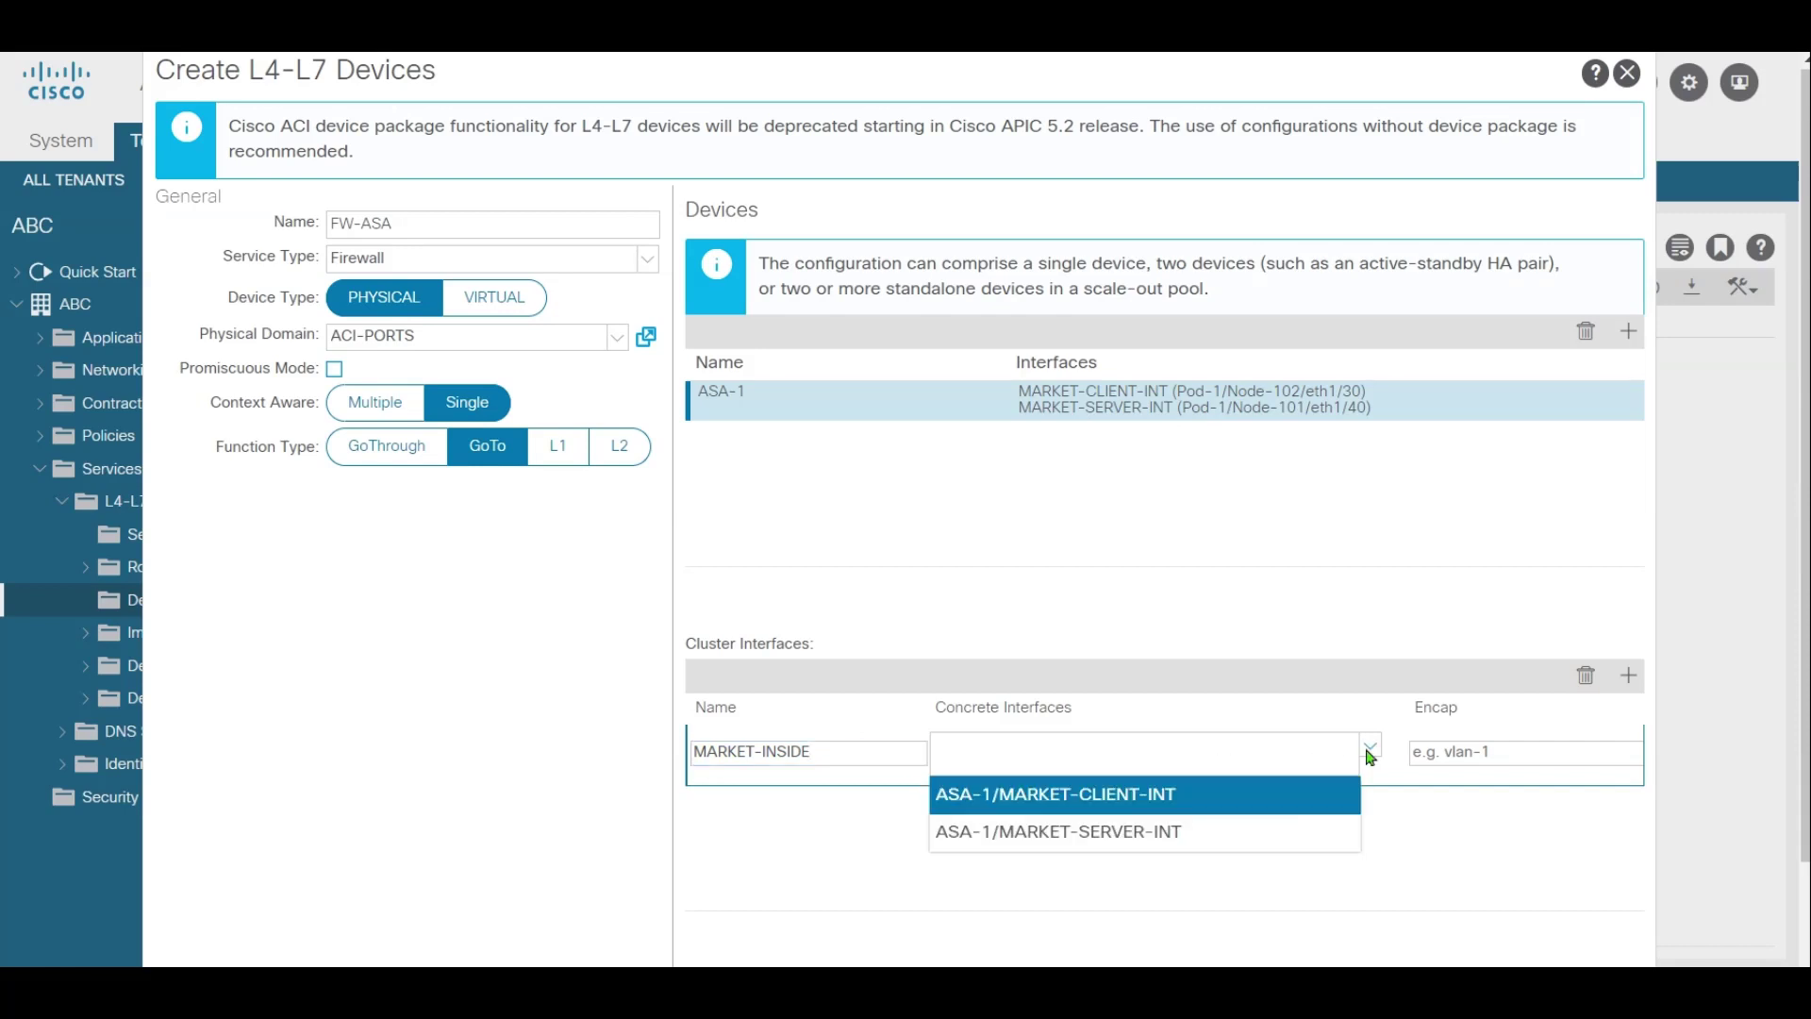
pyautogui.click(1180, 806)
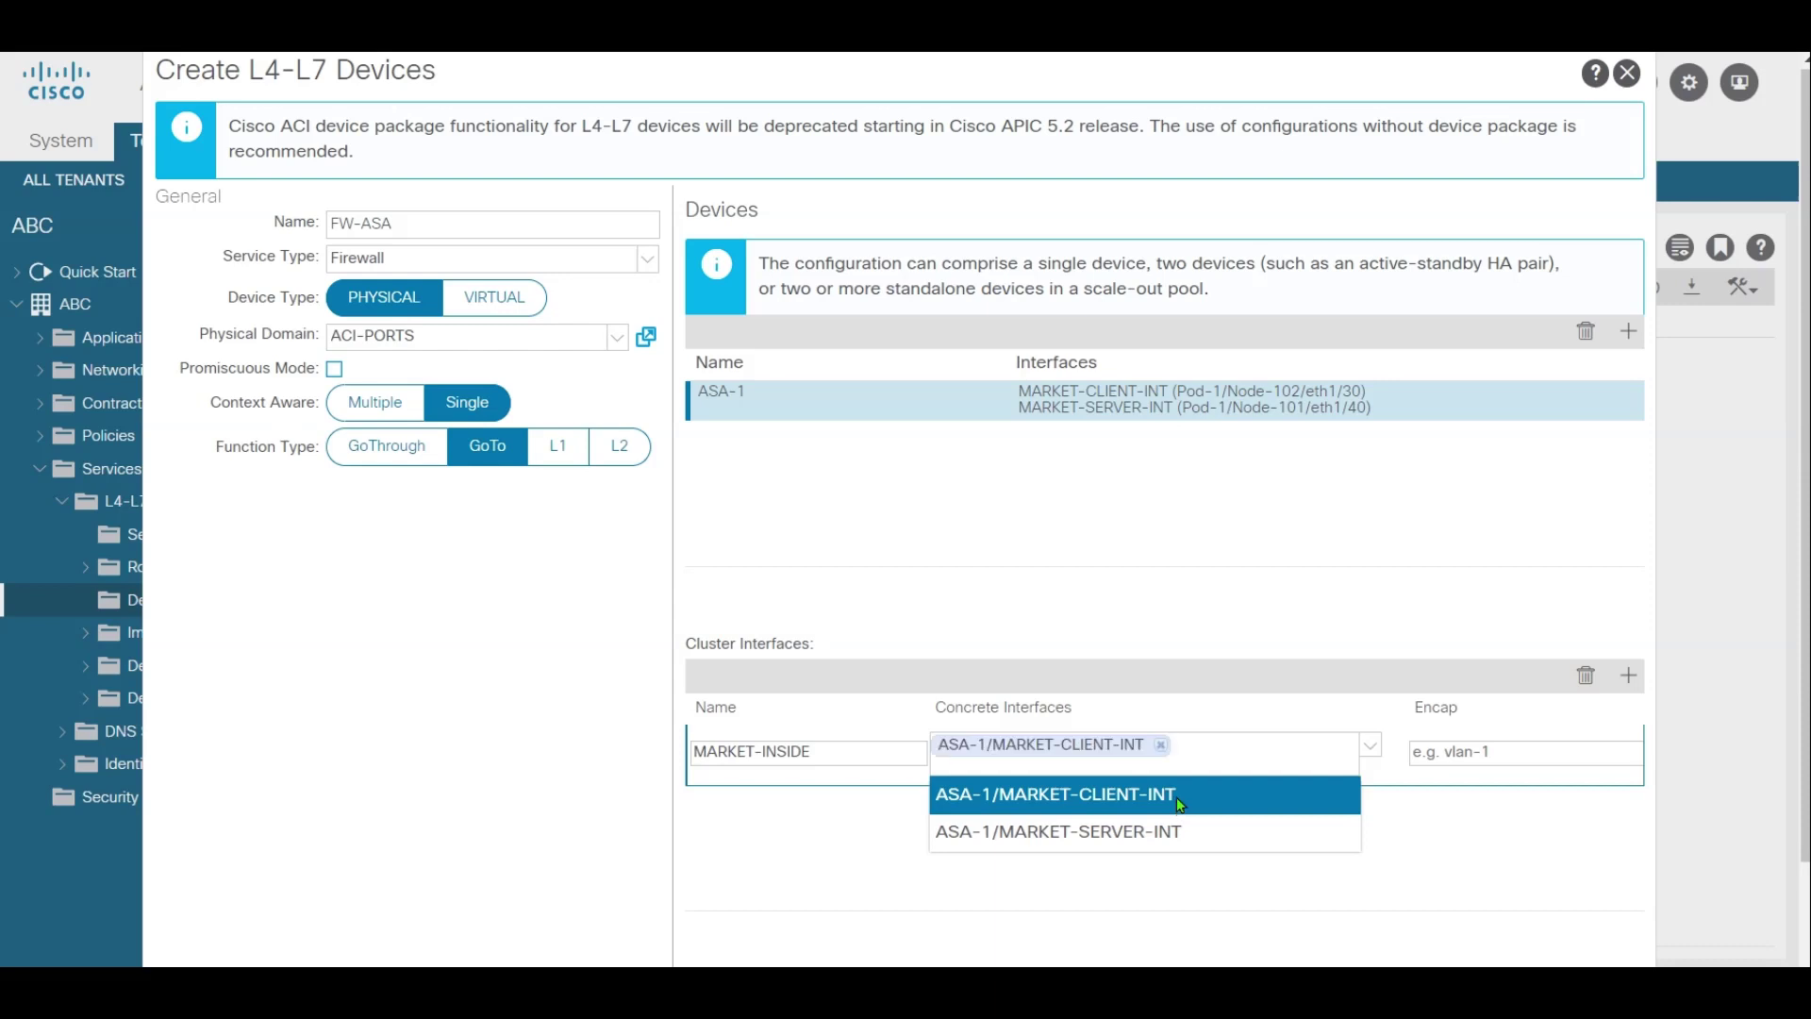
pyautogui.click(1267, 589)
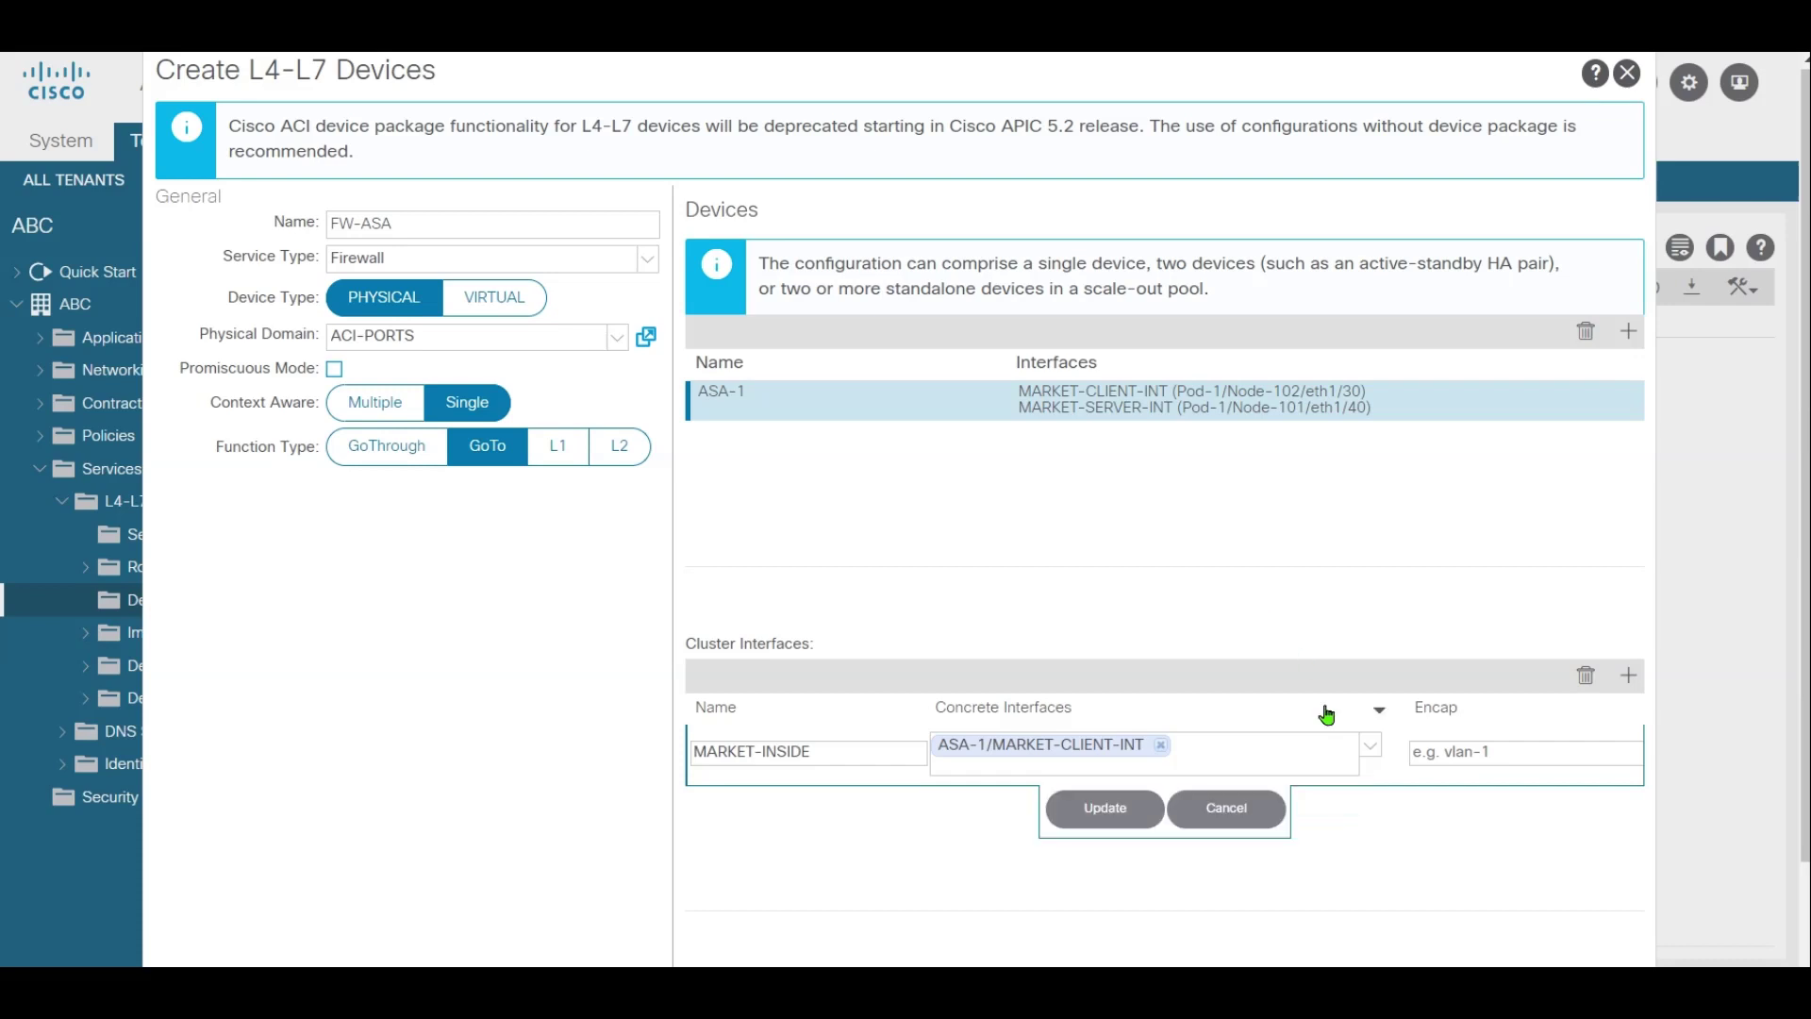
# Set the encapsulation of cluster interface MARKET-INSIDE to vlan-20 and save the entry
pyautogui.click(1516, 745)
pyautogui.write('VLAN2')
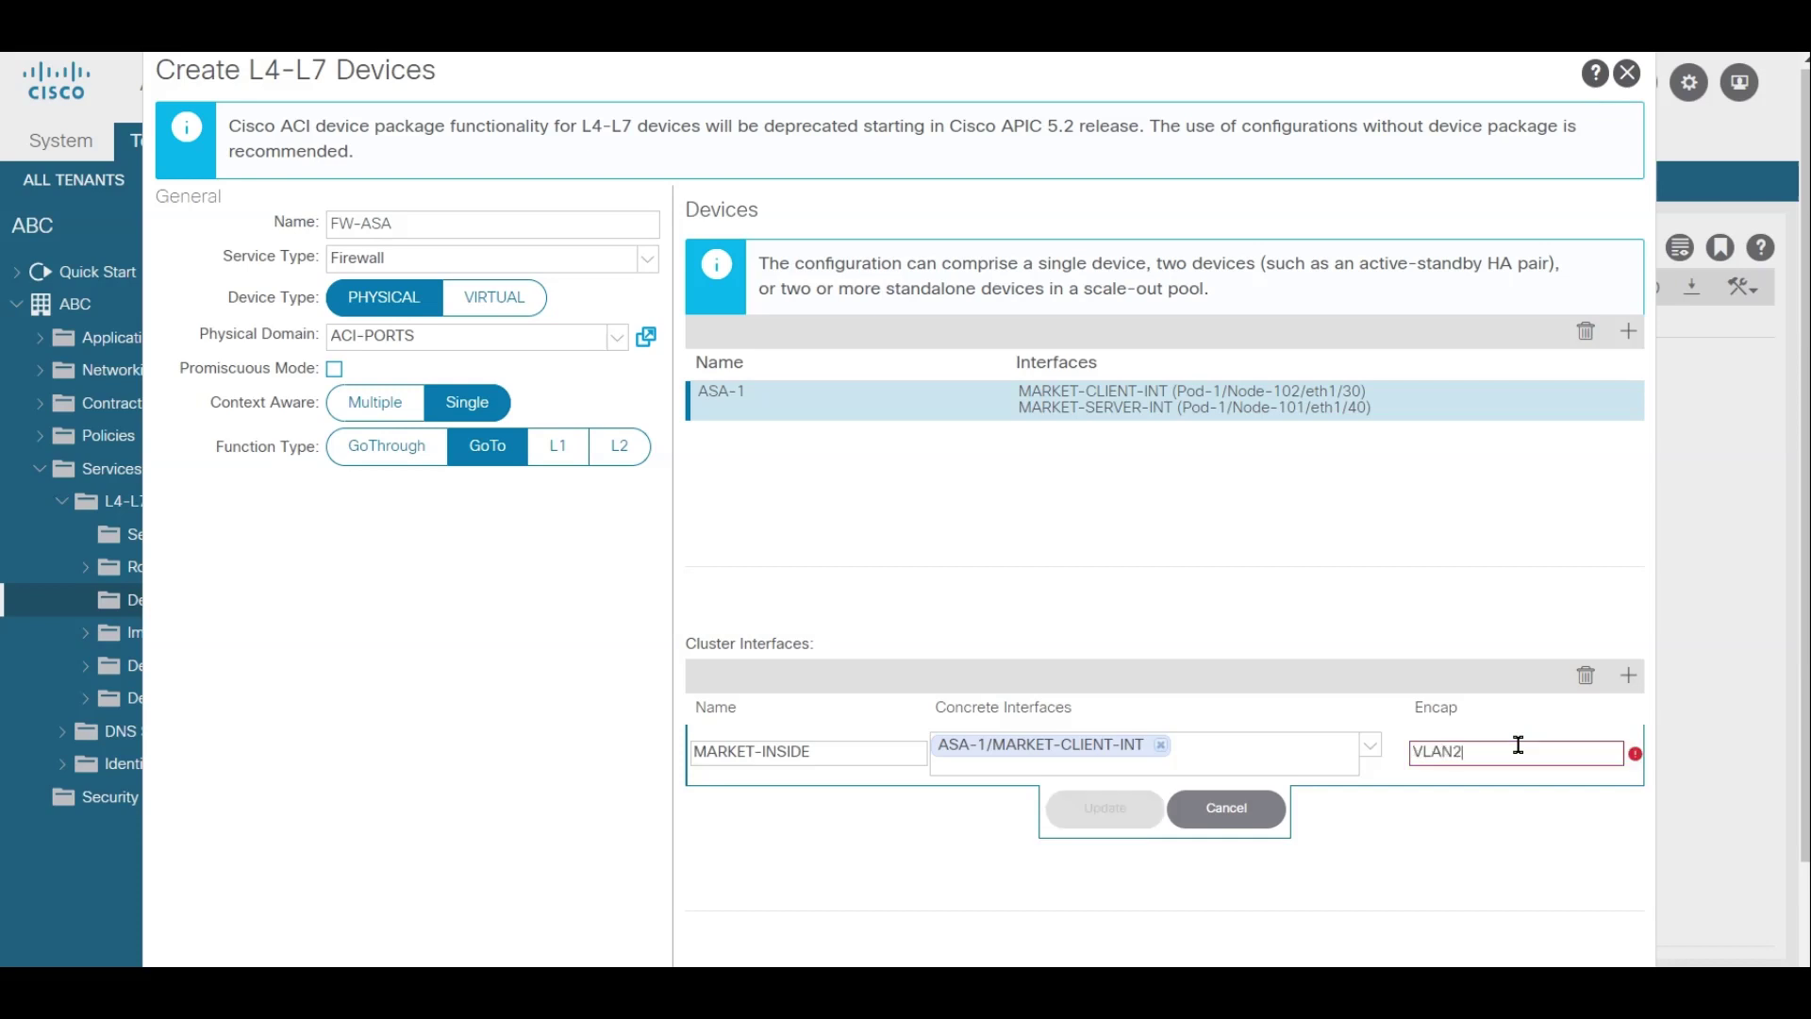
pyautogui.press('BackSpace')
pyautogui.press('BackSpace')
pyautogui.press('BackSpace')
pyautogui.write('vlan-20')
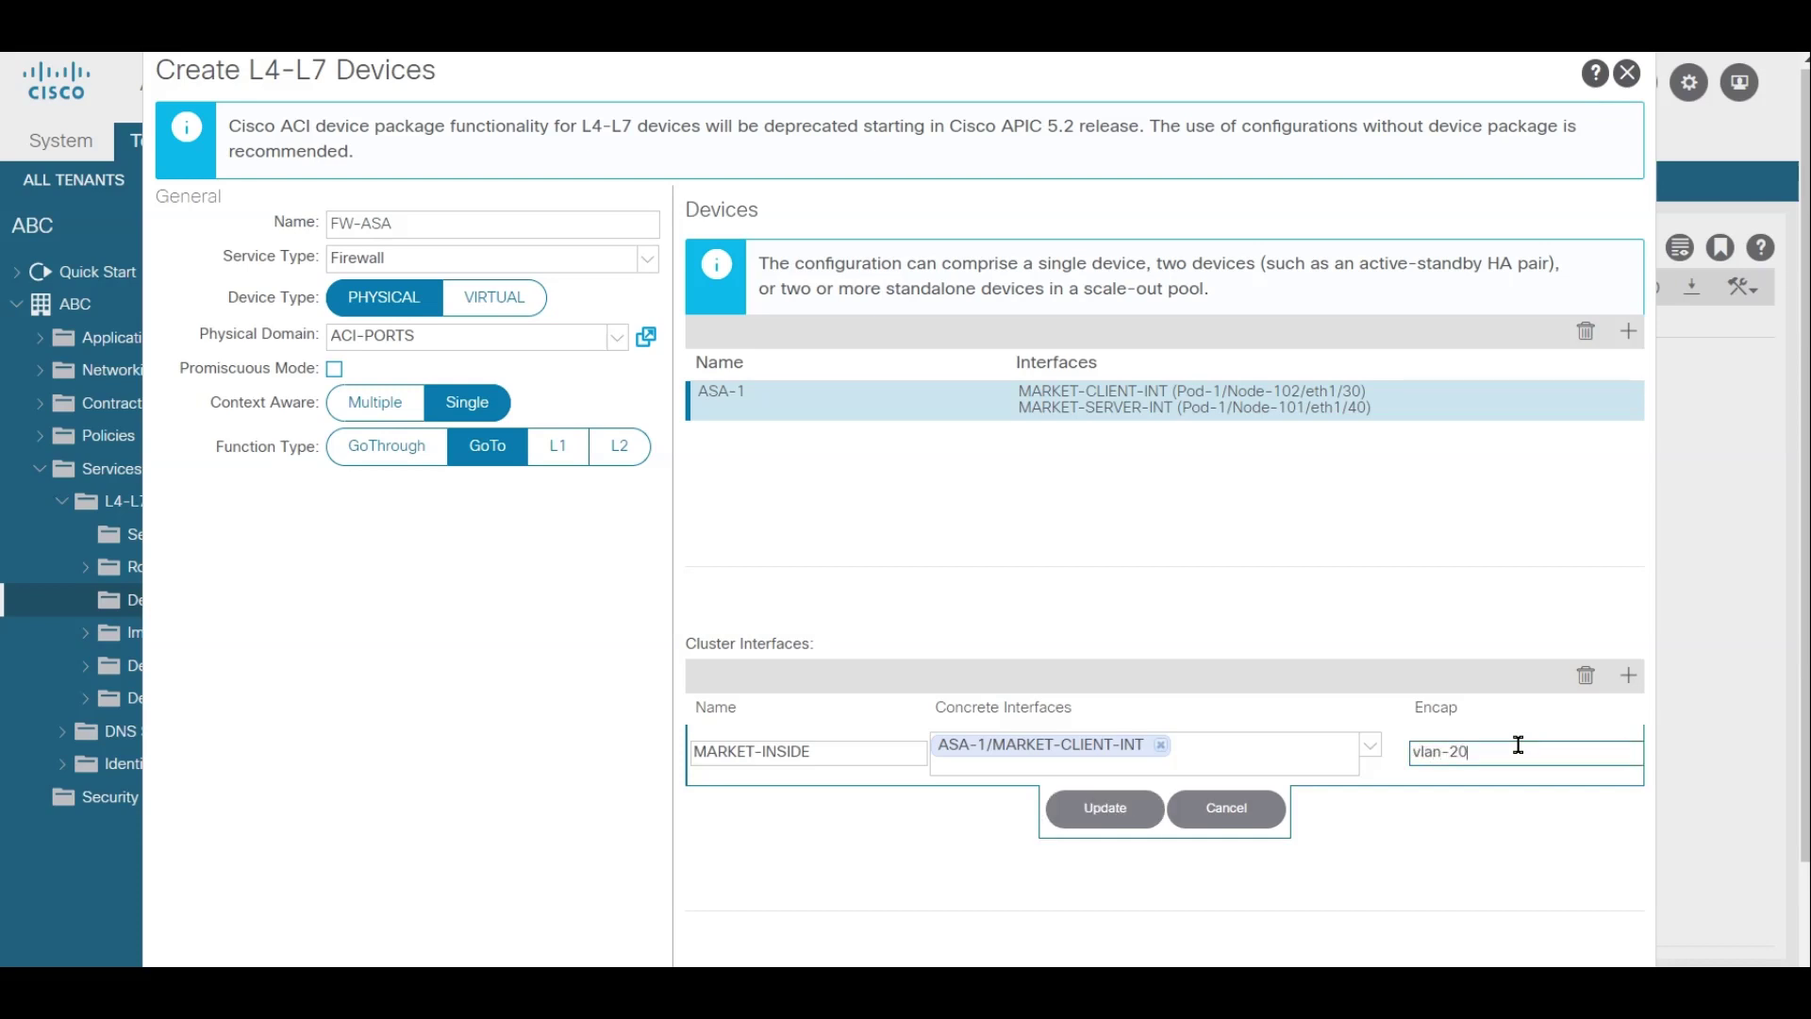
pyautogui.click(1103, 817)
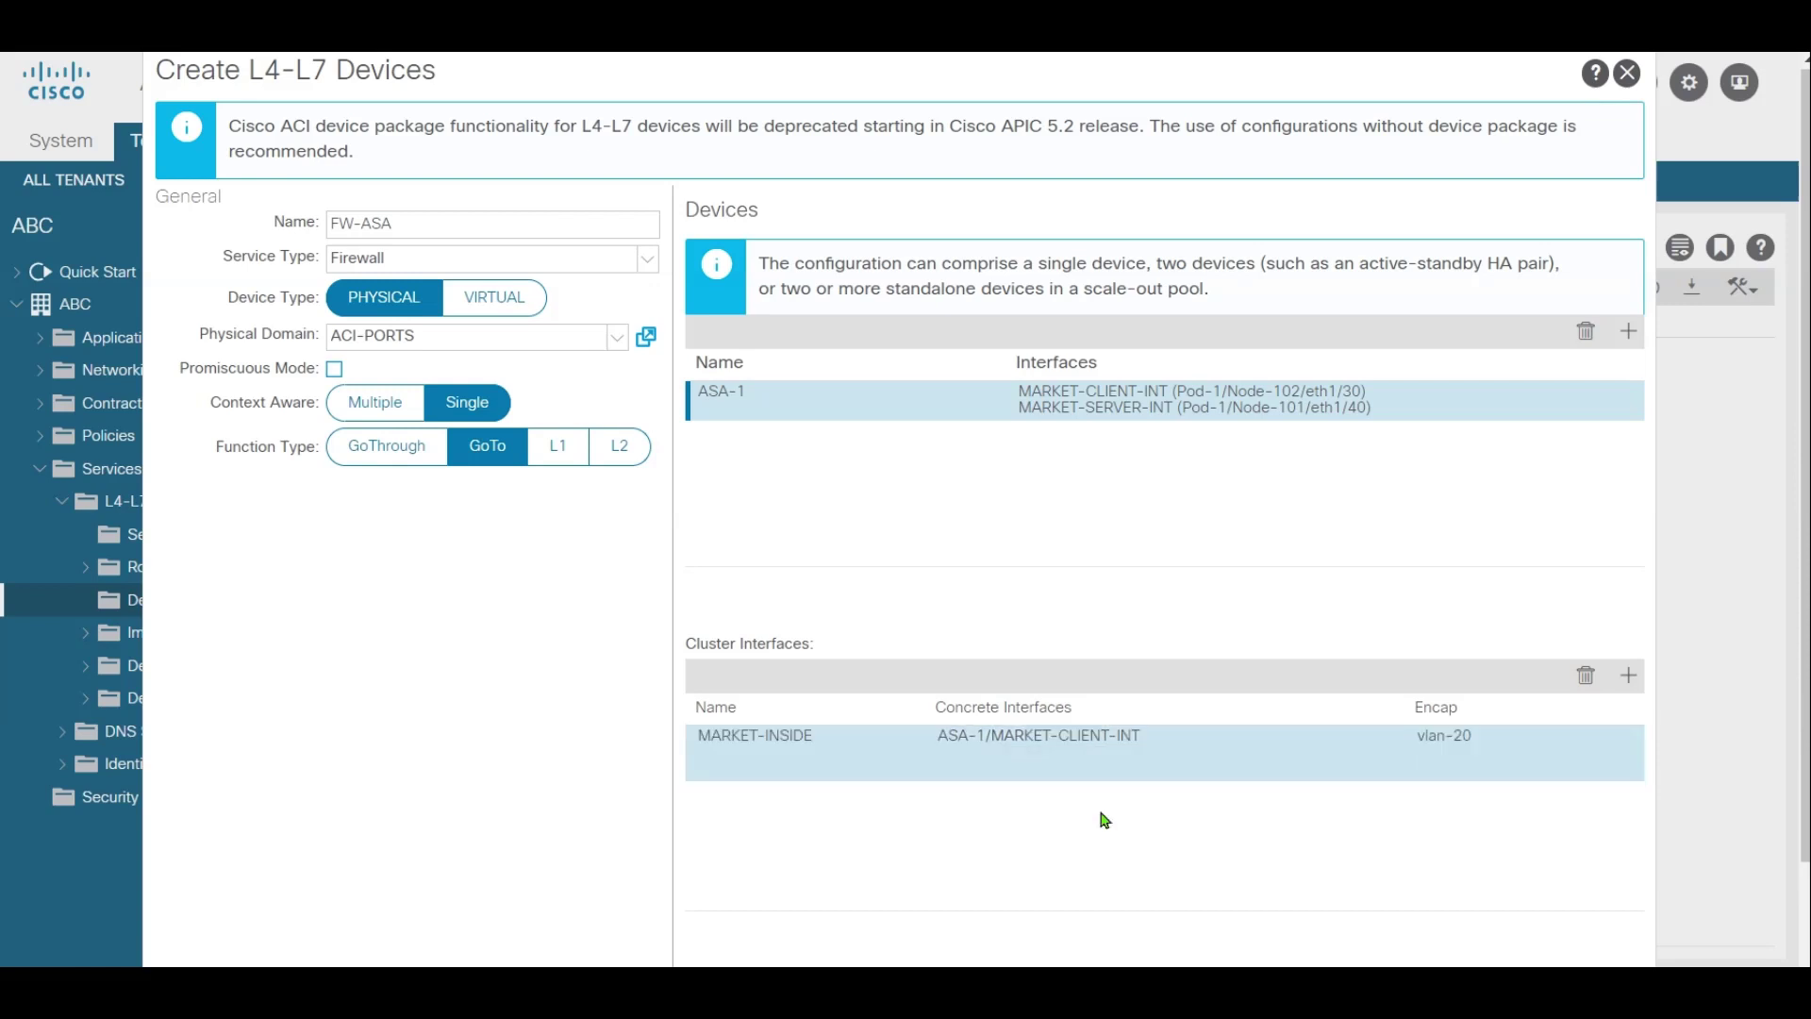
# Switch to the Paint topology diagram and handwrite 20 on the P40 firewall link and 10 on the P30 link
pyautogui.hotkey('alt', 'Tab')
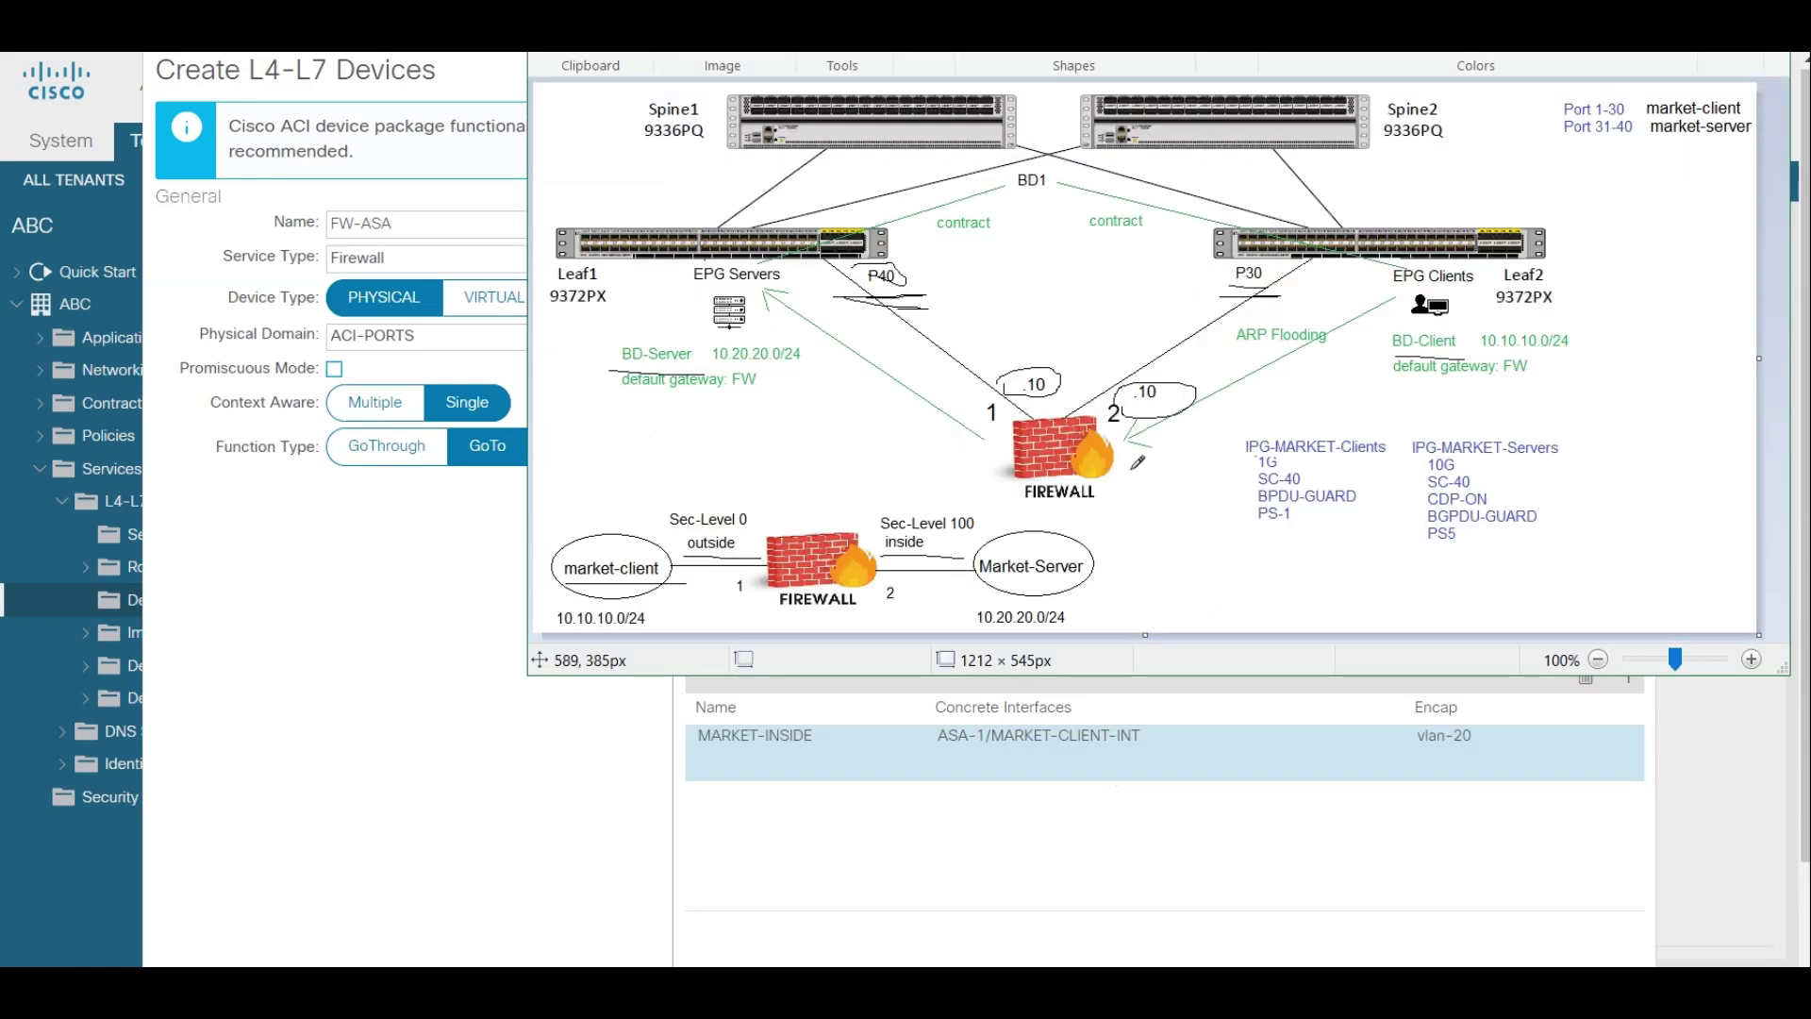
pyautogui.moveTo(902, 322)
pyautogui.mouseDown()
pyautogui.moveTo(975, 349)
pyautogui.moveTo(970, 327)
pyautogui.mouseUp()
pyautogui.moveTo(1197, 300); pyautogui.dragTo(1187, 349)
pyautogui.moveTo(1219, 298); pyautogui.dragTo(1213, 315)
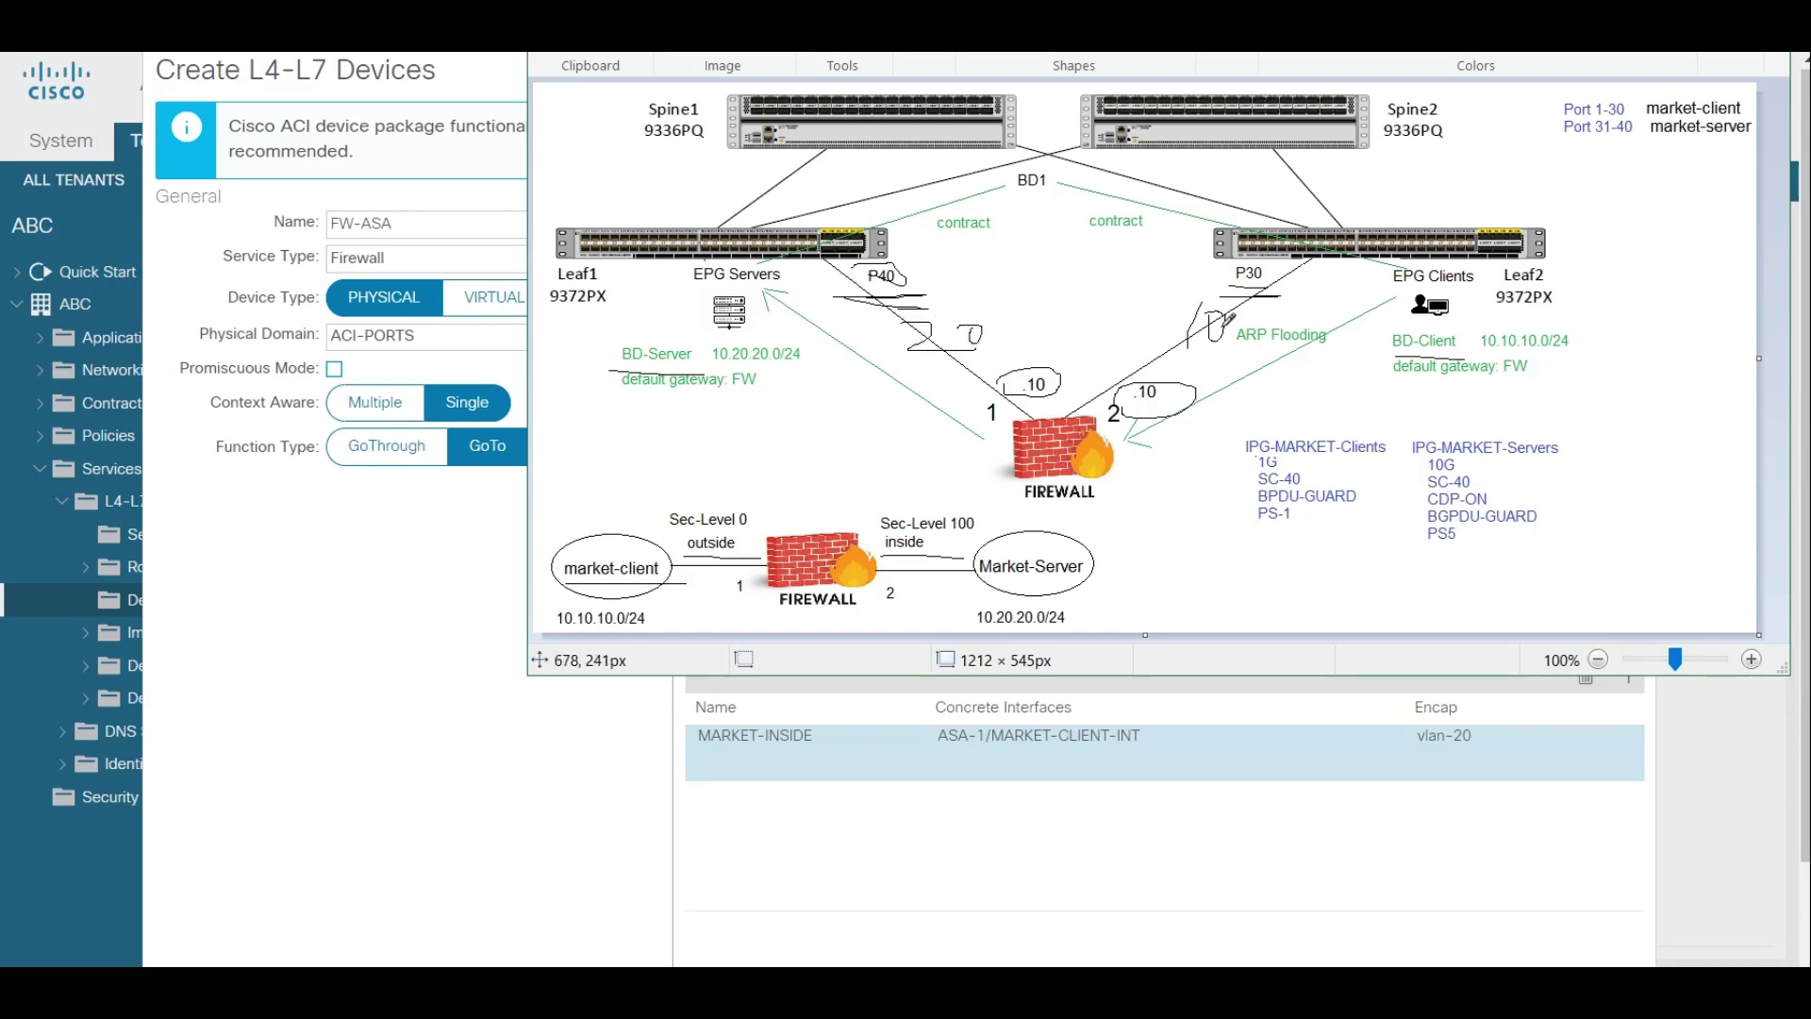
# Underline the BD-Client subnet 10.10.10.0/24 and BD-Server subnet 10.20.20.0/24 in the diagram, and return to APIC
pyautogui.moveTo(1445, 351); pyautogui.dragTo(1584, 354)
pyautogui.moveTo(717, 369); pyautogui.dragTo(788, 369)
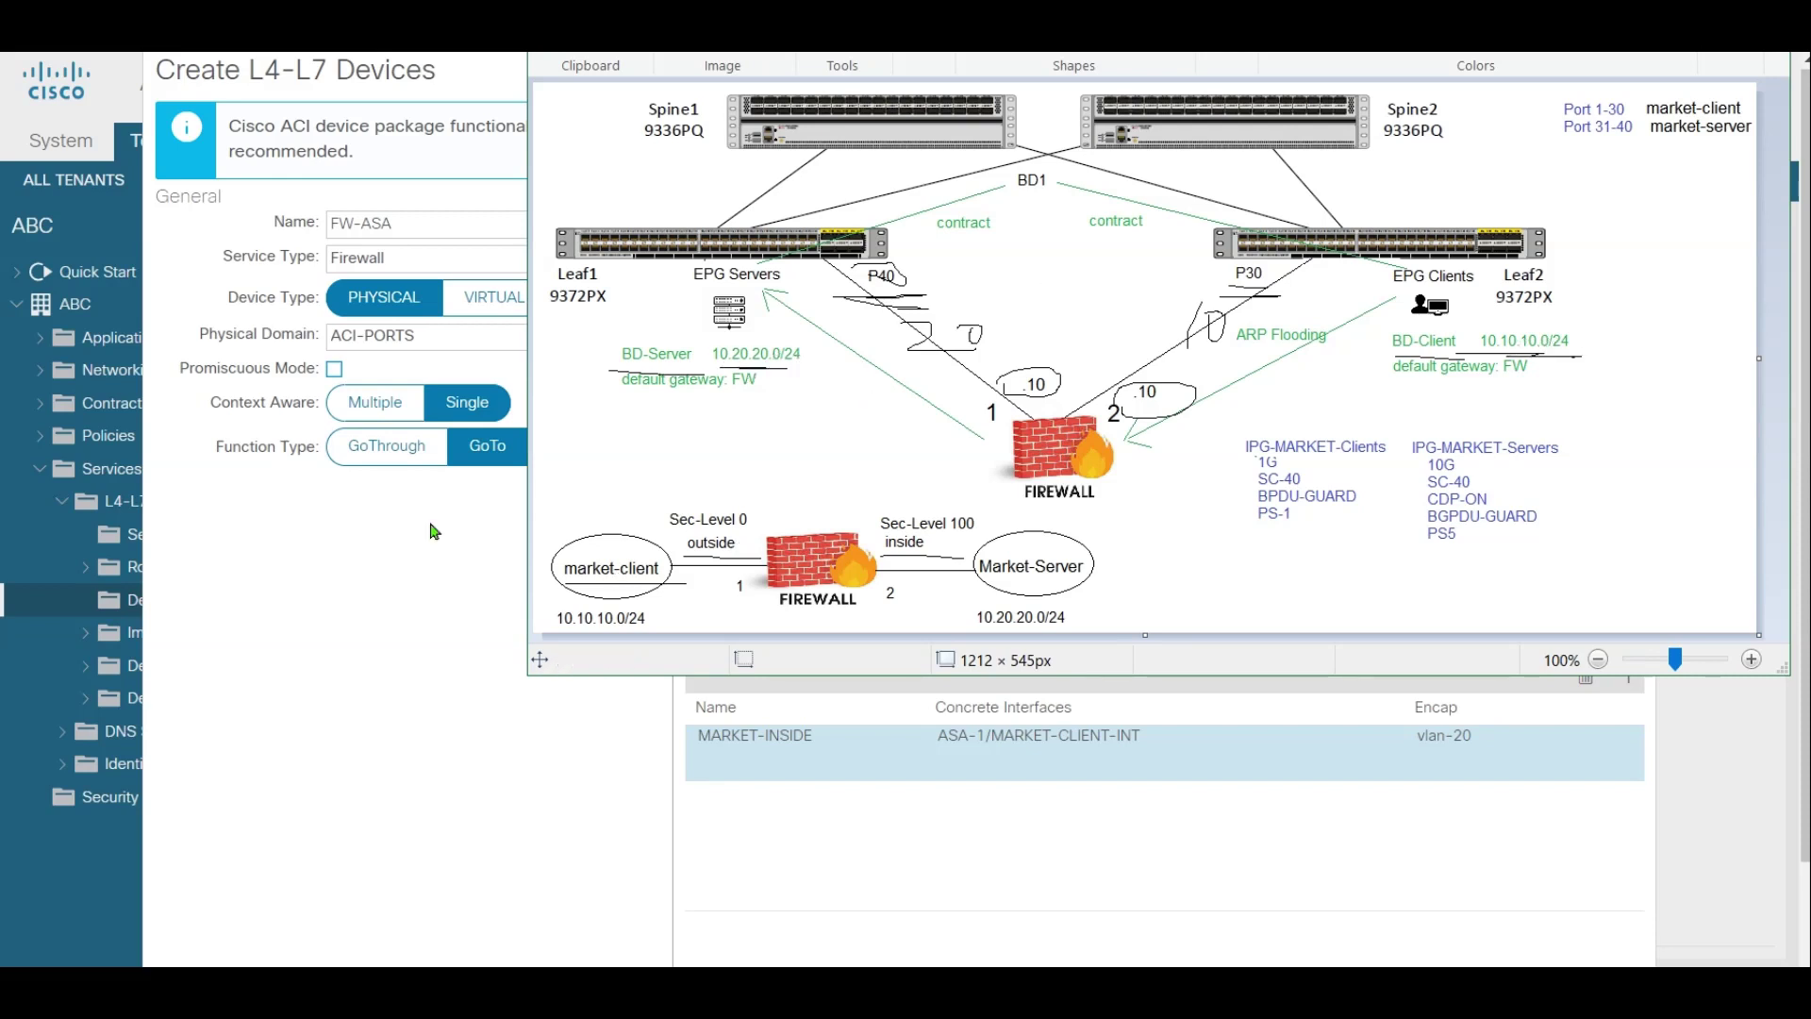
pyautogui.click(364, 576)
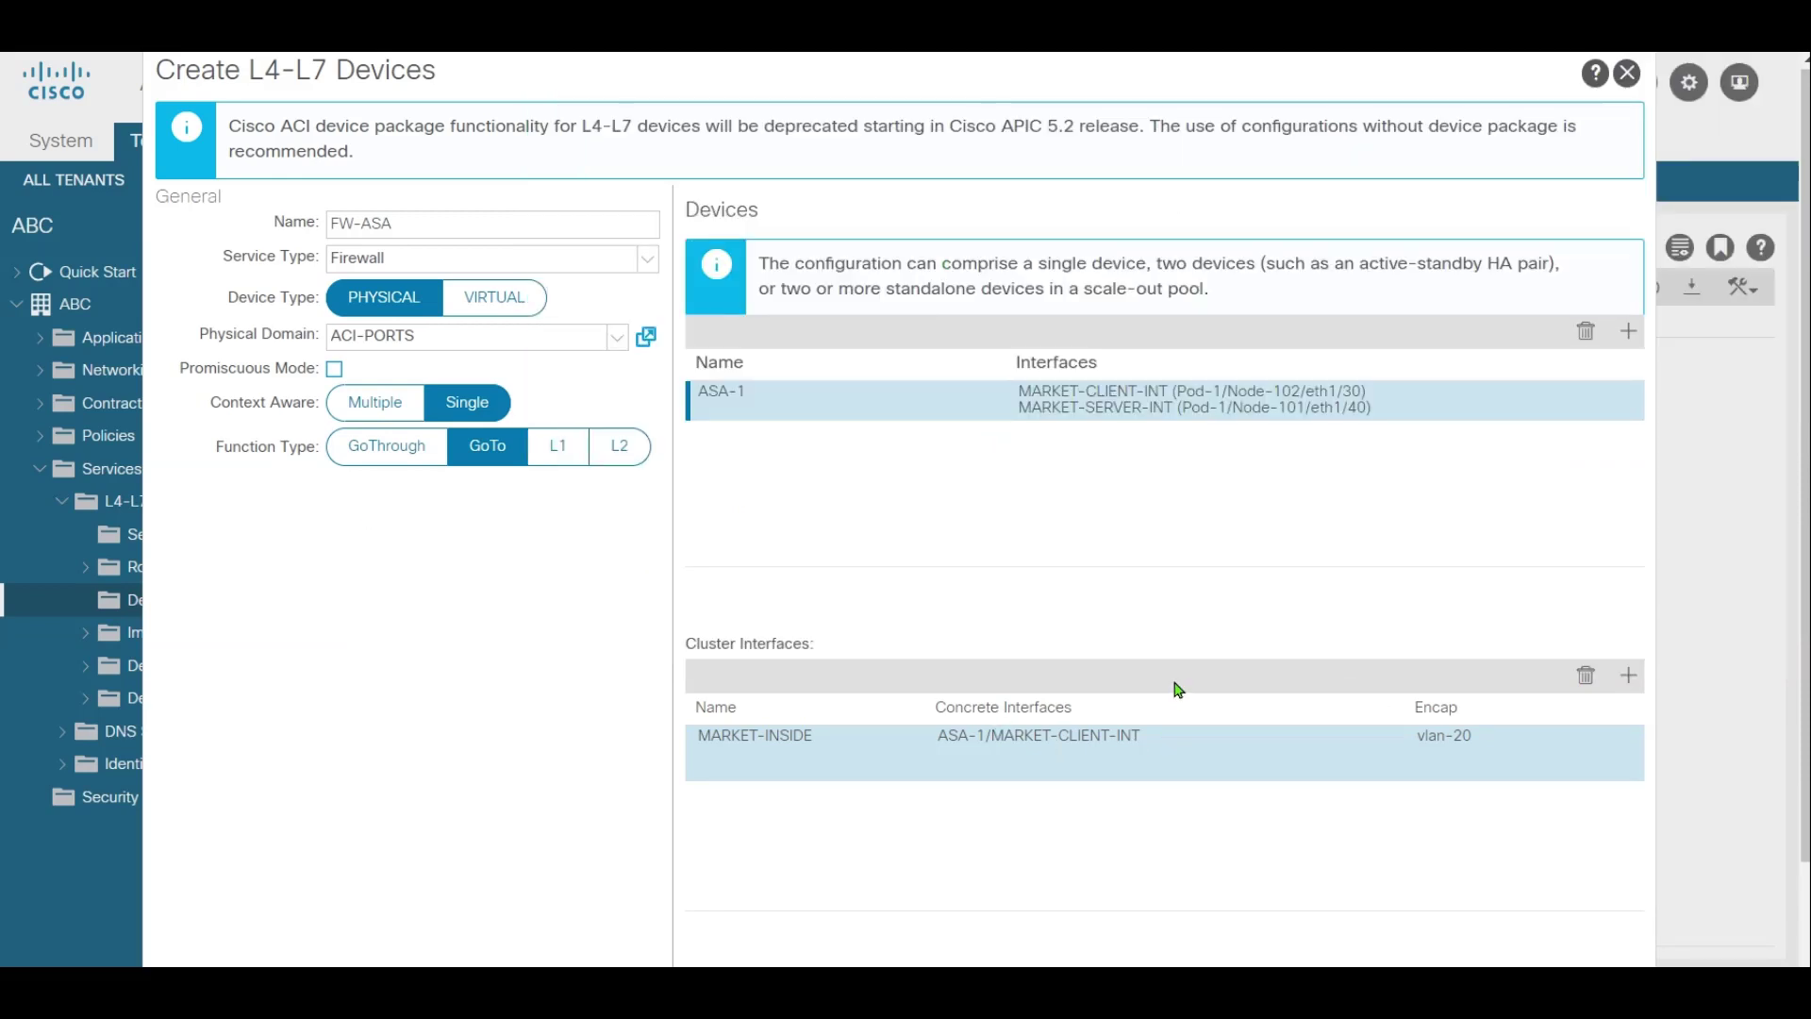
pyautogui.scroll(-1, 1306, 660)
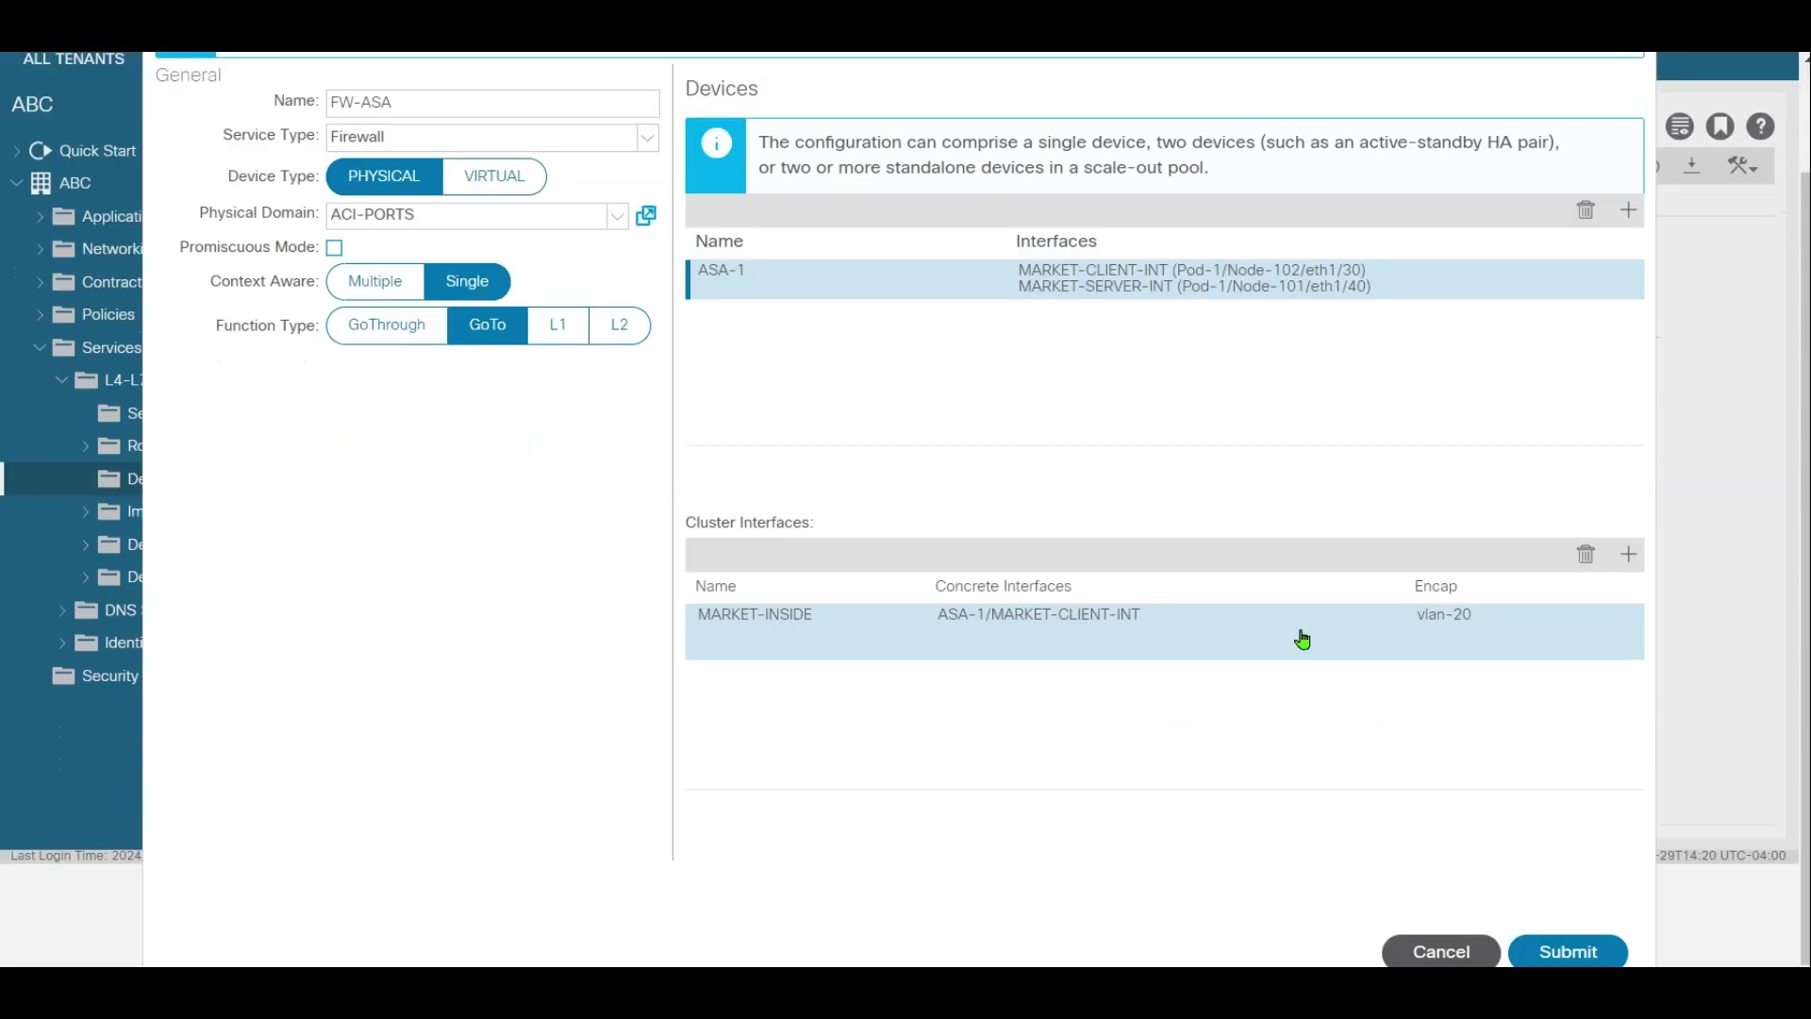
pyautogui.click(1628, 555)
pyautogui.write('ma')
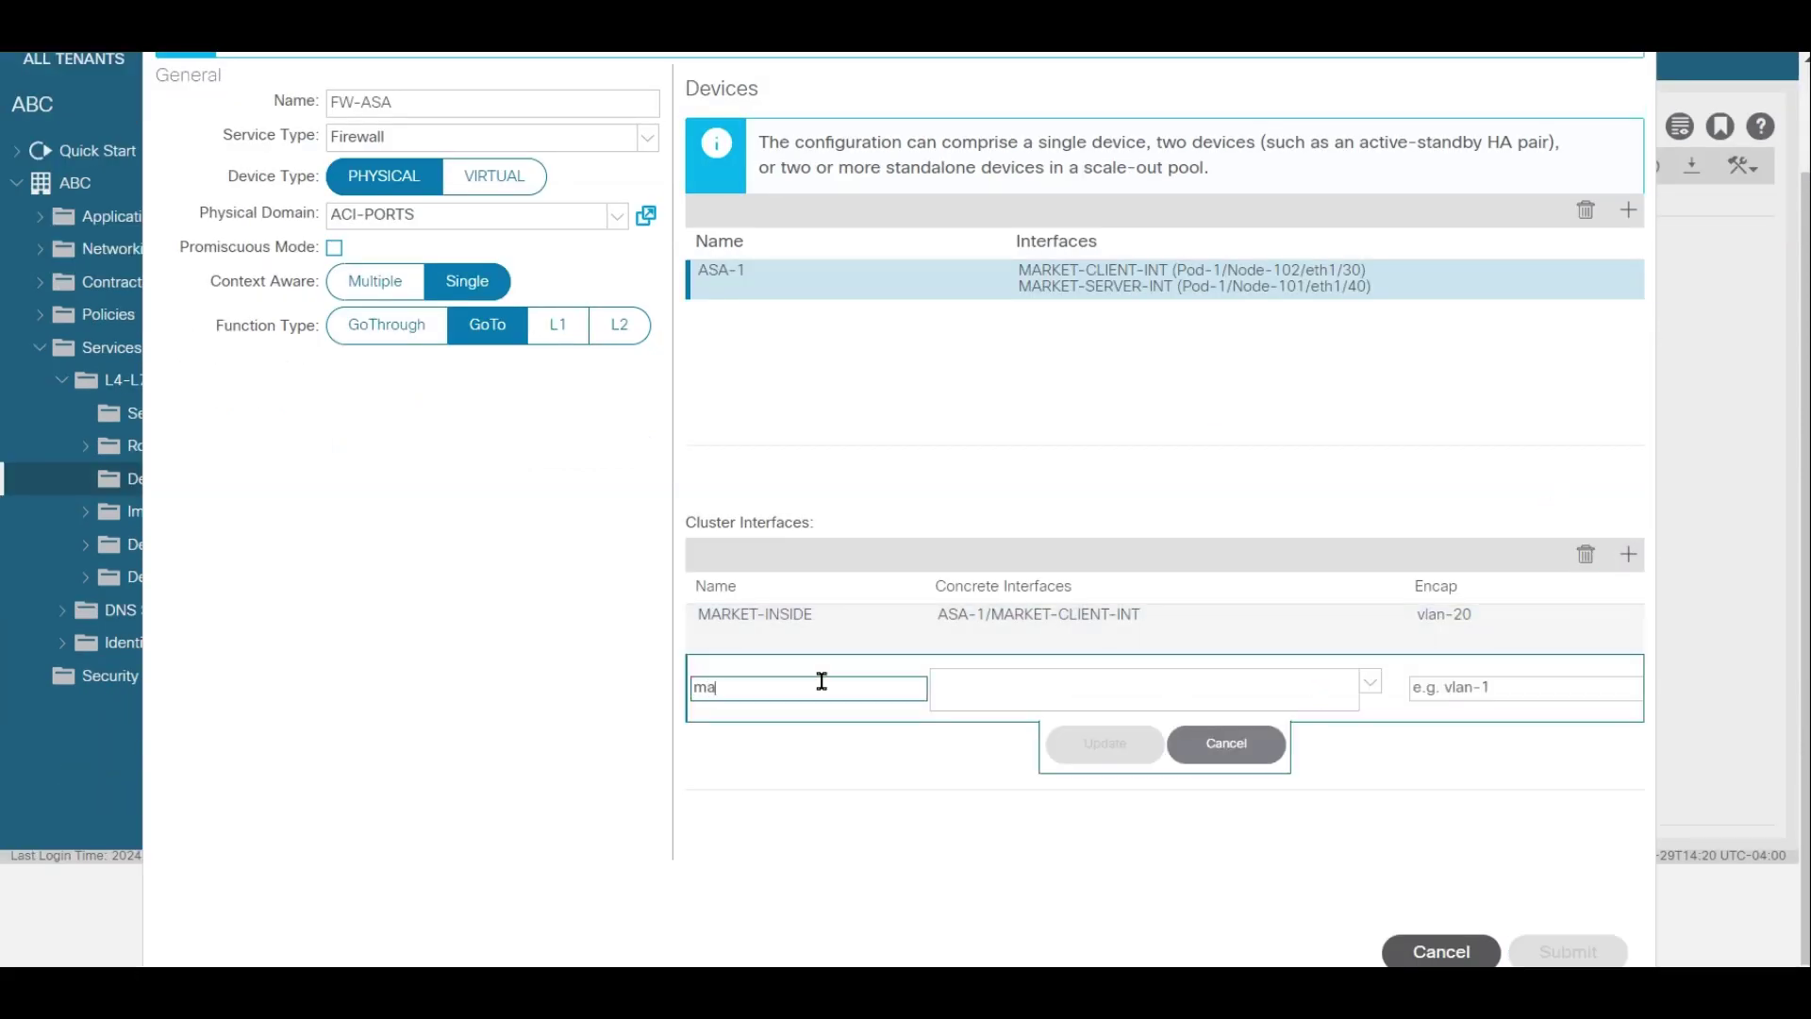
pyautogui.press('BackSpace')
pyautogui.press('BackSpace')
pyautogui.write('MARKET-OUTSIDE')
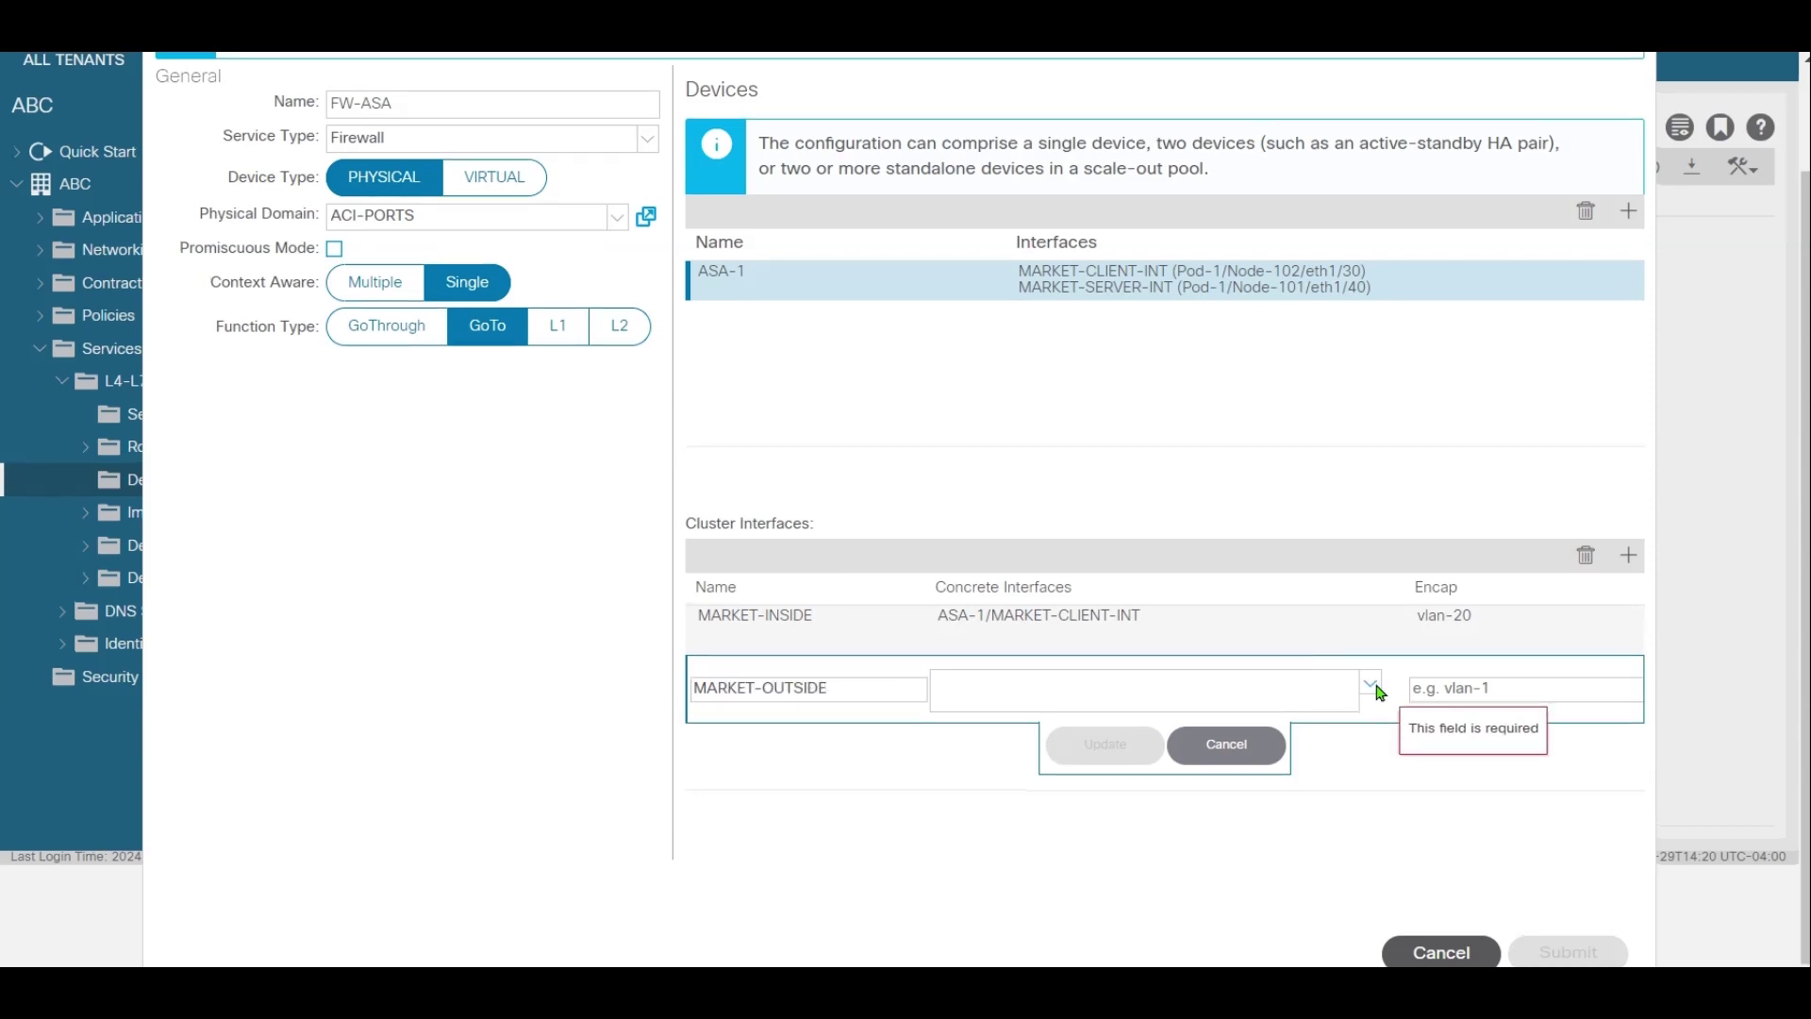
pyautogui.click(1344, 690)
pyautogui.click(1197, 768)
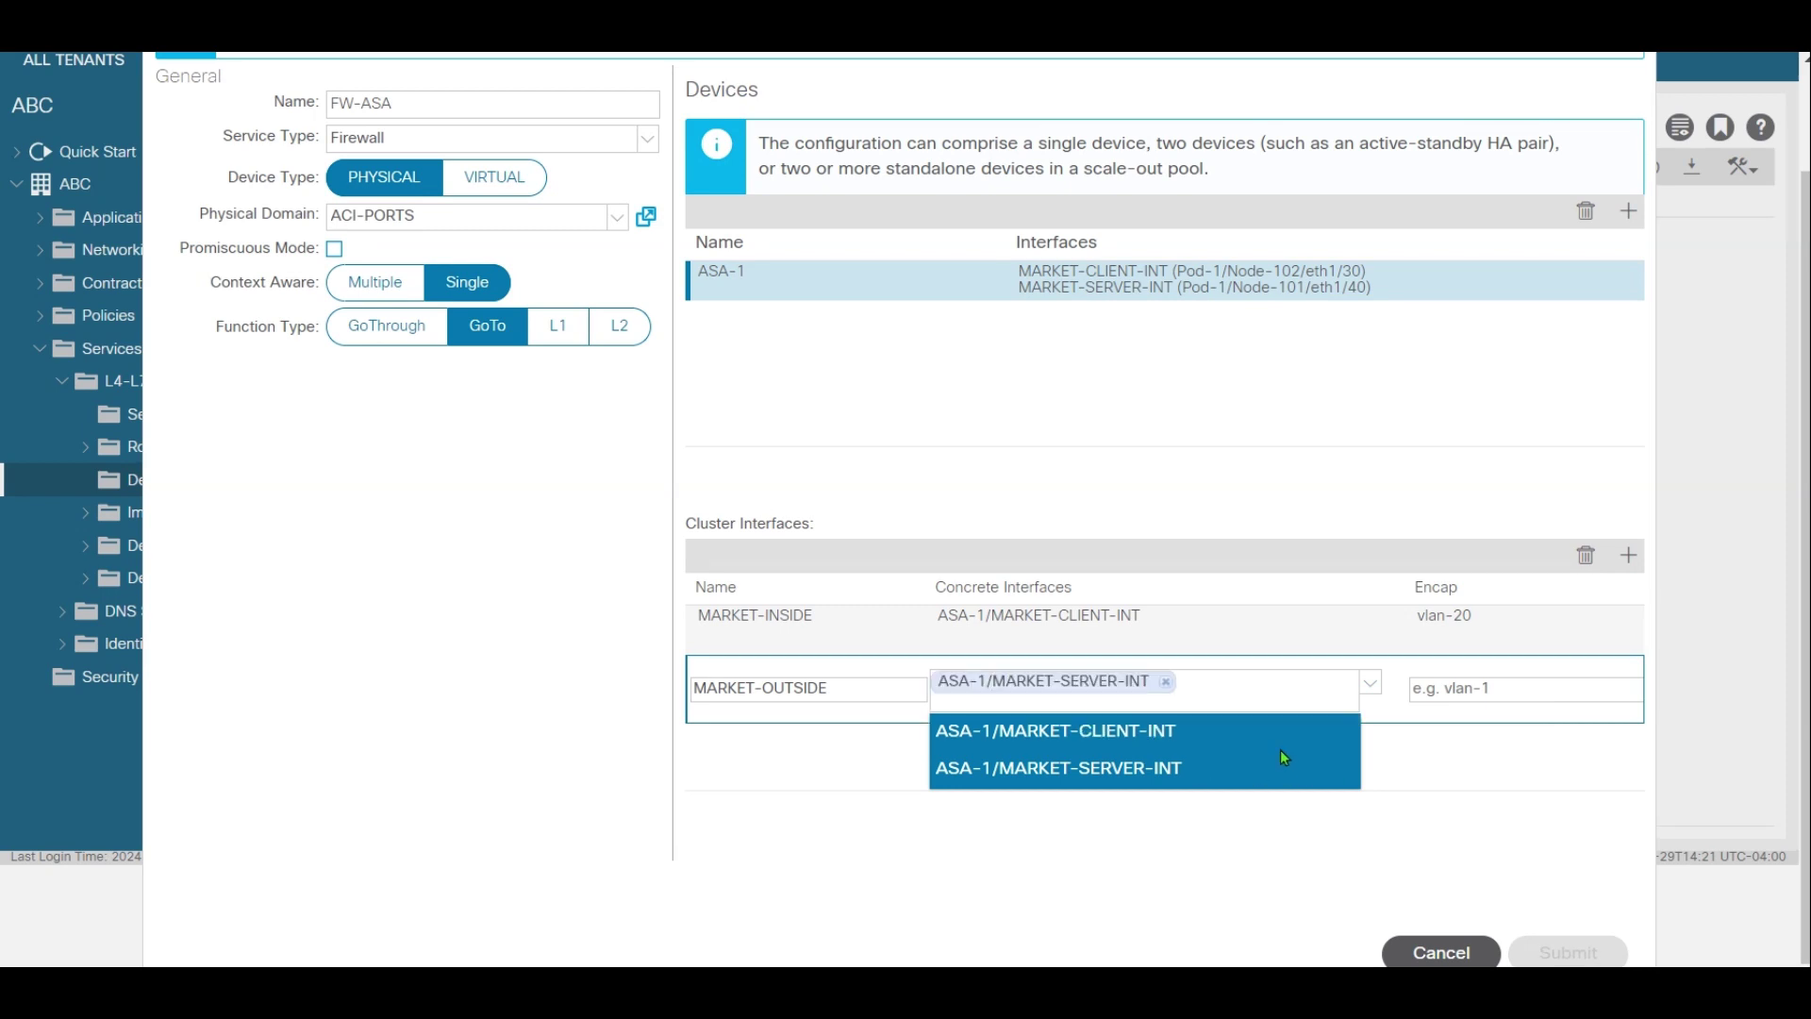
pyautogui.click(1453, 809)
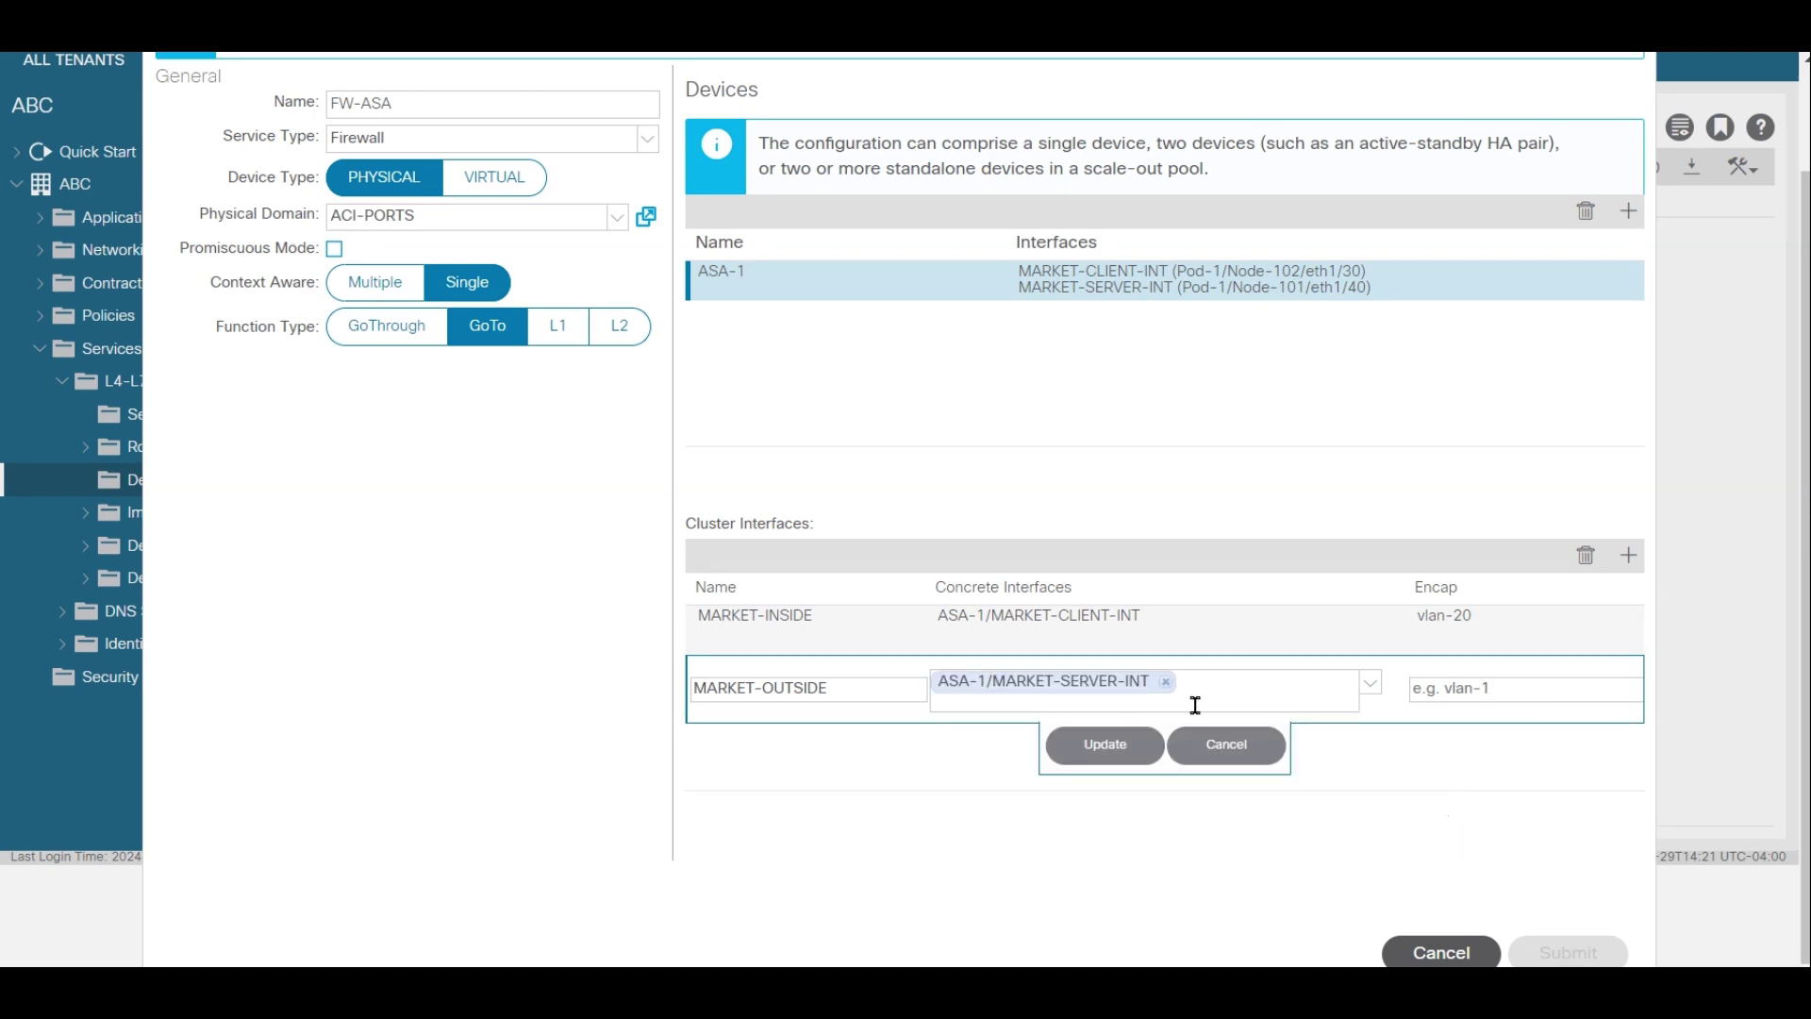
# Change the concrete interface of cluster interface MARKET-INSIDE to ASA-1/MARKET-SERVER-INT and save the entry
pyautogui.click(1196, 618)
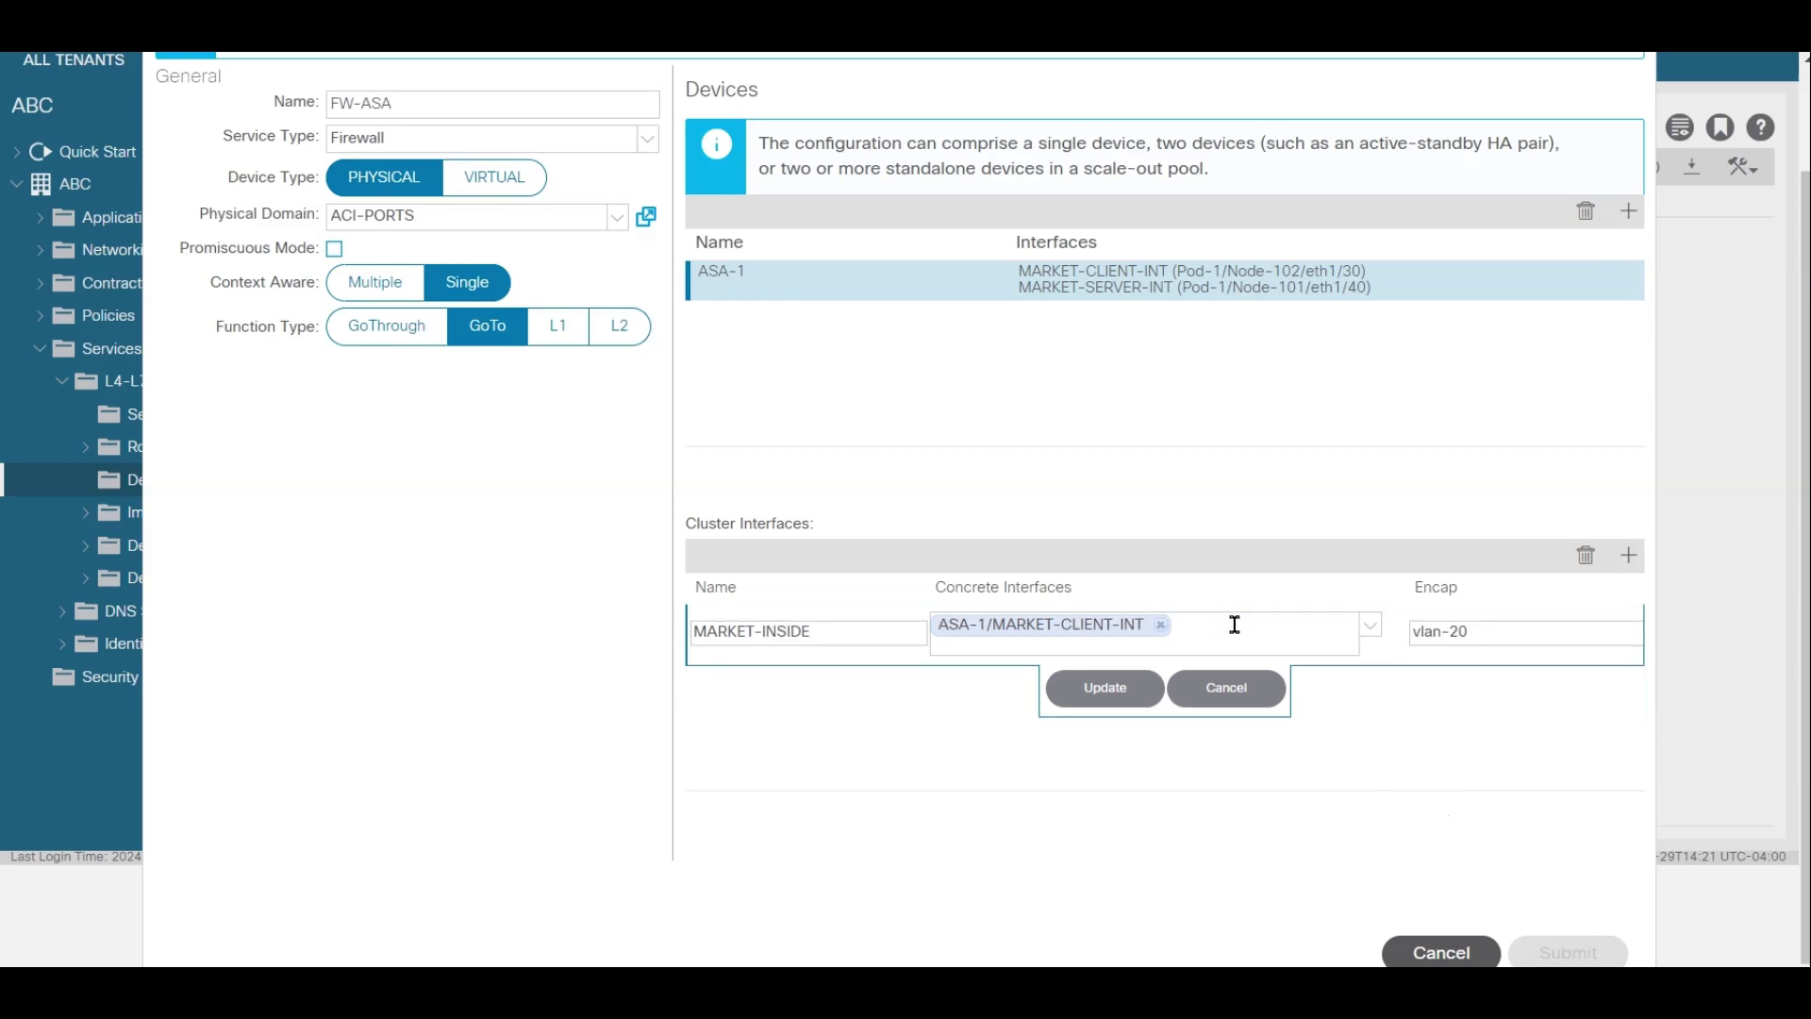
pyautogui.click(1358, 630)
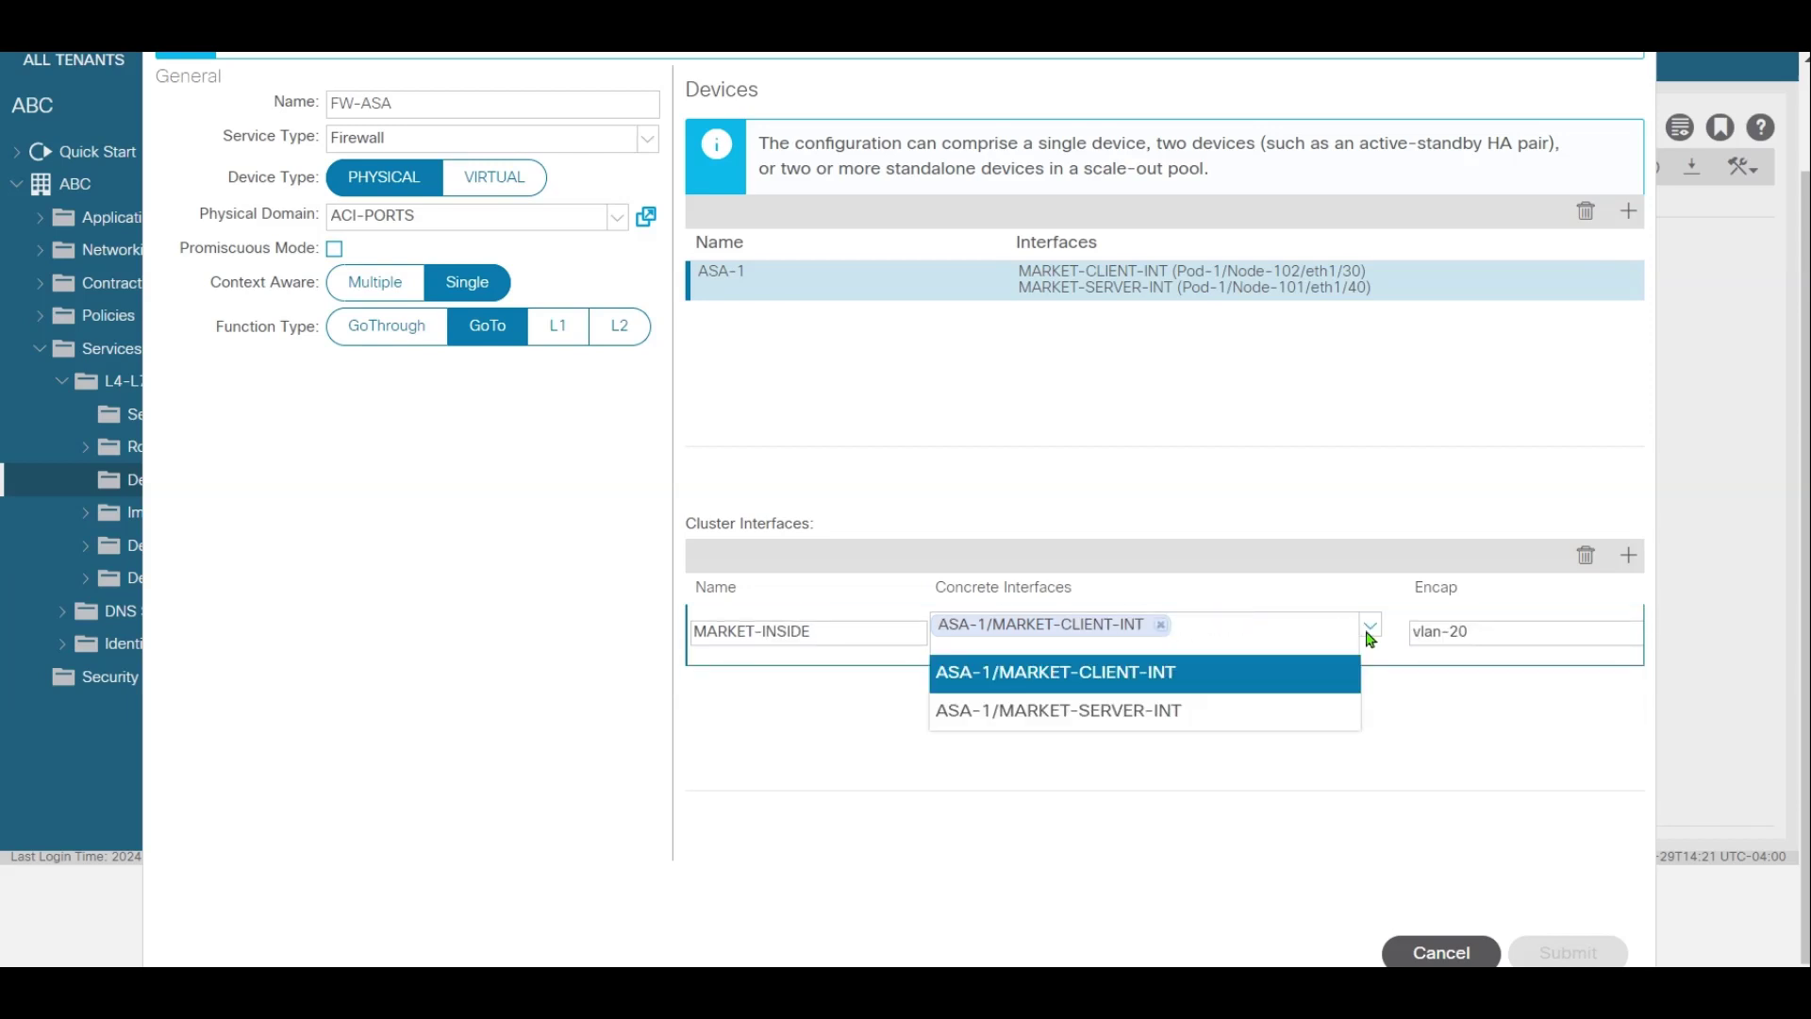
pyautogui.click(1203, 712)
pyautogui.click(1160, 618)
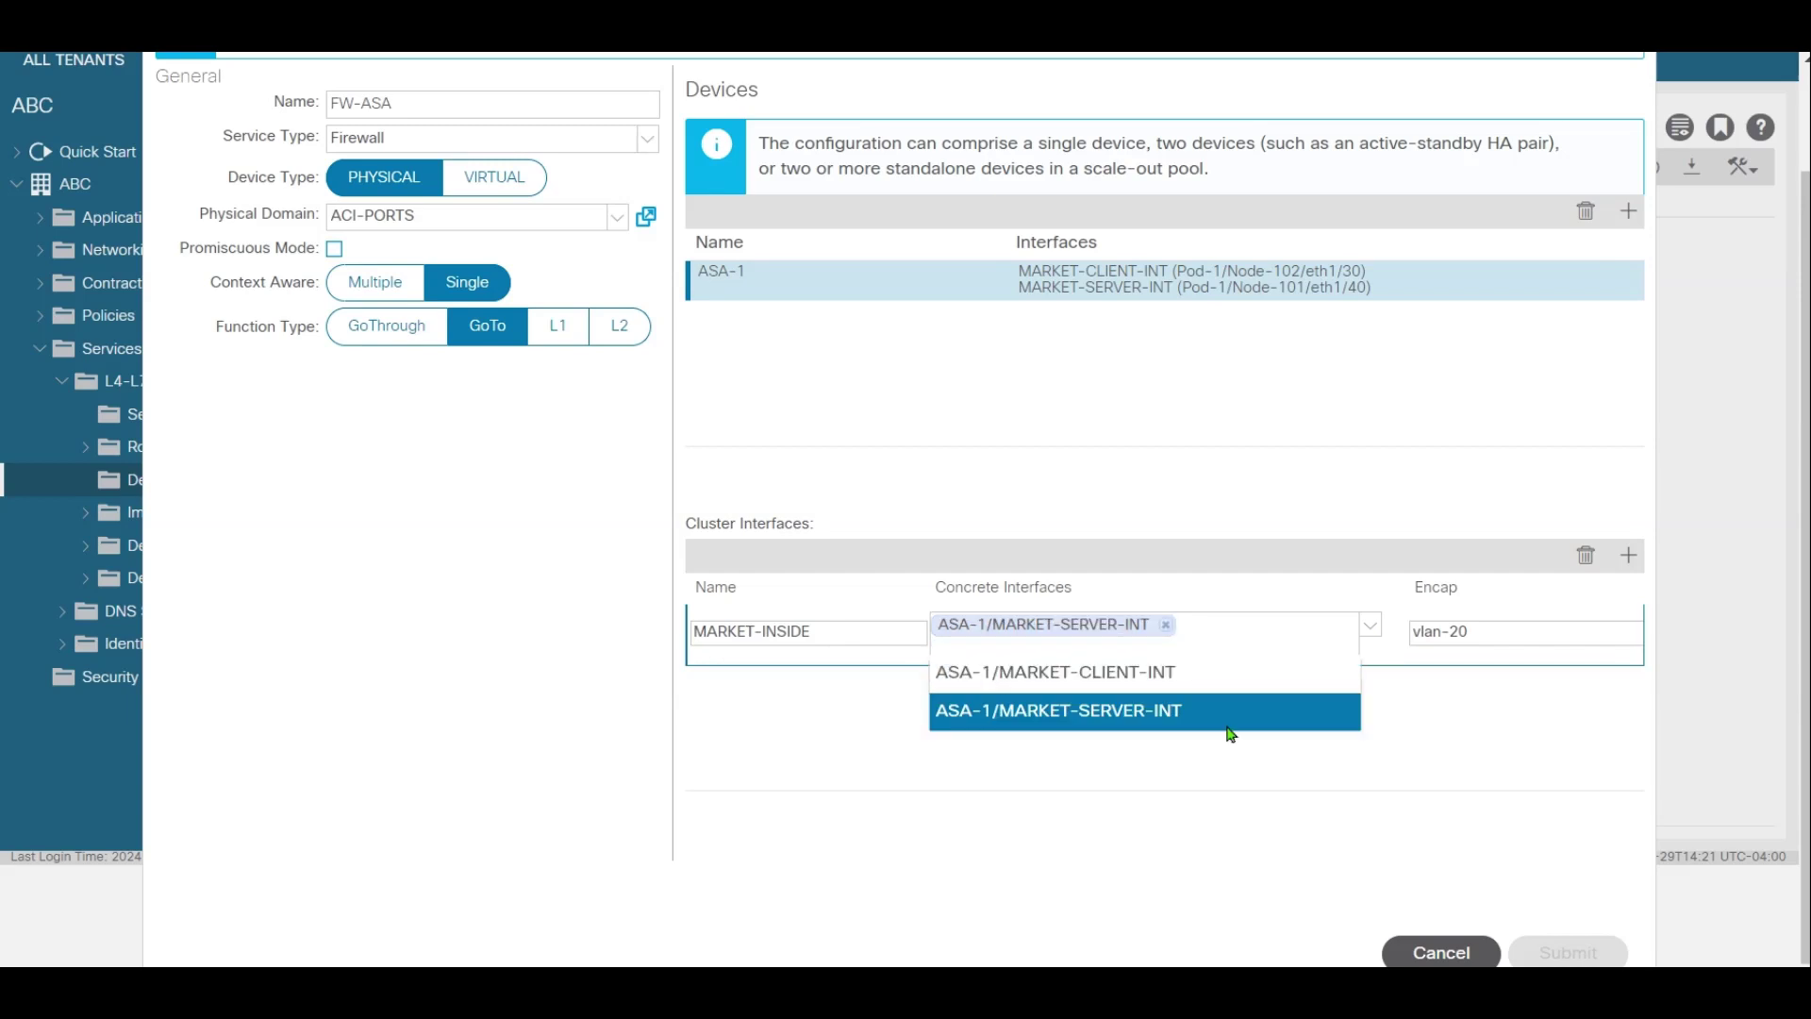
pyautogui.click(1303, 810)
pyautogui.click(1081, 691)
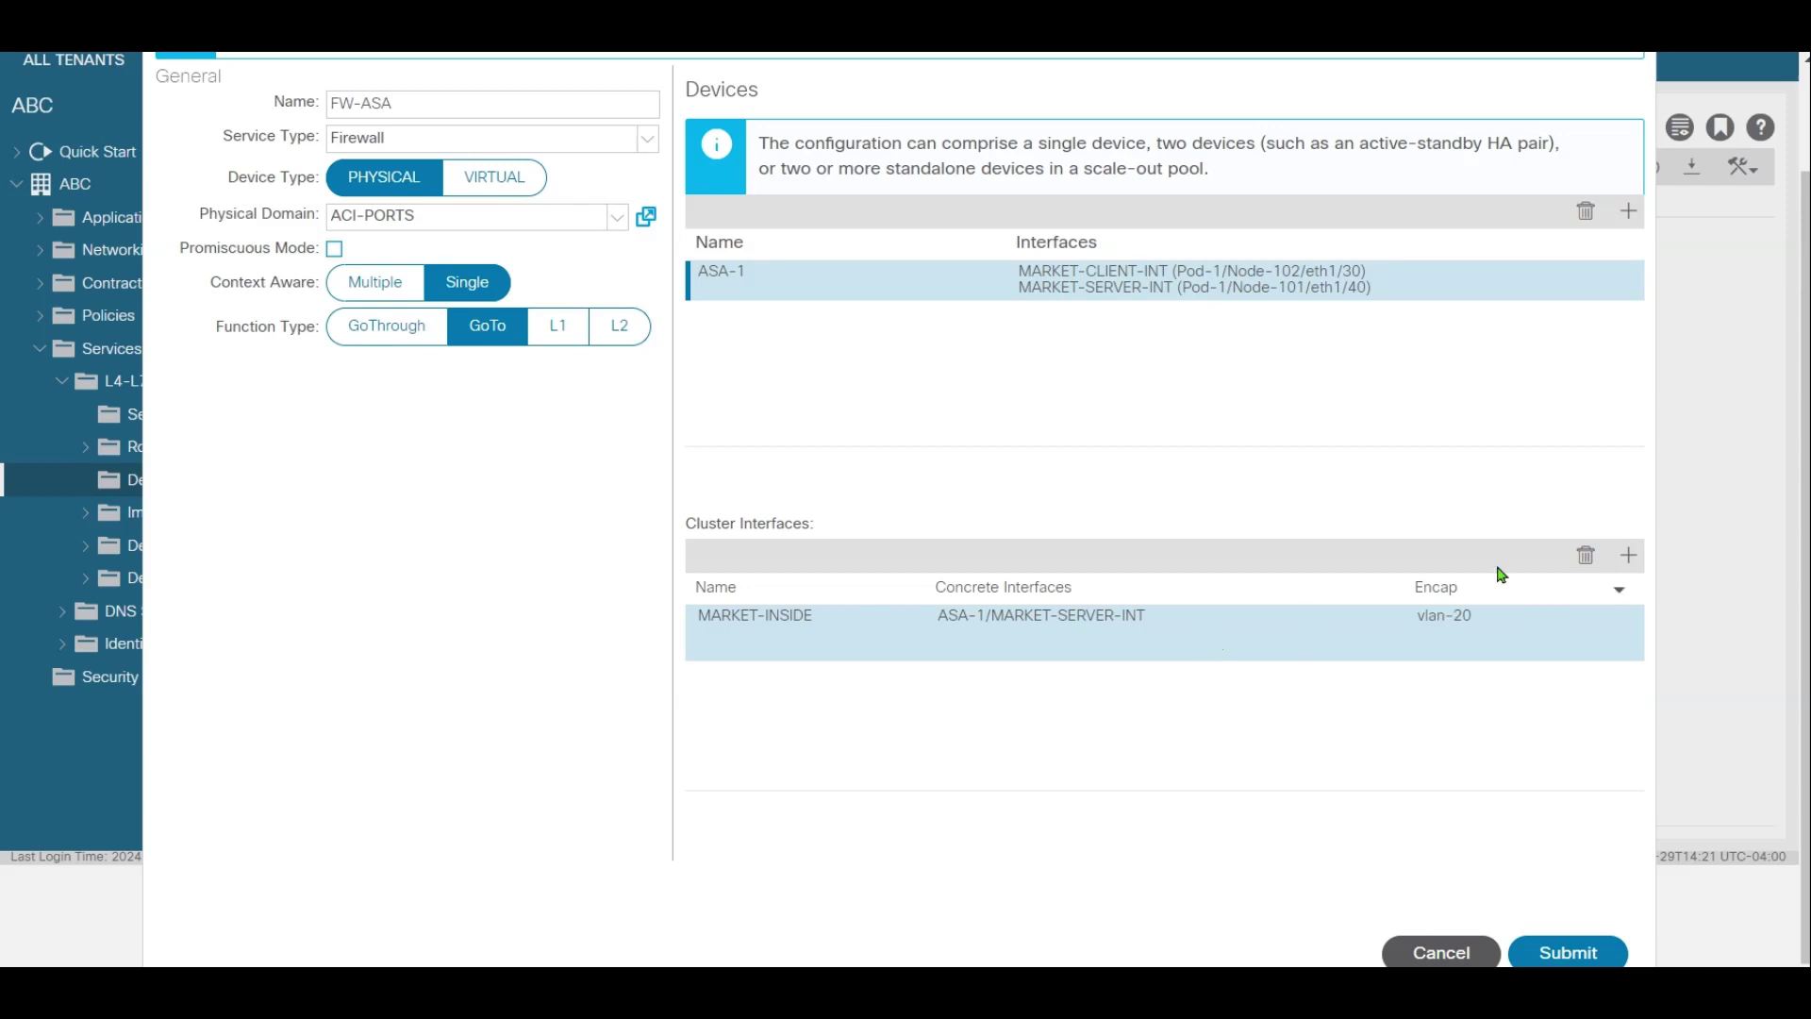
# Add cluster interface MARKET-OUTSIDE with concrete interface ASA-1/MARKET-CLIENT-INT and encapsulation vlan-10
pyautogui.click(1617, 563)
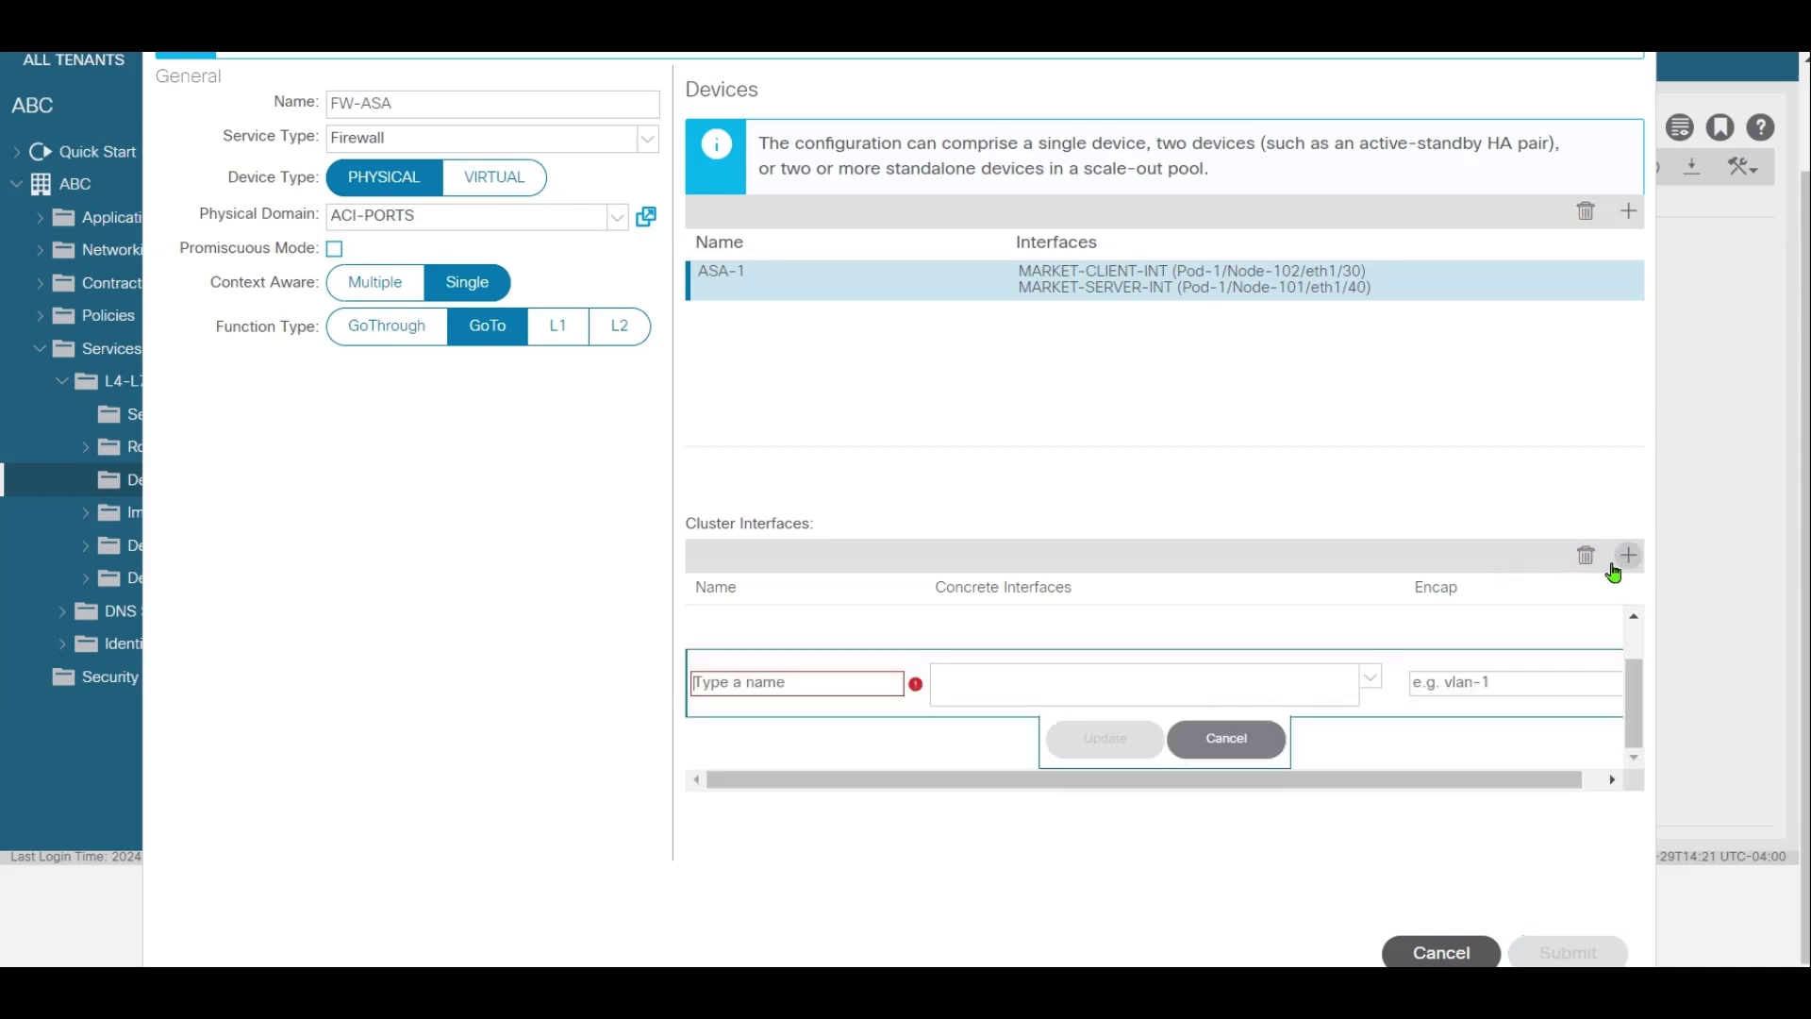
pyautogui.click(796, 683)
pyautogui.write('MARKET-OUT')
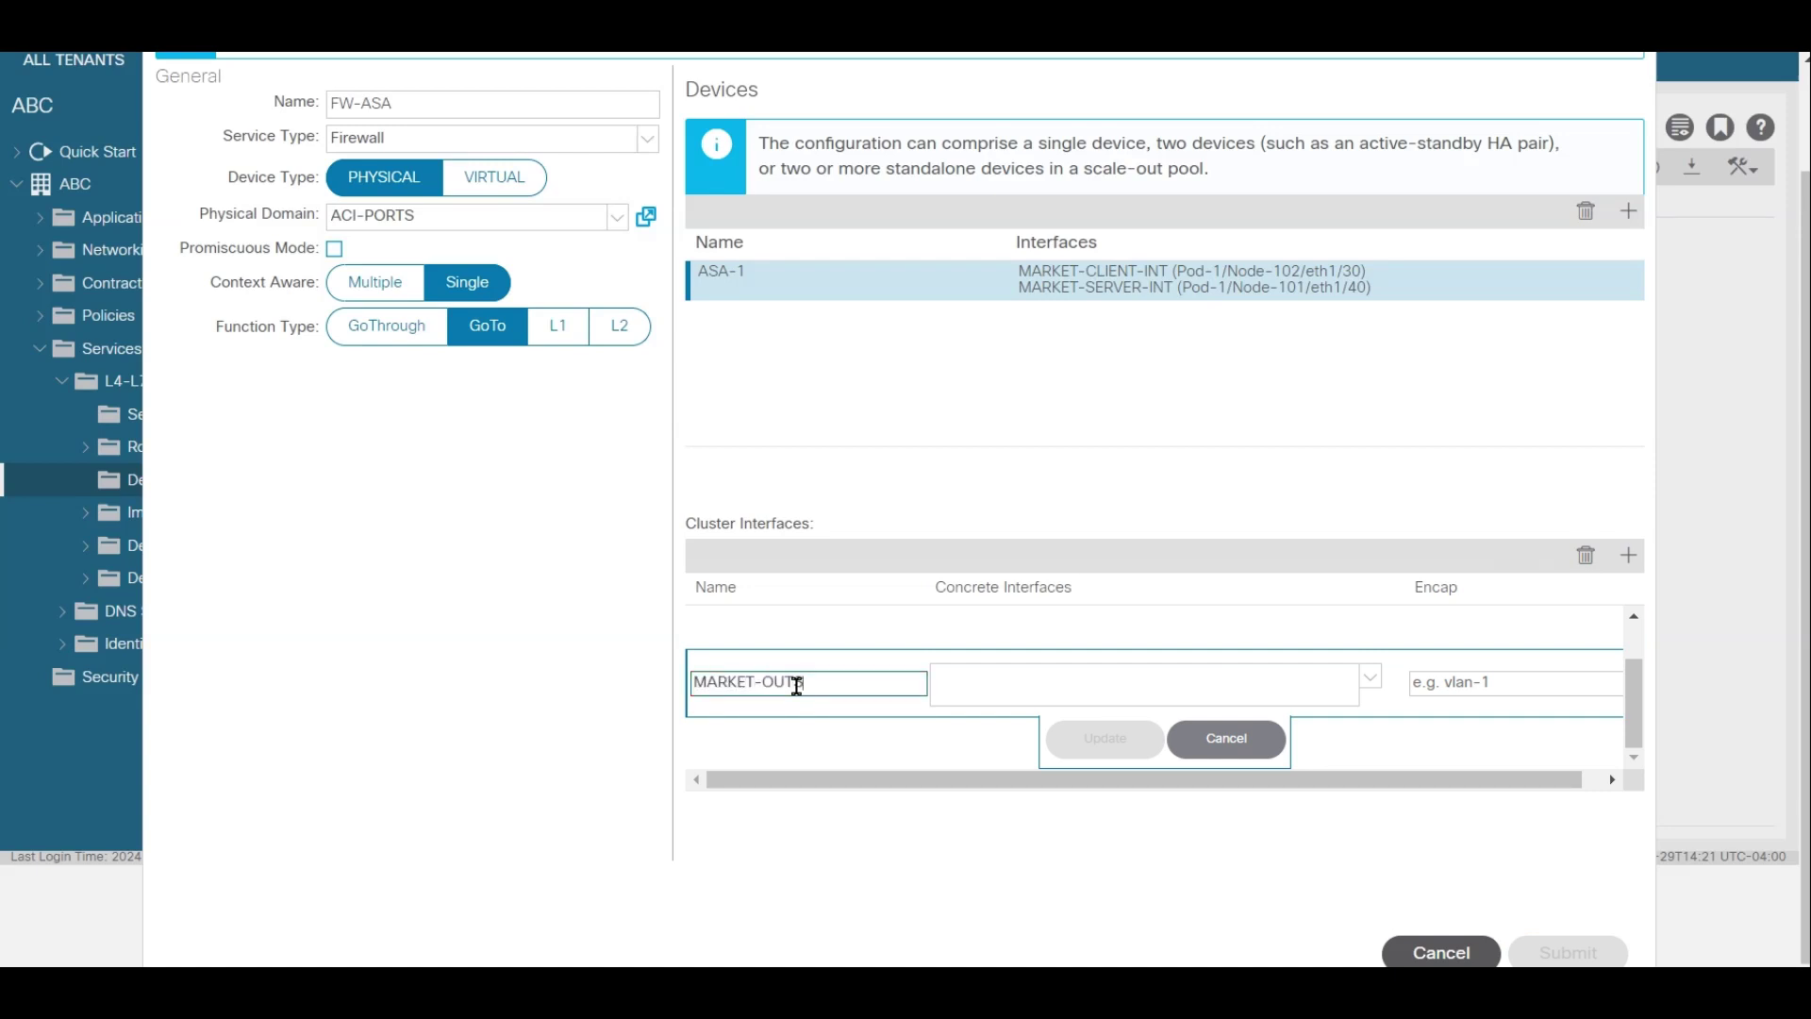
pyautogui.write('SIDE')
pyautogui.click(1371, 678)
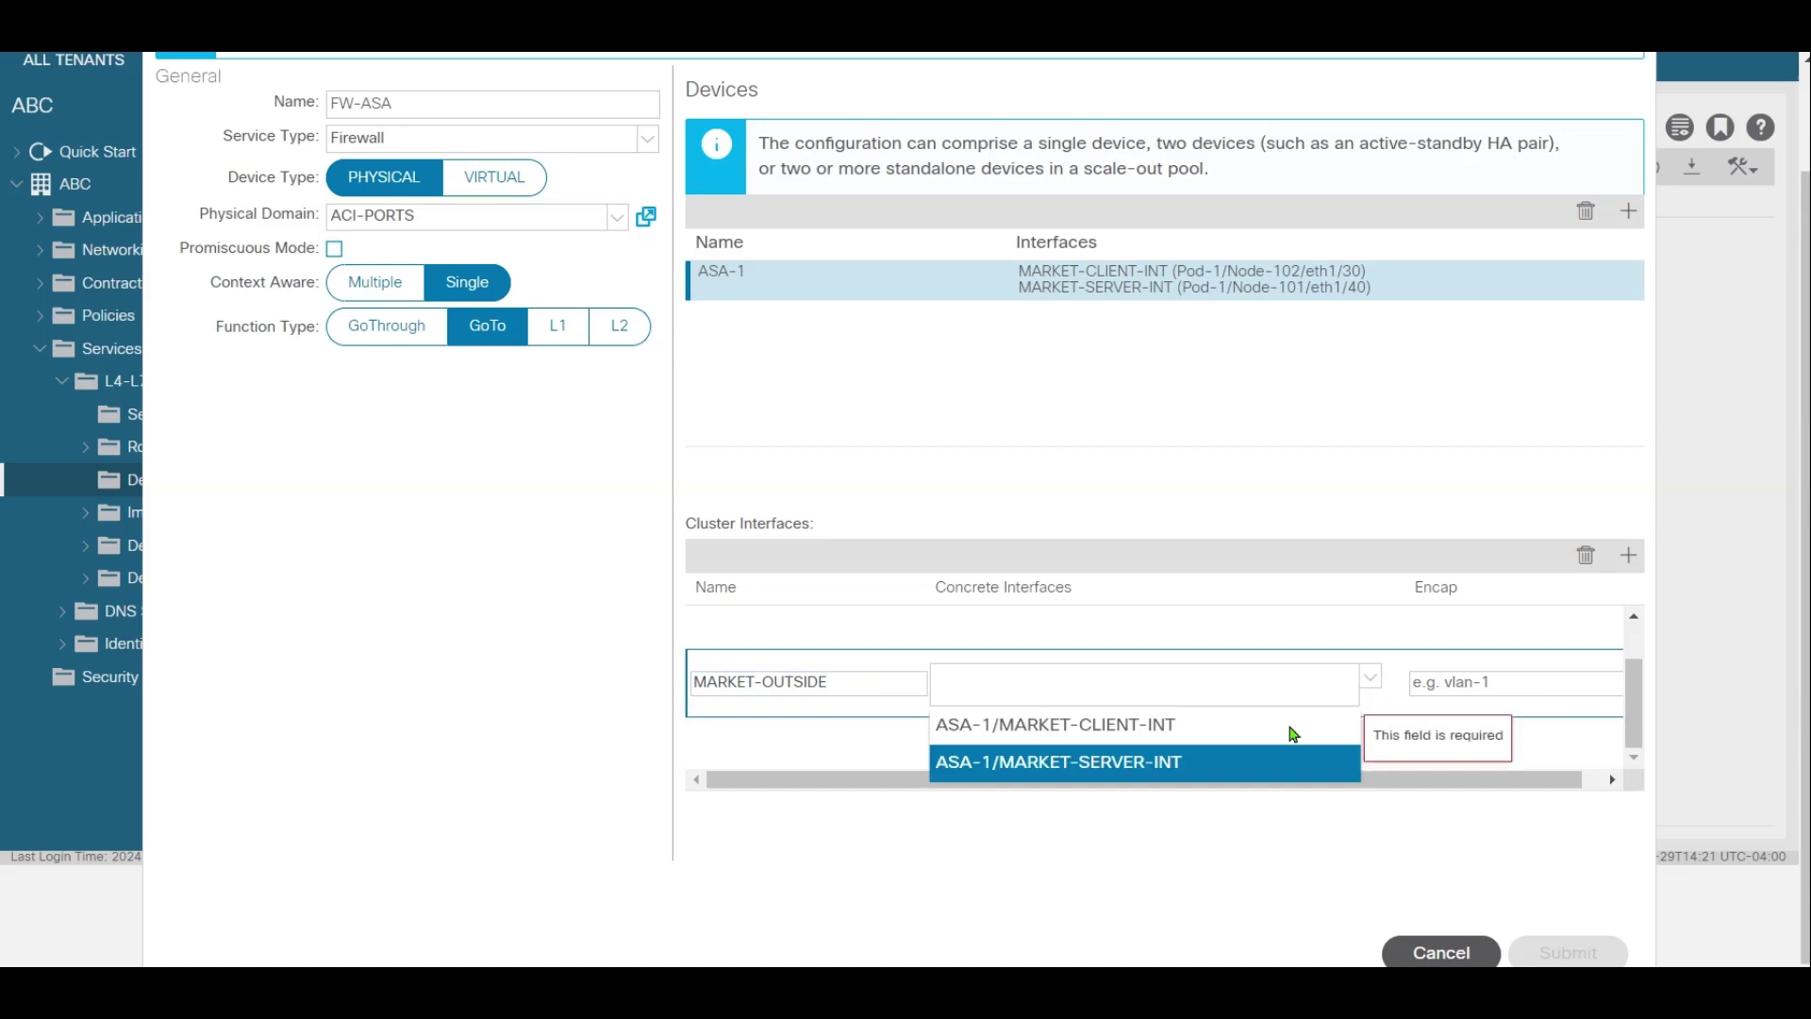
pyautogui.click(1267, 739)
pyautogui.click(1521, 678)
pyautogui.write('VLAN')
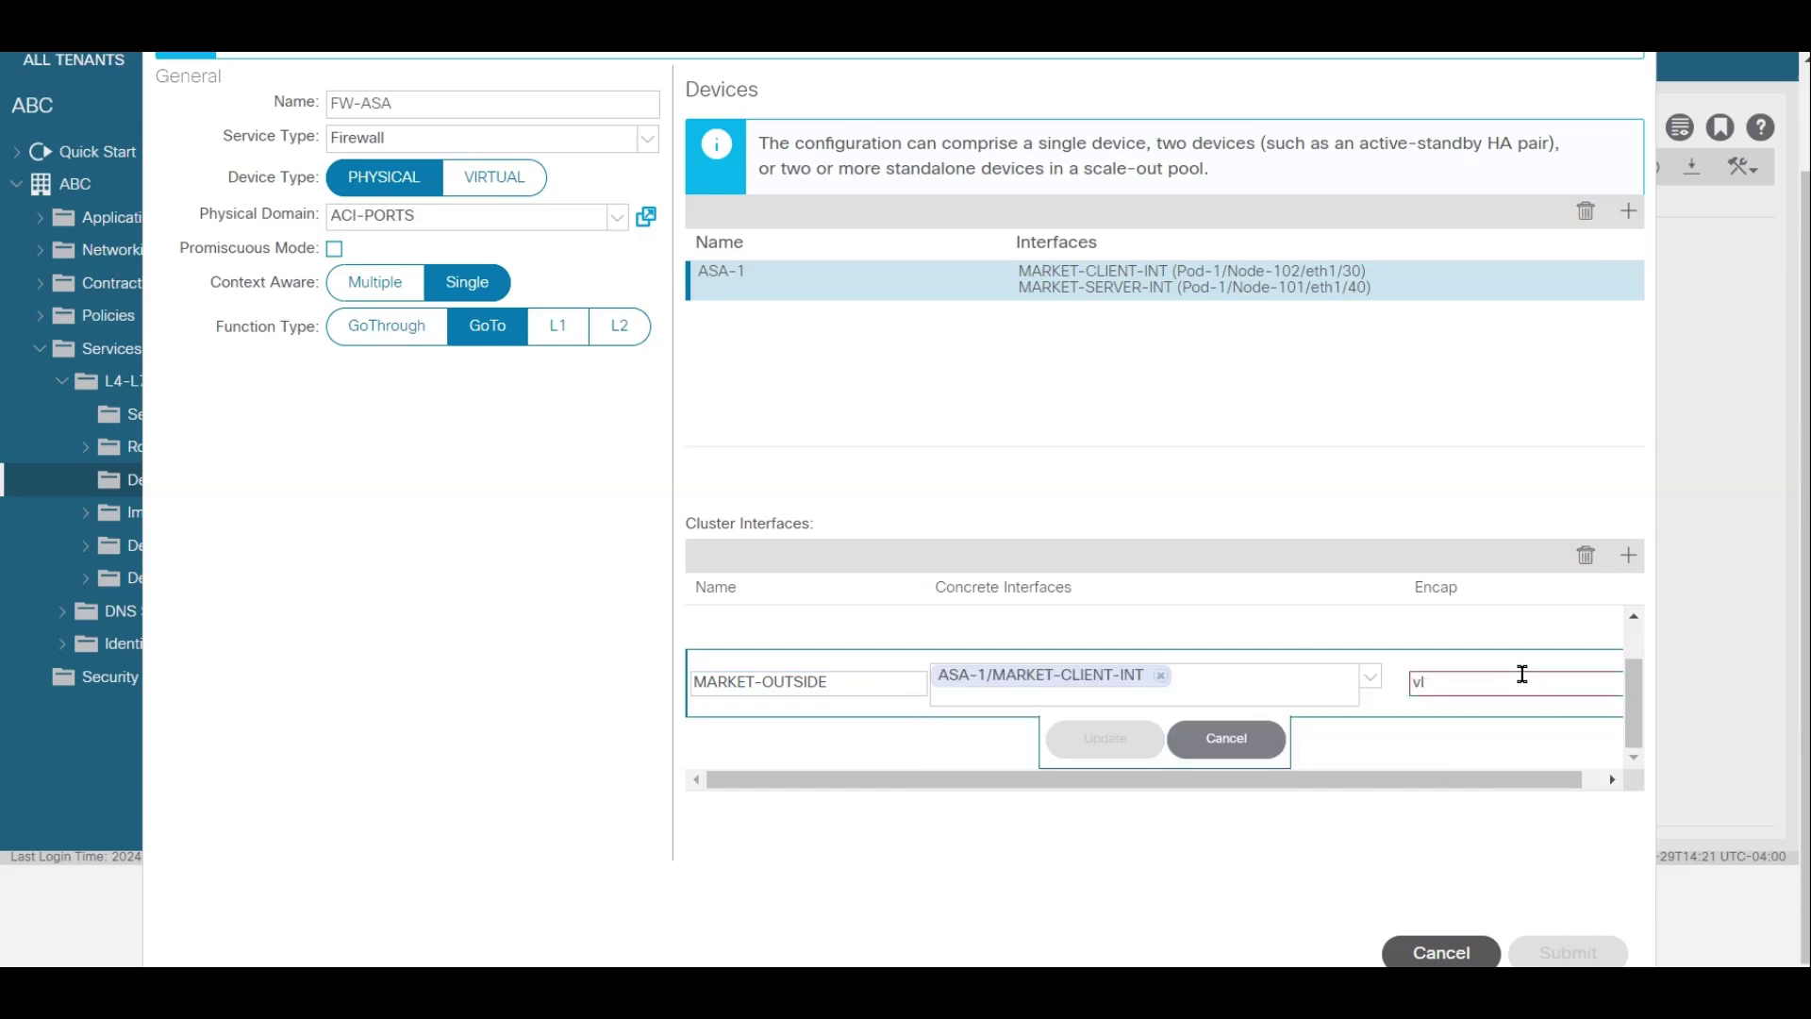
pyautogui.write('-10')
pyautogui.click(1061, 745)
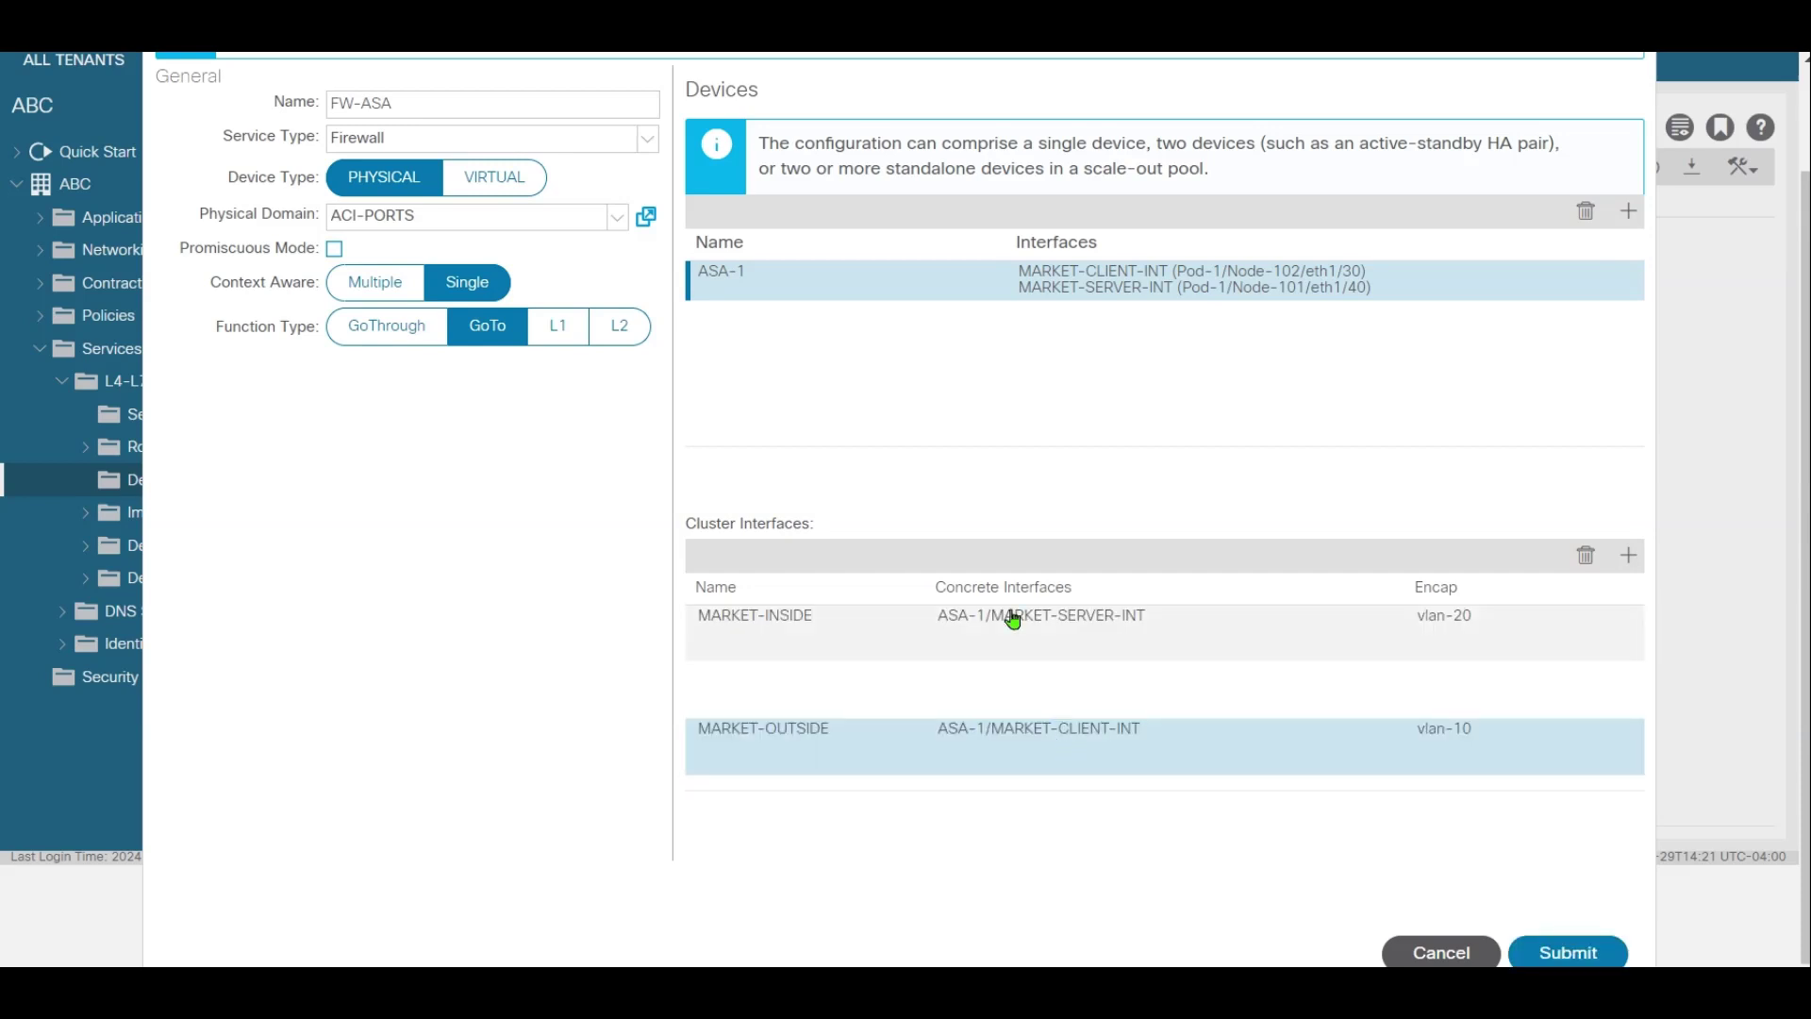
# Delete the blank cluster interface row and submit the FW-ASA device
pyautogui.click(1254, 698)
pyautogui.click(1586, 555)
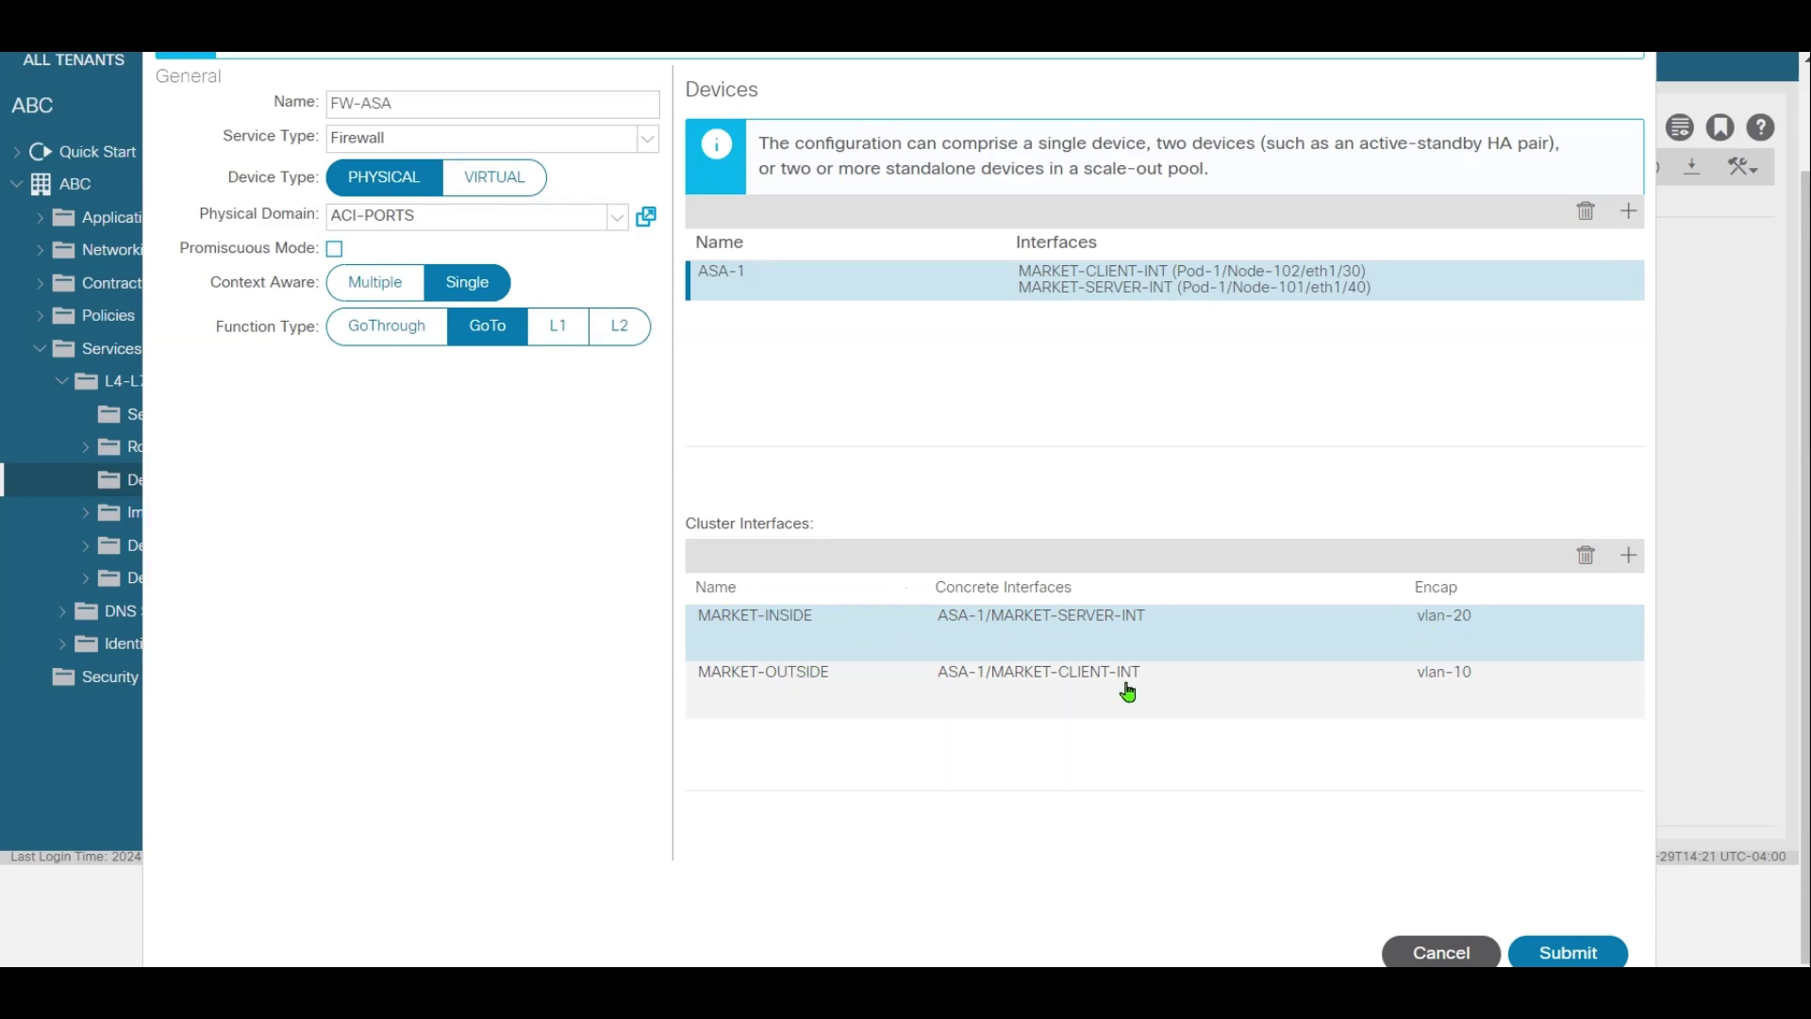
pyautogui.click(1566, 955)
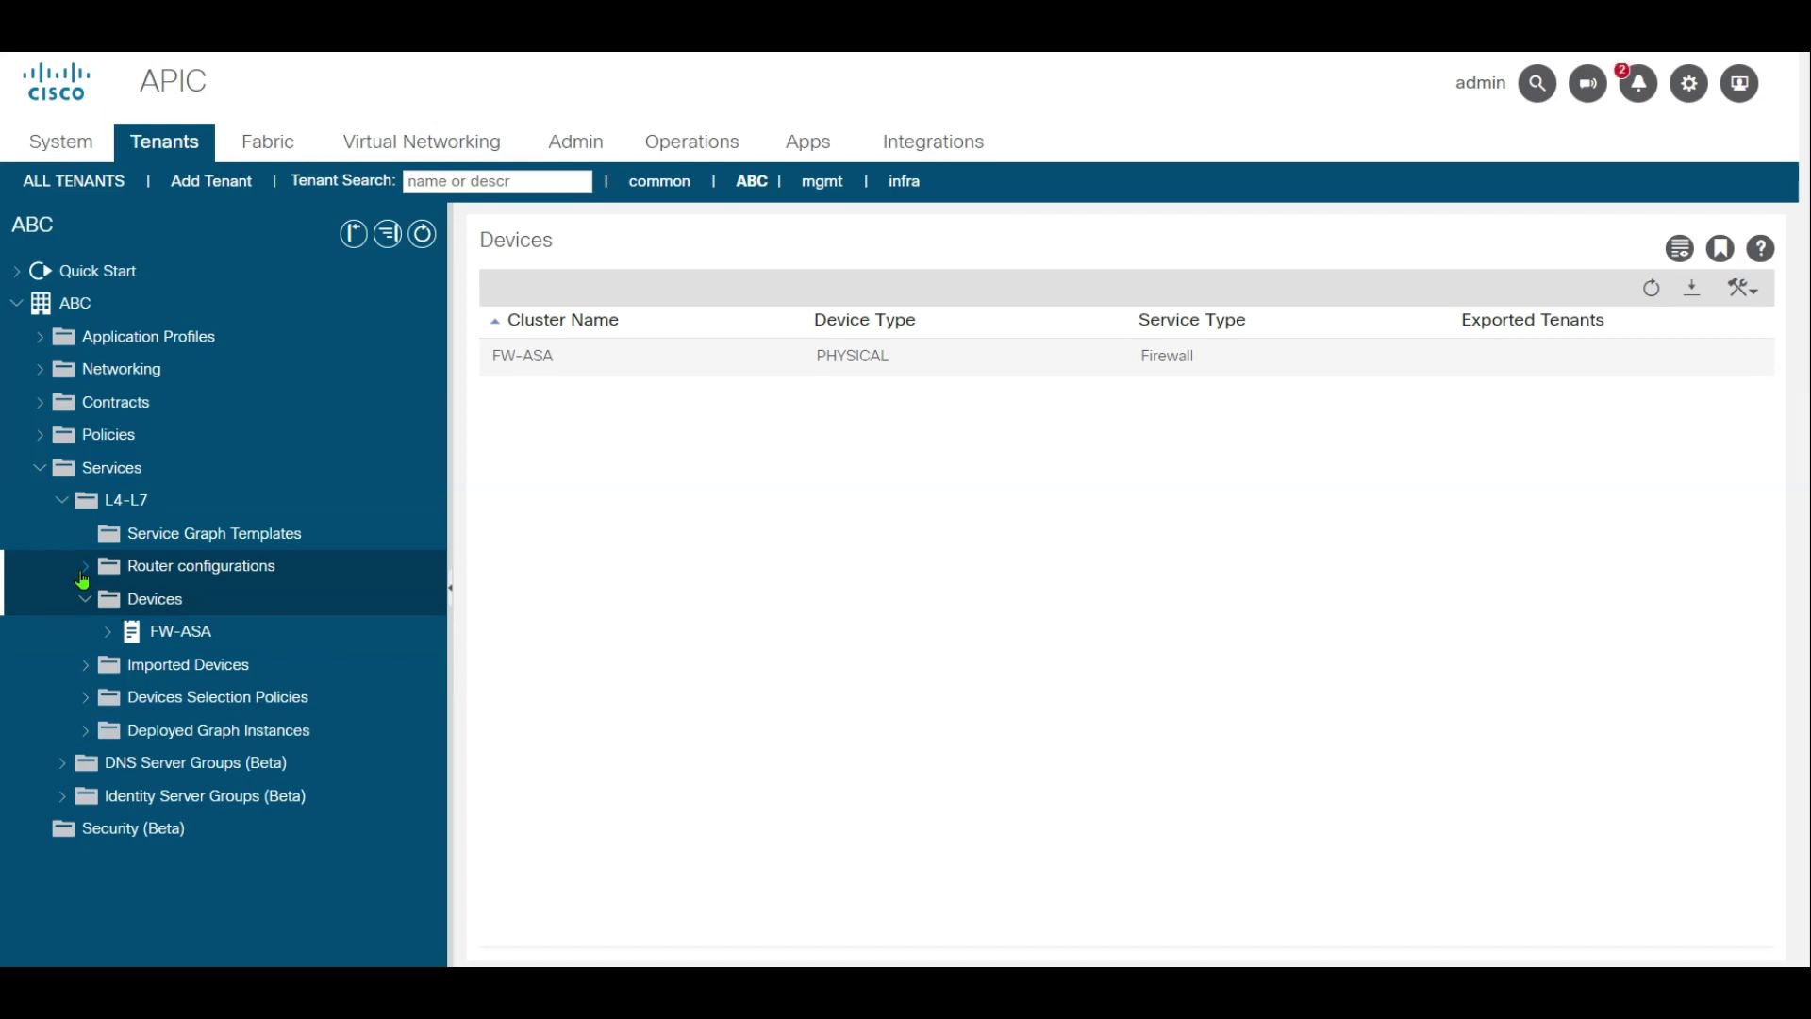
# Start an L4-L7 service graph template and place ABC/FW-ASA between the consumer and provider EPGs
pyautogui.click(193, 535)
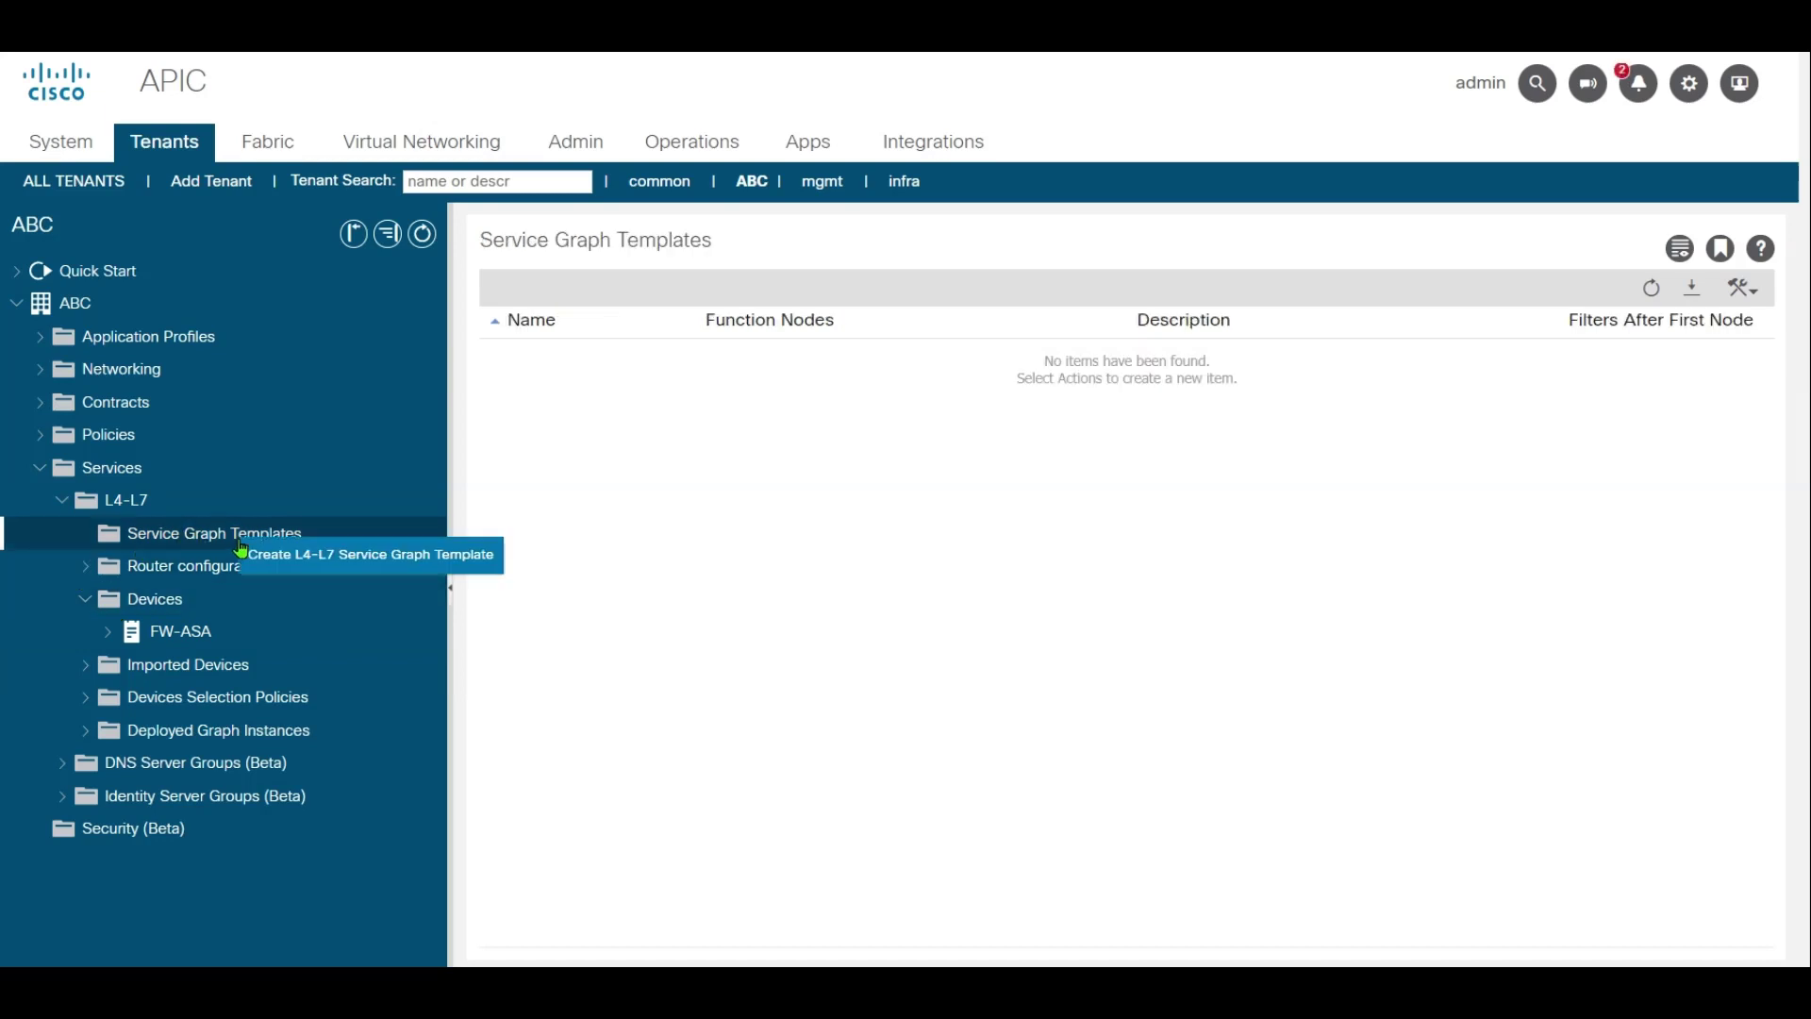
pyautogui.click(311, 557)
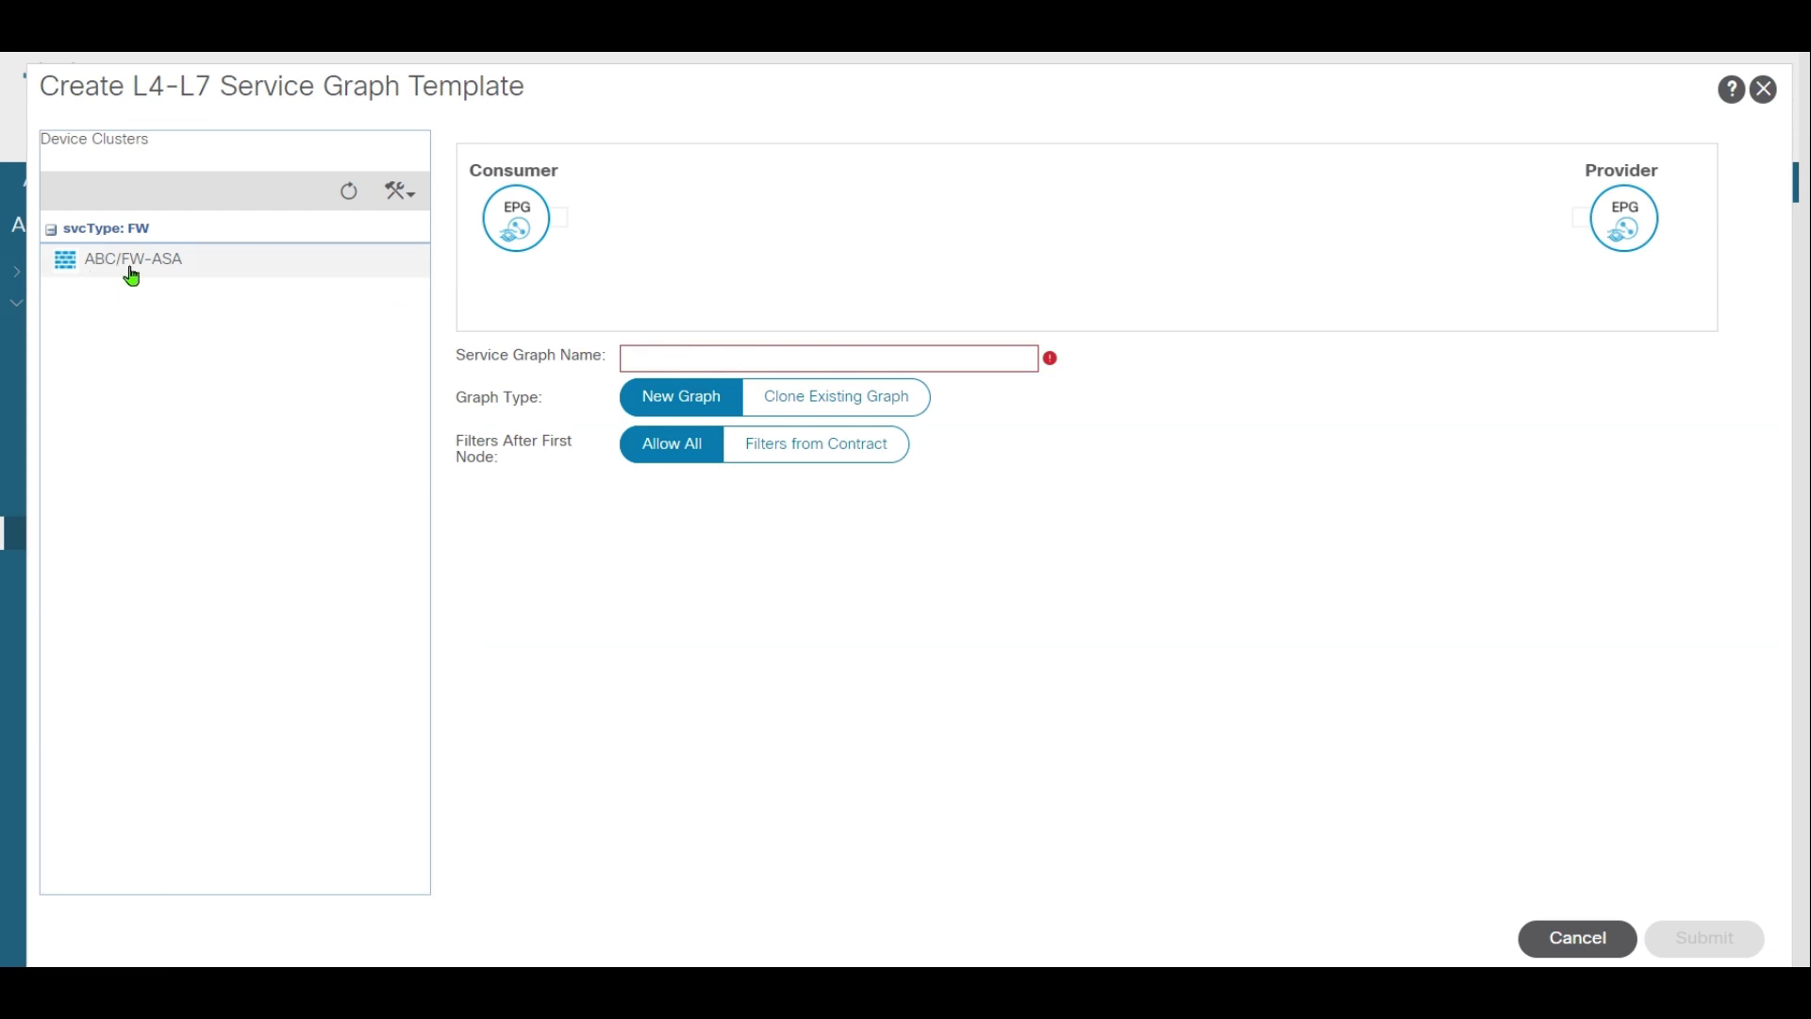
pyautogui.moveTo(89, 269); pyautogui.dragTo(1066, 245)
# Name the service graph ASA-TEMPLATE, set the firewall to Routed, and submit the template
pyautogui.click(786, 360)
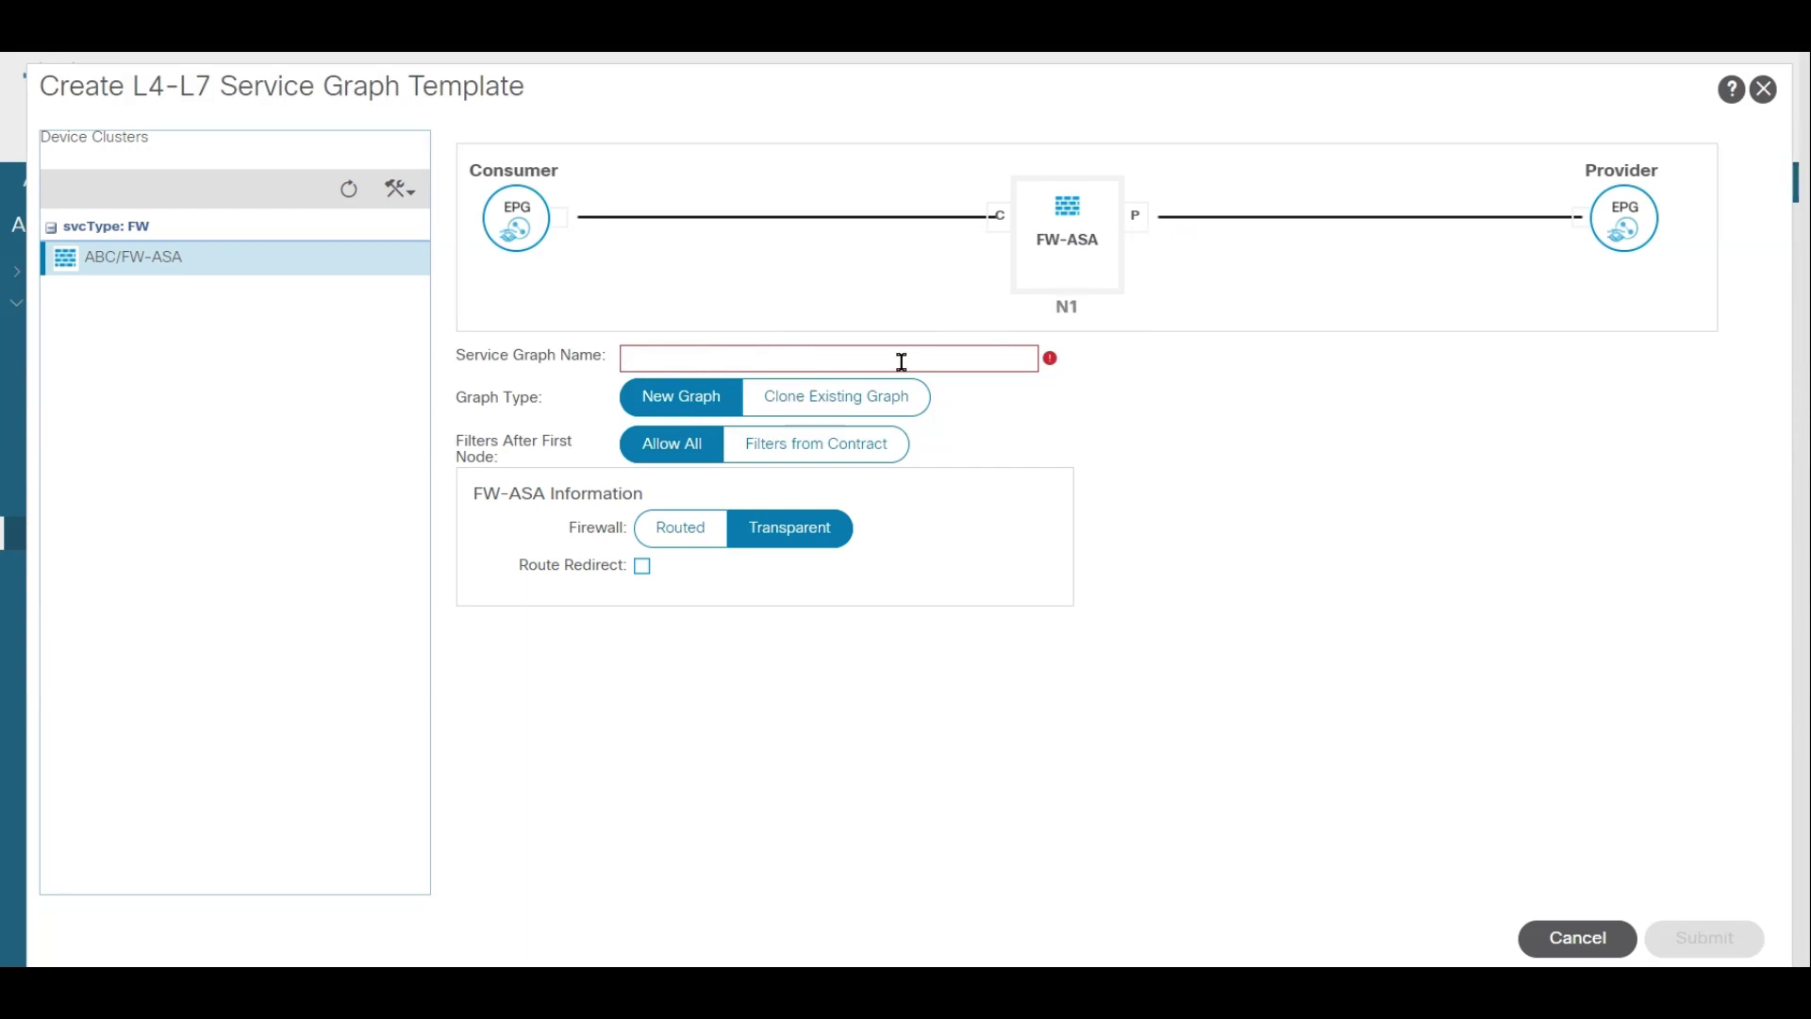
pyautogui.write('as')
pyautogui.press('BackSpace')
pyautogui.press('BackSpace')
pyautogui.write('ASA-TEMPLATE')
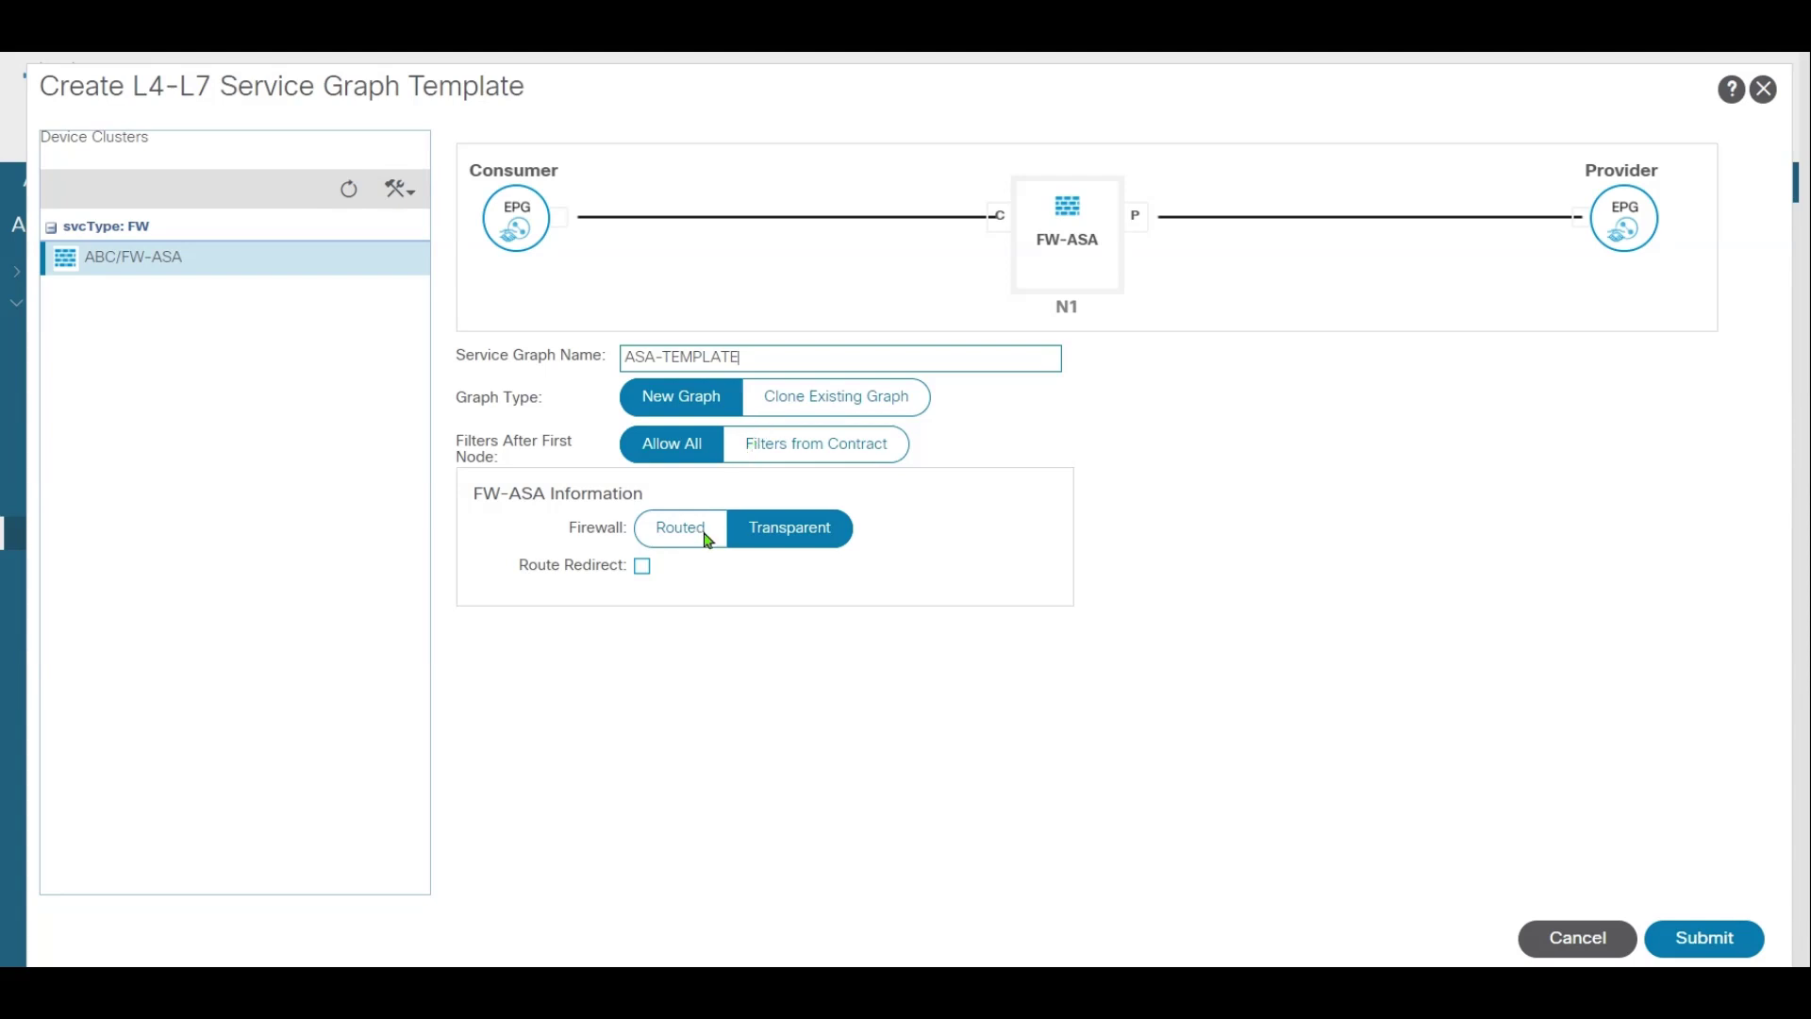
pyautogui.click(687, 536)
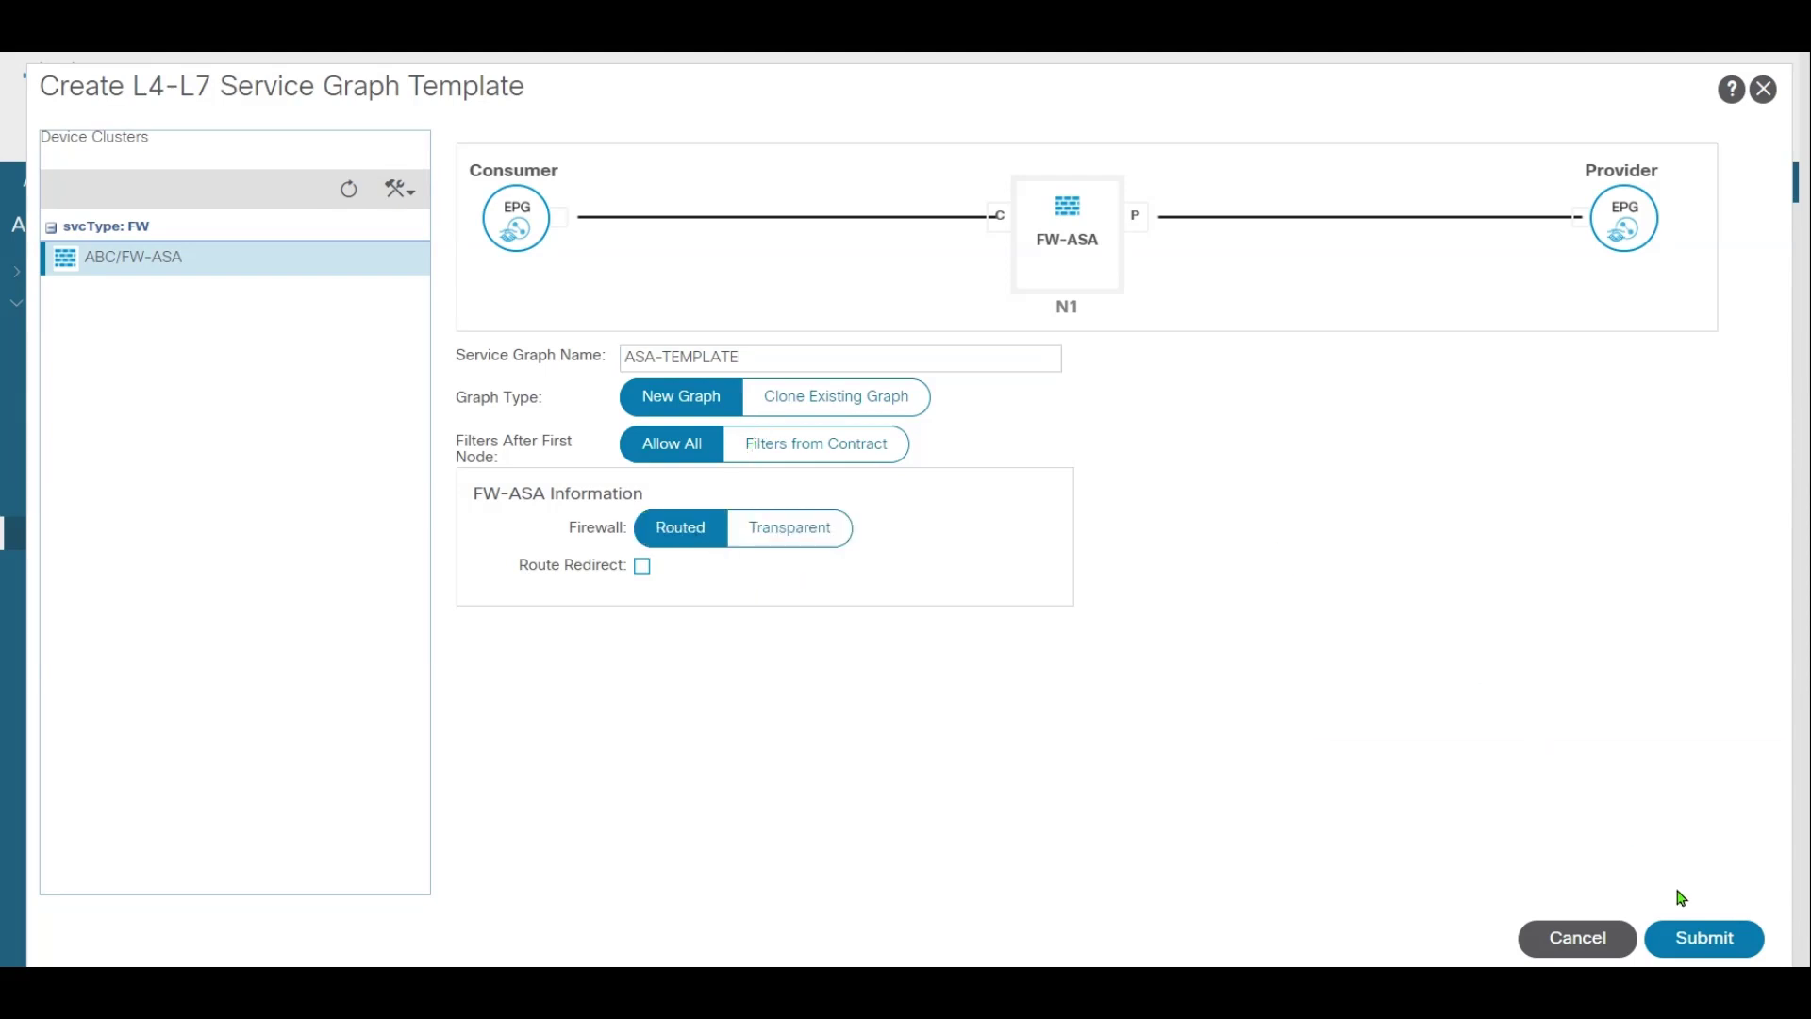
pyautogui.click(1707, 939)
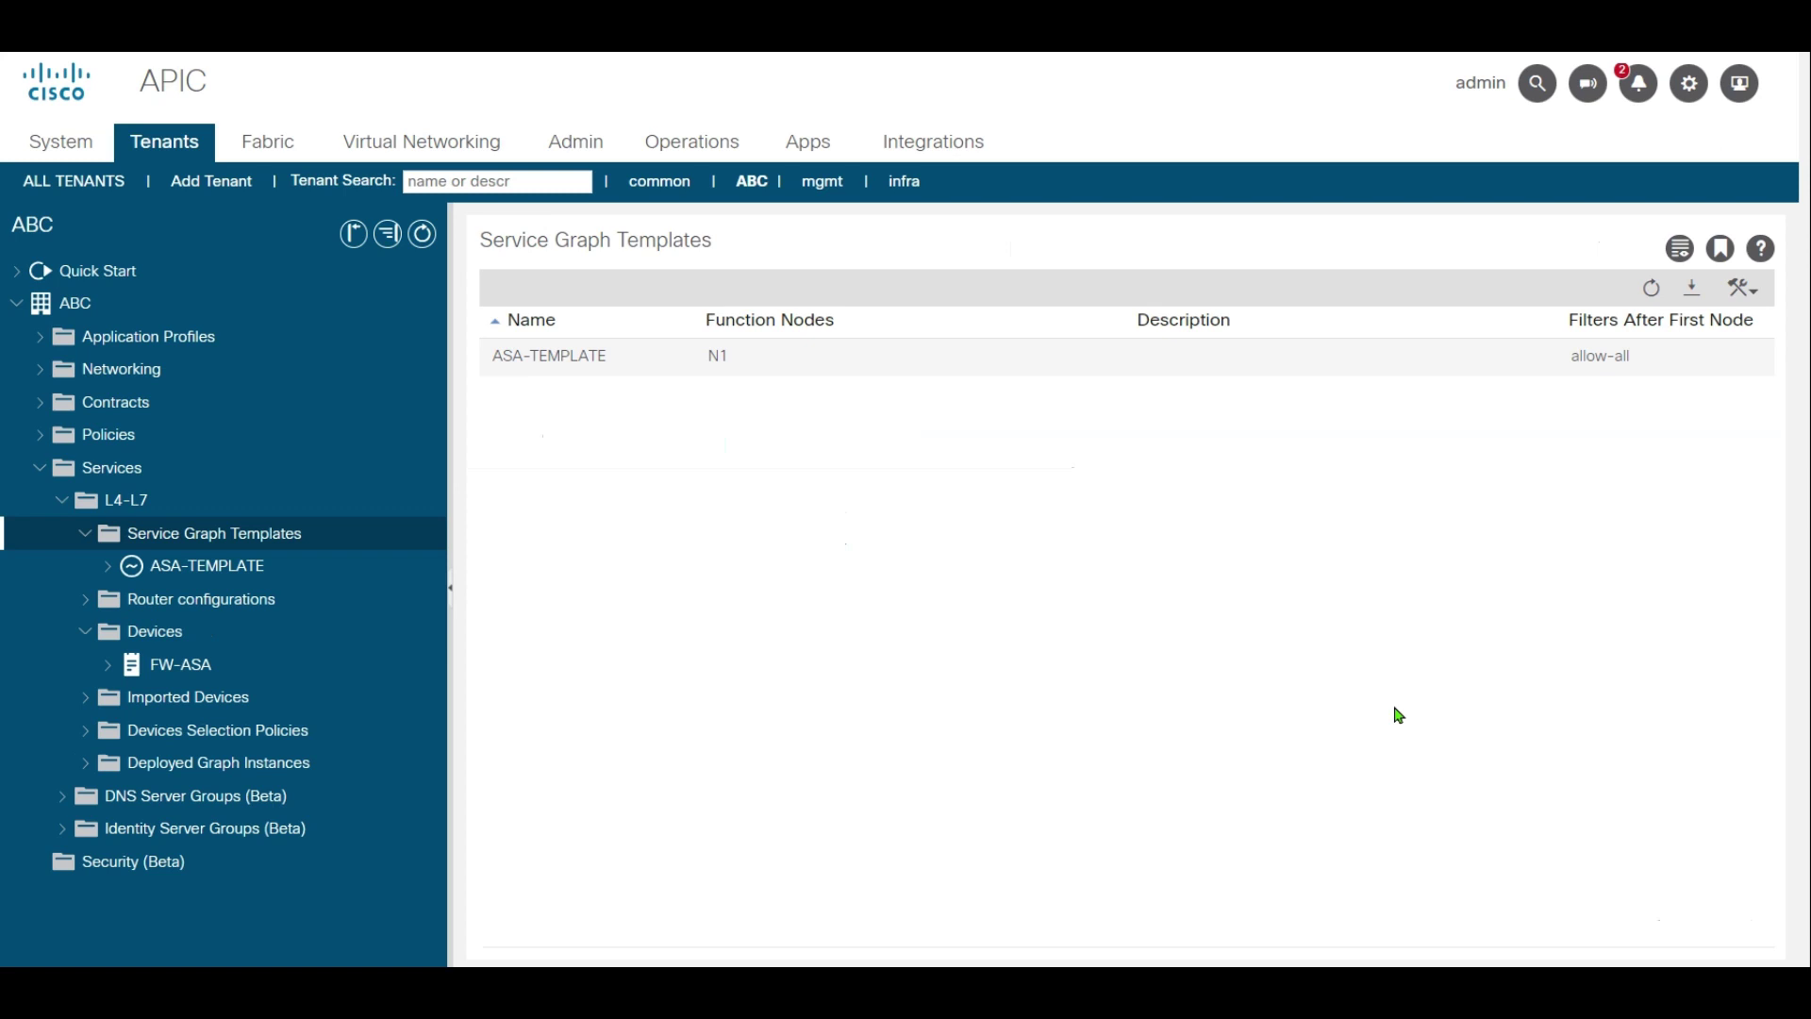
# Start applying ASA-TEMPLATE to endpoint groups, with EPG-MARKET-CLIENT as consumer and EPG-MARKET-SERVERS as provider
pyautogui.click(185, 570)
pyautogui.rightClick(182, 569)
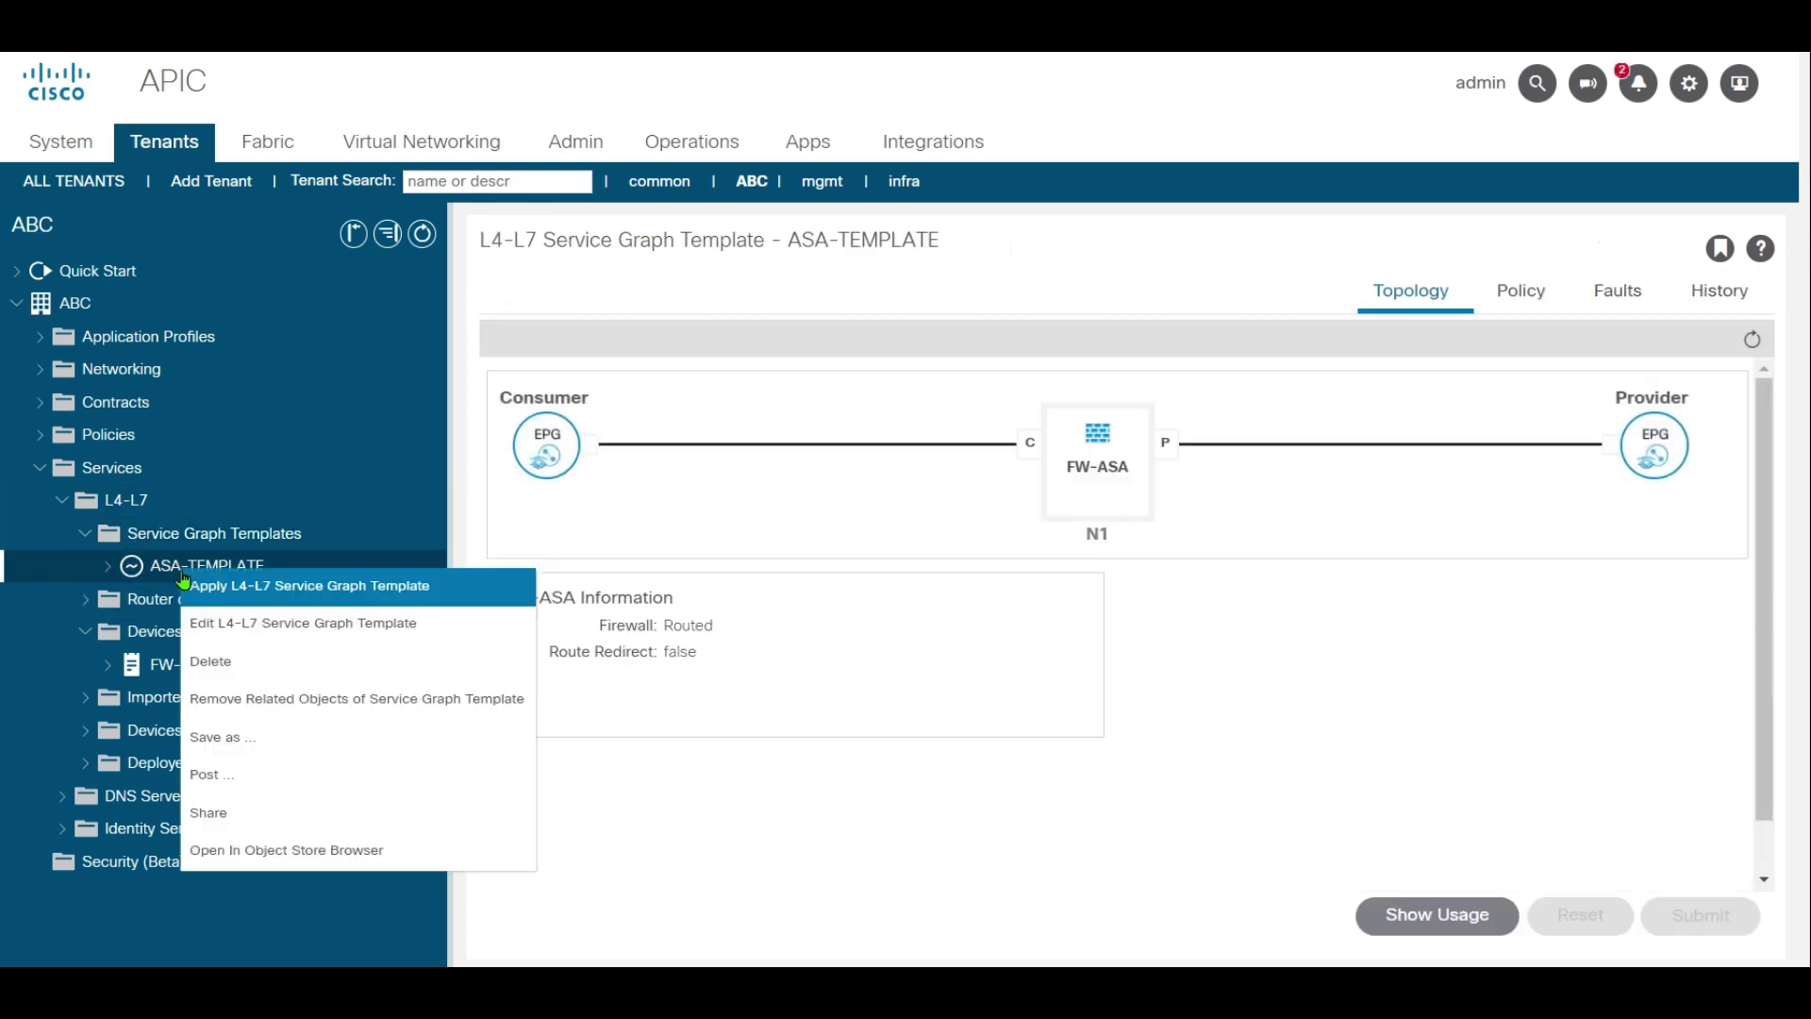
pyautogui.click(295, 598)
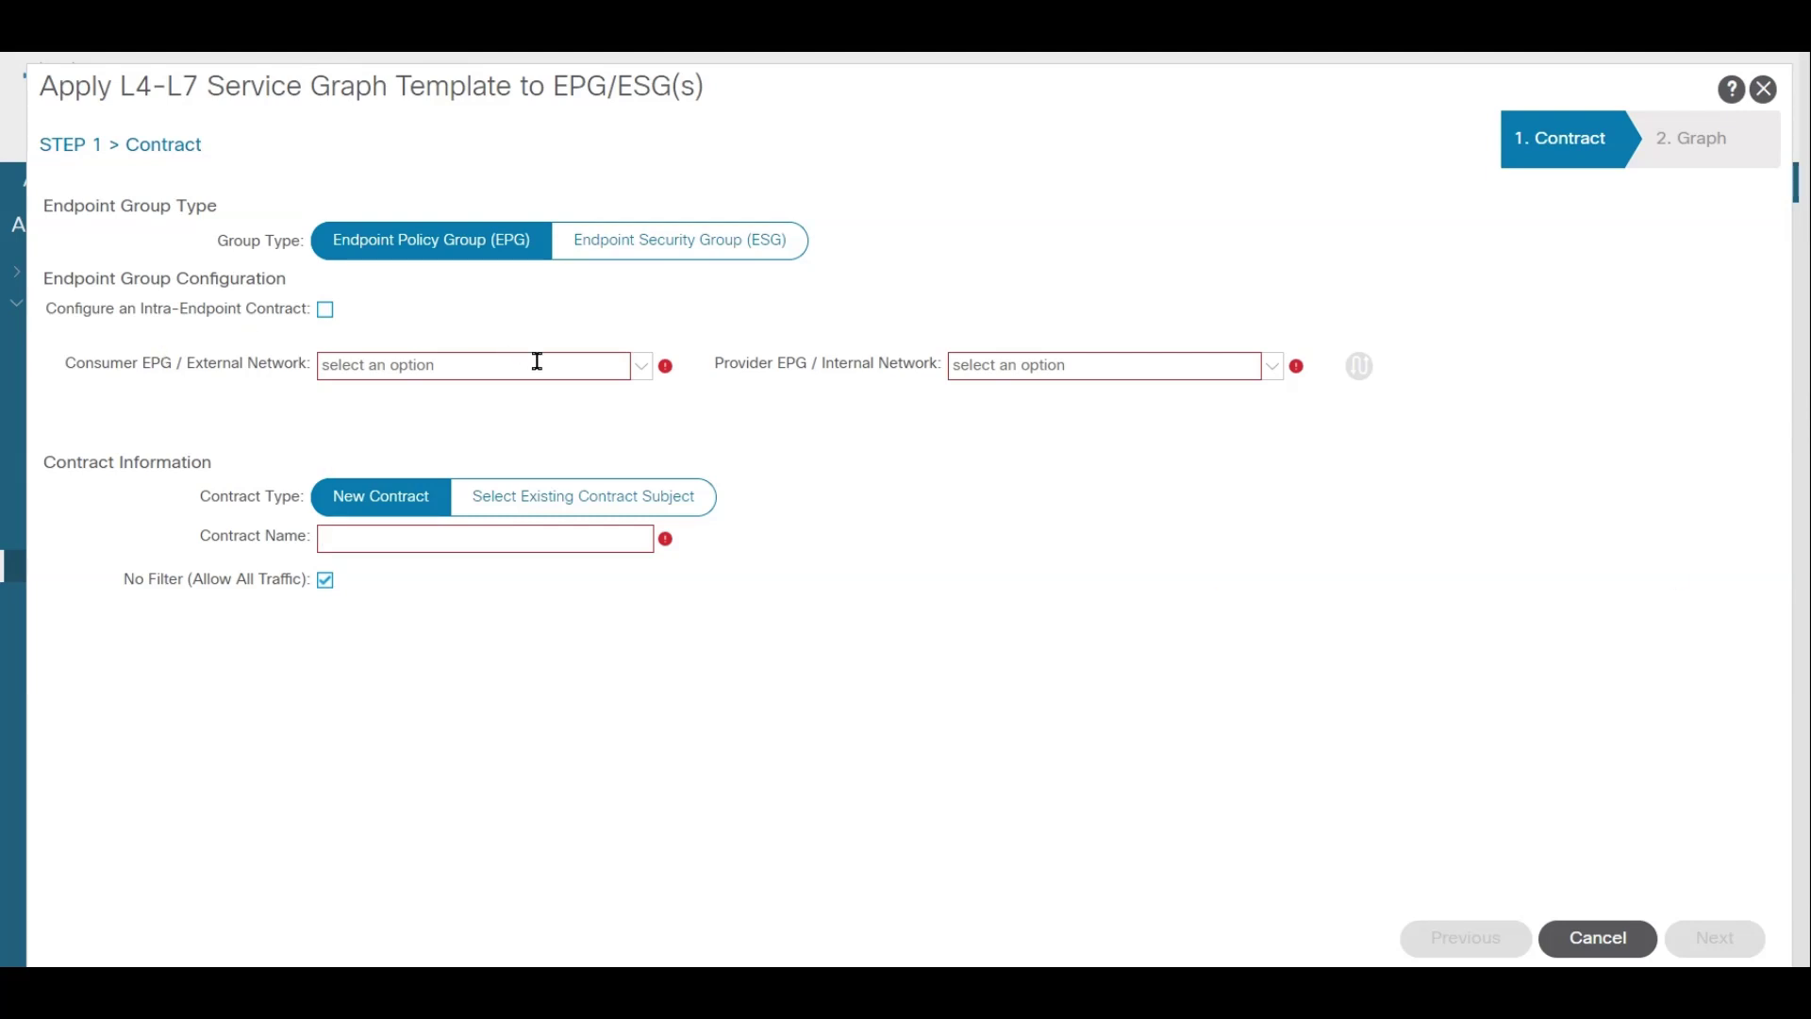
pyautogui.click(613, 363)
pyautogui.click(648, 370)
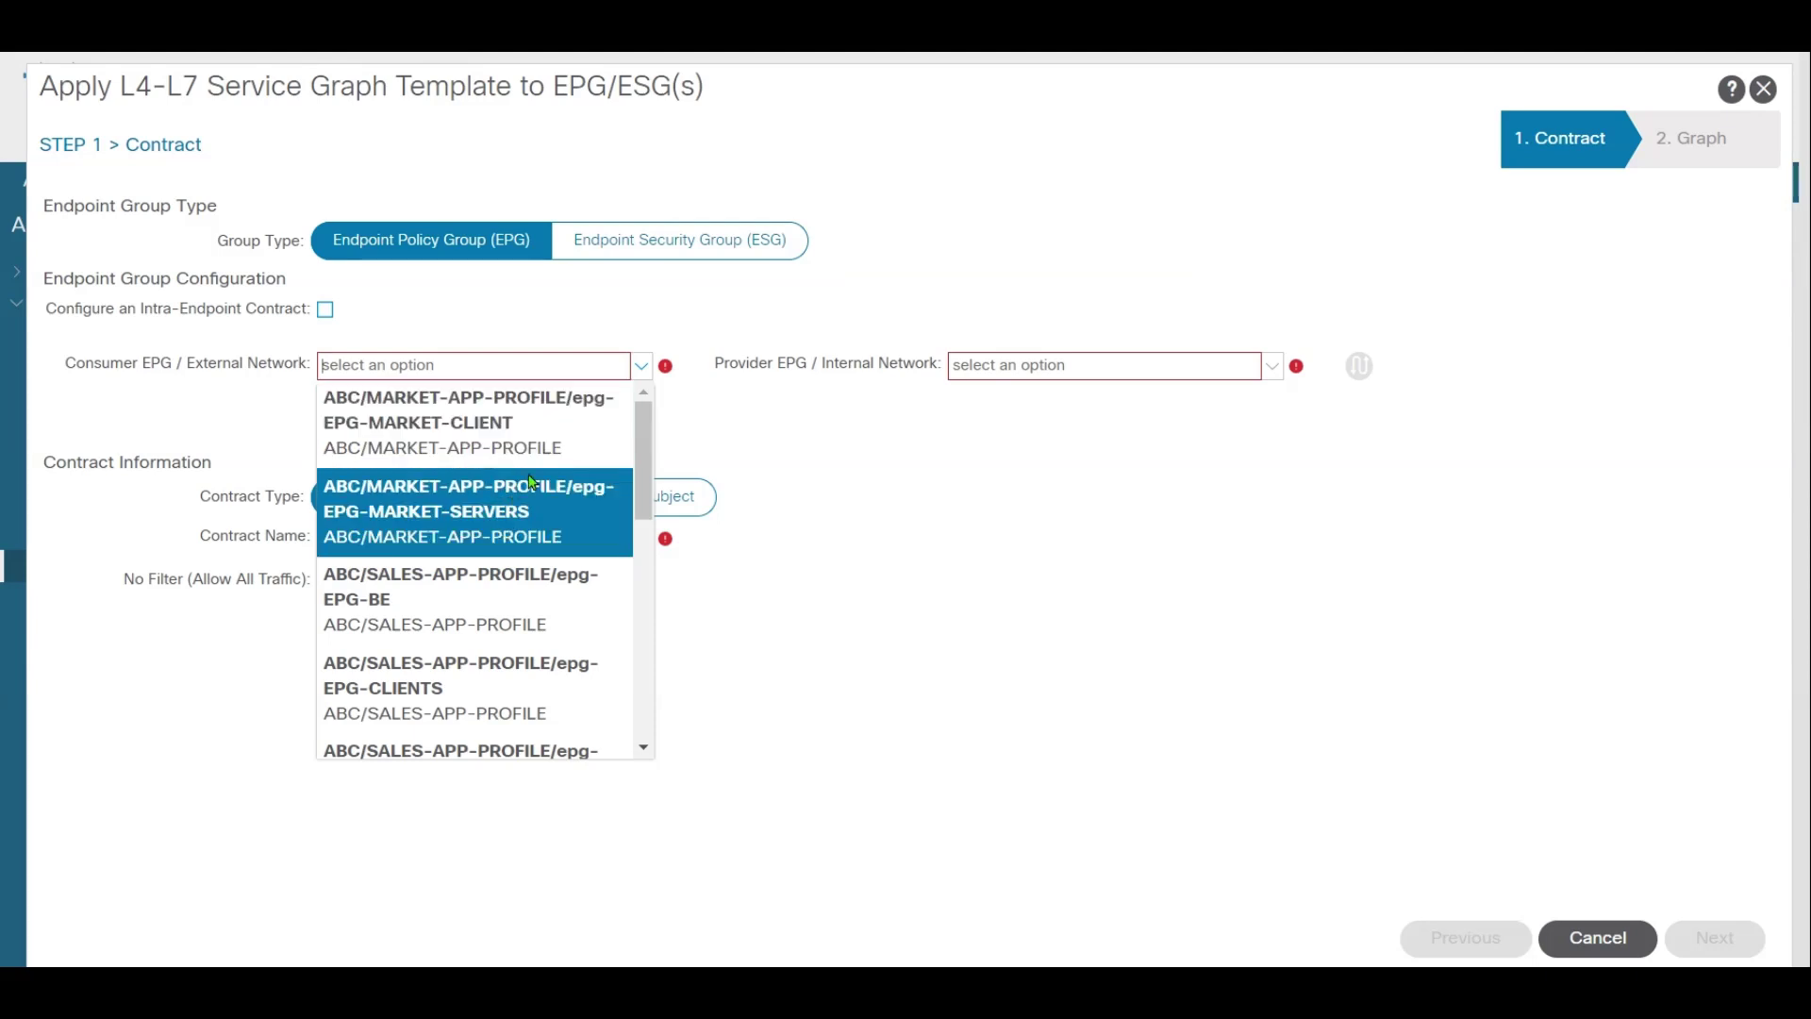
pyautogui.click(497, 432)
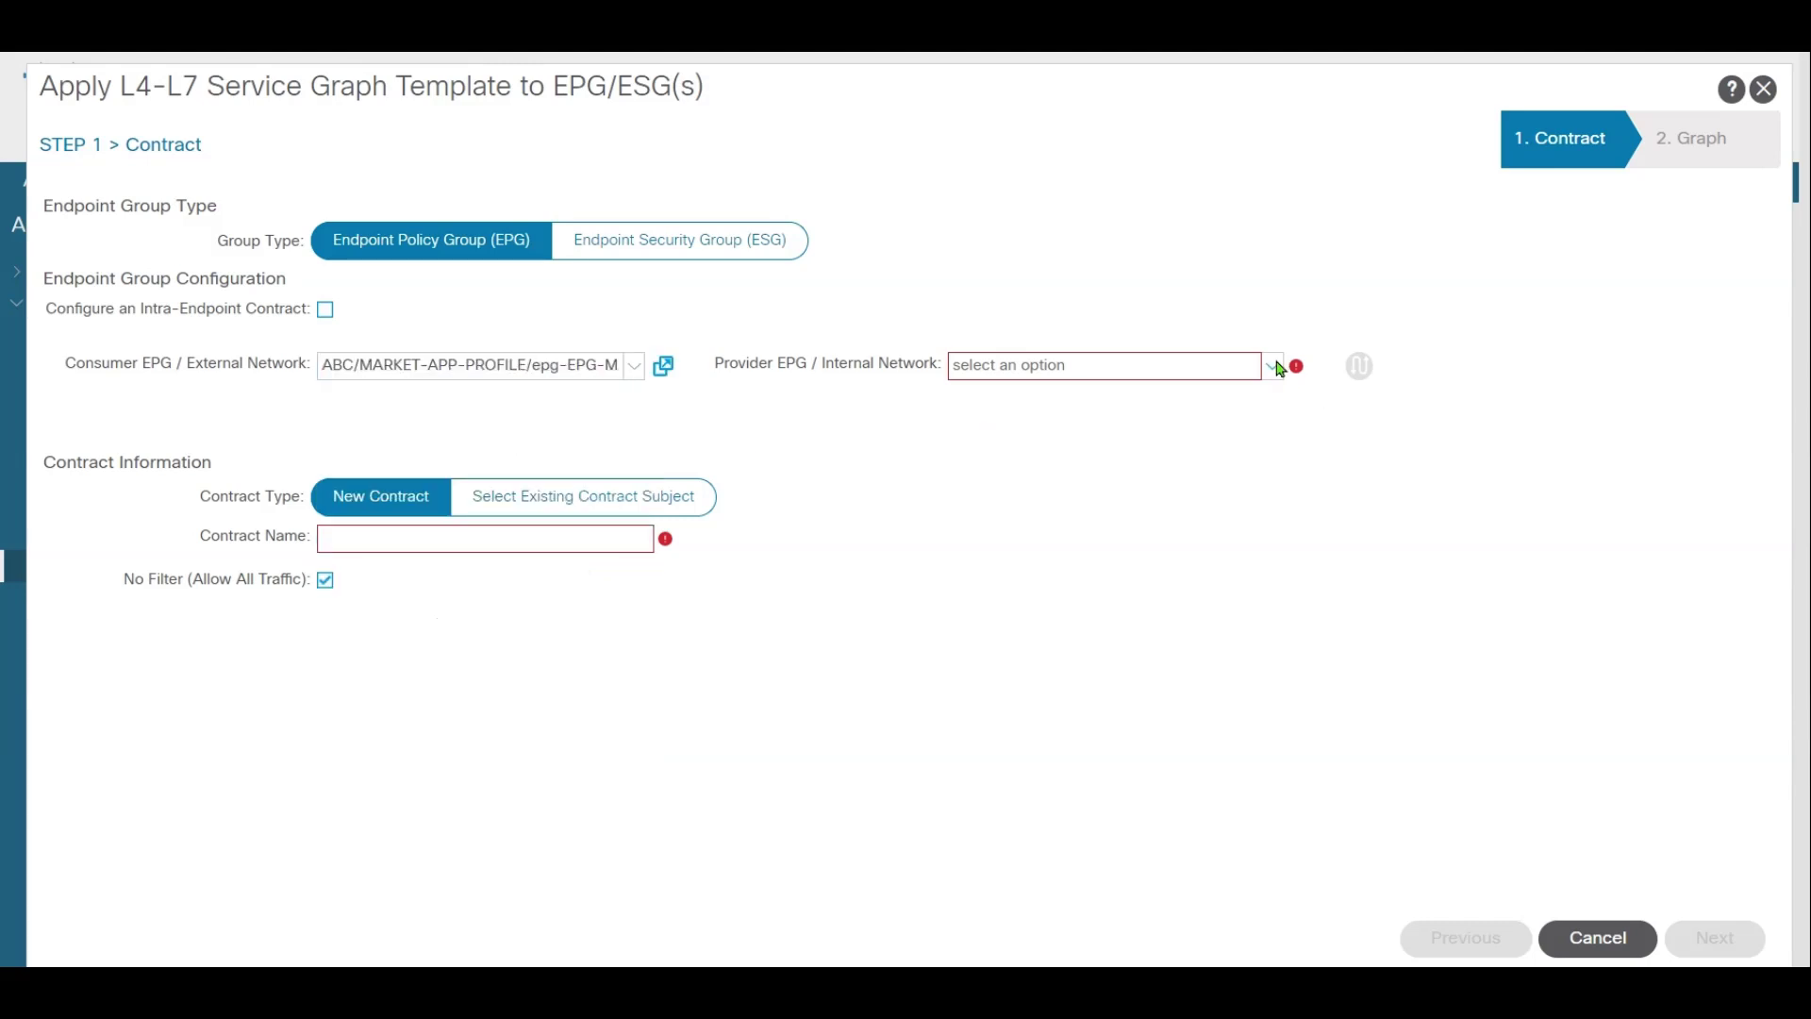
pyautogui.click(1275, 366)
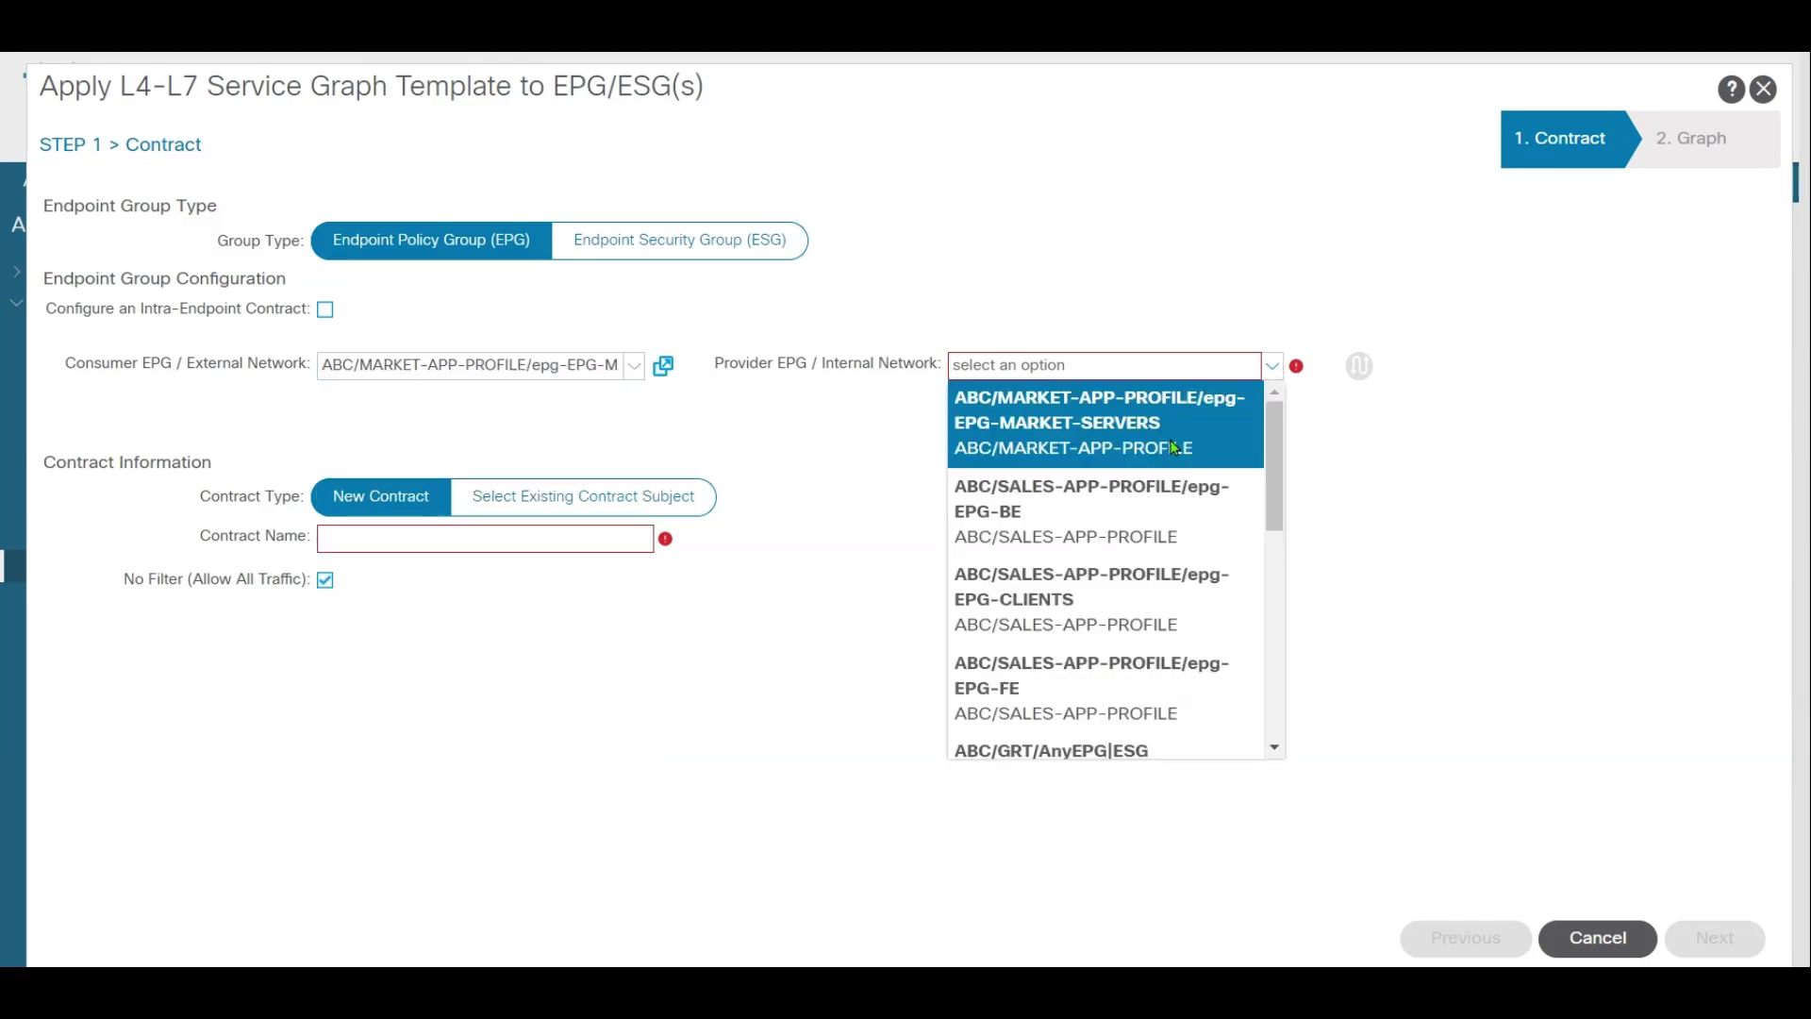
pyautogui.click(1176, 448)
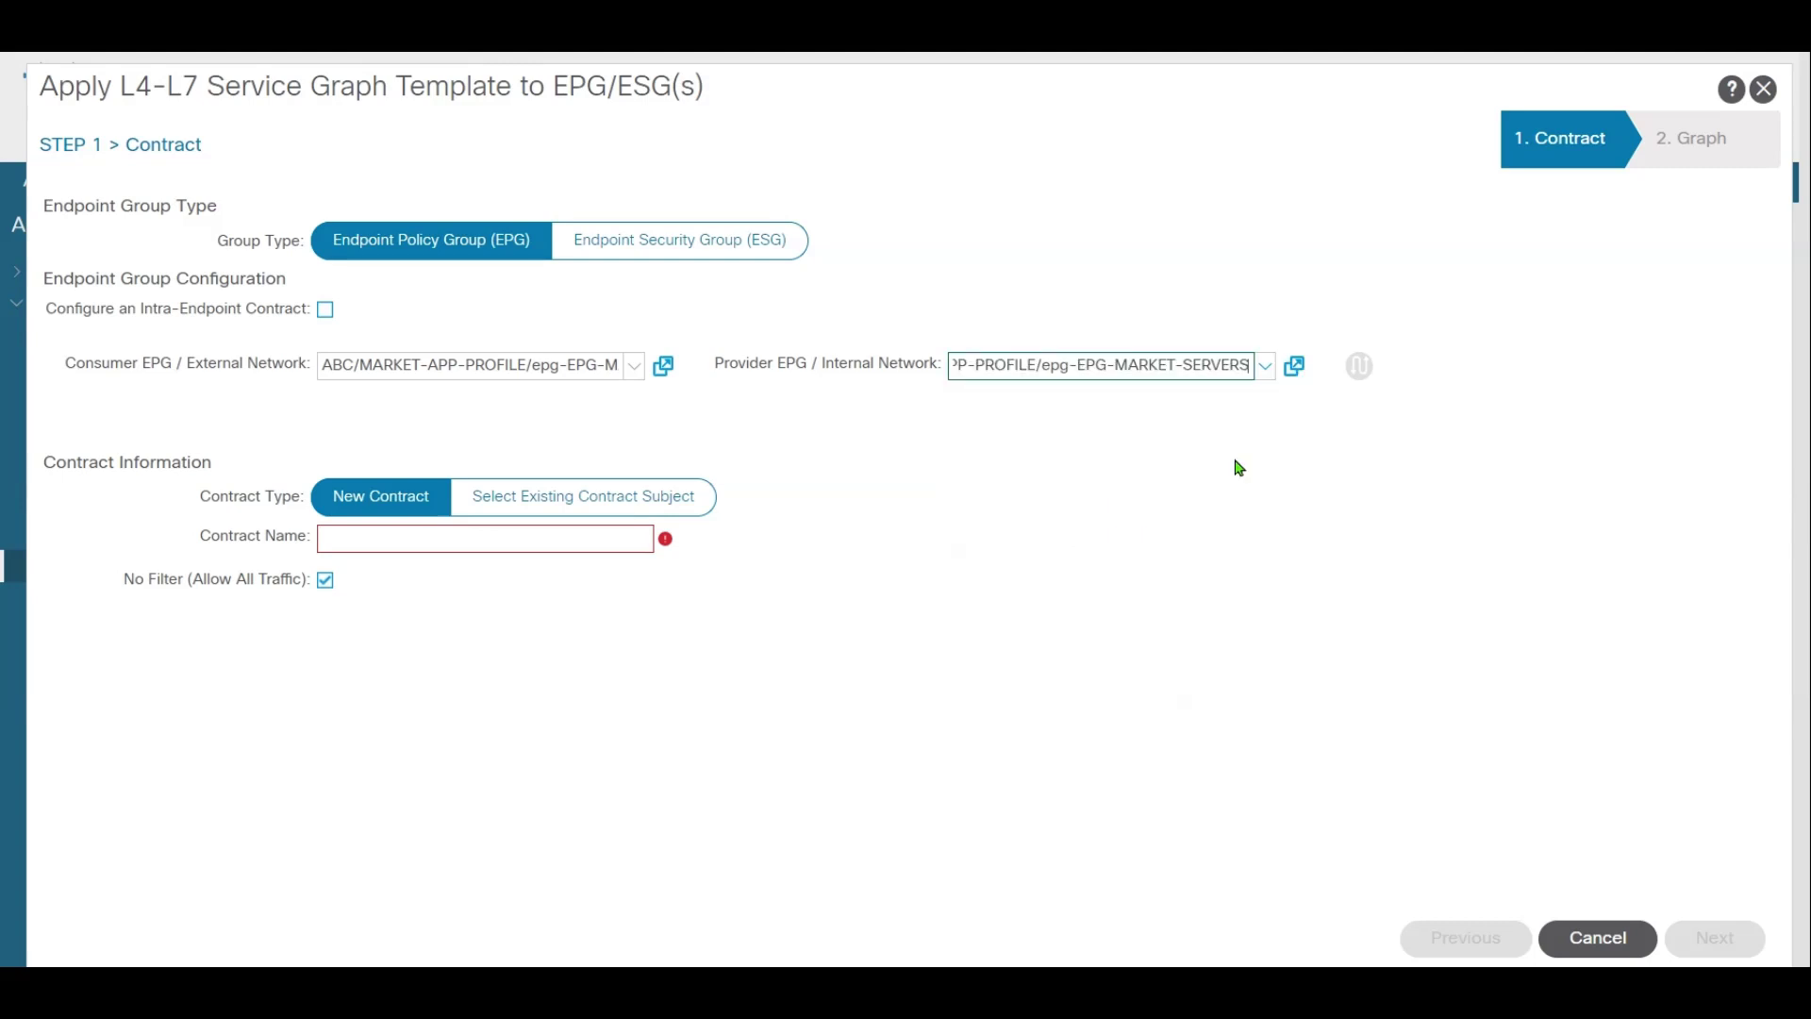
# Name the new contract permit-all, allowing all traffic, and continue to the graph settings
pyautogui.click(492, 529)
pyautogui.write('pERM')
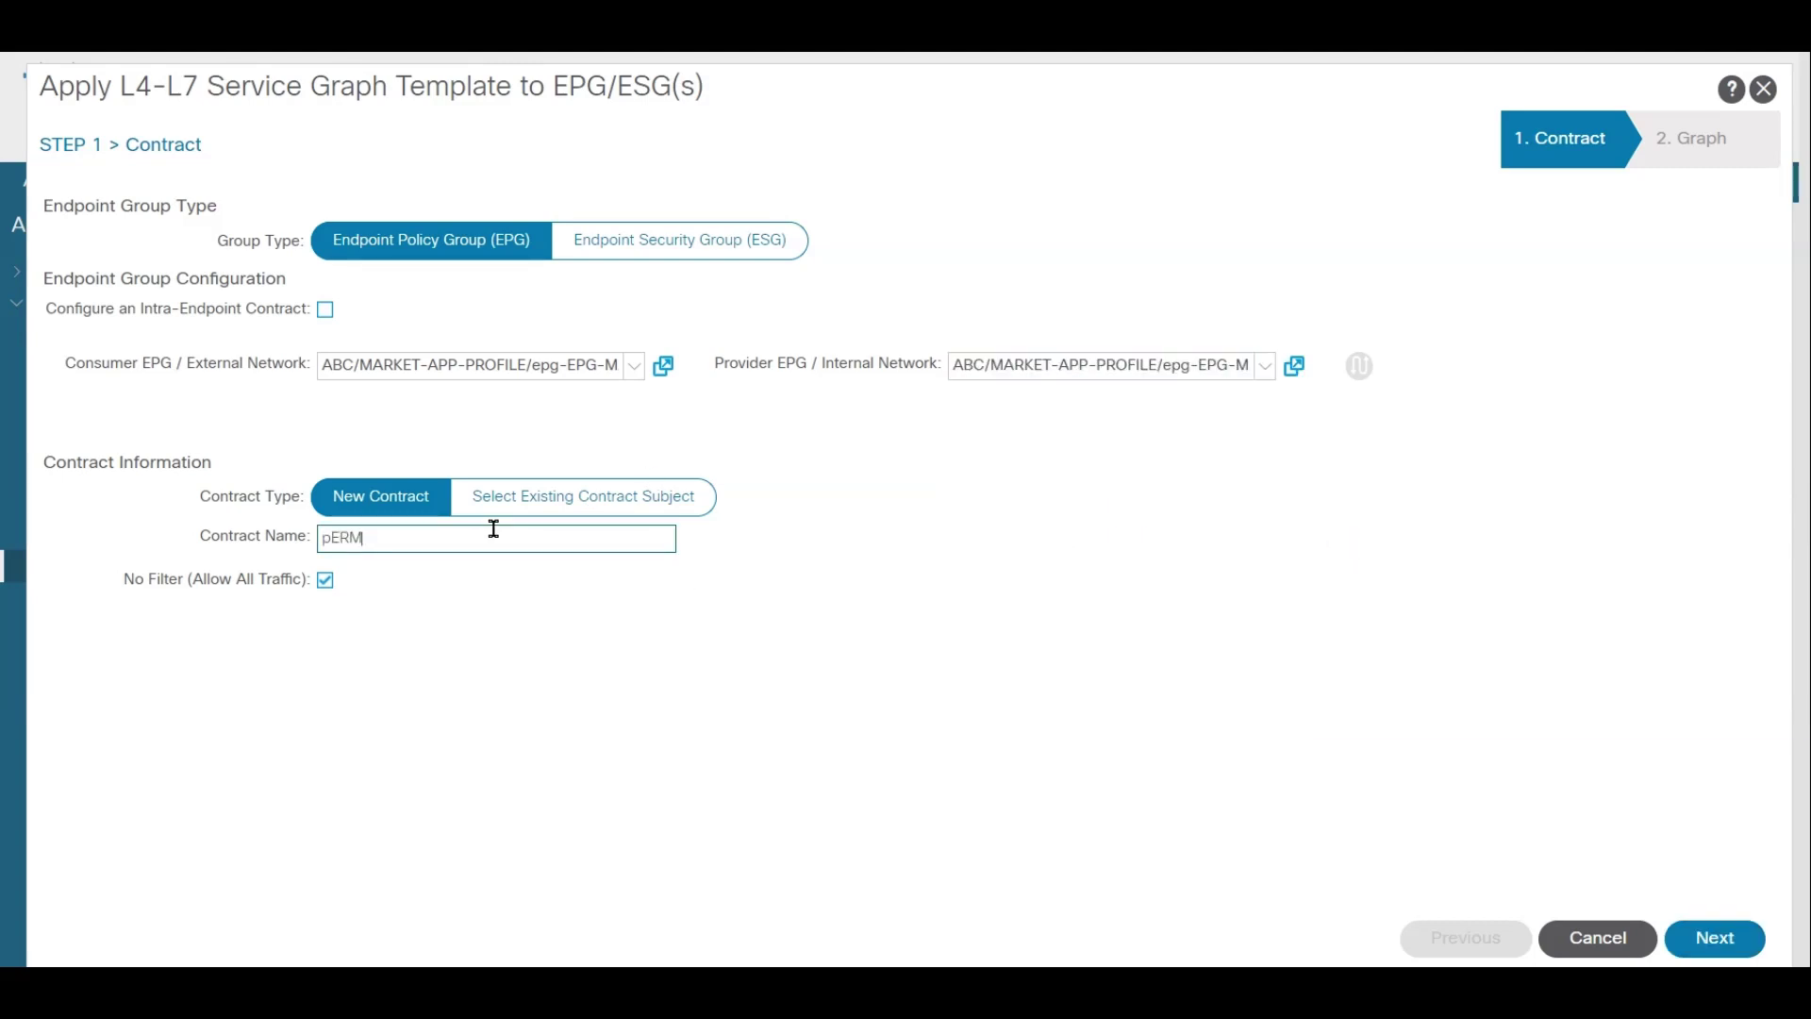
pyautogui.press('BackSpace')
pyautogui.press('BackSpace')
pyautogui.press('BackSpace')
pyautogui.press('BackSpace')
pyautogui.write('permit-all')
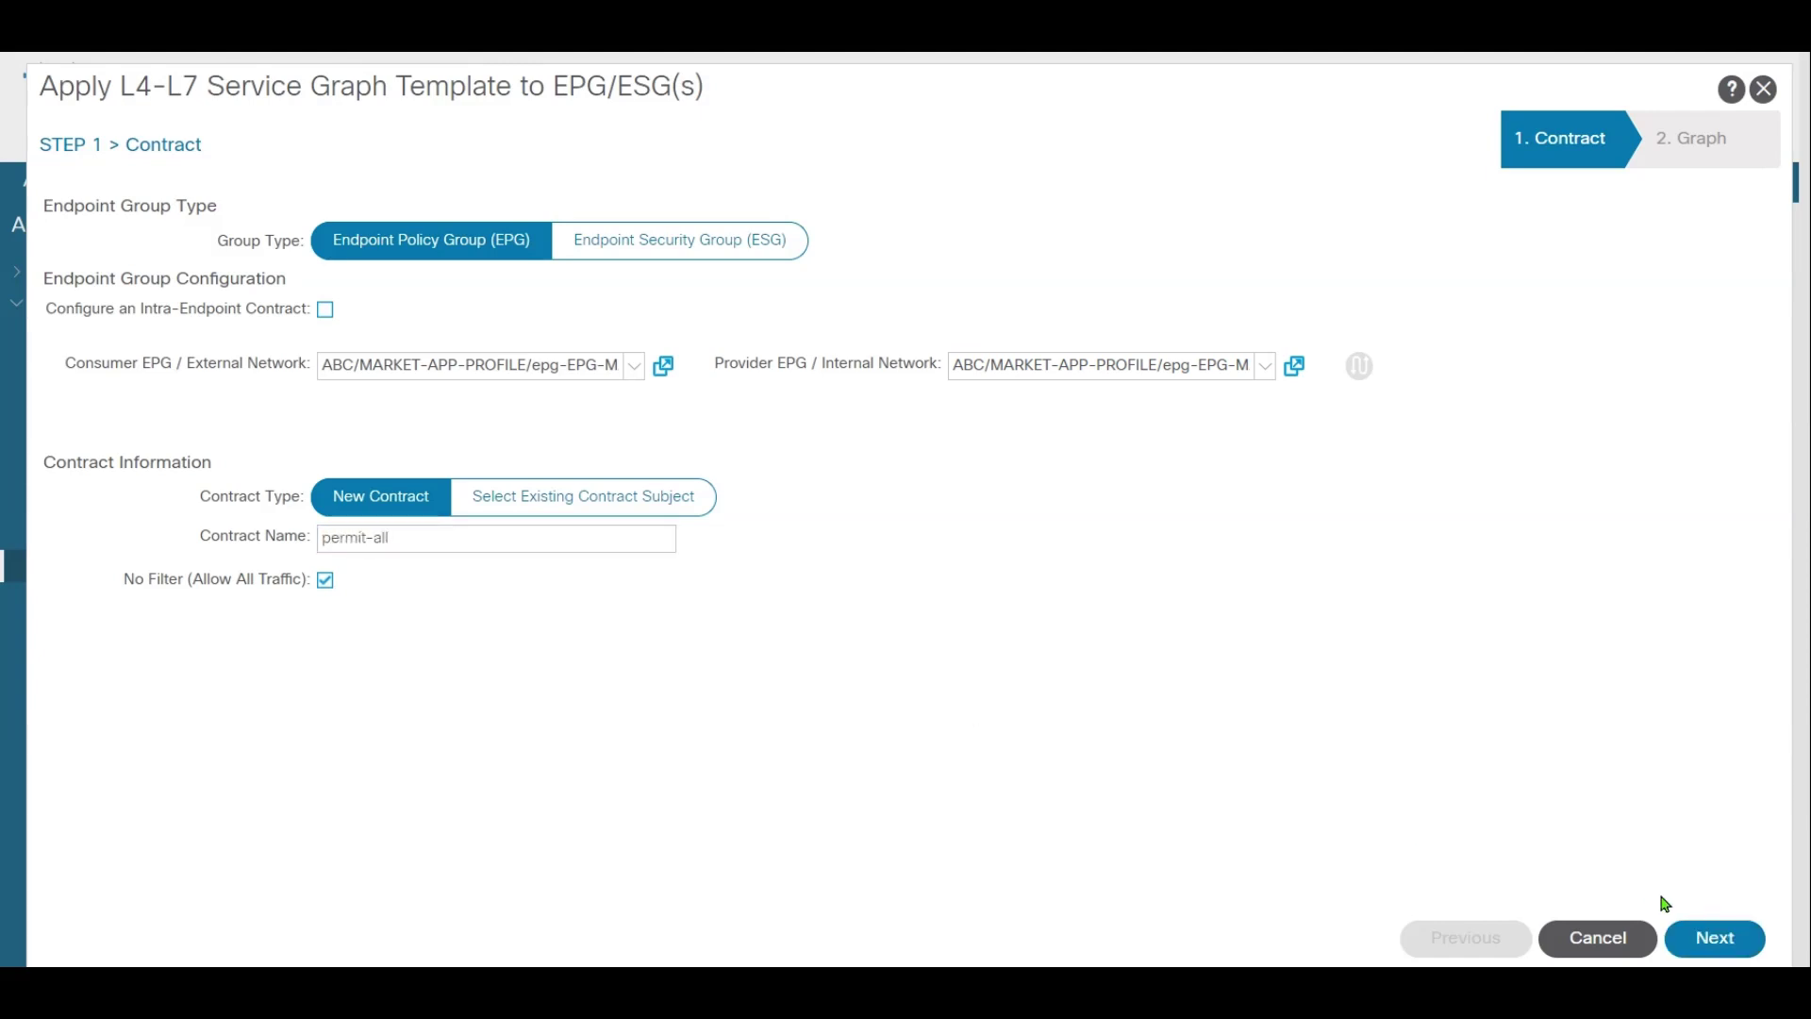
pyautogui.click(1713, 933)
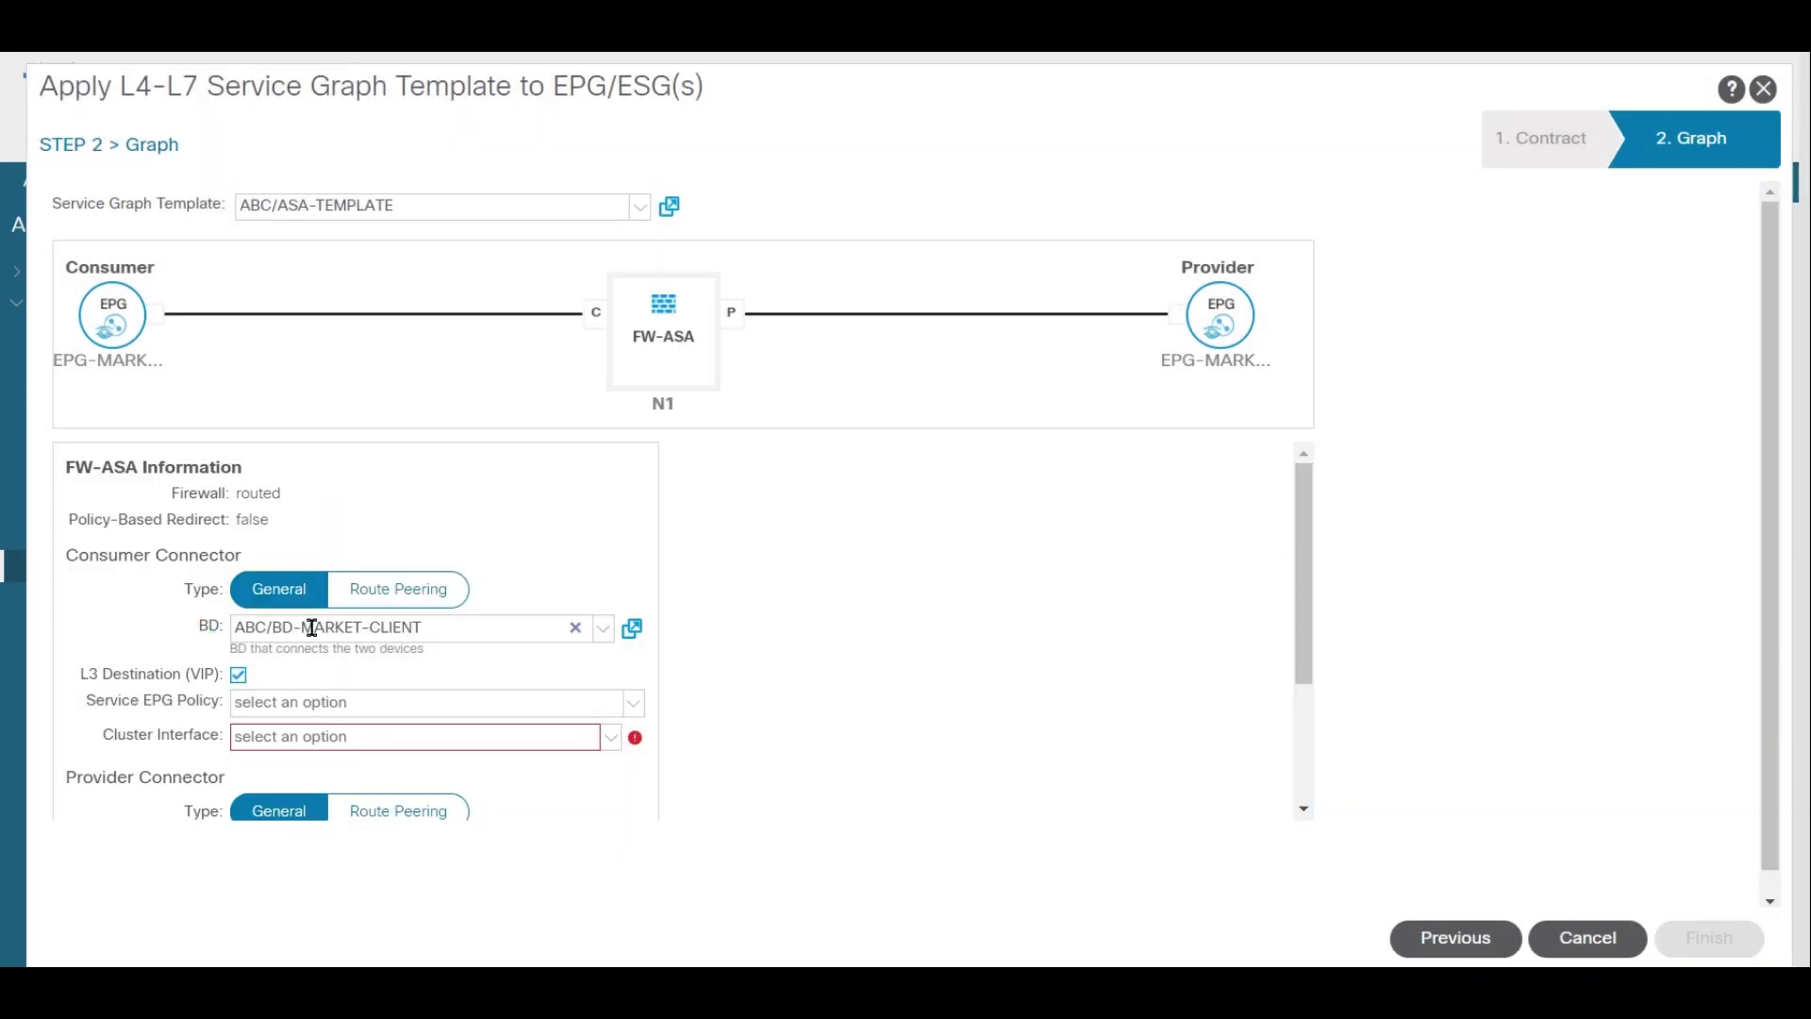
# Assign cluster interface MARKET-OUTSIDE to the consumer connector and MARKET-INSIDE to the provider connector, and finish applying the template
pyautogui.click(383, 738)
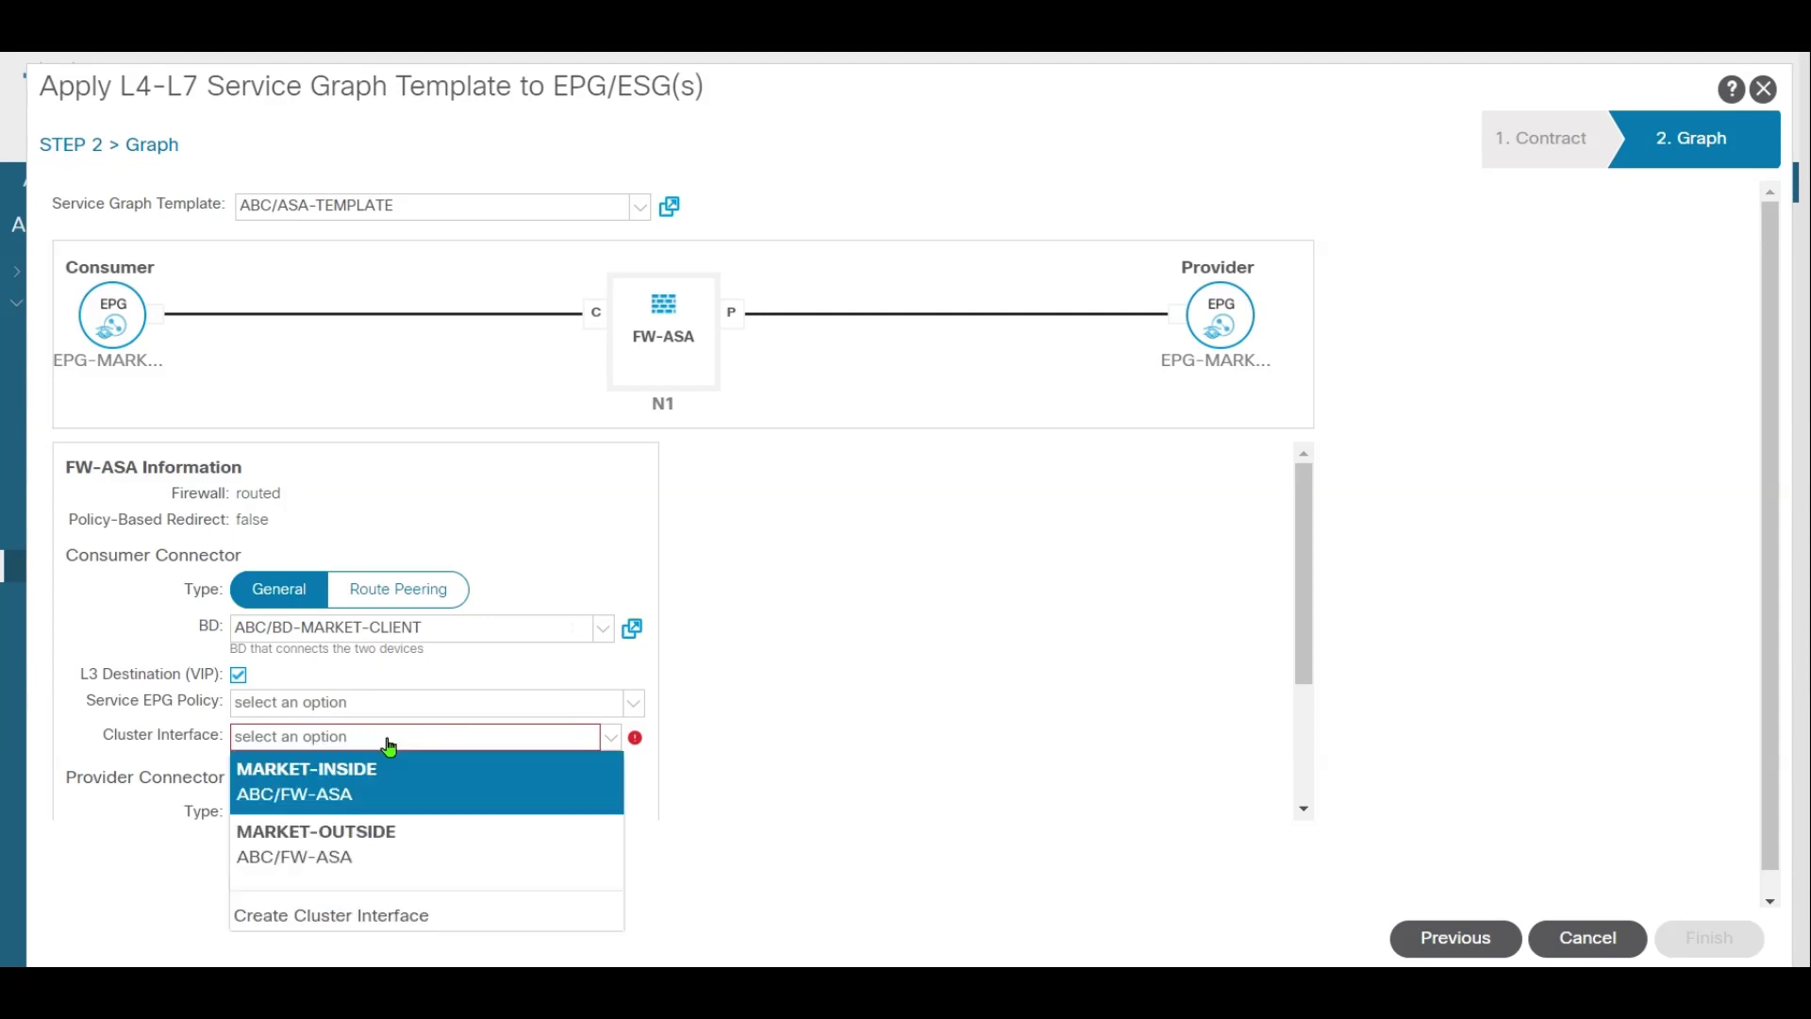
pyautogui.click(377, 852)
pyautogui.scroll(-2, 761, 647)
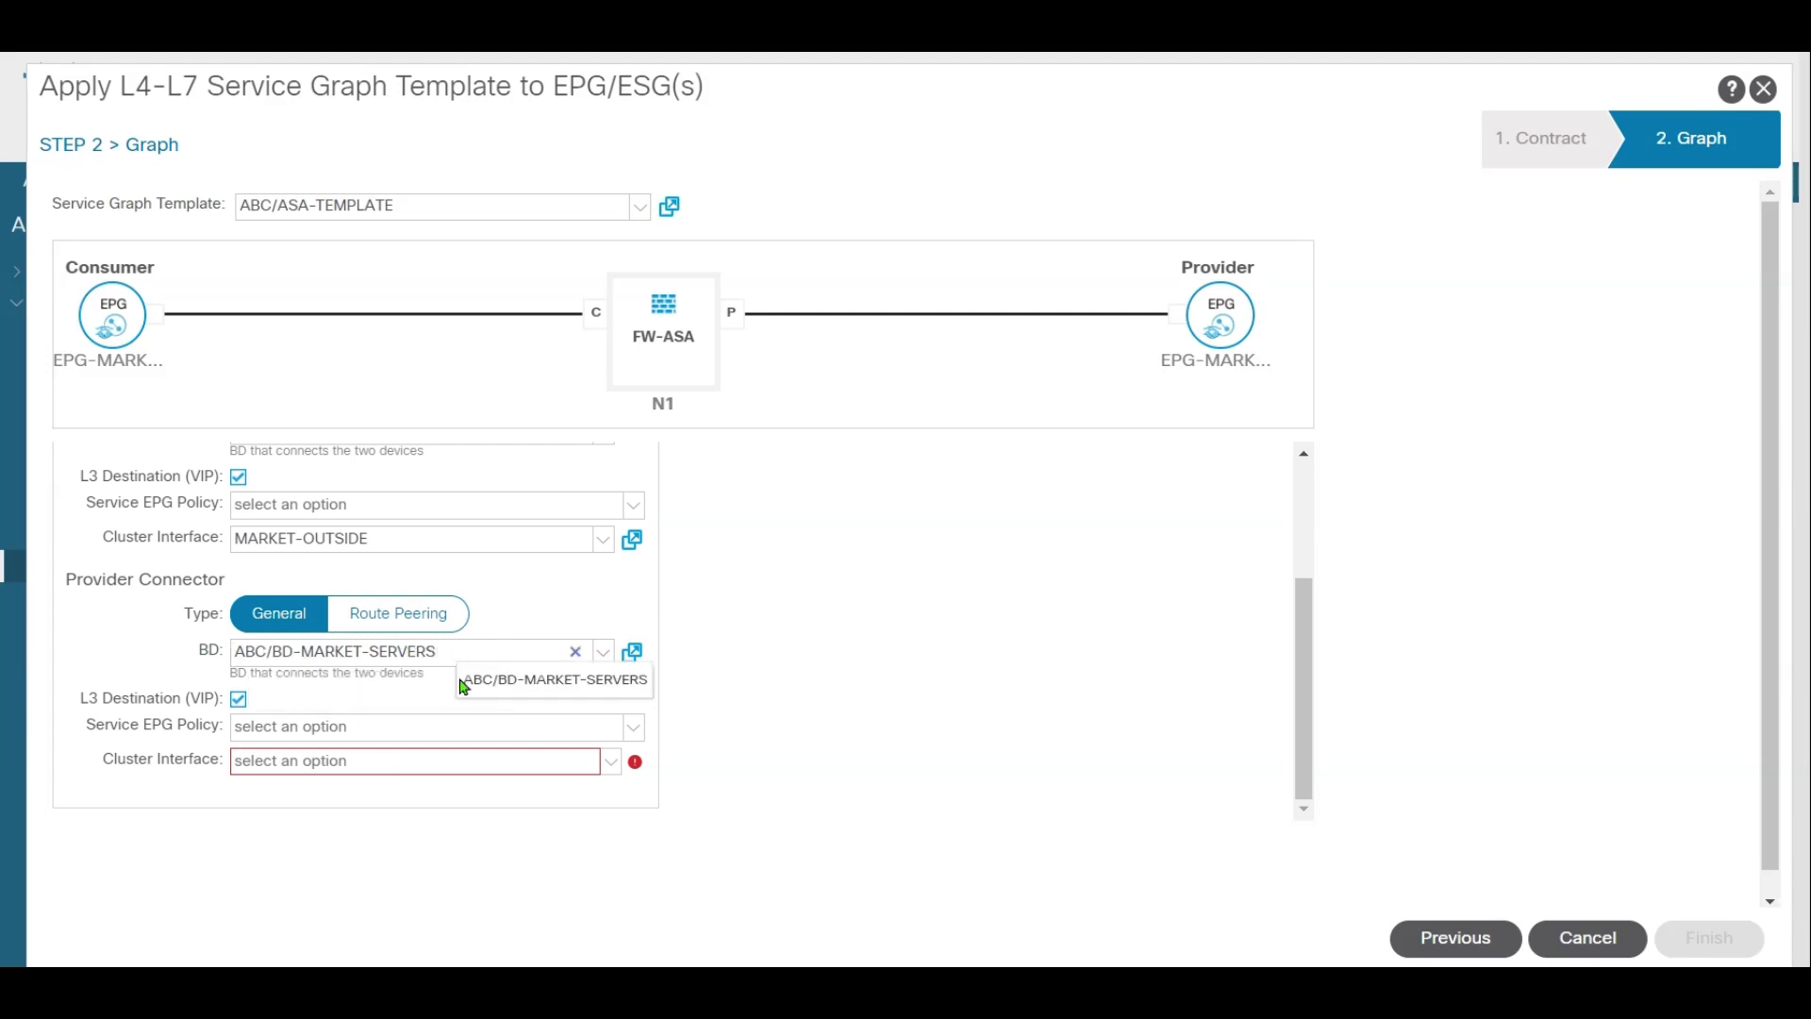
pyautogui.click(426, 761)
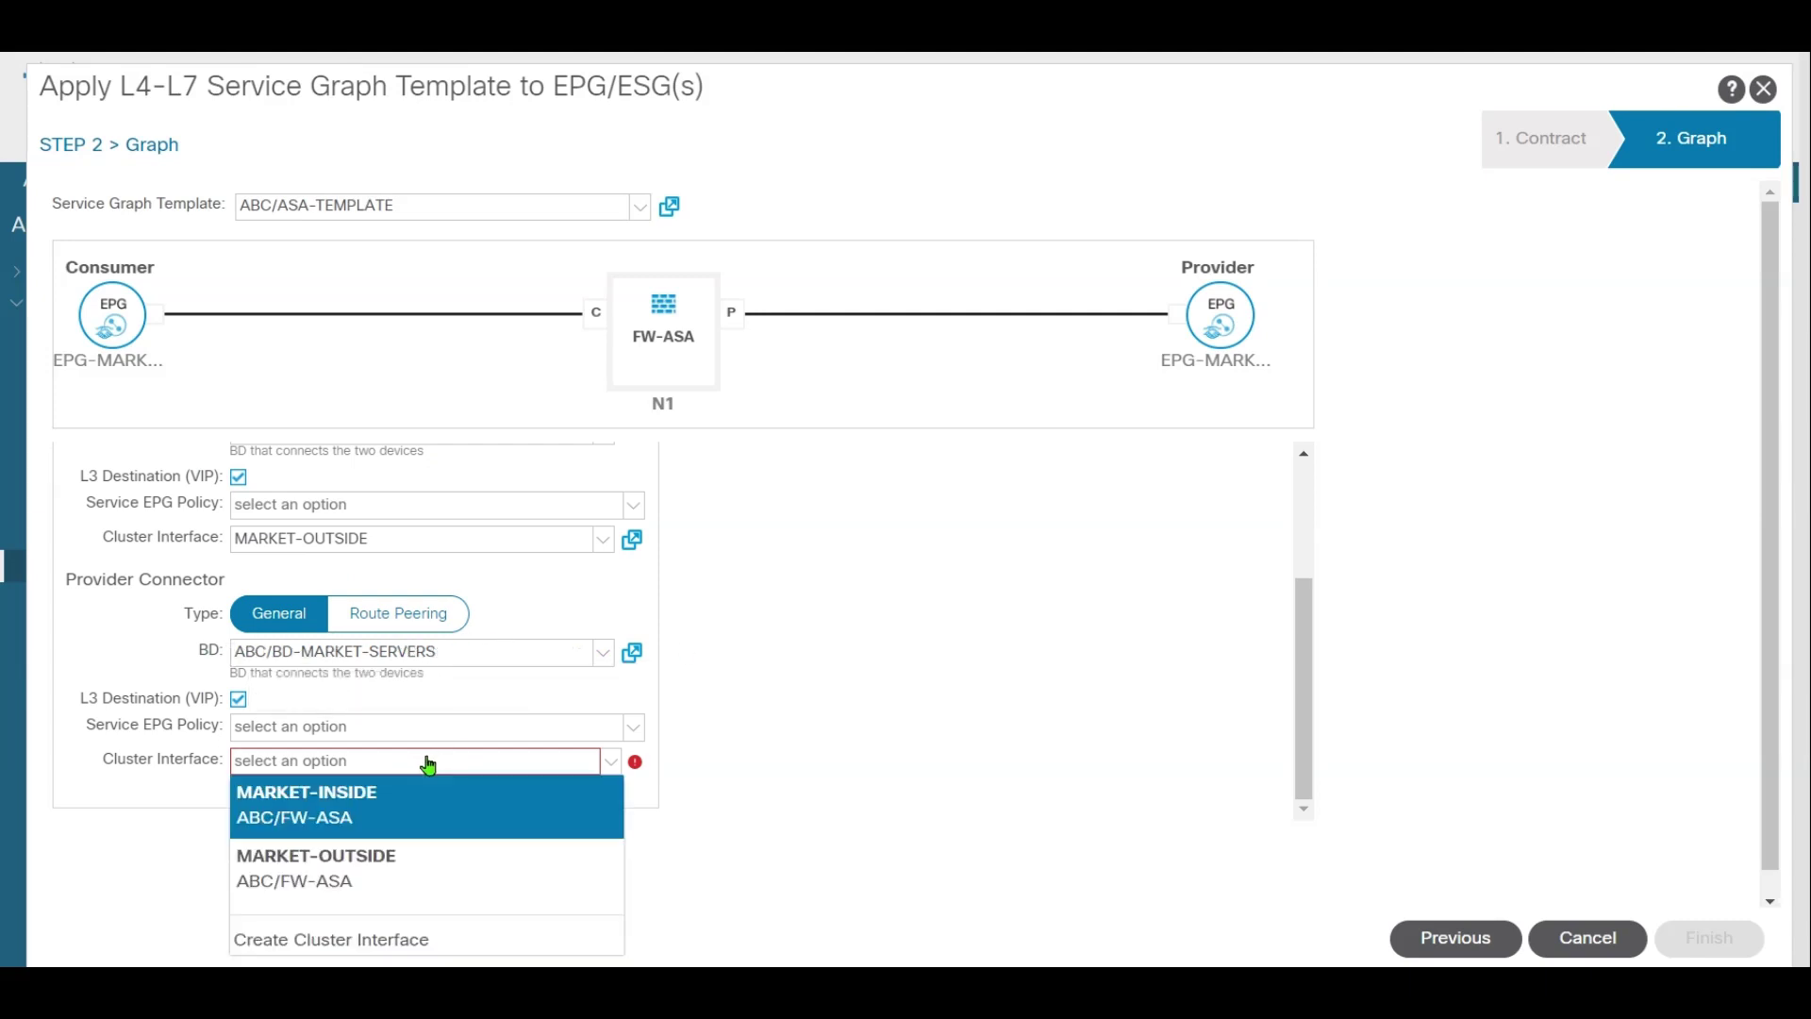
pyautogui.click(393, 819)
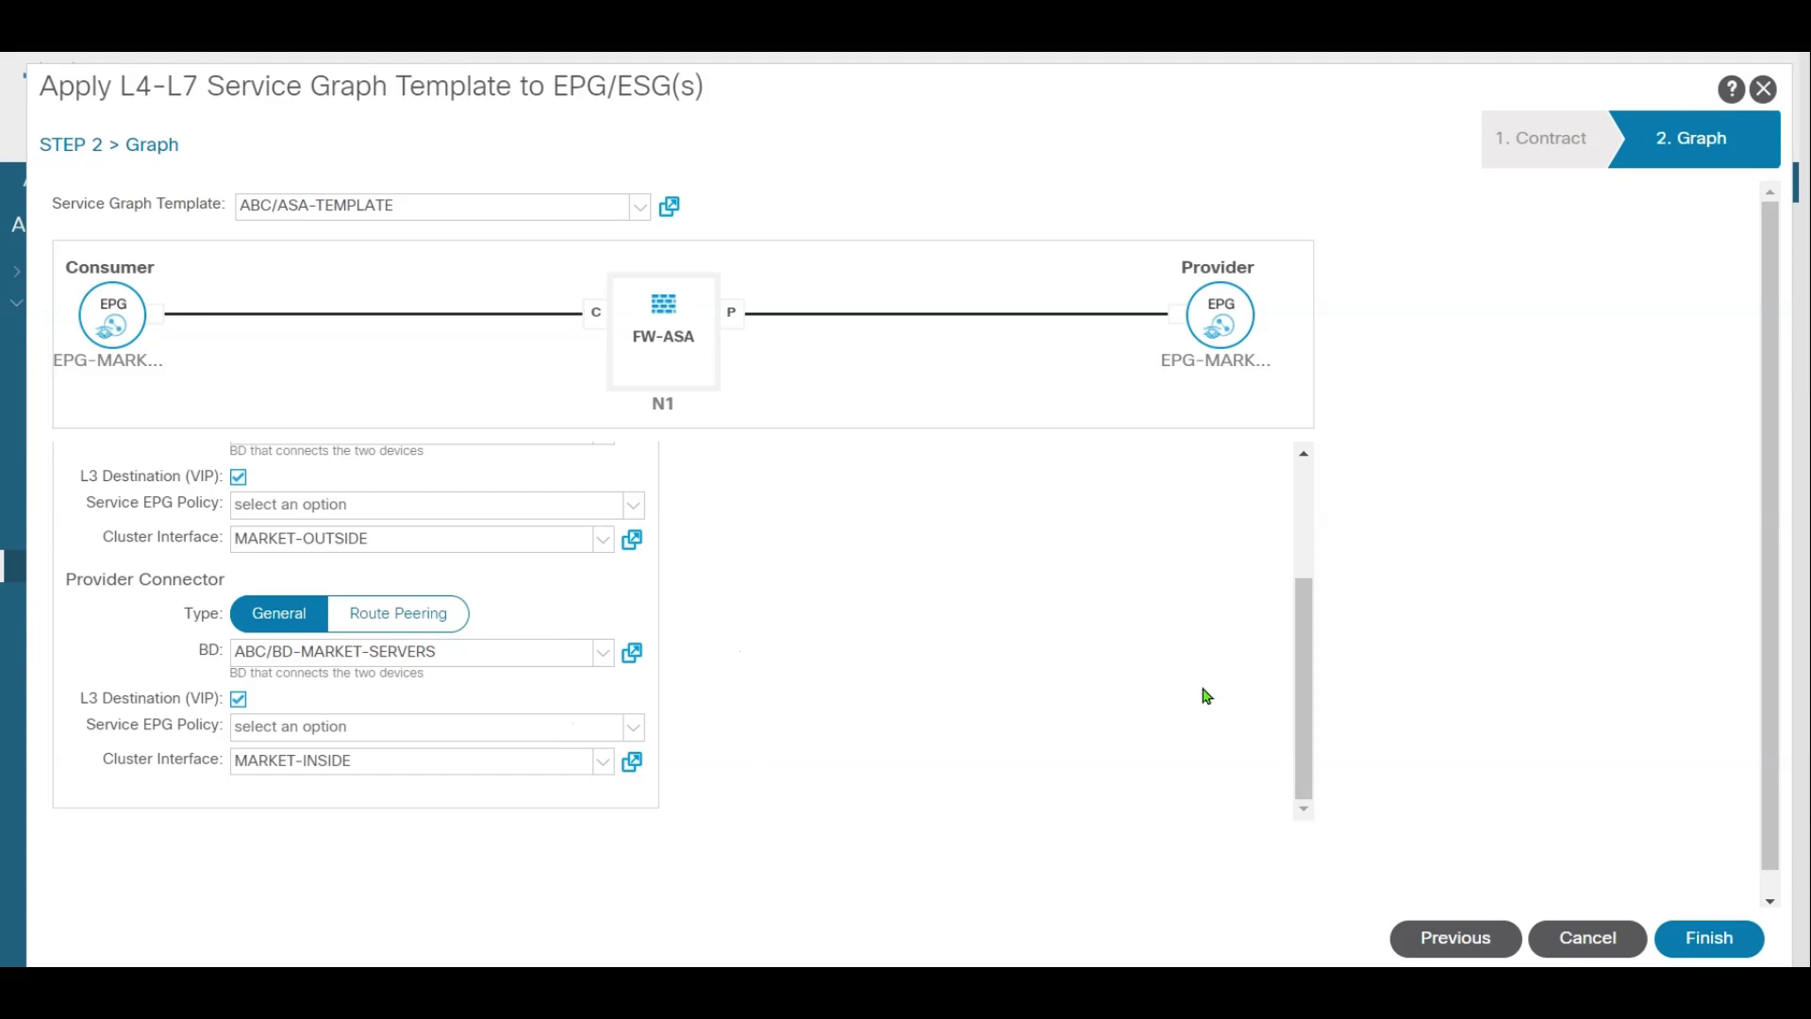
pyautogui.click(1744, 936)
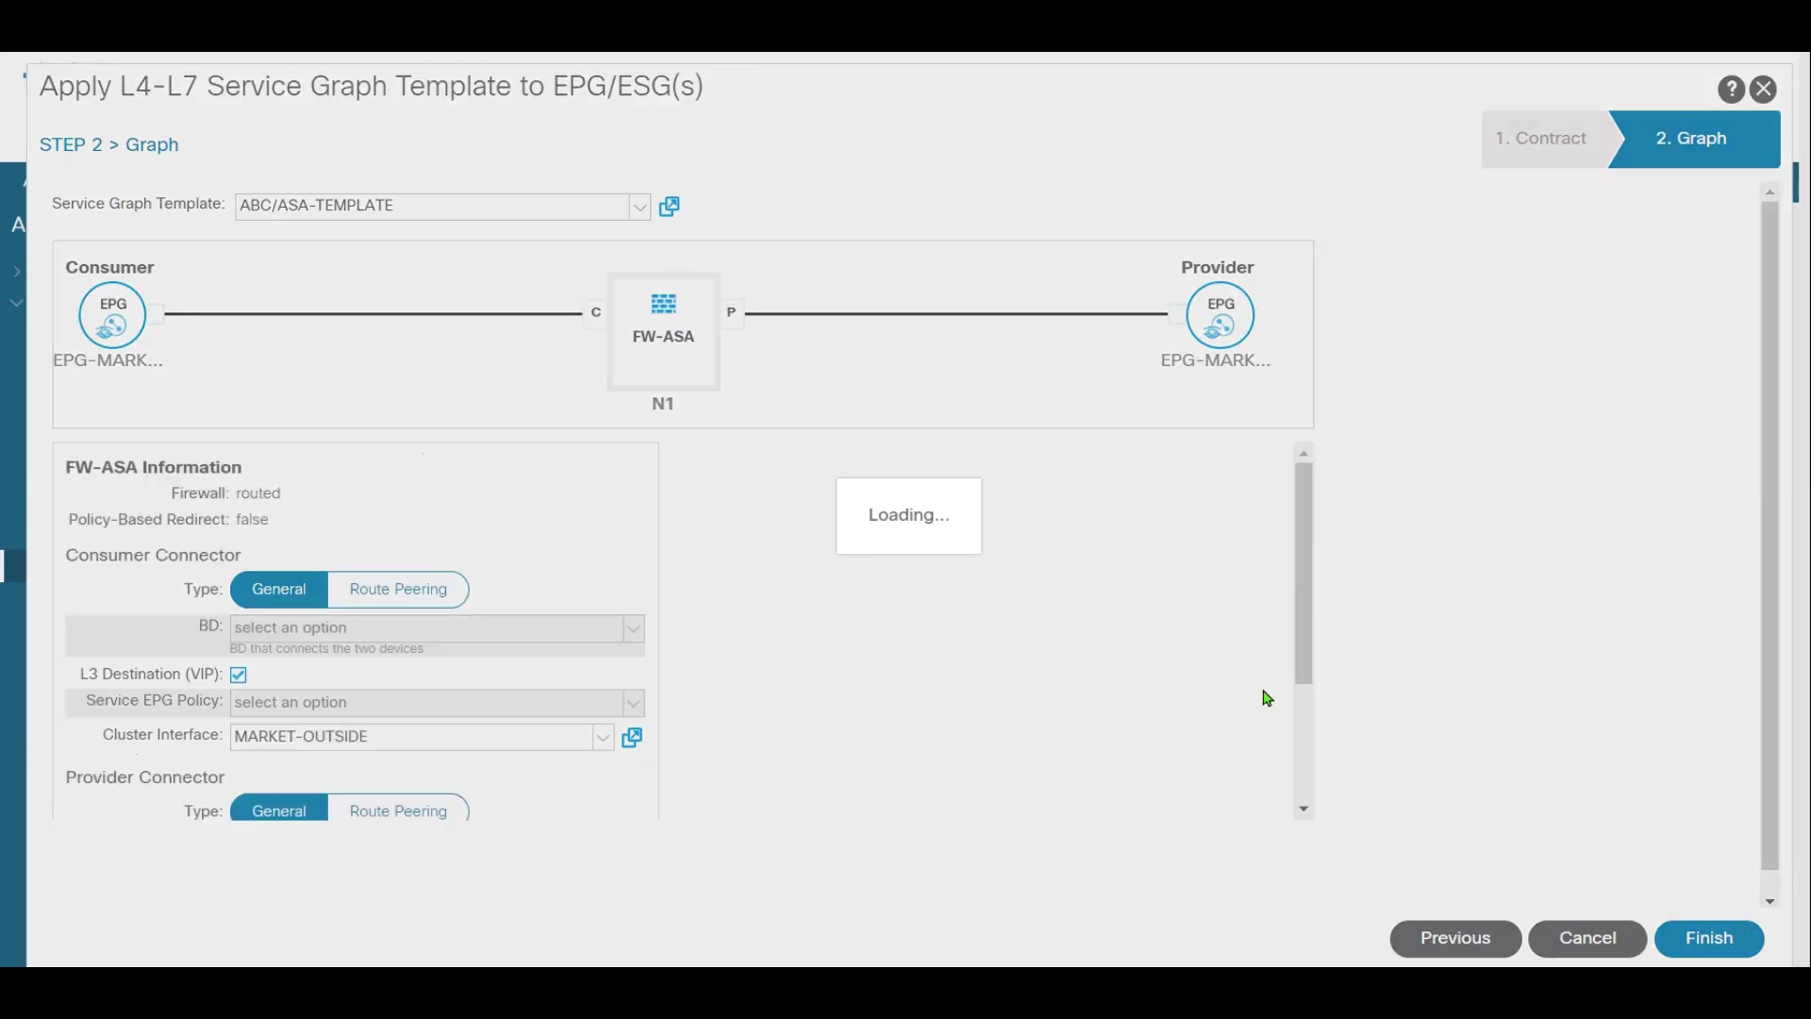